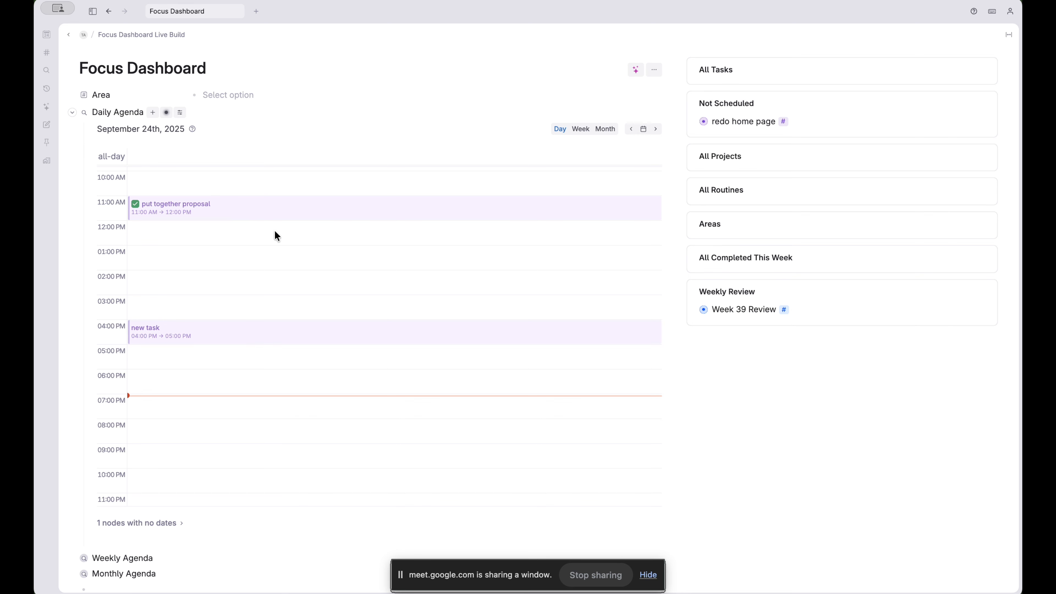
In the Weekly Agenda, schedule "redo home page" for Thursday 9/25 at 2:00 PM and move "redo contact form" to Thursday at 5:15 PM
left_click(73, 112)
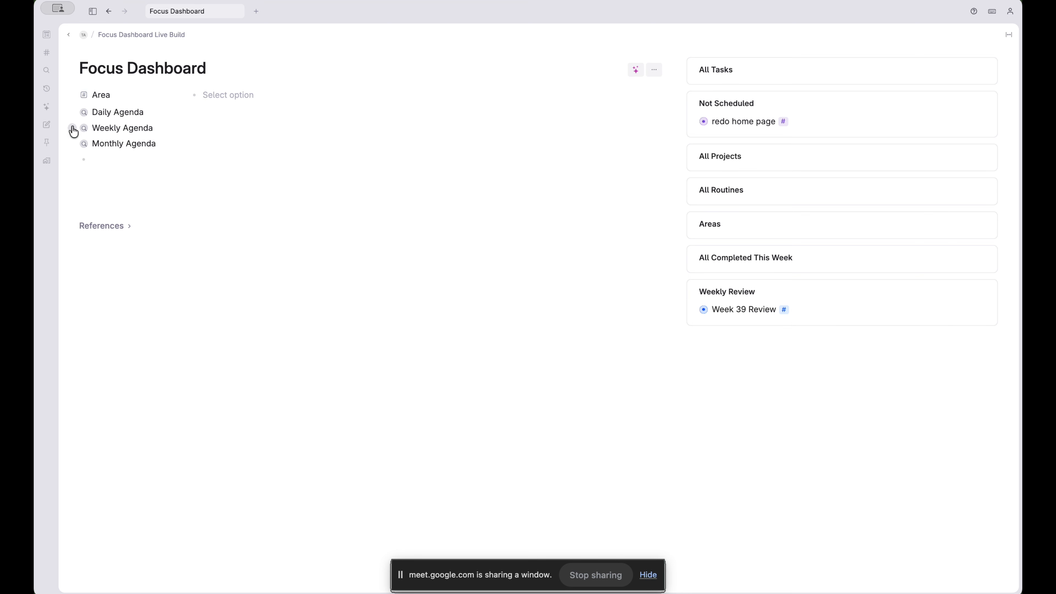
left_click(73, 129)
scroll(335, 186, "down", 1)
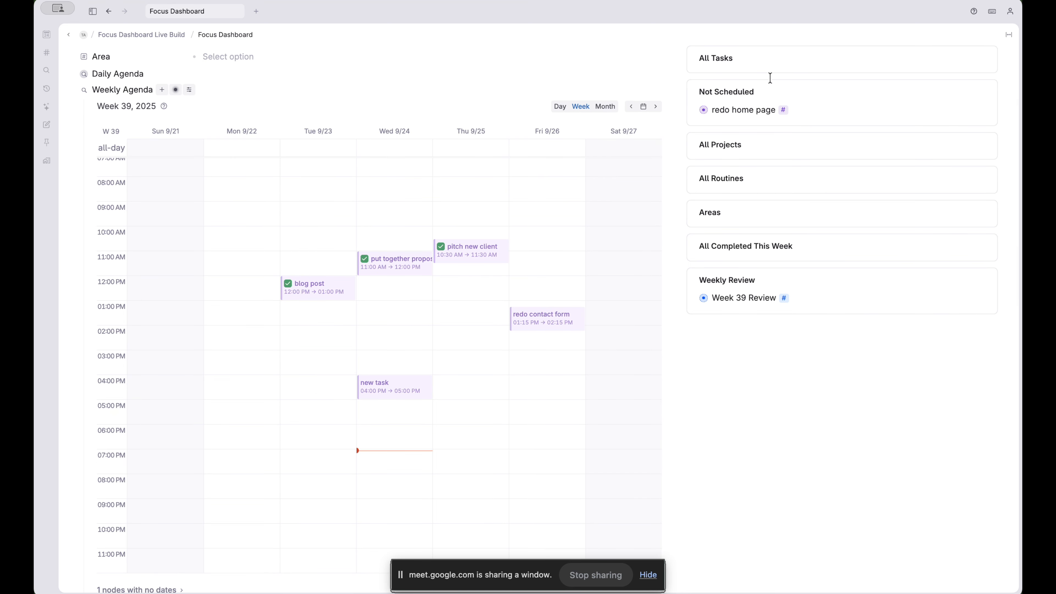
left_click_drag(704, 110, 479, 416)
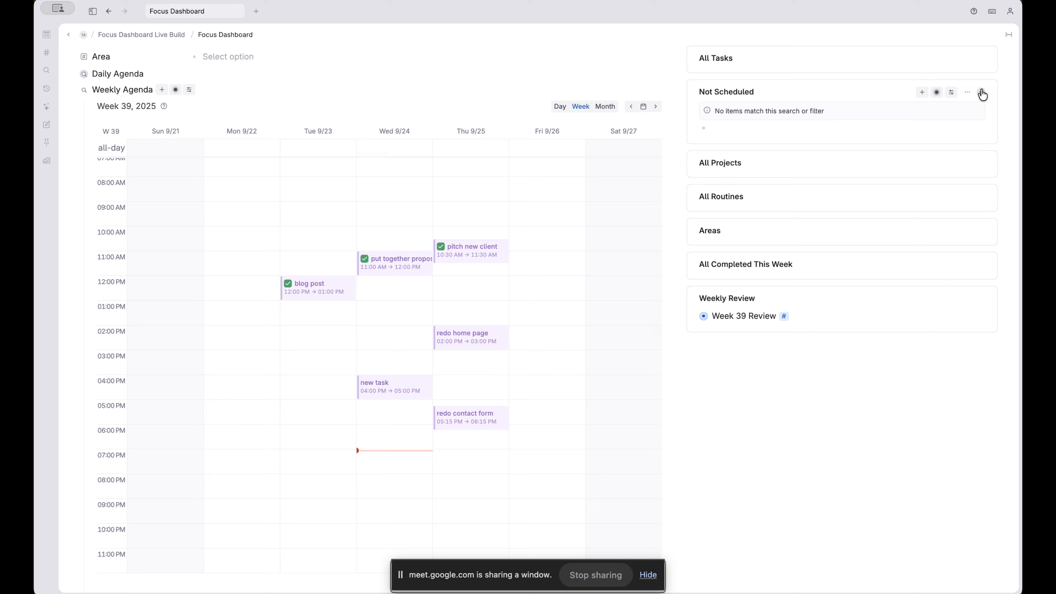
Collapse Not Scheduled and examine the completed and related tasks of the Overhaul Website project under All Projects
left_click(982, 95)
left_click(982, 126)
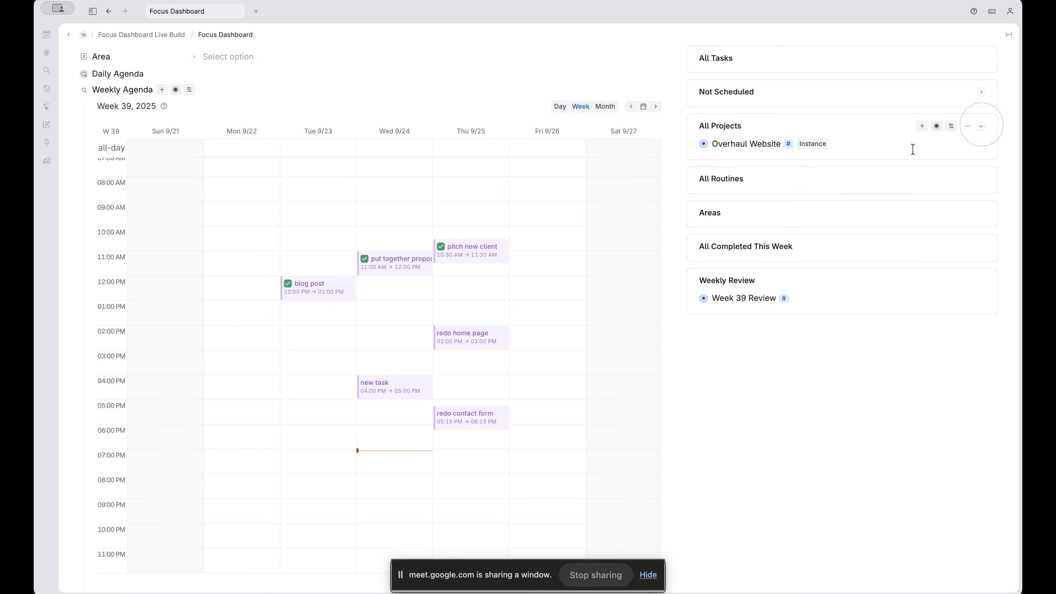
left_click(692, 144)
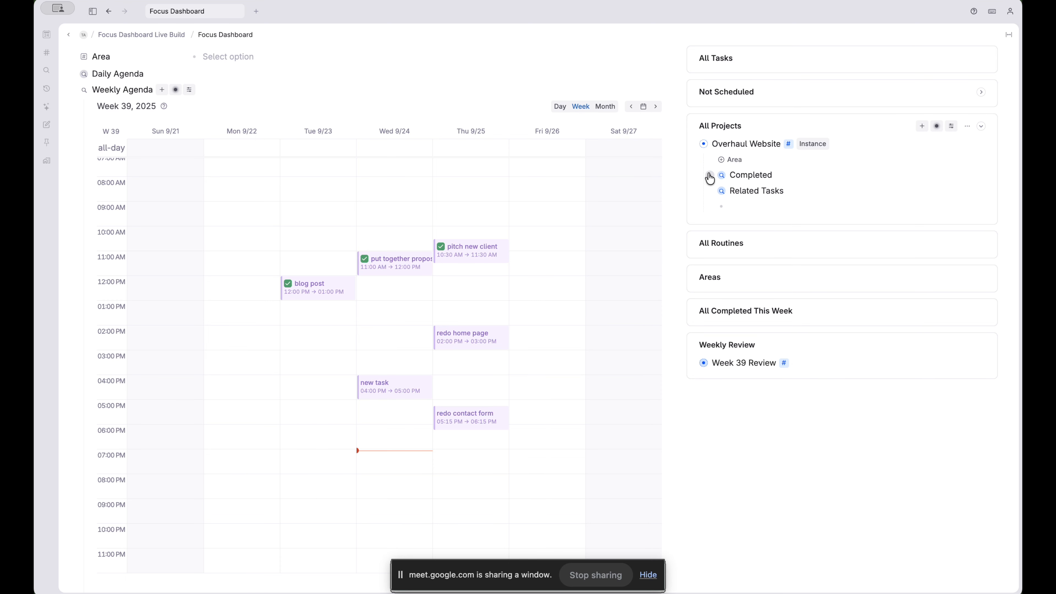
left_click(710, 177)
left_click(712, 230)
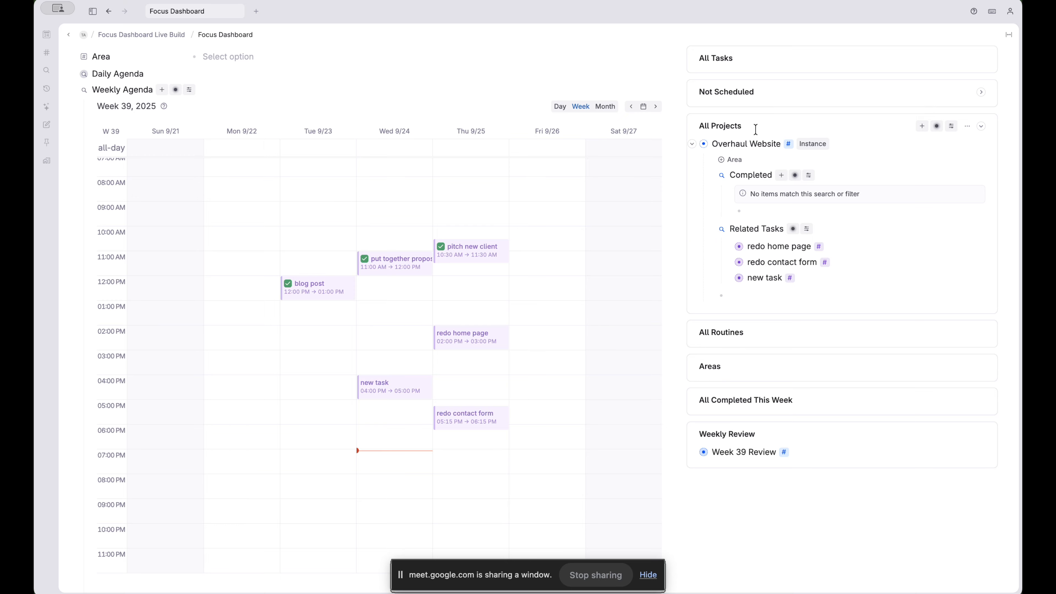
left_click(692, 143)
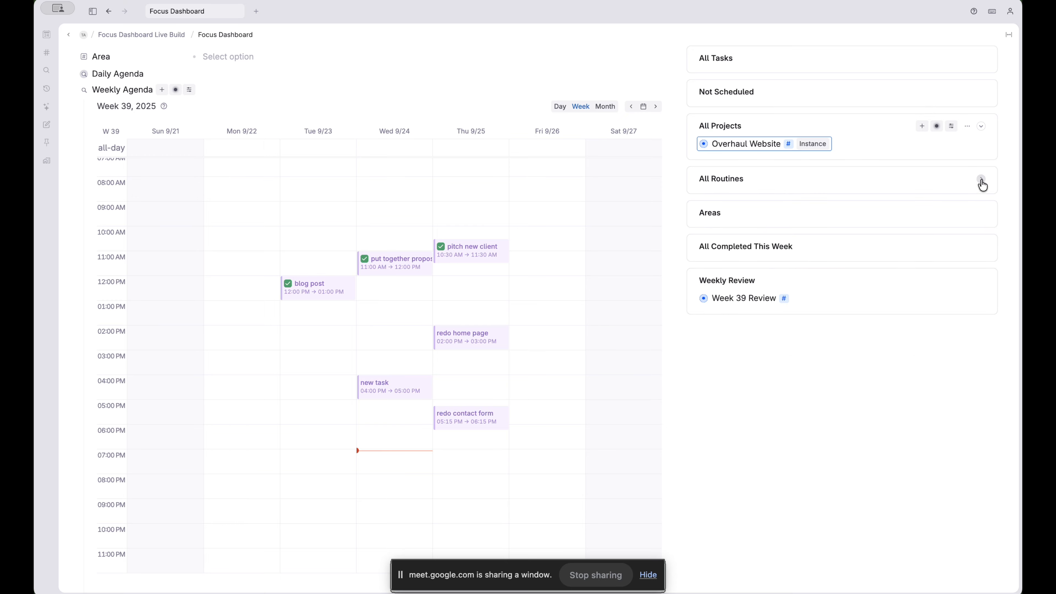
Examine the completed and related tasks of the "1 blog post per week" routine, leaving All Routines and All Projects collapsed
left_click(981, 179)
left_click(692, 196)
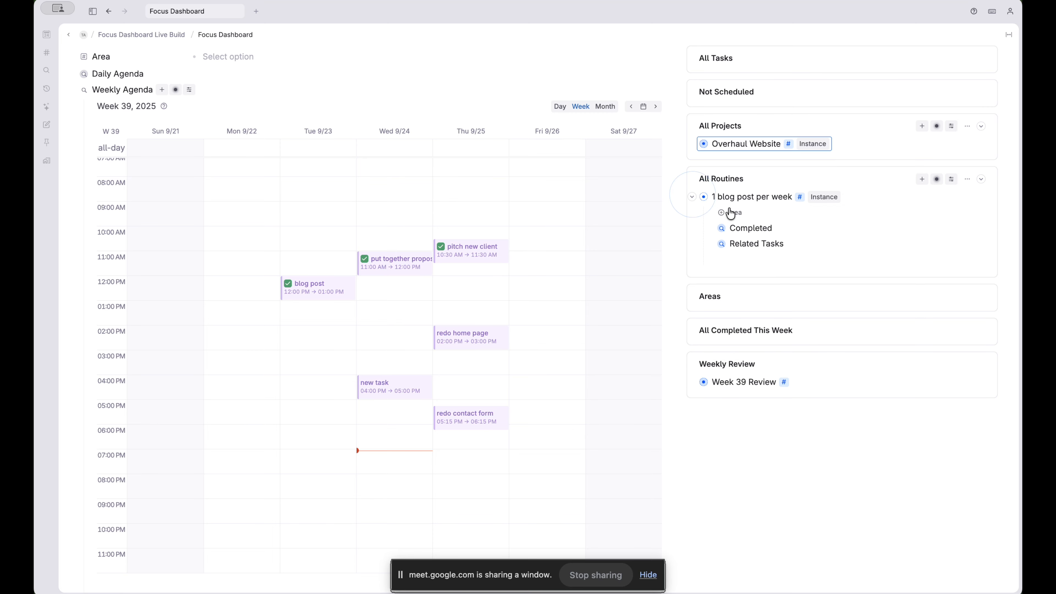
left_click(710, 244)
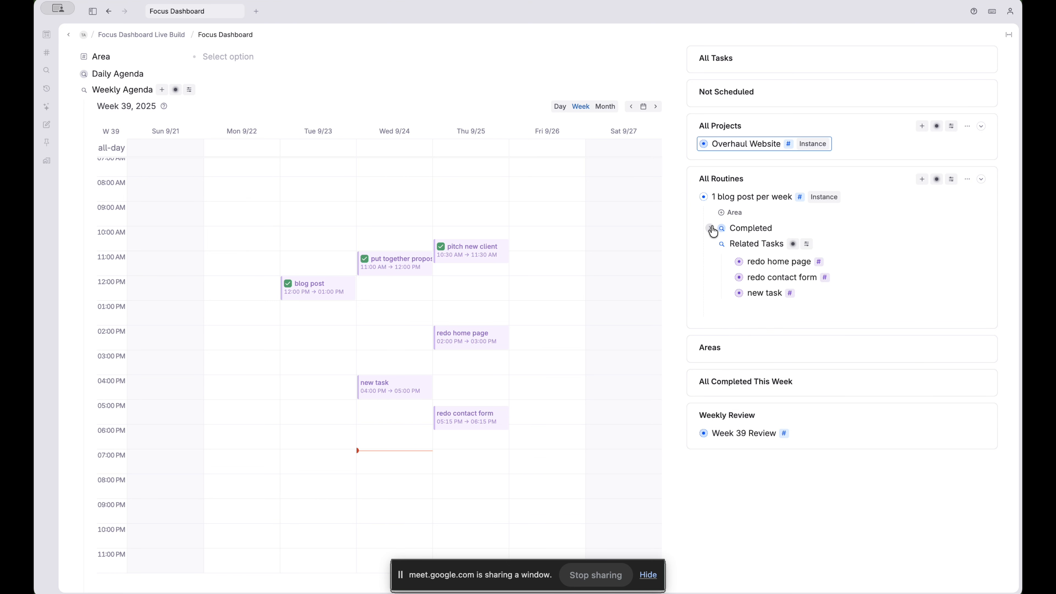
left_click(711, 228)
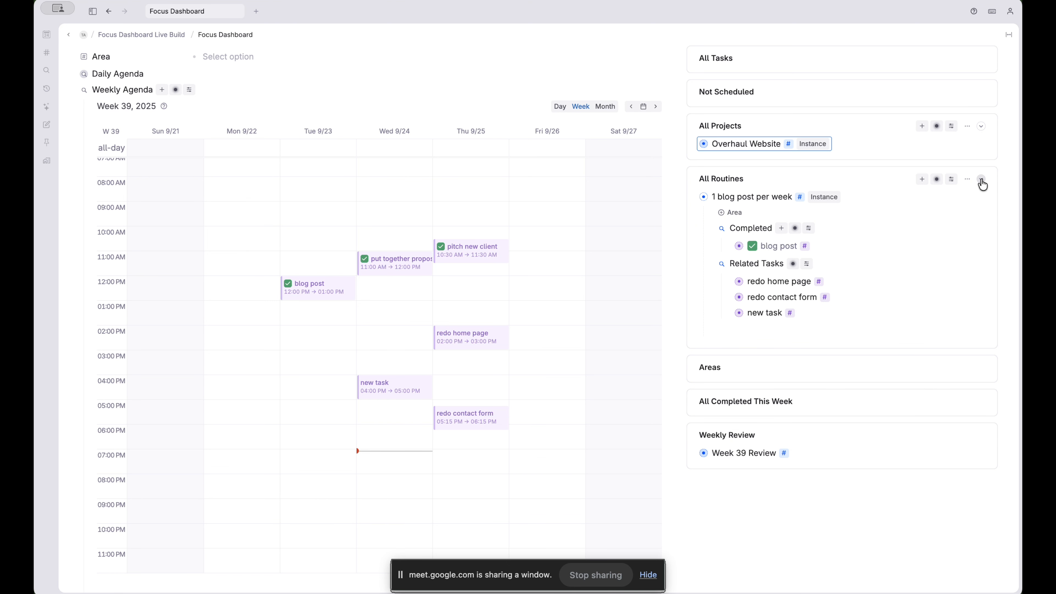
left_click(982, 180)
left_click(981, 126)
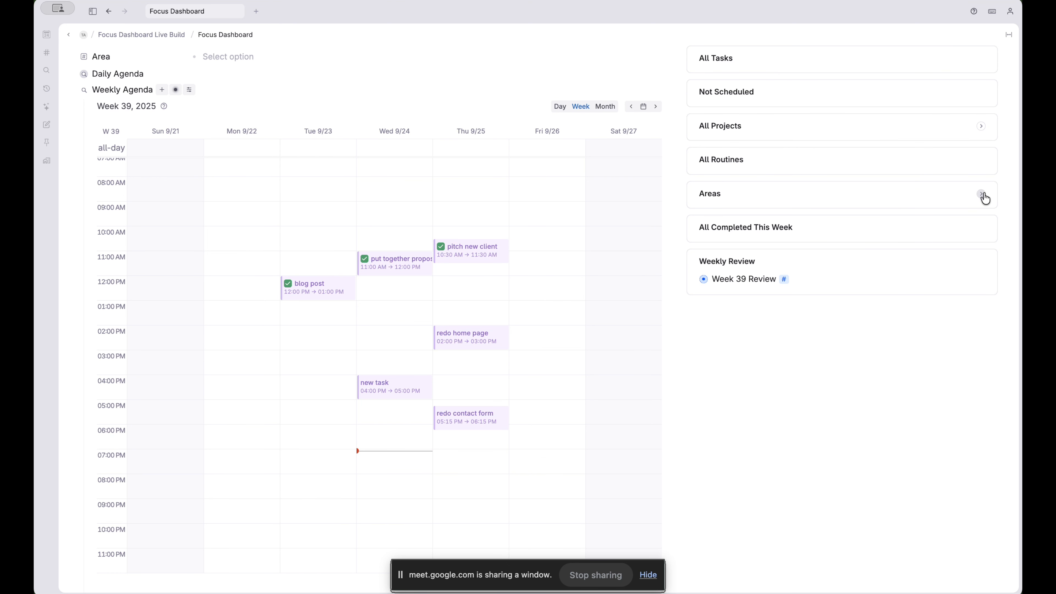
Open the Marketing area from Areas, check its OKRs, and return to the Focus Dashboard
left_click(983, 195)
left_click(692, 212)
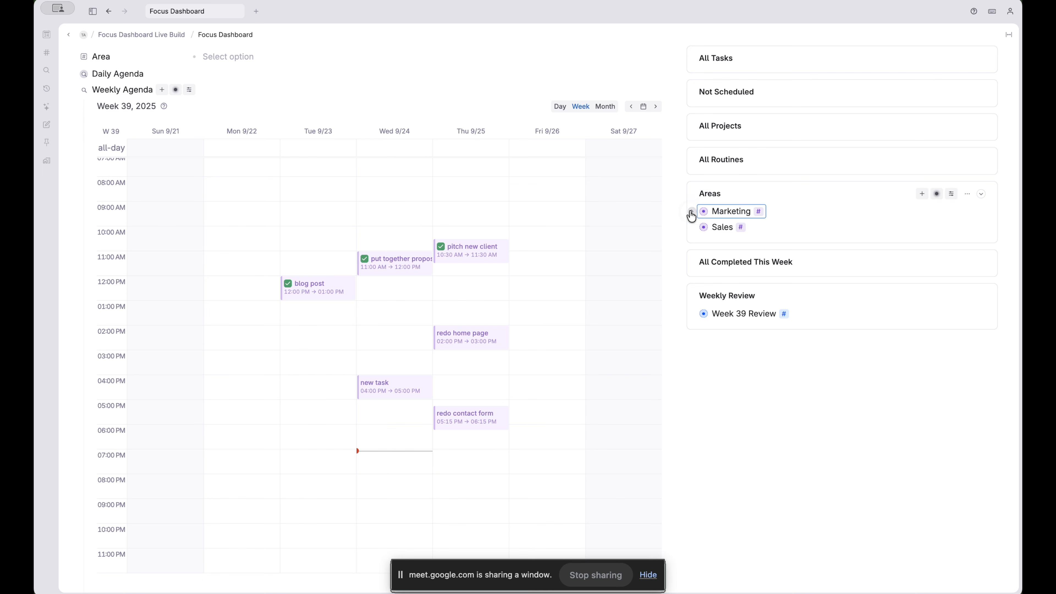
left_click(691, 214)
left_click(703, 211)
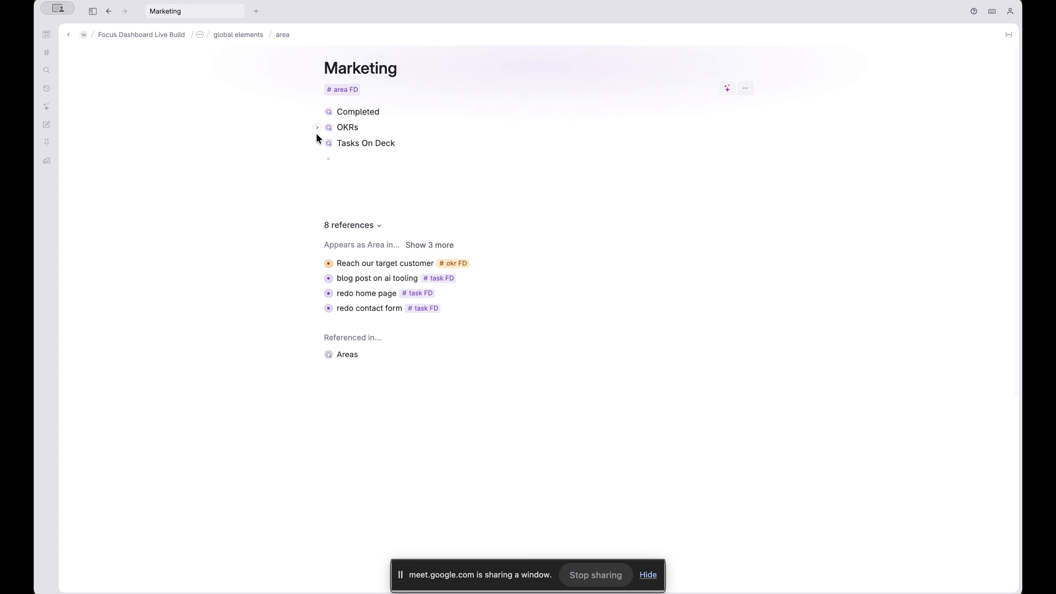
left_click(317, 127)
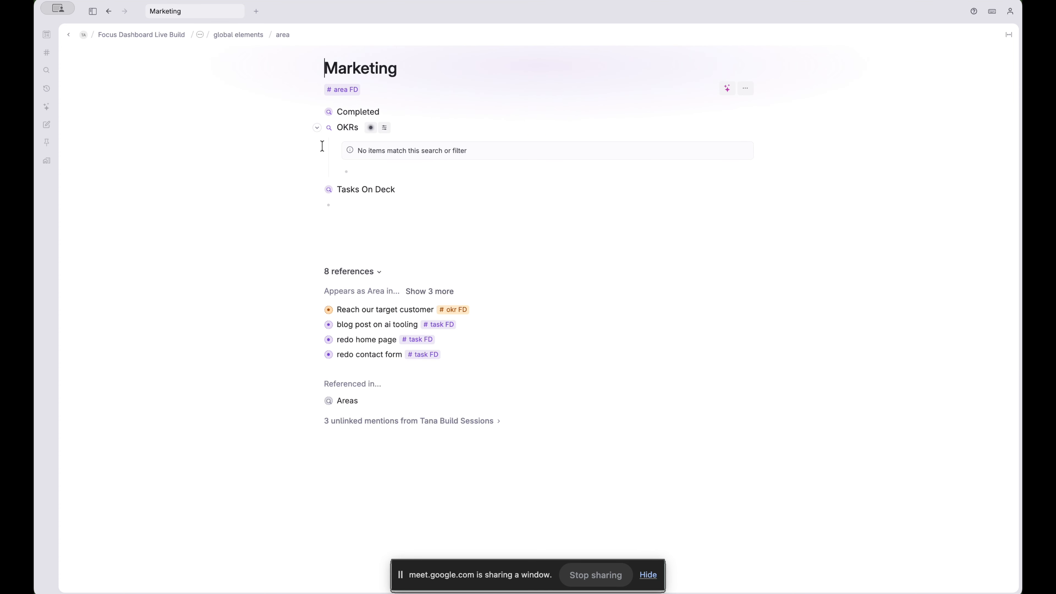
left_click(69, 38)
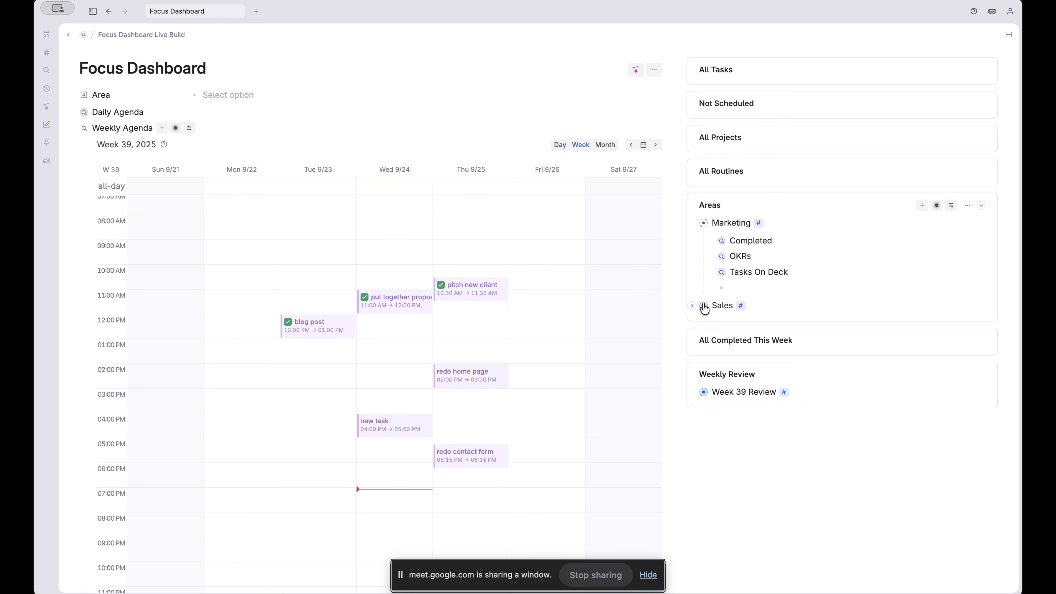
Examine the Sales area's OKRs and the related projects of "$5 million annual revenue", and return to the dashboard with Areas collapsed
left_click(704, 308)
left_click(318, 127)
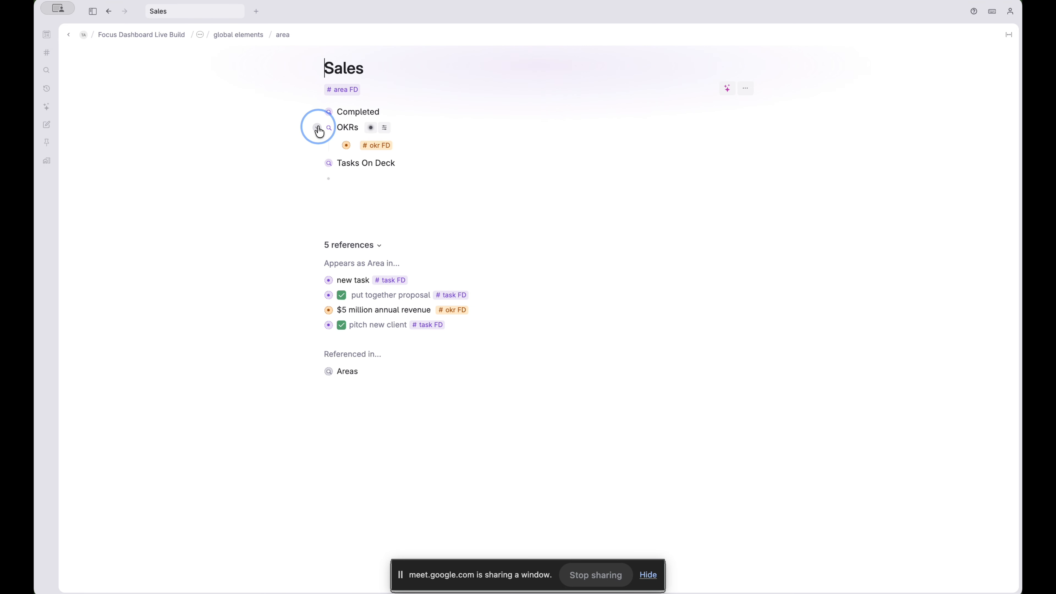
left_click(335, 143)
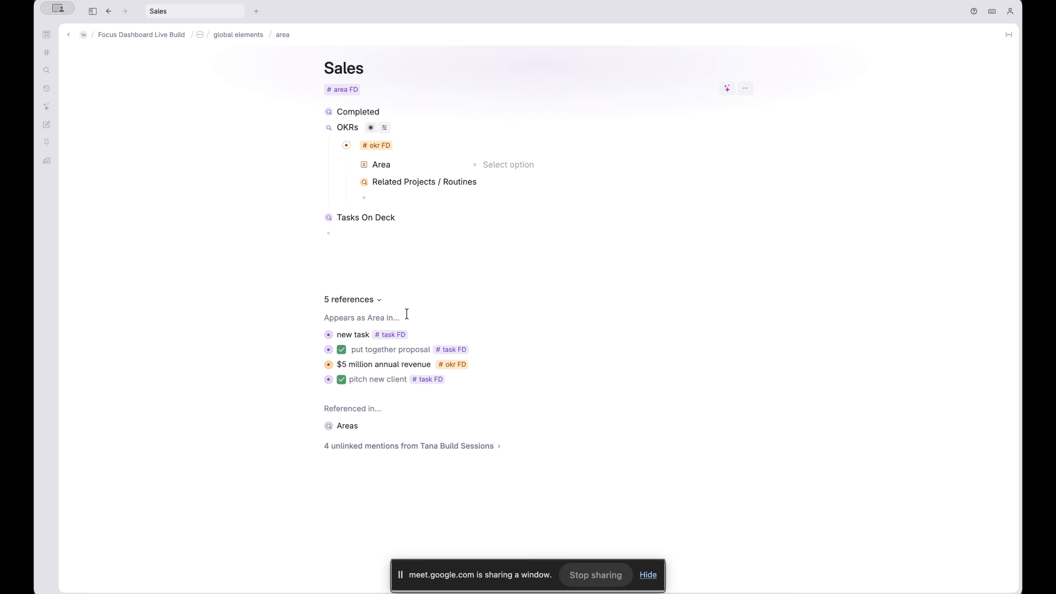
left_click(317, 366)
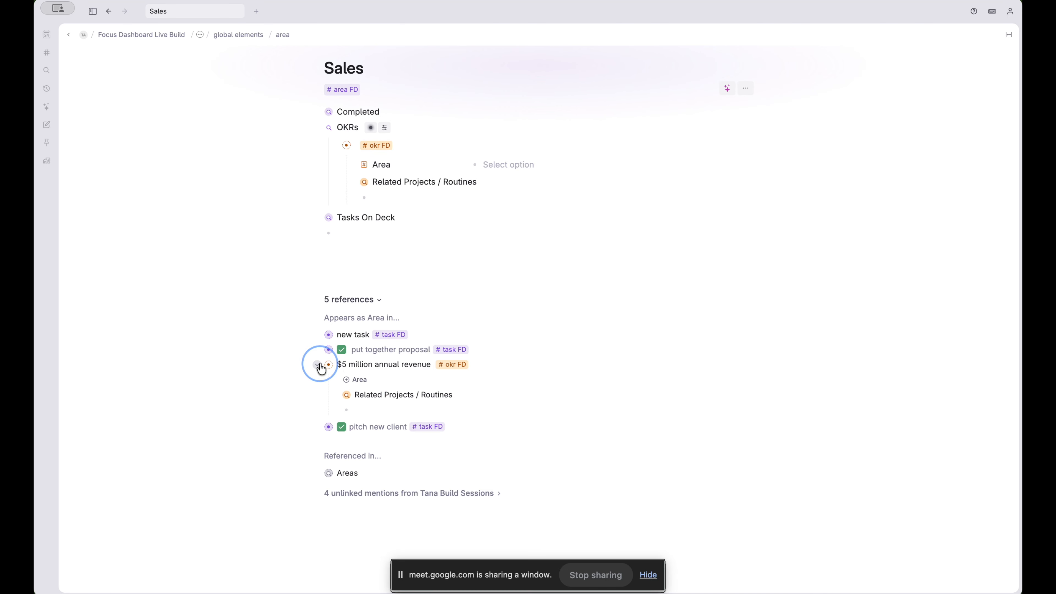
left_click(334, 395)
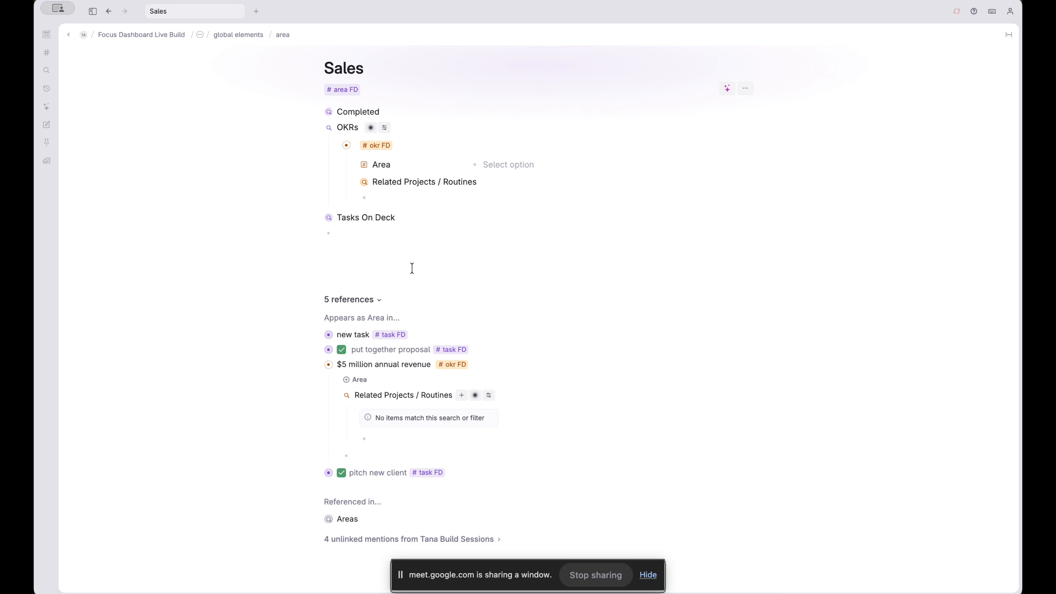
left_click(69, 35)
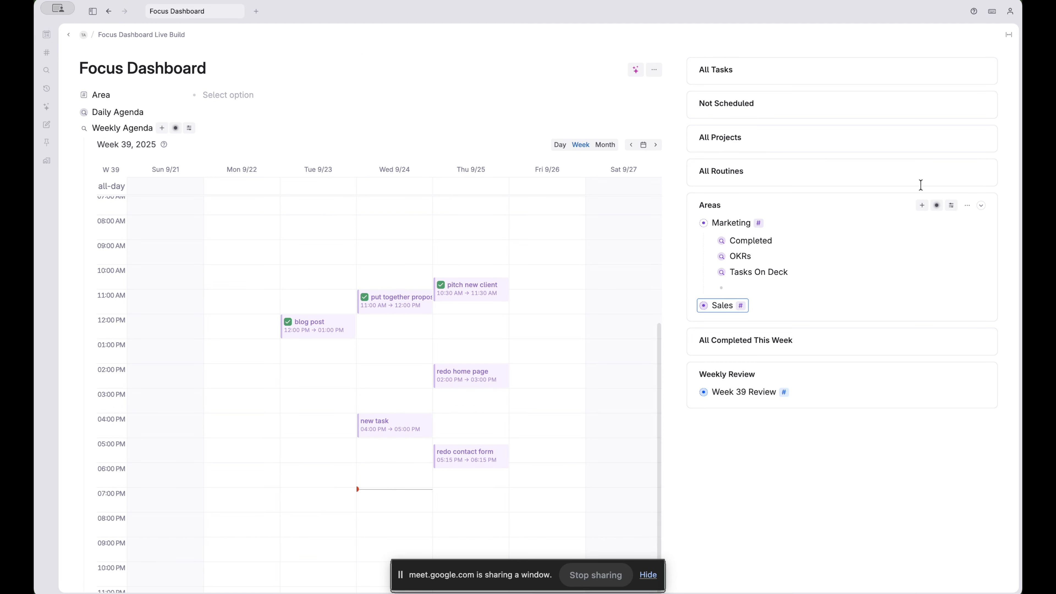
left_click(982, 205)
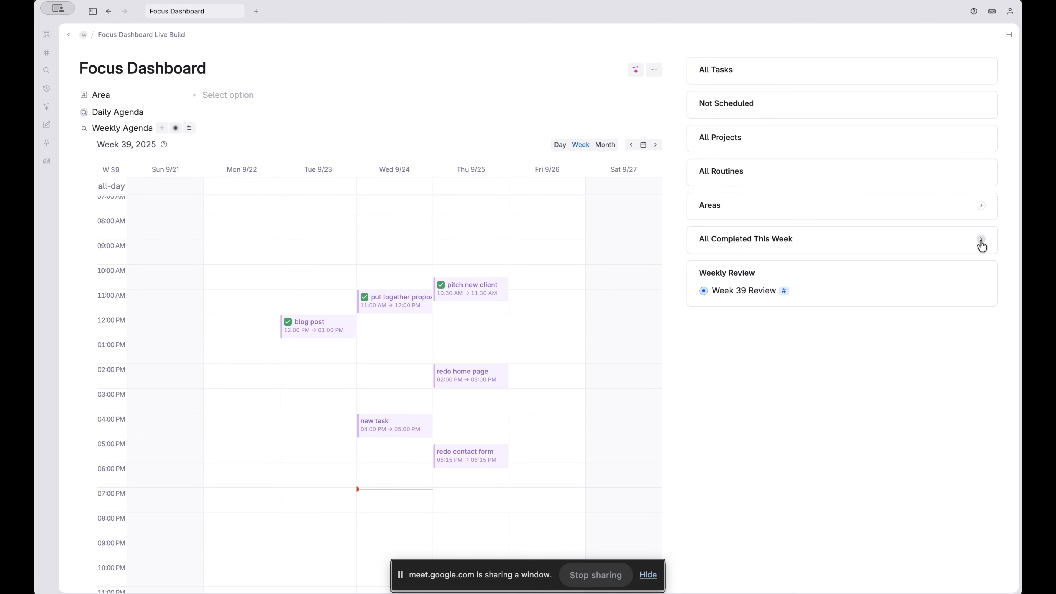
Expand All Completed This Week and examine the completed tasks and next week's tasks in the Week 39 Review, ending back on the dashboard
left_click(982, 241)
scroll(982, 271, "down", 2)
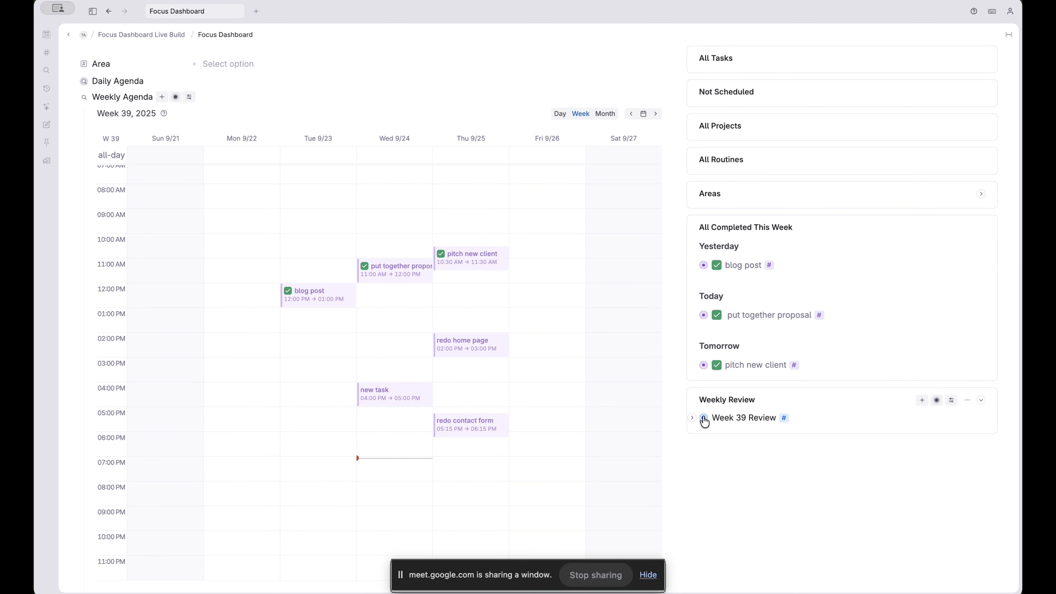
left_click(704, 418)
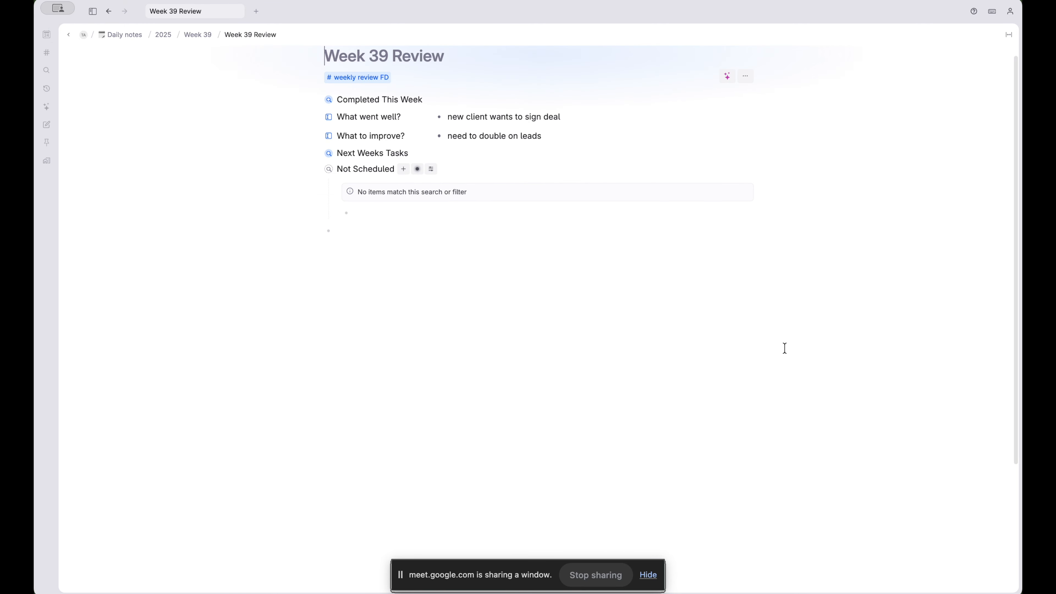
left_click(316, 101)
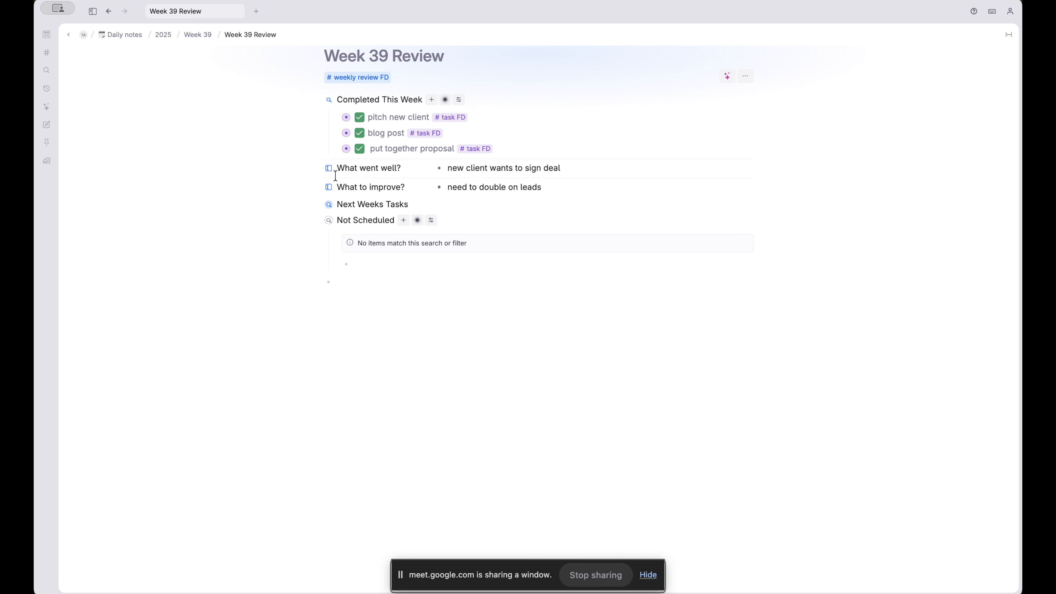
left_click(318, 205)
scroll(319, 206, "down", 2)
scroll(319, 207, "down", 3)
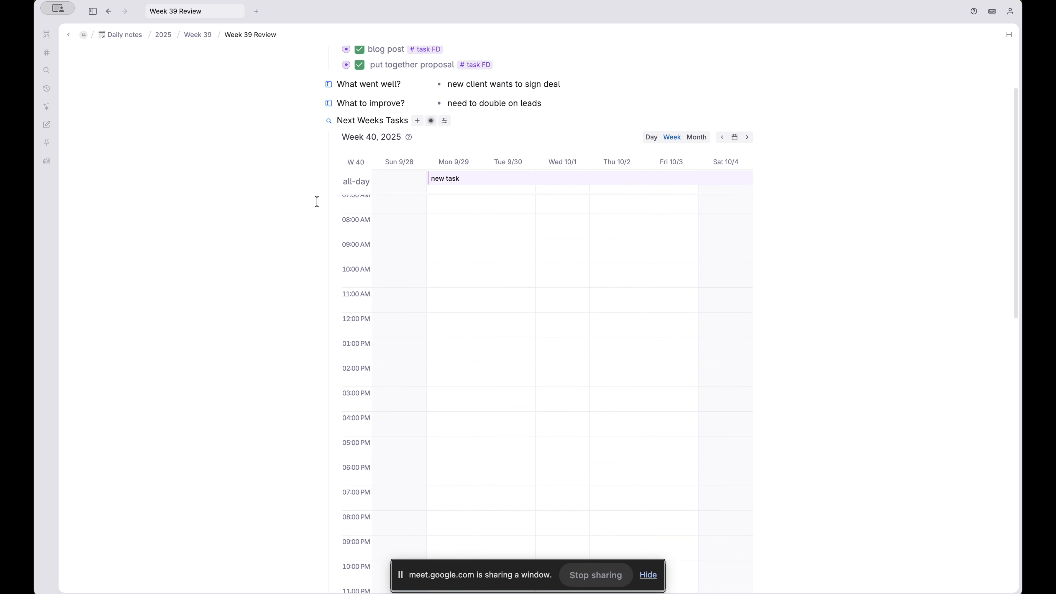
left_click(317, 121)
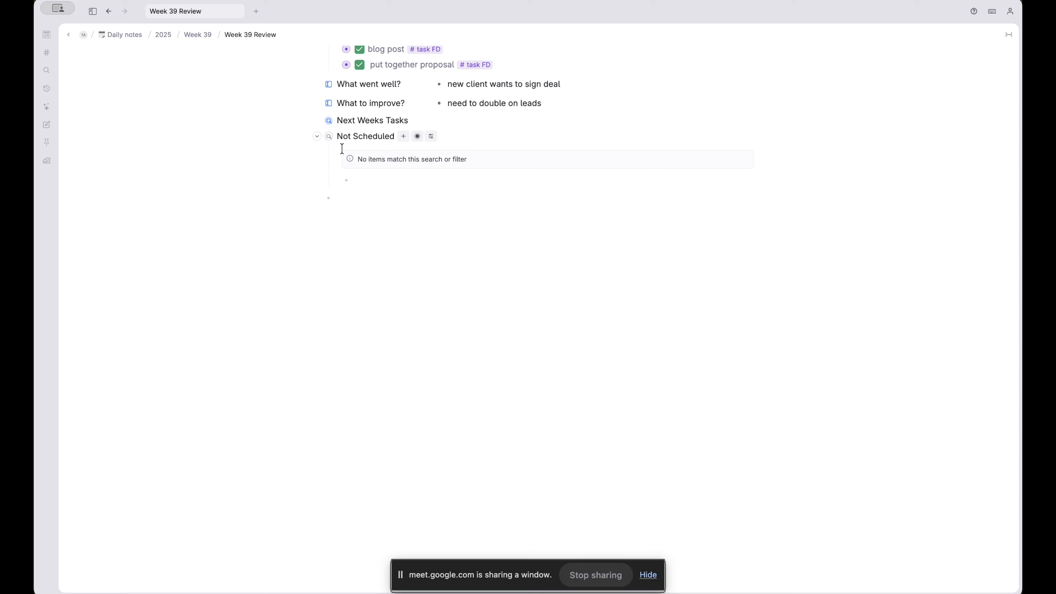
scroll(416, 182, "up", 4)
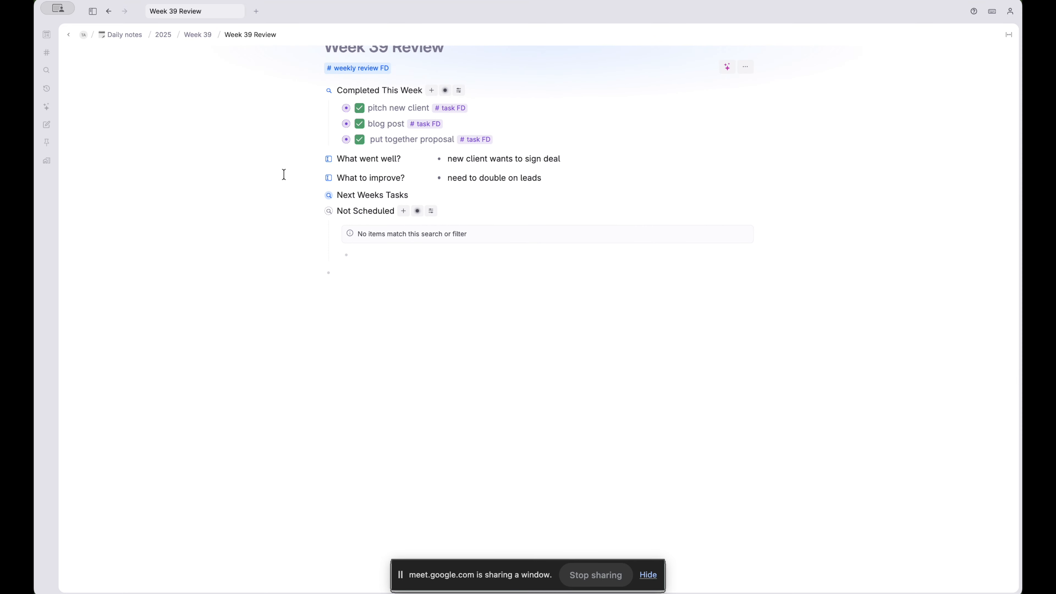
left_click(68, 35)
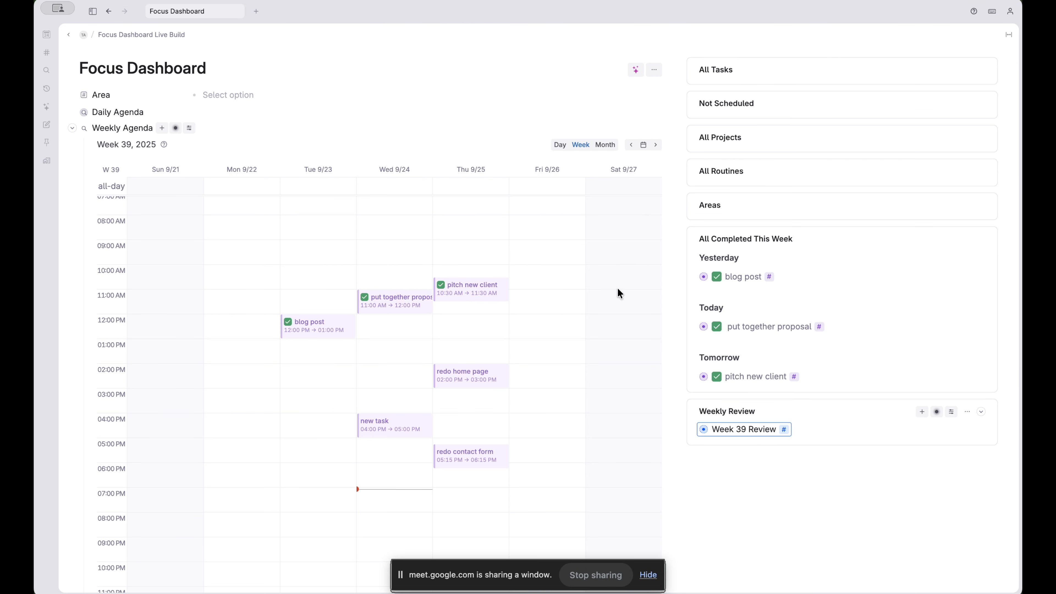
Look over the Weekly and Monthly Agendas and collapse them along with All Completed This Week
scroll(420, 262, "down", 1)
scroll(416, 258, "down", 1)
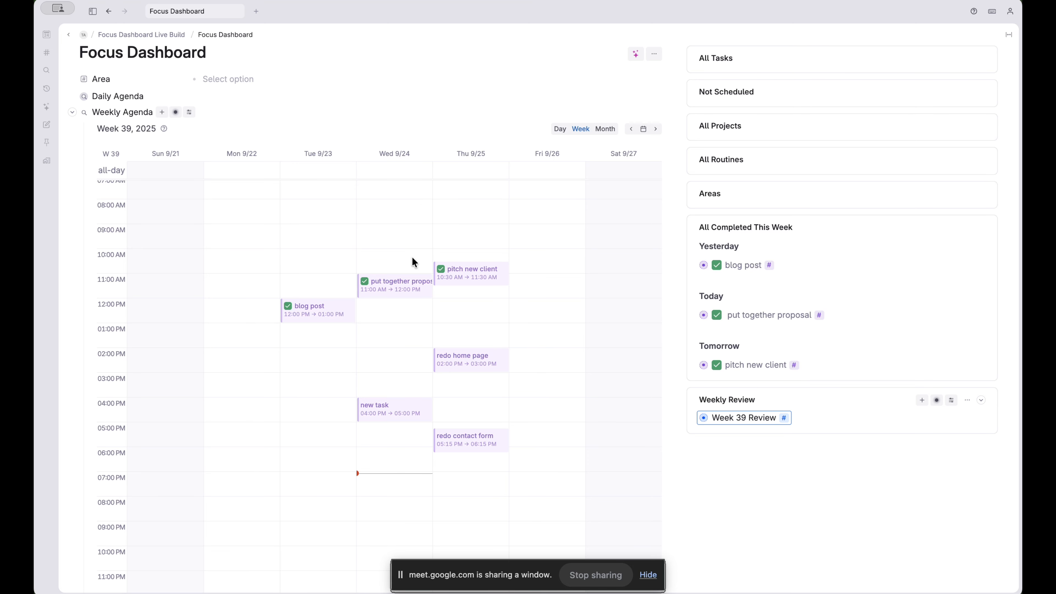
scroll(430, 245, "up", 5)
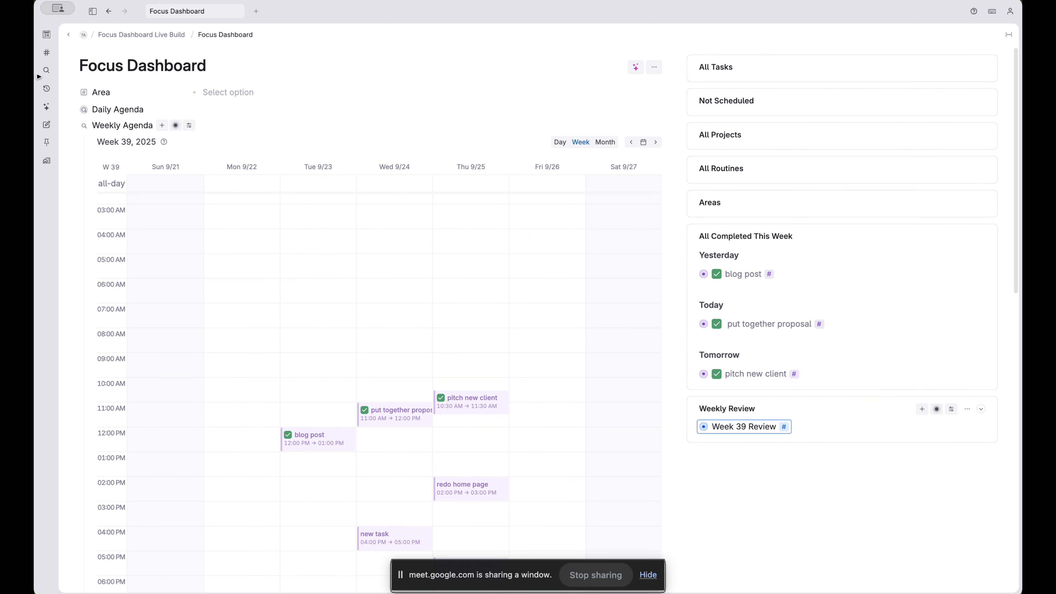
left_click(73, 127)
left_click(73, 144)
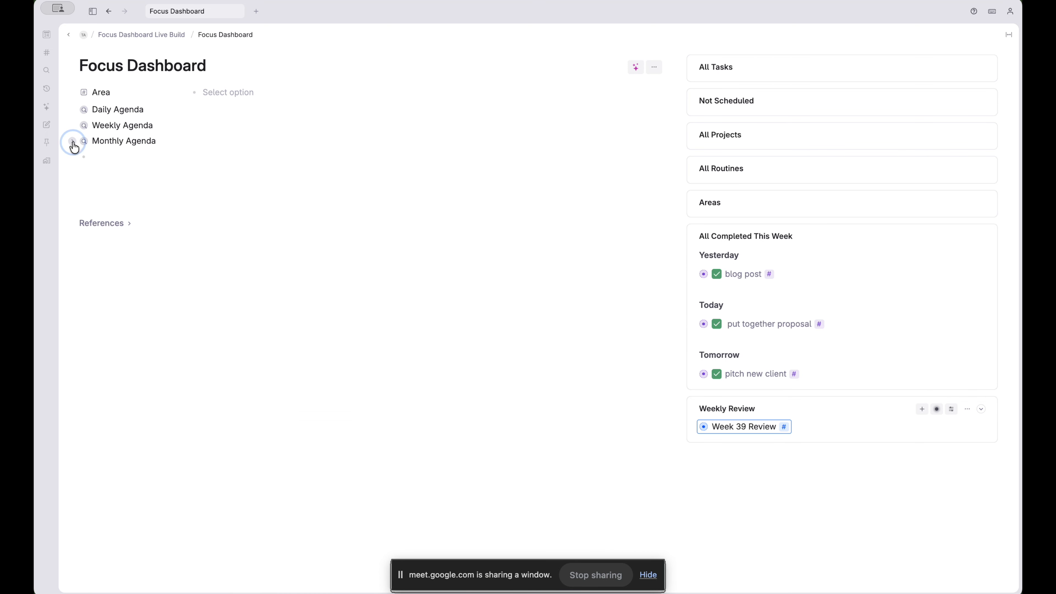
left_click(73, 142)
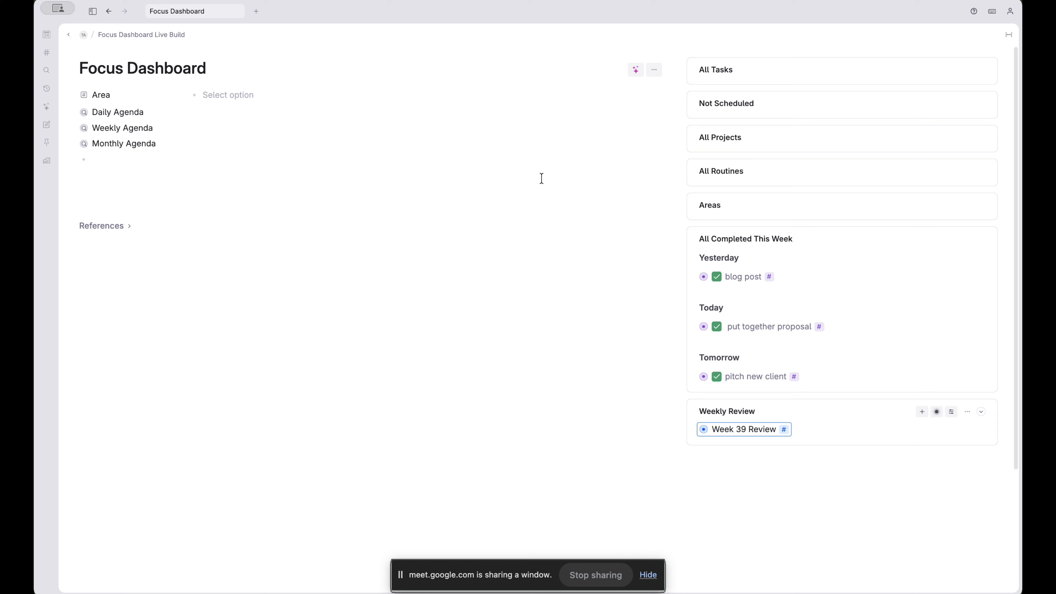
left_click(981, 240)
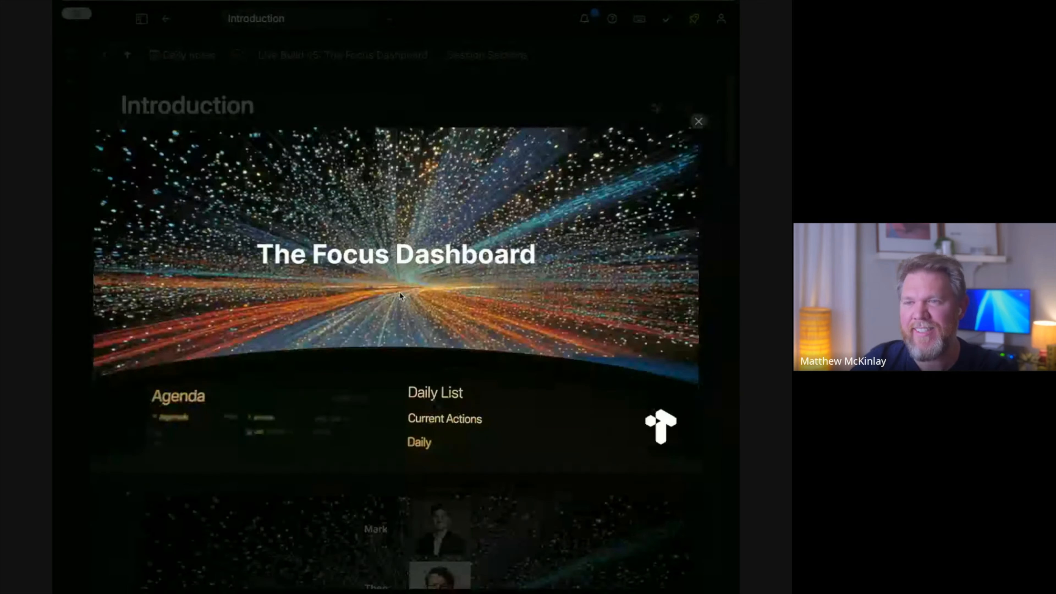
key("Right")
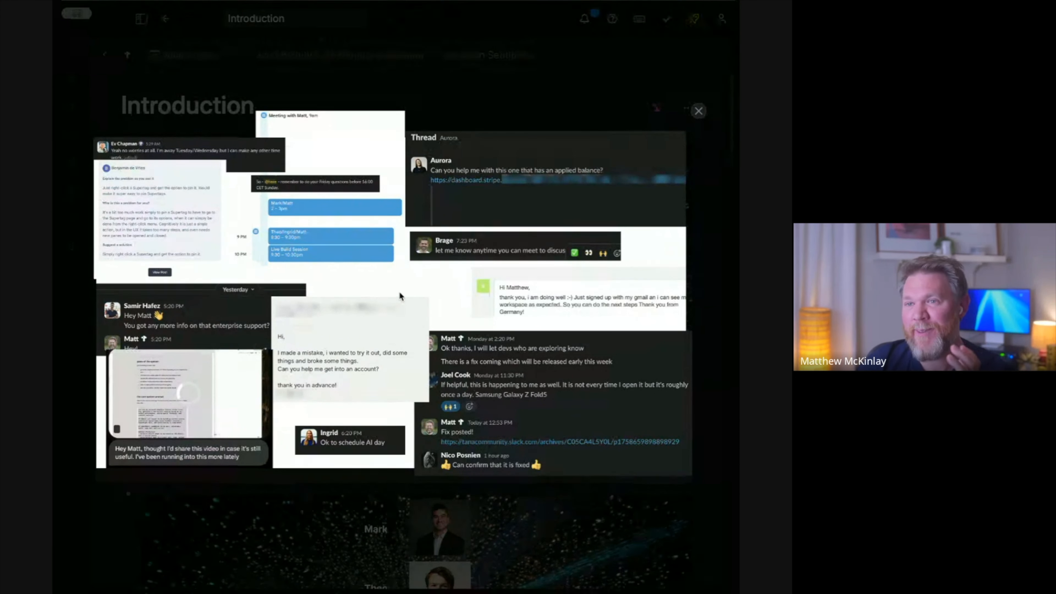
key("Right")
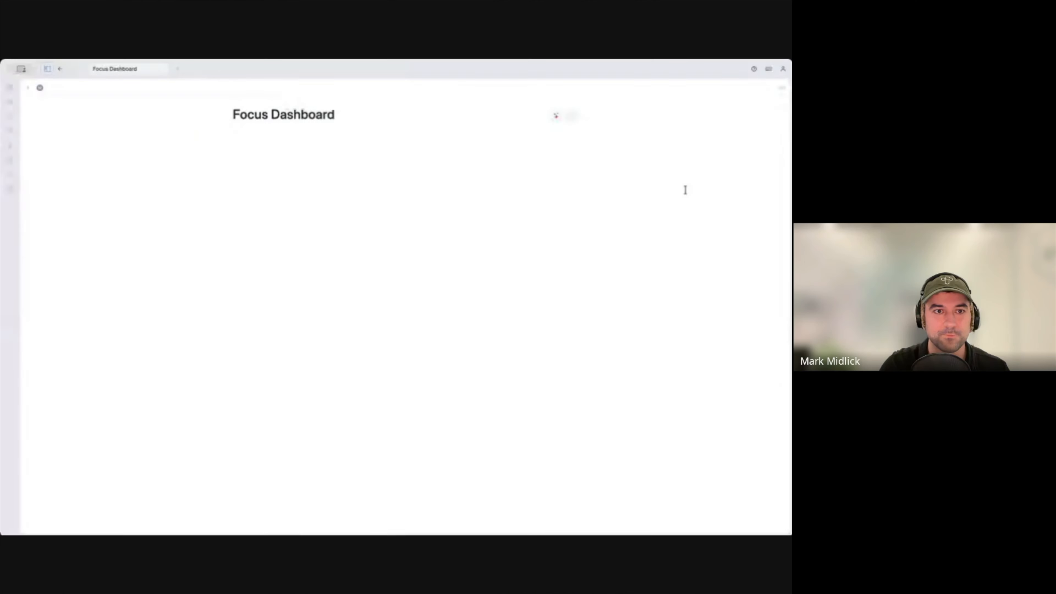
Create a search node for everything tagged #task on the Focus Dashboard and name it "To Do List"
key("alt+shift+super+Up")
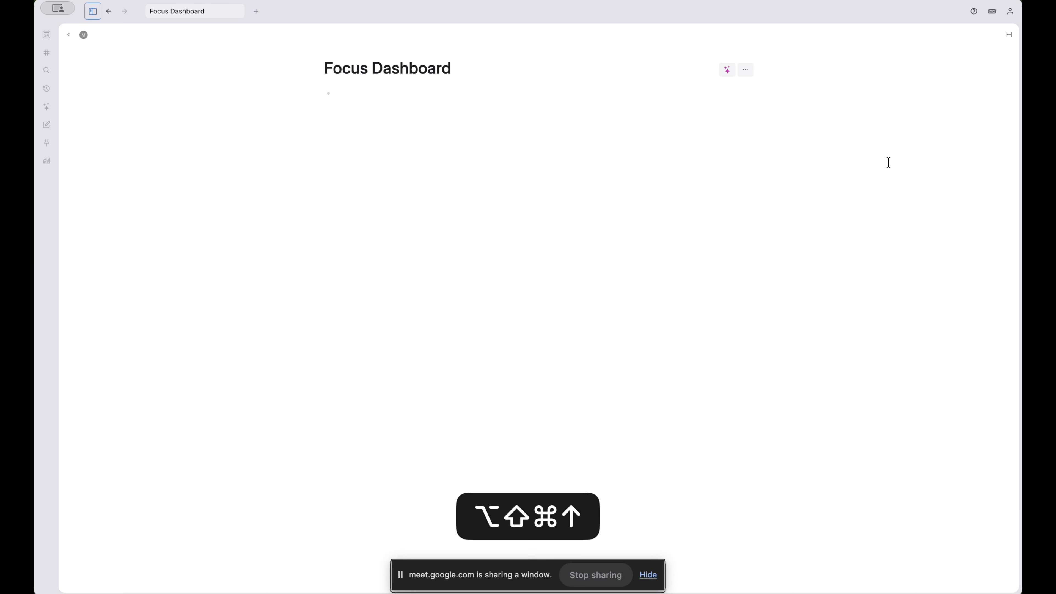
left_click(445, 91)
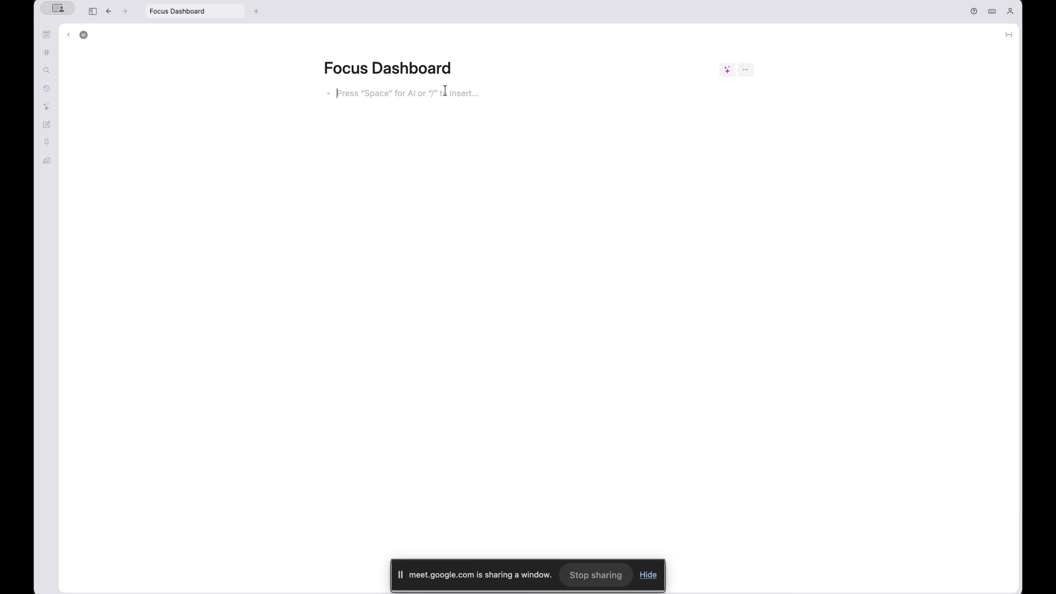
type("?")
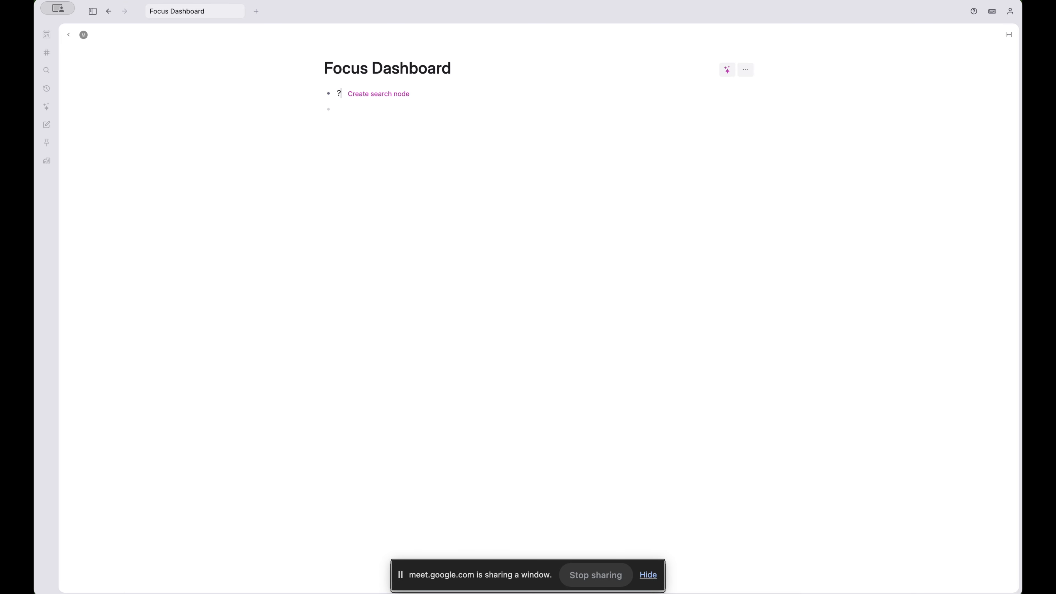
key("Right")
key("Return")
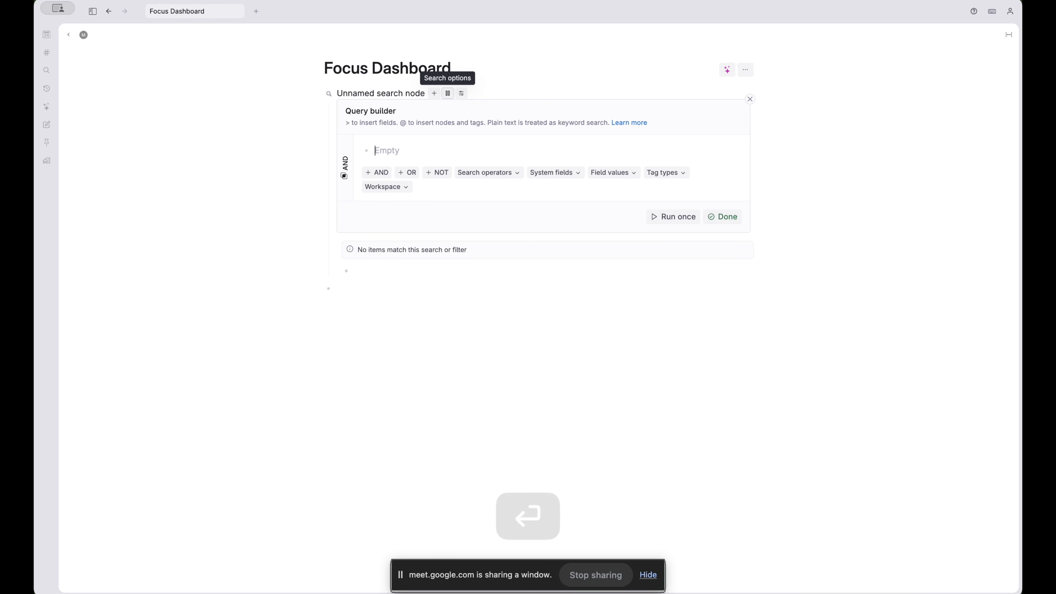
type("#task")
key("Return")
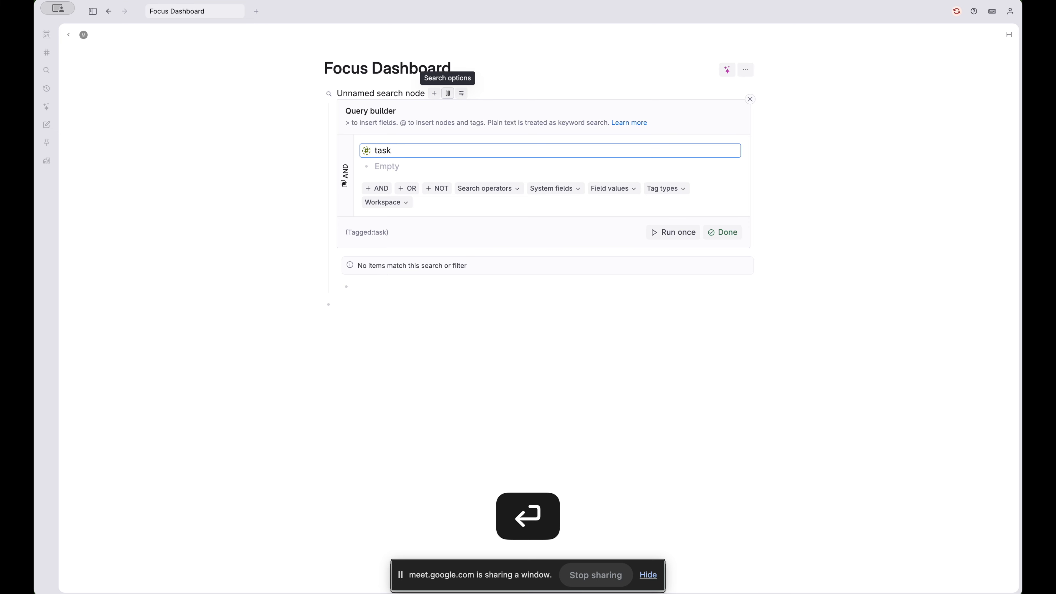
left_click(374, 92)
triple_click(374, 93)
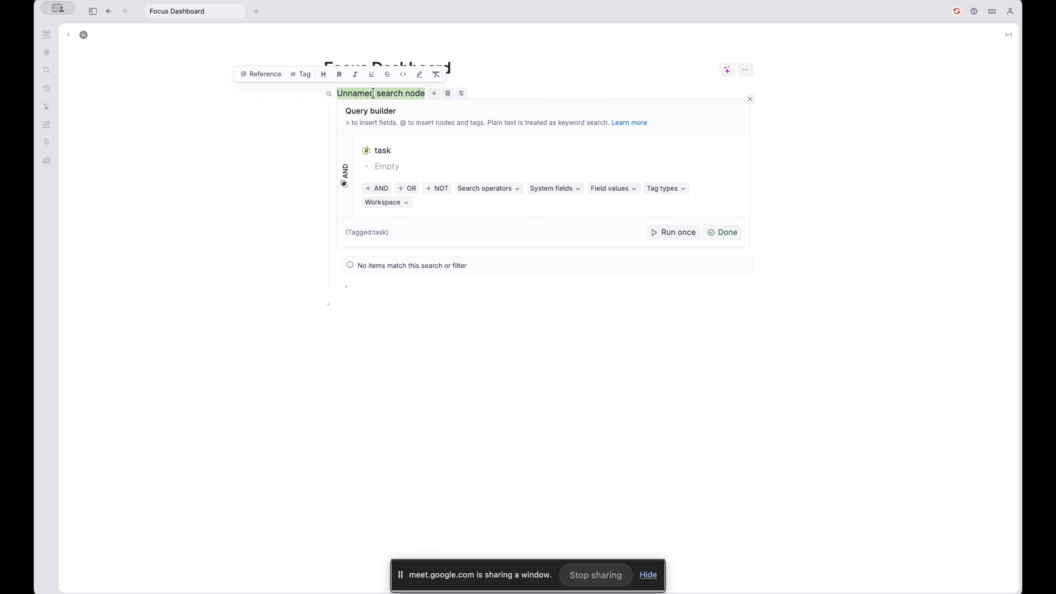
type("To Do List")
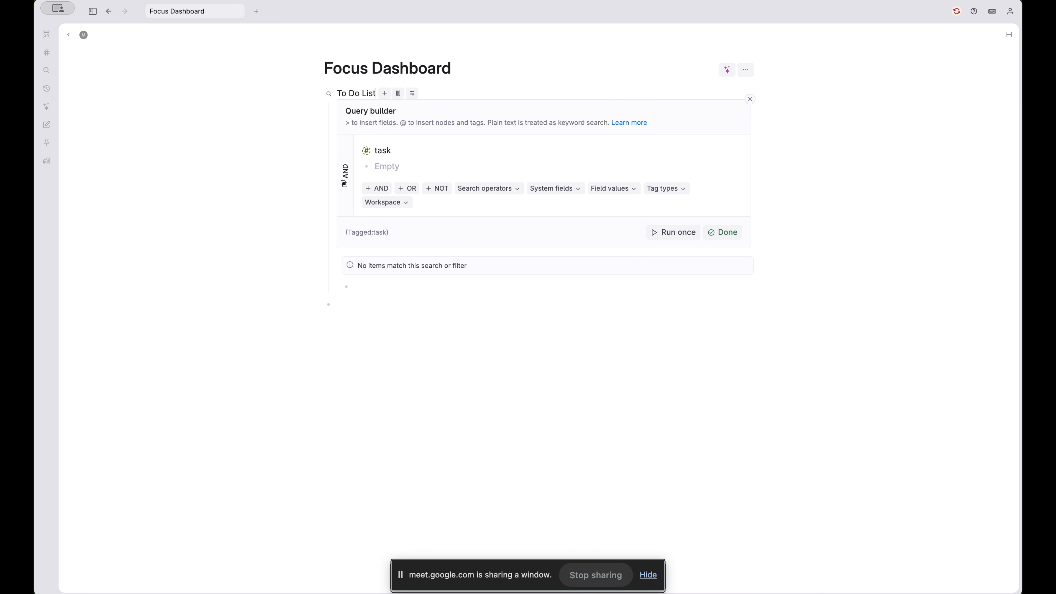
Add the tasks "schedule 1 on 1", "team meeting" and "new project proposal" under the To Do List
left_click(373, 287)
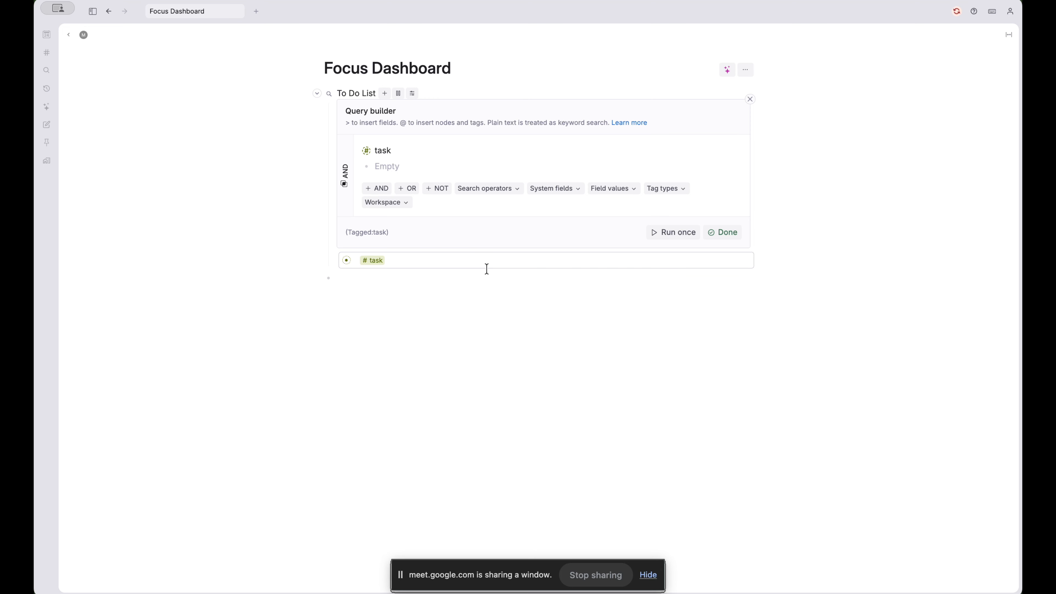
type("schedule 1 on 1")
key("Return")
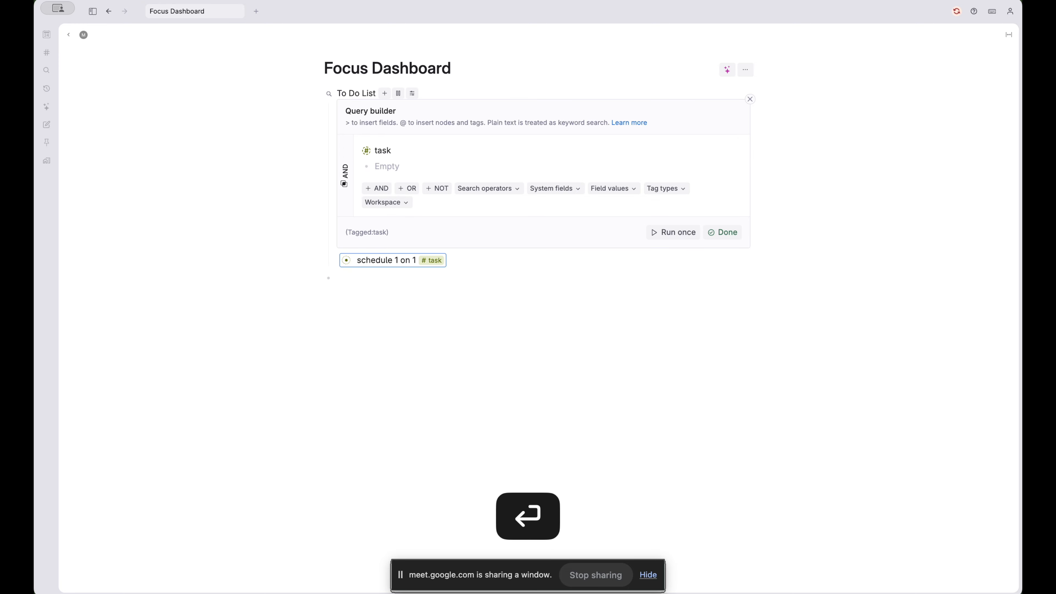
type("team meeting")
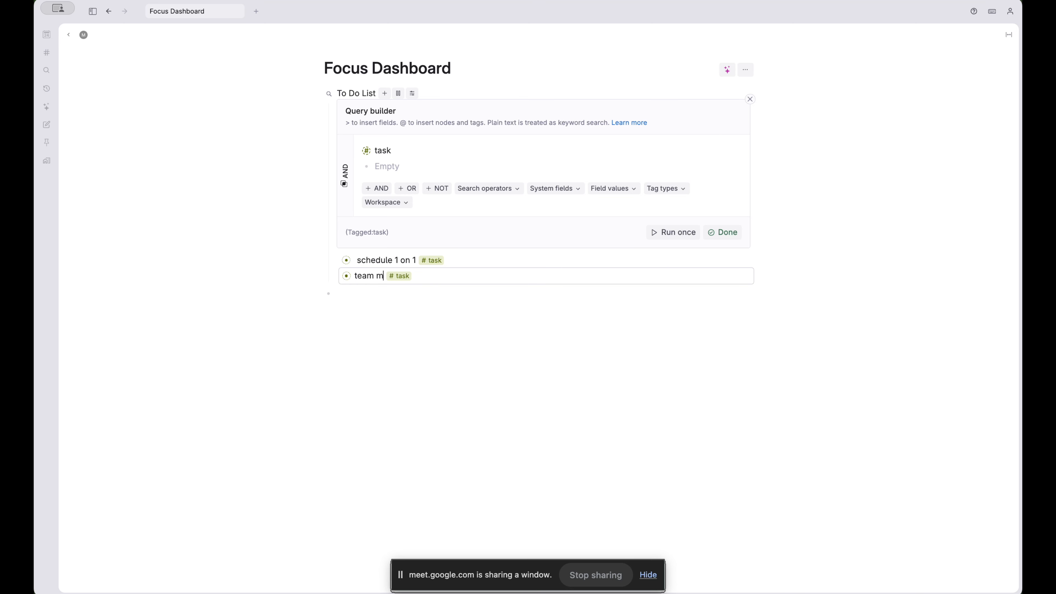
key("Right")
key("Right")
key("Right")
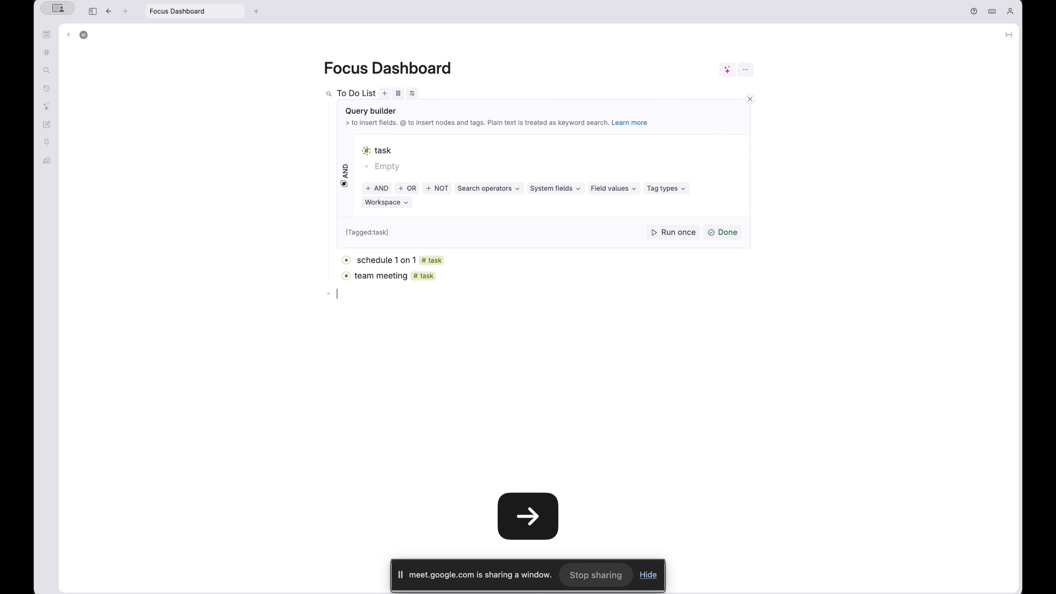
key("Return")
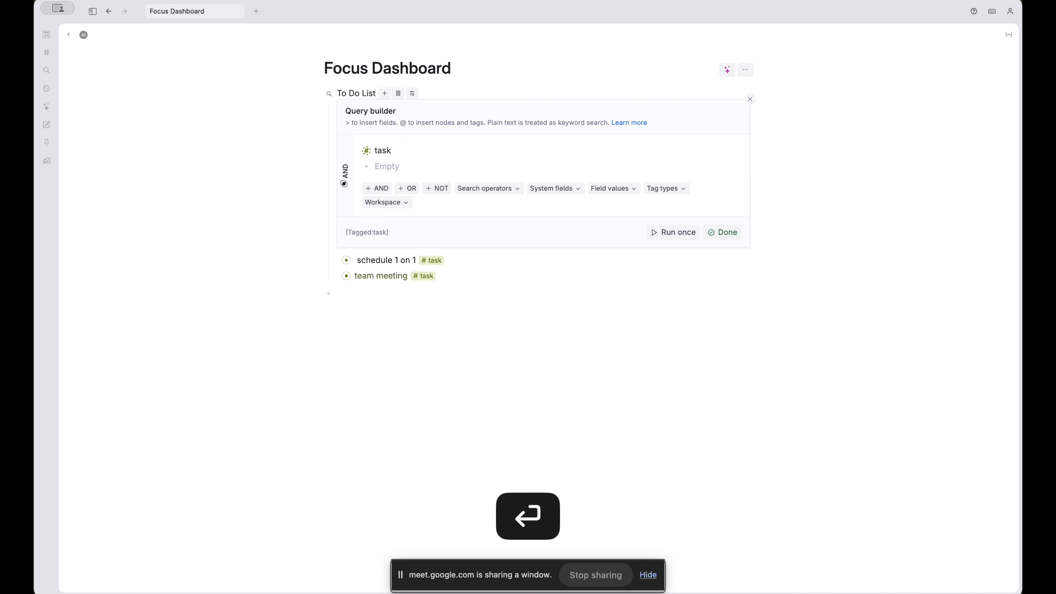
type("new project prospos")
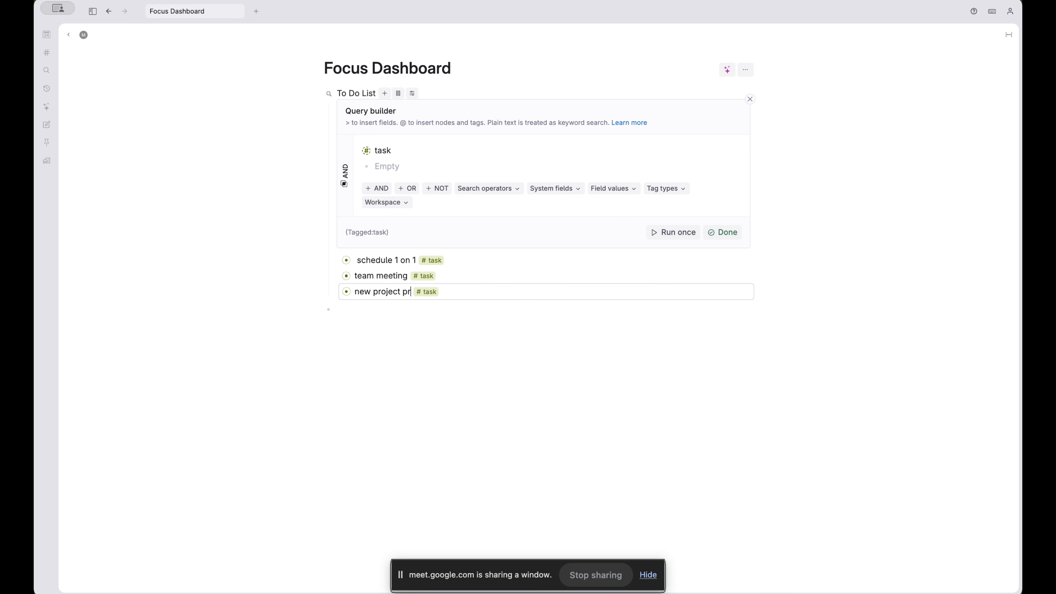
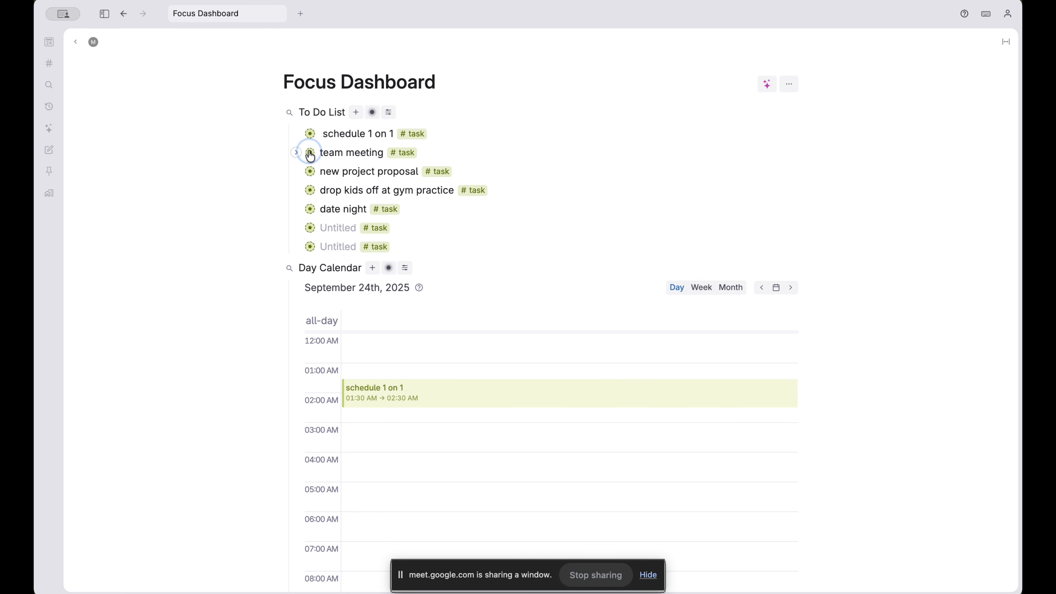
Schedule "team meeting" at 4:00 AM on the Day Calendar and check the date details of the first two tasks
left_click_drag(311, 156, 509, 458)
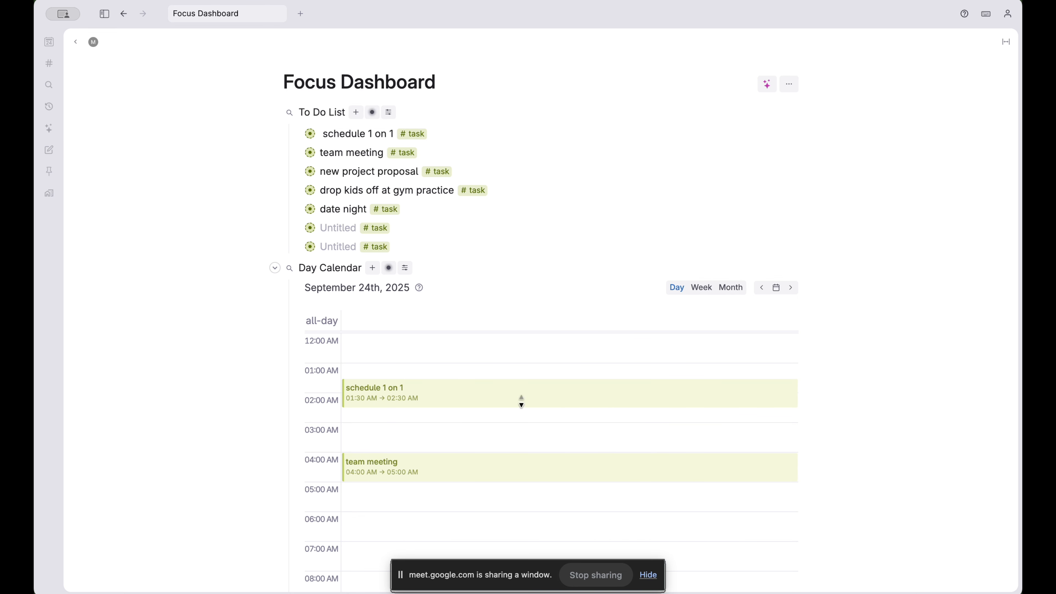
left_click(297, 134)
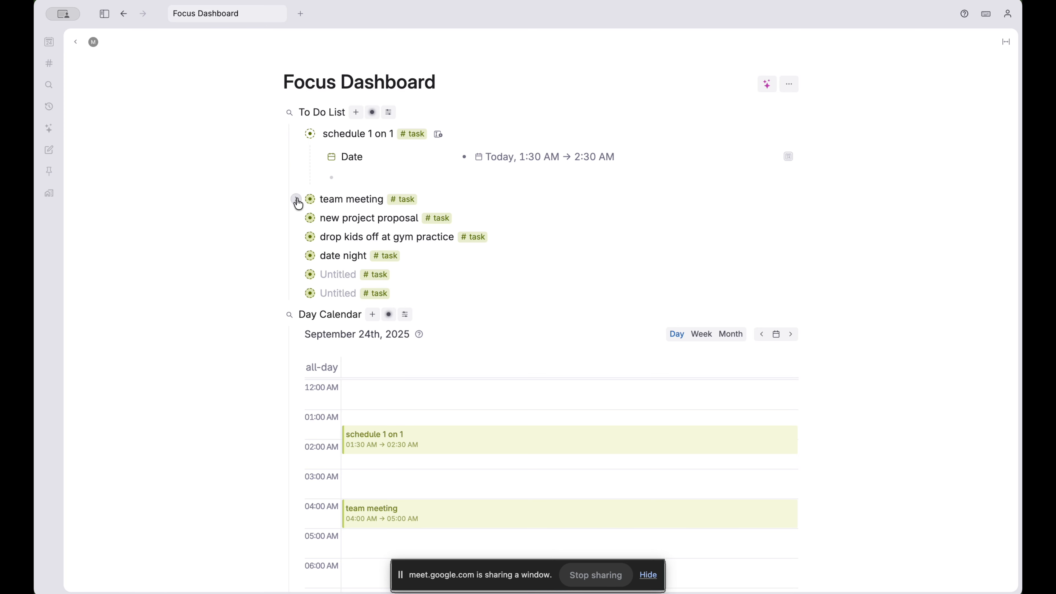
left_click(296, 200)
left_click(296, 199)
Set the date of "new project proposal" to September 24 at 5:00 AM and check its entry on the Day Calendar
left_click(296, 218)
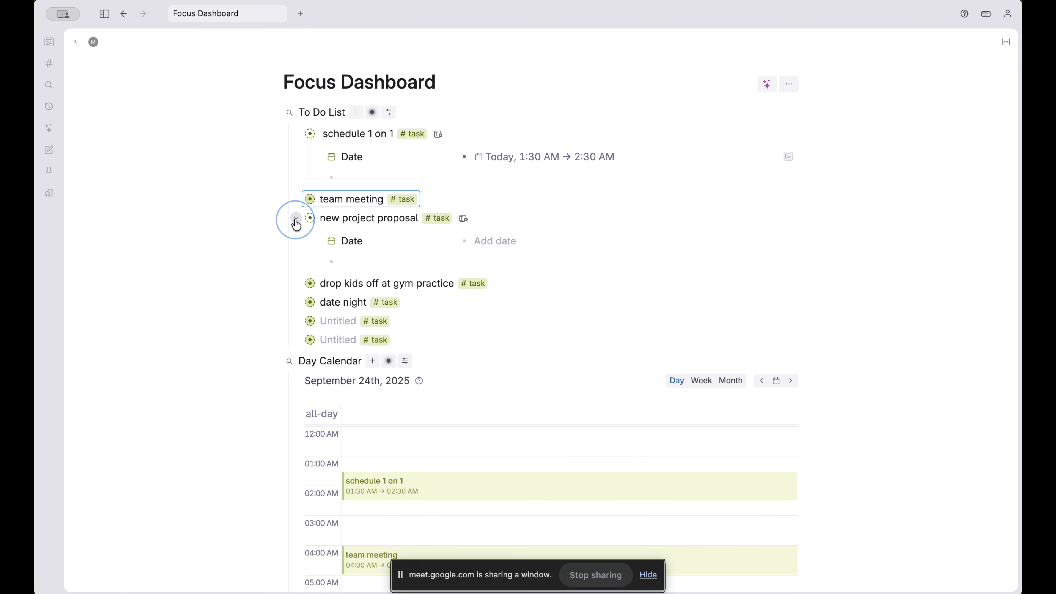
left_click(494, 242)
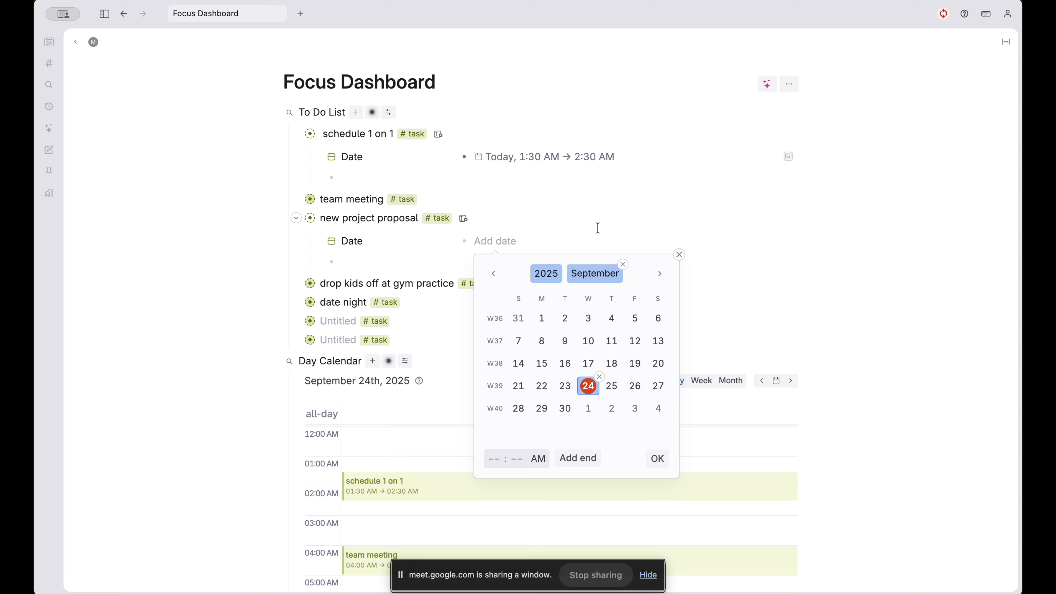
left_click(589, 392)
left_click(503, 453)
left_click(658, 458)
scroll(907, 420, "down", 5)
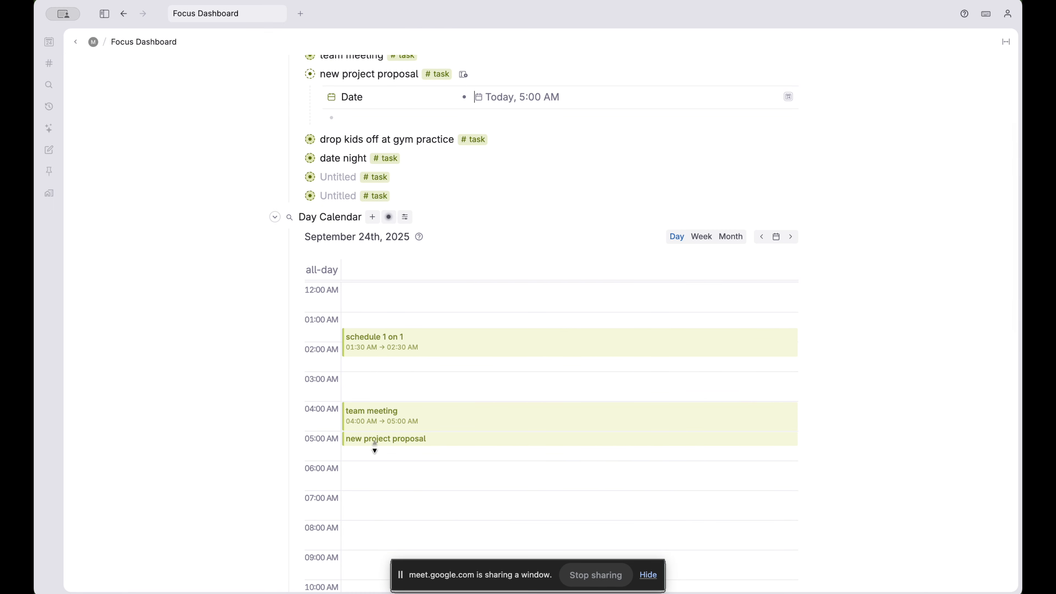
scroll(235, 399, "up", 5)
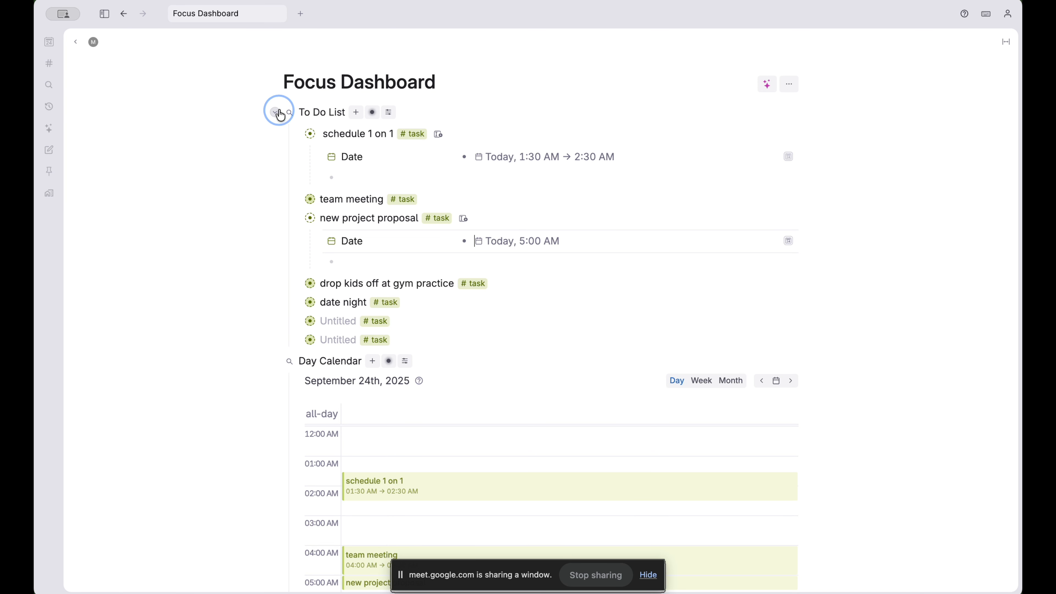
left_click(275, 112)
left_click(275, 113)
left_click(464, 69)
left_click(474, 88)
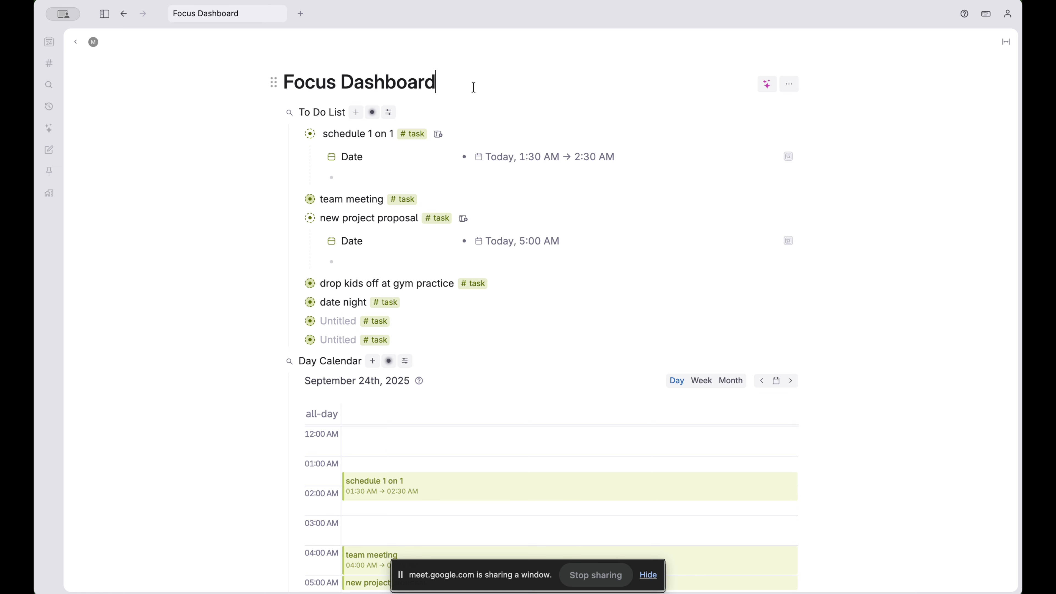
Open today's daily note and widen its Open tasks area
left_click(49, 42)
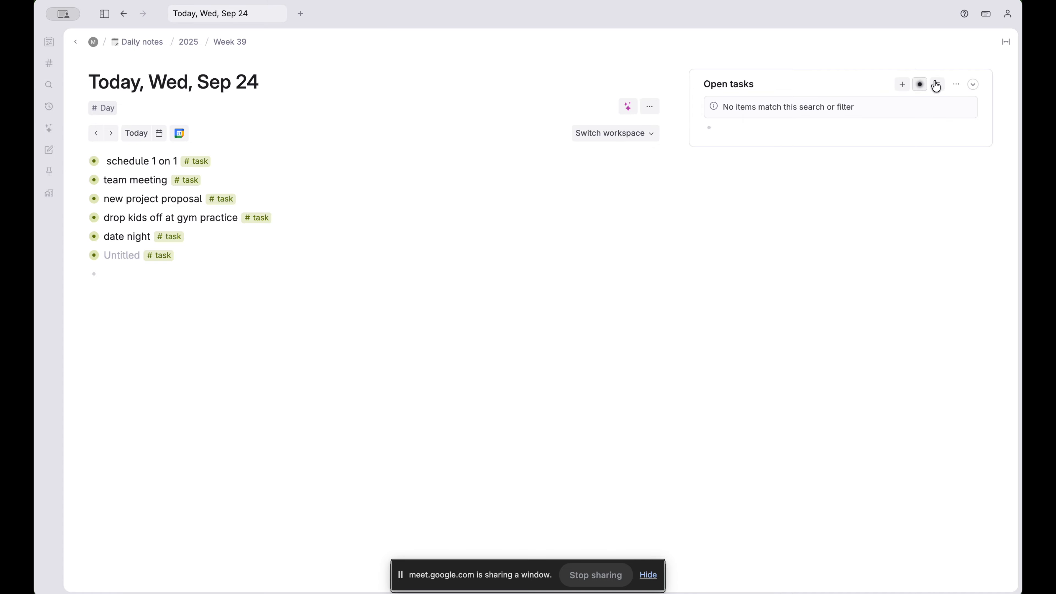
left_click(973, 83)
left_click(973, 84)
left_click(98, 83)
left_click(817, 84)
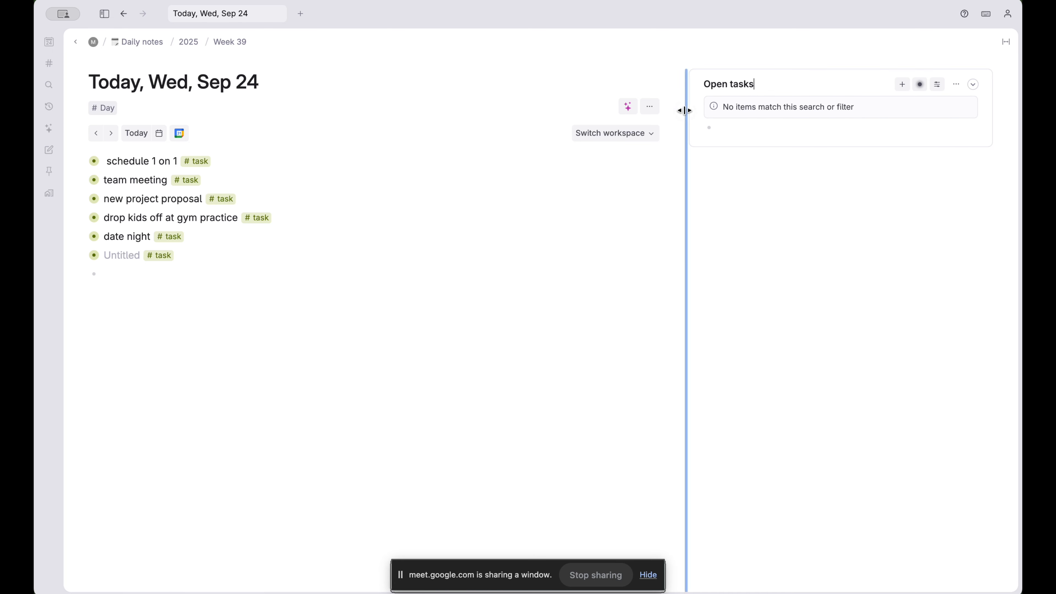
left_click_drag(687, 110, 572, 111)
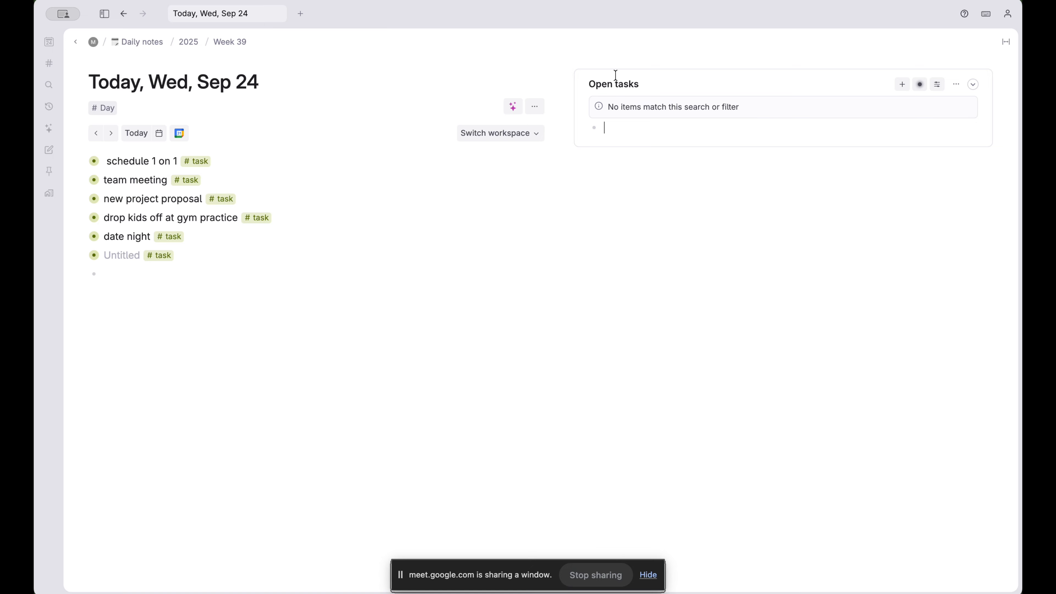
Examine the Open tasks query in the #Day supertag's related content settings, and close the supertag configuration
left_click(106, 108, "alt+shift")
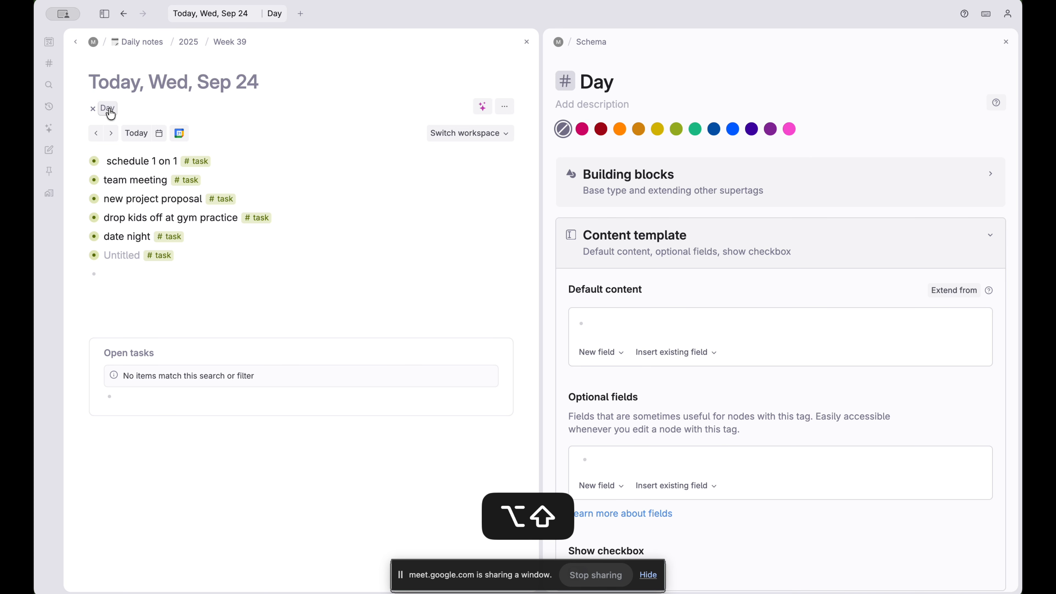
scroll(819, 204, "down", 5)
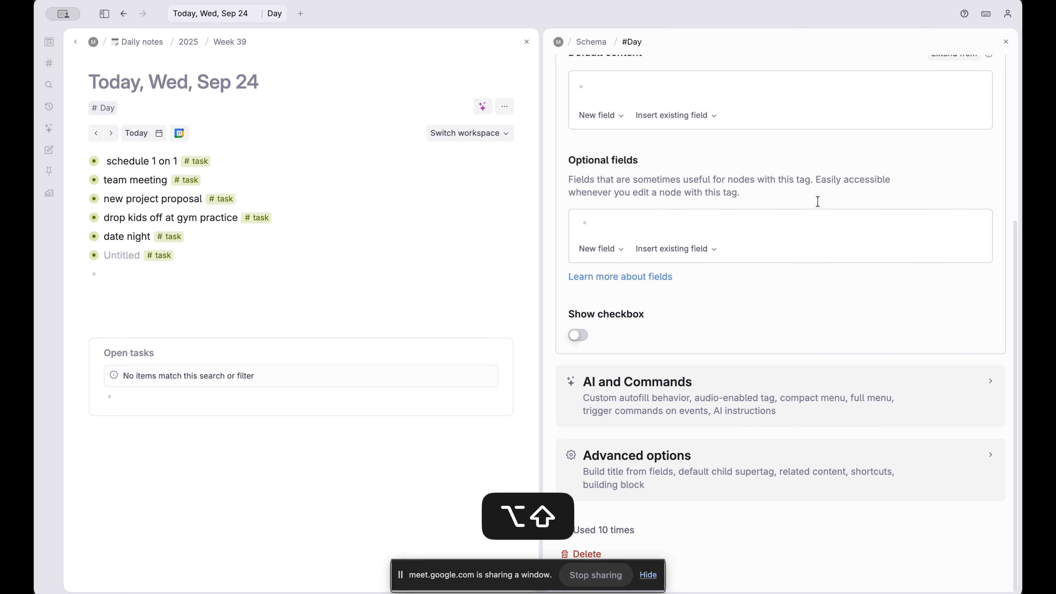
left_click(758, 474)
scroll(863, 441, "down", 14)
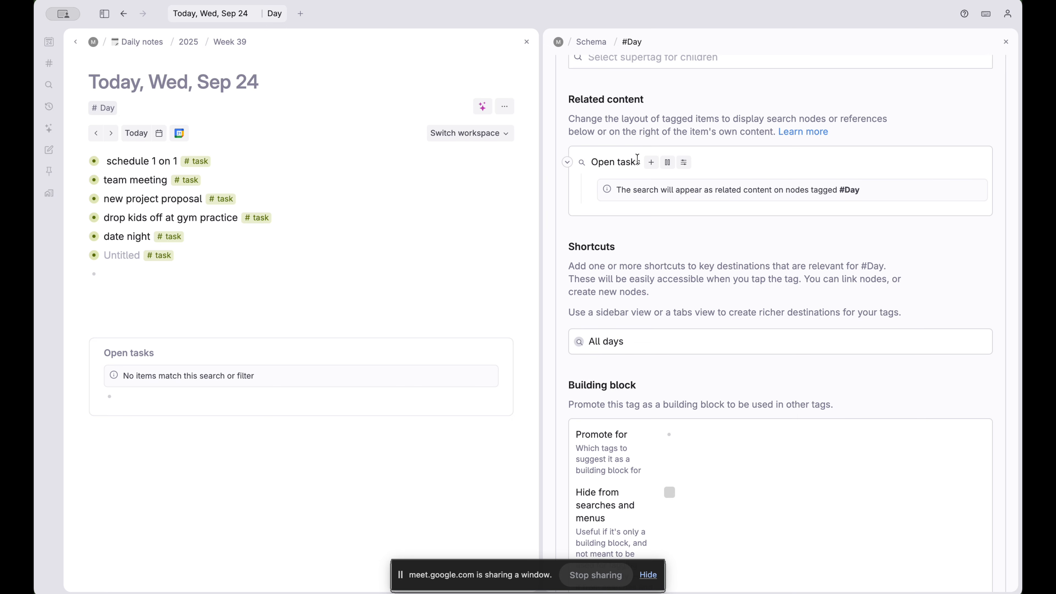
left_click(667, 163)
left_click(686, 255)
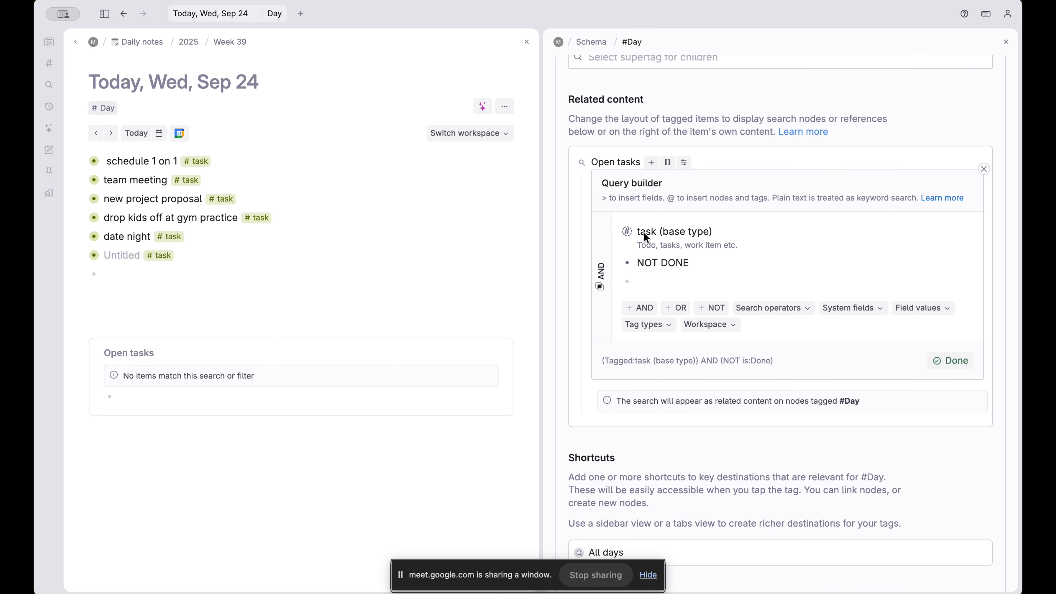
left_click(428, 170)
left_click(1008, 42)
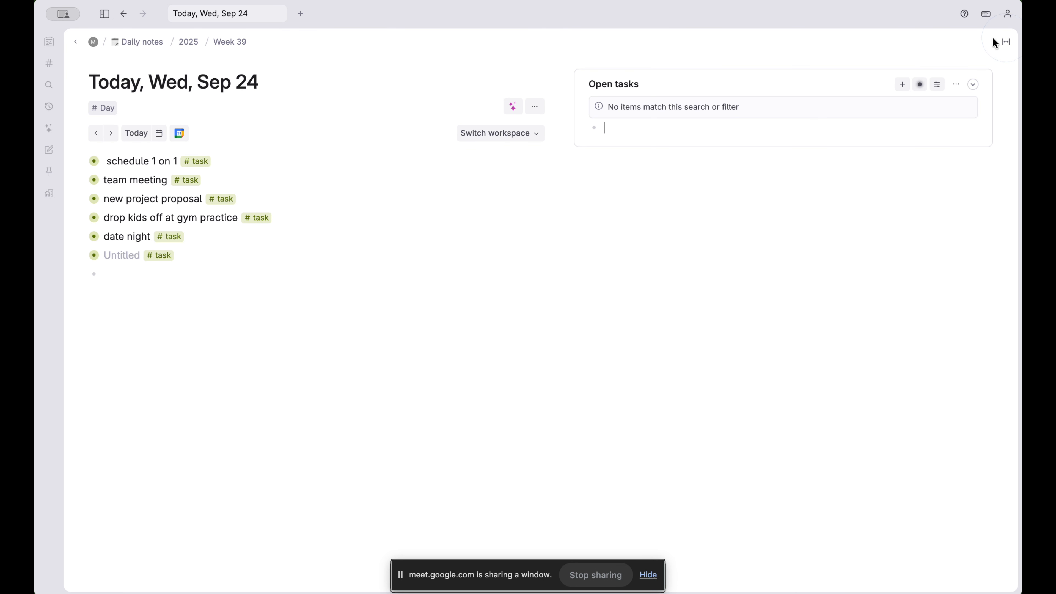
Return to the Focus Dashboard and collapse both the To Do List and the Day Calendar
left_click(76, 42)
left_click(290, 174)
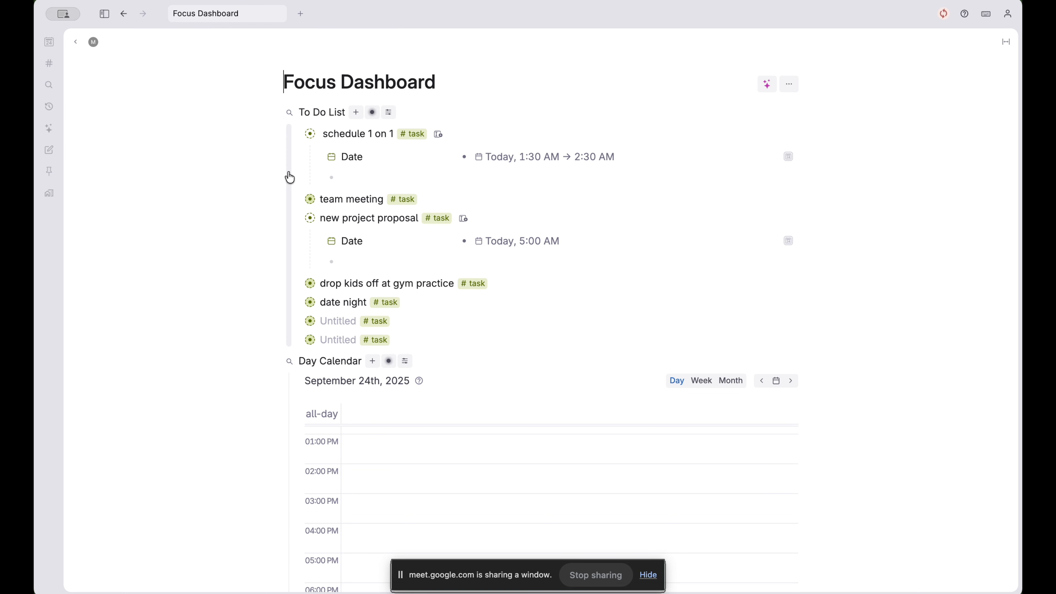
left_click(275, 113)
left_click(276, 132)
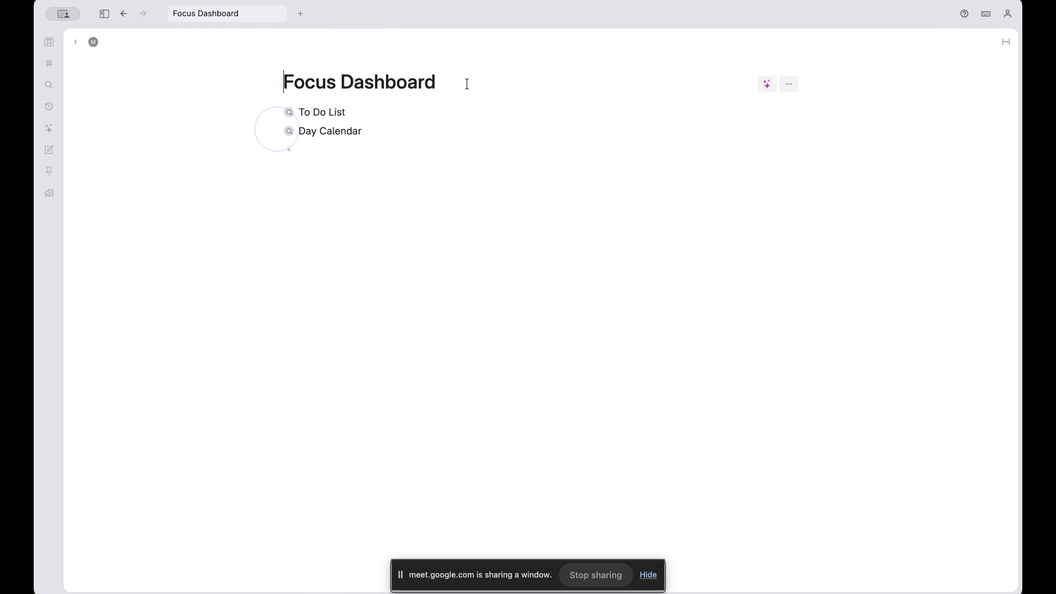
Open the Configure node settings for the Focus Dashboard and look over the options through Related content
left_click(466, 80)
key("super+k")
type("con")
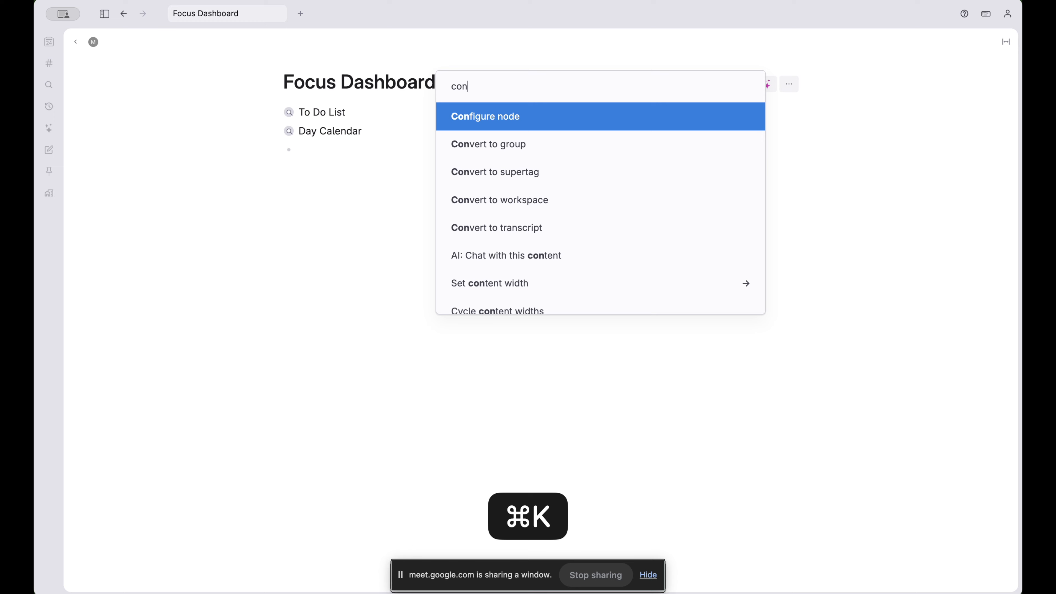
key("Return")
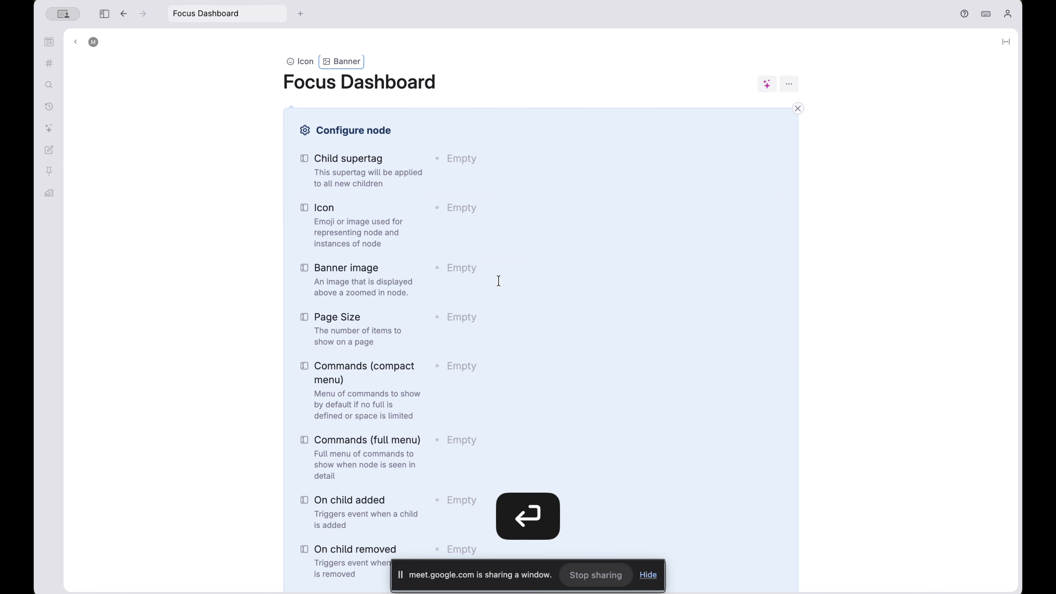
scroll(499, 281, "down", 10)
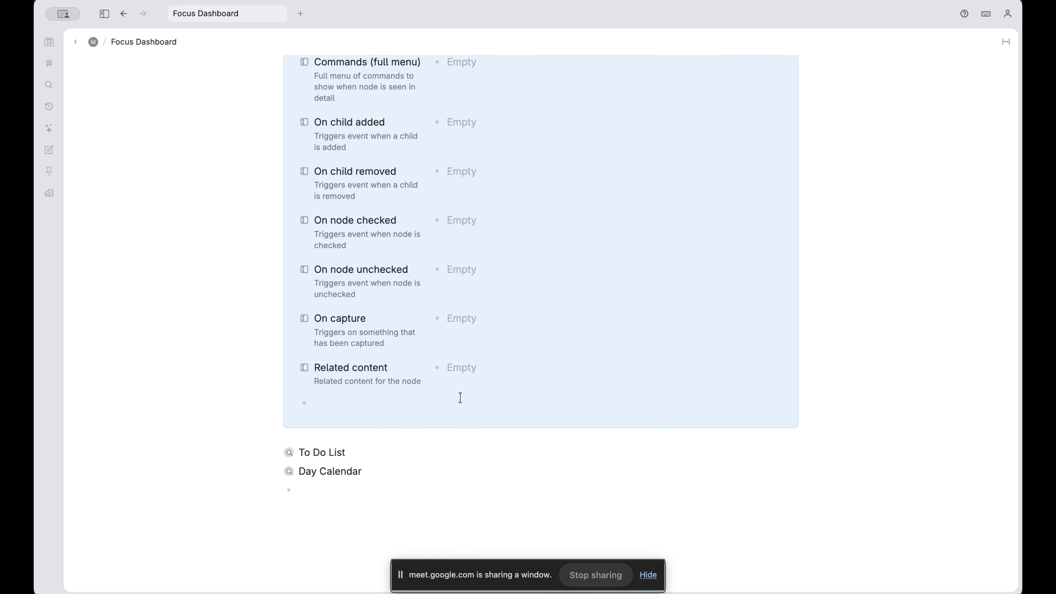
scroll(482, 374, "up", 10)
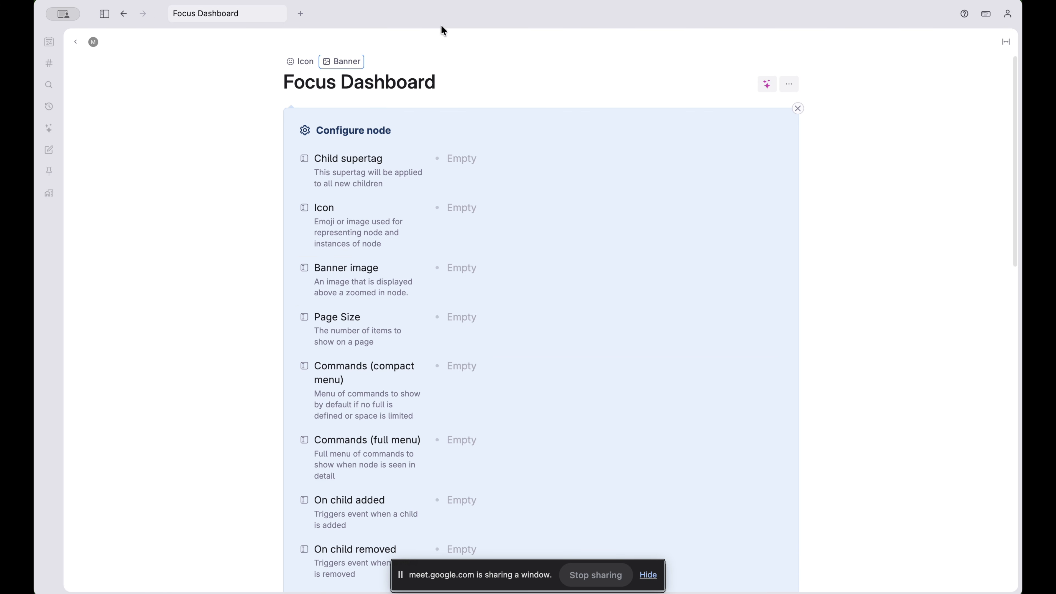
Move the To Do List search into the Focus Dashboard's Related content field and close the node configuration
scroll(435, 104, "down", 9)
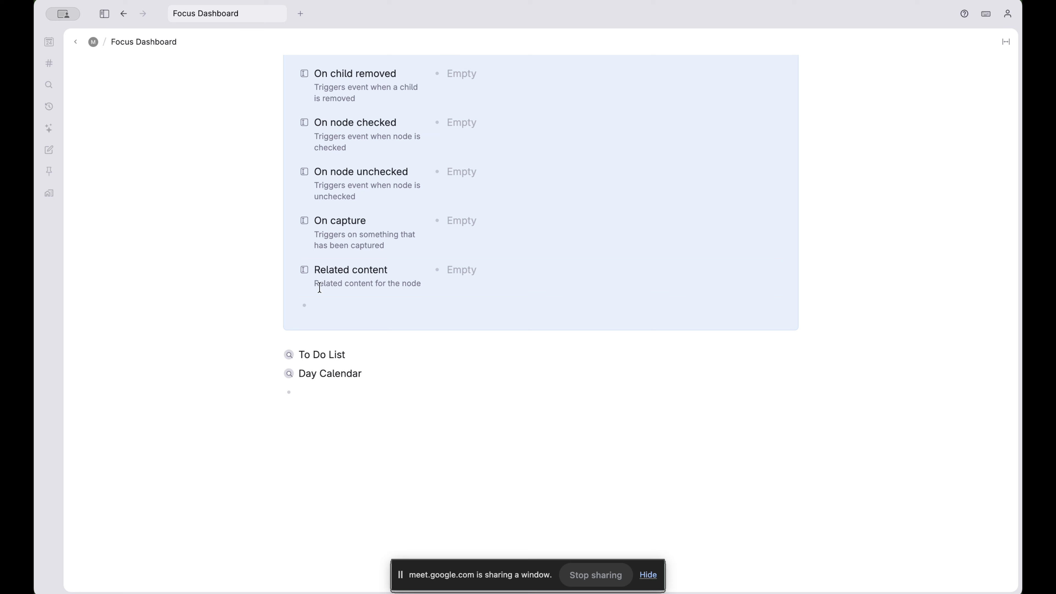
left_click_drag(289, 357, 445, 270)
scroll(489, 302, "up", 10)
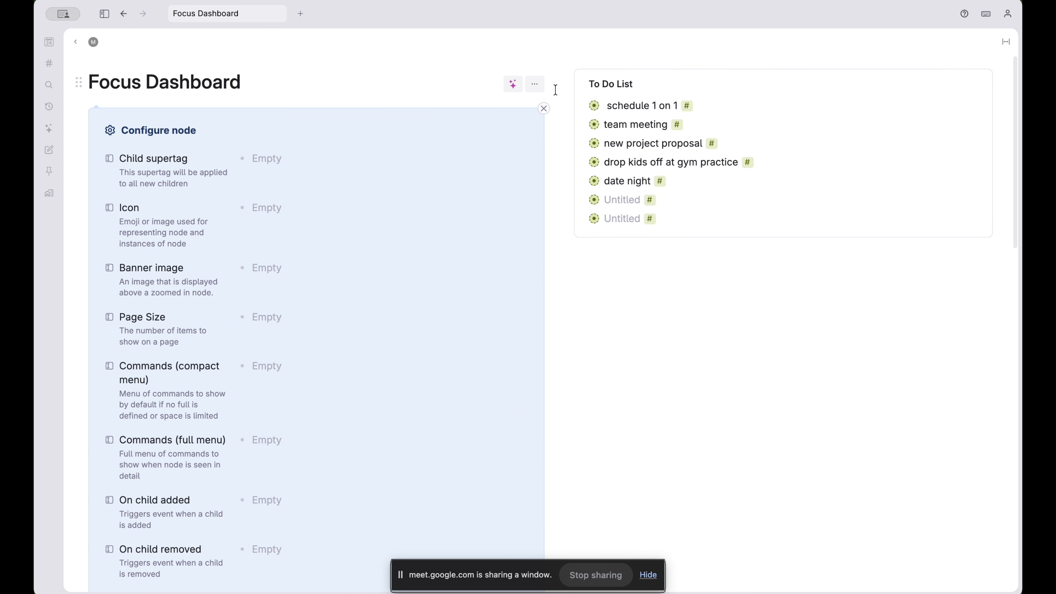
left_click(543, 109)
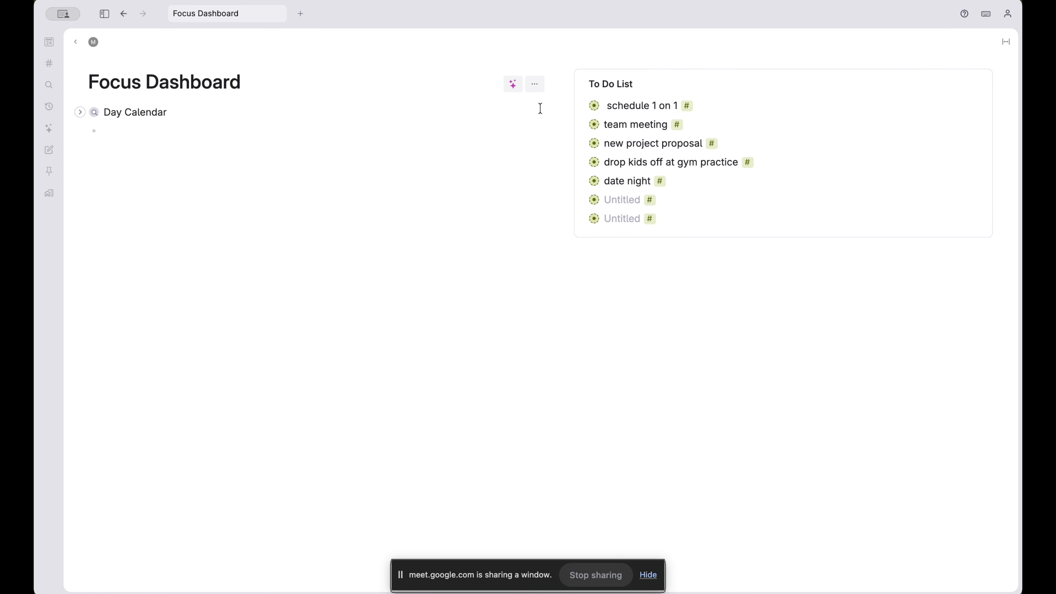
Expand the Day Calendar and schedule the "date night" task from the To Do List at 06:30 AM on September 24th
left_click(80, 116)
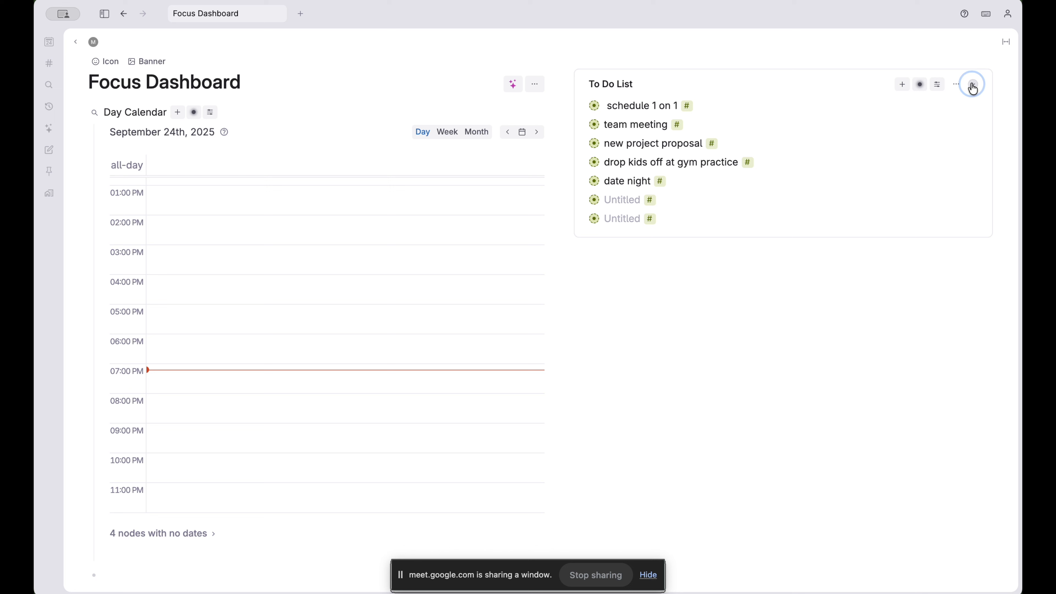
left_click(974, 85)
left_click(973, 87)
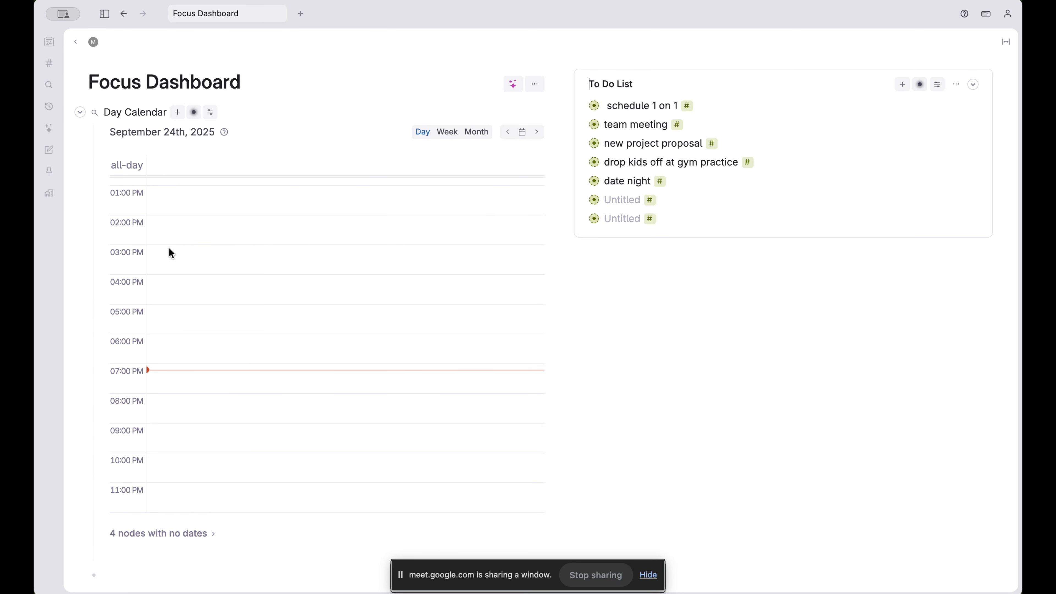
scroll(300, 340, "up", 10)
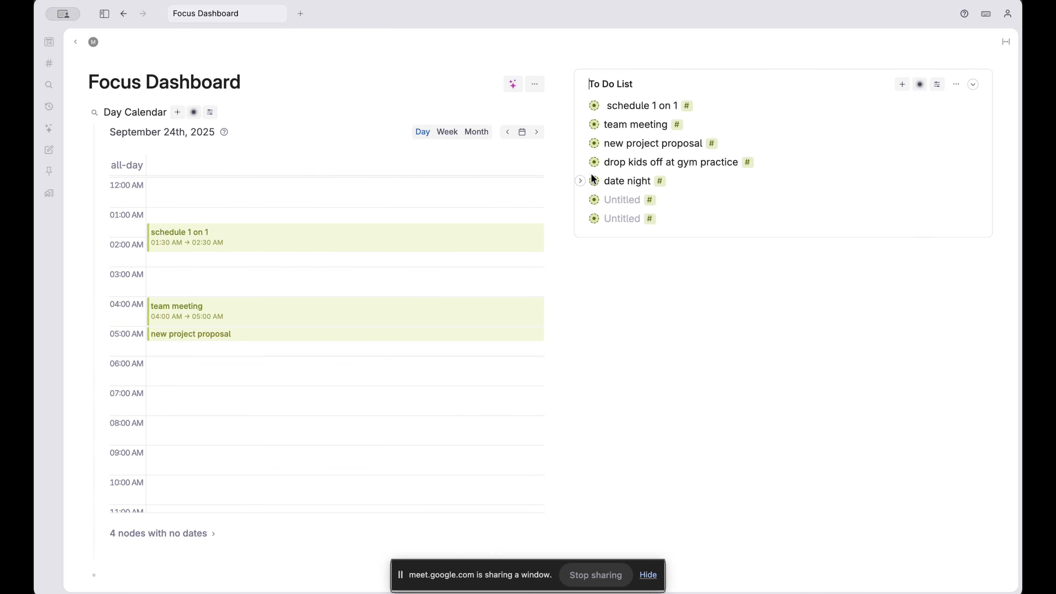
left_click_drag(594, 181, 287, 372)
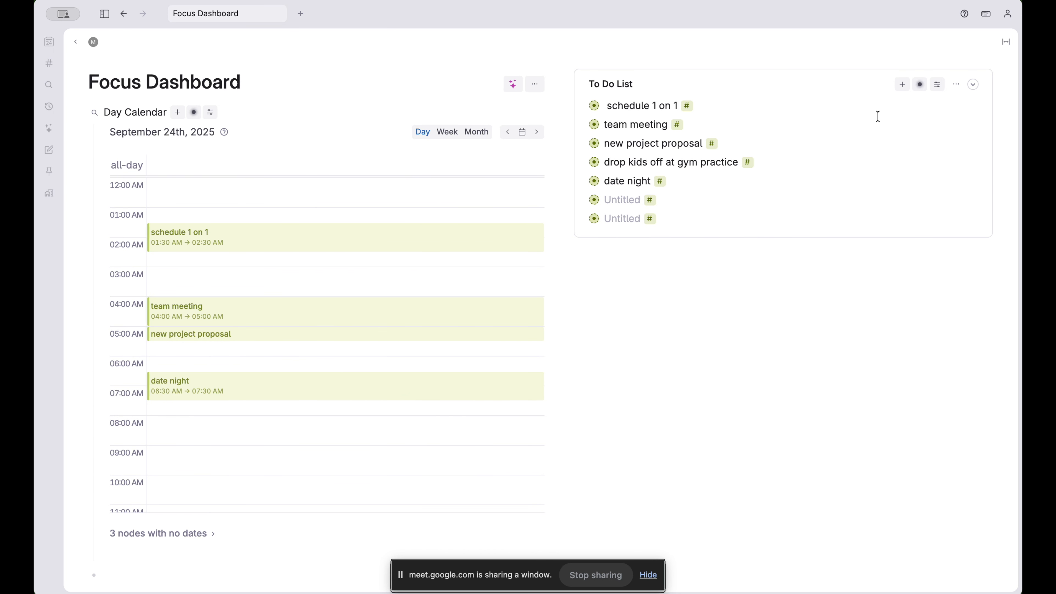
Collapse the To Do List and duplicate the Day Calendar node on the dashboard
left_click(974, 85)
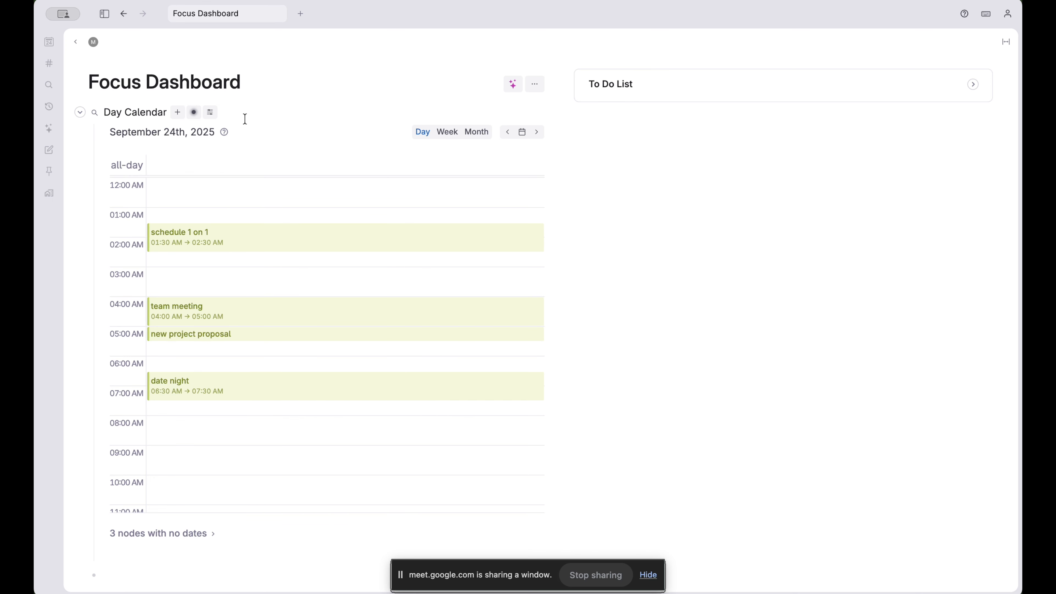
key("super+shift+d")
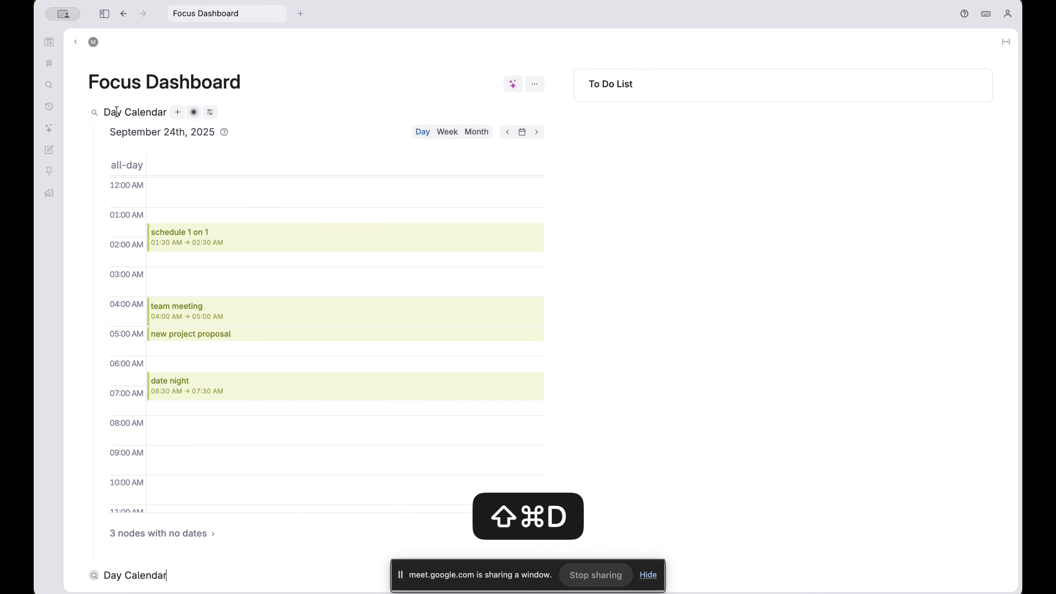
scroll(120, 496, "down", 2)
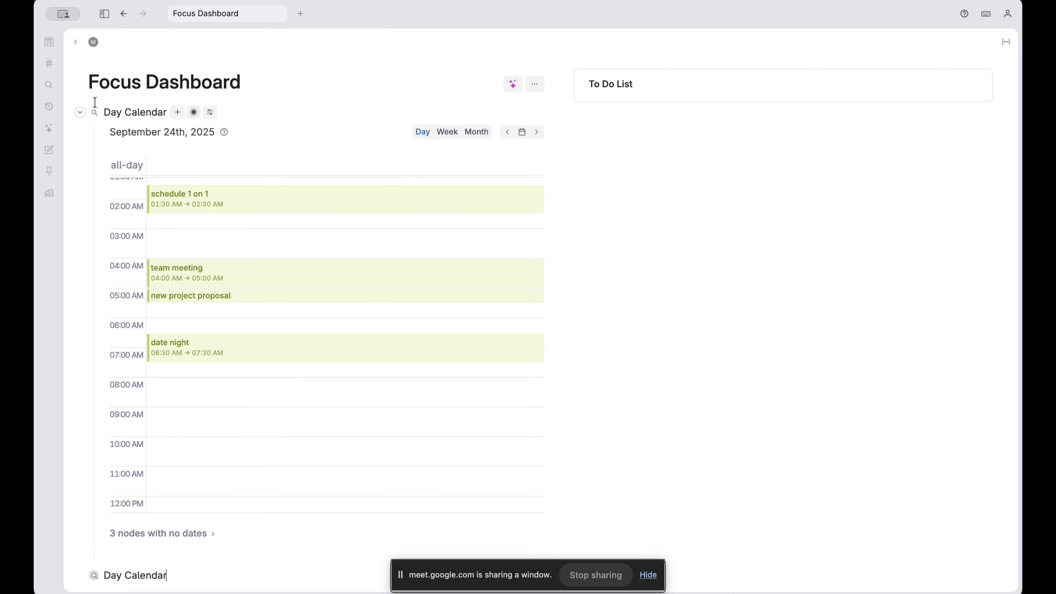
Preview the original Day Calendar in its week and month layouts, and return it to the day layout
left_click(449, 132)
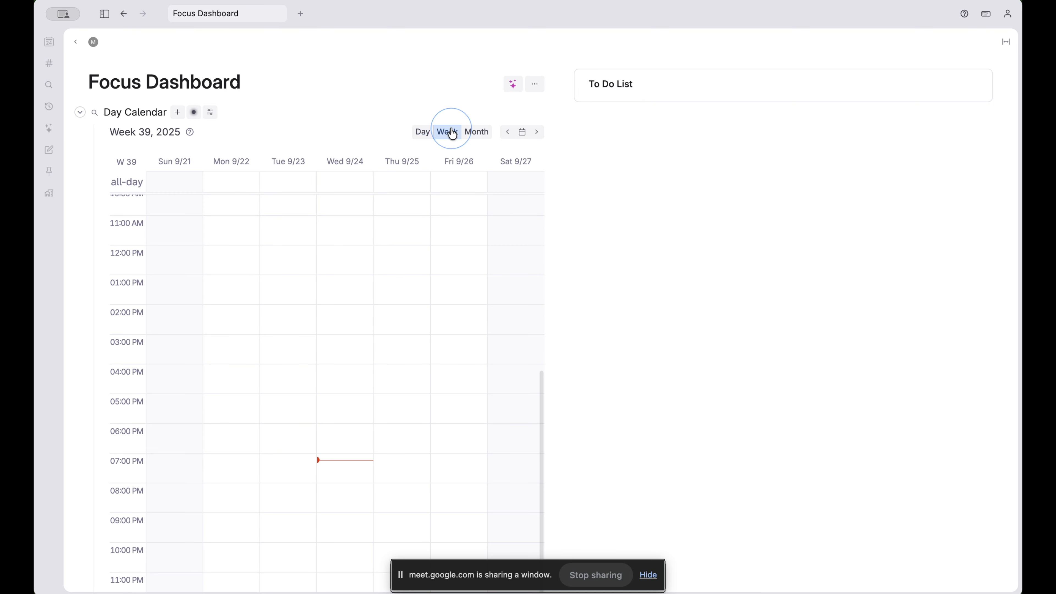
left_click(471, 132)
left_click(446, 135)
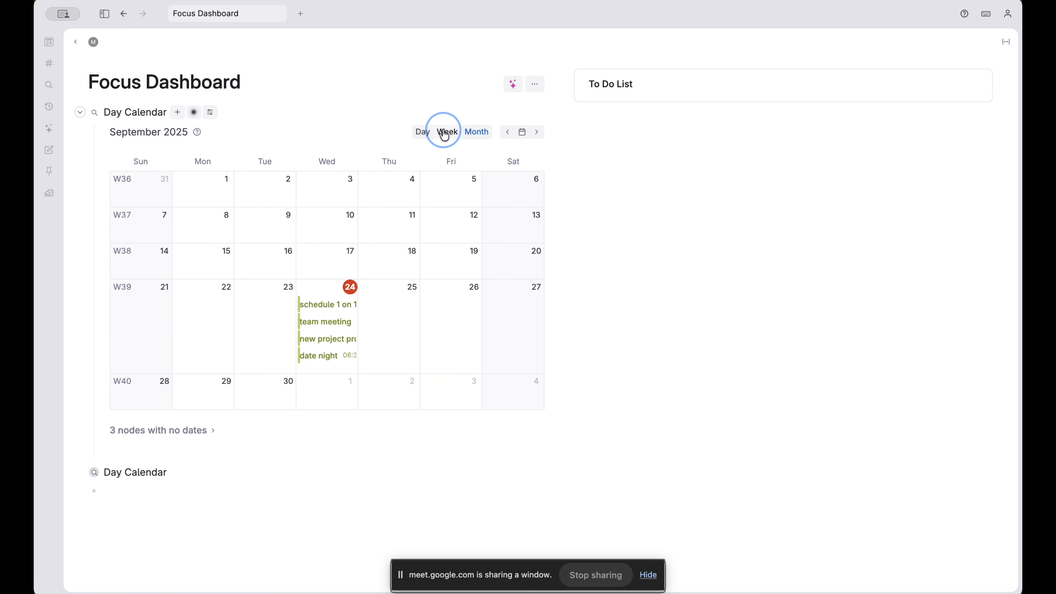
left_click(421, 138)
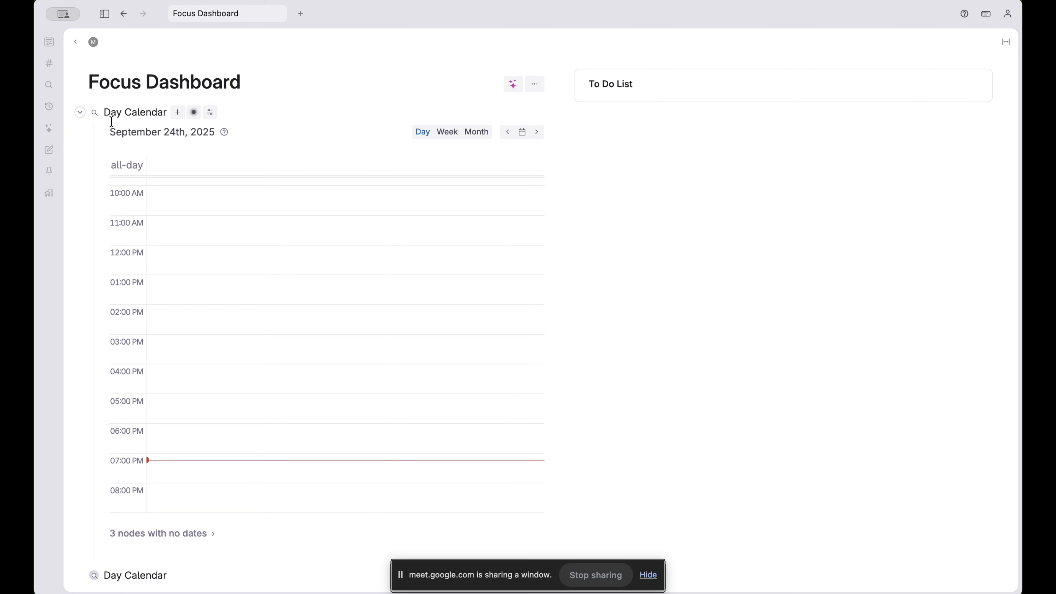
Rename the duplicated calendar to "Week Calendar" and set it to the week layout, with the original Day Calendar collapsed
left_click(80, 112)
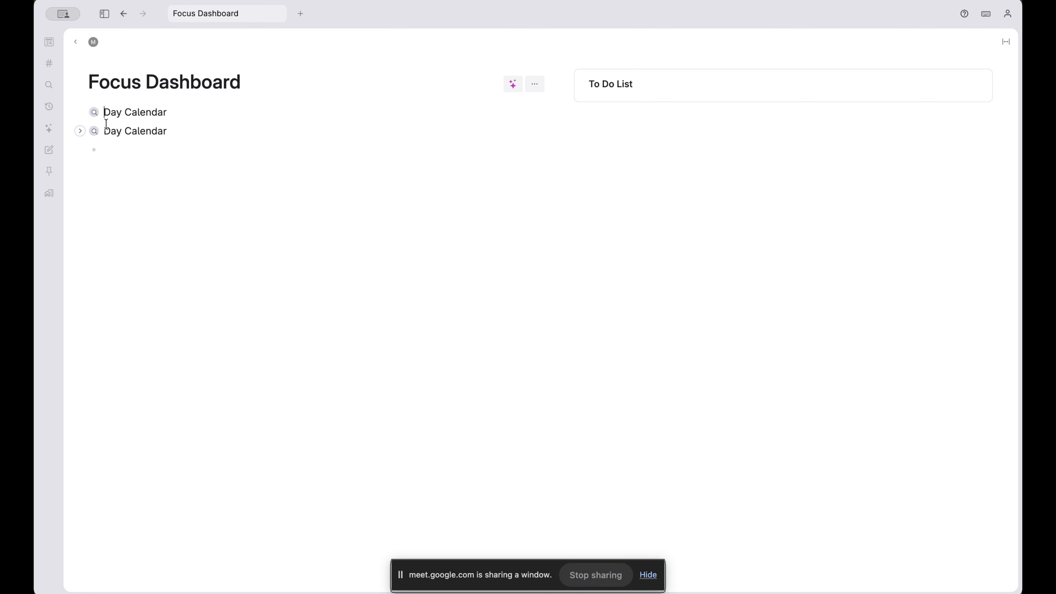
double_click(108, 131)
type("Week")
left_click(81, 131)
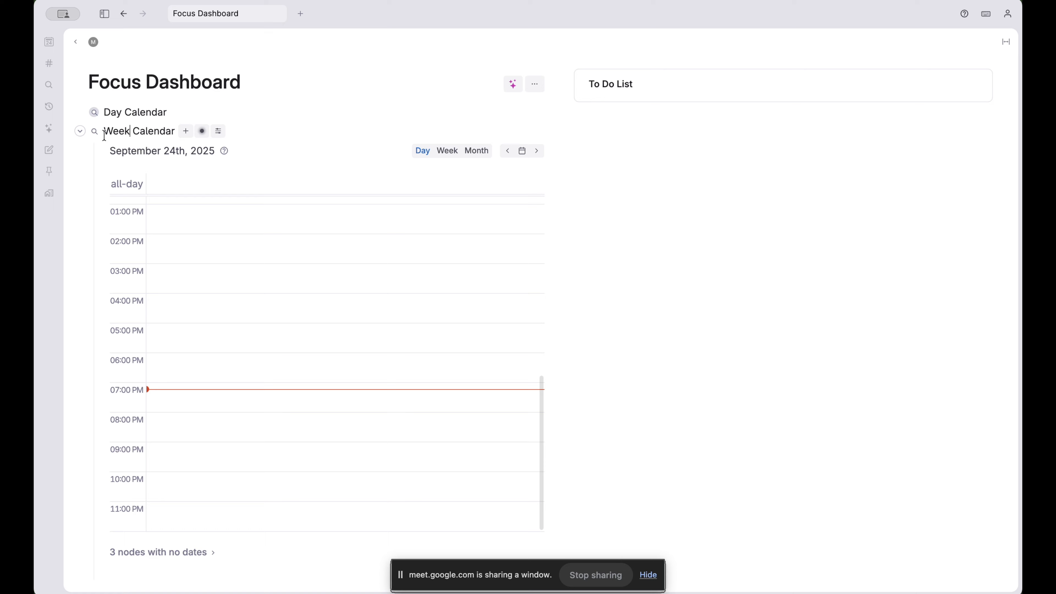
left_click(449, 151)
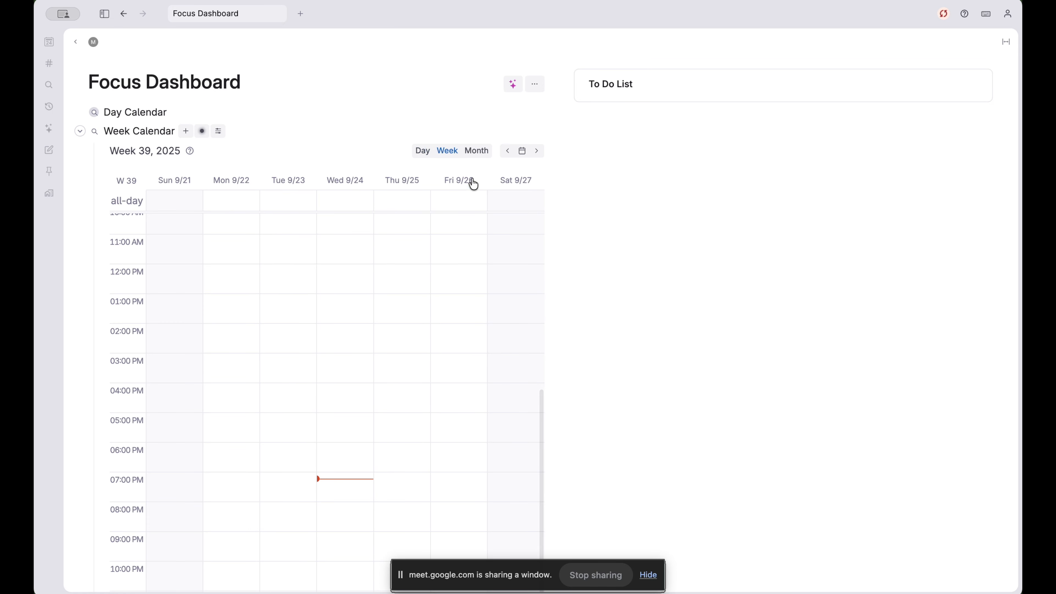
Look over the early-morning and evening hours of Week 39 in the Week Calendar
scroll(738, 241, "down", 3)
scroll(738, 241, "up", 3)
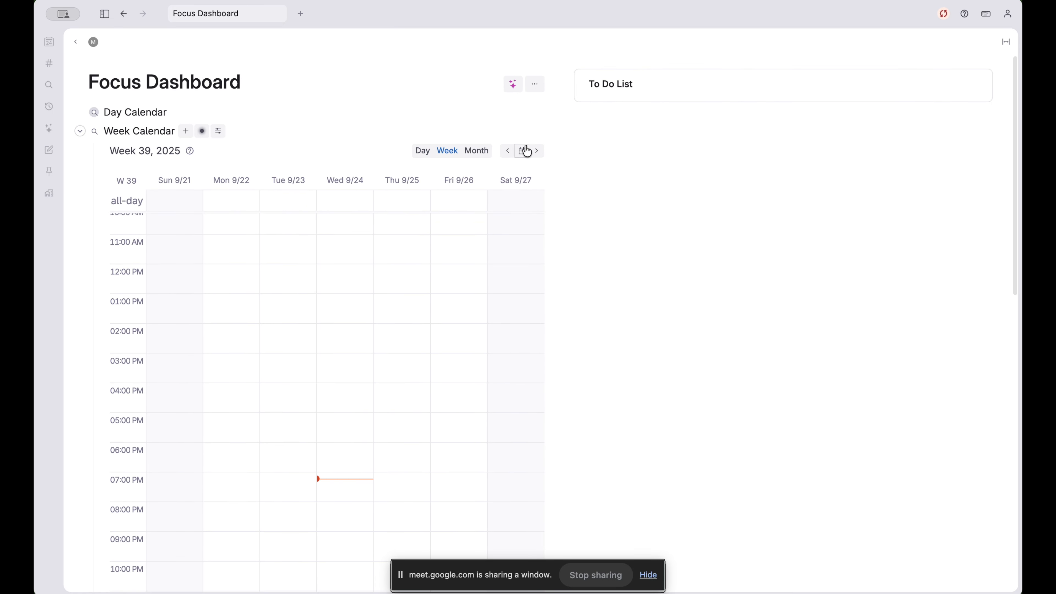
left_click(523, 151)
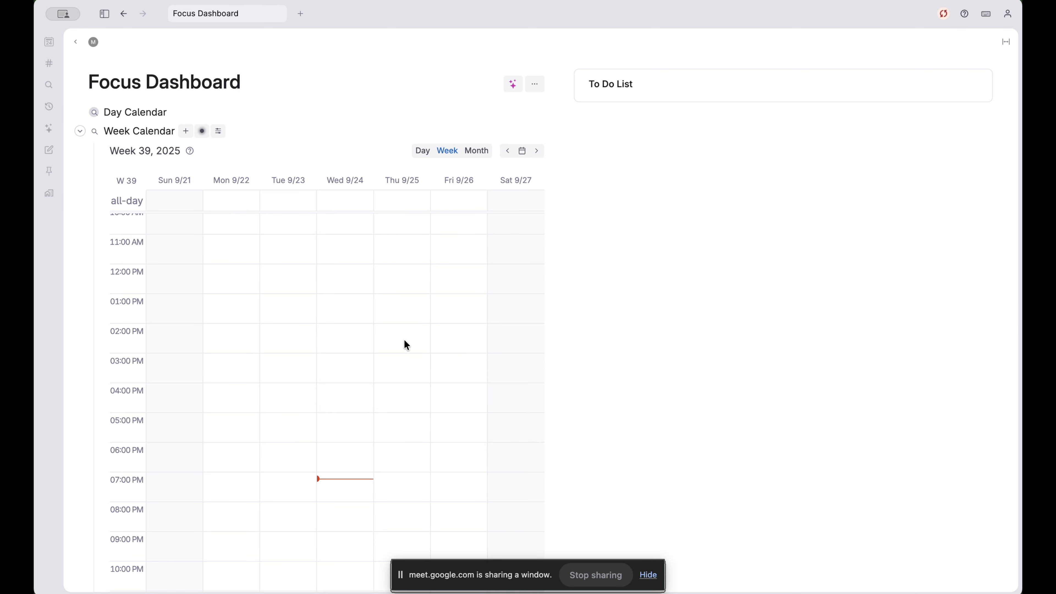
scroll(404, 339, "down", 5)
scroll(397, 321, "up", 10)
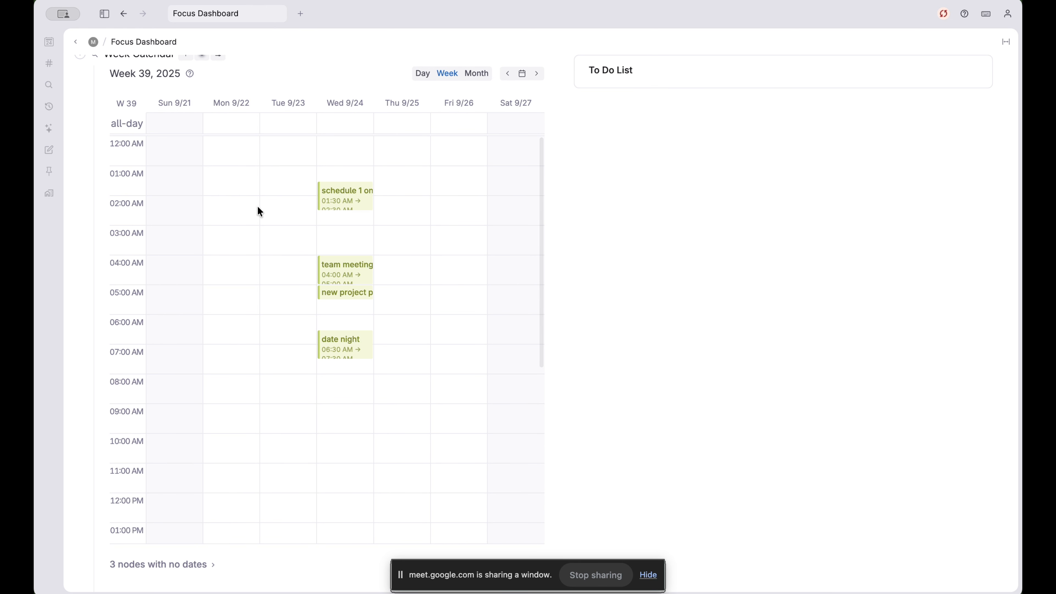
scroll(684, 219, "up", 2)
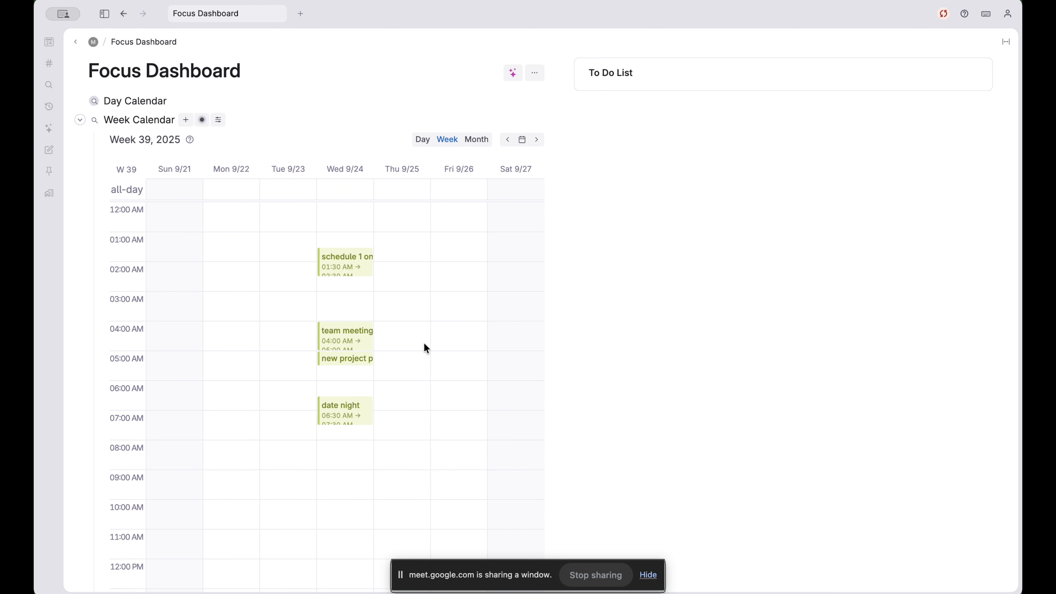
scroll(345, 288, "down", 8)
scroll(611, 276, "down", 3)
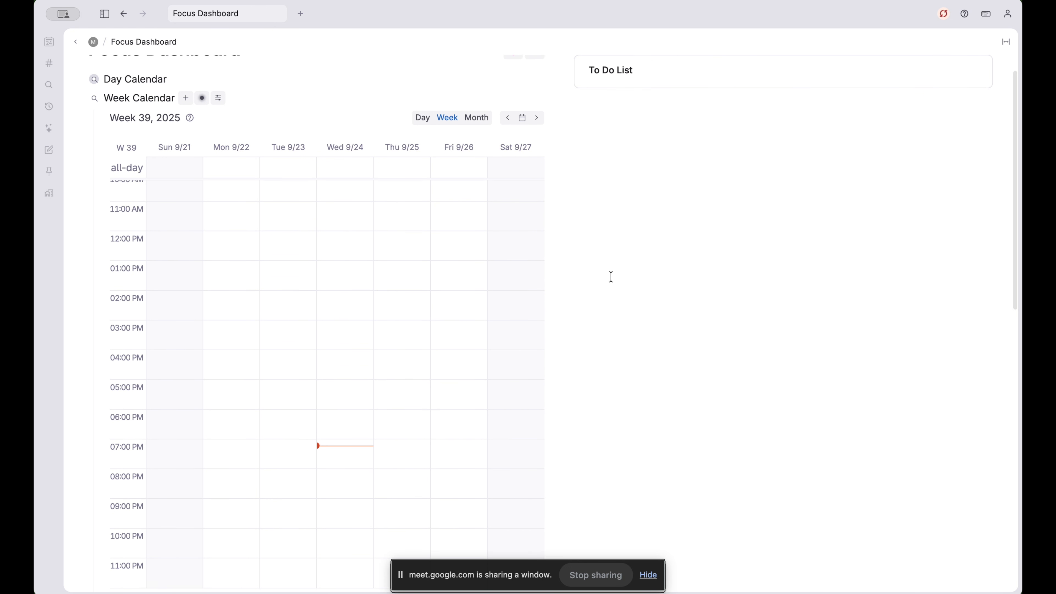
scroll(274, 321, "up", 10)
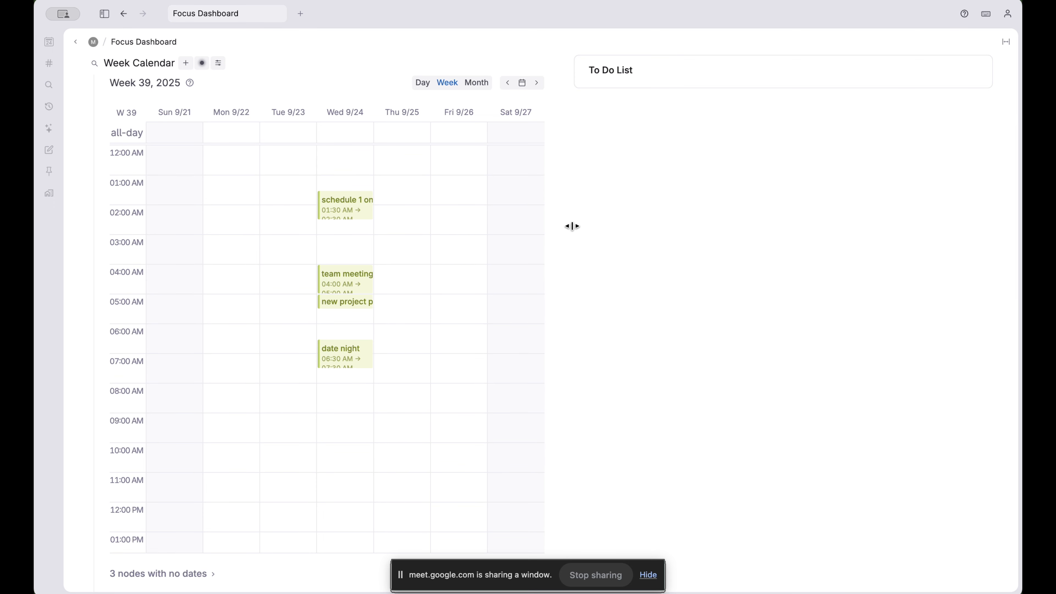
scroll(309, 193, "down", 8)
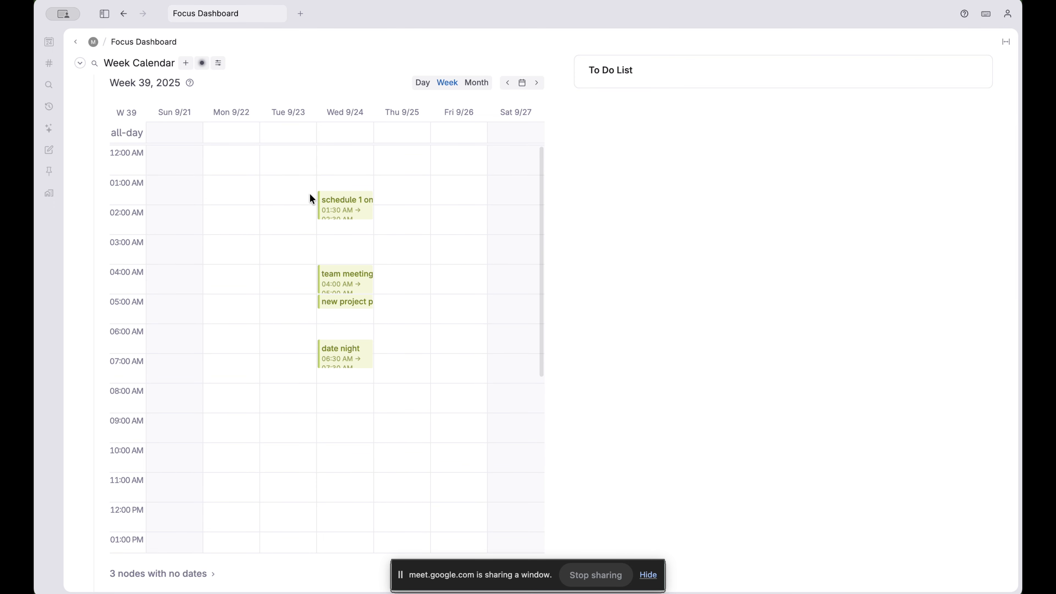
scroll(310, 195, "up", 8)
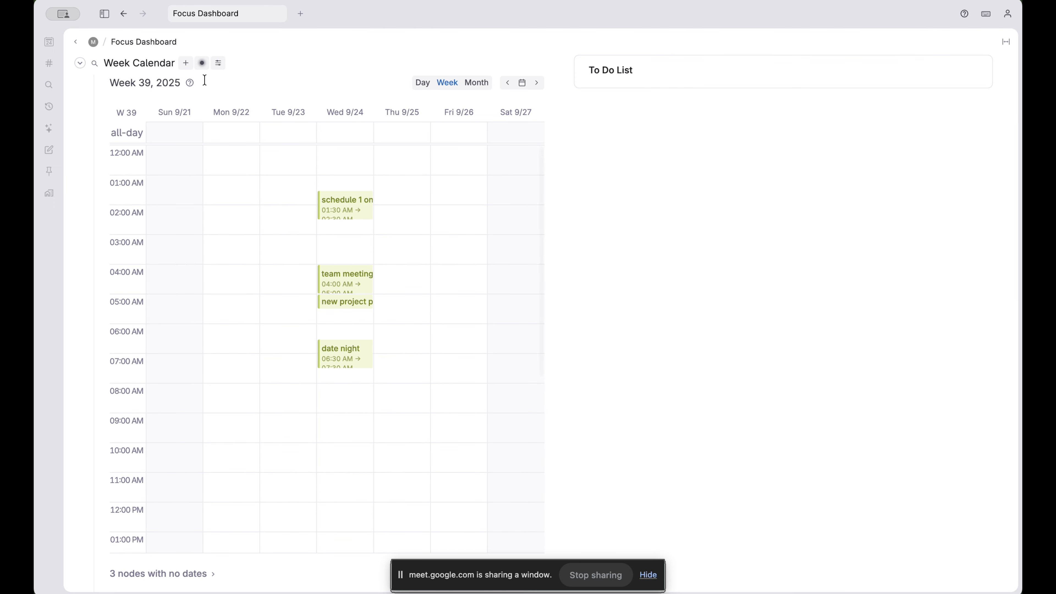
Set the Week Calendar's day length to run from 09:00 to 20:00
left_click(219, 65)
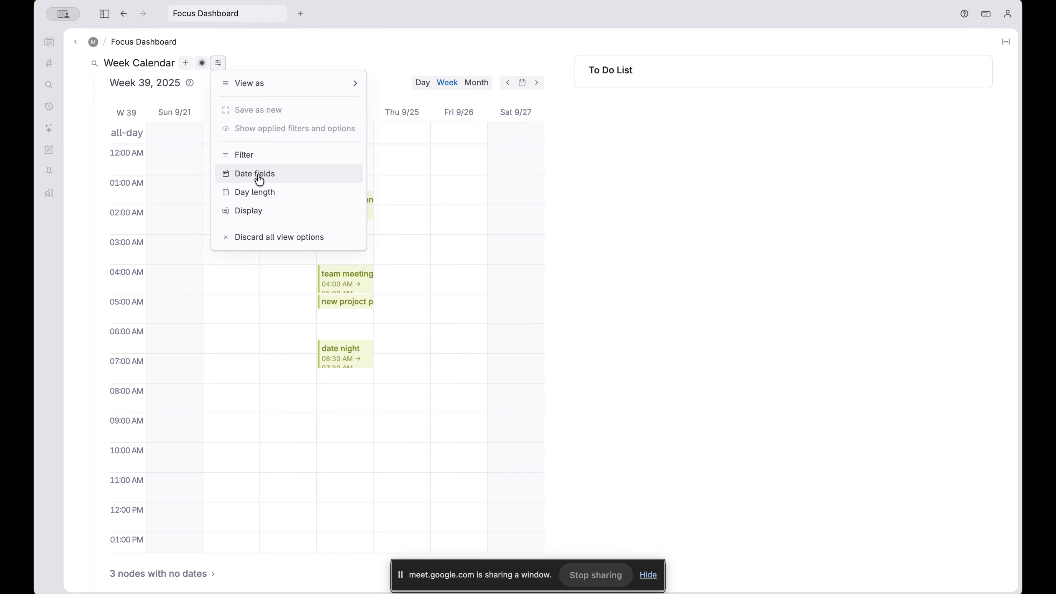
left_click(248, 194)
left_click(125, 171)
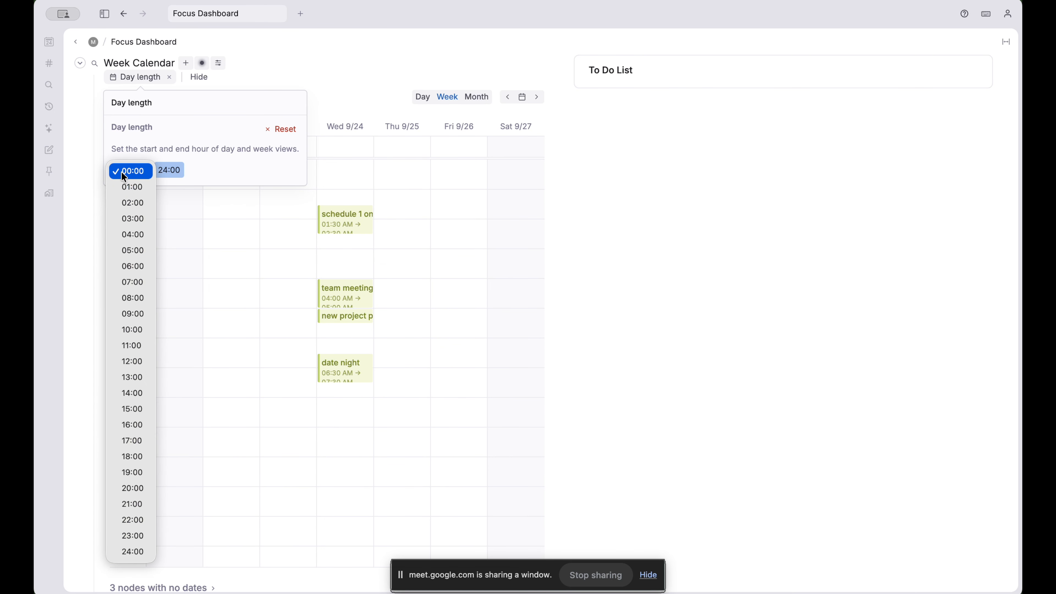
left_click(133, 314)
left_click(168, 171)
scroll(174, 153, "up", 5)
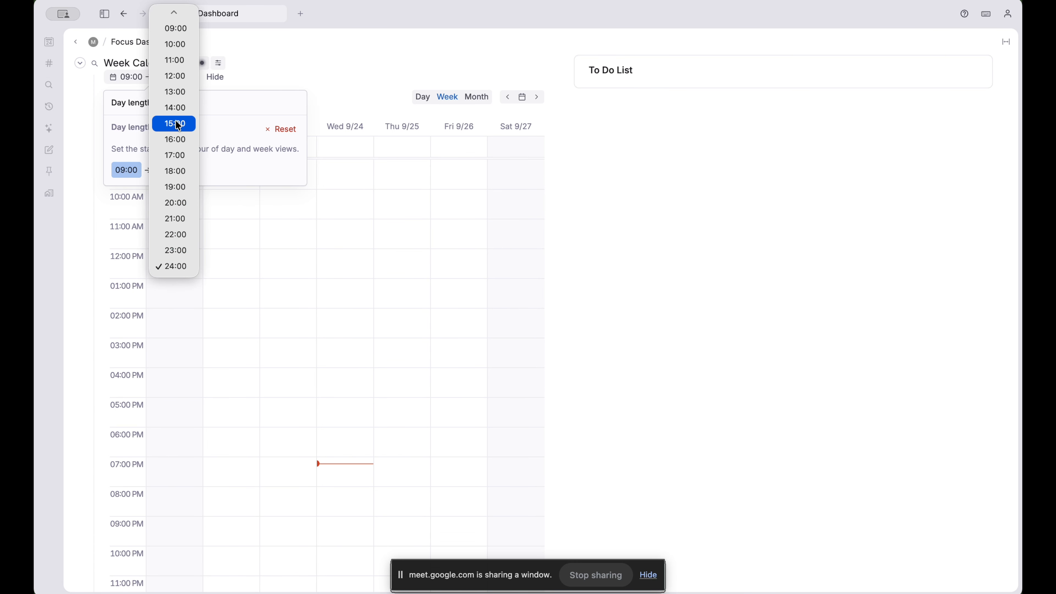
left_click(175, 250)
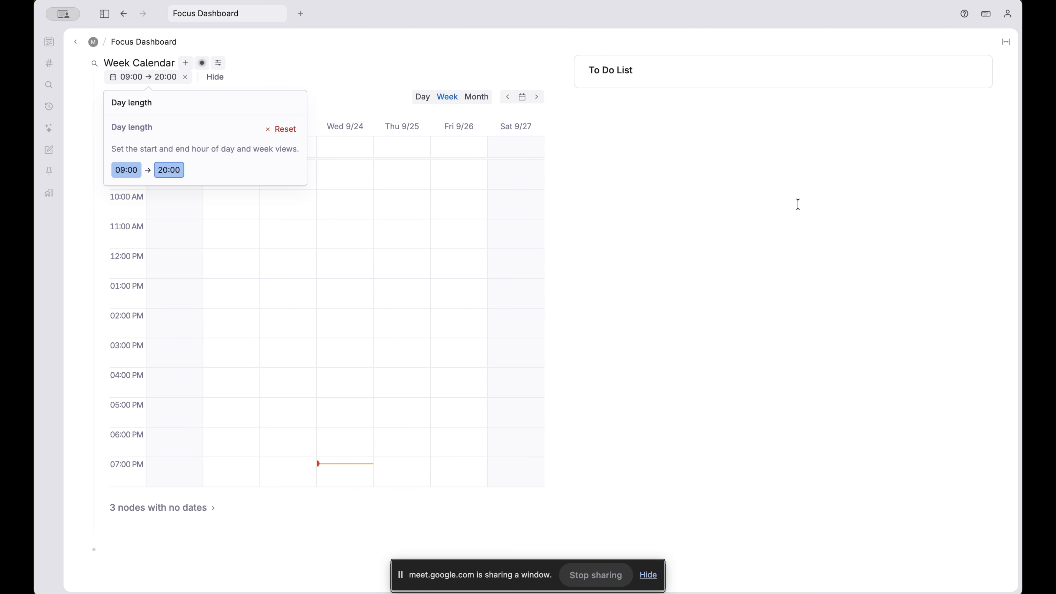
left_click(765, 359)
Expand the To Do List and schedule "drop kids off at gym practice" for Wed 9/24 at 11:30 AM in the Week Calendar
scroll(314, 179, "up", 3)
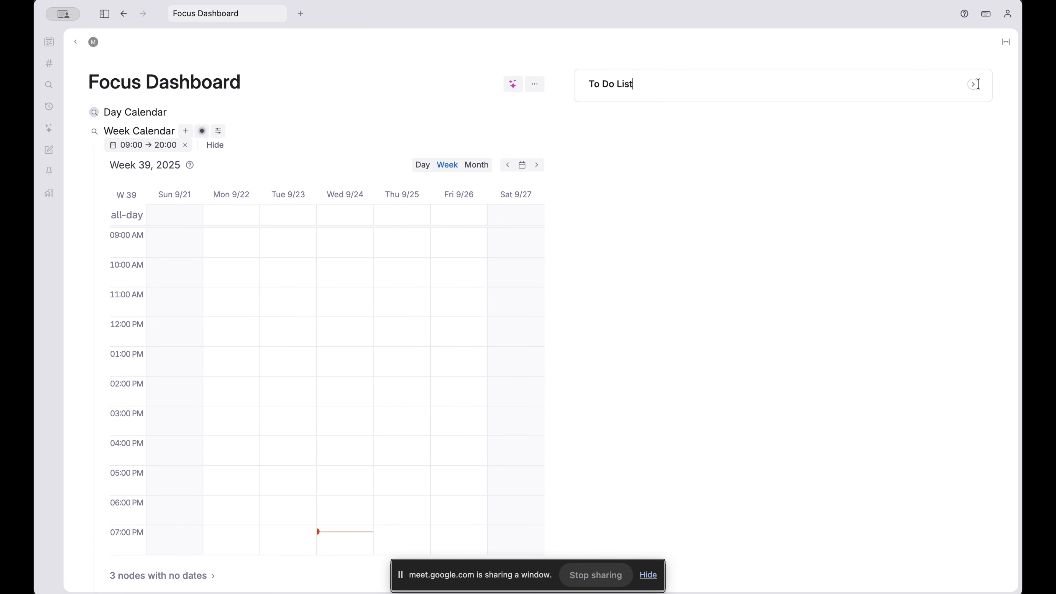
left_click(961, 87)
left_click(974, 86)
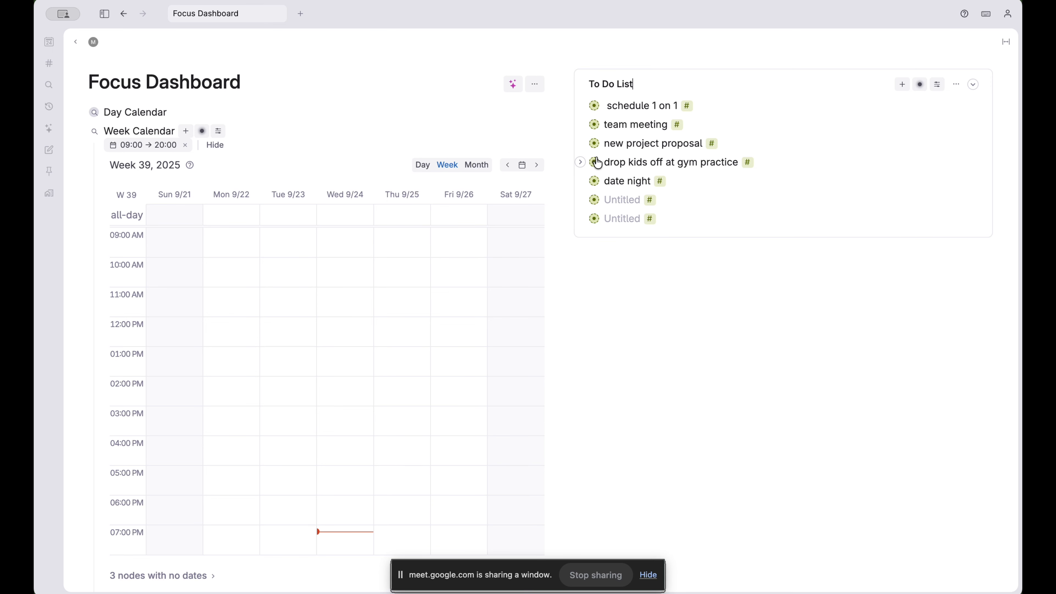
left_click_drag(594, 162, 359, 309)
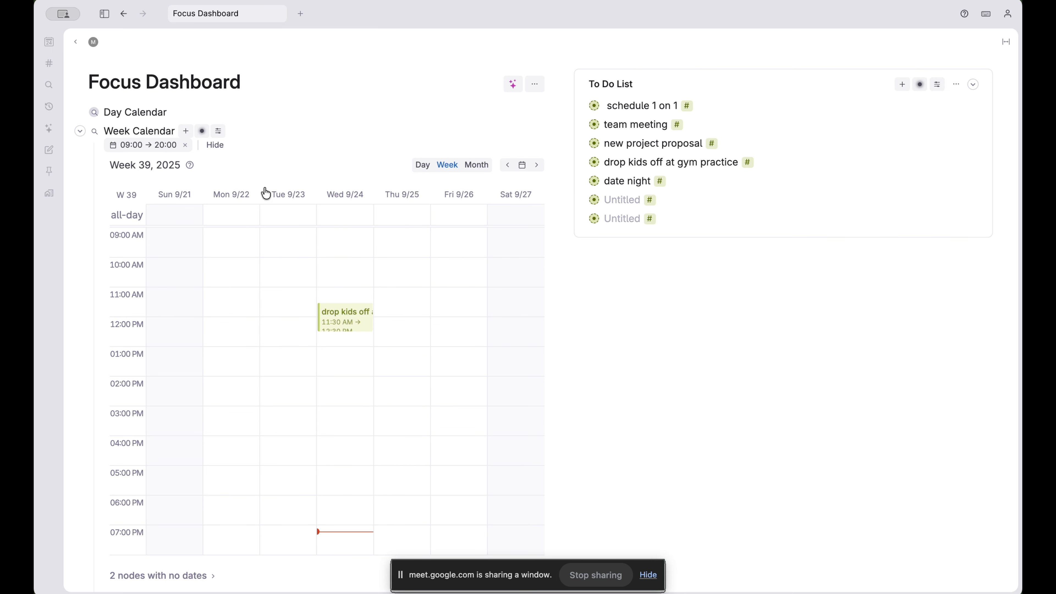
Collapse the Week Calendar and expand the Day Calendar to show the hours from 05:00 AM onward
left_click(79, 132)
left_click(81, 112)
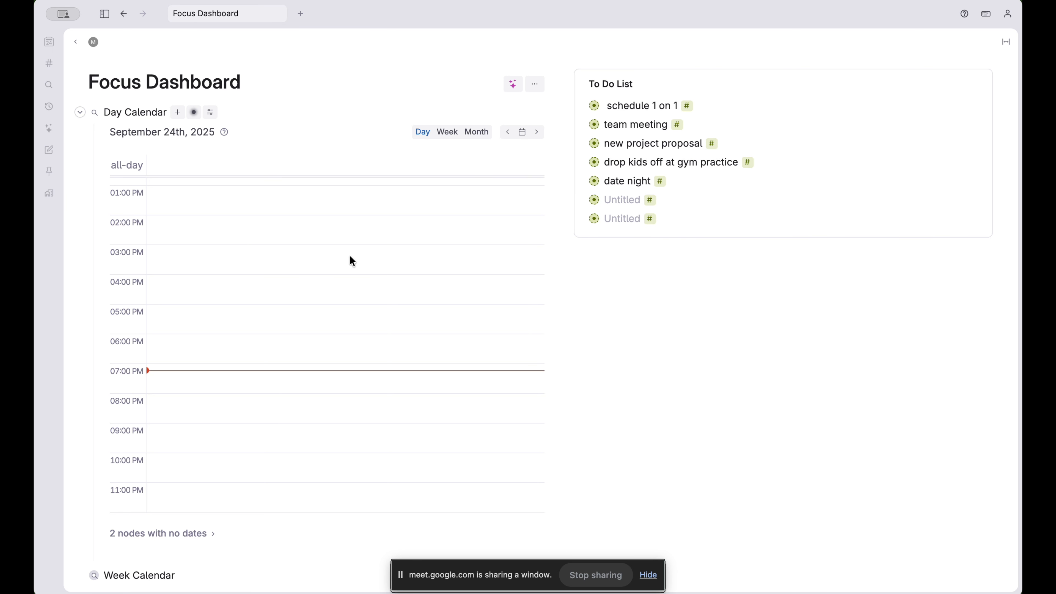
scroll(349, 258, "up", 10)
scroll(349, 258, "down", 4)
scroll(352, 261, "down", 1)
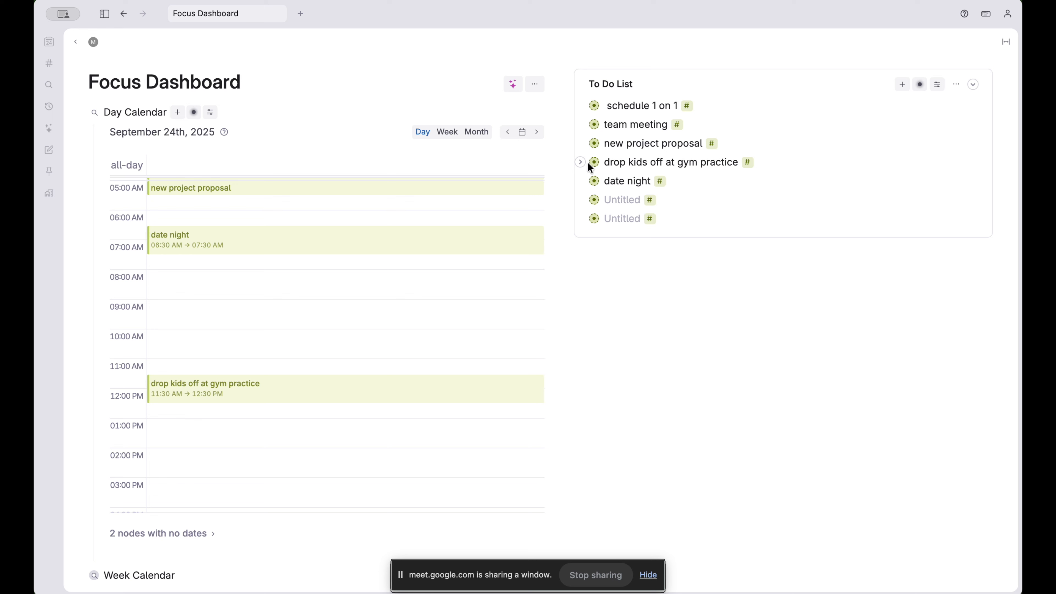
Reschedule "drop kids off at gym practice" to 10:00 AM and "new project proposal" to 08:00 AM in the Day Calendar
left_click_drag(594, 162, 286, 340)
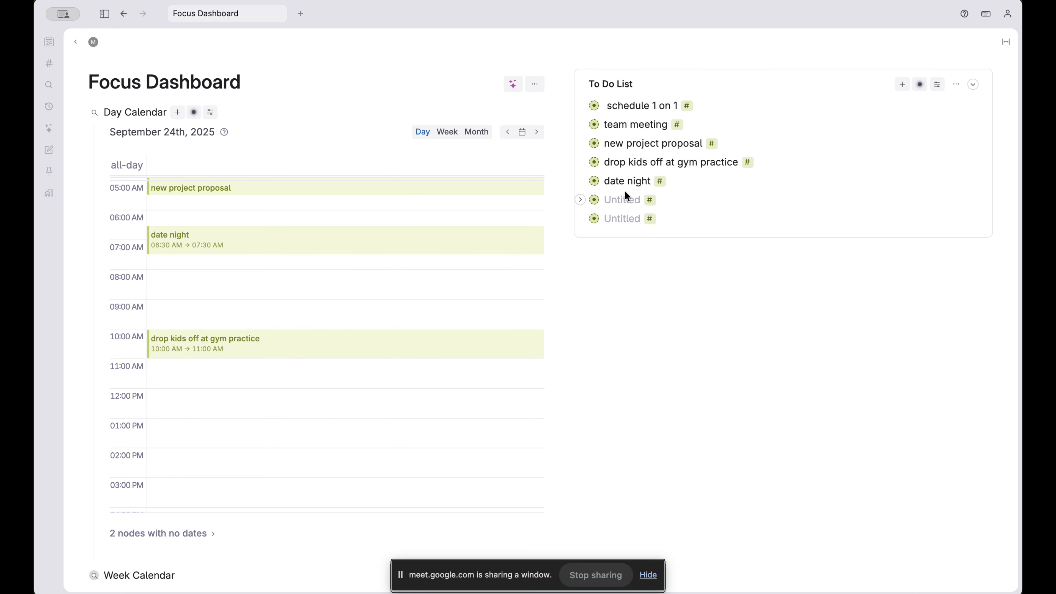
left_click(594, 142)
left_click_drag(596, 147, 341, 282)
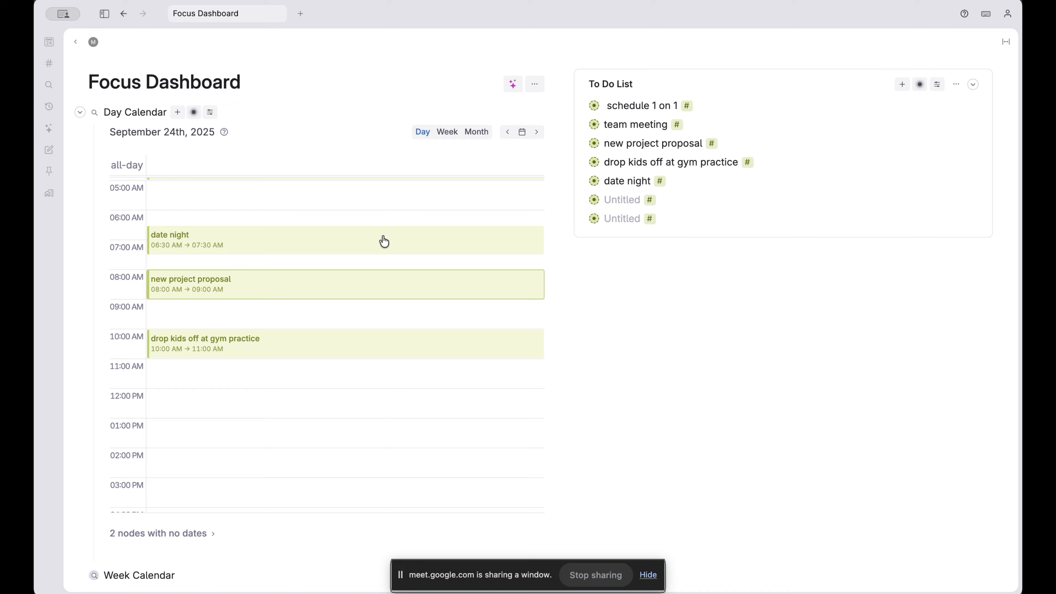
left_click(975, 86)
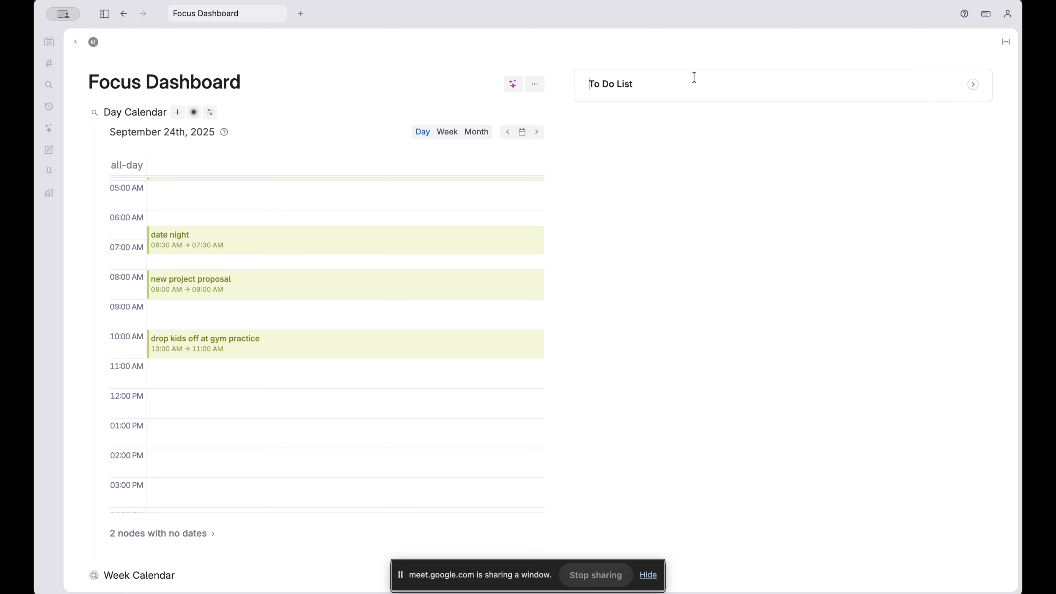
left_click(974, 86)
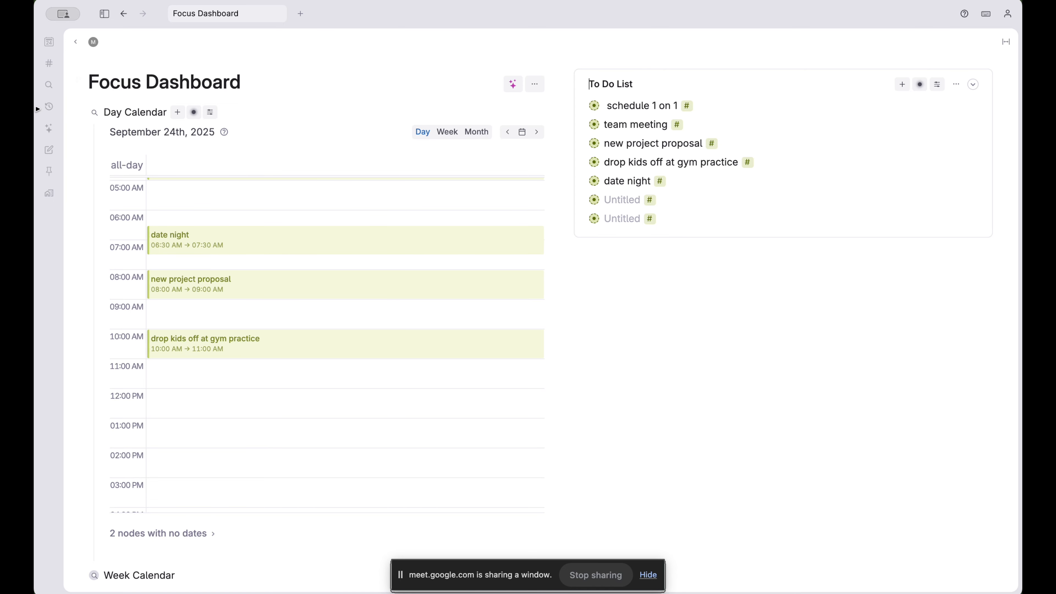
double_click(79, 112)
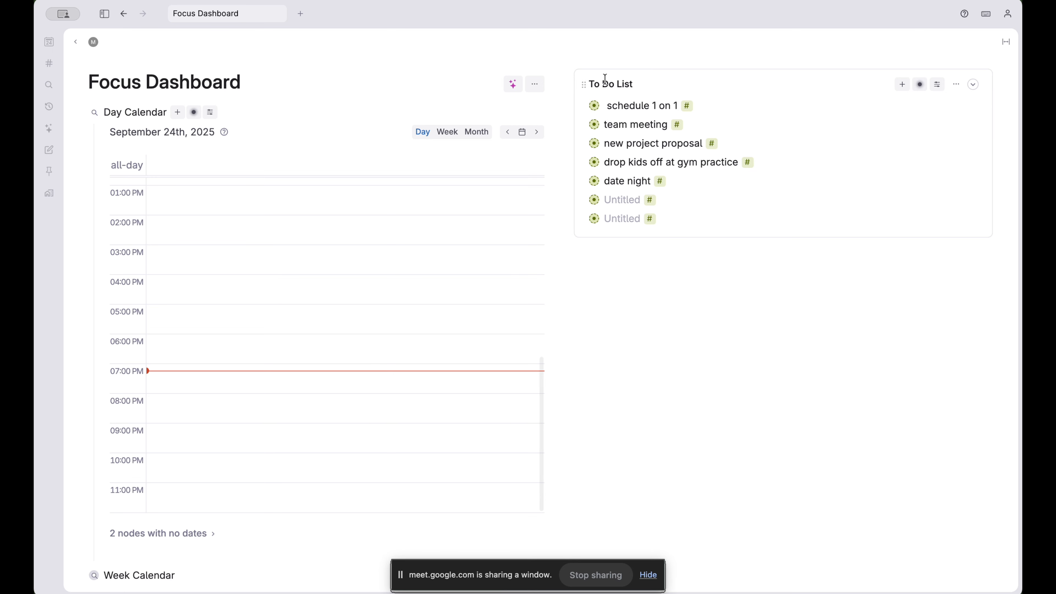
Collapse the Day Calendar and place an independent duplicate of the To Do List search below the Week Calendar
key("super+c")
left_click(80, 112)
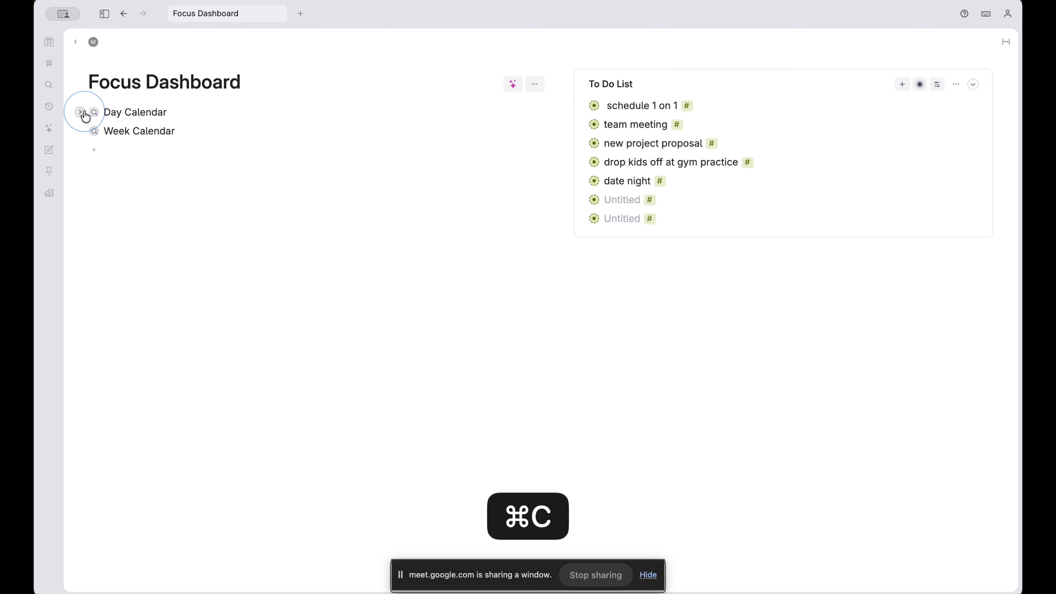
left_click(125, 148)
key("super+v")
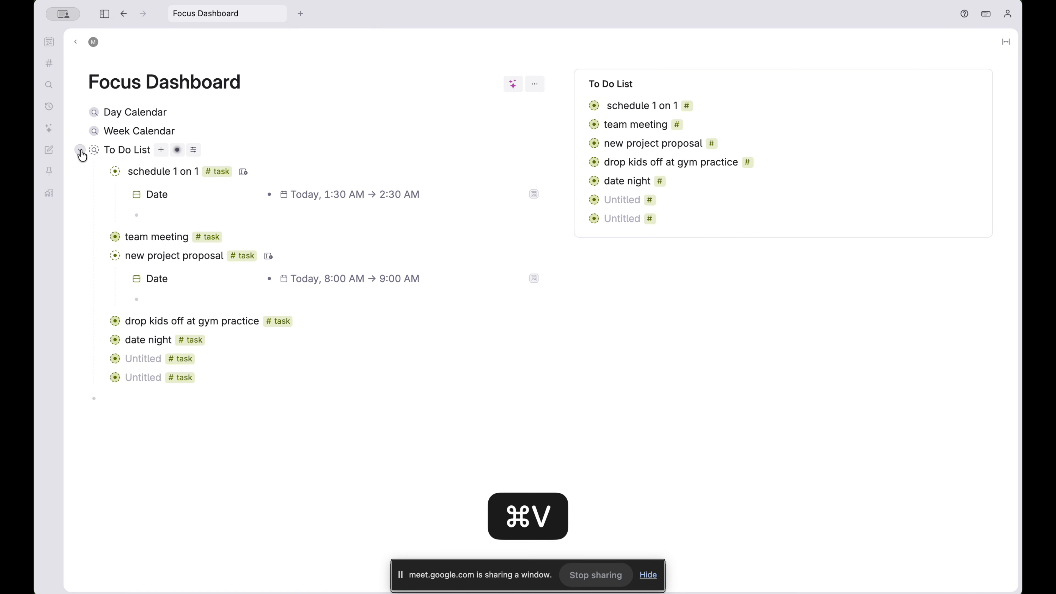
left_click(82, 152)
key("super+shift+d")
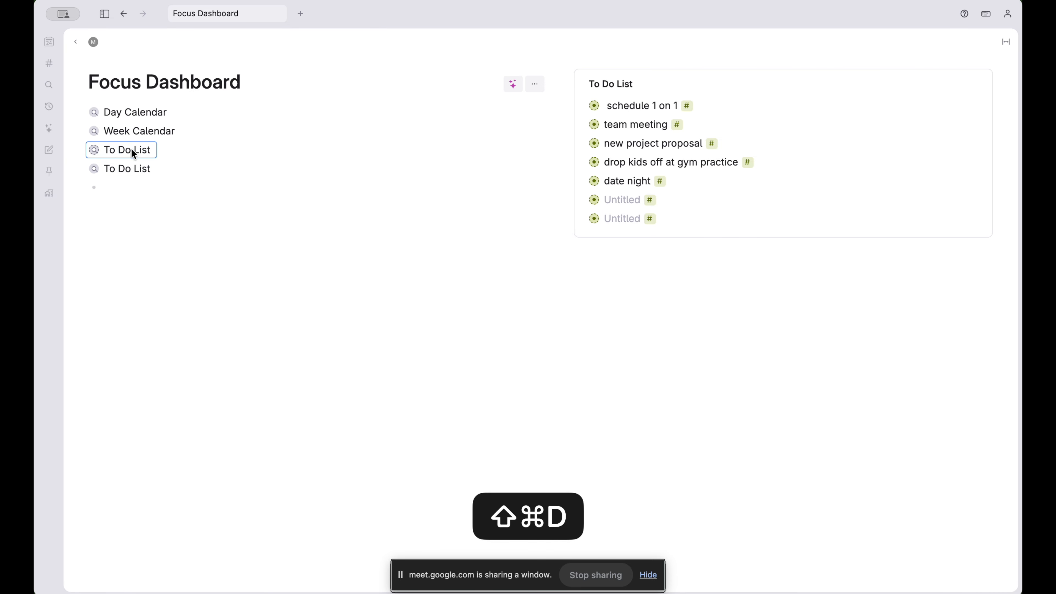
key("BackSpace")
Add a Date "Not set" condition to the duplicated To Do List's query and run the search once
left_click(79, 150)
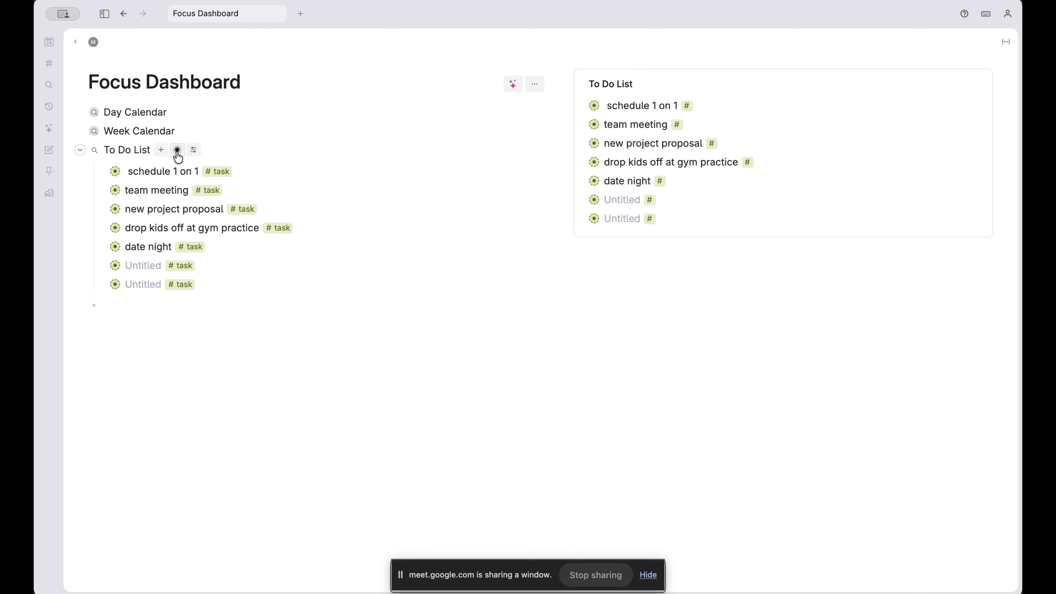
left_click(178, 154)
left_click(210, 229)
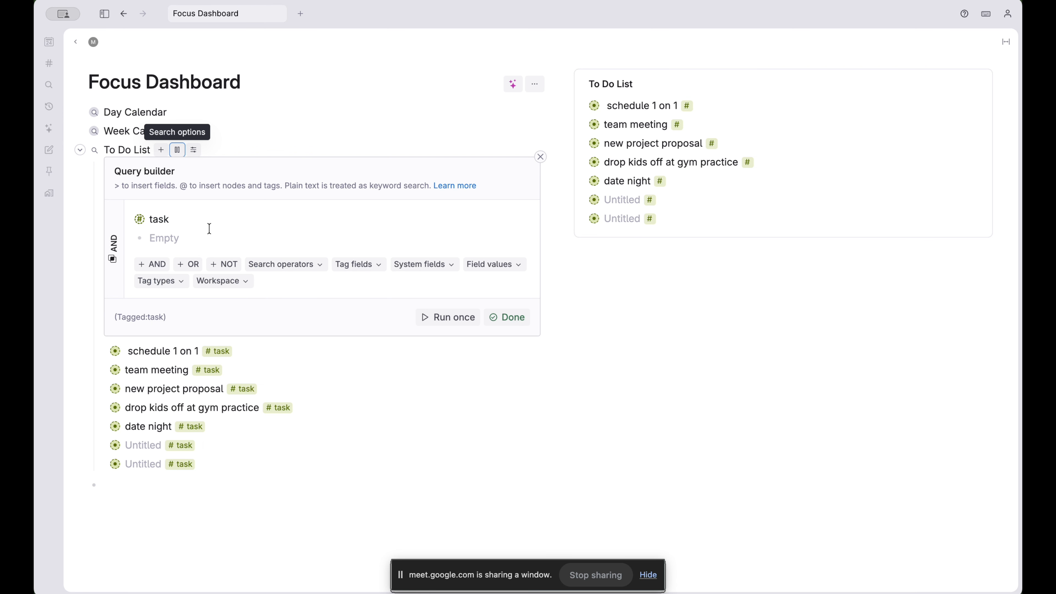
left_click(180, 238)
type(">")
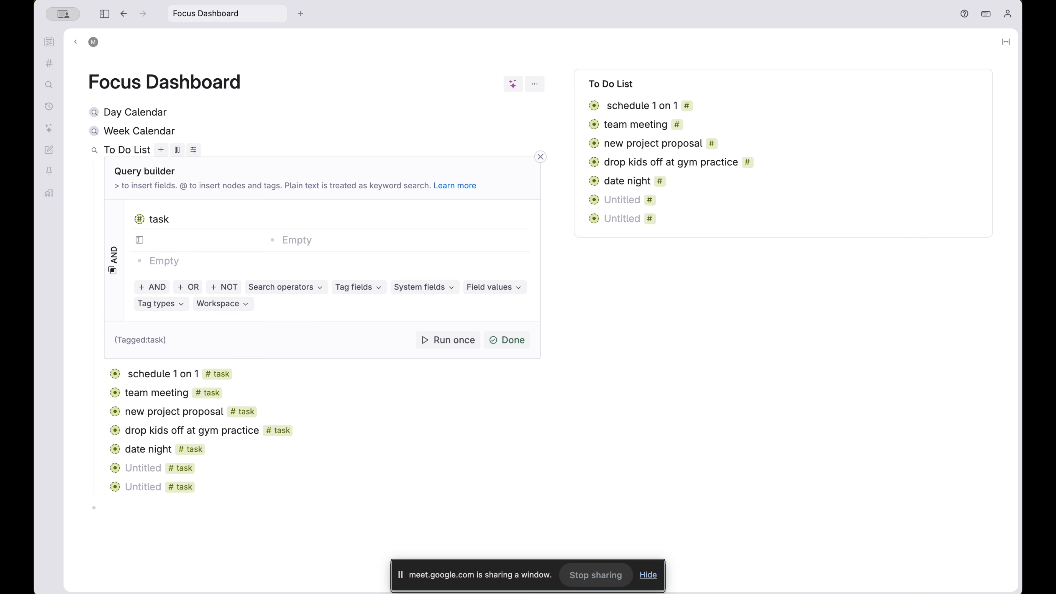
type("Date")
key("Return")
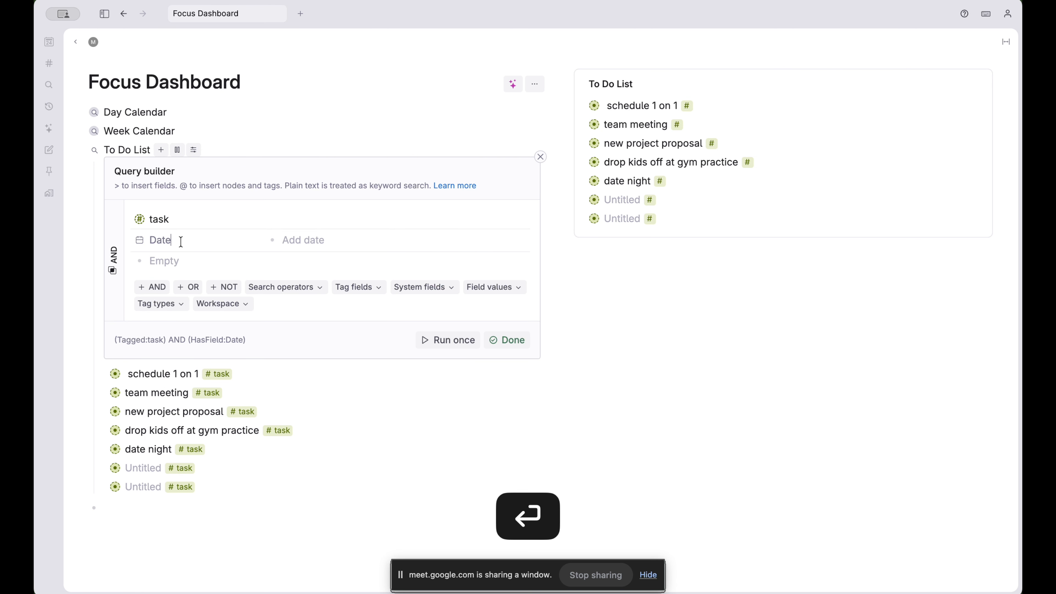
left_click(300, 245)
type("@")
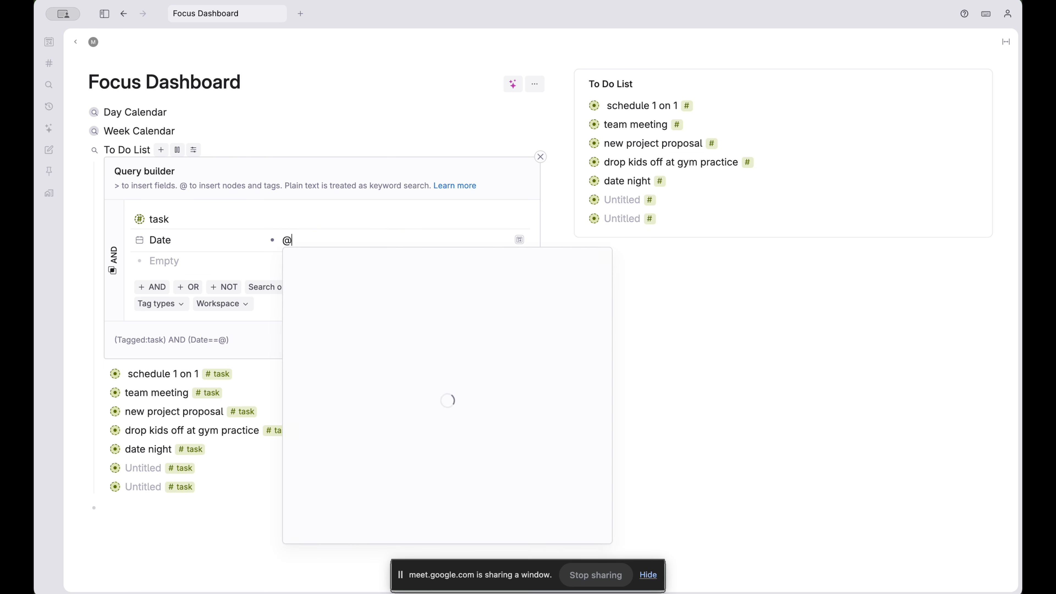
type("not set")
key("Return")
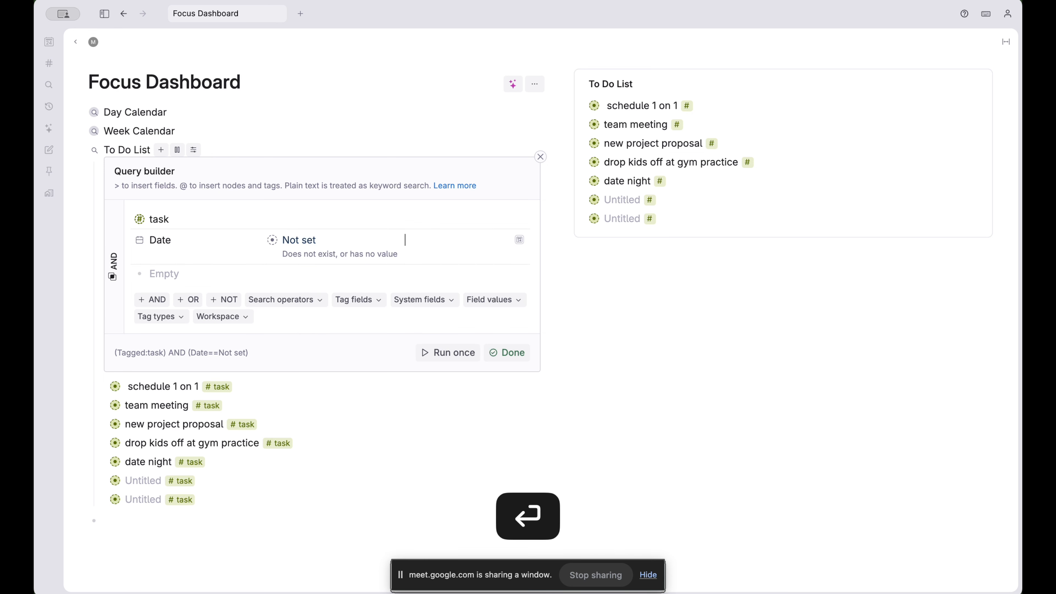
left_click(435, 352)
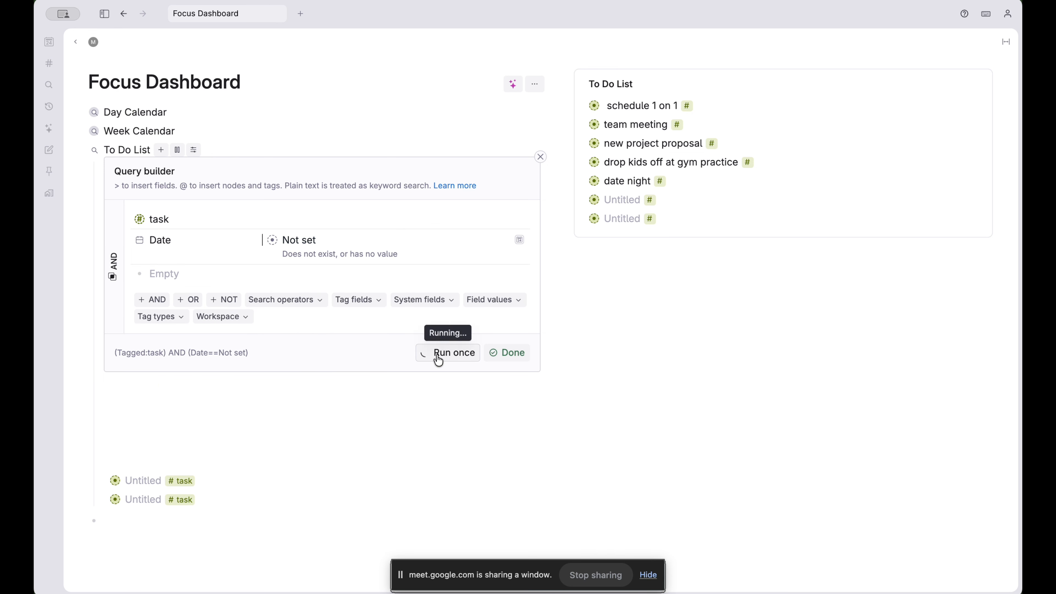
Name the two untitled tasks "do xyz" and "do abc", and finish editing the duplicated list's query
left_click(149, 381)
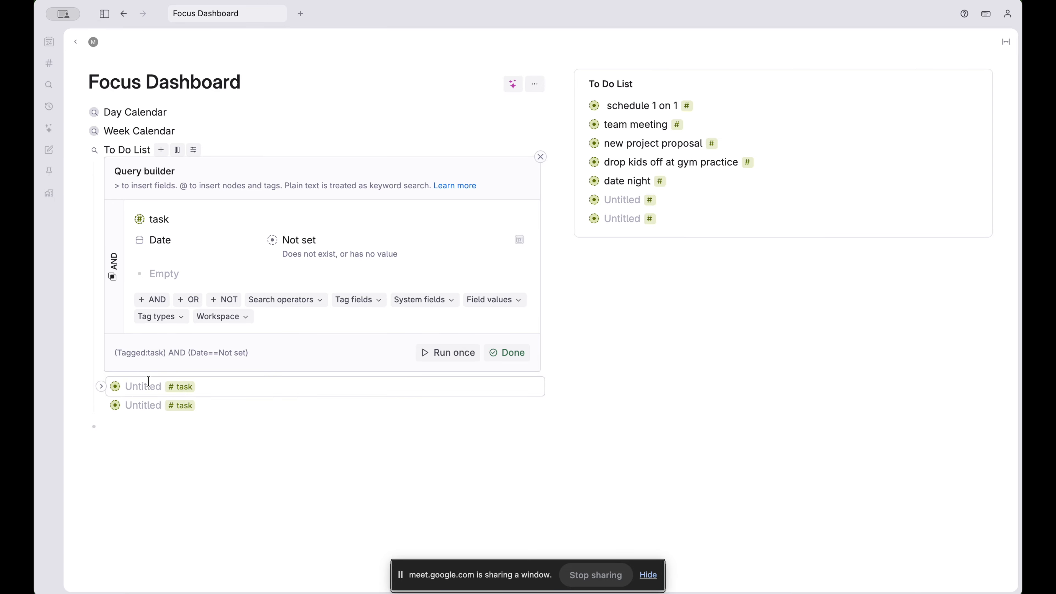
type("do xyz")
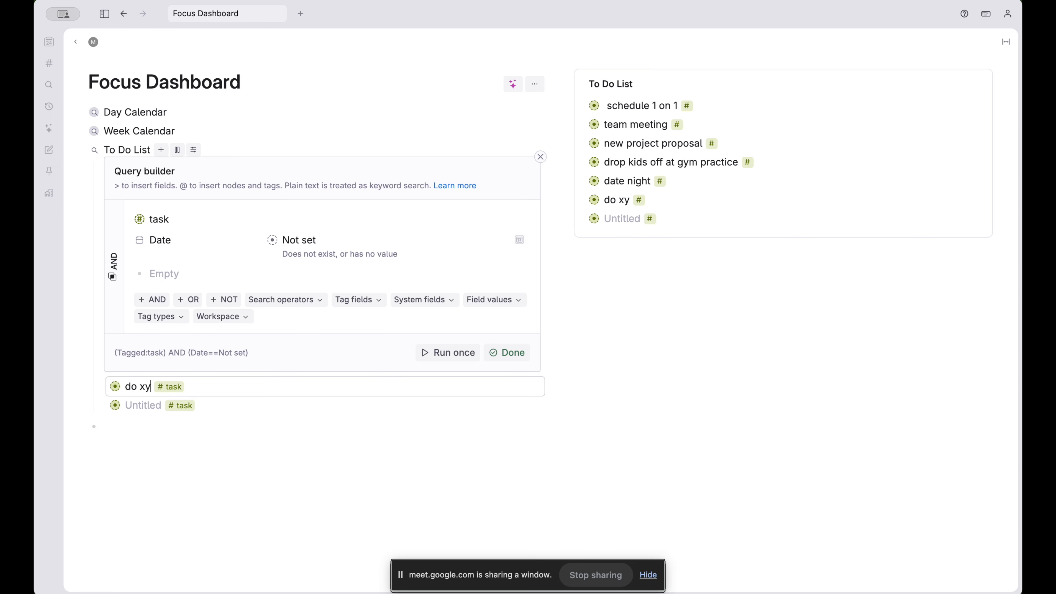
left_click(142, 402)
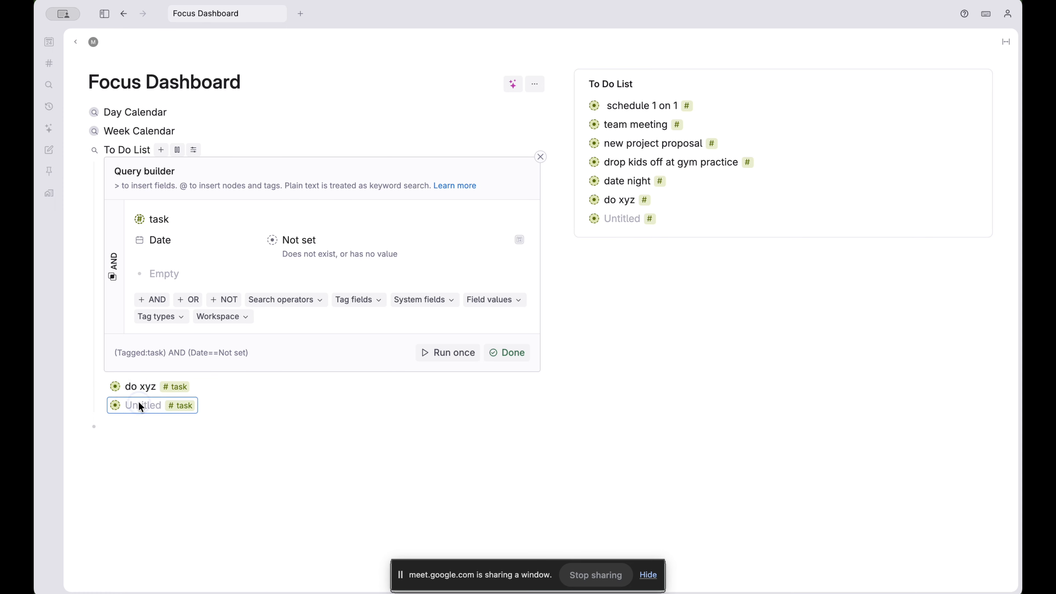
type("do ab")
type("c")
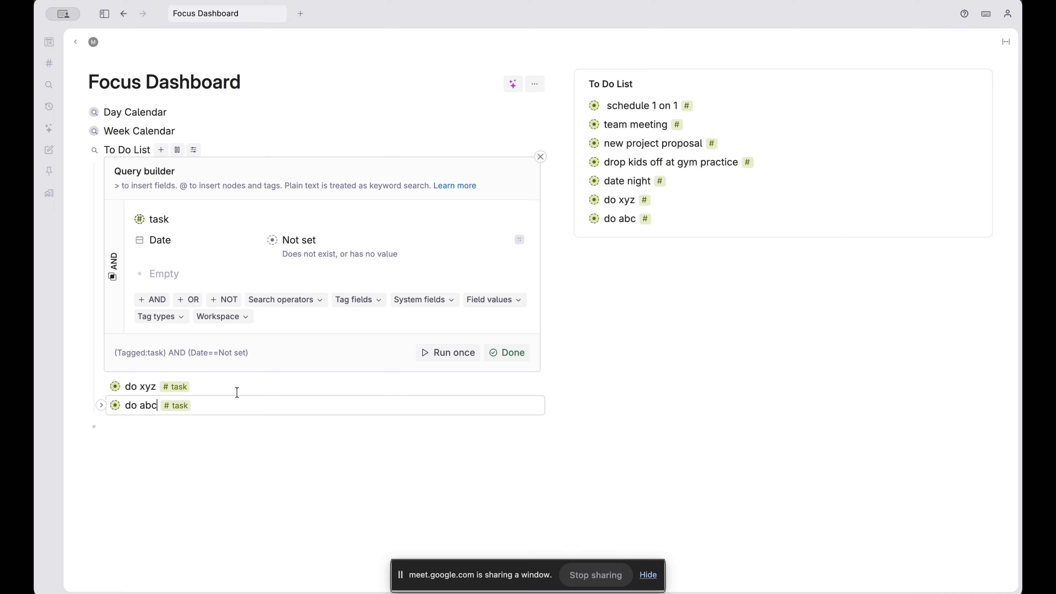
left_click(506, 352)
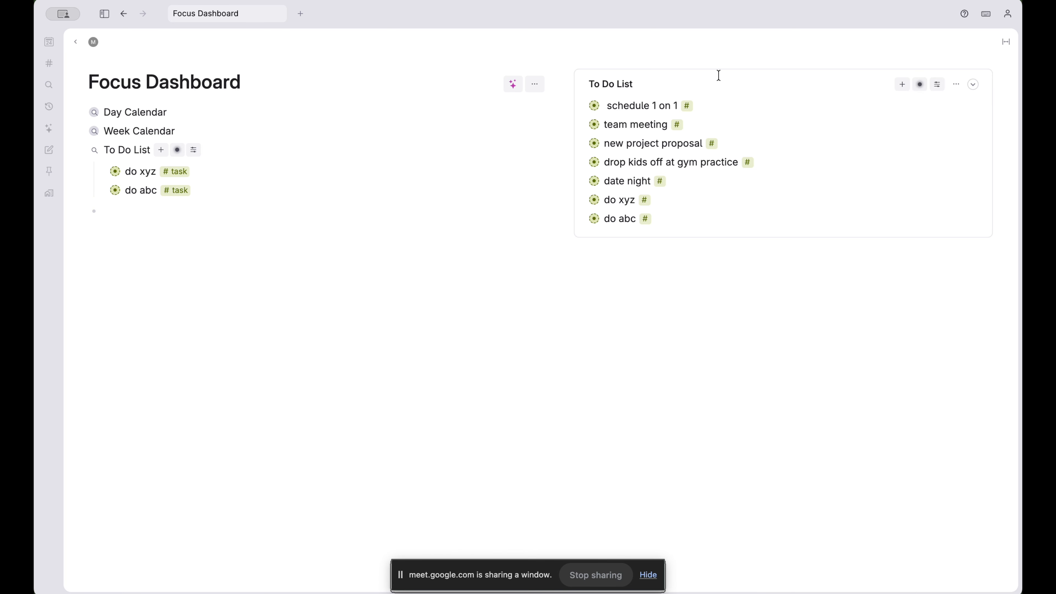
Add a Date "Set" condition to the query of the related-content To Do List, run it once and finish editing
left_click(920, 85)
left_click(809, 168)
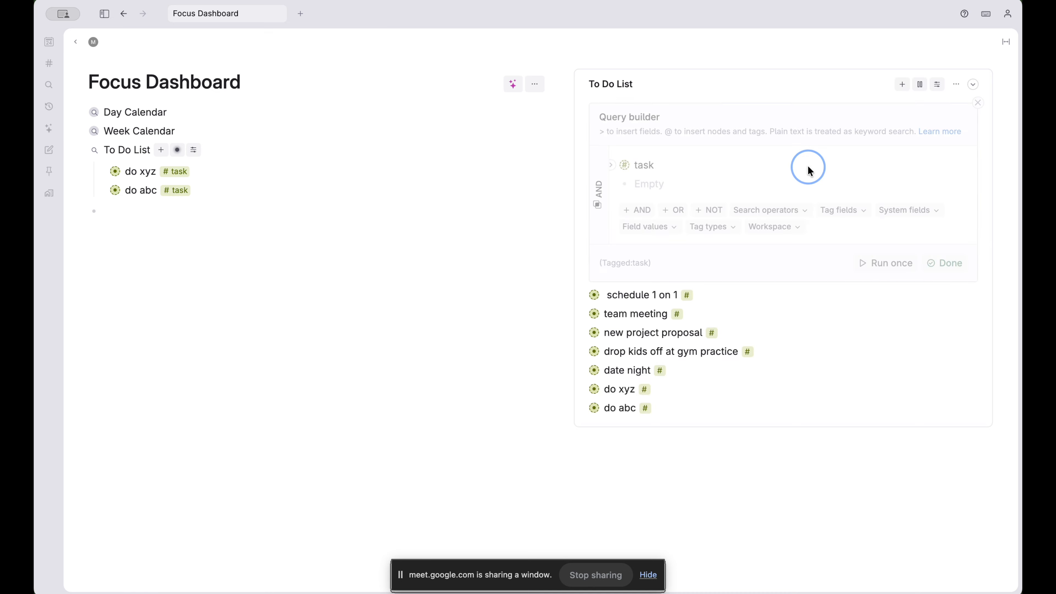
left_click(659, 185)
type(">DD")
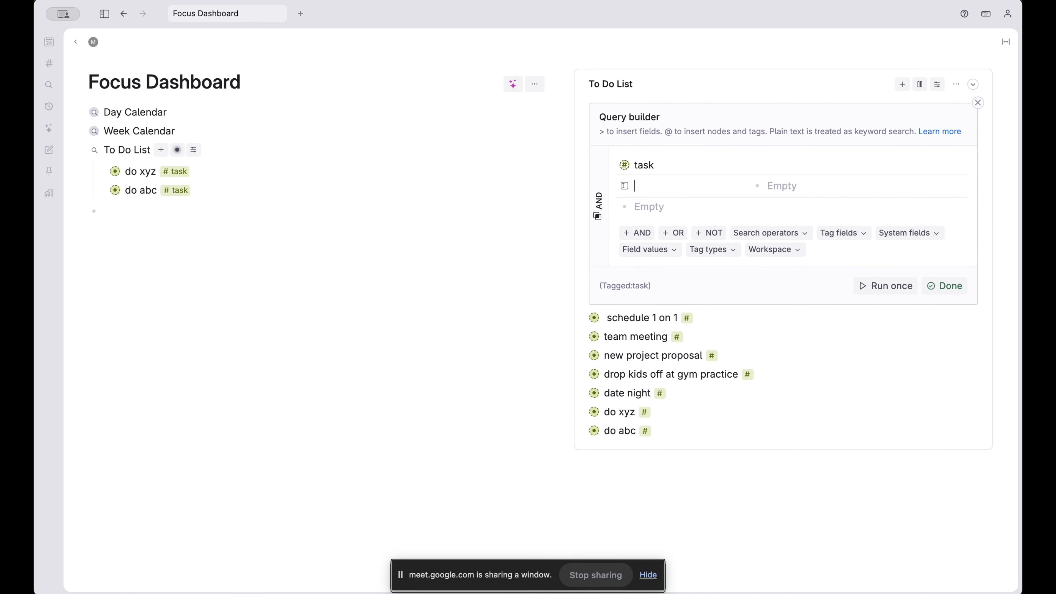
key("BackSpace")
type("ate")
key("Return")
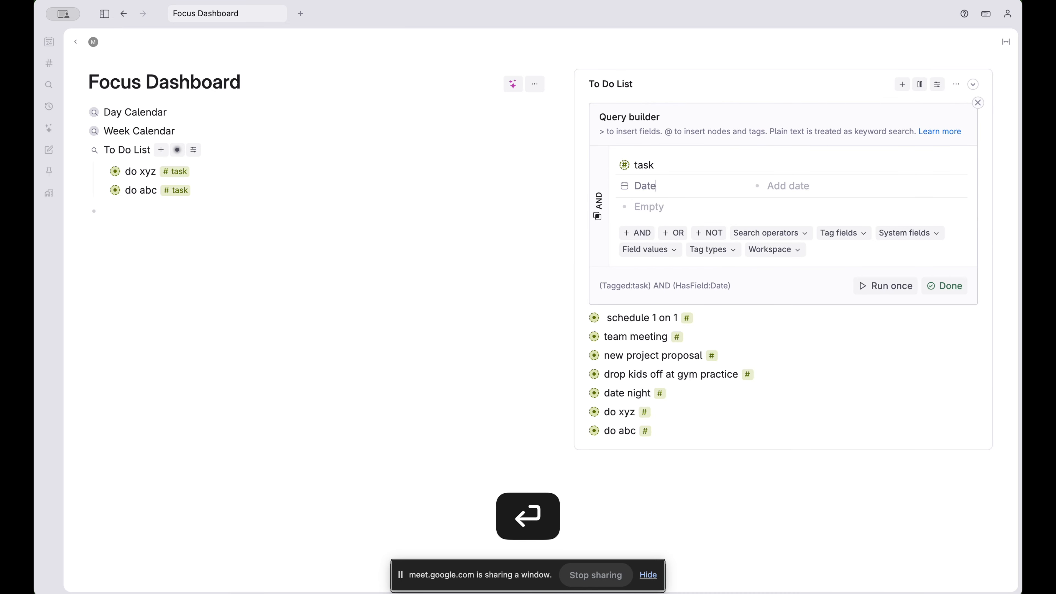
key("Right")
type("@set")
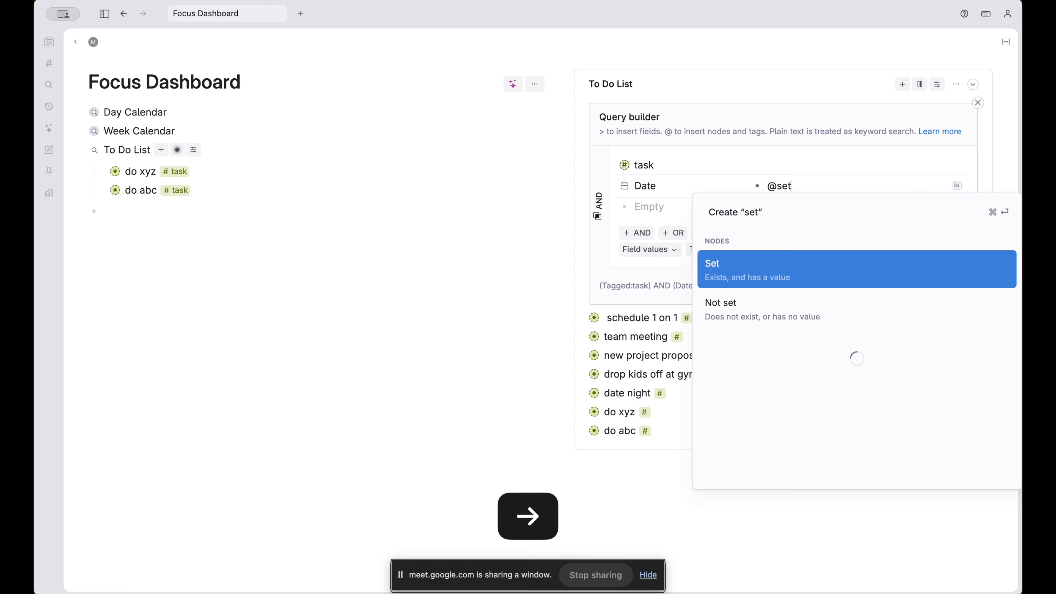
key("Return")
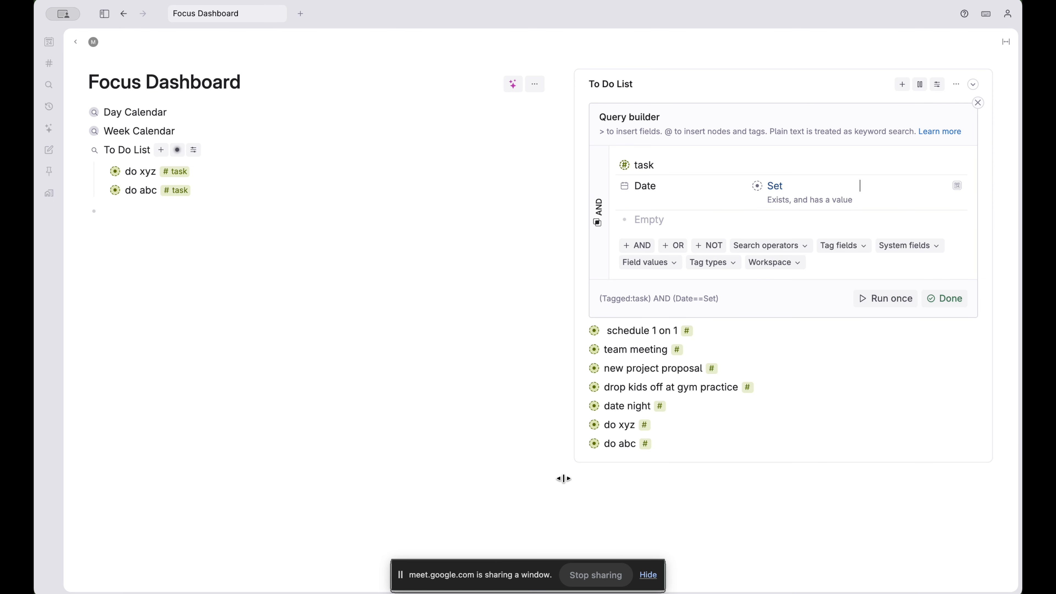
left_click(888, 298)
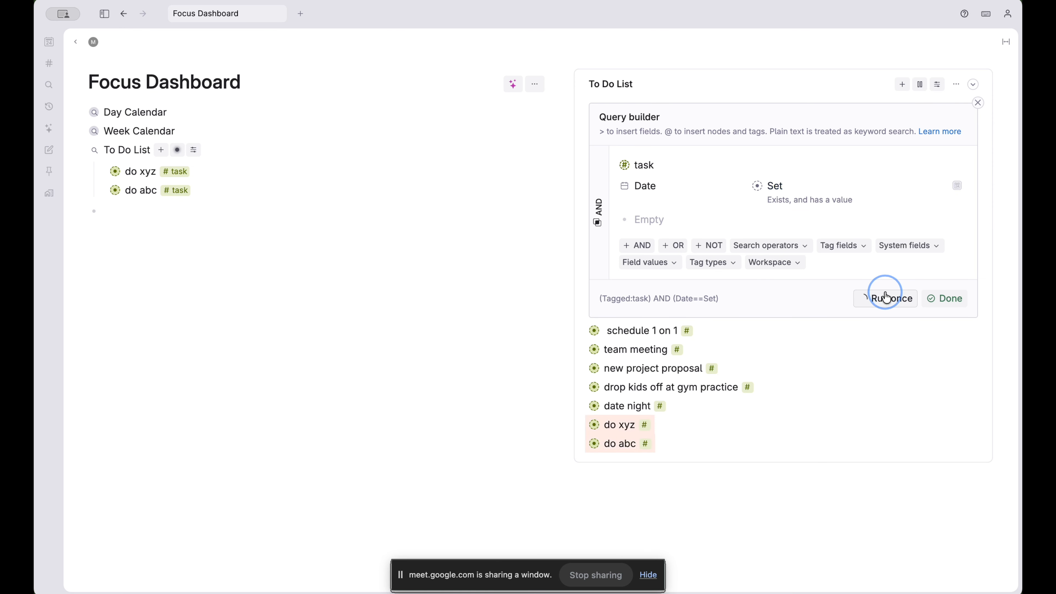
left_click(948, 298)
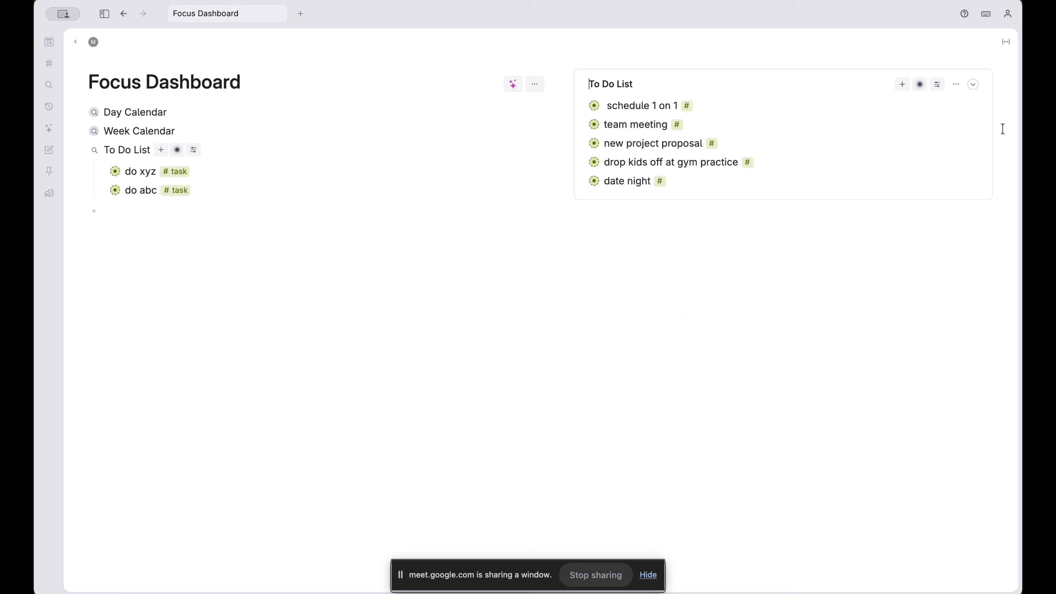
Rename the duplicated To Do List below the Week Calendar to "Not Scheduled"
left_click(131, 148)
left_click(133, 149)
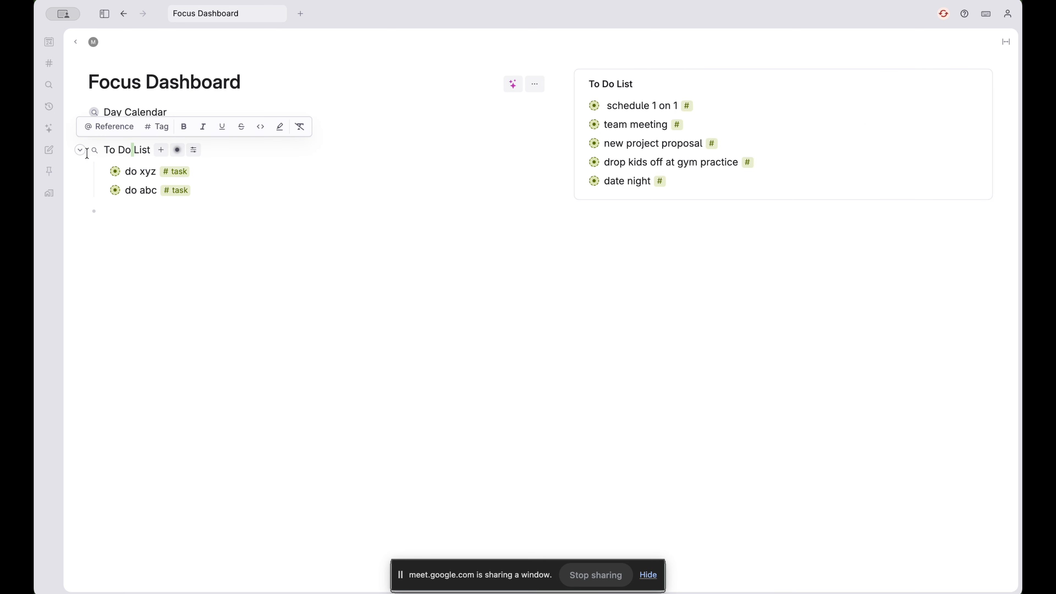
triple_click(105, 149)
type("N")
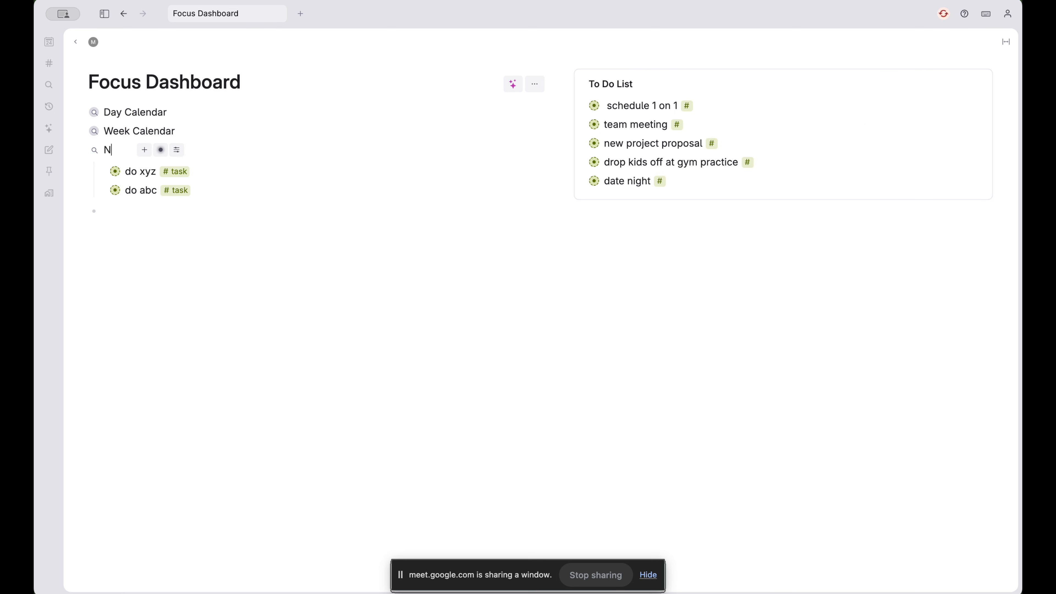
type("ot Schedule")
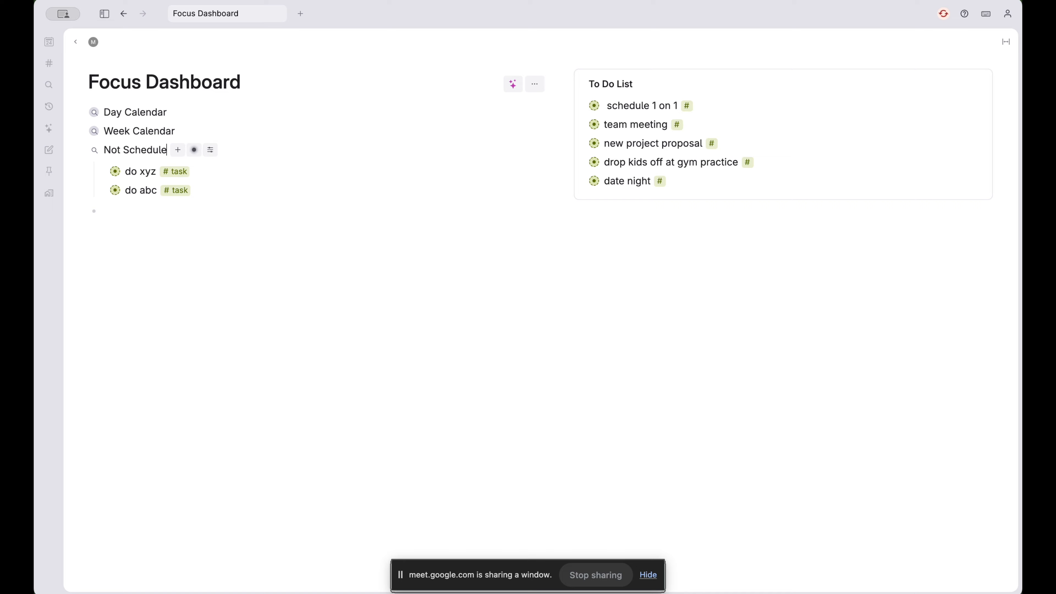
type("d")
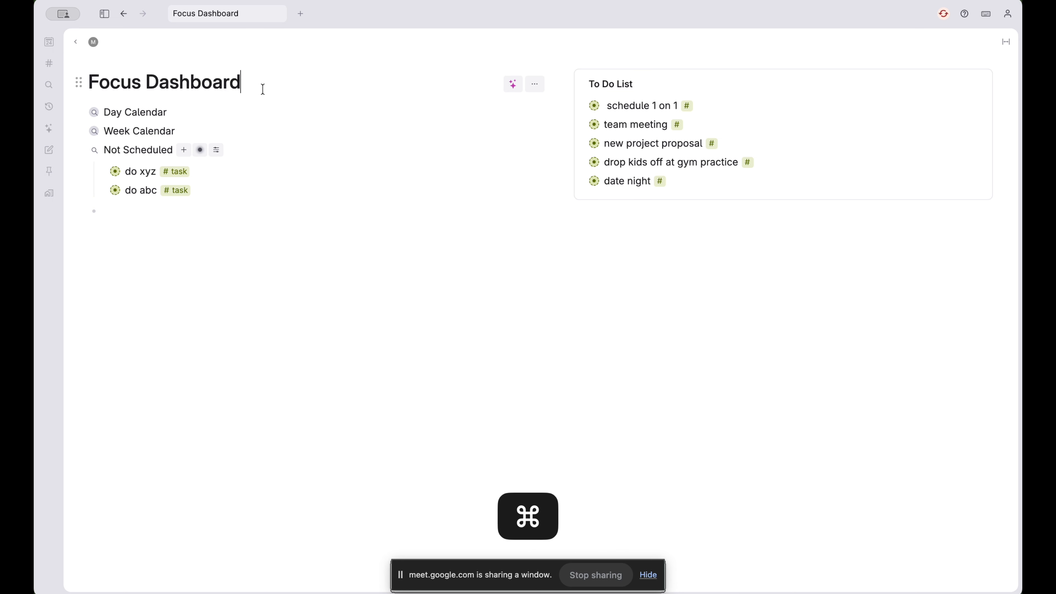
Move the Not Scheduled search into the Focus Dashboard's related content, below To Do List, in the node configuration
key("super+k")
type("onf")
key("Down")
key("Return")
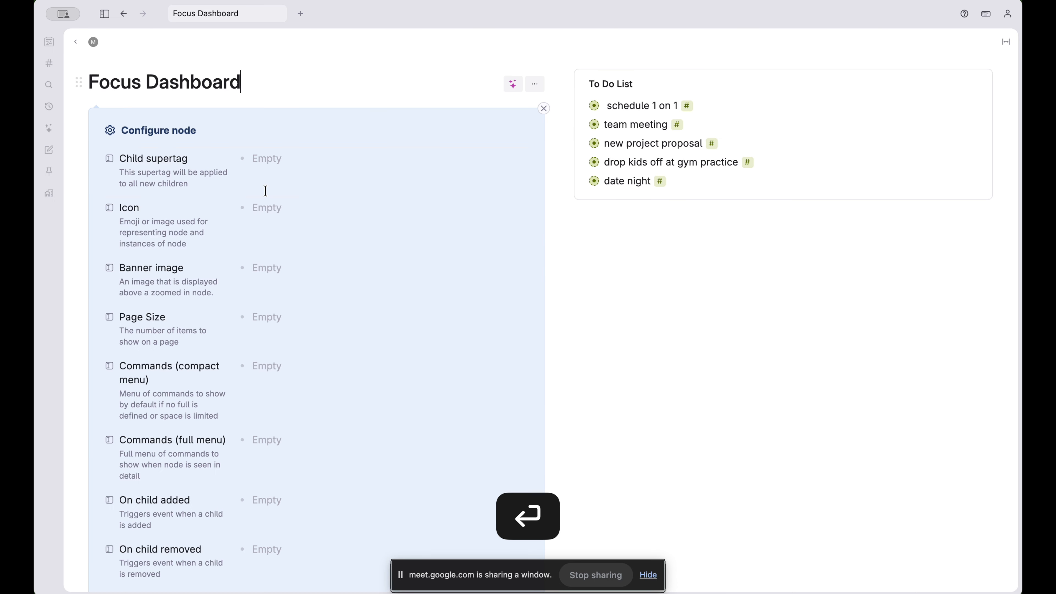
scroll(266, 187, "down", 10)
scroll(266, 187, "up", 1)
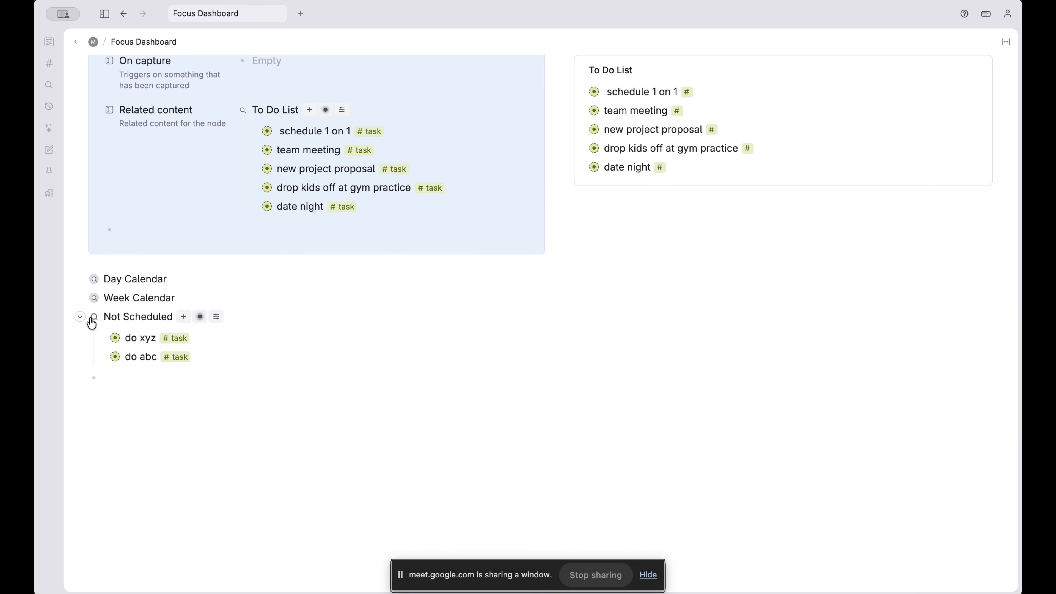
left_click_drag(95, 317, 262, 221)
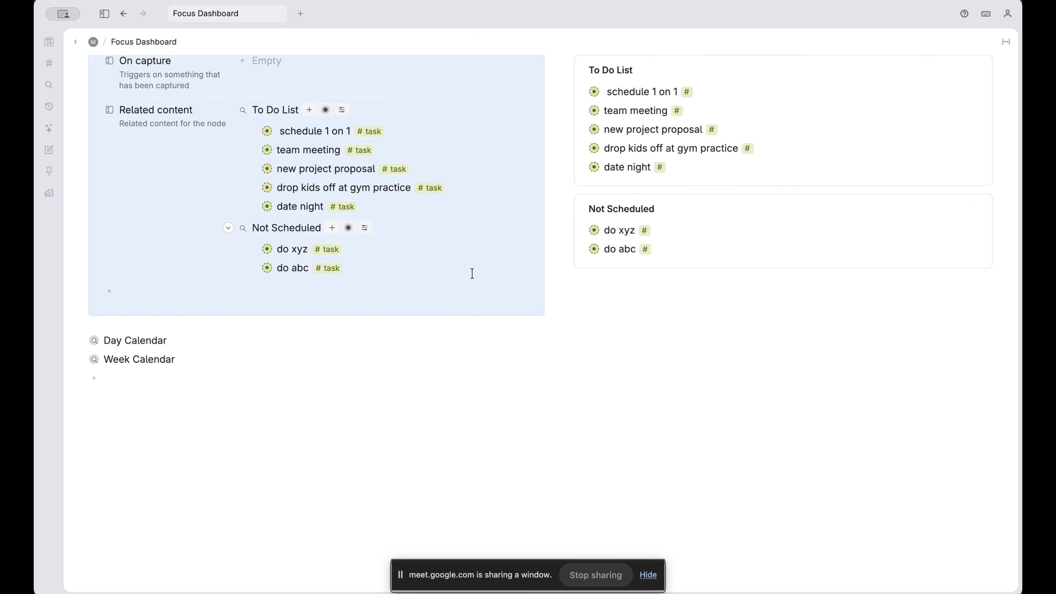
scroll(472, 271, "up", 10)
left_click(544, 109)
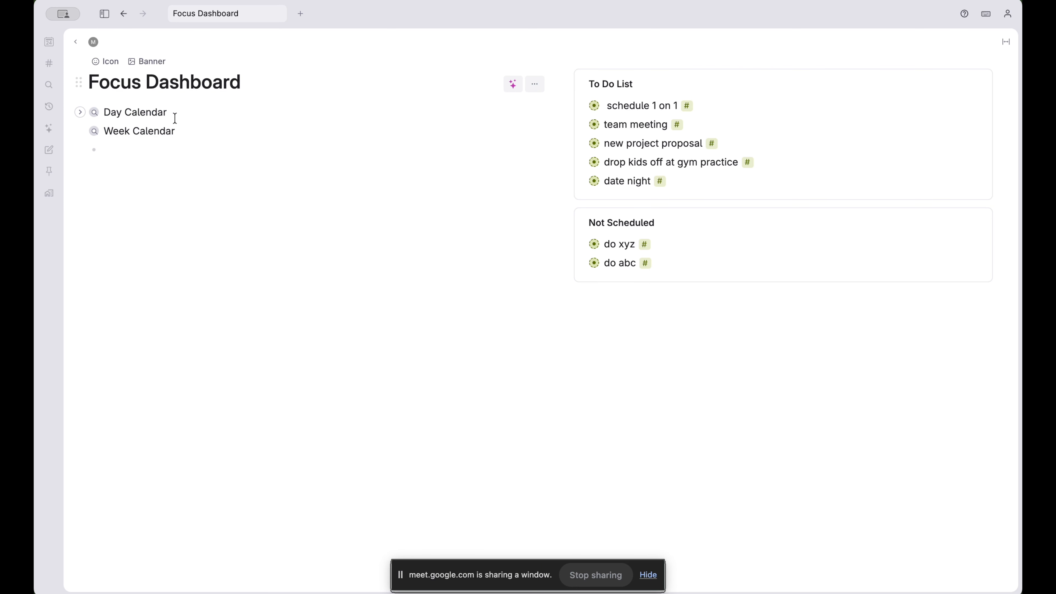
Review the scheduled tasks in the Day Calendar, then collapse it and expand the Week Calendar
left_click(81, 112)
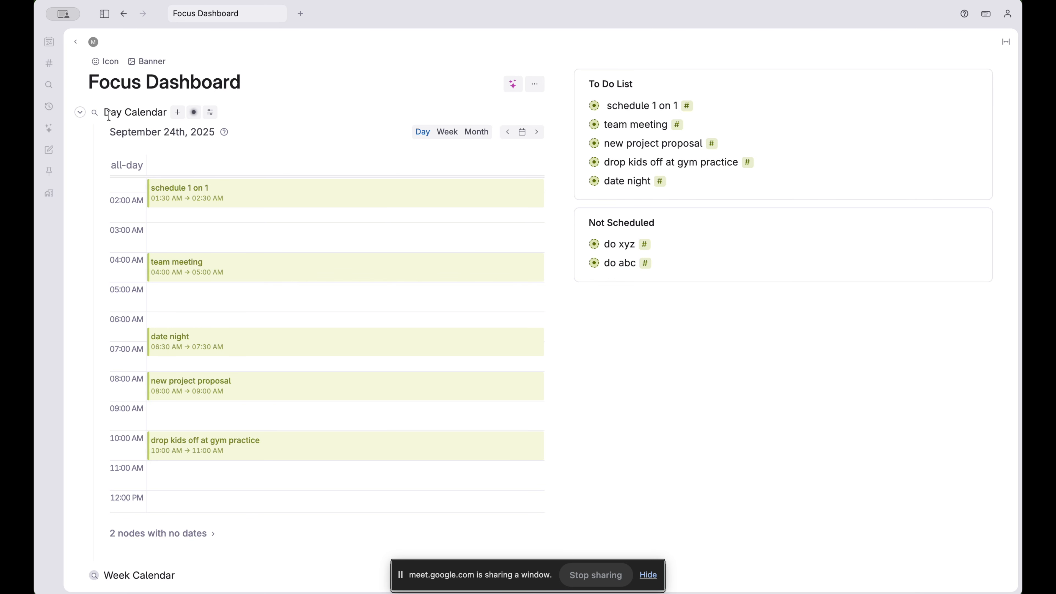
left_click(80, 112)
left_click(79, 131)
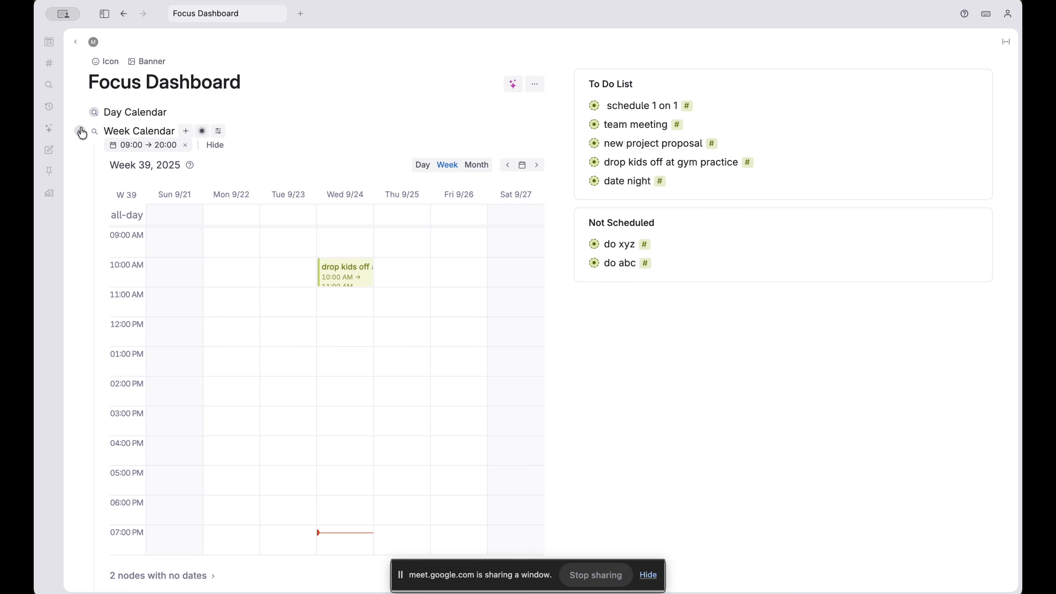
Schedule "do xyz" on Thu 9/25 at 11:00 AM and "do abc" as all-day on Fri 9/26 in the Week Calendar
left_click_drag(595, 248, 424, 304)
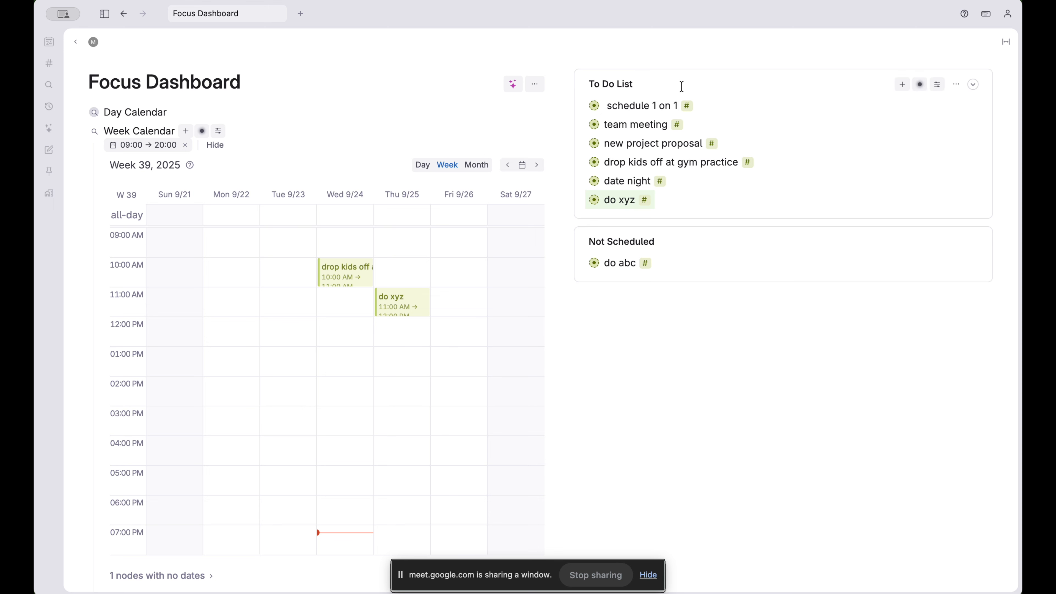
left_click_drag(594, 263, 463, 216)
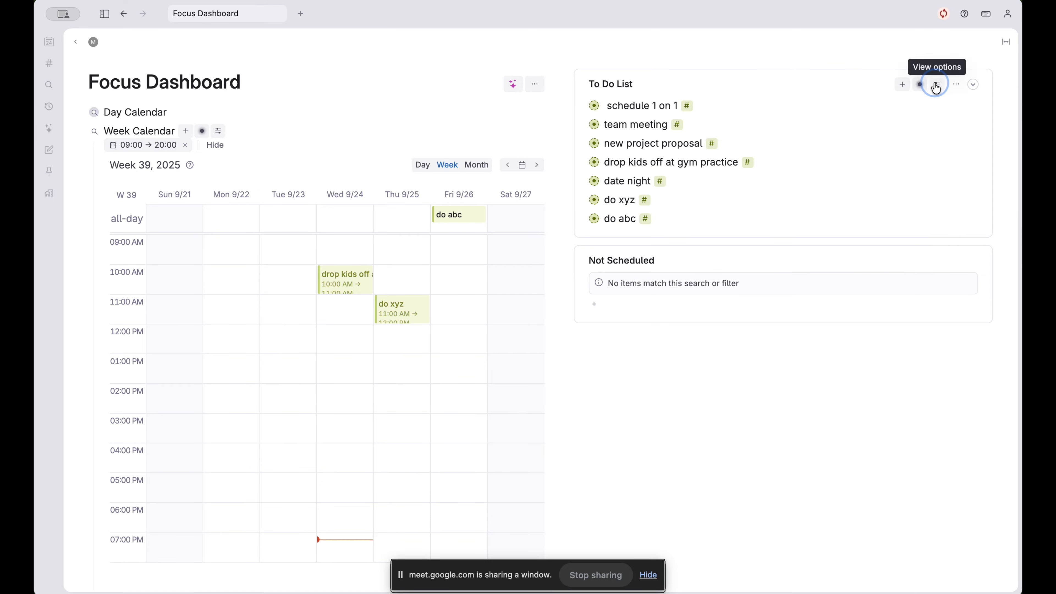
Display the Date field under each task in the related-content To Do List
left_click(937, 85)
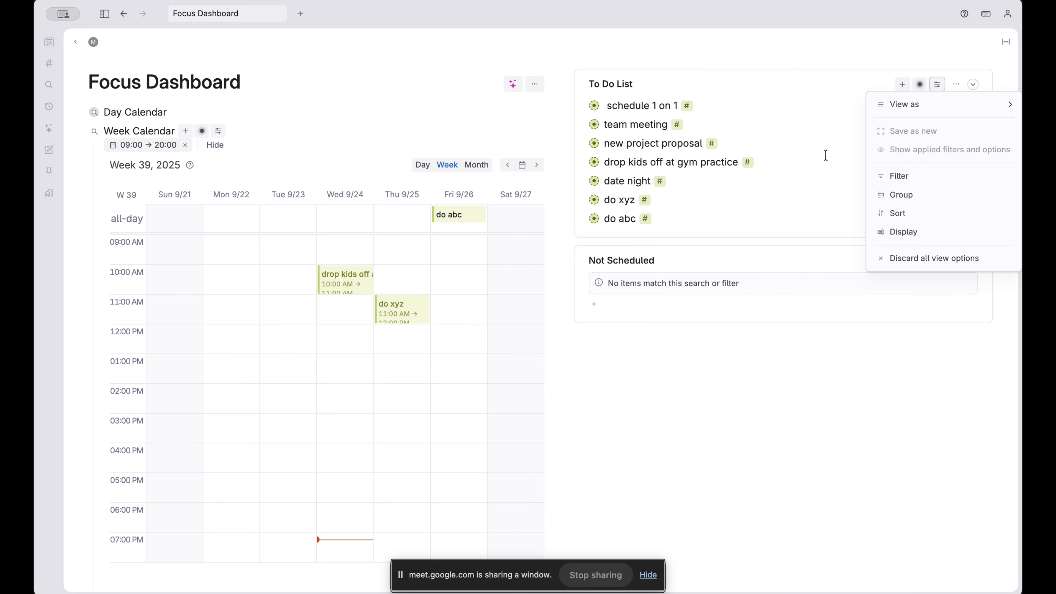
left_click(902, 232)
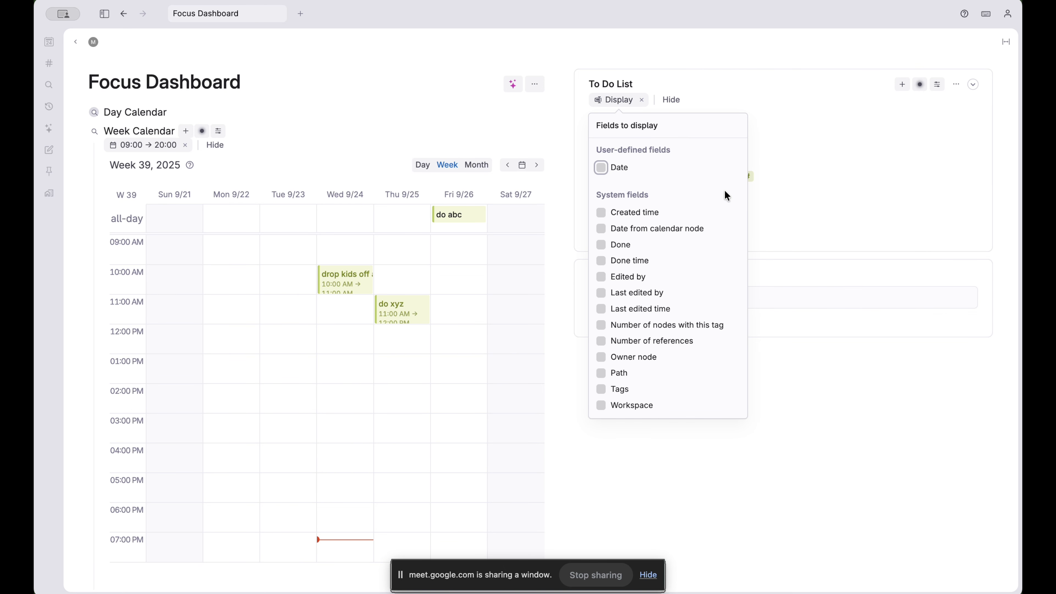
left_click(616, 167)
left_click(926, 228)
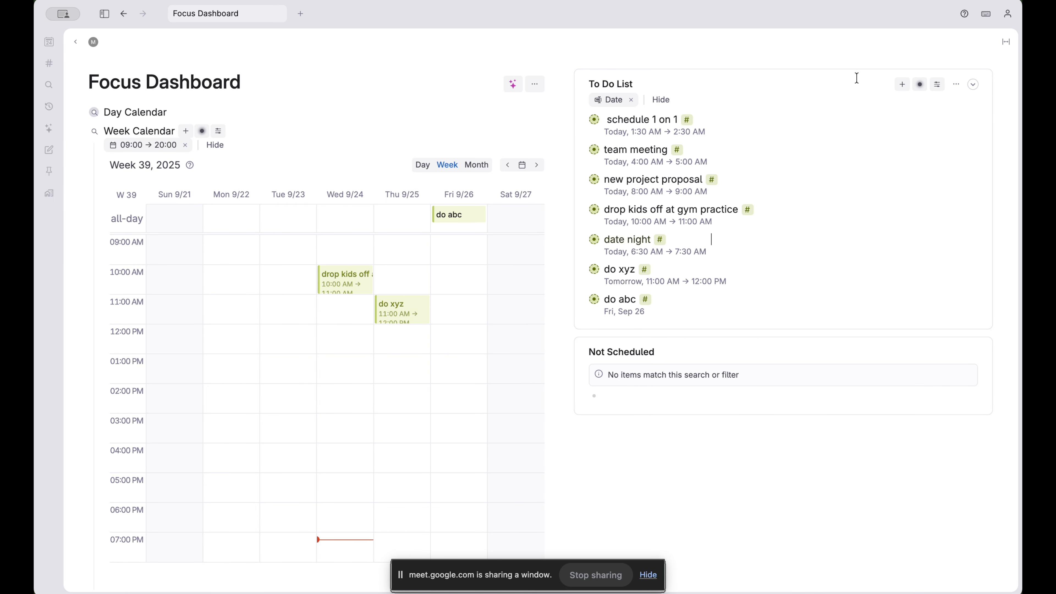
Group the related-content To Do List by the Date field, by days
left_click(939, 85)
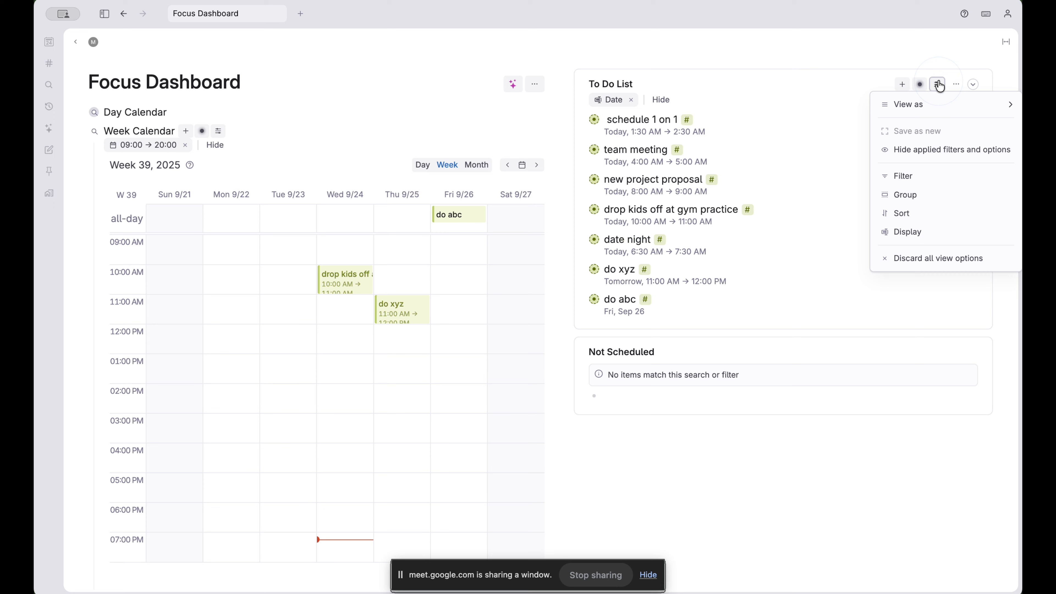
left_click(914, 198)
left_click(601, 167)
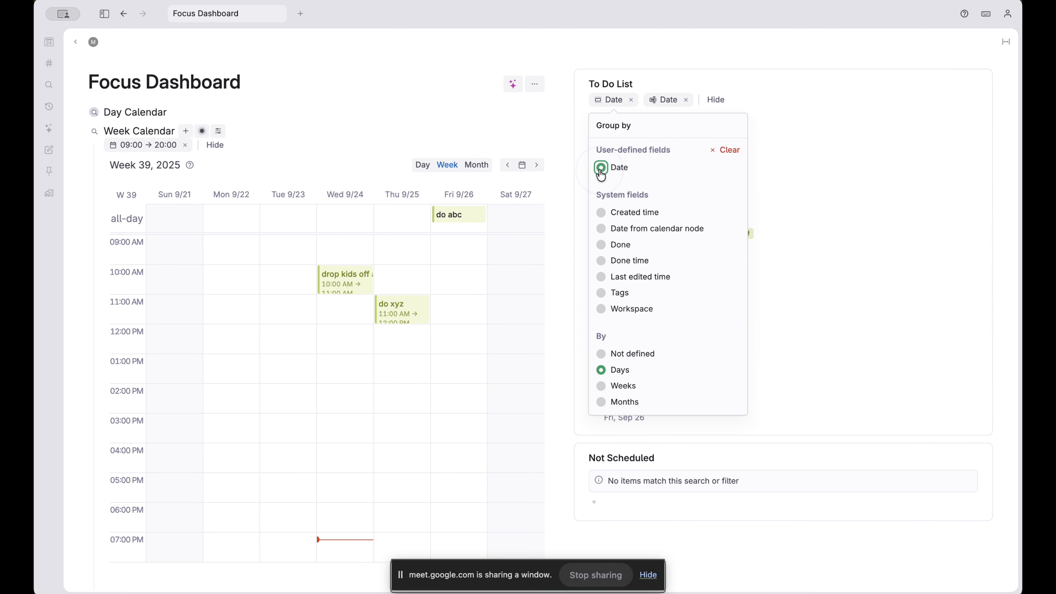
left_click(578, 173)
left_click(581, 174)
left_click(581, 175)
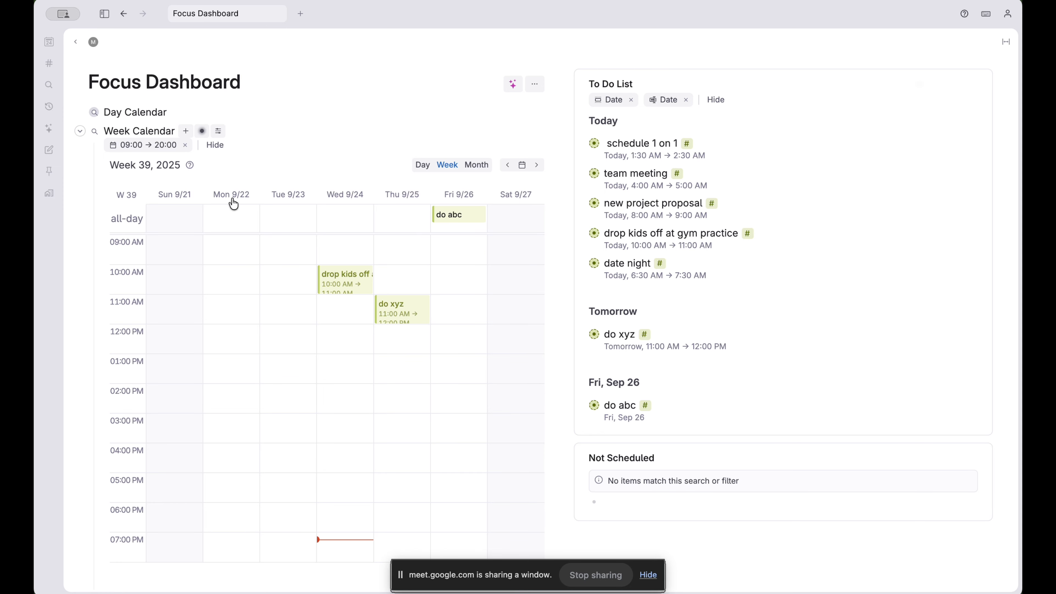
Switch from the expanded Week Calendar to the Day Calendar and hide the To Do List's applied view options
left_click(79, 133)
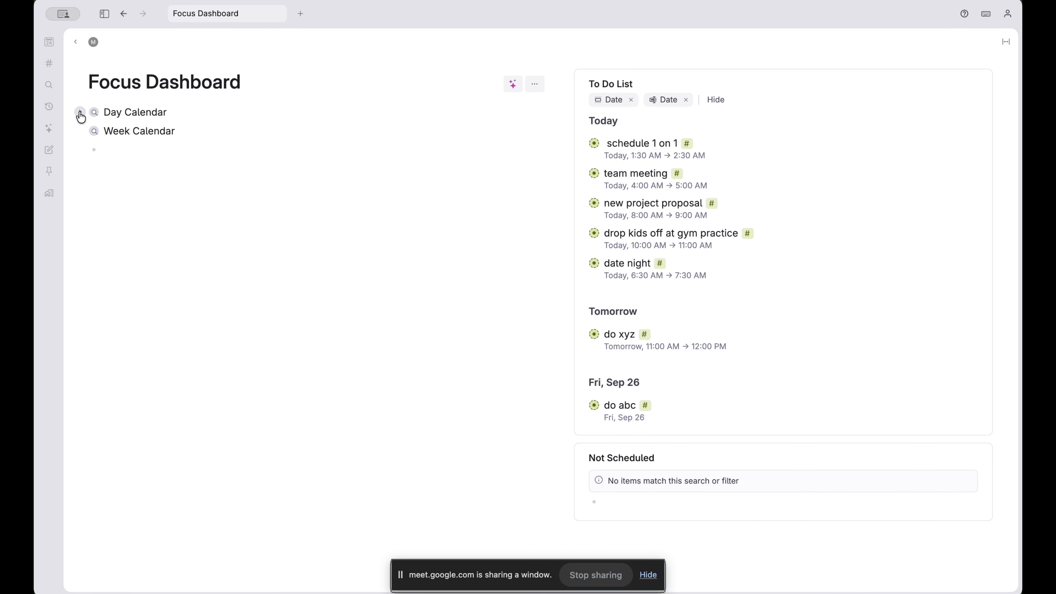
left_click(78, 113)
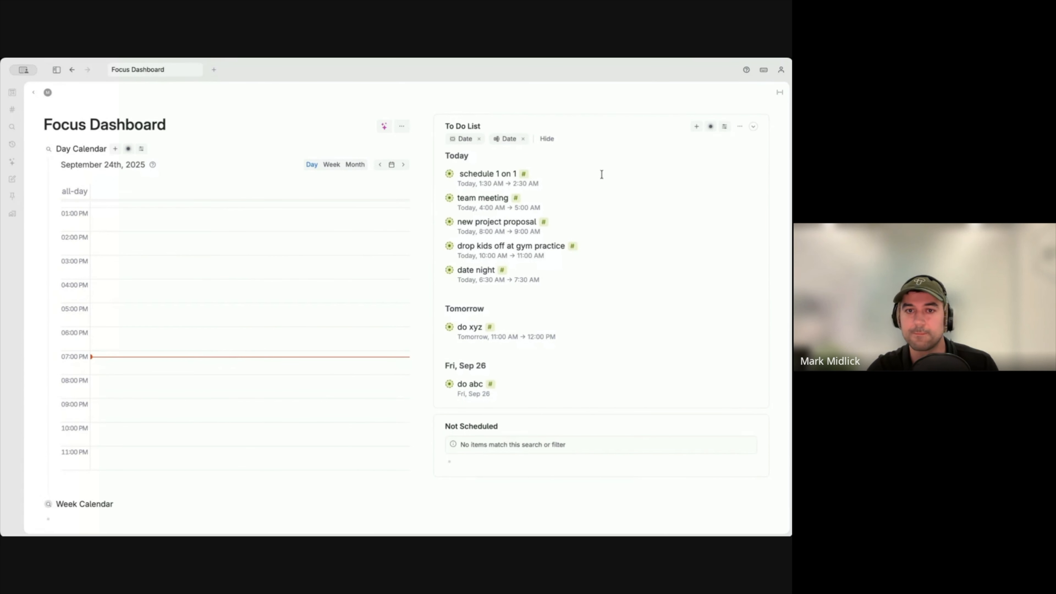
left_click(542, 138)
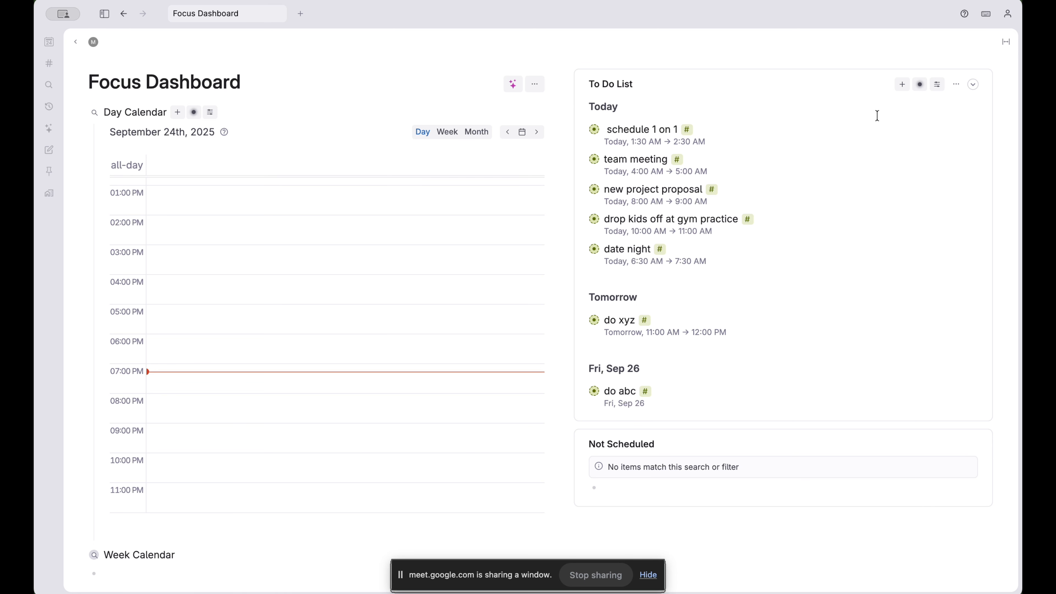
Set the Day Calendar's day length to run from 08:00 to 16:00
left_click(211, 112)
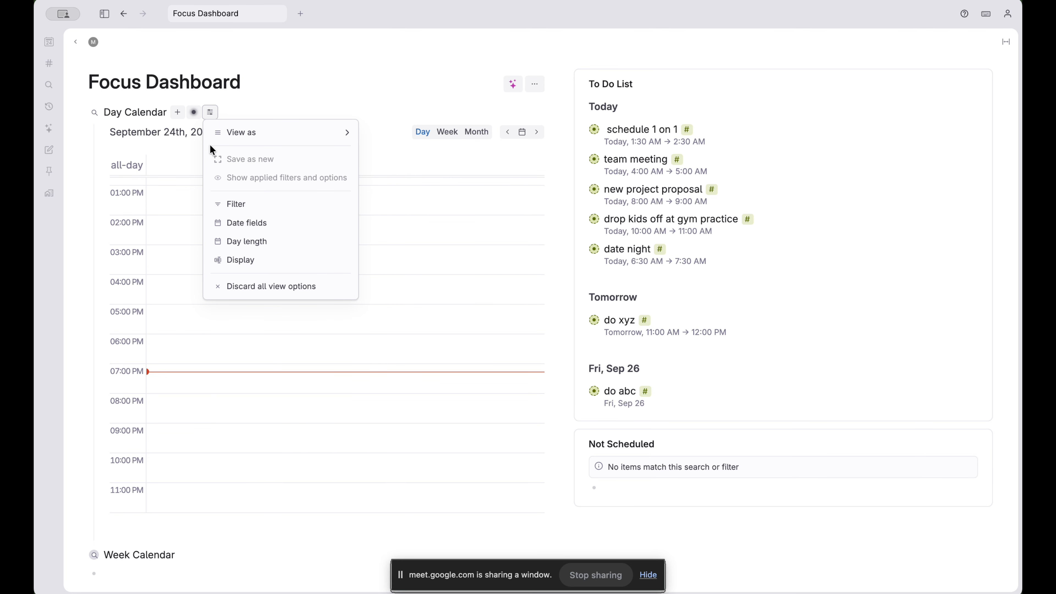
left_click(211, 114)
left_click(211, 113)
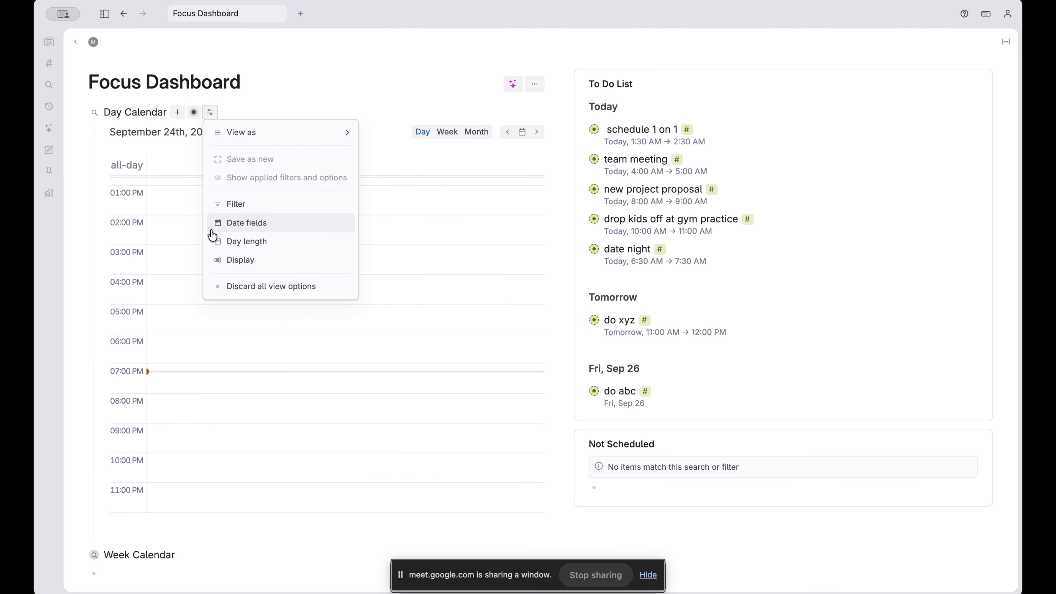
left_click(245, 246)
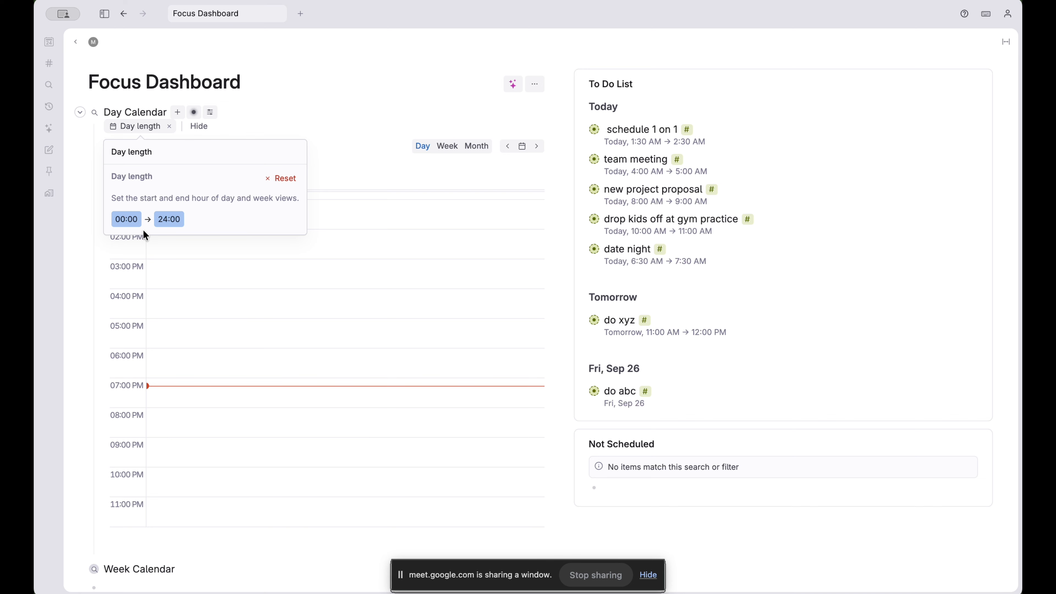
left_click(126, 220)
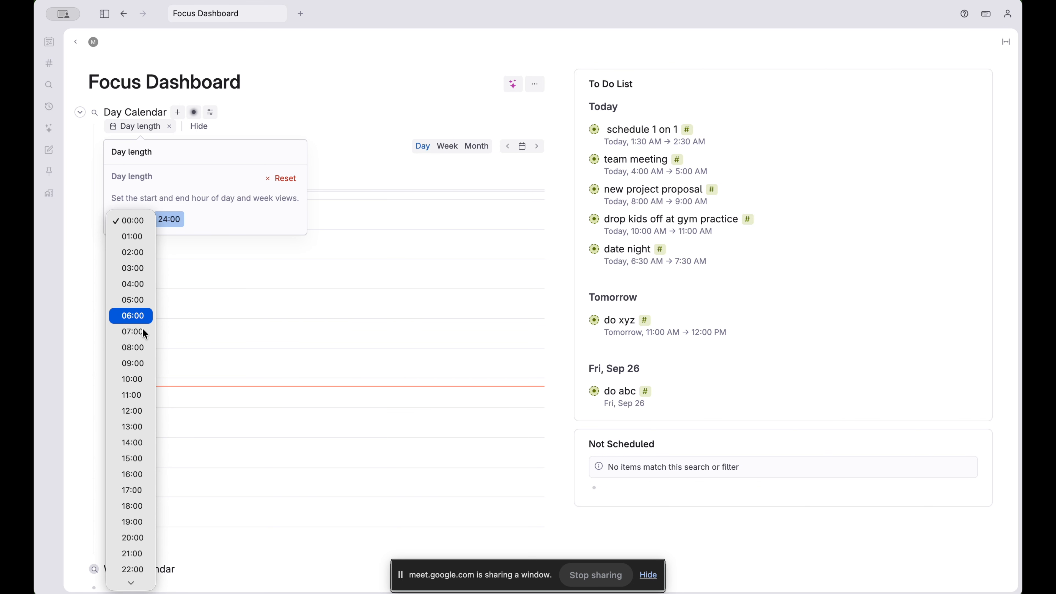
left_click(135, 347)
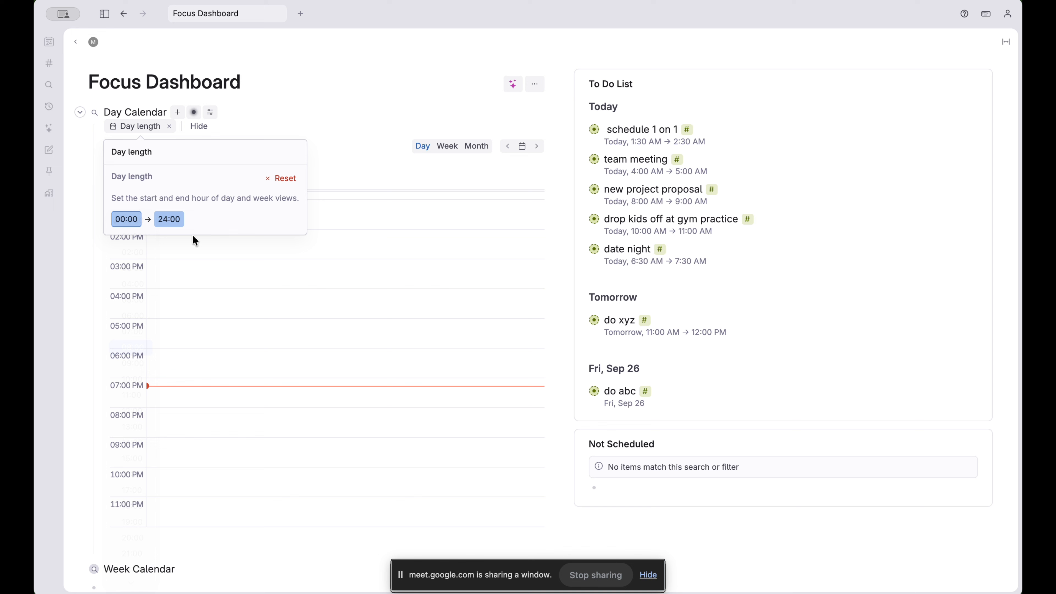
left_click(174, 220)
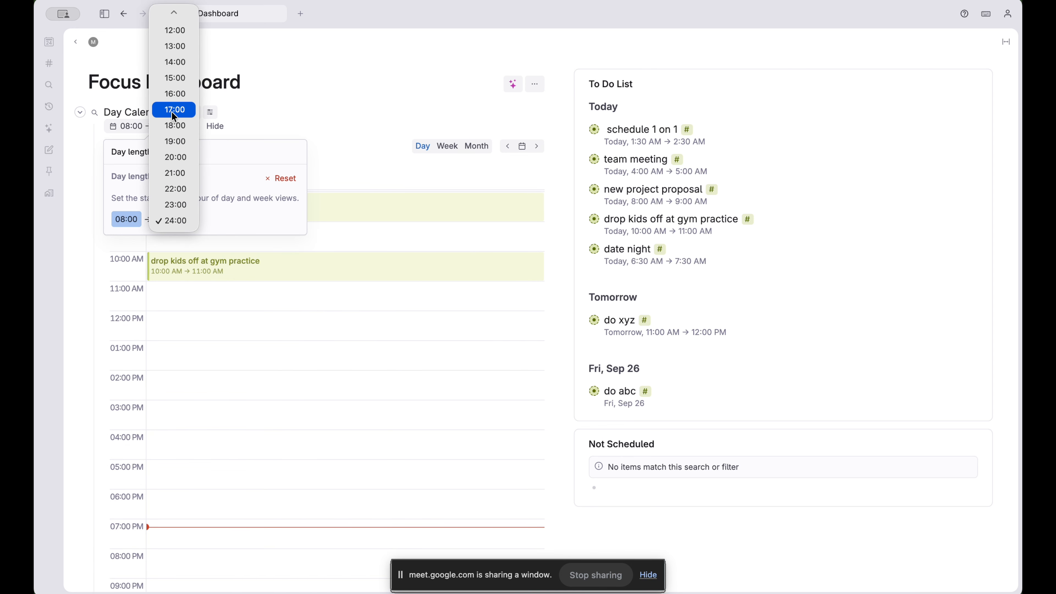
left_click(174, 94)
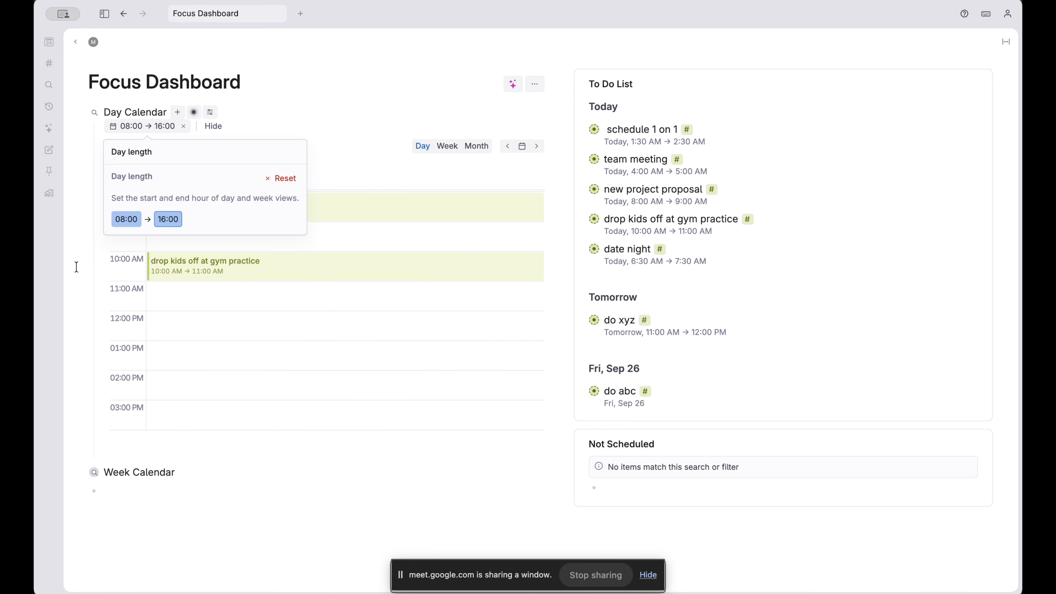
left_click(182, 338)
scroll(195, 212, "up", 1)
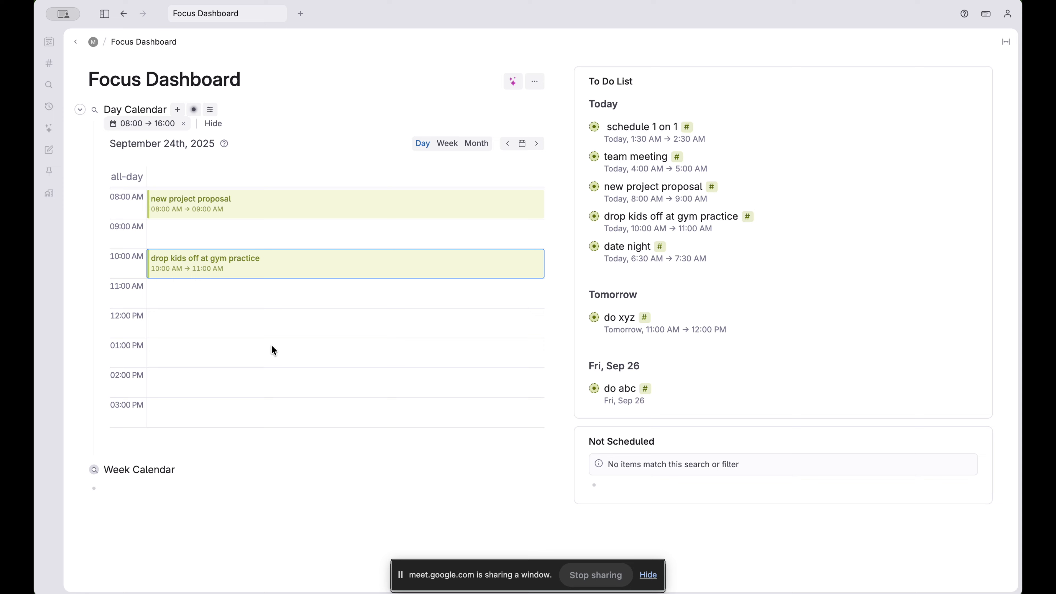
Collapse the Day Calendar, expand the Week Calendar and set its day length from 00:00 to 00:00
left_click(79, 110)
left_click(79, 129)
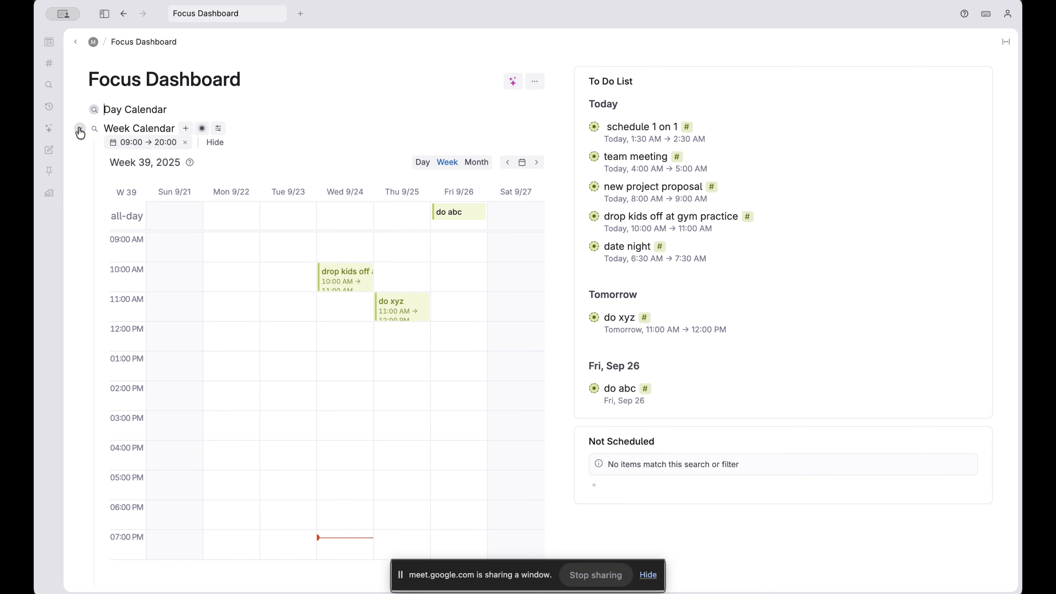
scroll(366, 312, "down", 3)
scroll(370, 299, "up", 3)
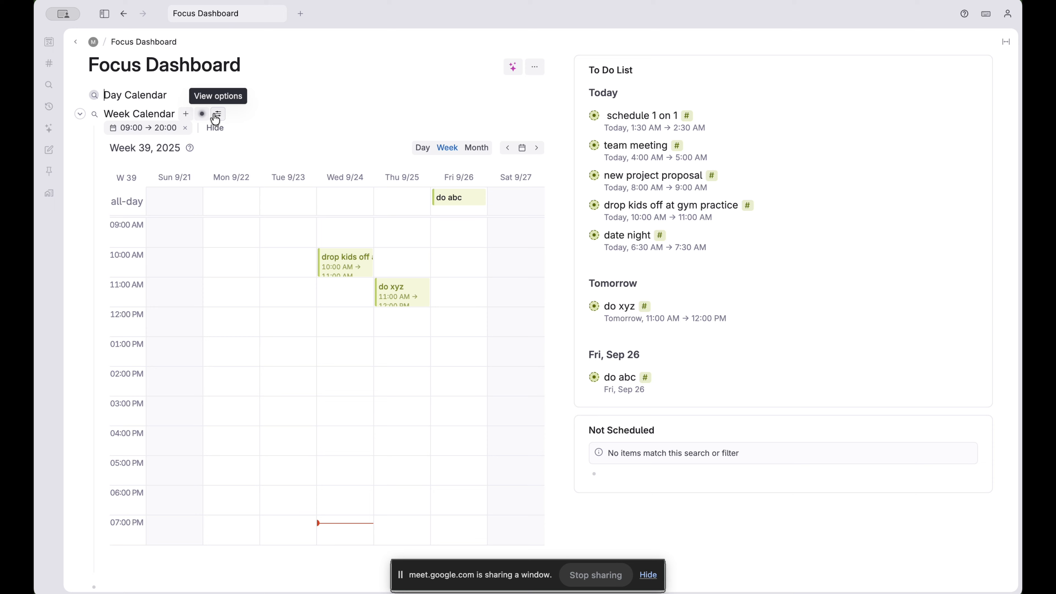
left_click(218, 113)
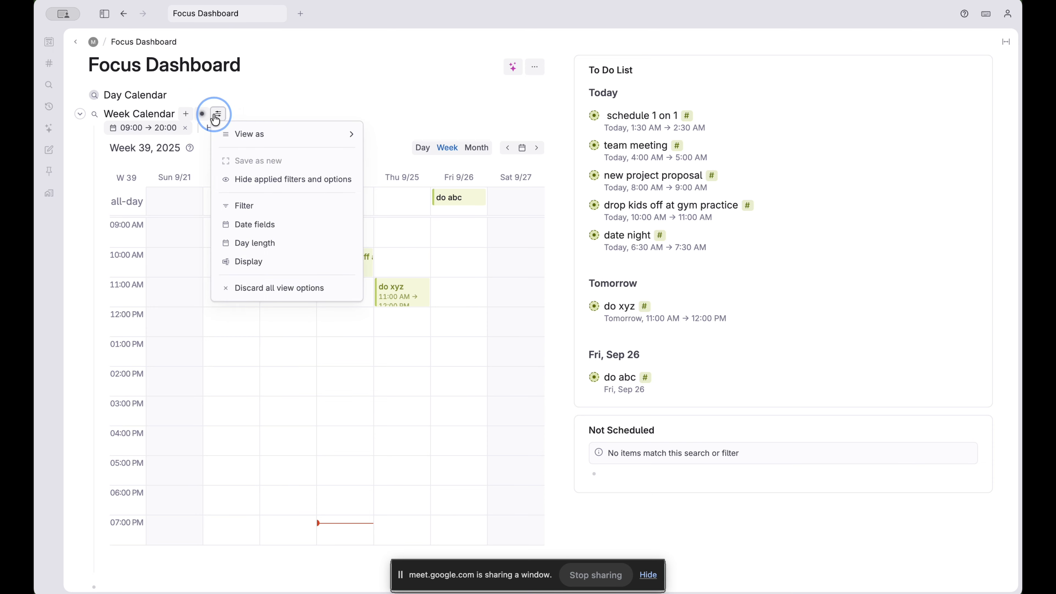
left_click(248, 244)
left_click(171, 223)
scroll(174, 228, "up", 5)
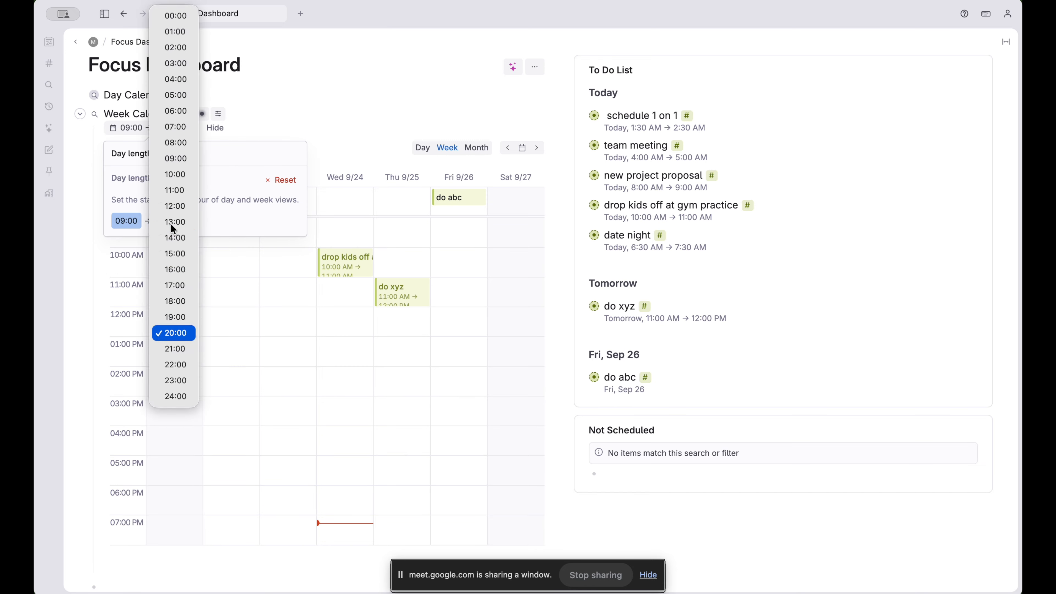
left_click(177, 13)
left_click(128, 223)
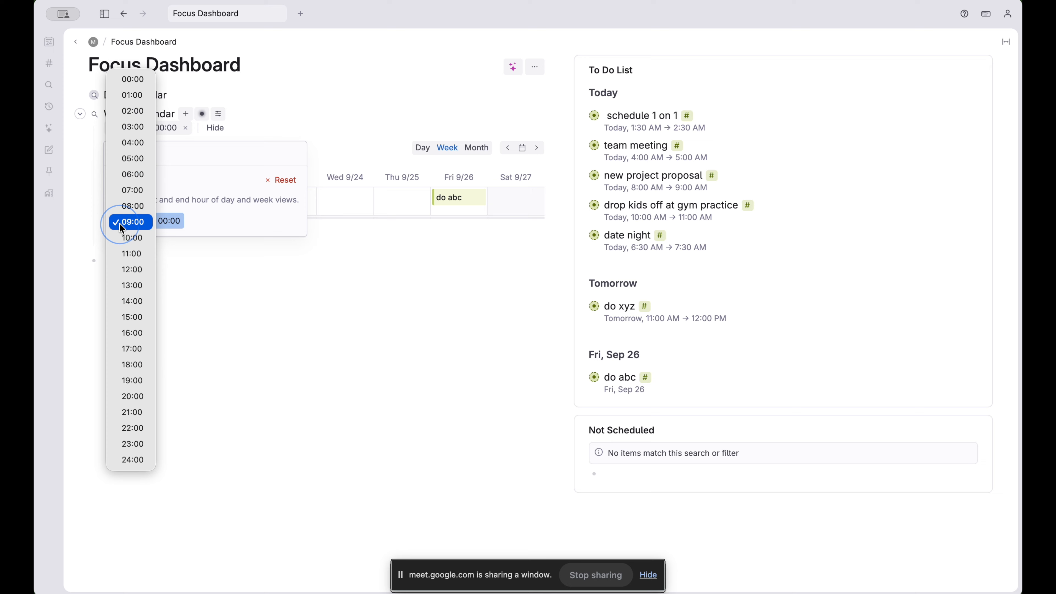
left_click(128, 79)
left_click(349, 248)
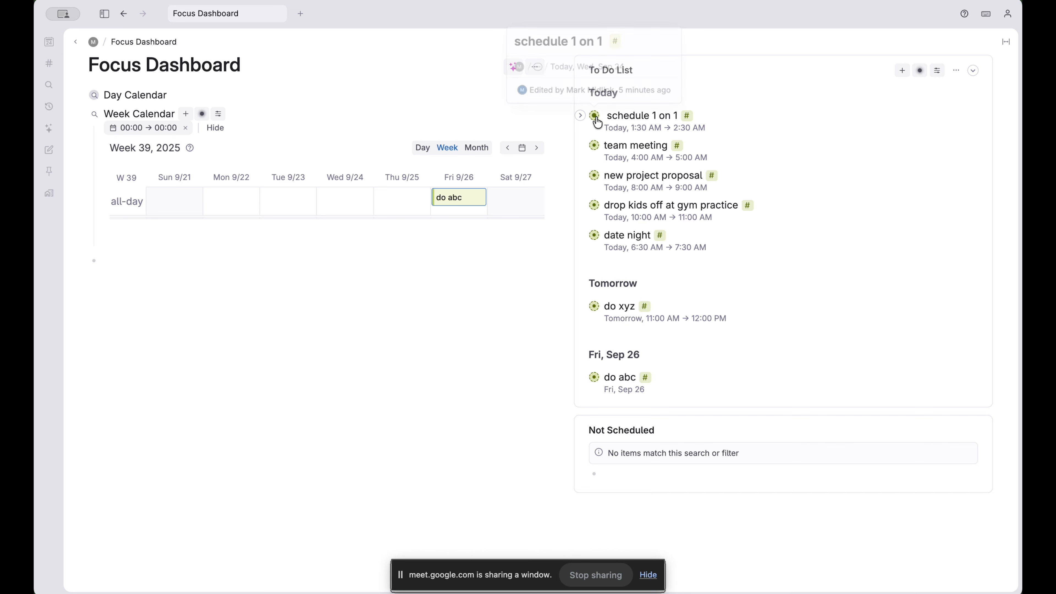
Set the Date of the "do abc" task to the whole of week W39 in September 2025
left_click(581, 377)
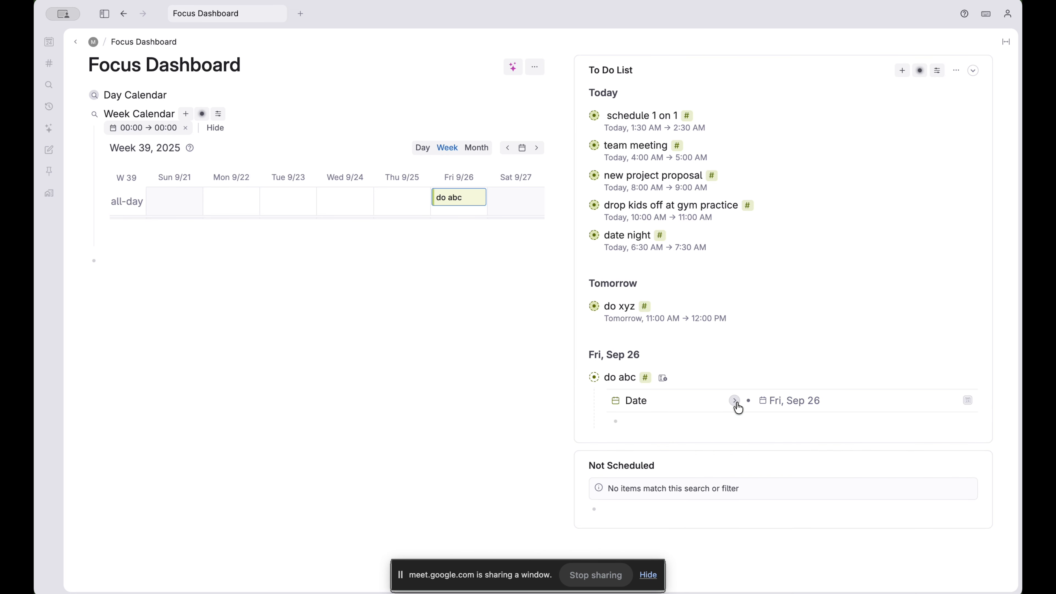
left_click(781, 402)
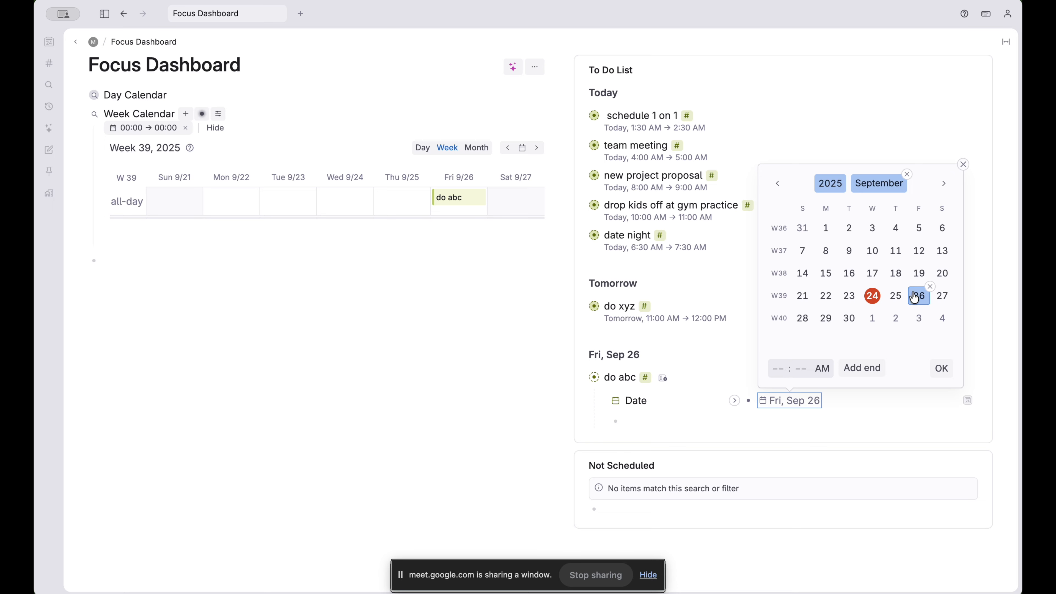
left_click(783, 297)
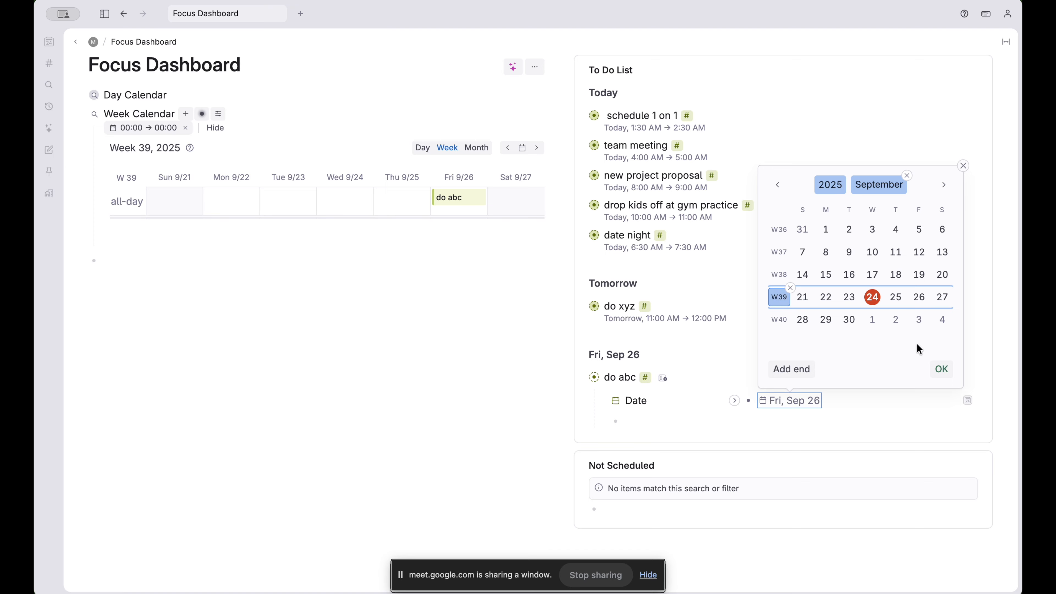
left_click(943, 370)
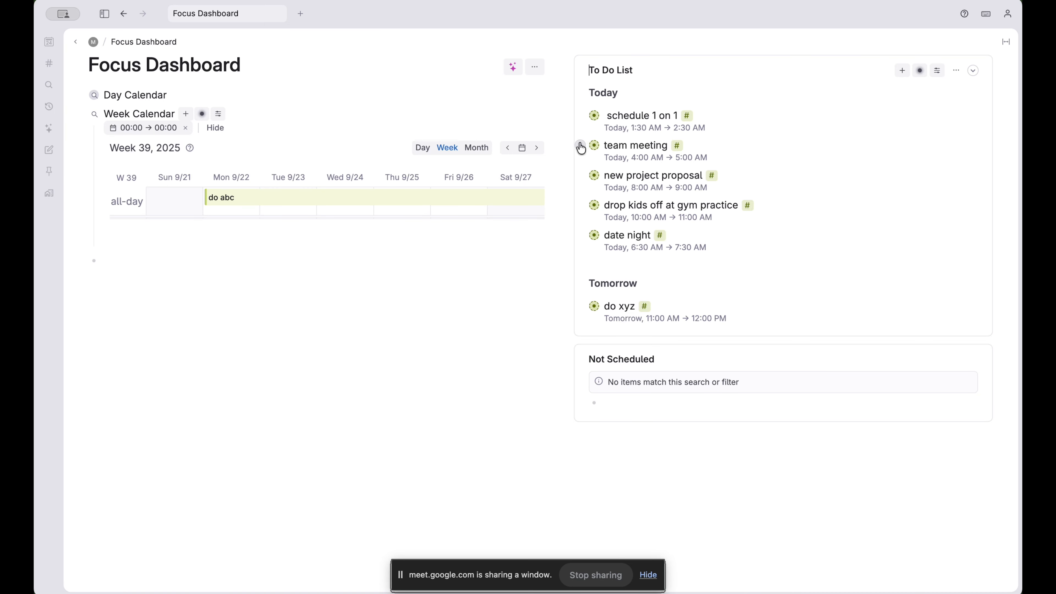
Widen the calendar area next to the related content, and leave only the Day Calendar expanded
left_click_drag(571, 123, 738, 126)
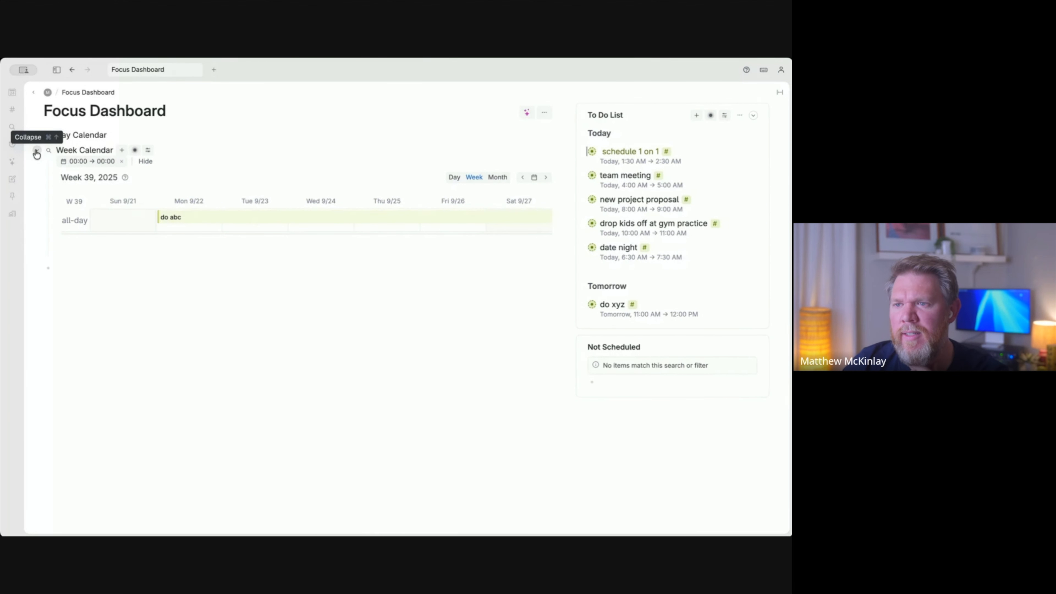
left_click(37, 134)
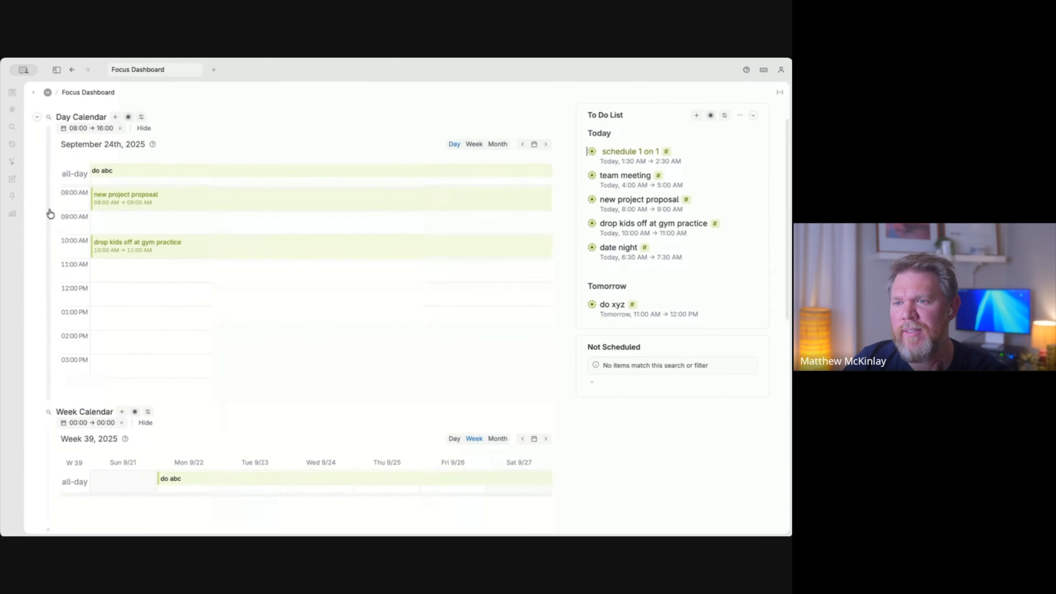
scroll(268, 307, "up", 1)
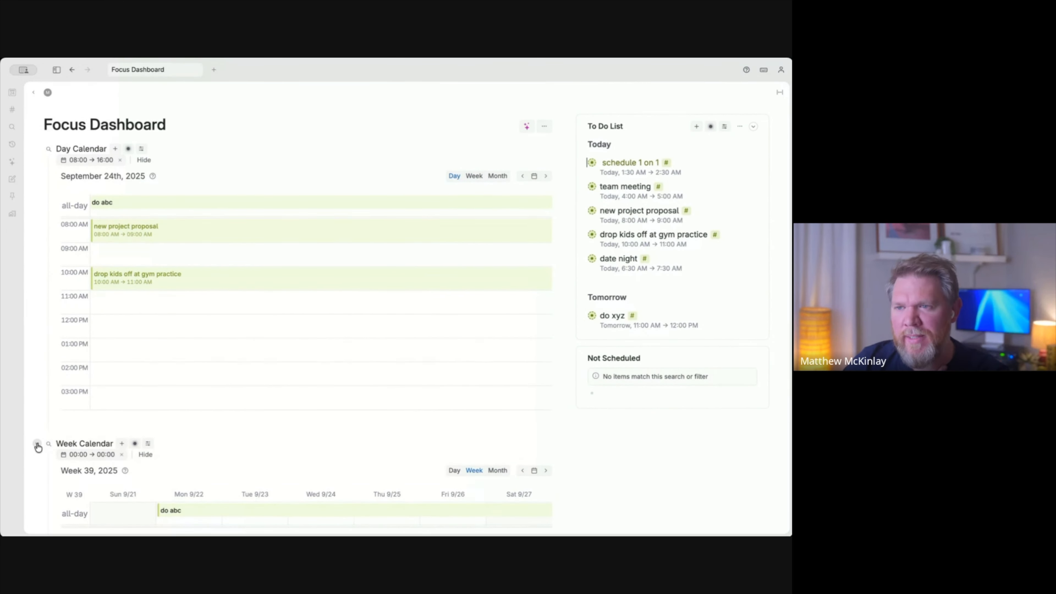
left_click(37, 444)
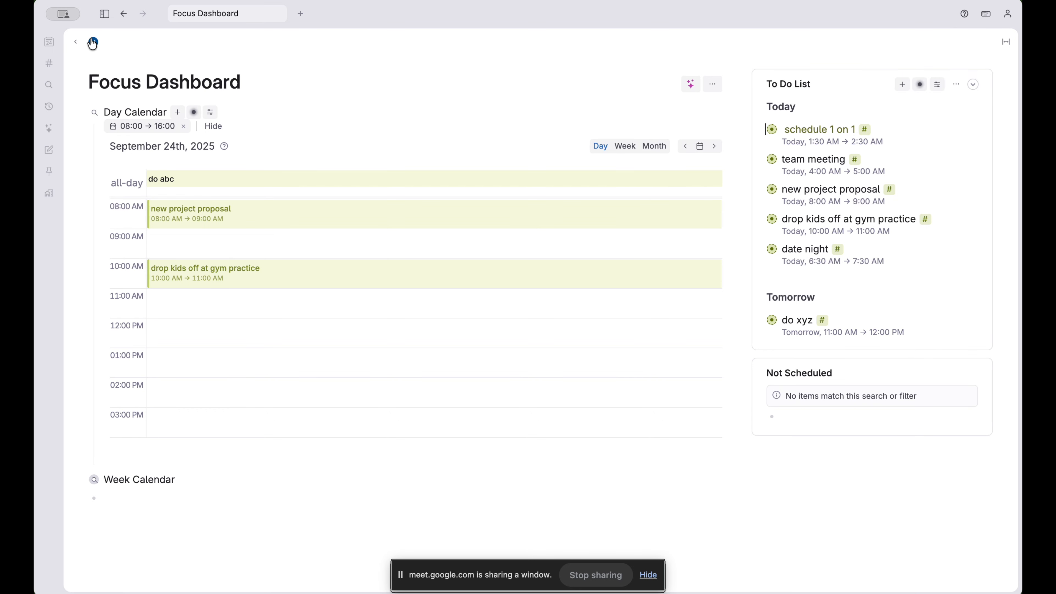
Allow content from the Tana Build Sessions workspace in the personal workspace, after briefly viewing that workspace's contents
left_click(48, 93)
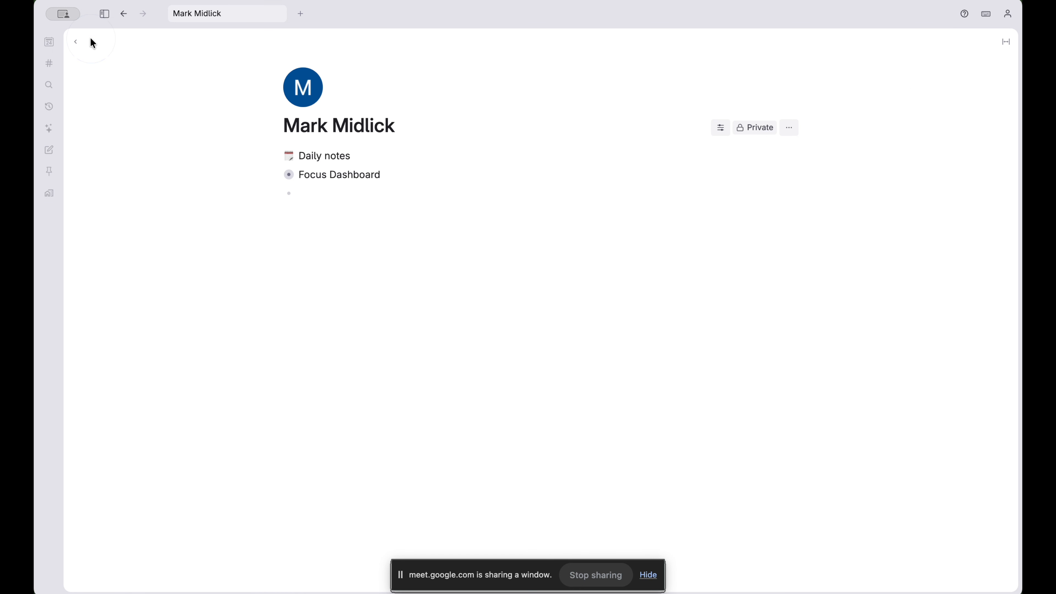
left_click(790, 128)
left_click(661, 172)
left_click(790, 130)
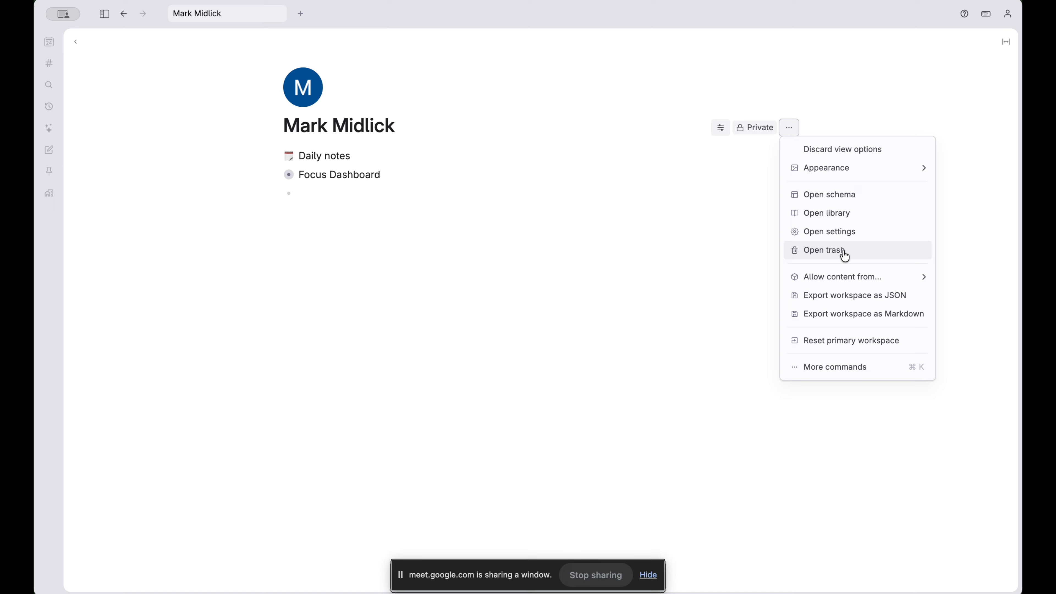
mouse_move(833, 279)
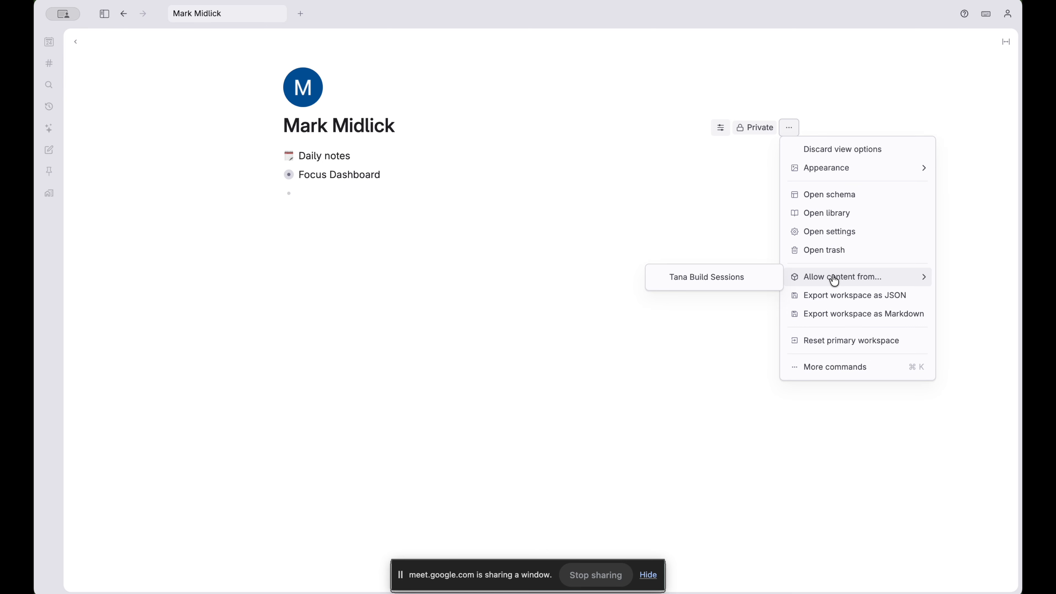
left_click(104, 14)
left_click(43, 264)
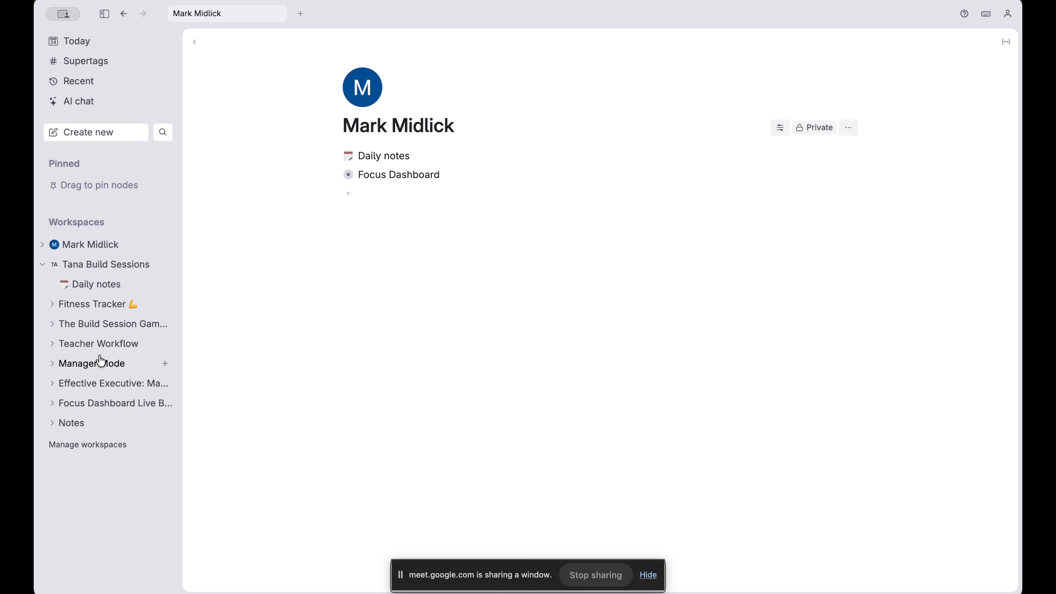
left_click(42, 266)
left_click(856, 134)
mouse_move(910, 274)
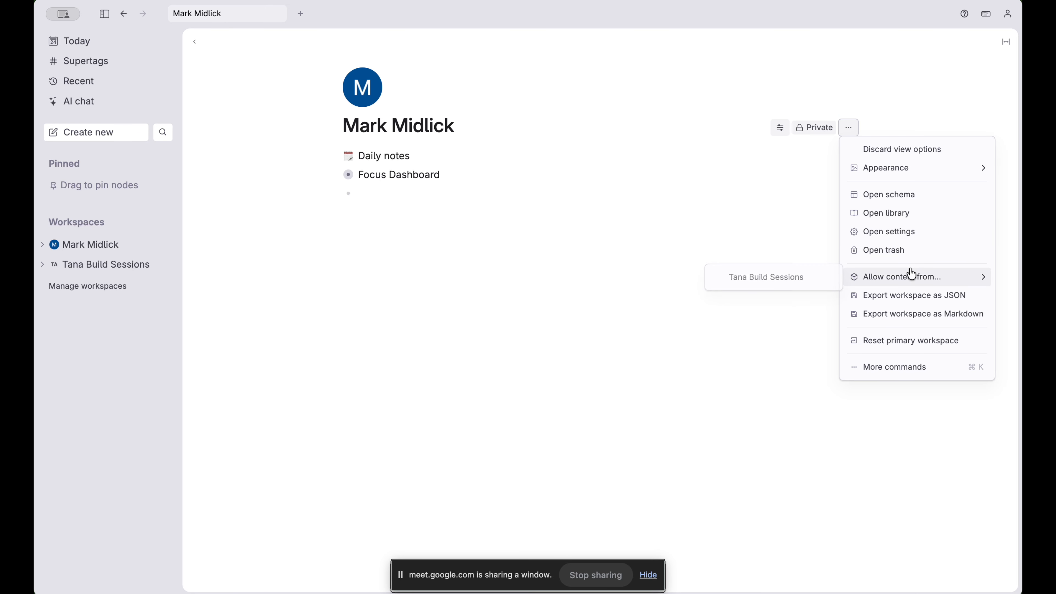
left_click(795, 283)
Insert a reference to the "task FD" supertag below Focus Dashboard on the personal workspace's home page
left_click(417, 203)
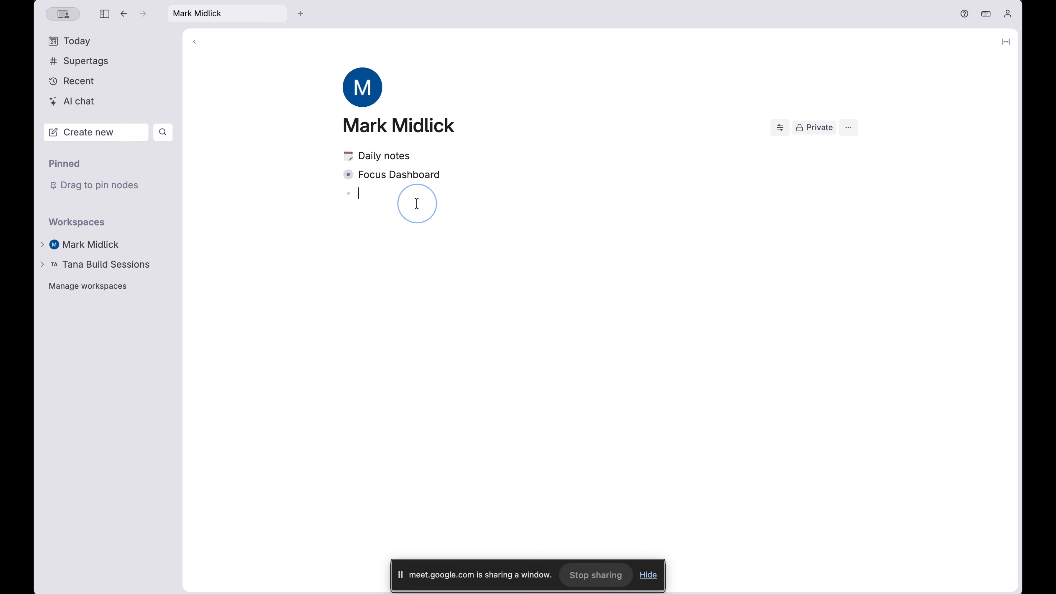
type("@task")
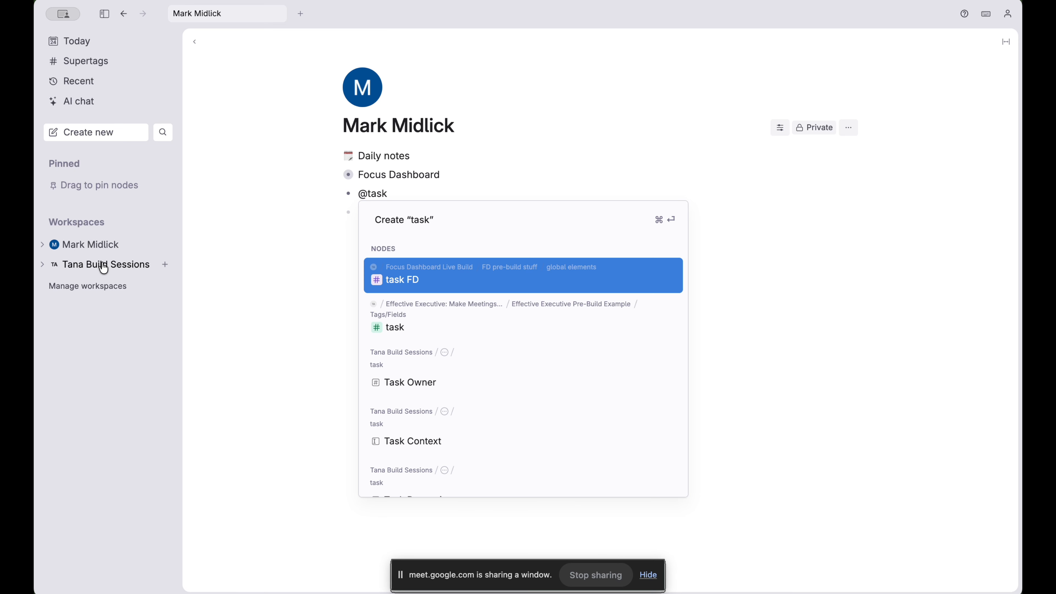
left_click(441, 289)
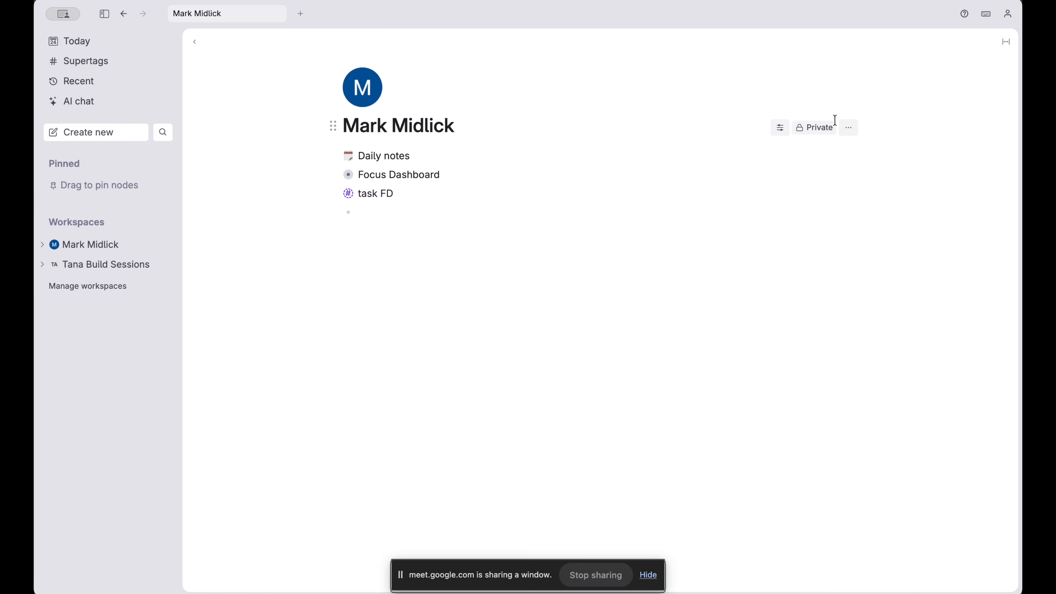
Check which workspaces the personal workspace allows content from
left_click(848, 127)
mouse_move(865, 277)
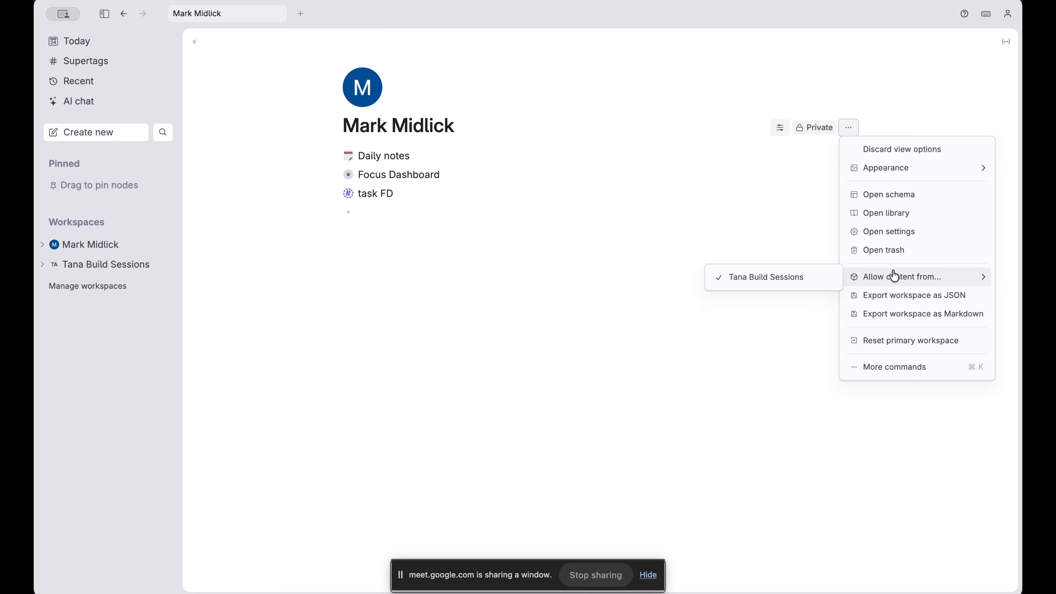
left_click(543, 239)
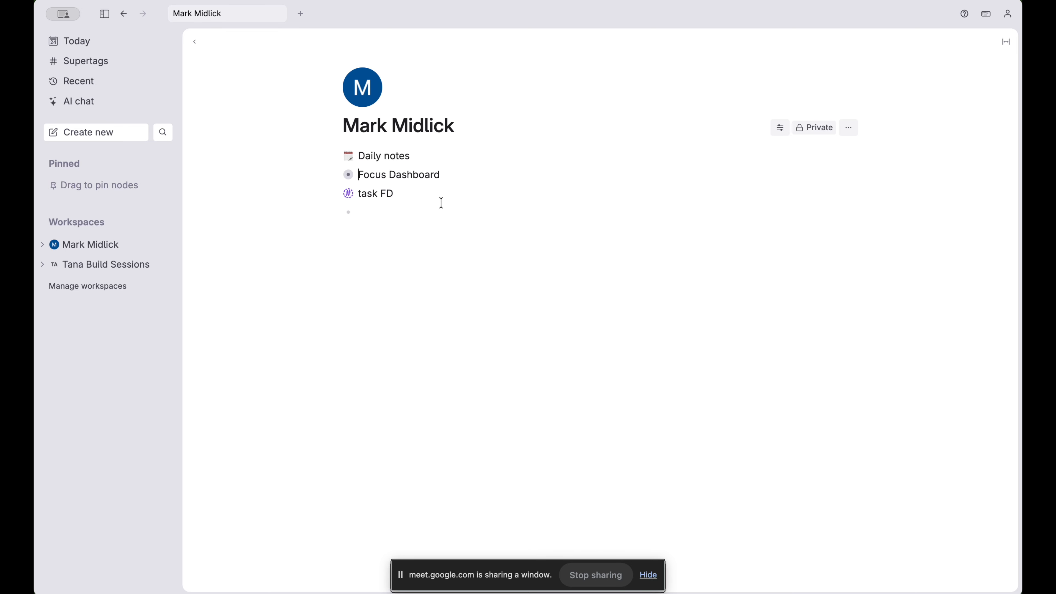
Delete the "task FD" reference from the personal workspace's home page
left_click(413, 199)
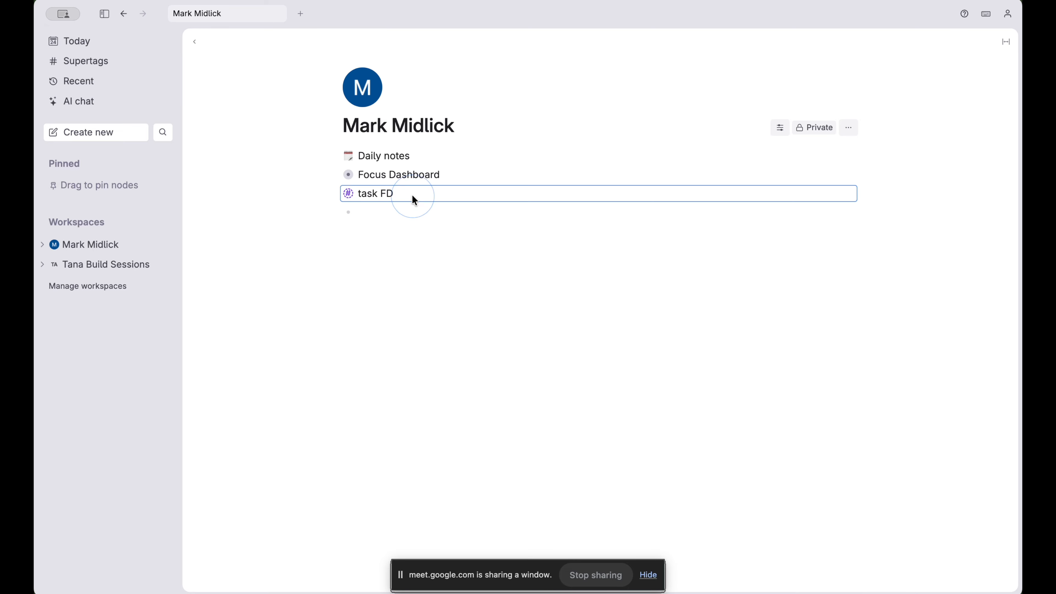
left_click(398, 213)
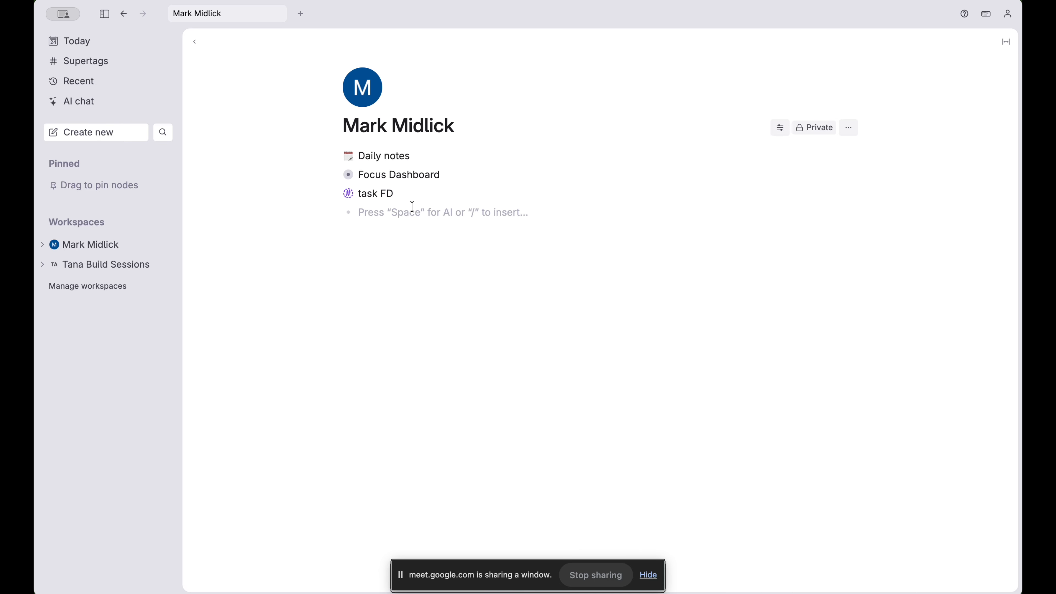
left_click_drag(410, 207, 323, 196)
key("BackSpace")
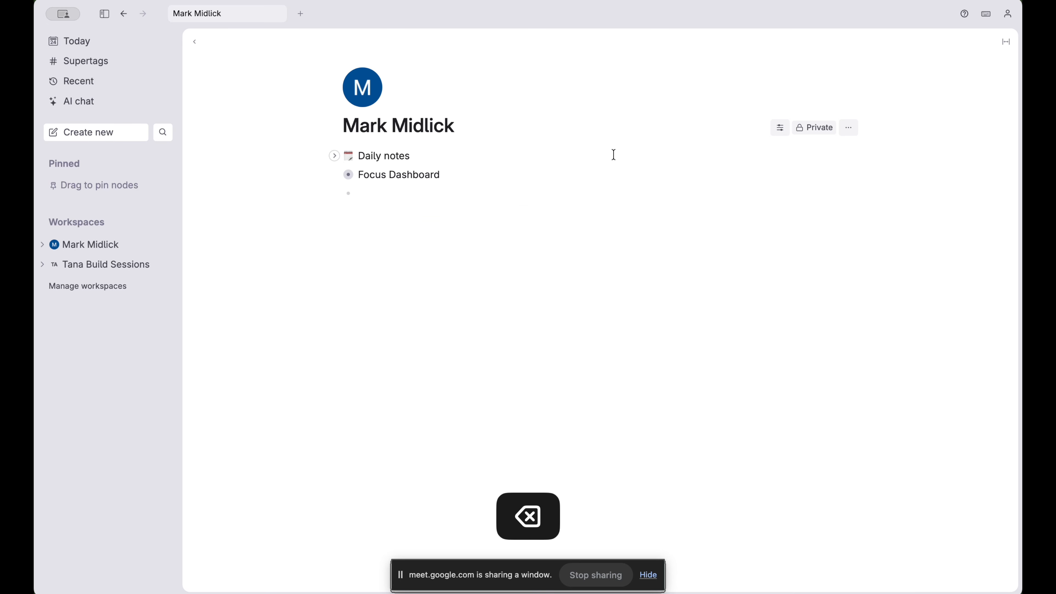
left_click(393, 221)
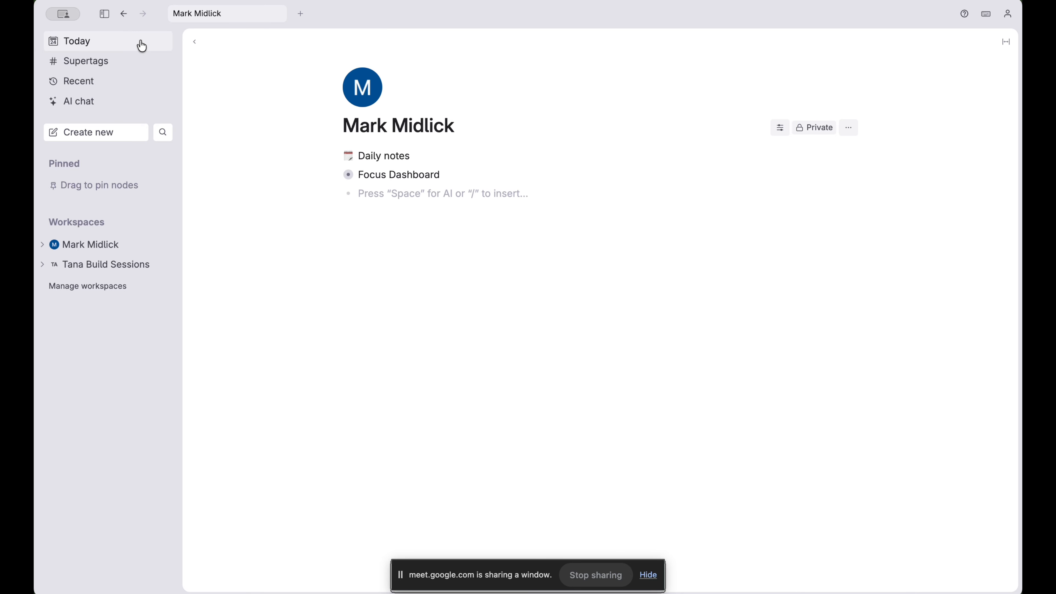
Reopen the Focus Dashboard page and collapse the sidebar
left_click(350, 181)
left_click(104, 13)
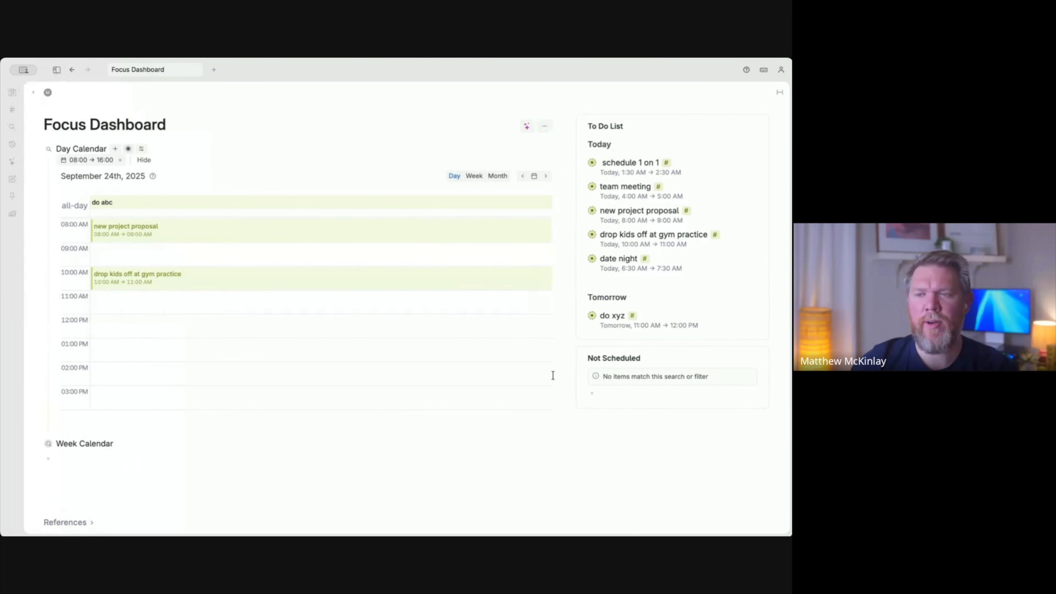
left_click(569, 334)
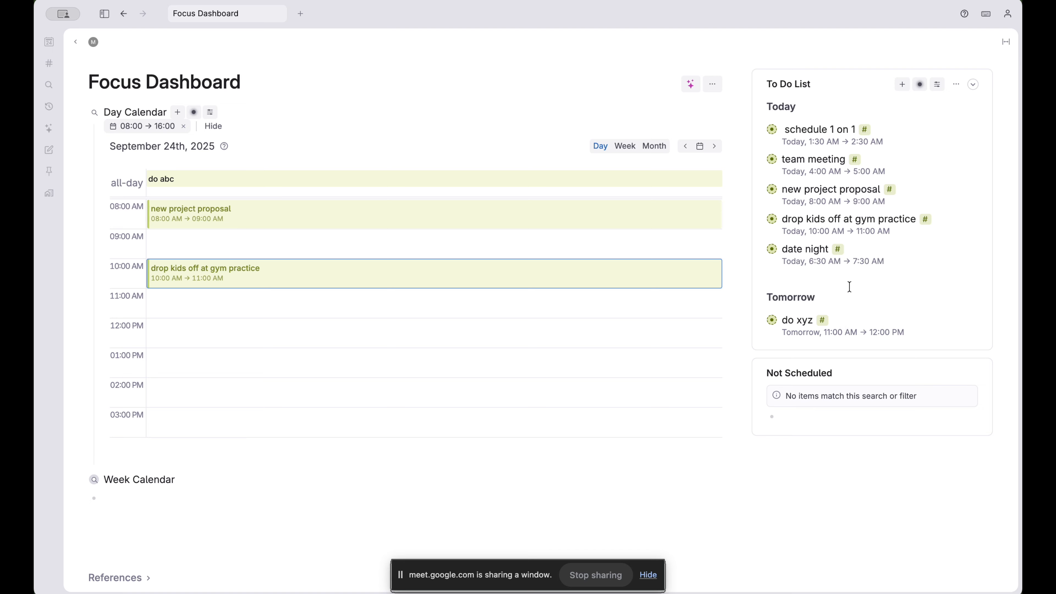
Expand the "schedule 1 on 1" task in the To Do List and add a new field named "Area" below its Date
left_click(759, 129)
left_click(845, 213)
type(">Area")
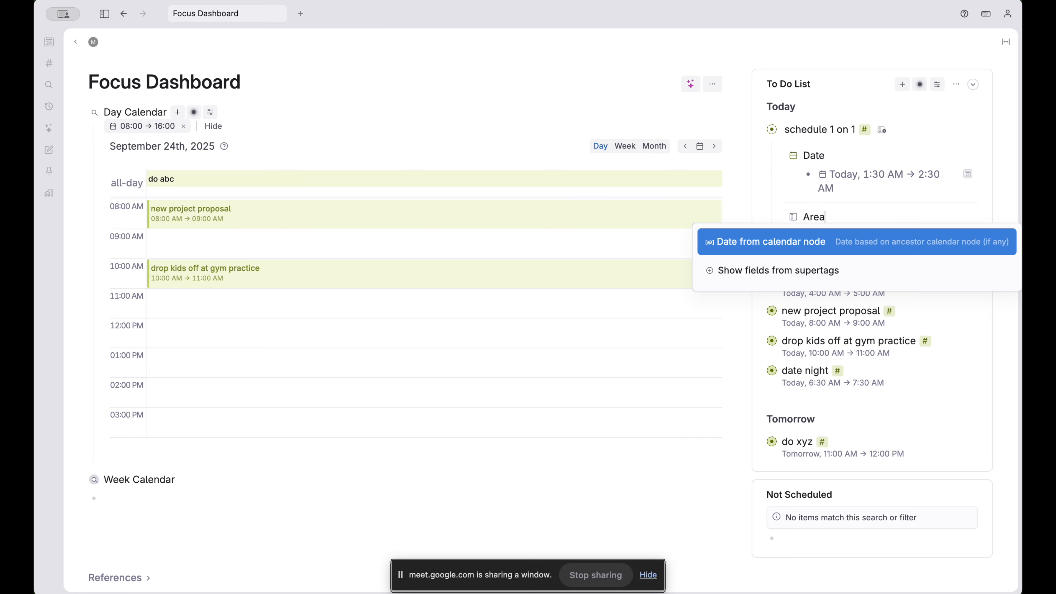
left_click(792, 268)
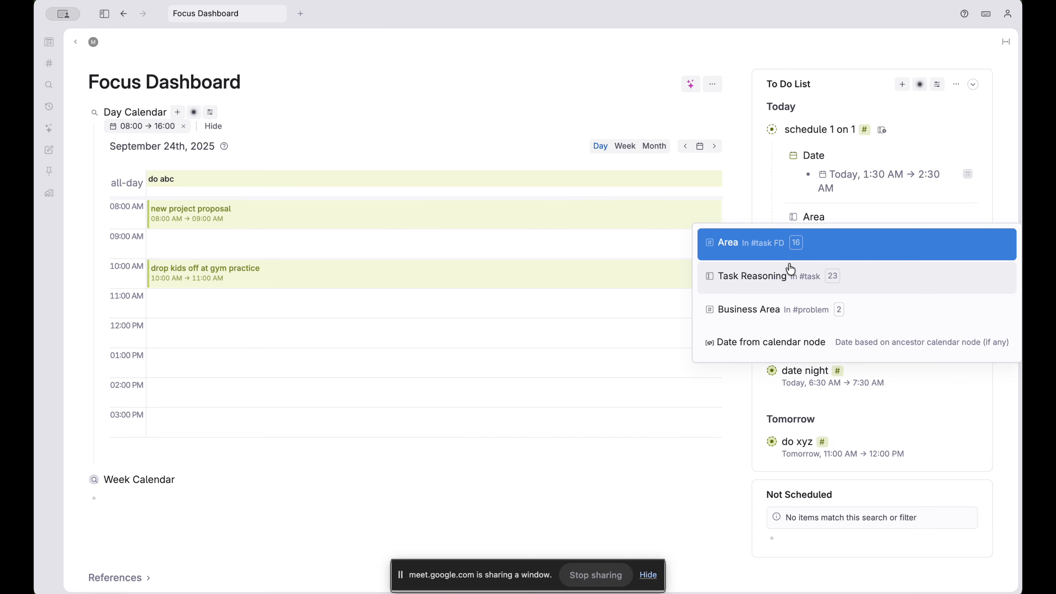
left_click(845, 210)
key("Escape")
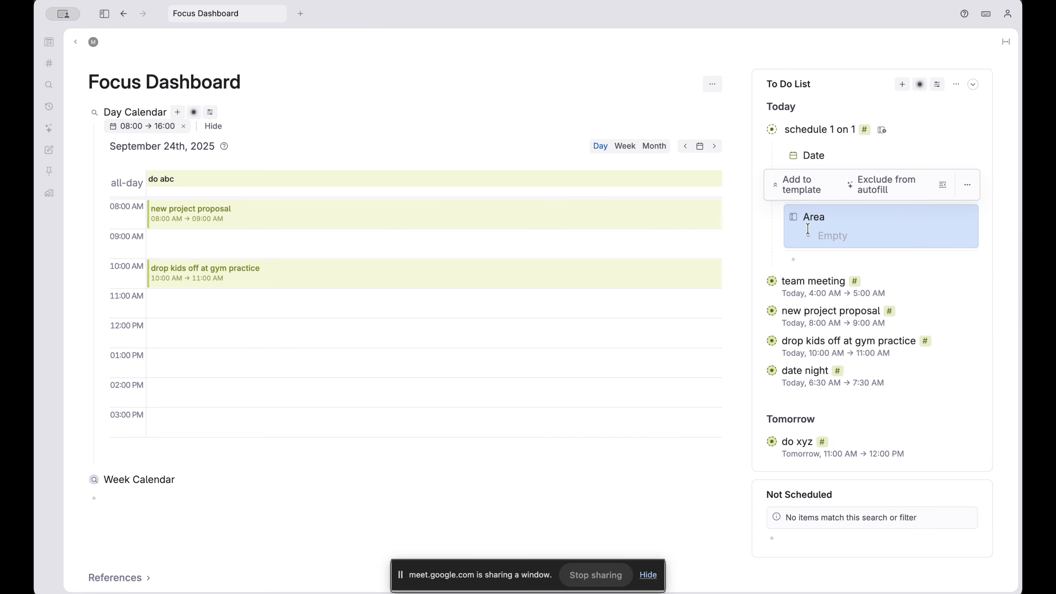
Stop allowing content from Tana Build Sessions in the personal workspace, and return to the Focus Dashboard
left_click(95, 41)
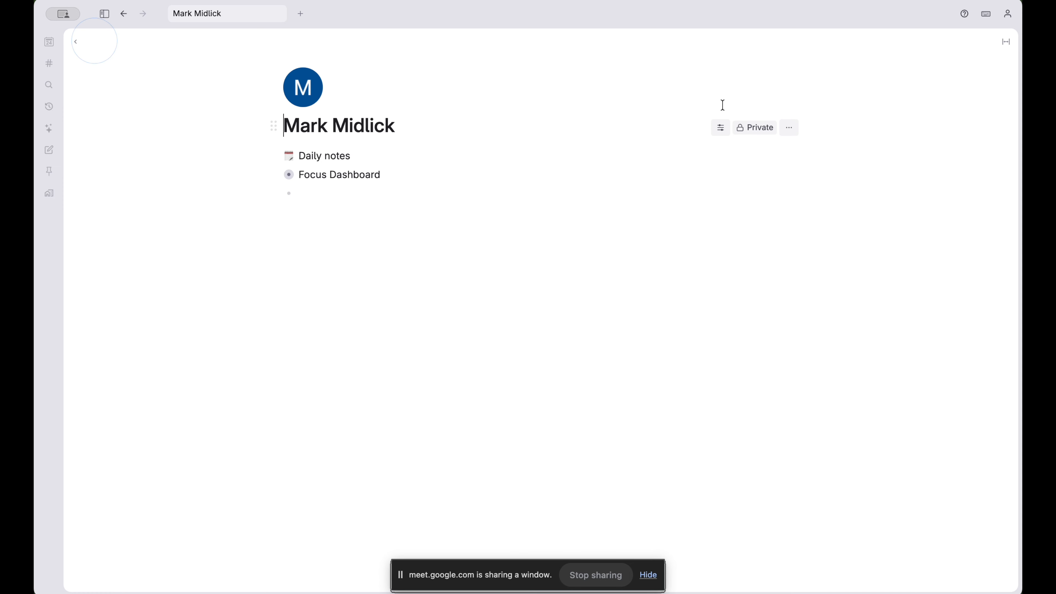
left_click(790, 128)
mouse_move(842, 278)
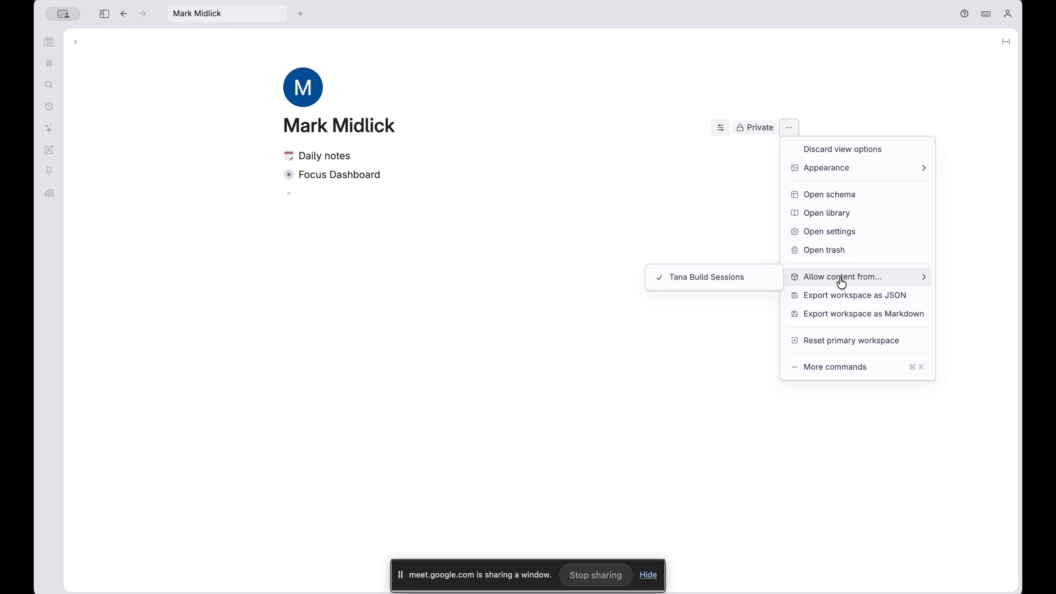
left_click(745, 286)
left_click(290, 176)
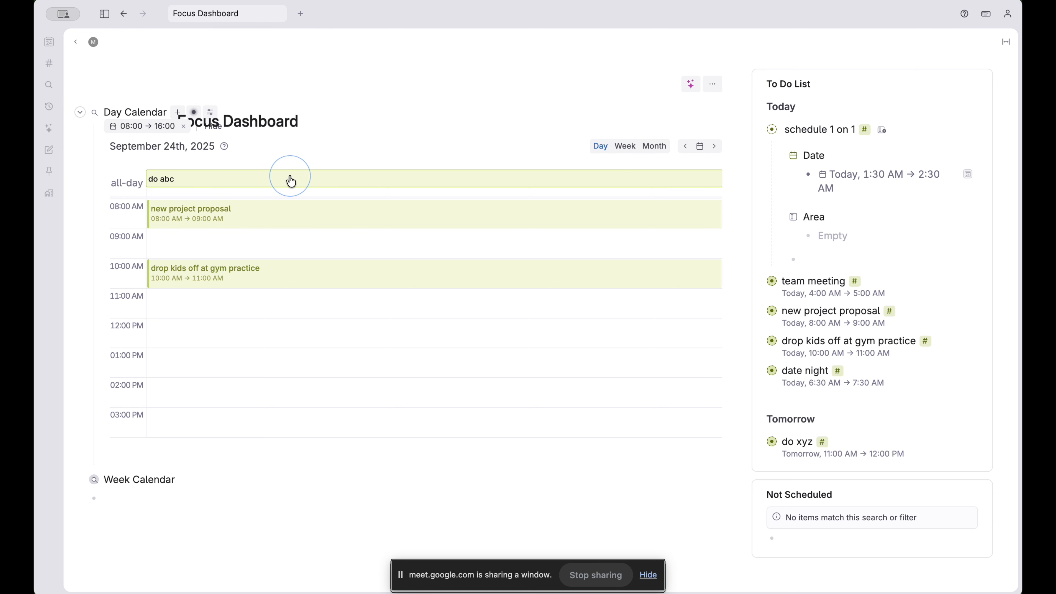
Open the Area field's configuration and set its field type to "Options from supertag"
left_click(793, 216)
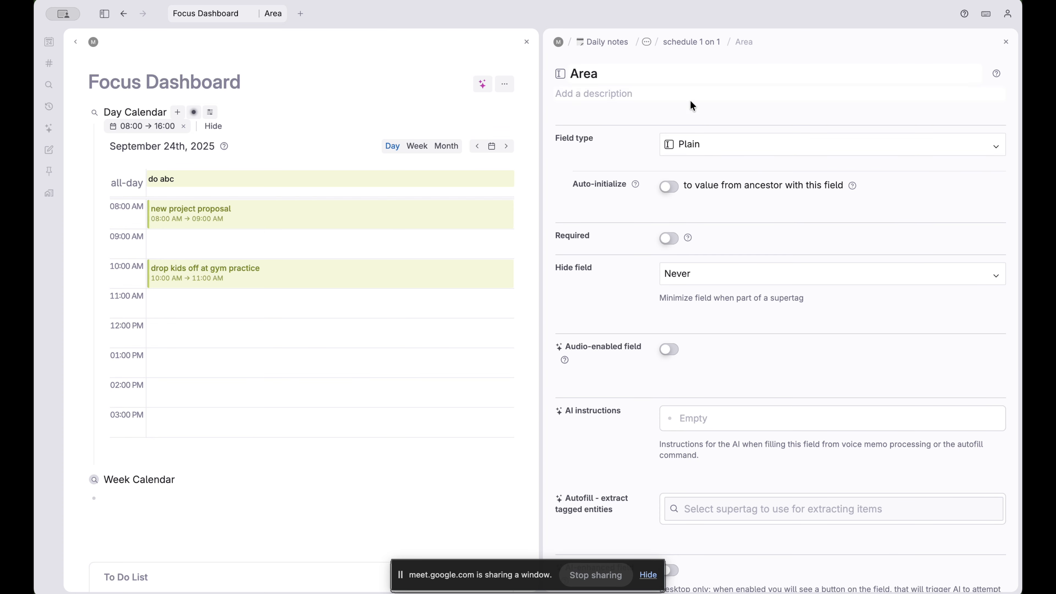
left_click(703, 147)
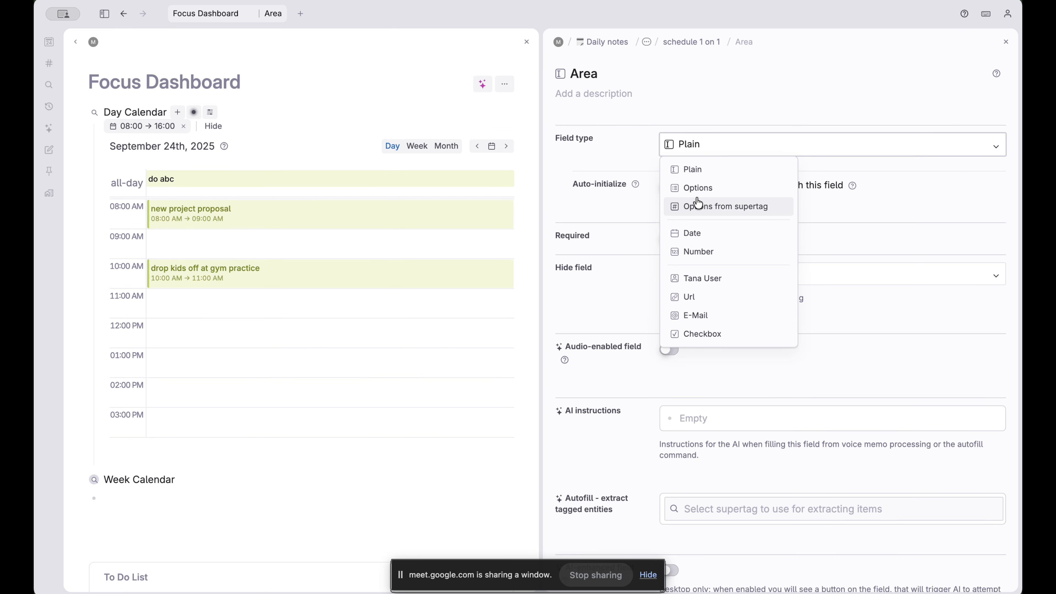
left_click(703, 207)
Add a search node below the Week Calendar that finds nodes tagged with a new "area" supertag
scroll(421, 270, "down", 3)
left_click(125, 382)
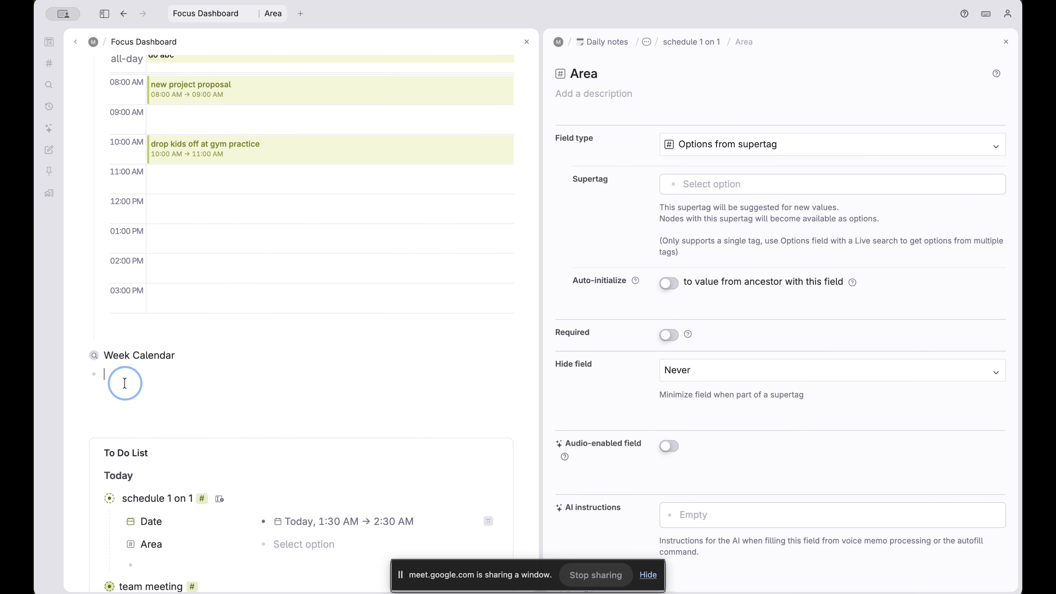
type("?")
key("Return")
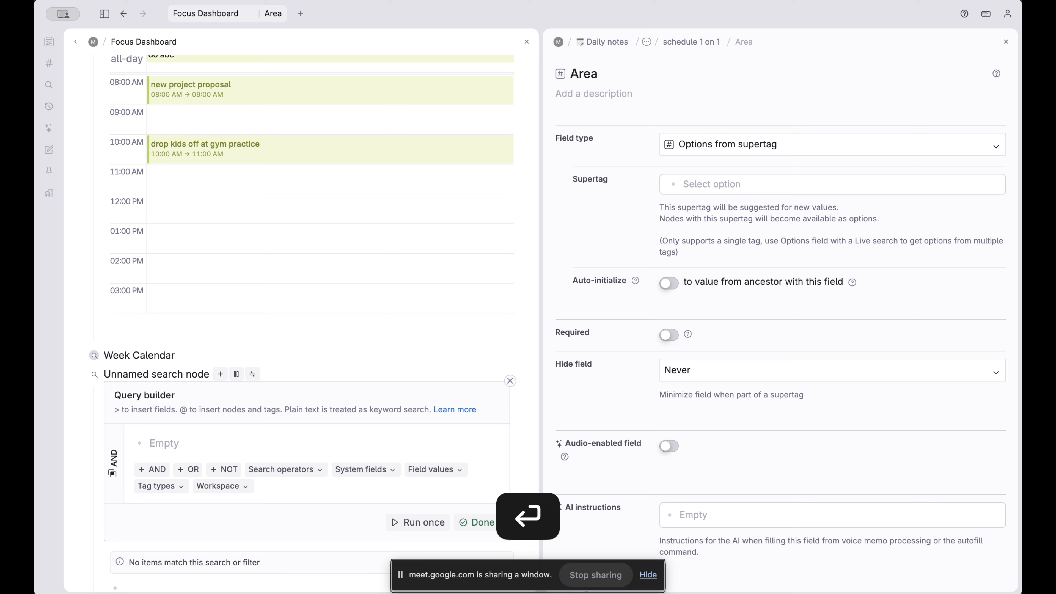
type("#area")
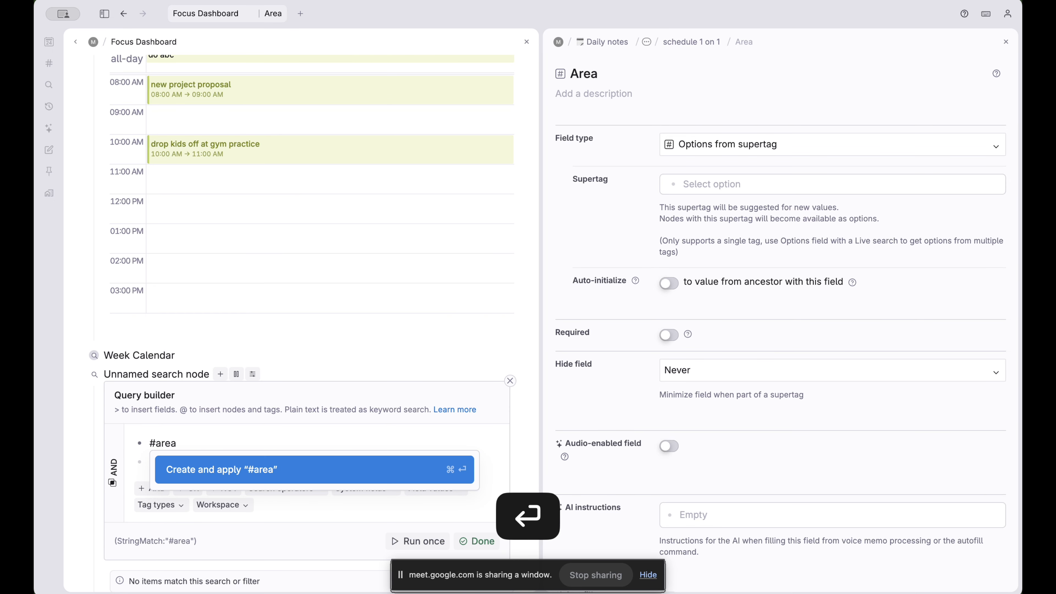
key("Return")
Name the new search node "Areas"
double_click(155, 372)
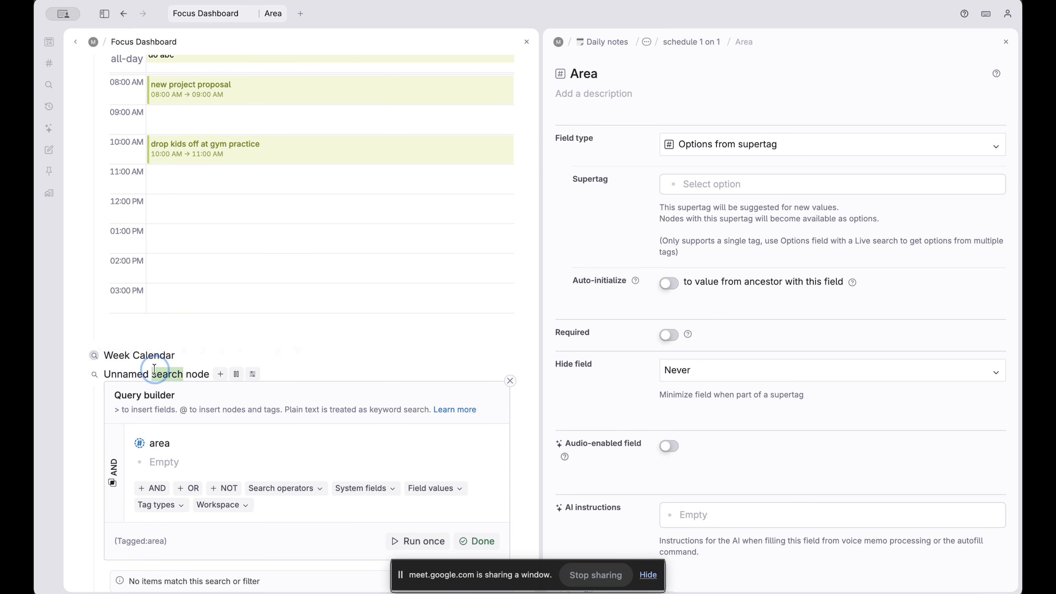
triple_click(154, 373)
type("Ar")
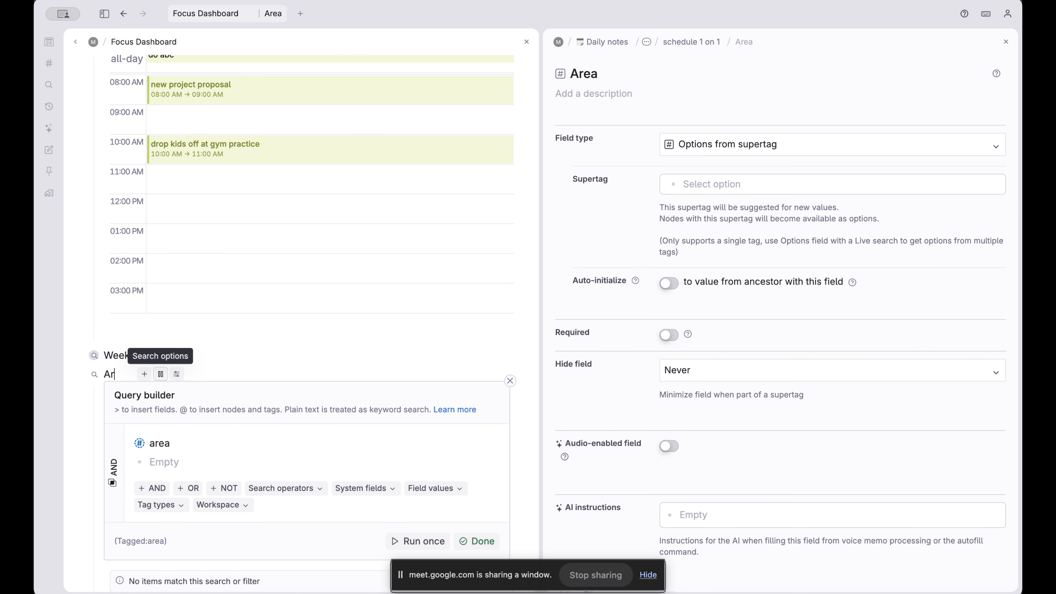
type("eas")
scroll(360, 354, "down", 1)
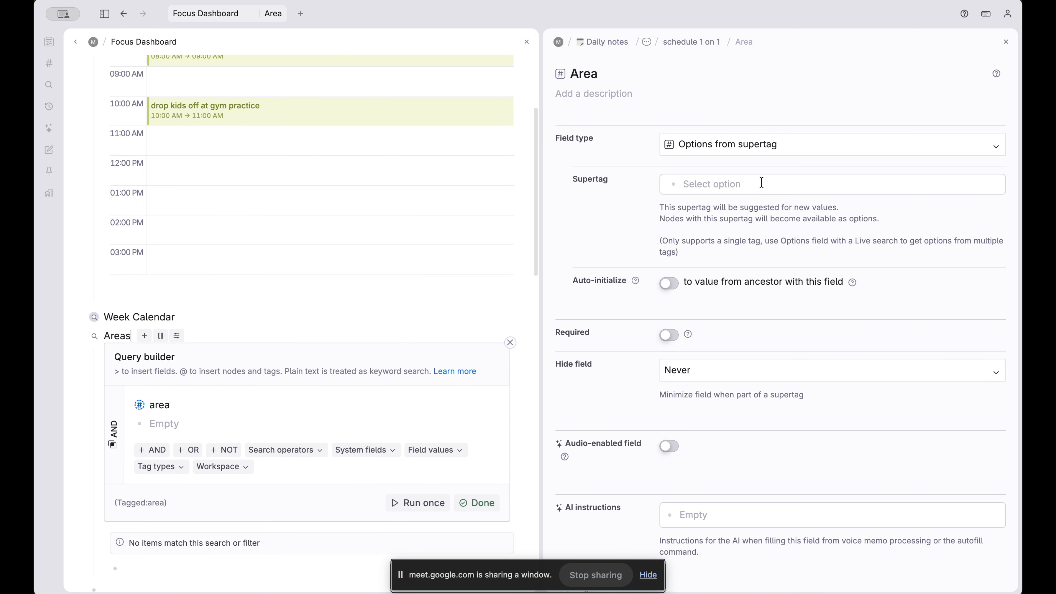
Set the Area field's source supertag to "area", auto-initialize it to the ancestor with this supertag, and close the configuration
left_click(725, 188)
left_click(727, 291)
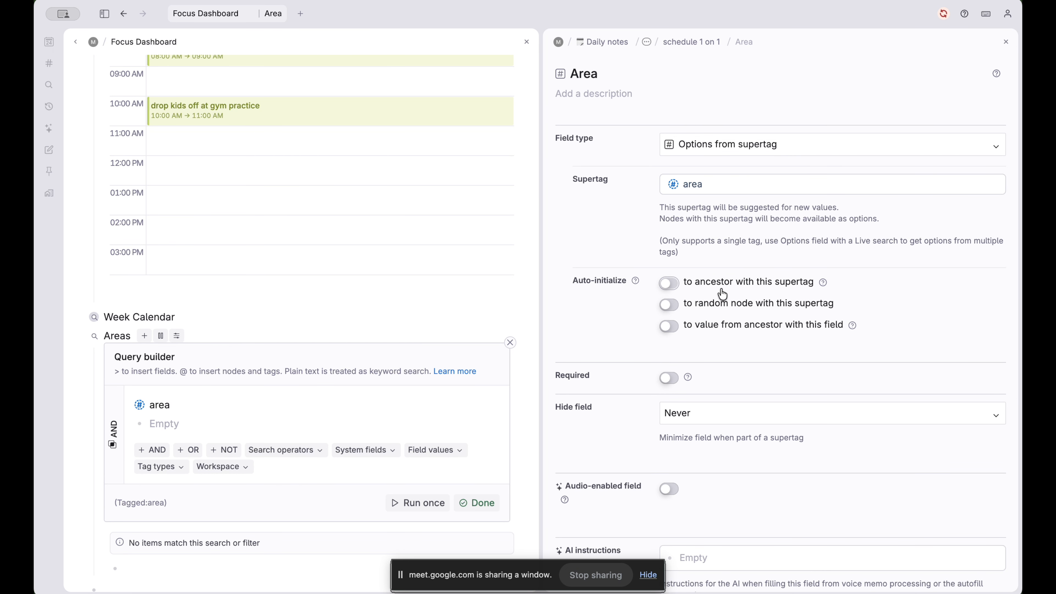
left_click(669, 284)
left_click(1006, 44)
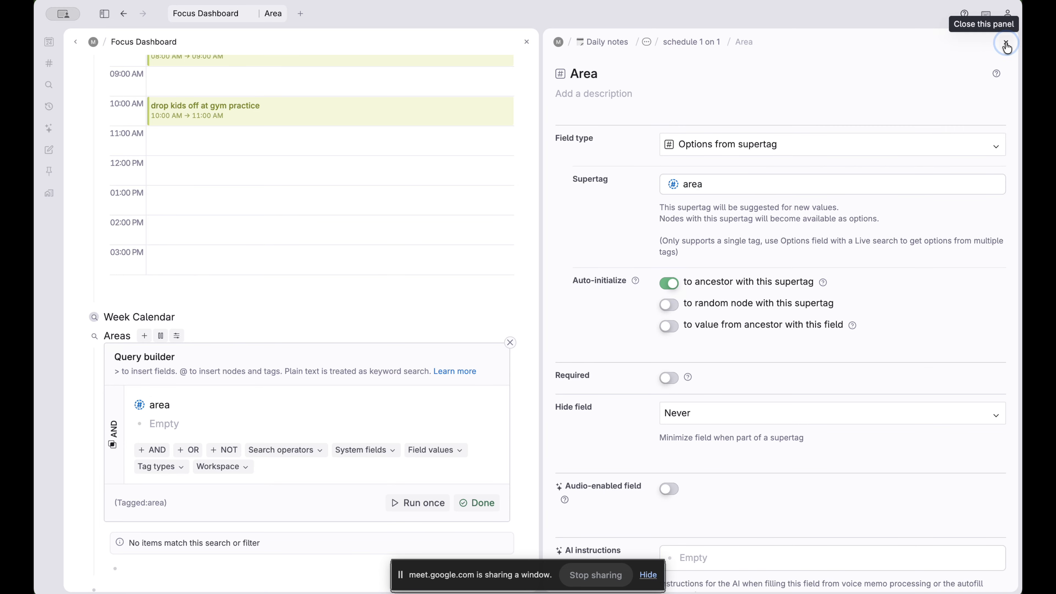
Add a node named "Product" with the area supertag under the Areas search node
scroll(415, 278, "down", 4)
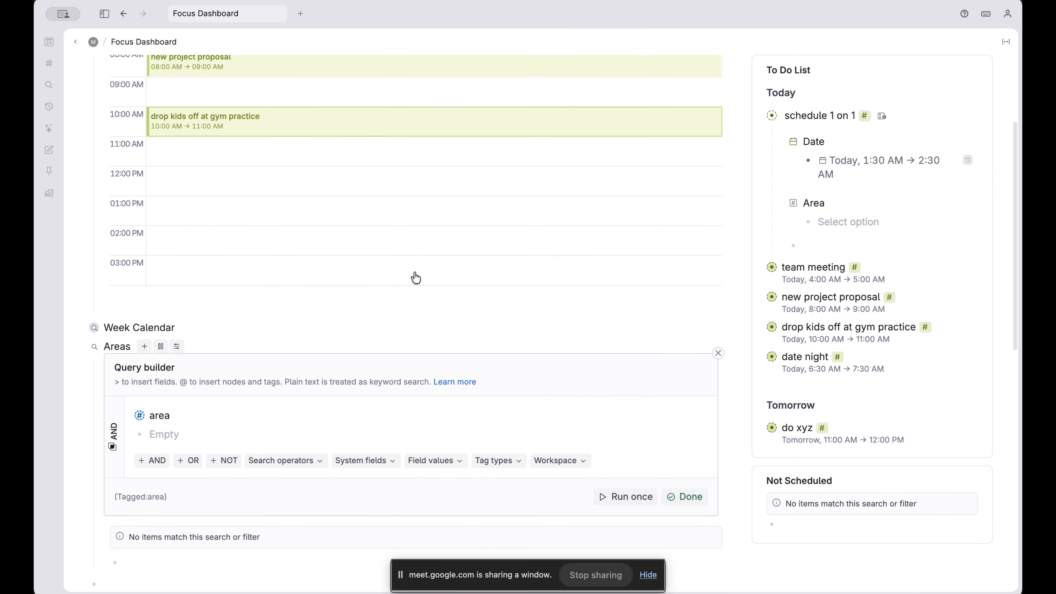
scroll(416, 277, "down", 3)
left_click(187, 451)
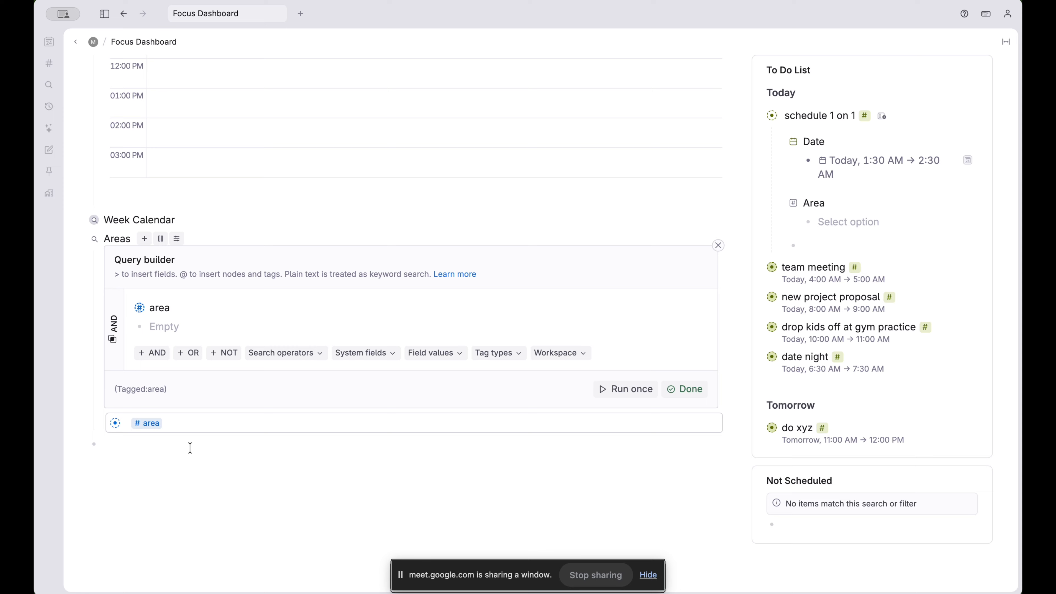
type("Prd")
key("BackSpace")
type("odcut")
key("BackSpace")
key("BackSpace")
key("BackSpace")
type("uct")
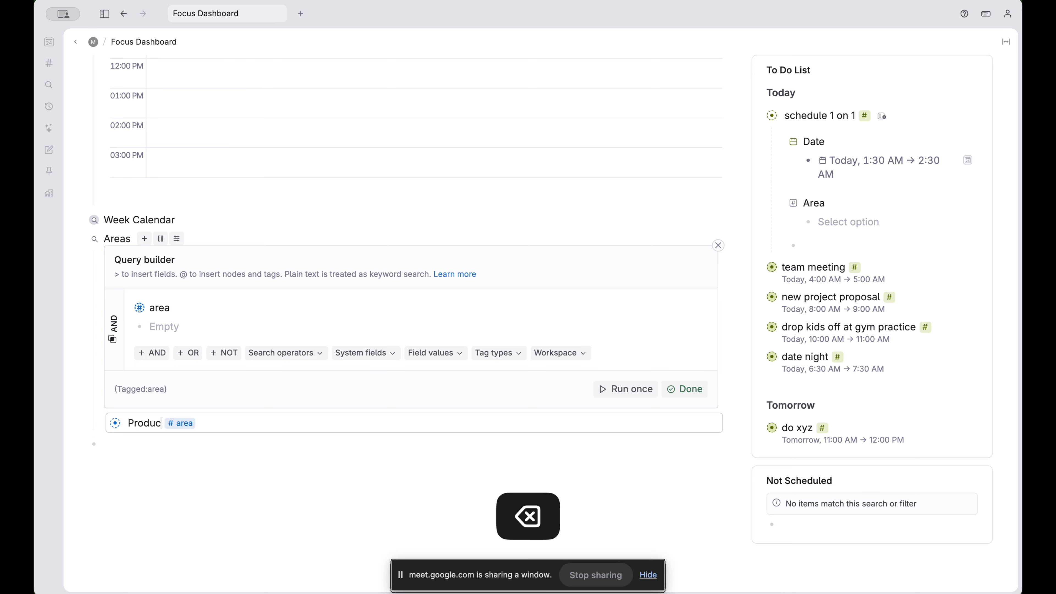
key("Right")
key("Return")
key("Right")
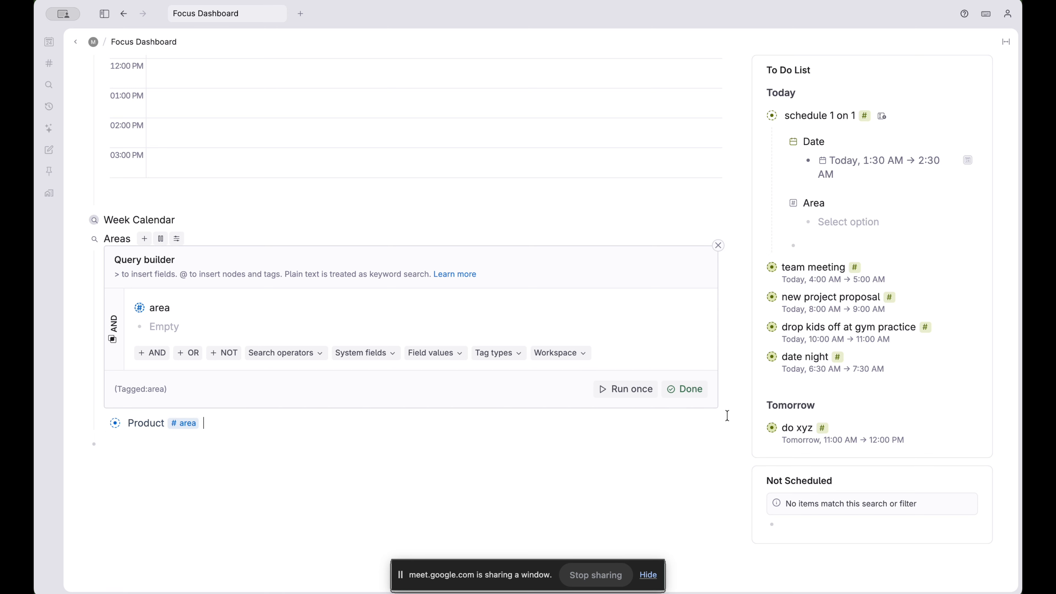
Add the area nodes "Sales" and "Marketing" under Areas, placing Marketing between Product and Sales
key("Return")
type("Sales # area")
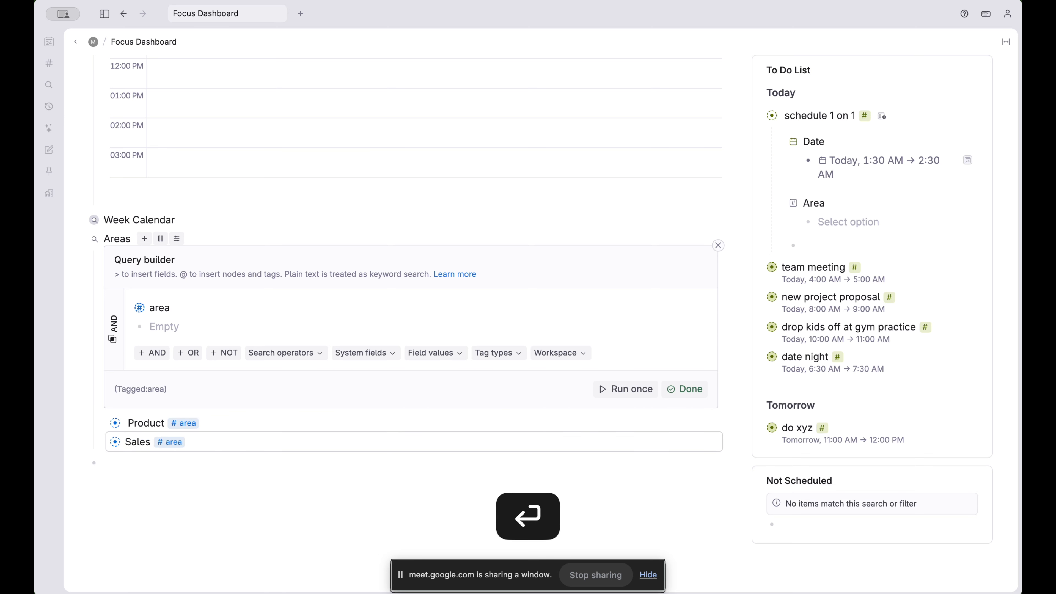
key("Left")
key("Left")
key("Left")
key("Left")
key("Left")
key("Left")
key("Return")
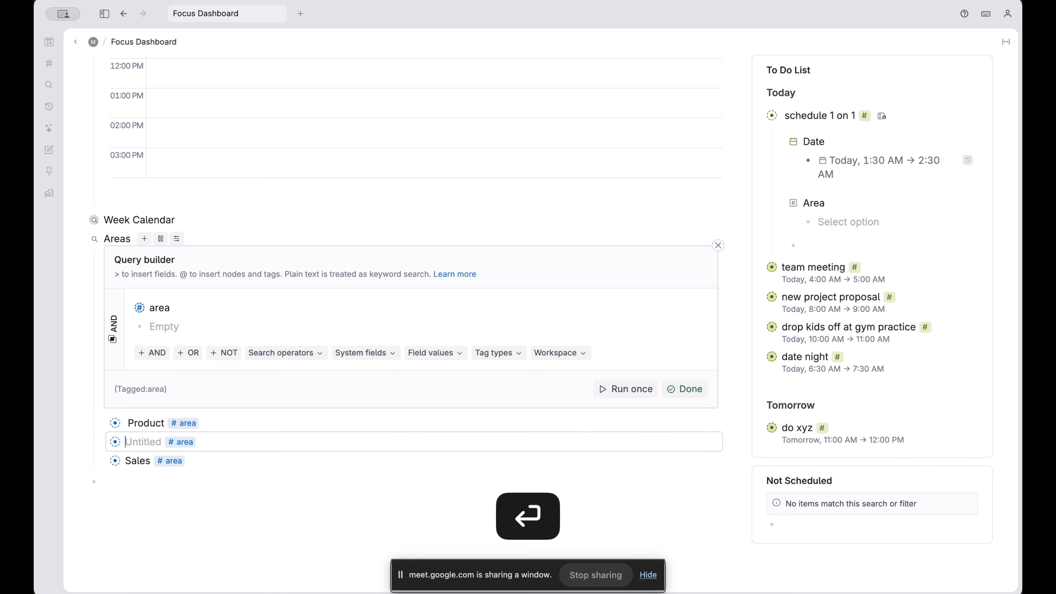
type("Market")
type("ign")
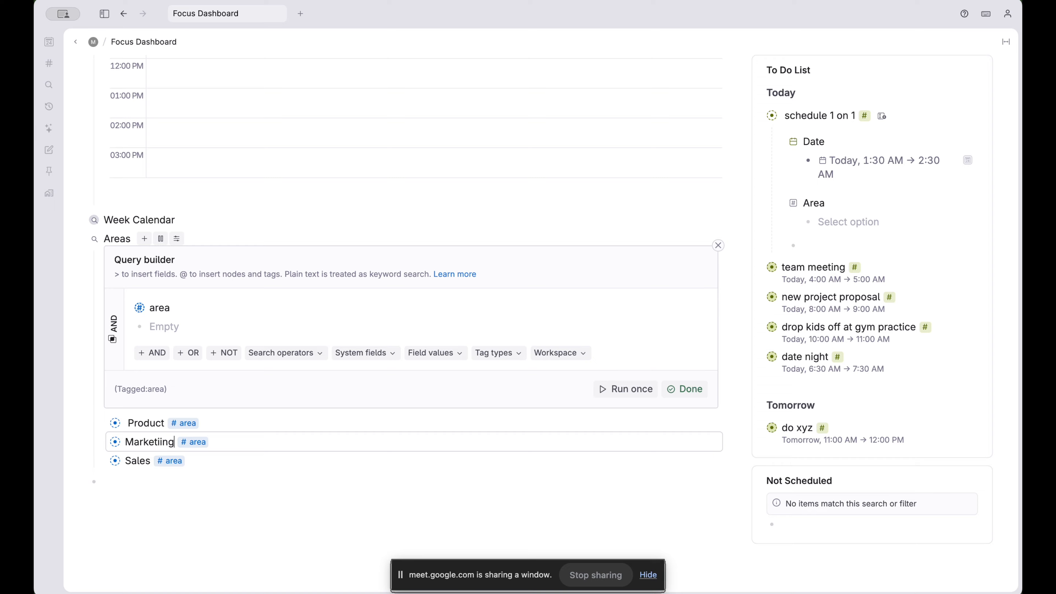
key("BackSpace")
key("BackSpace")
type("ng")
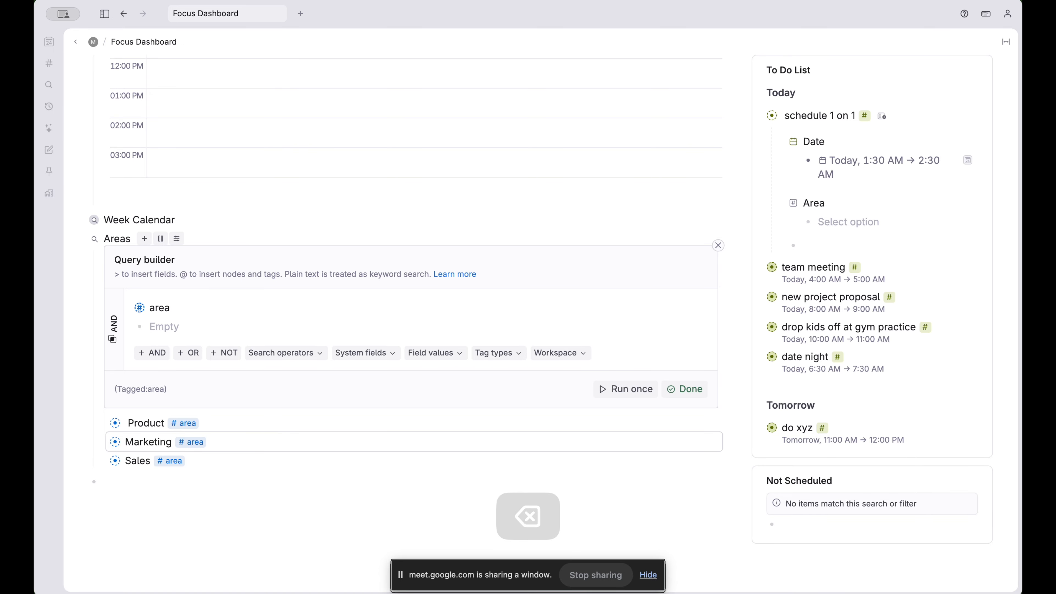
Add a "Family" area node below Sales, then run the Areas query and close its query builder
left_click(214, 460)
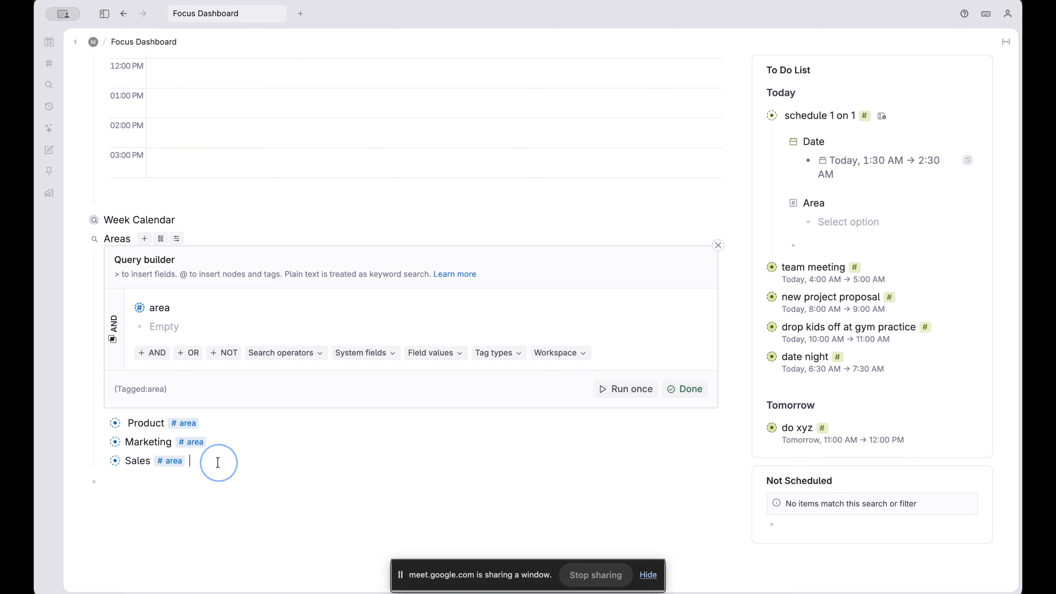
key("Return")
type("Family")
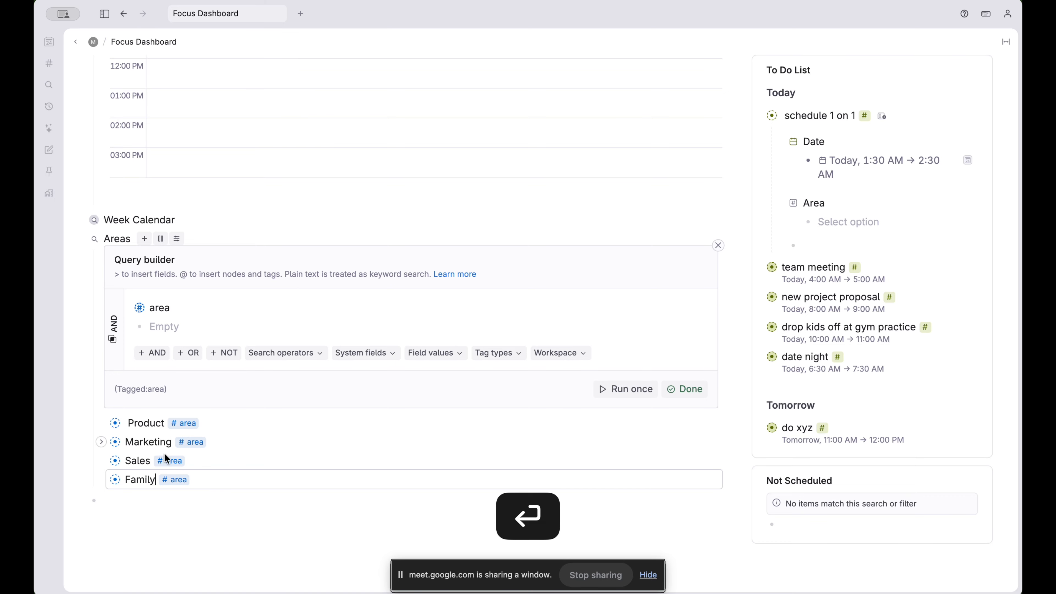
left_click(648, 394)
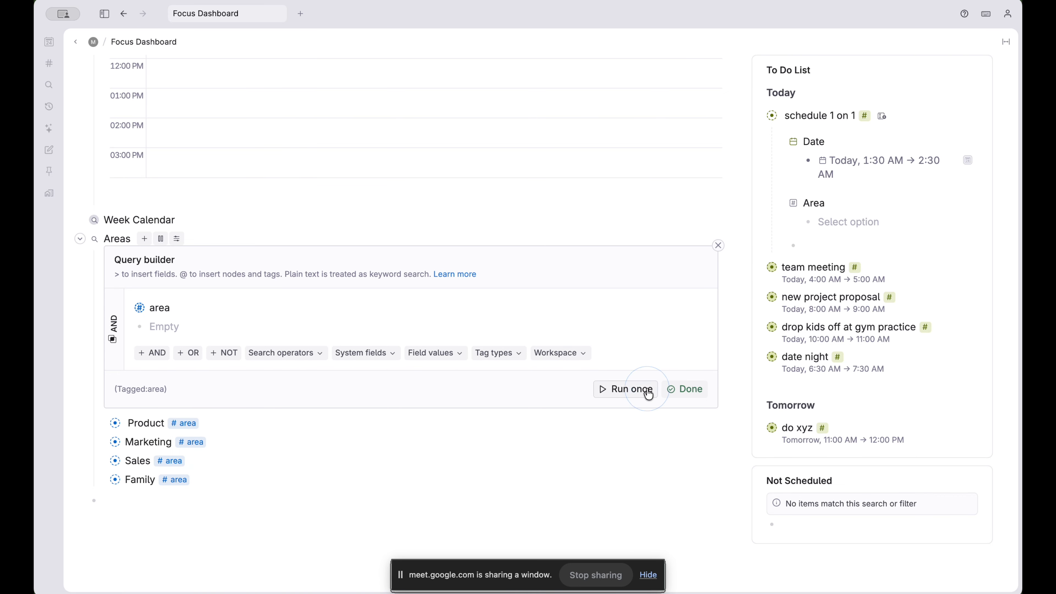
left_click(687, 390)
scroll(578, 360, "up", 3)
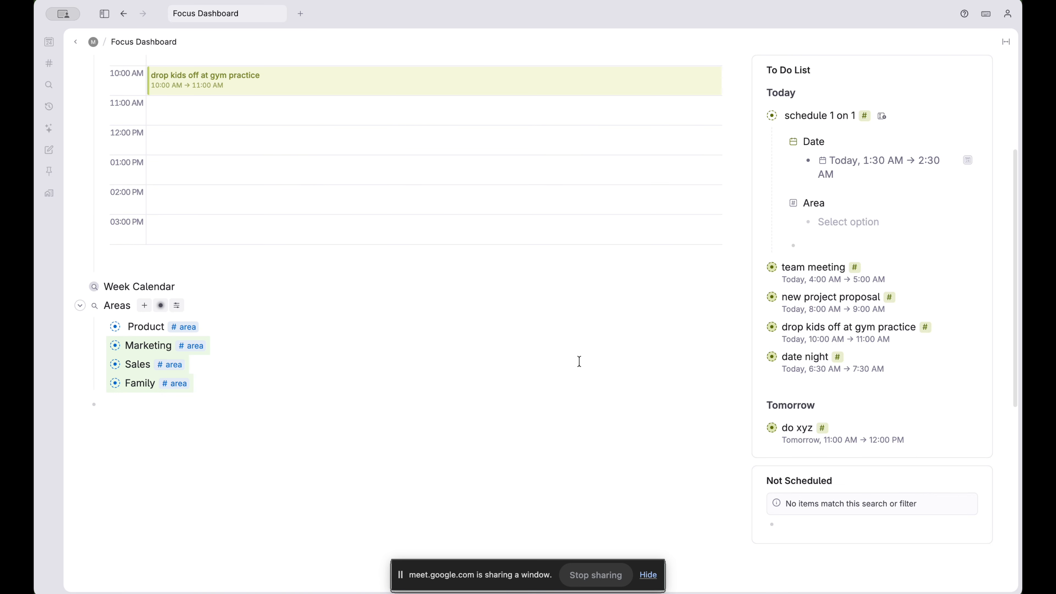
Set the Area of "schedule 1 on 1" to Product and add its Area field to the supertag template
left_click(846, 221)
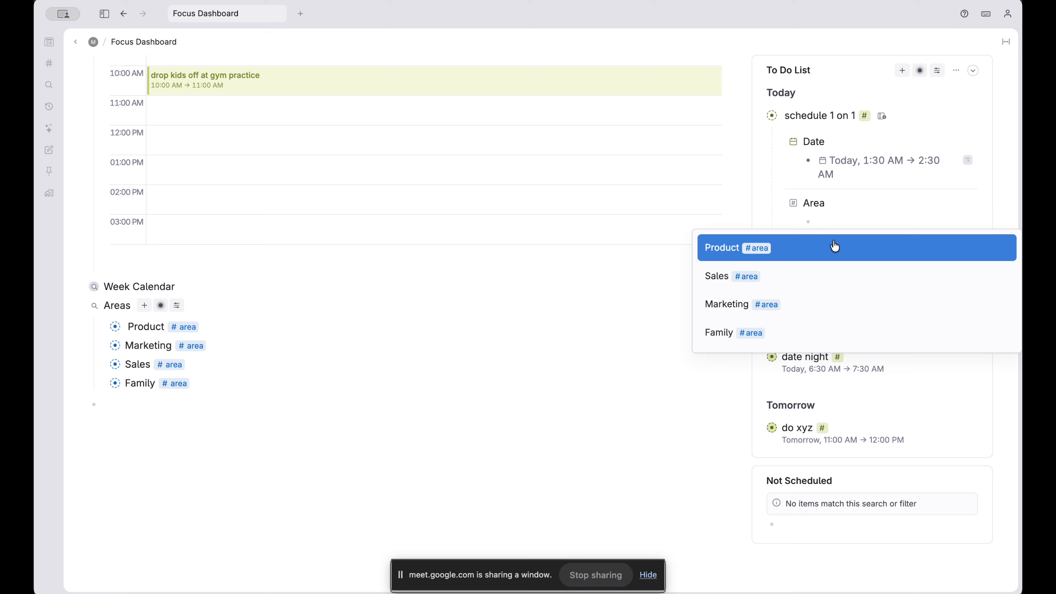
left_click(830, 250)
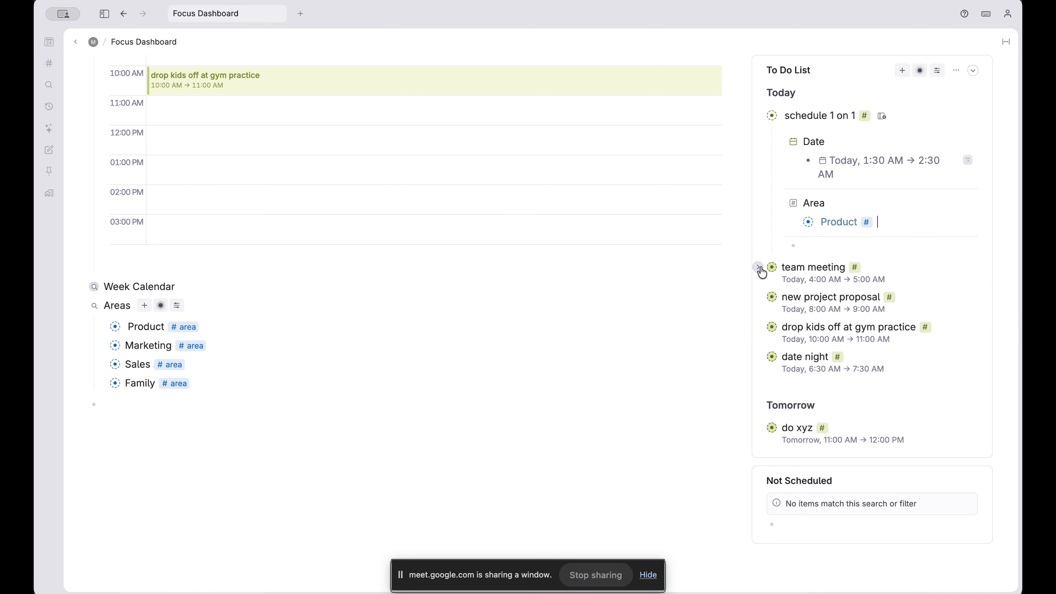
left_click(759, 267)
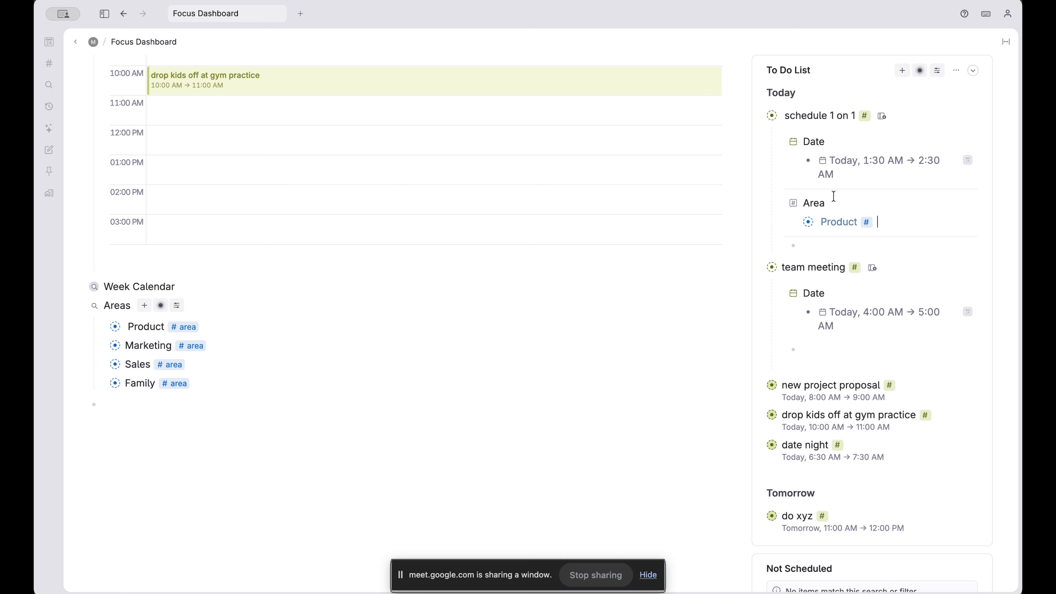
key("super+k")
type("add")
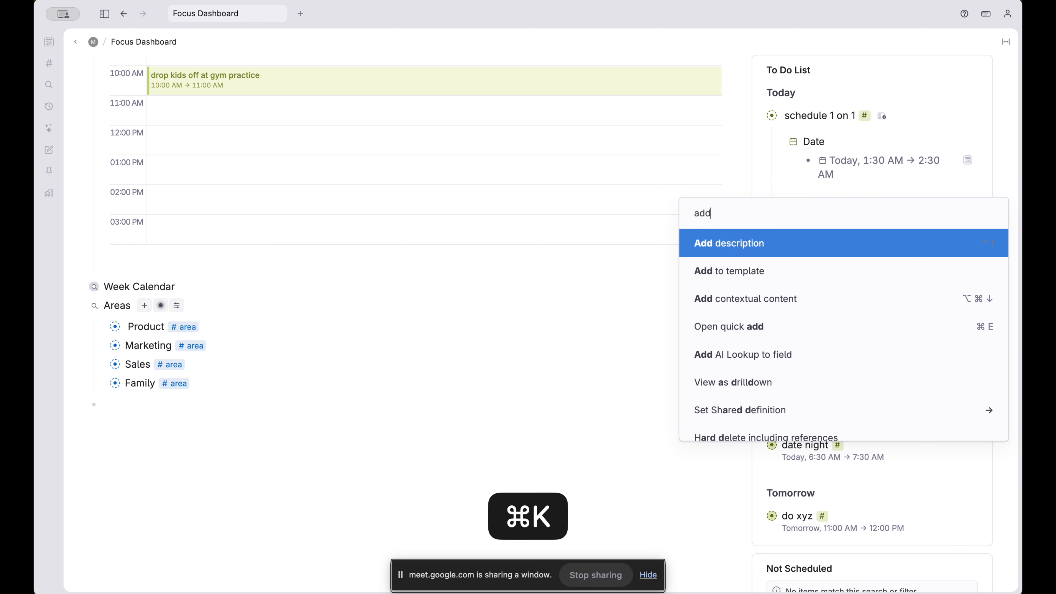
key("Down")
key("Return")
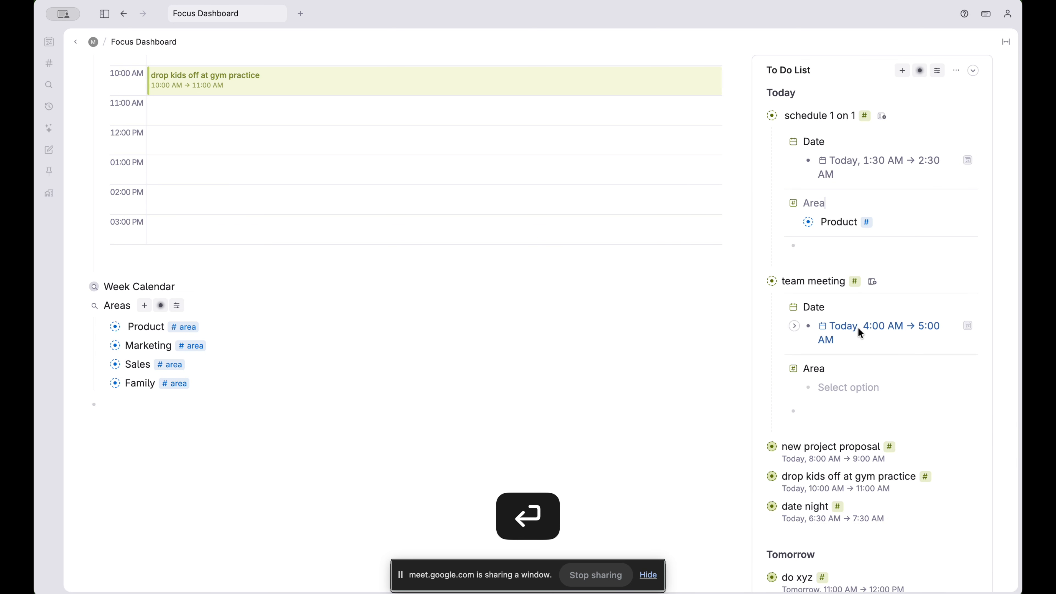
Set the Area of "team meeting" to Sales and the Area of "new project proposal" to Marketing
left_click(835, 382)
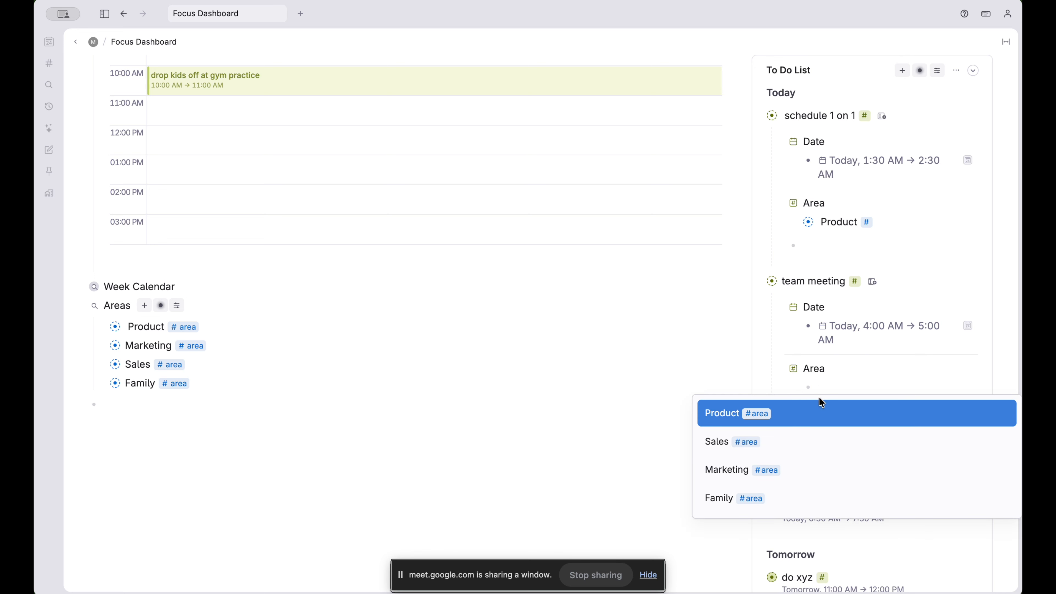
left_click(794, 442)
scroll(790, 375, "down", 3)
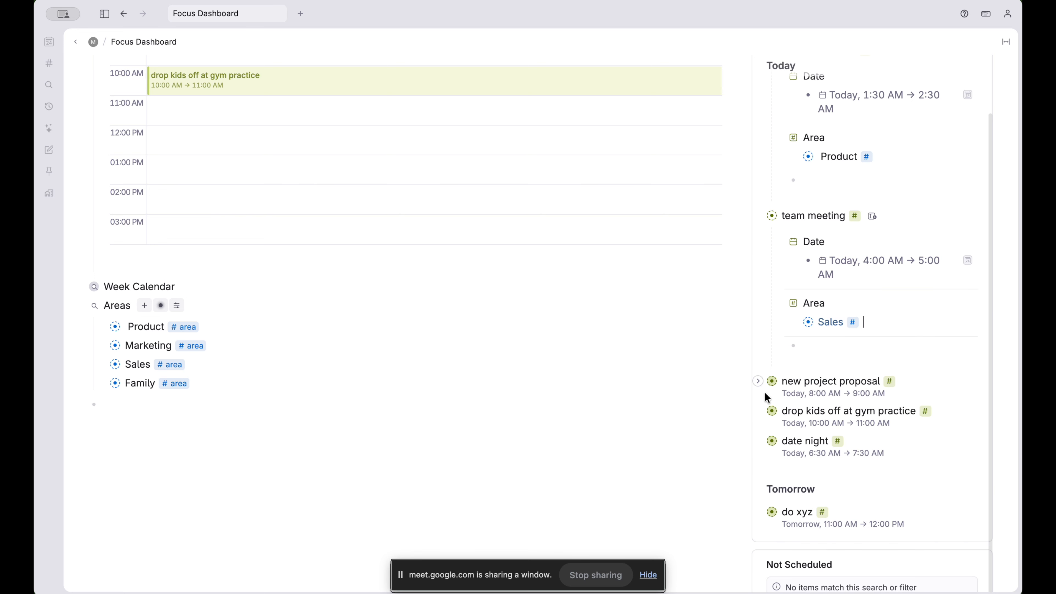
left_click(758, 382)
scroll(778, 389, "down", 2)
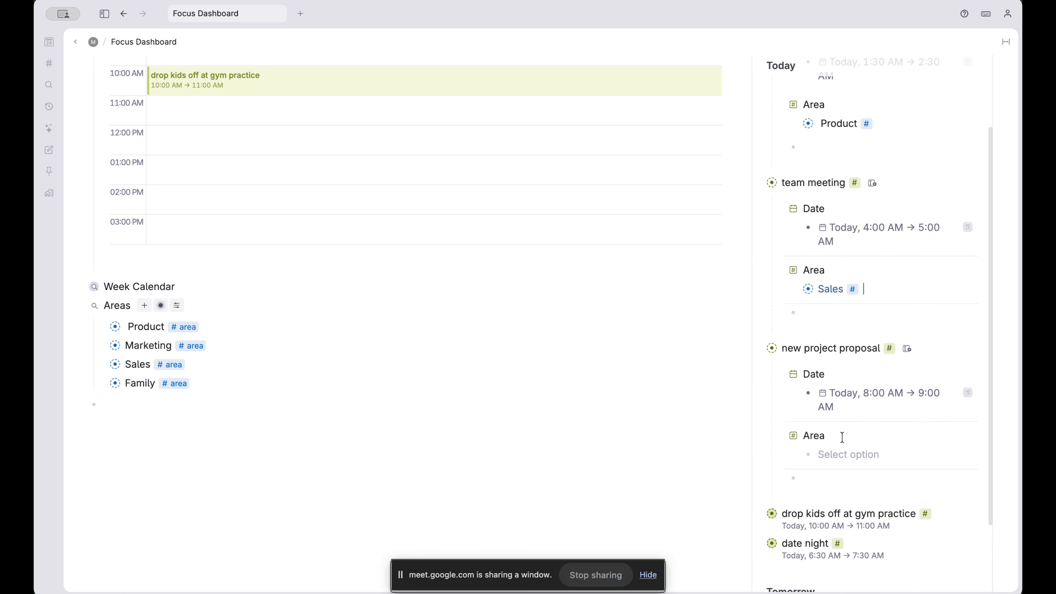
left_click(837, 454)
left_click(805, 536)
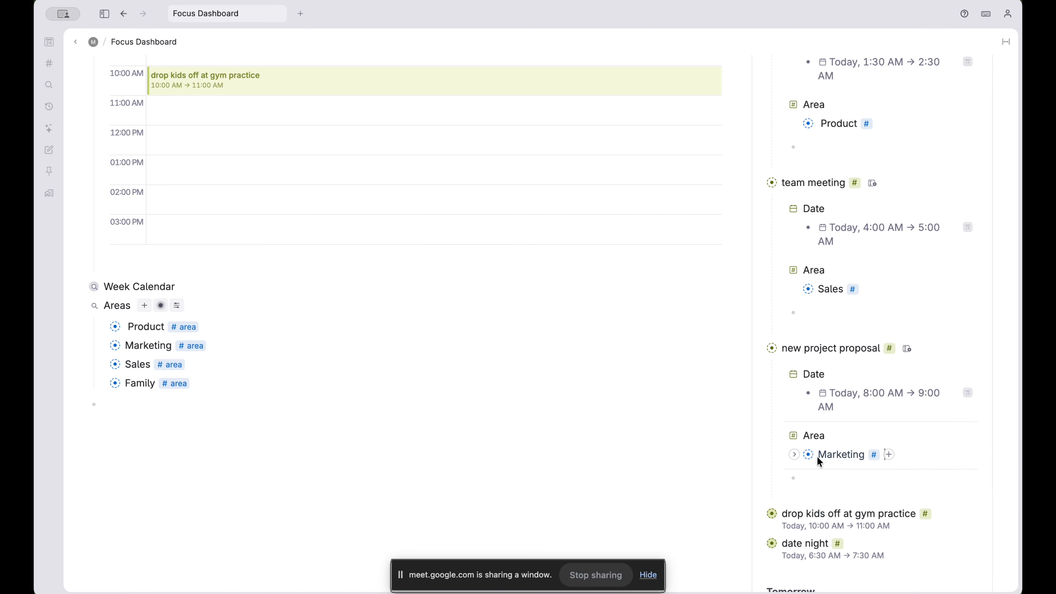
Set Area to Family for "drop kids off at gym practice" and "date night" together
scroll(817, 456, "down", 4)
left_click_drag(817, 423, 810, 440)
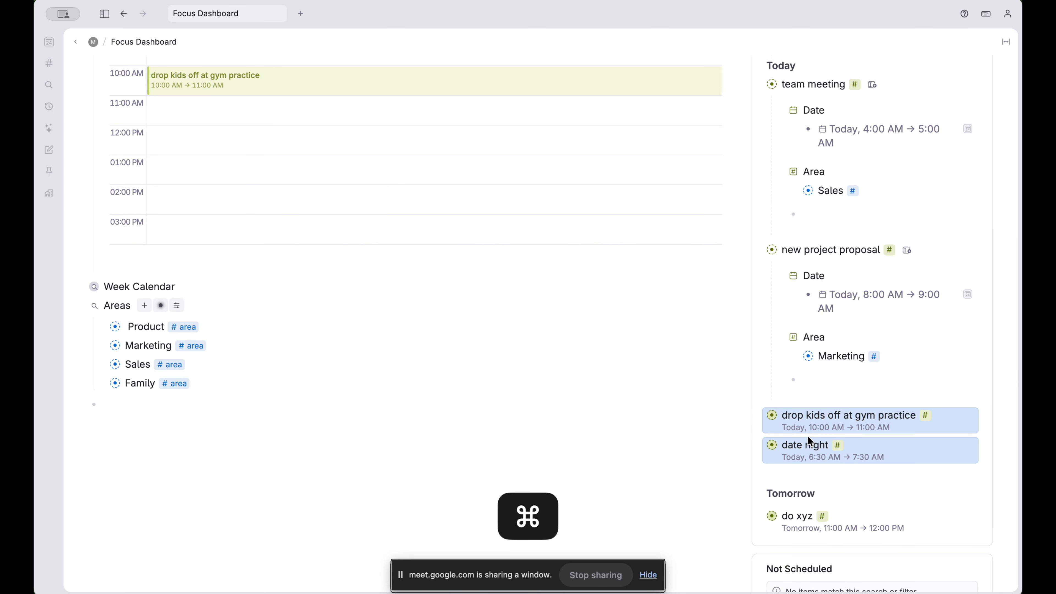
key("super+k")
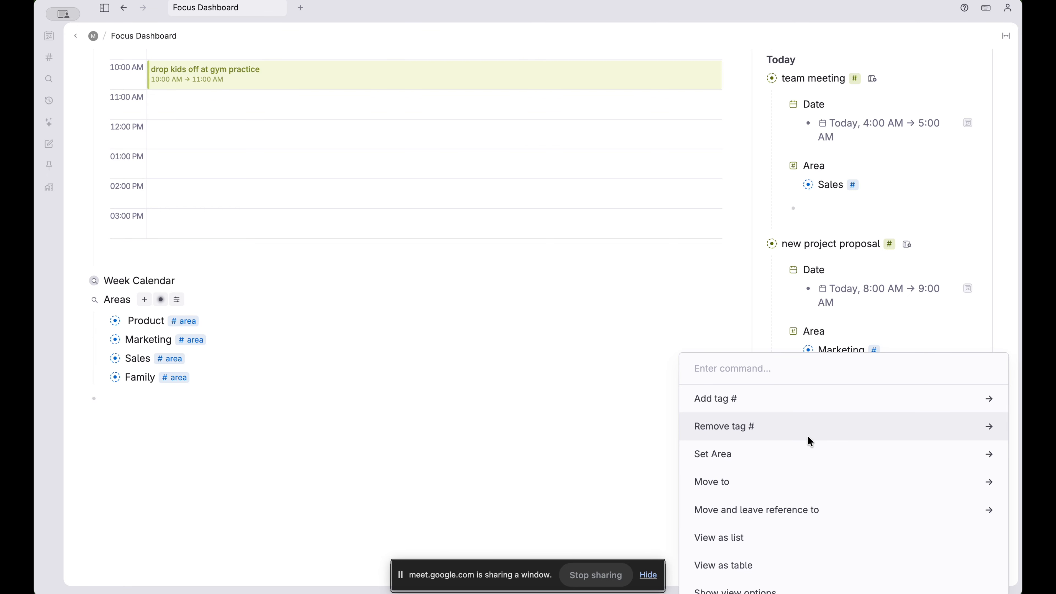
type("set")
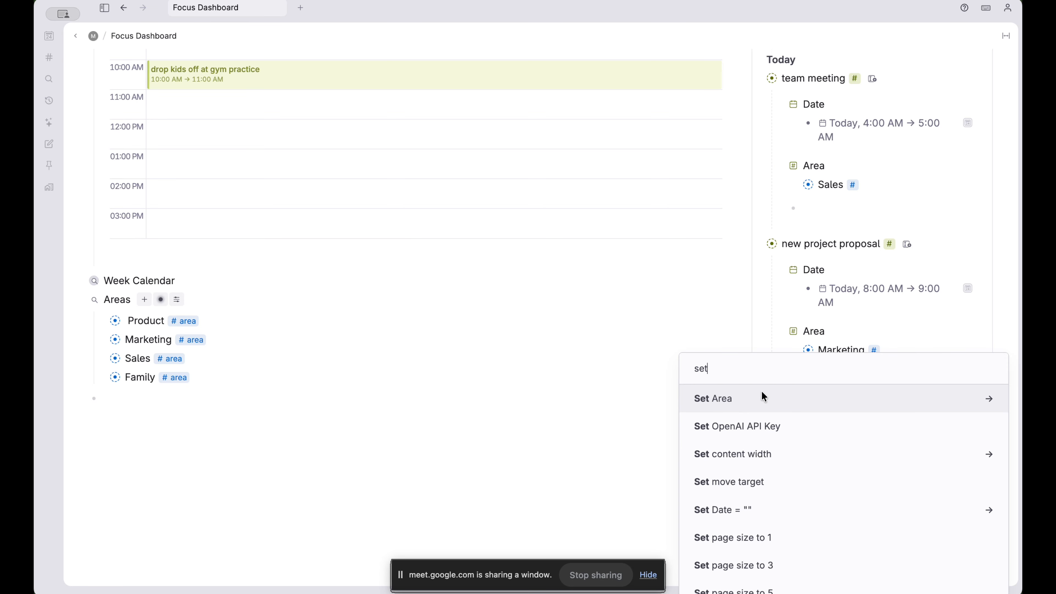
left_click(734, 394)
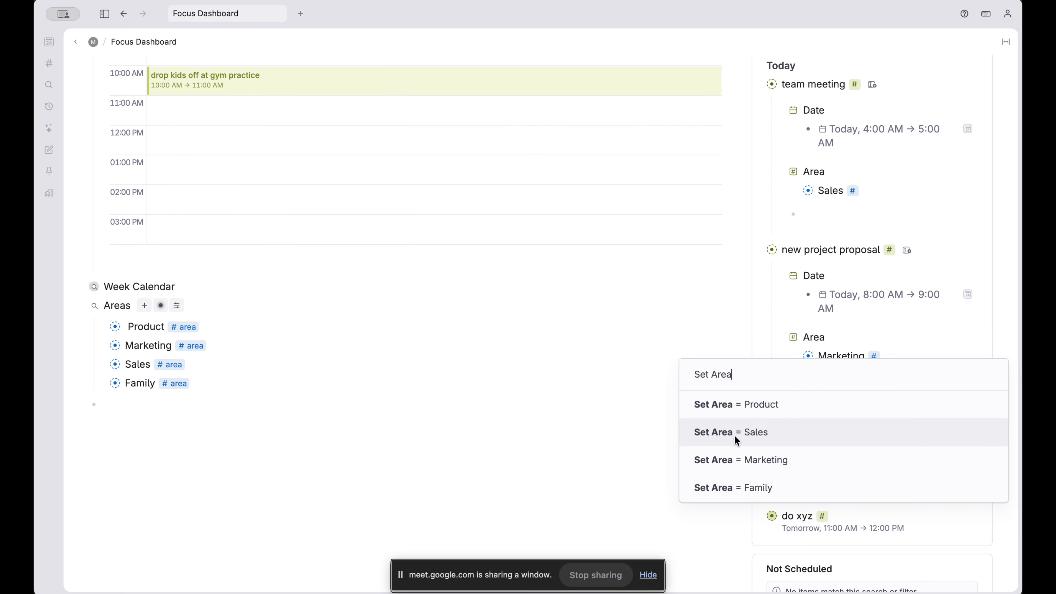
left_click(733, 486)
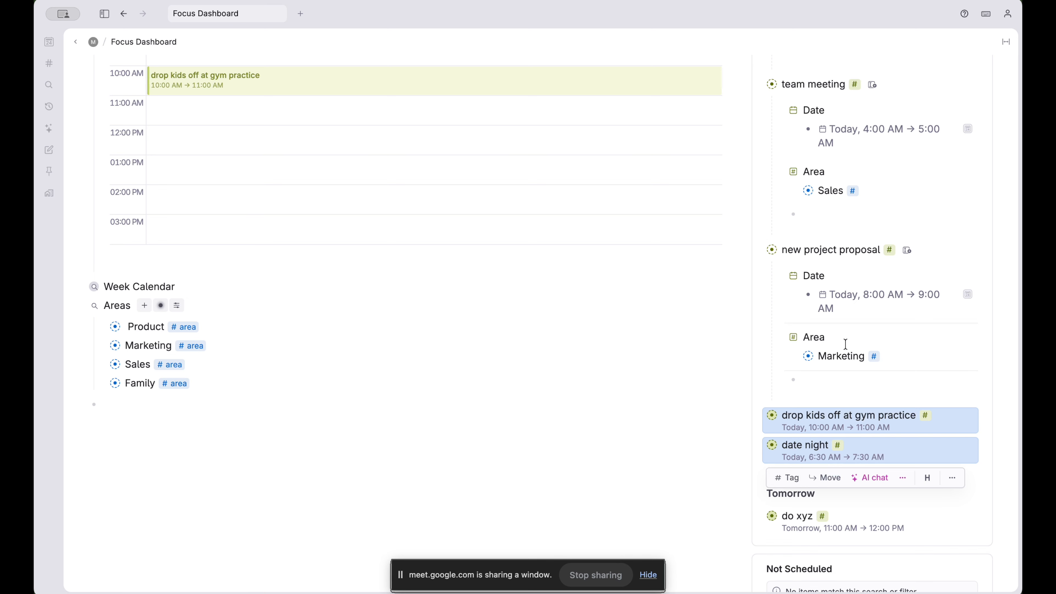
Expand "drop kids off at gym practice" and "date night" to check their Area fields
left_click(833, 381)
left_click(763, 416)
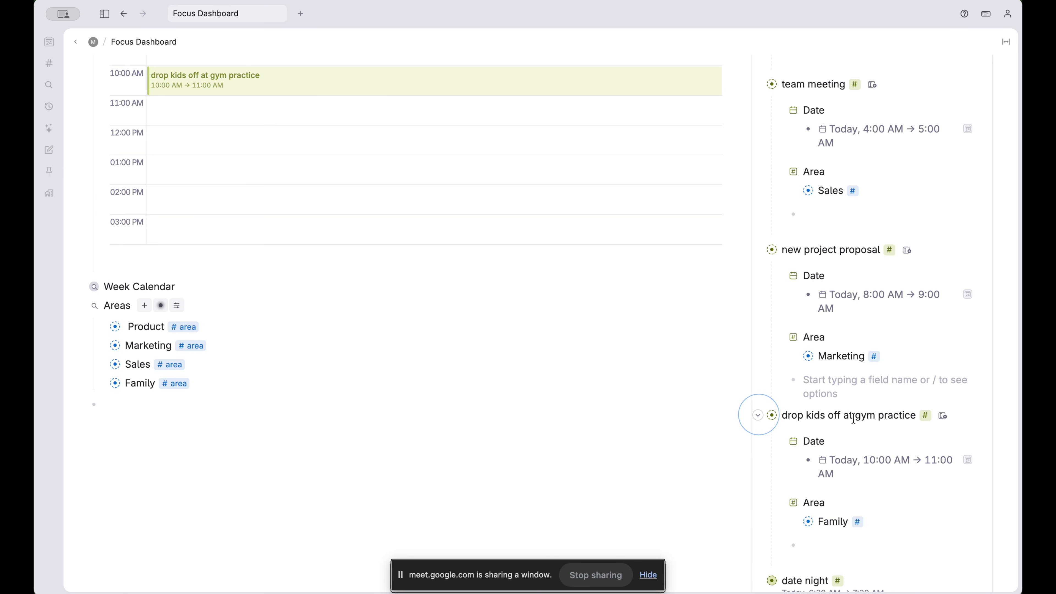
scroll(866, 420, "down", 2)
left_click(754, 498)
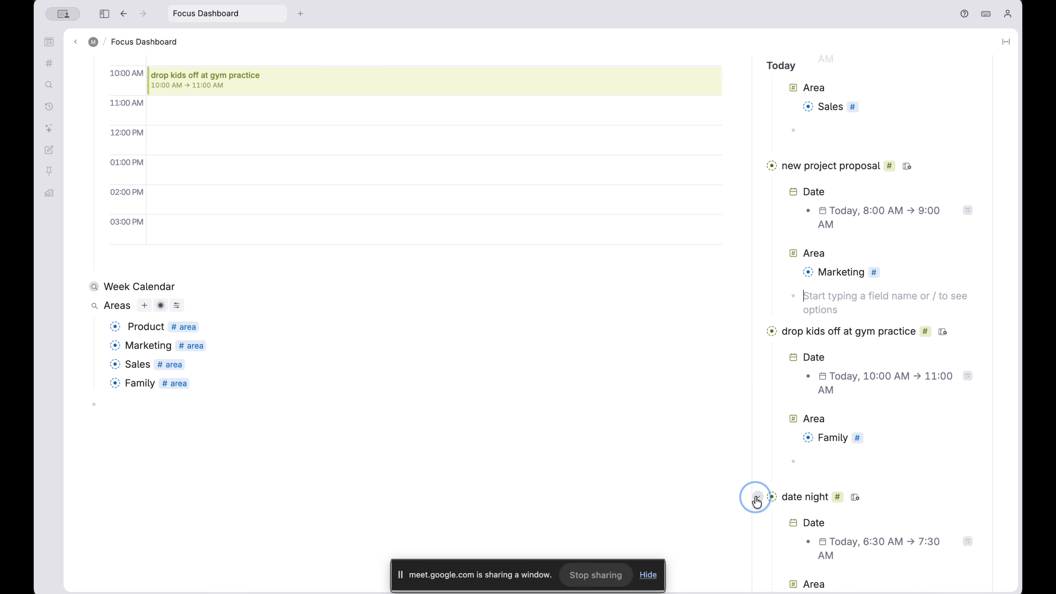
scroll(755, 495, "down", 2)
scroll(874, 405, "up", 3)
scroll(879, 339, "up", 5)
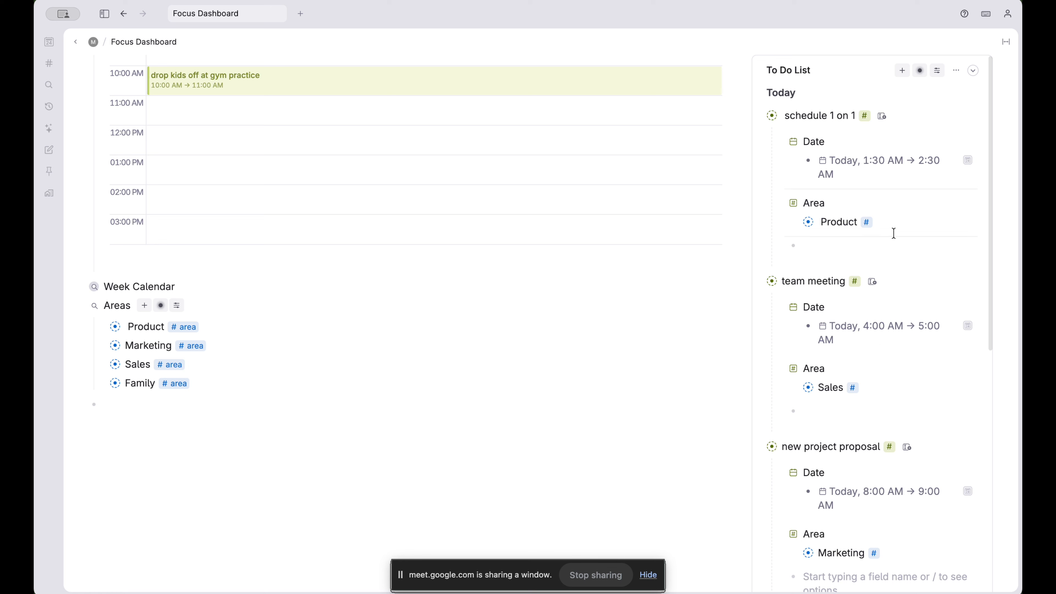
Try to collapse every task inside the To Do List with the Collapse all command, and reopen the list
left_click(822, 76)
key("super+k")
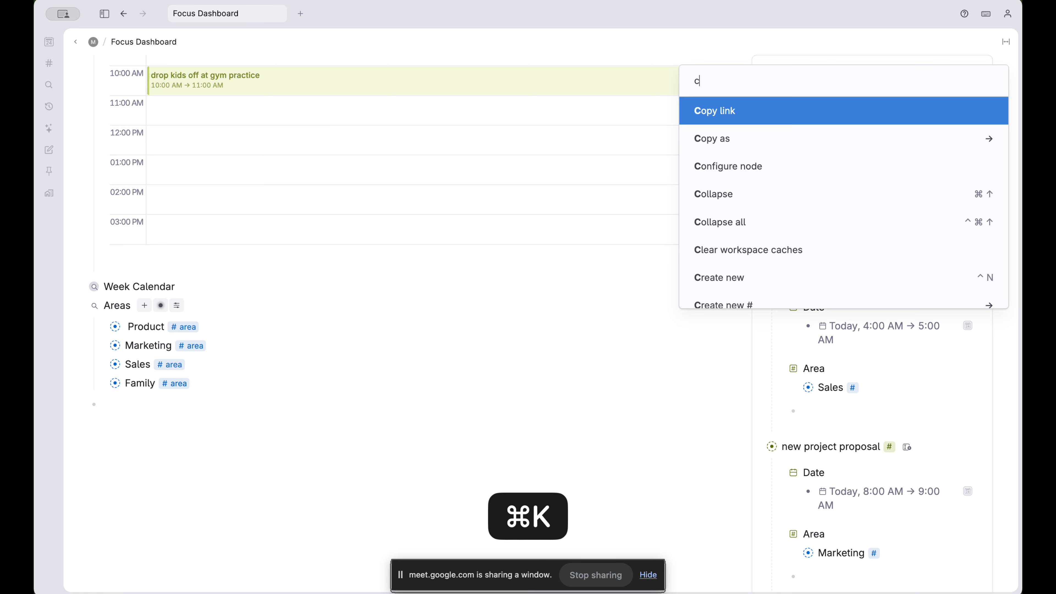
type("coll")
key("Down")
key("Return")
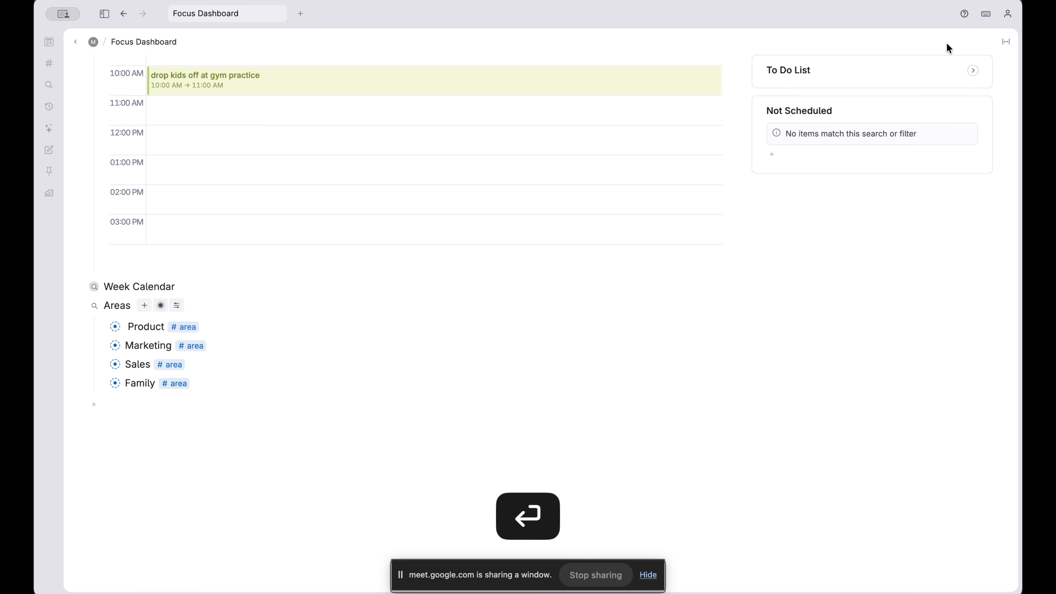
left_click(973, 70)
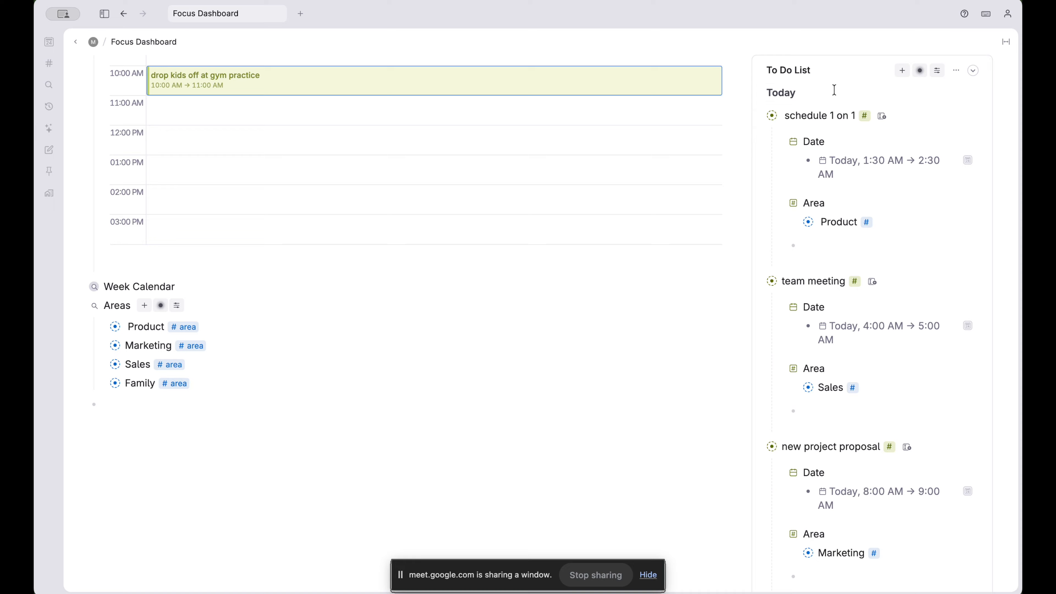
Try a collapse command on the To Do List once more and expand the list again
left_click(834, 68)
key("super+k")
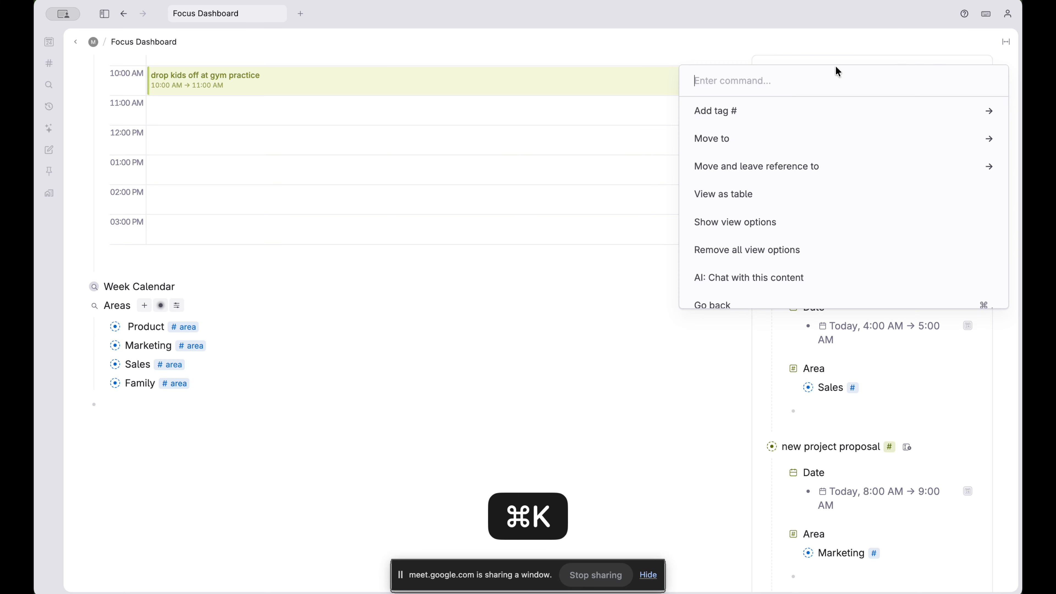
type("coll")
key("Return")
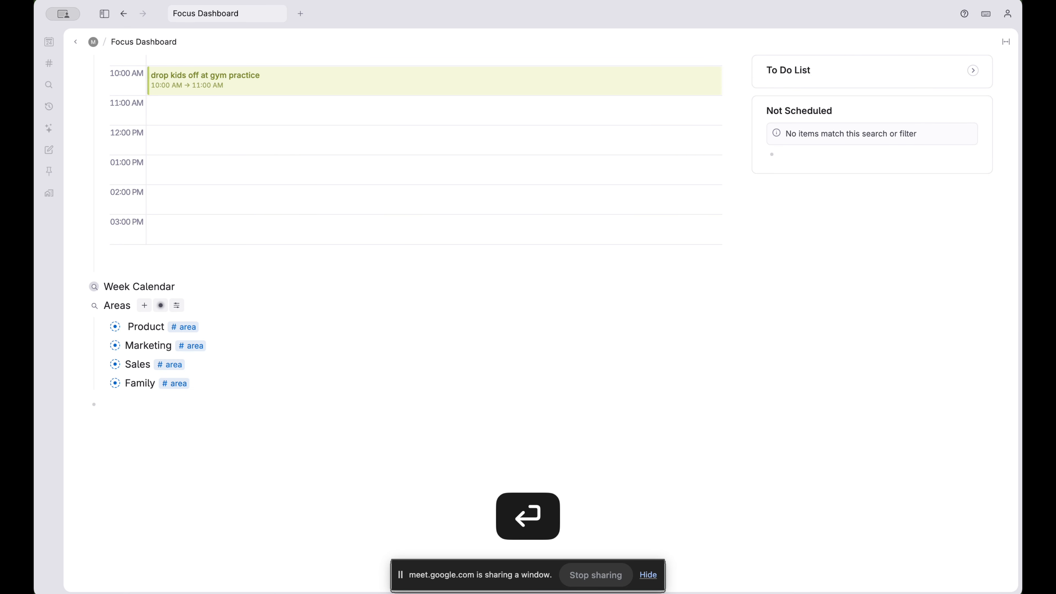
left_click(973, 71)
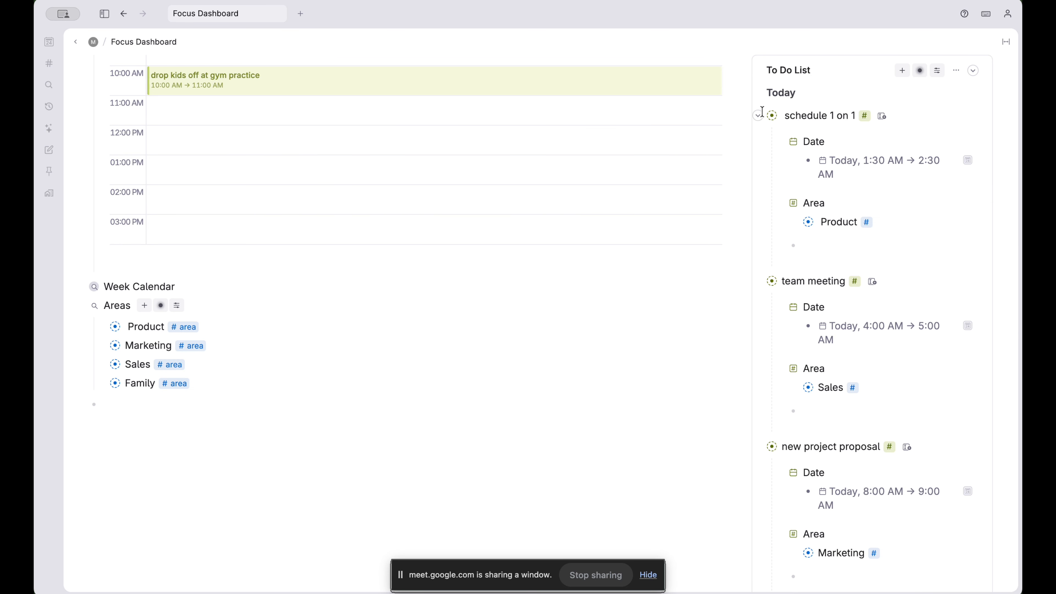
Collapse the five expanded tasks under Today in the To Do List, from "schedule 1 on 1" through "date night"
left_click(758, 115)
left_click(757, 151)
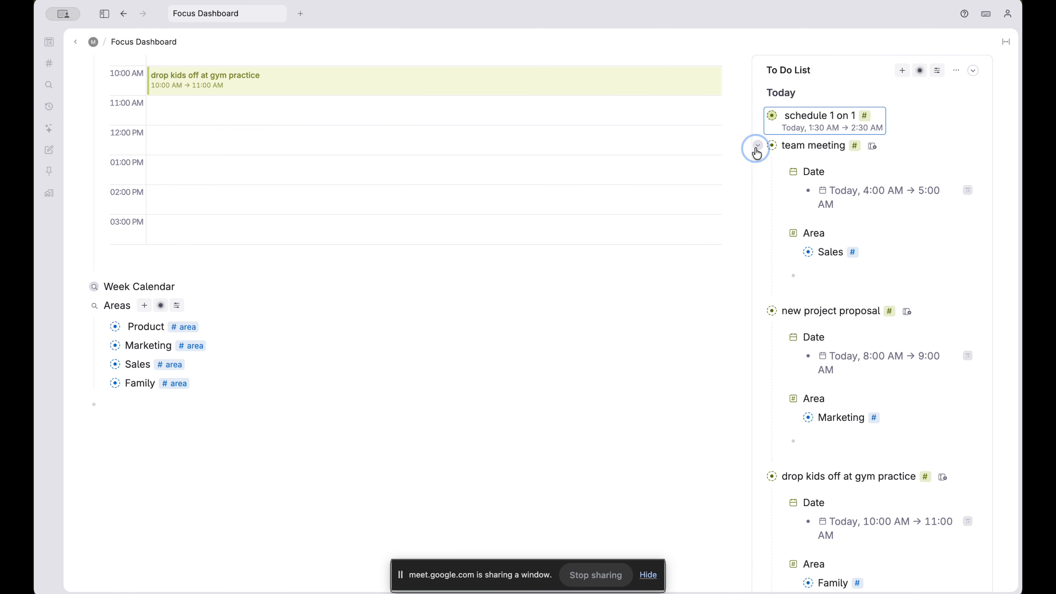
left_click(758, 174)
left_click(758, 205)
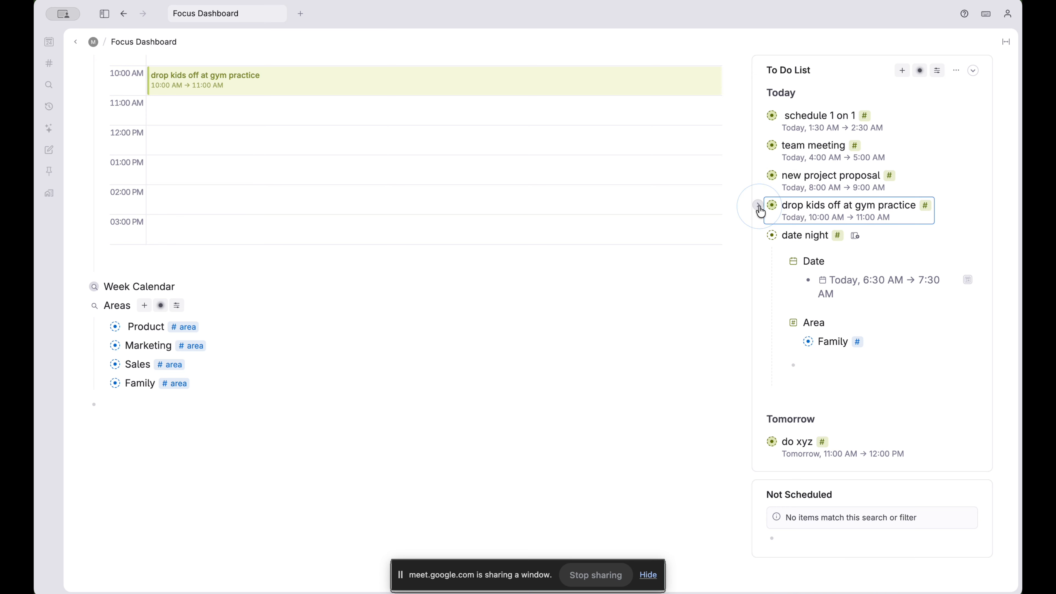
left_click(758, 236)
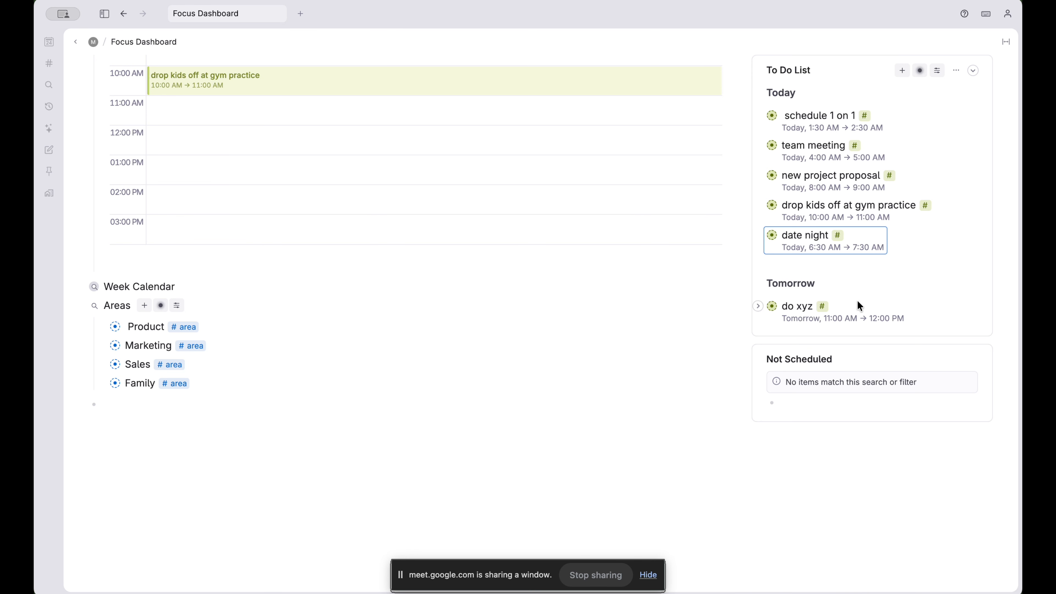
left_click(798, 313)
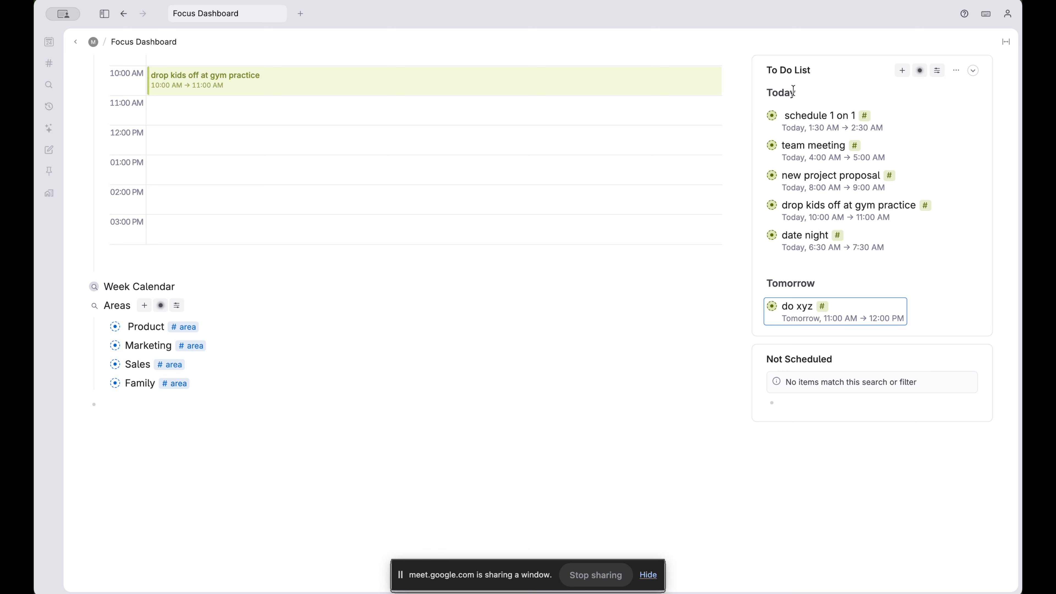
Display the Area field instead of Date beneath each task in the To Do List
left_click(937, 72)
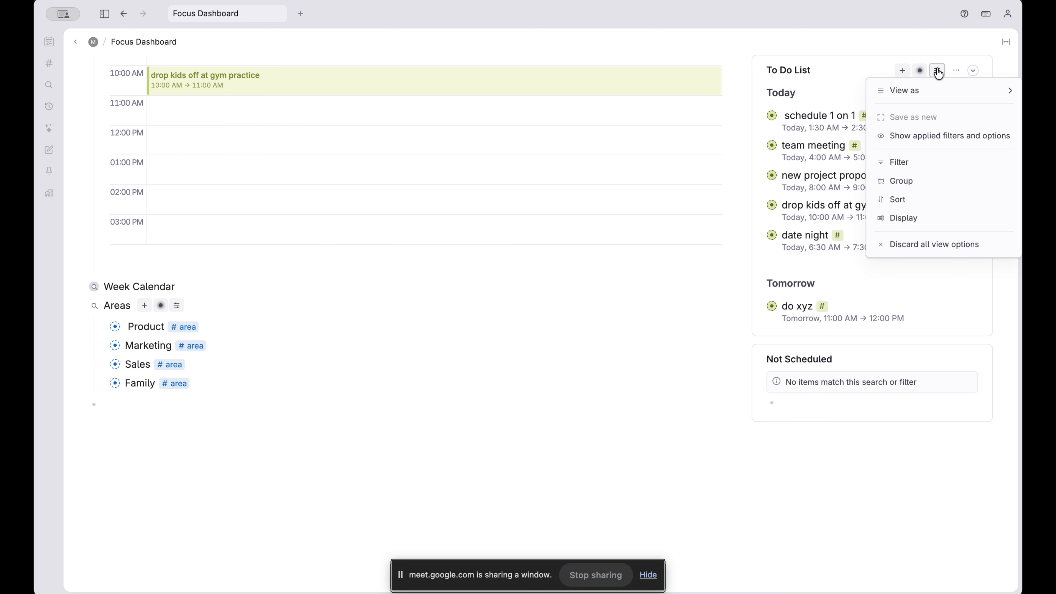
left_click(902, 221)
left_click(834, 154)
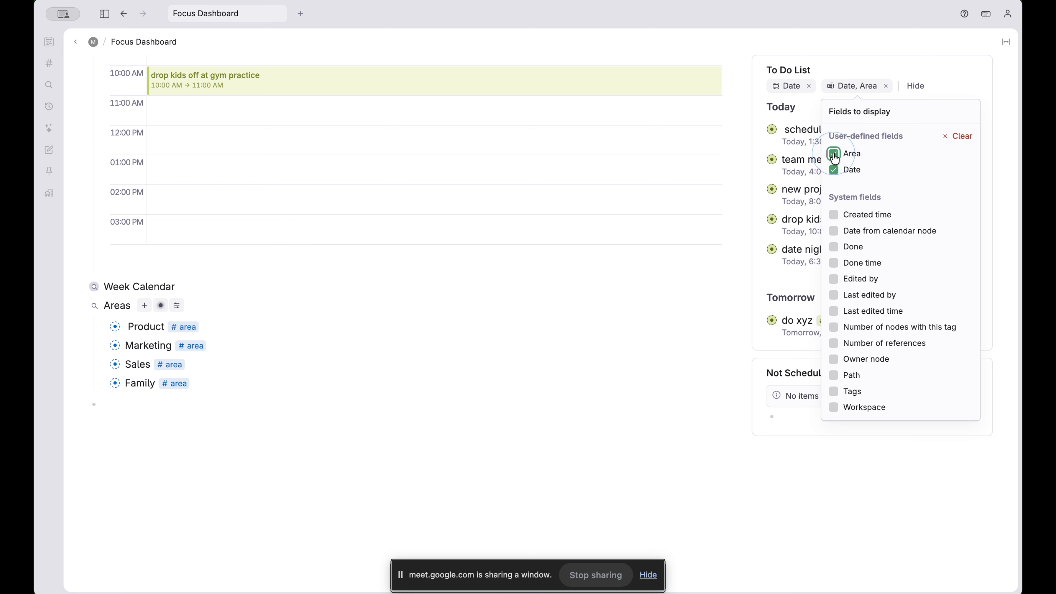
left_click(835, 170)
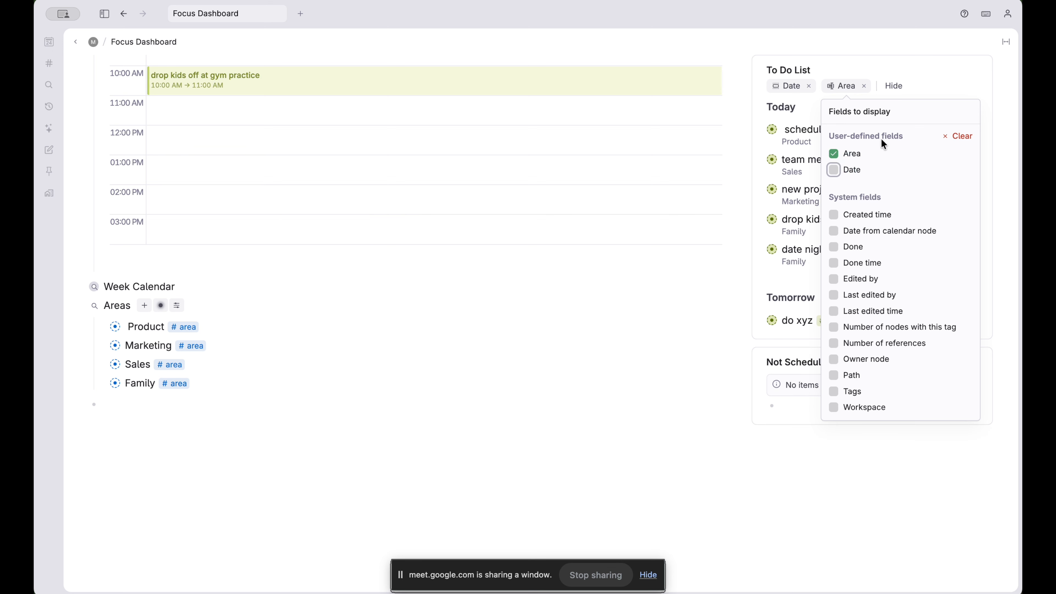
left_click(957, 88)
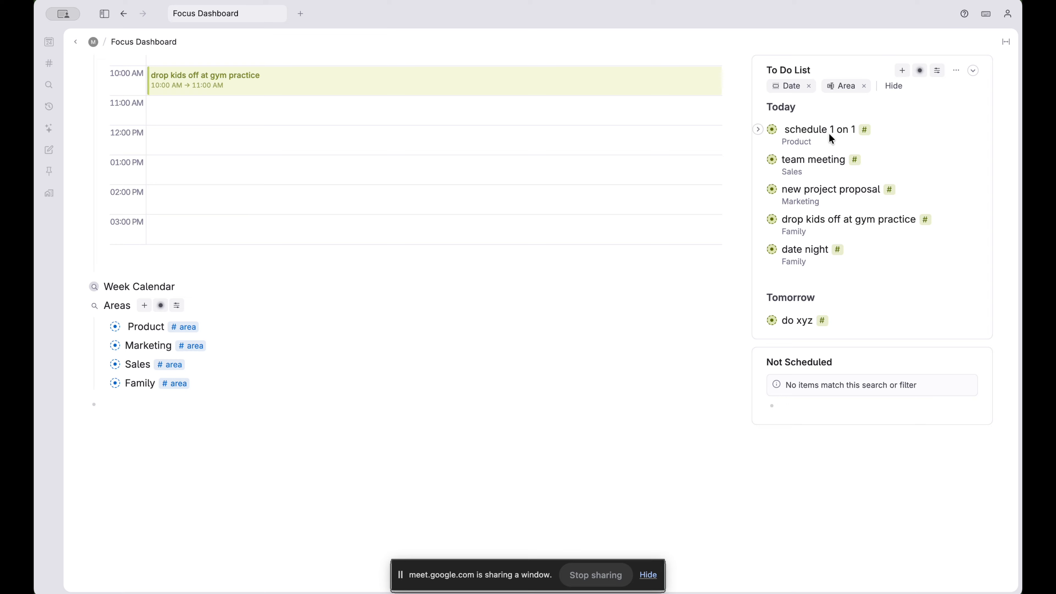
Replace the To Do List's Date grouping and Area display with grouping by Area, and collapse "do abc"
left_click(808, 86)
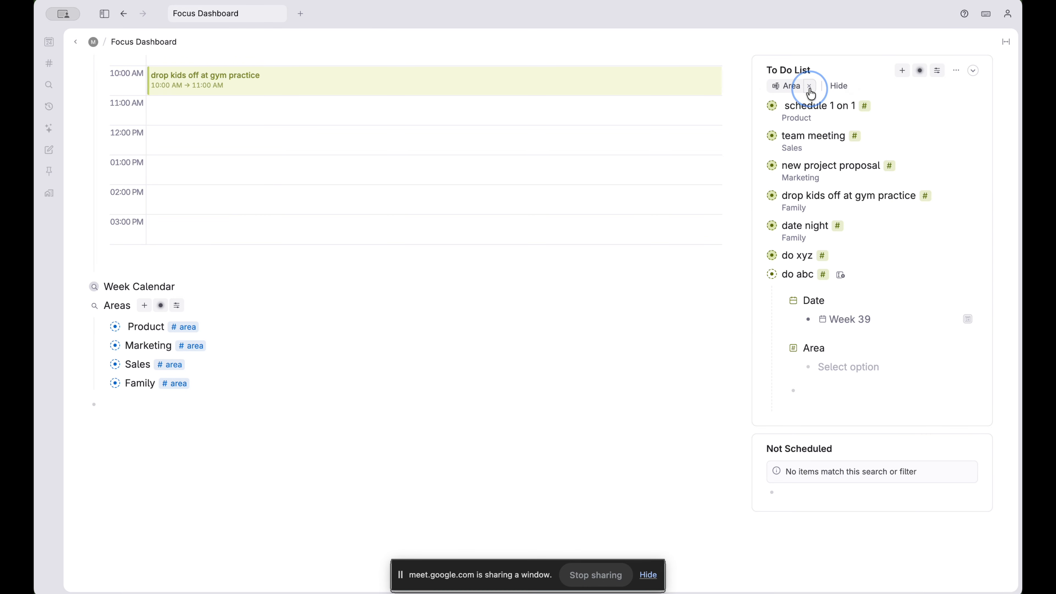
left_click(810, 87)
left_click(937, 71)
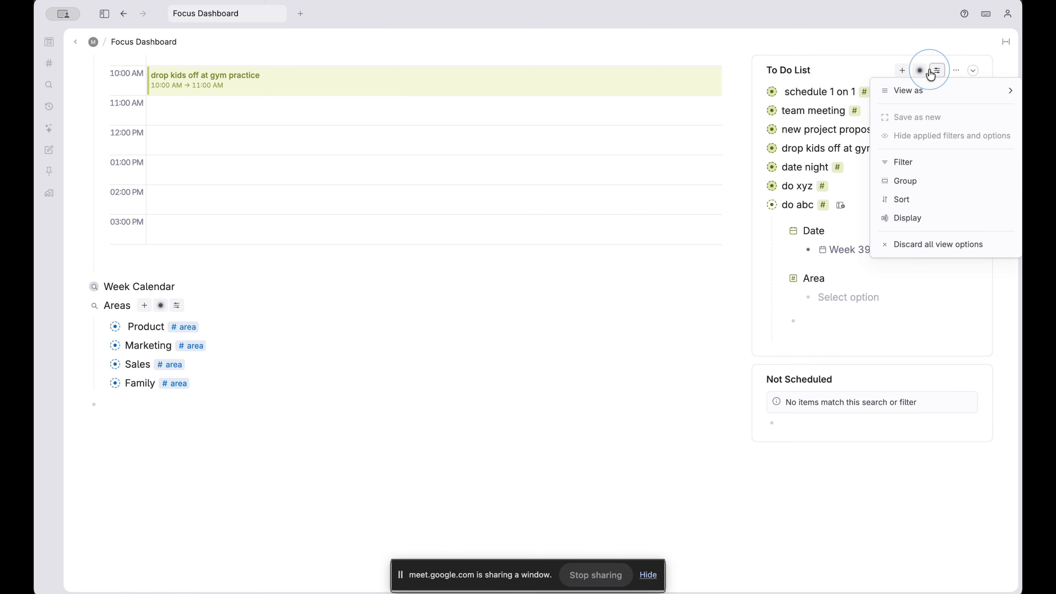
left_click(907, 182)
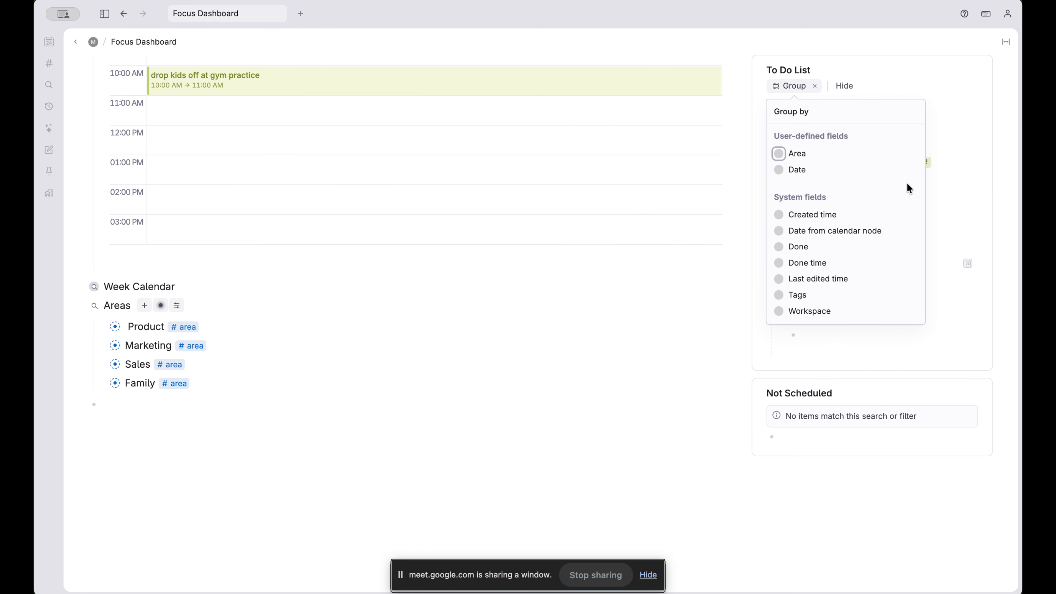
left_click(785, 160)
left_click(733, 284)
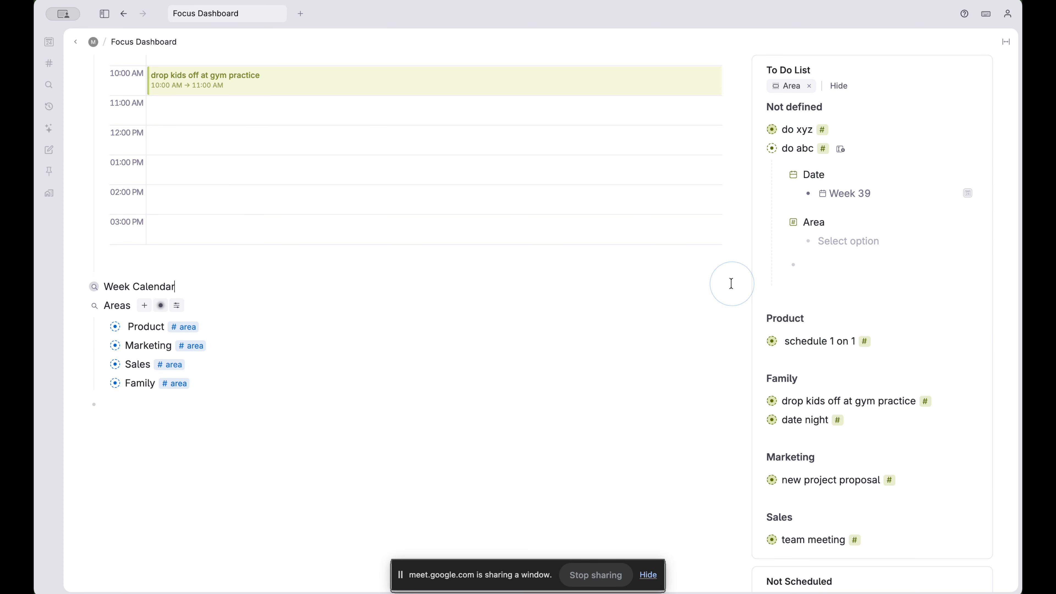
left_click(760, 148)
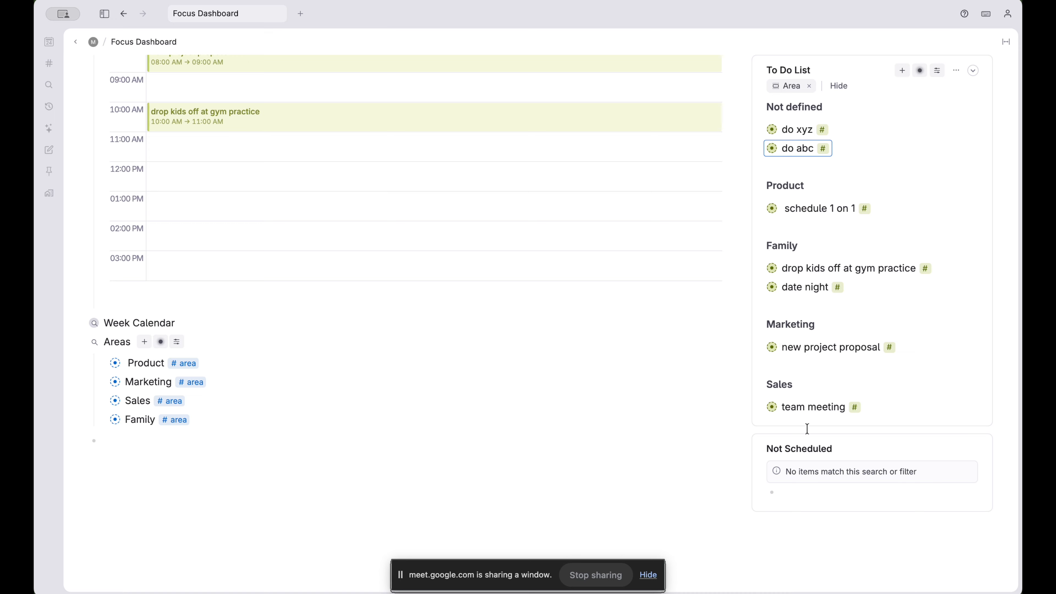
Display the Date field beneath each task in the area-grouped To Do List
left_click(935, 73)
left_click(911, 219)
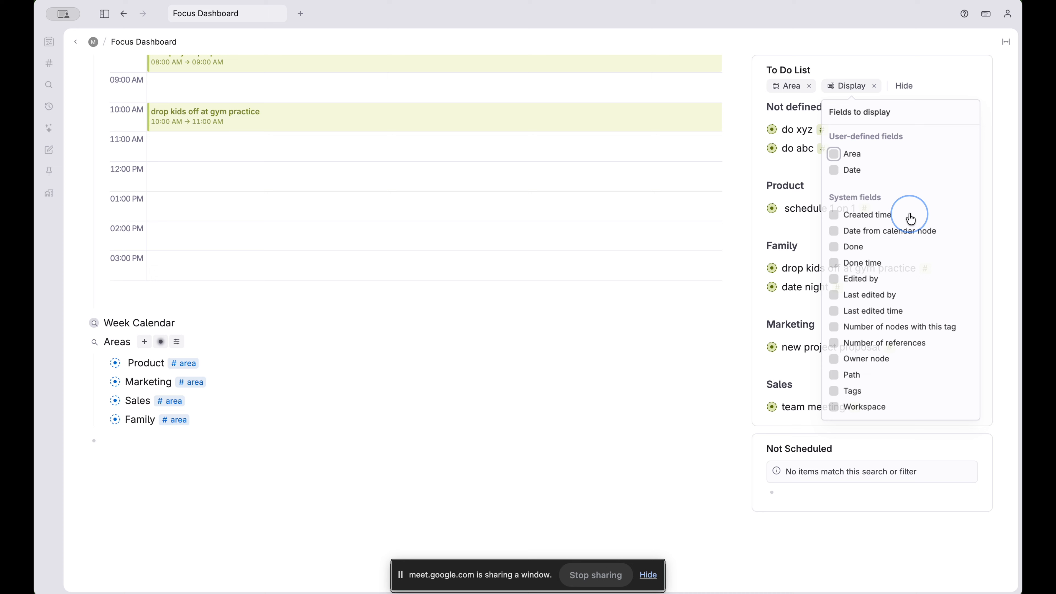
left_click(835, 170)
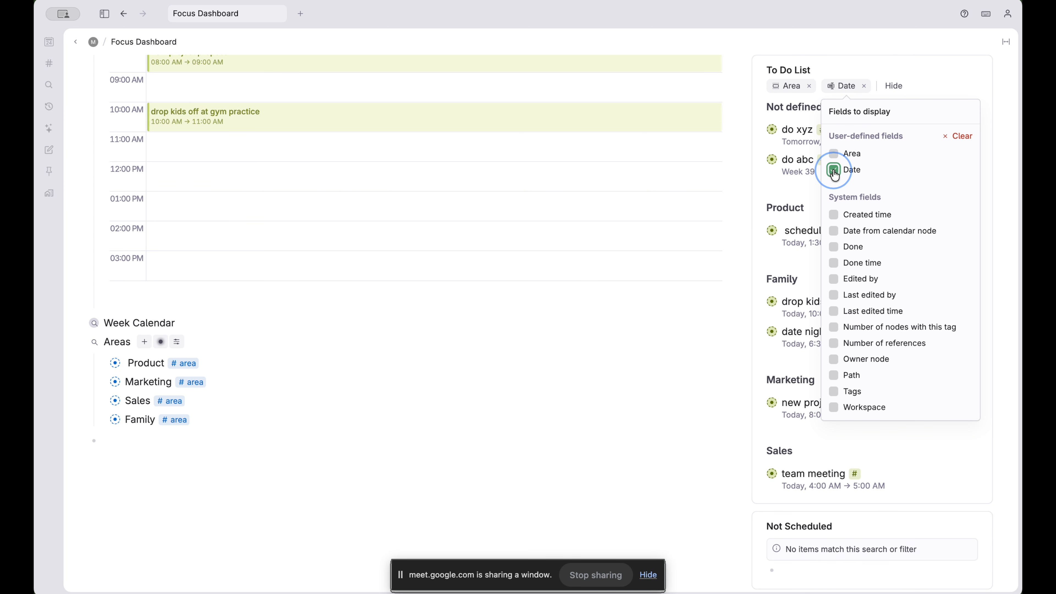
left_click(683, 378)
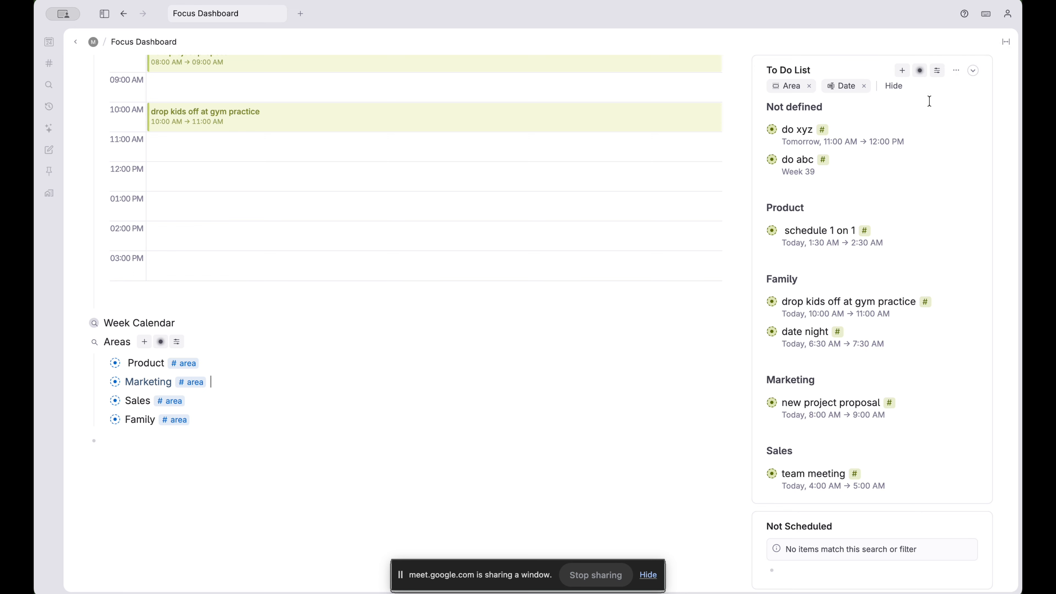
Add a new task to the Product group after "schedule 1 on 1" and set its Date to September 25, 2025
scroll(933, 162, "up", 1)
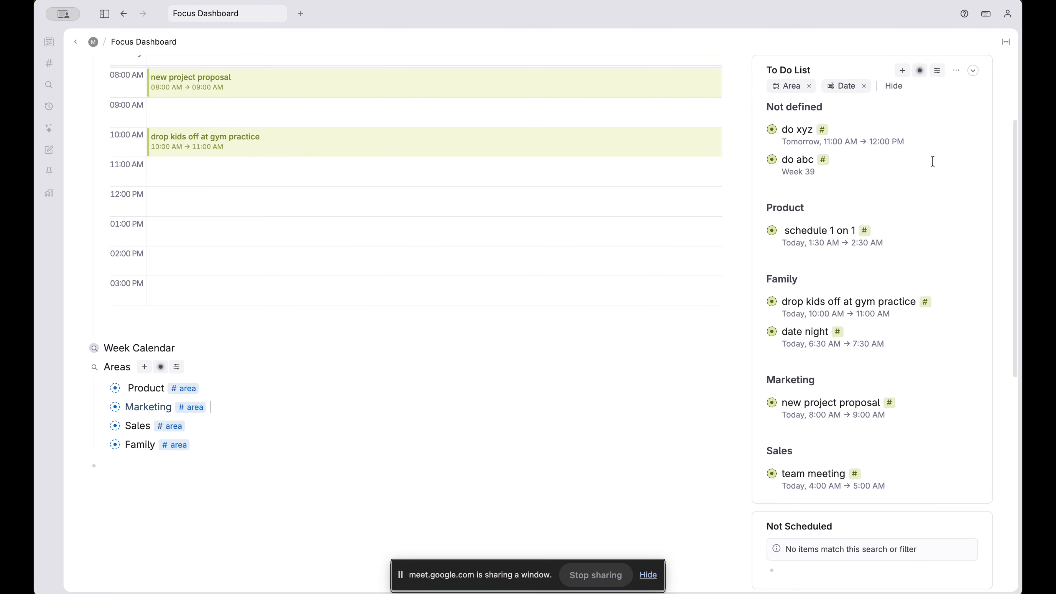
scroll(932, 161, "up", 1)
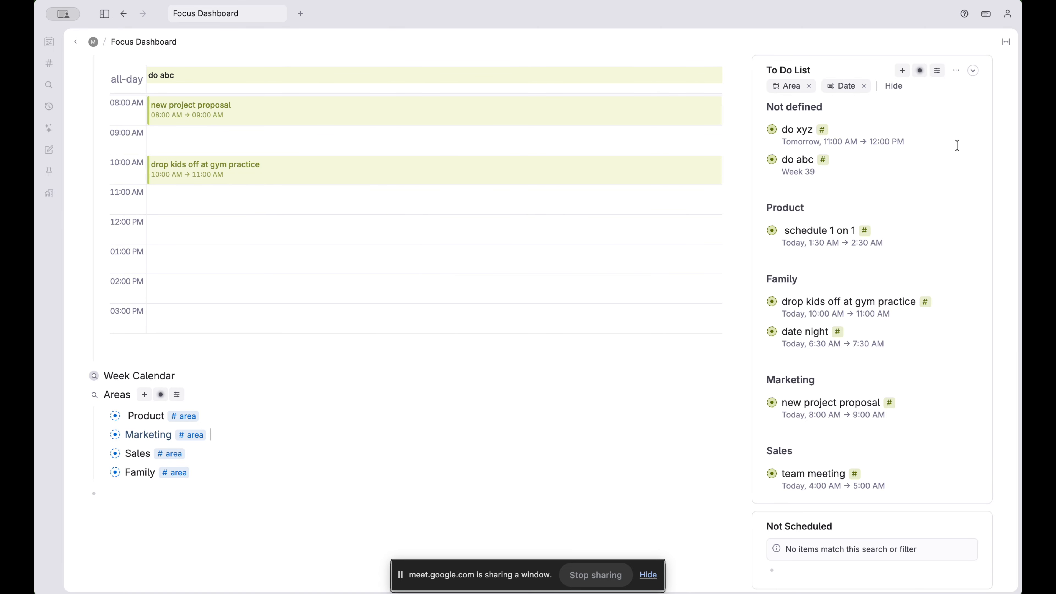
left_click(913, 227)
key("Return")
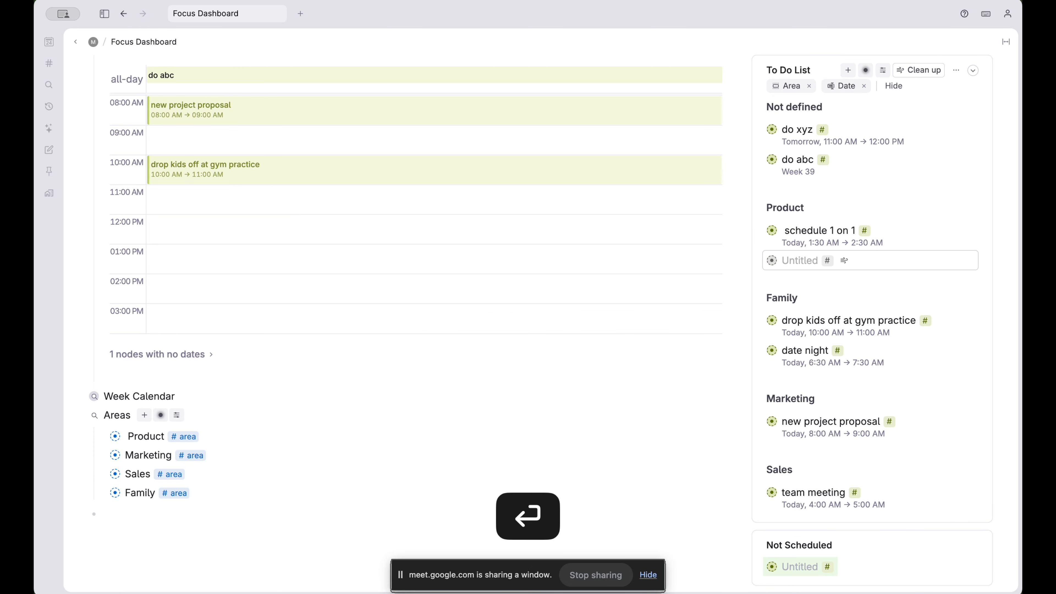
left_click(758, 262)
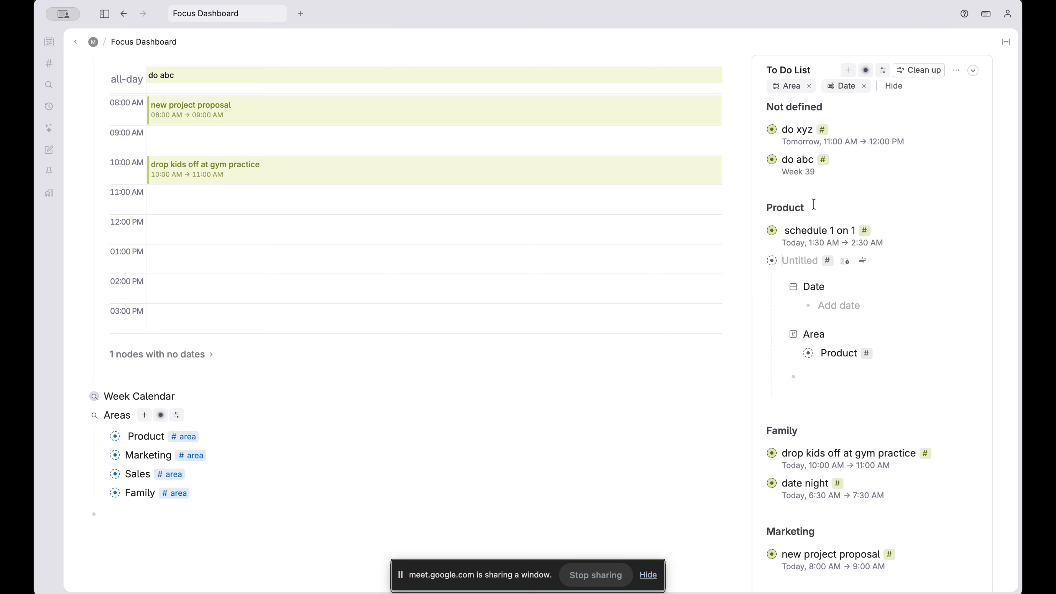
left_click(830, 300)
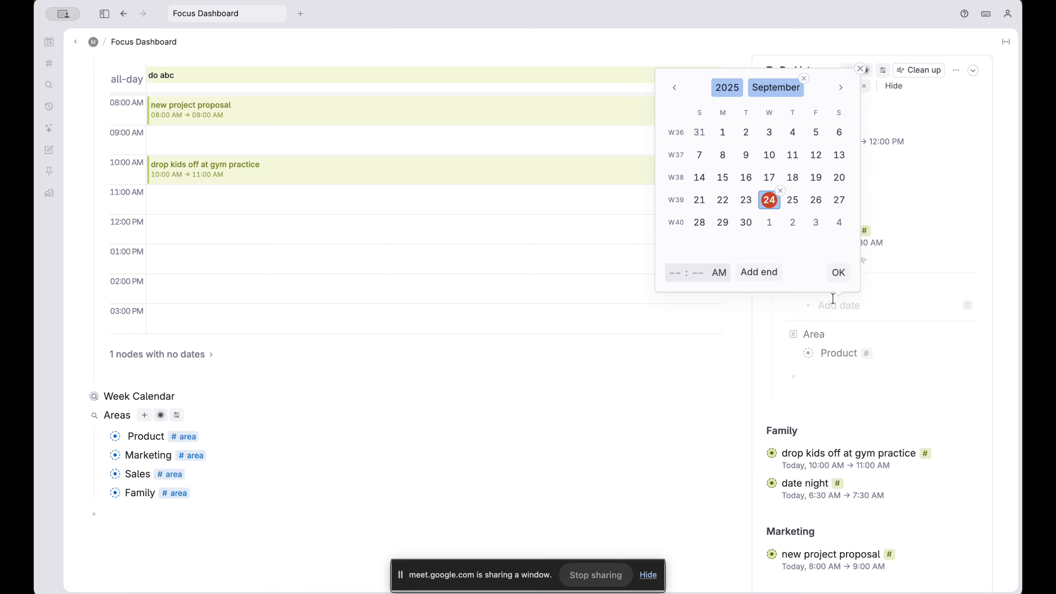
left_click(793, 201)
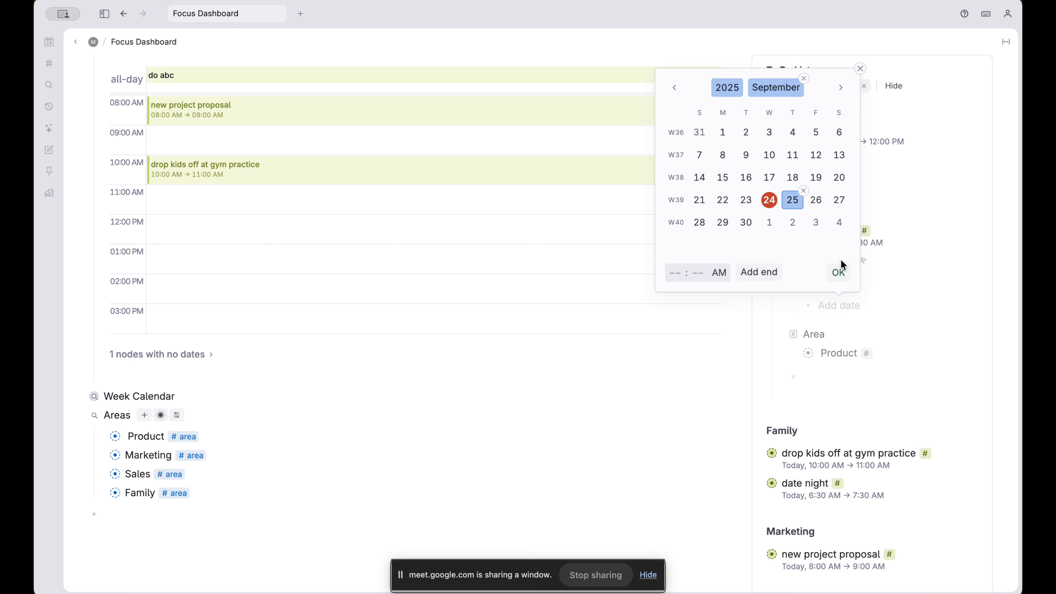
left_click(838, 273)
Open the To Do List's query builder and confirm the search for the task tag with Date set
left_click(866, 70)
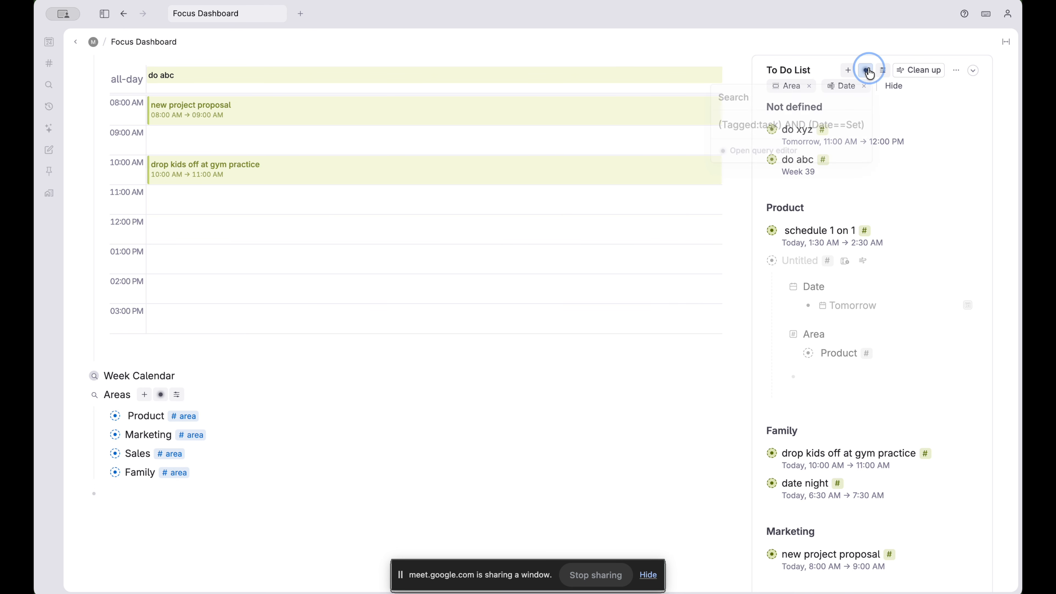
left_click(765, 151)
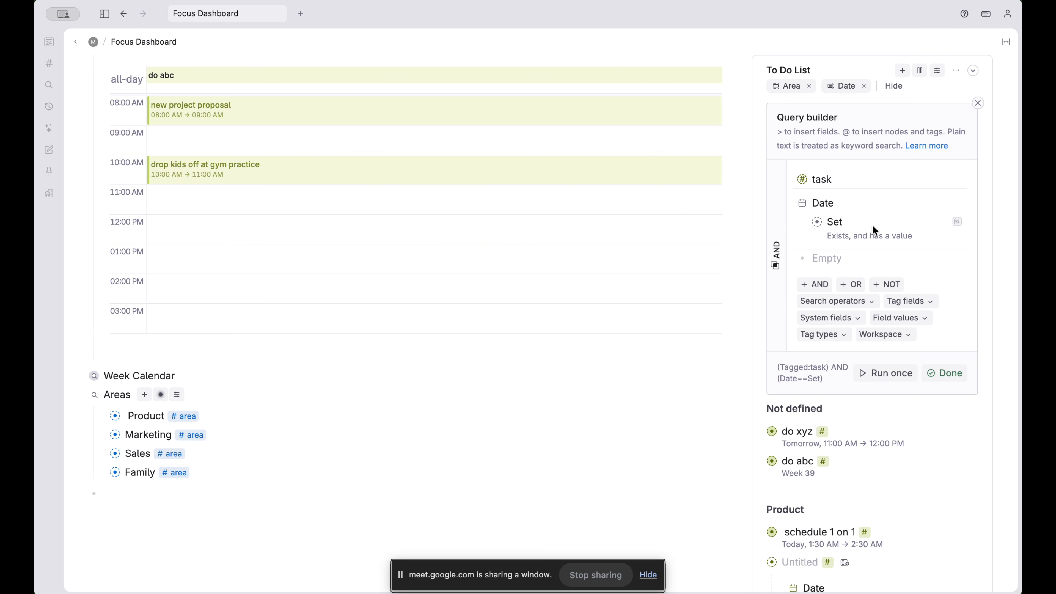
left_click(835, 224)
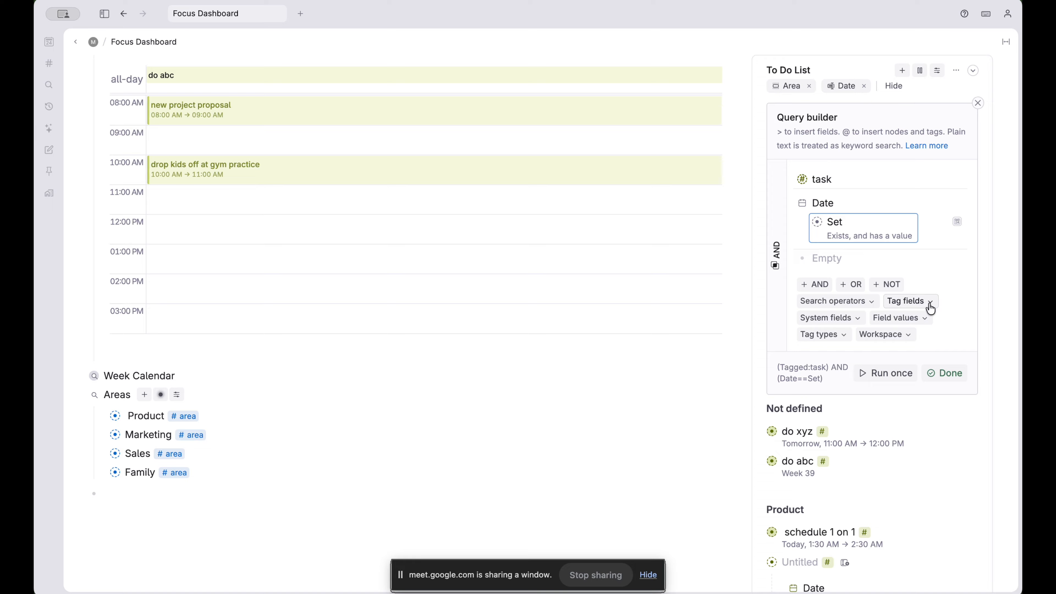
left_click(945, 374)
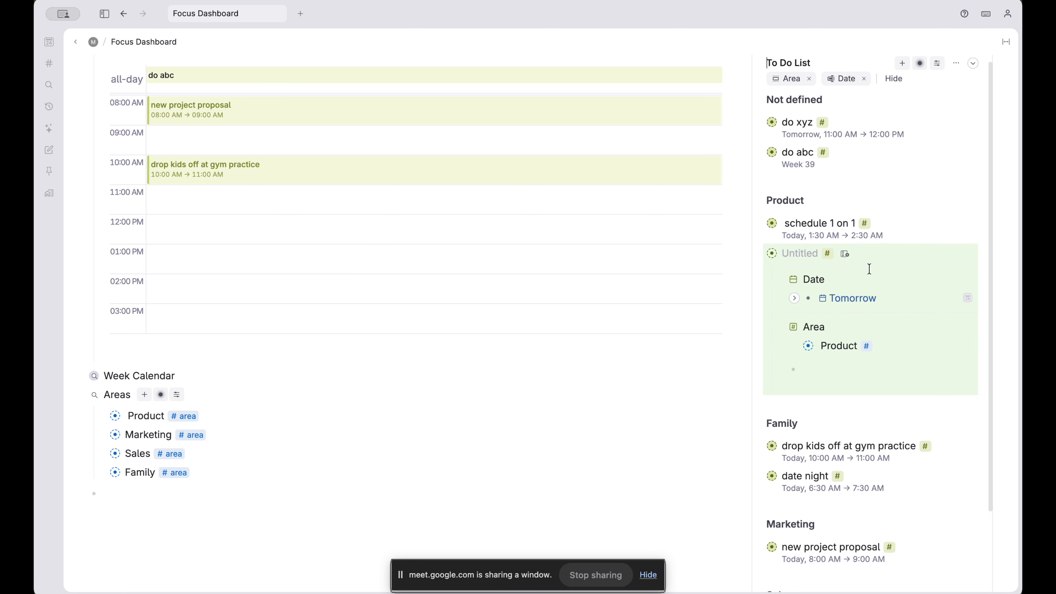
Name the new untitled Product task "upgrade features" and collapse it
left_click(791, 255)
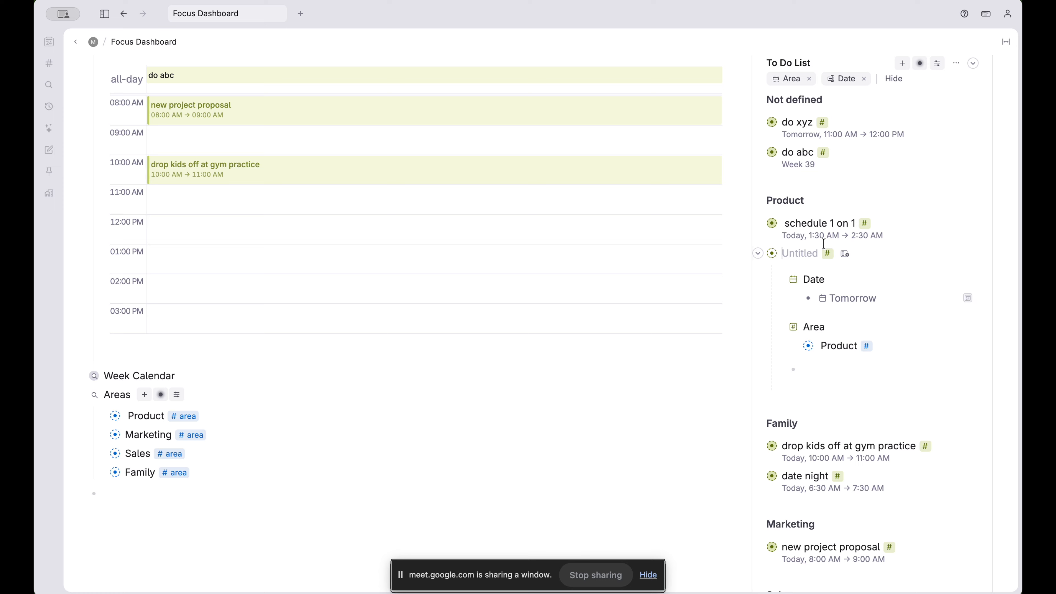
type("upgrade f")
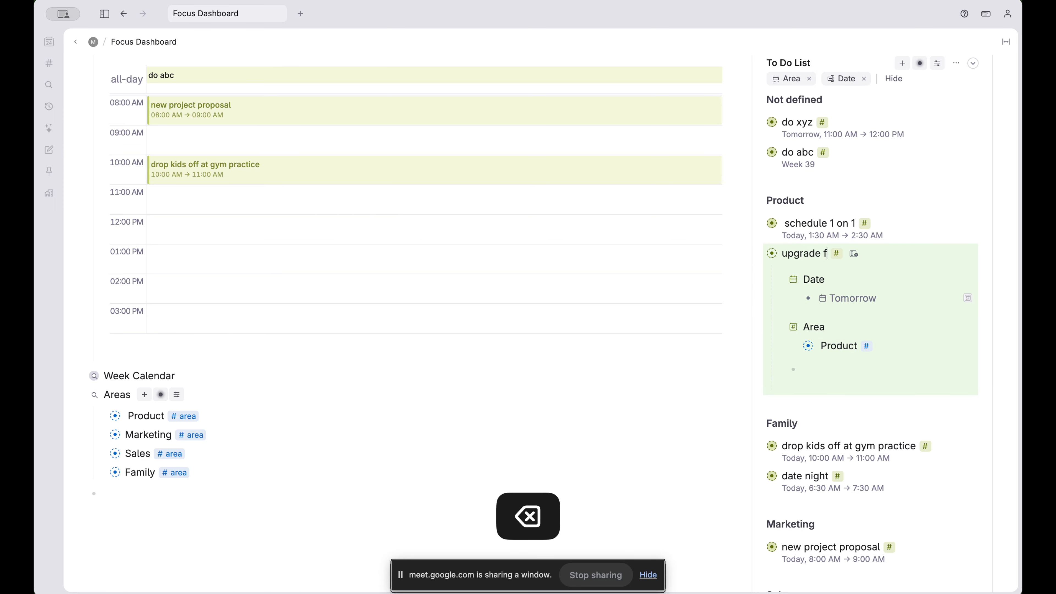
type("eatures")
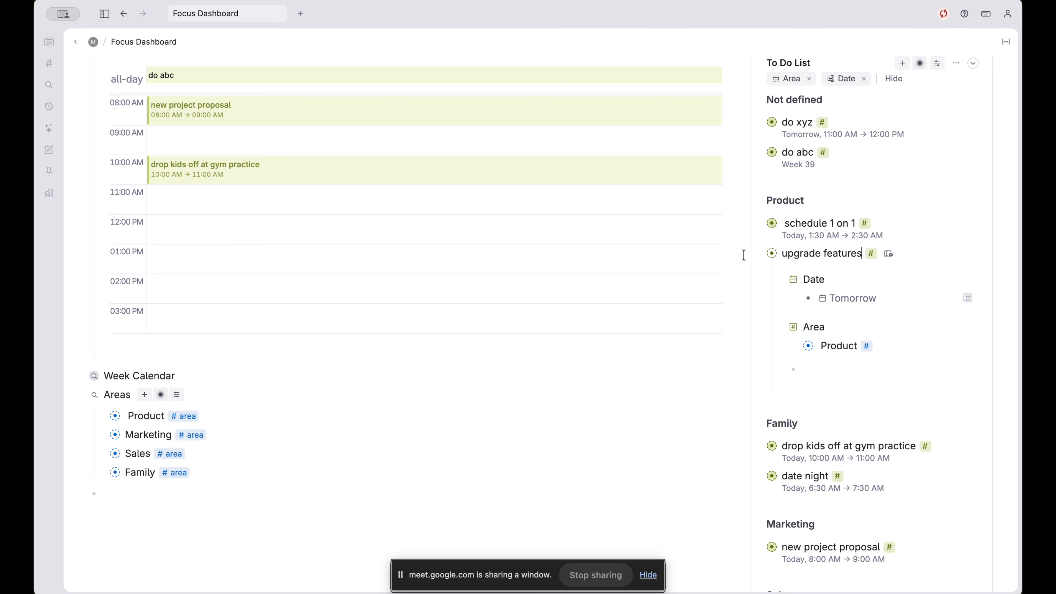
left_click(758, 253)
scroll(899, 291, "up", 3)
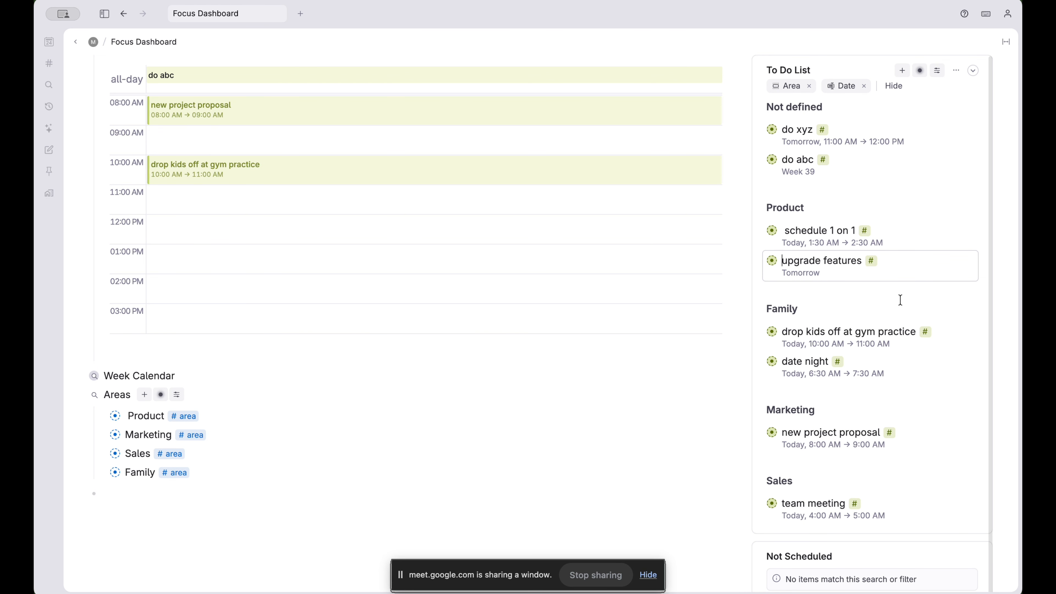
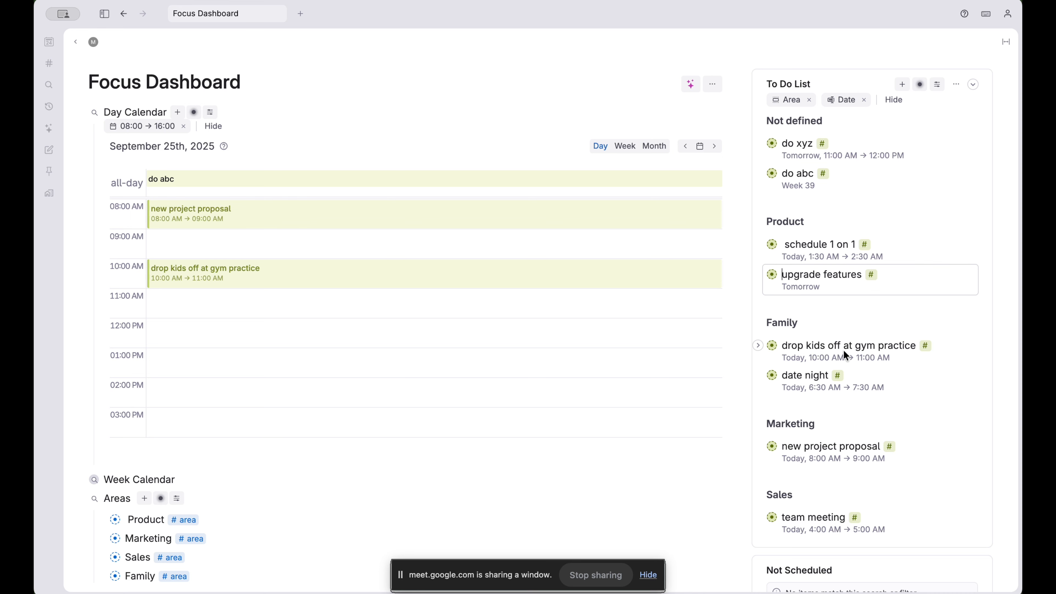
Open the Product area page and create a search node that finds items tagged task
scroll(274, 471, "down", 3)
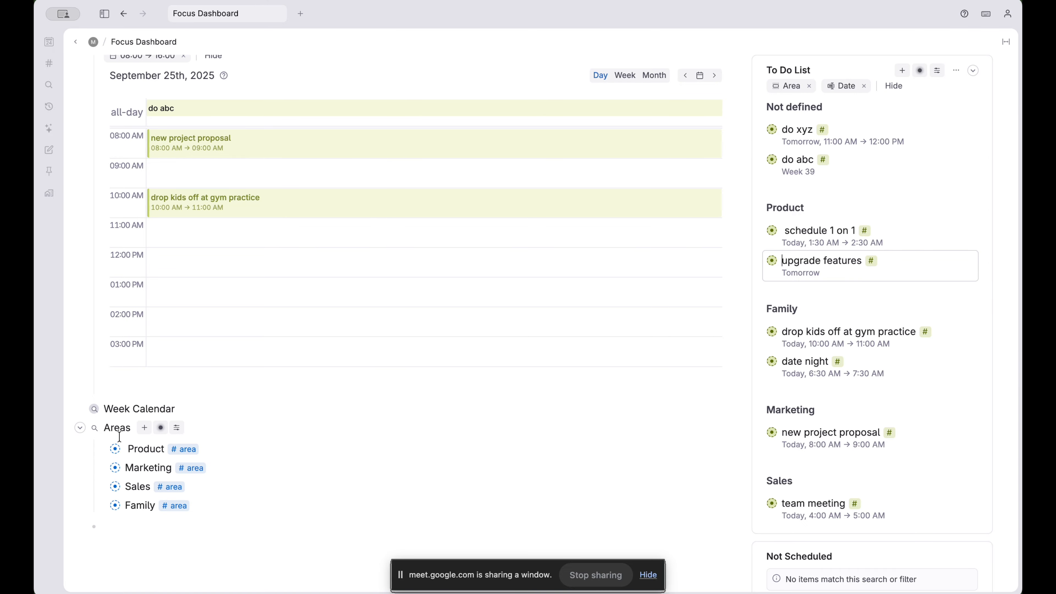
left_click(115, 449)
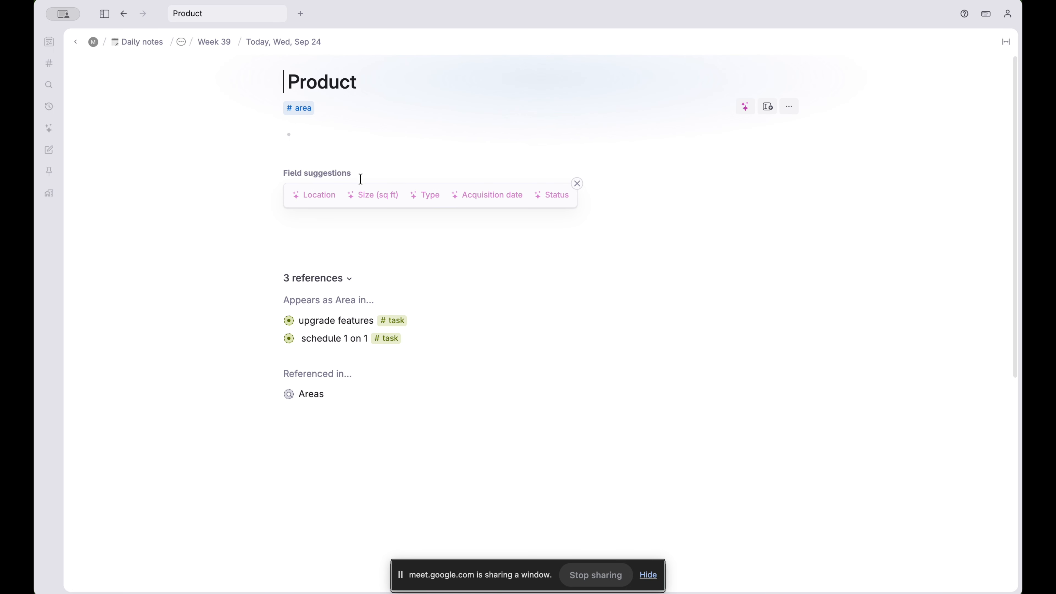
left_click(331, 134)
type("?")
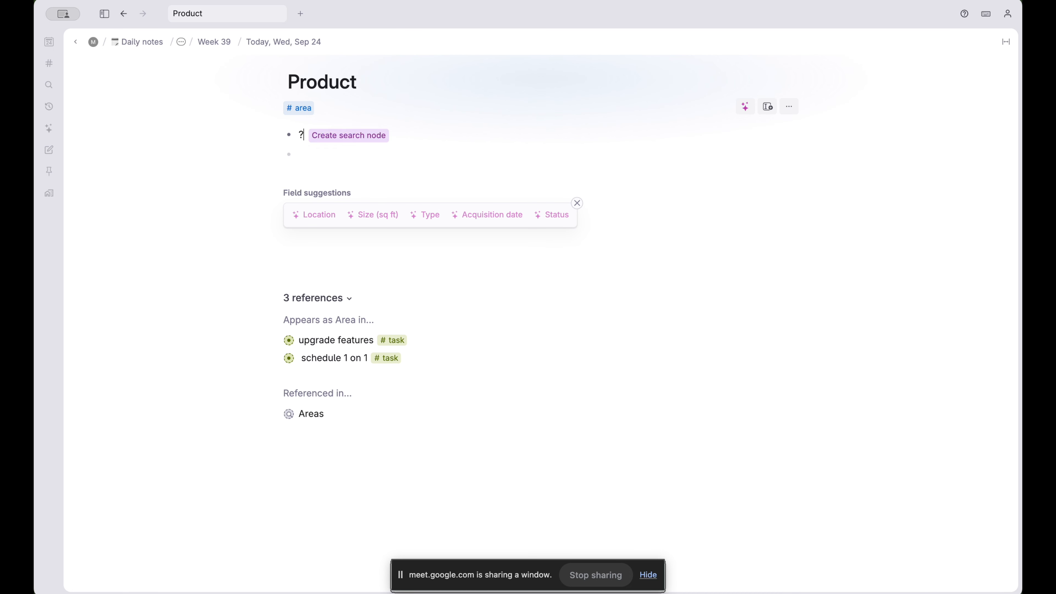
key("Right")
key("Return")
type("#ta")
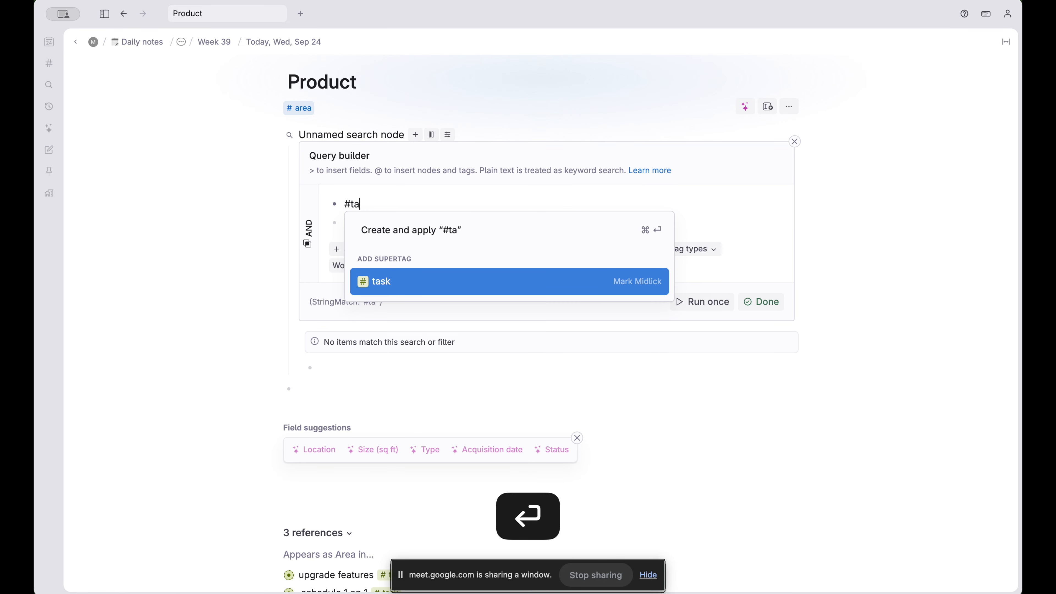
type("s")
key("Return")
Add an Area field set to PARENT to the search query and run it once
key("Down")
type(">Area")
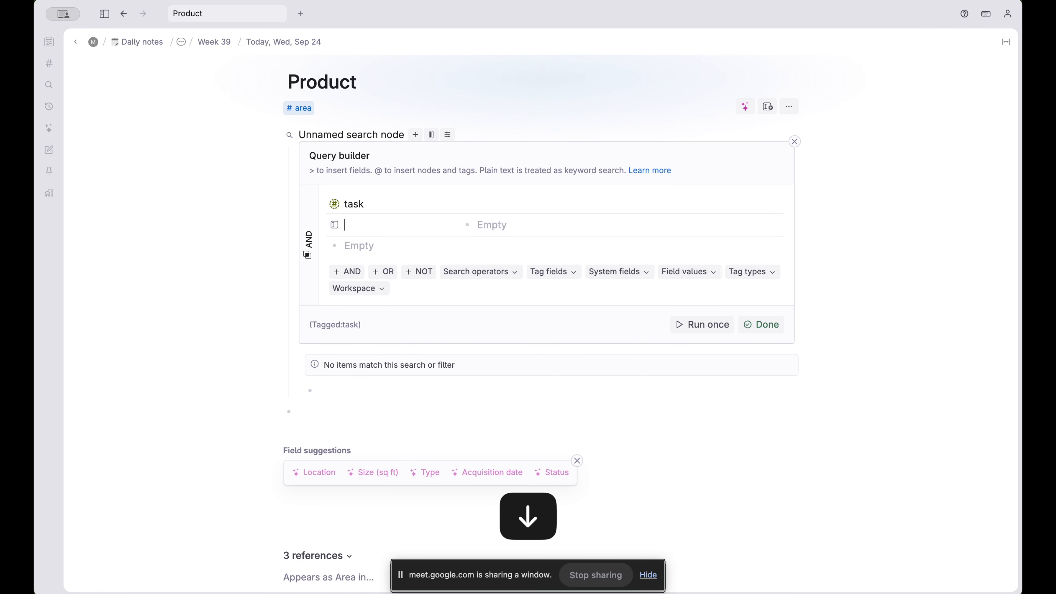
key("Return")
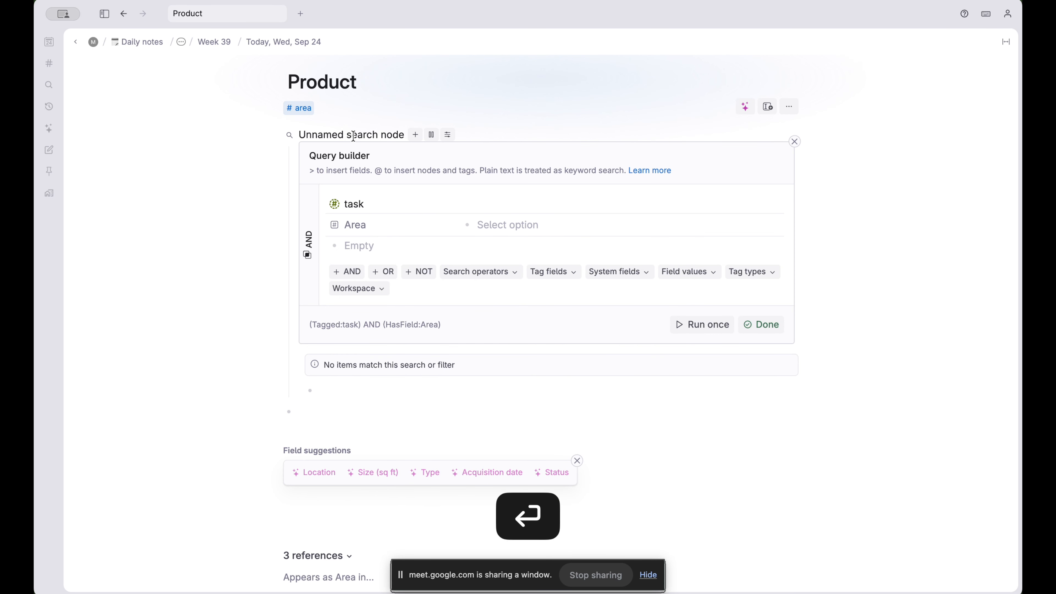
left_click(494, 226)
type("PARENT")
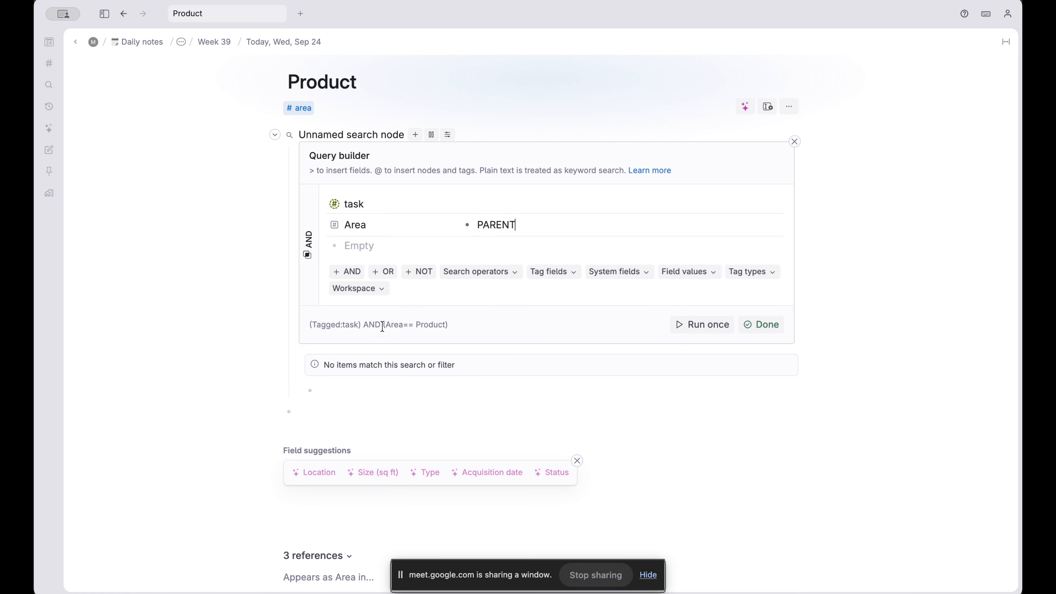
left_click(432, 325)
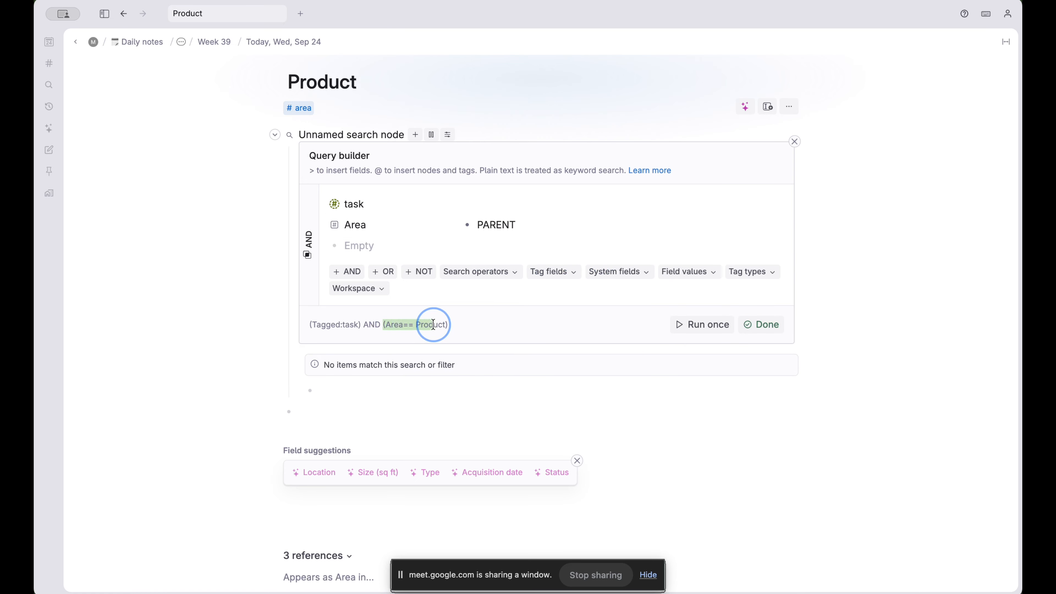
left_click(703, 325)
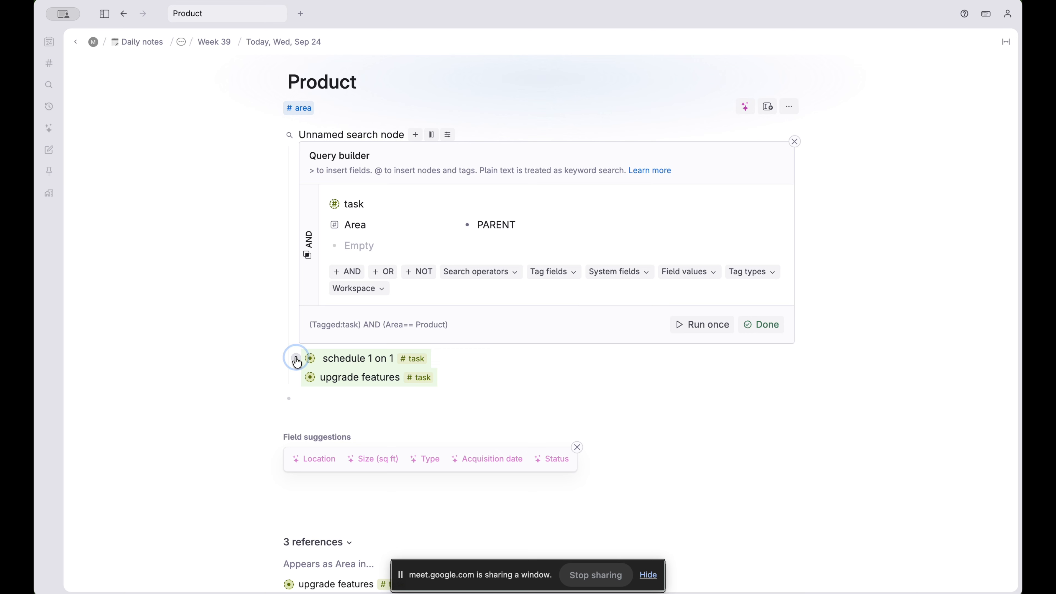
left_click(296, 358)
left_click(296, 358)
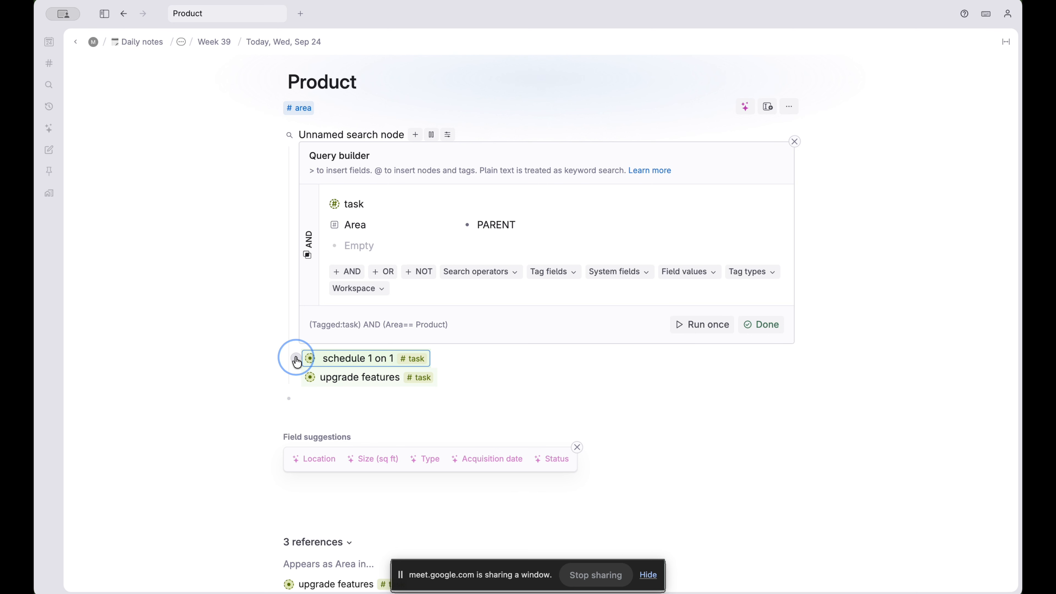
Name the Product page's search node "Related Tasks"
triple_click(343, 134)
type("R")
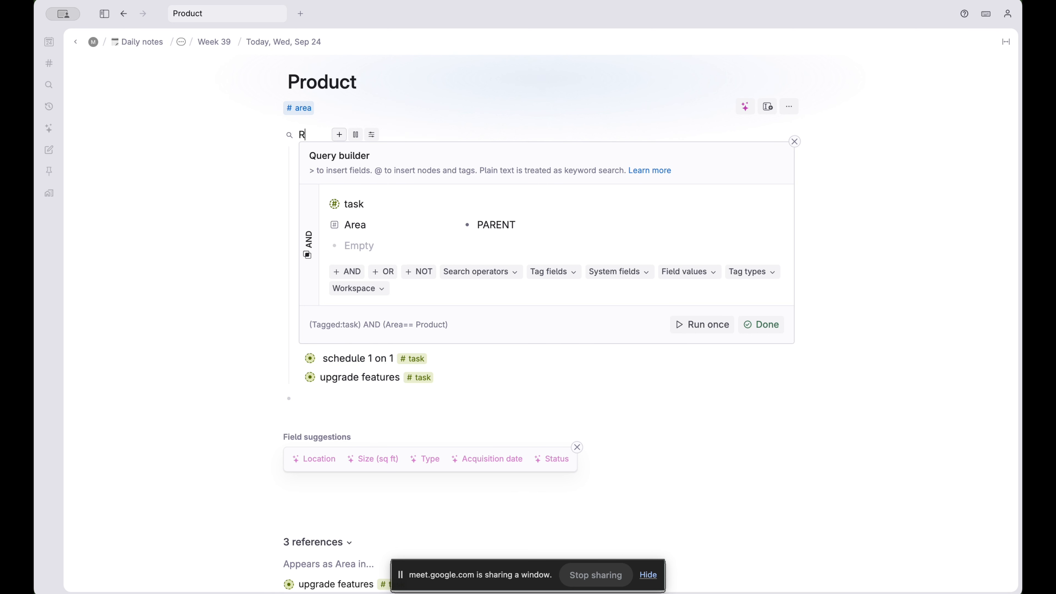
type("elated Tassk")
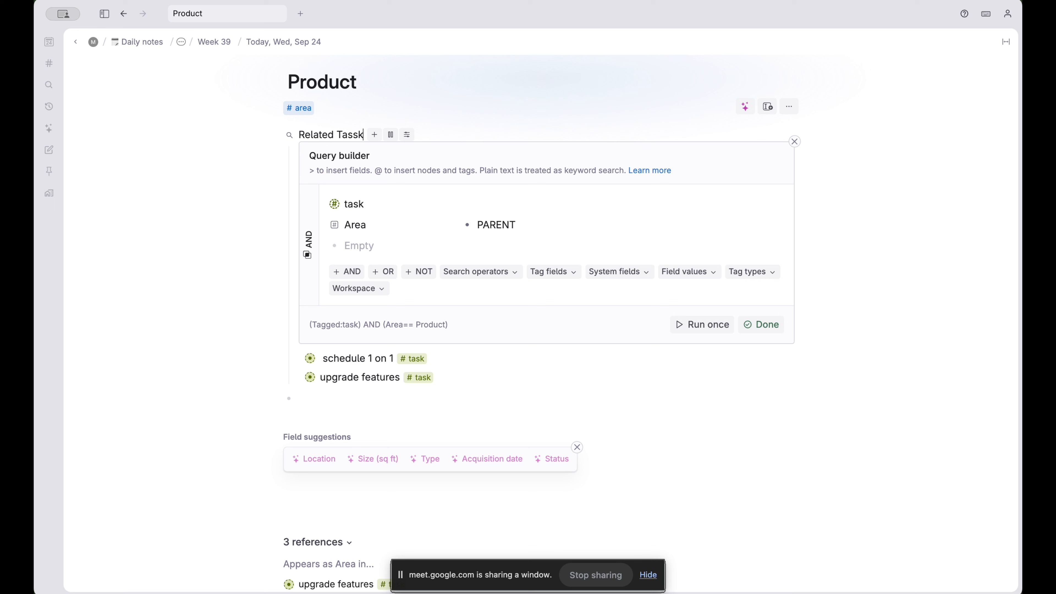
key("BackSpace")
key("BackSpace")
type("ks")
Add the Related Tasks search to the area tag's template
key("super+k")
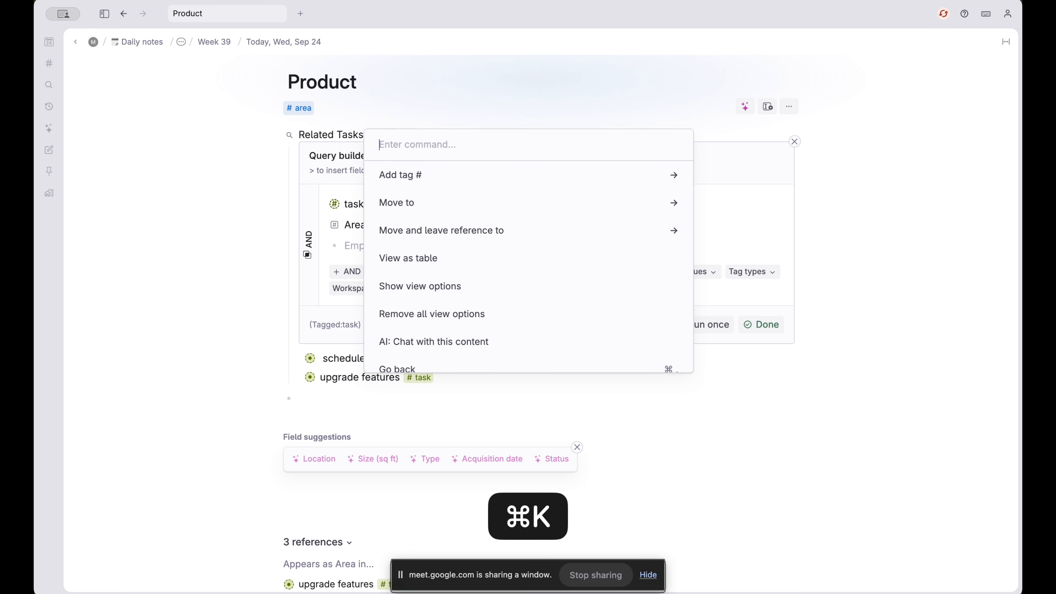
type("add")
key("Down")
key("Down")
key("Return")
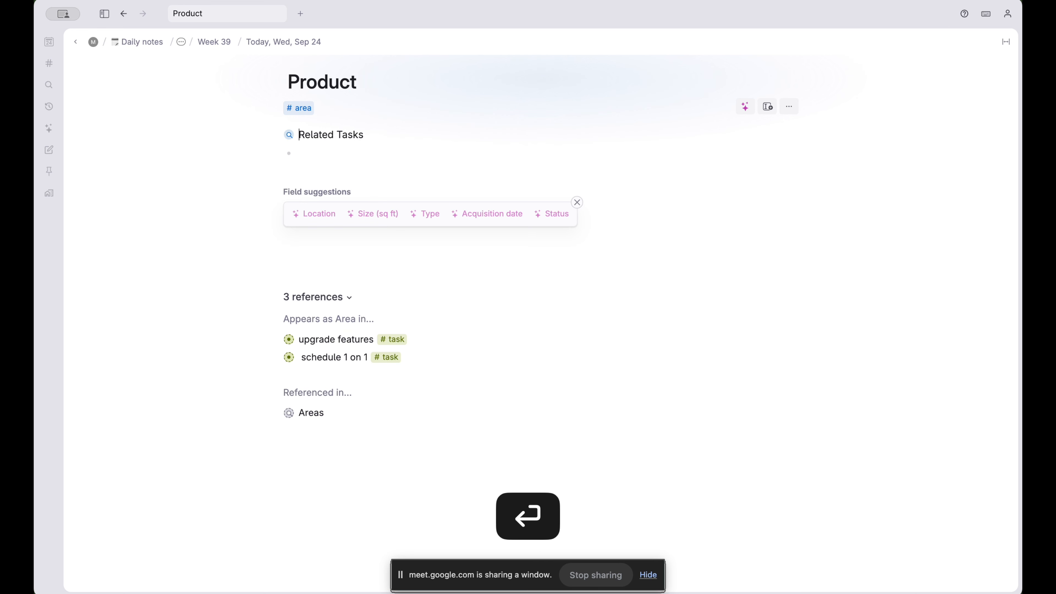
Open the area tag's page and check the Related Tasks search under Family, Sales and Product
left_click(309, 110)
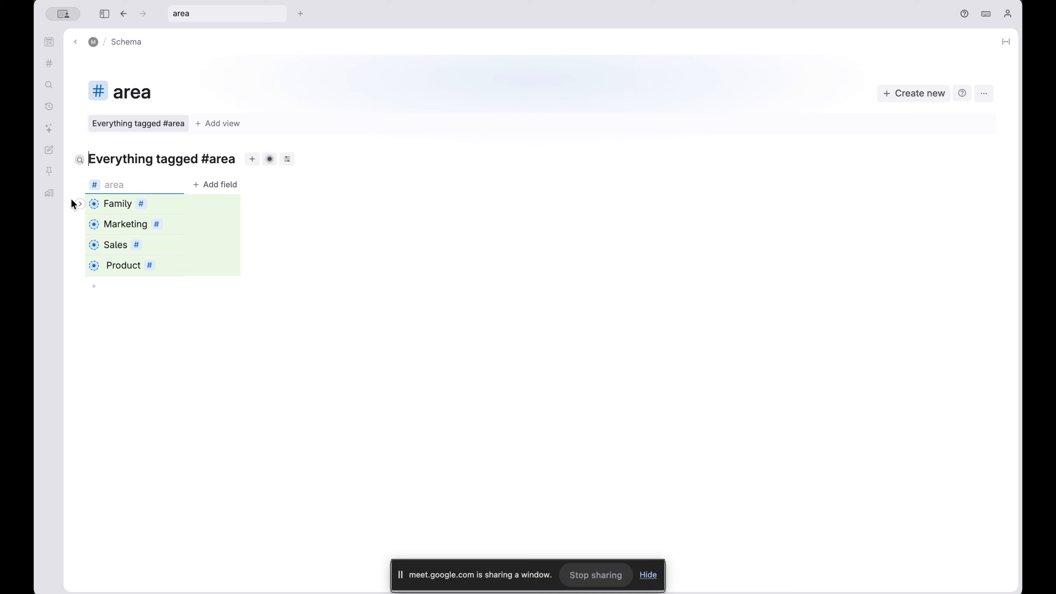
left_click(79, 205)
left_click(102, 225)
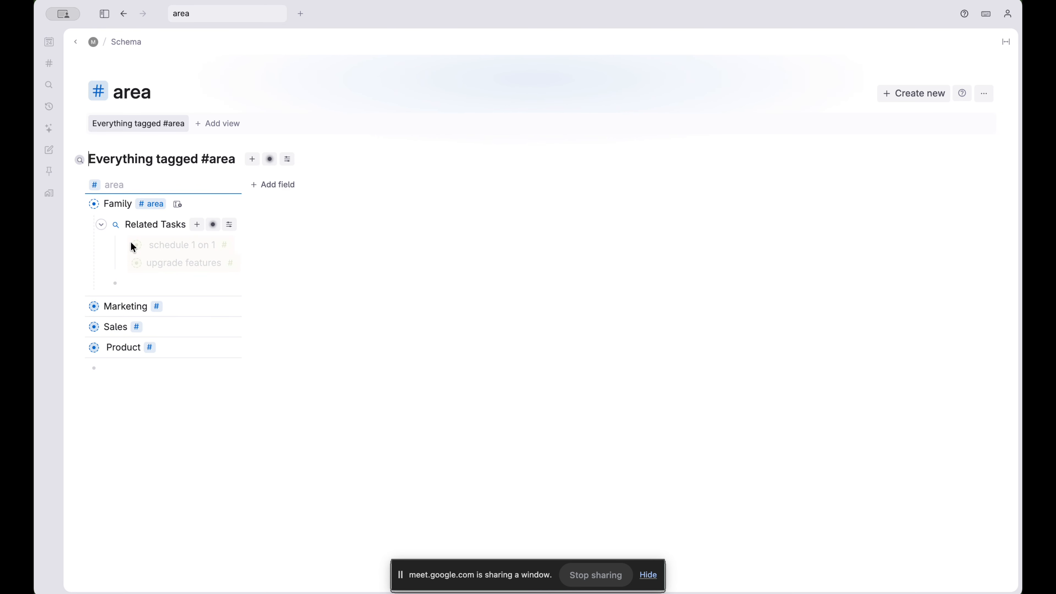
left_click(80, 328)
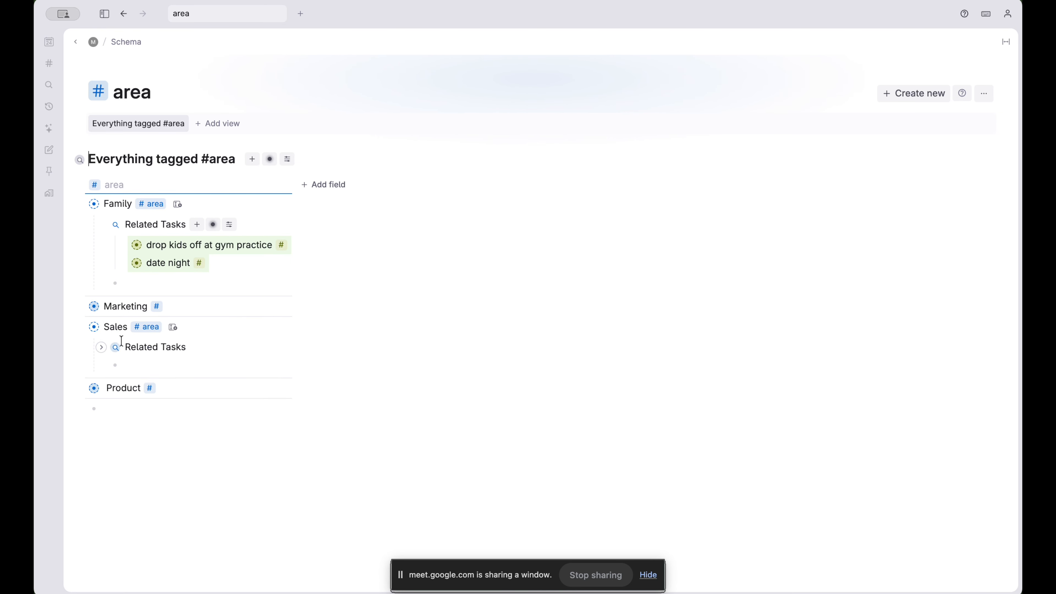
left_click(102, 348)
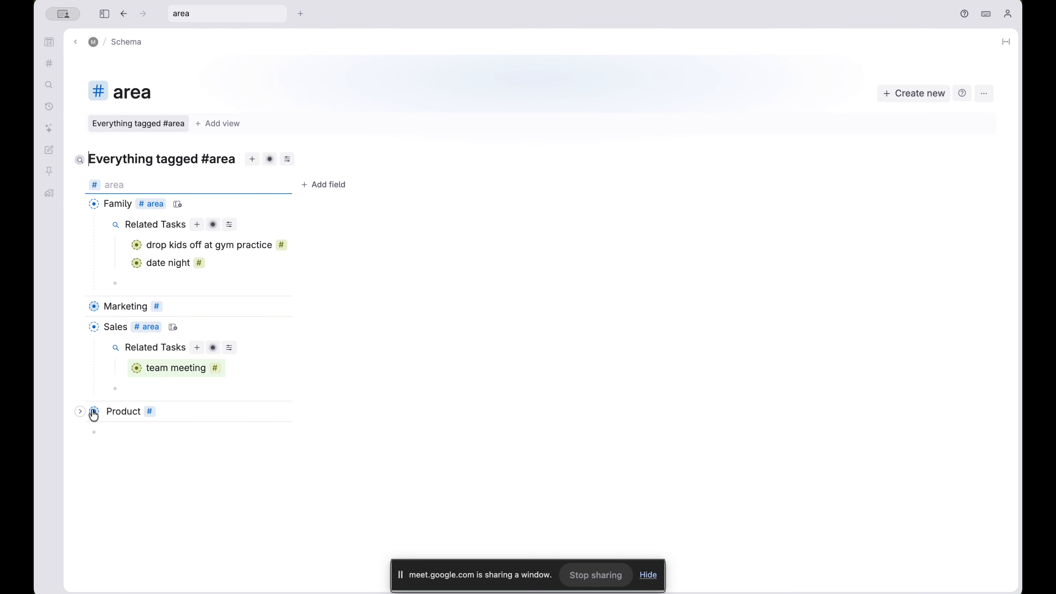
left_click(79, 412)
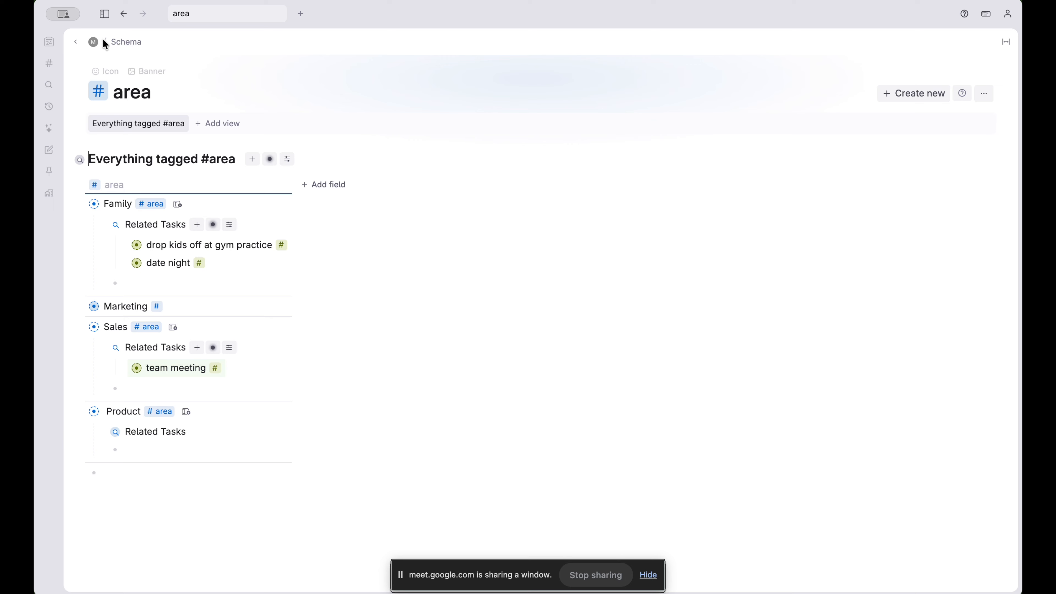
Return to the Focus Dashboard and hide the To Do List's Area and Date view options
left_click(93, 42)
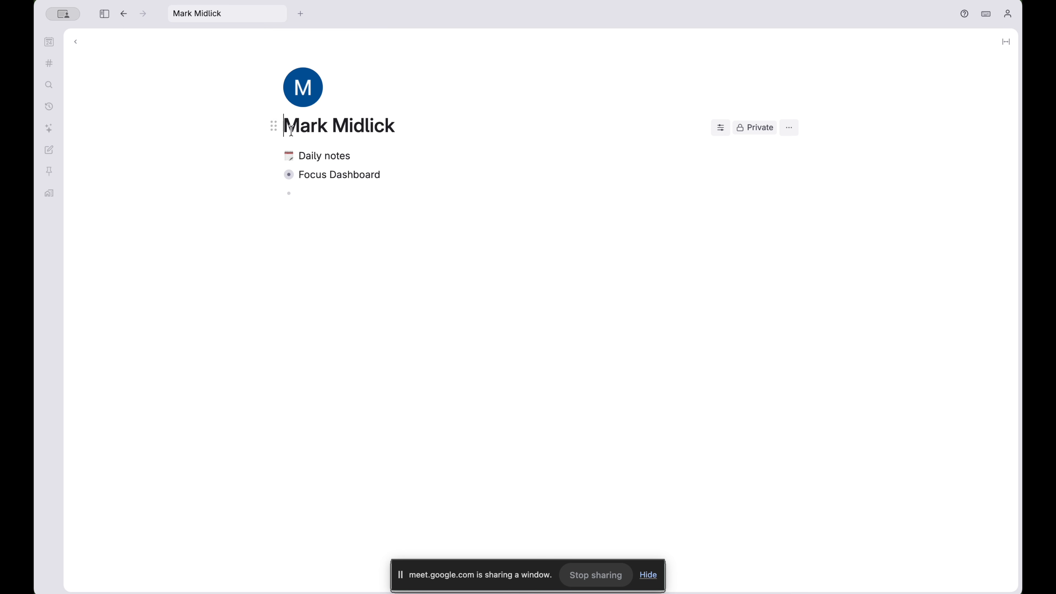
left_click(290, 175)
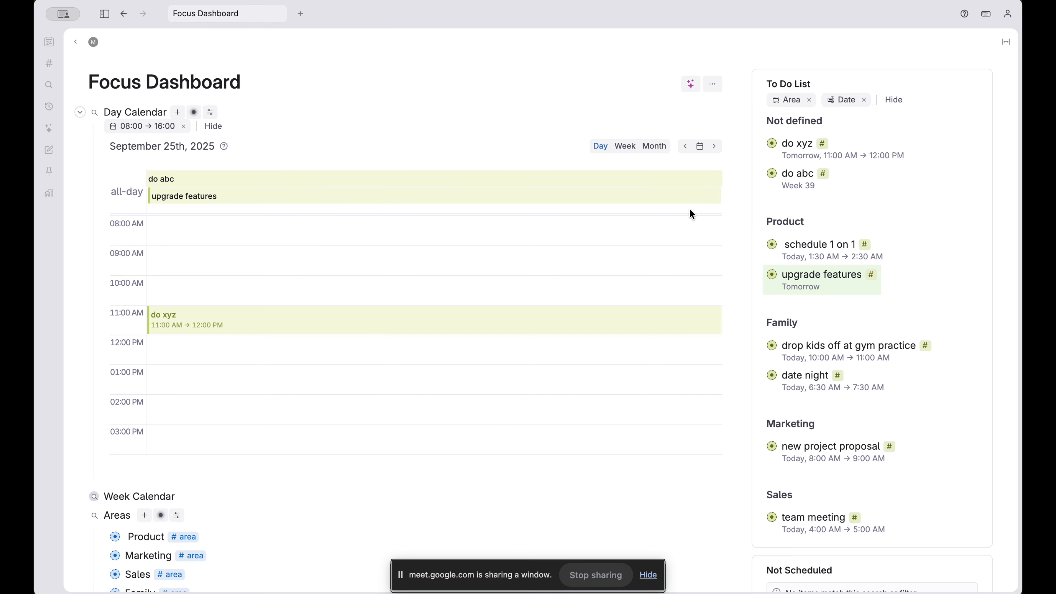
left_click(899, 102)
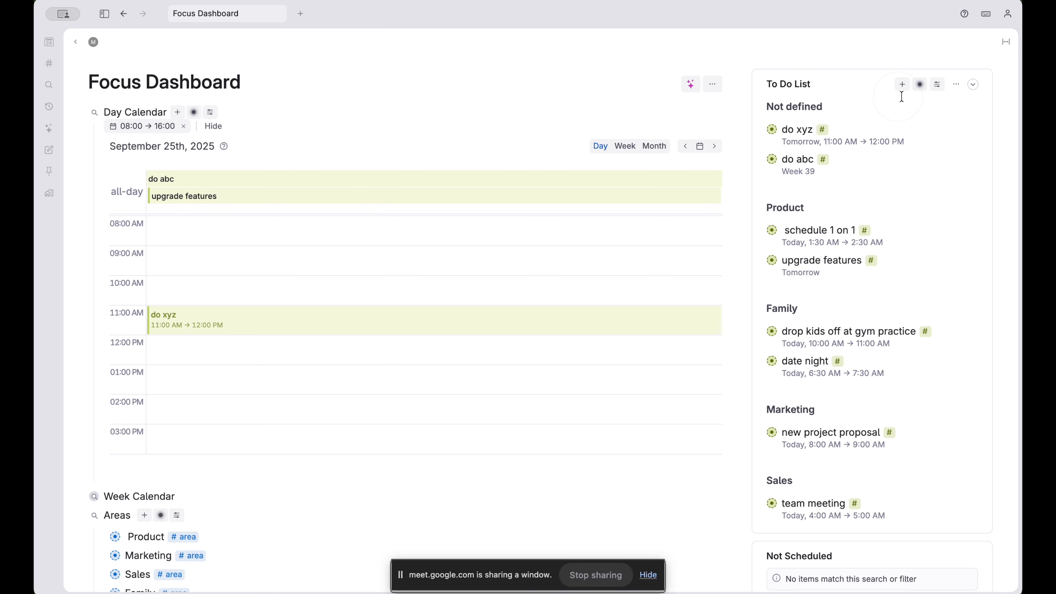
scroll(526, 220, "down", 3)
scroll(453, 308, "up", 3)
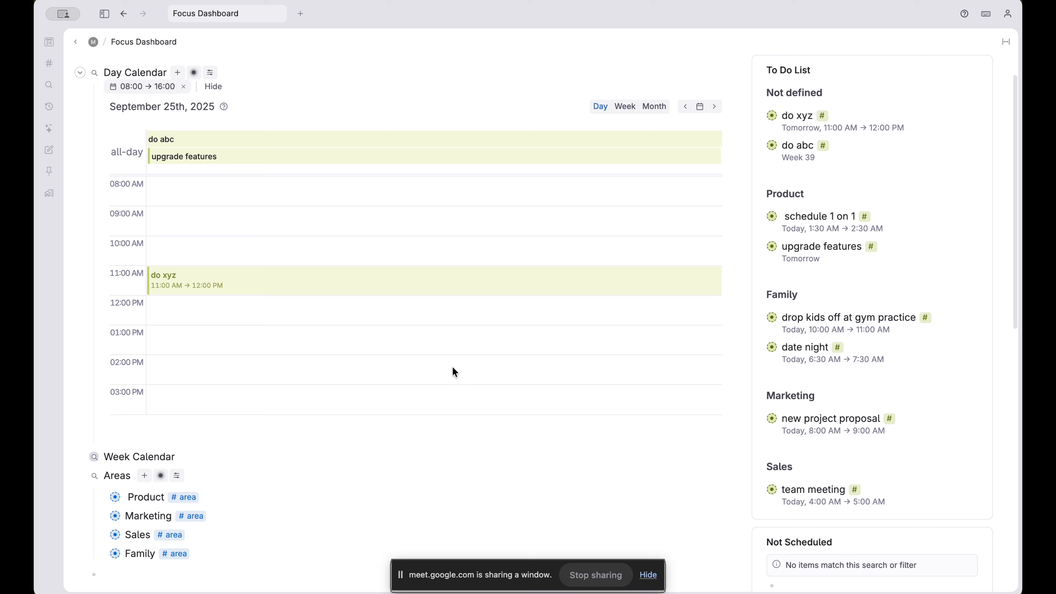
scroll(430, 430, "down", 2)
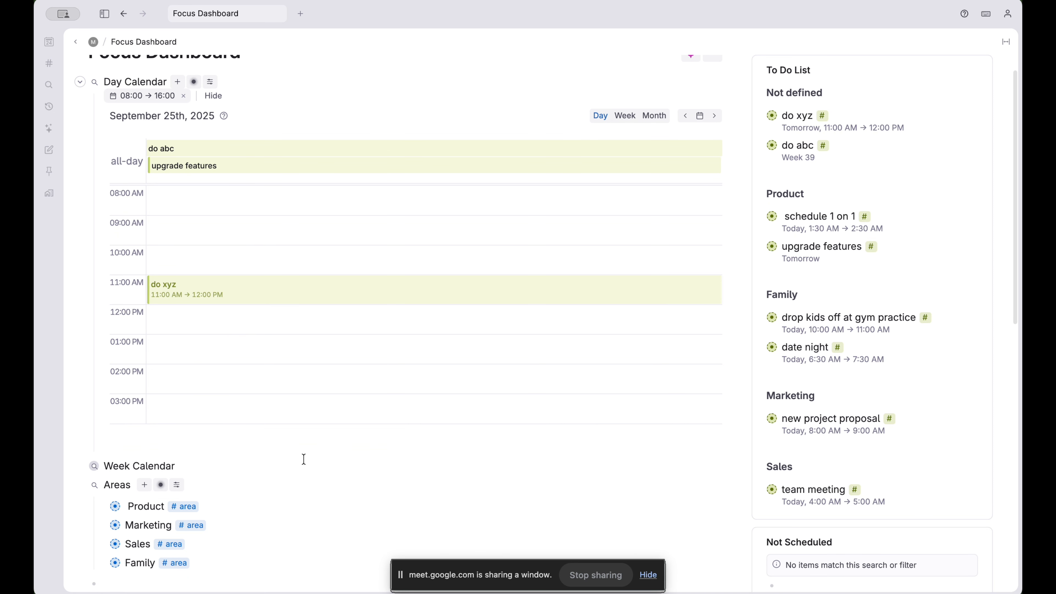
scroll(279, 465, "up", 2)
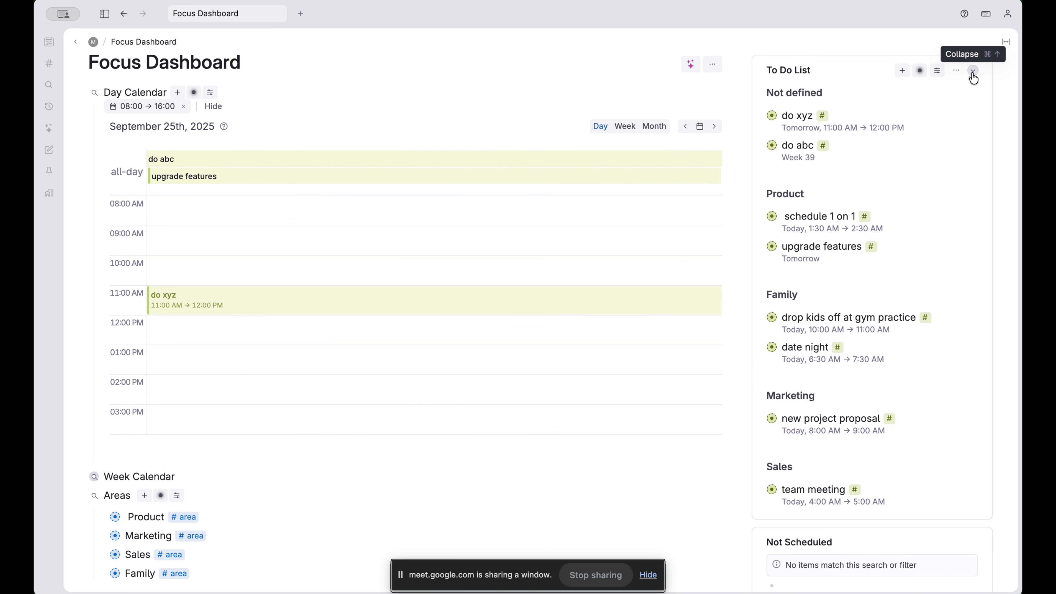
Collapse the To Do List on the Focus Dashboard
left_click(974, 78)
scroll(325, 302, "down", 1)
scroll(326, 304, "up", 2)
scroll(326, 303, "down", 1)
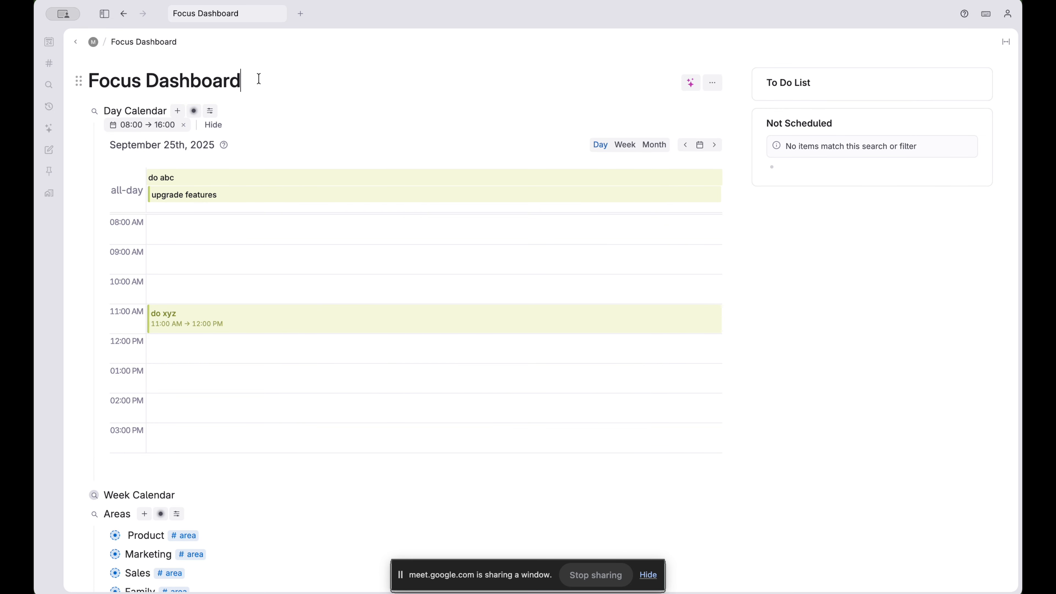
Add the existing Area field directly beneath the Focus Dashboard title
key("Return")
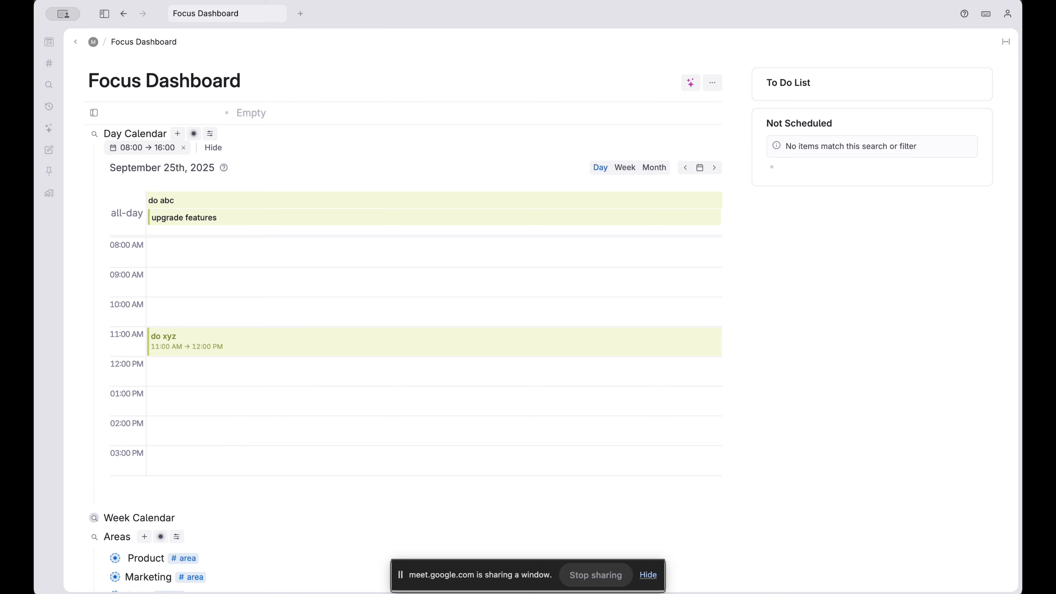
type("Area")
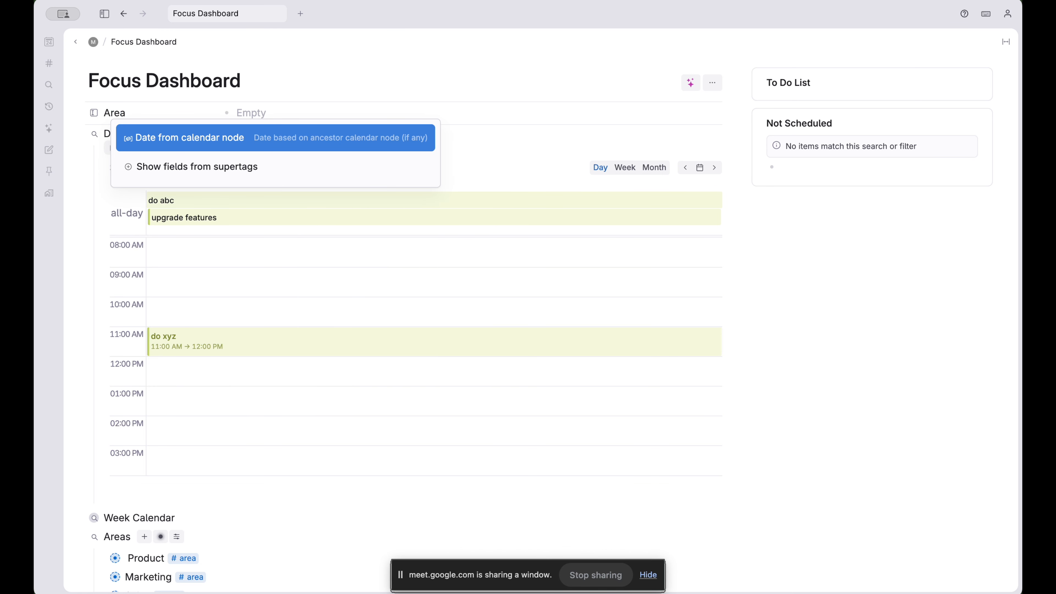
key("Down")
key("Return")
key("Return")
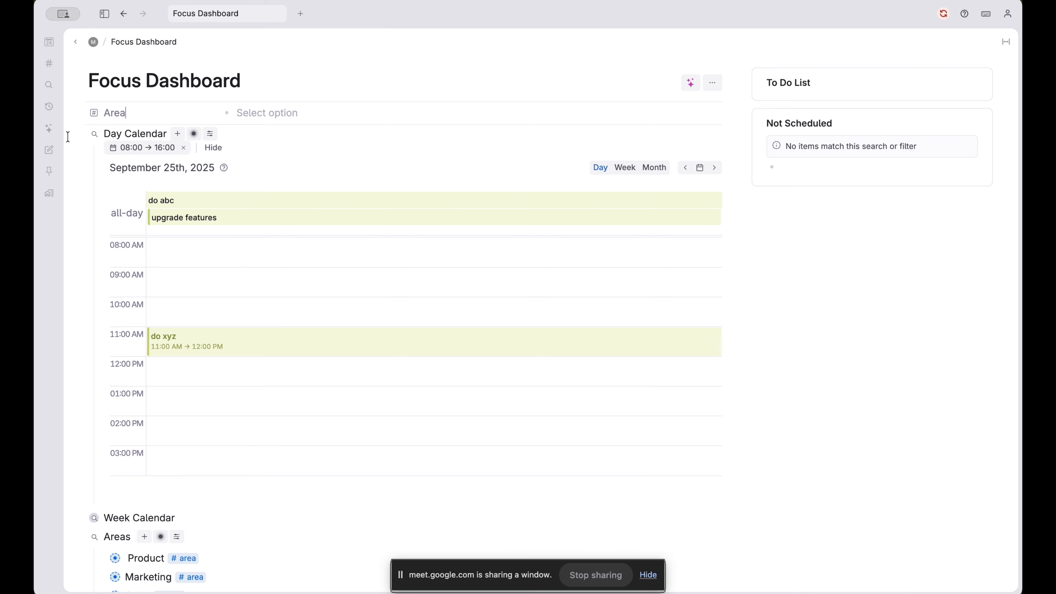
Collapse the Day Calendar and Areas nodes, and place the cursor in the empty line beneath Areas
left_click(79, 134)
left_click(81, 171)
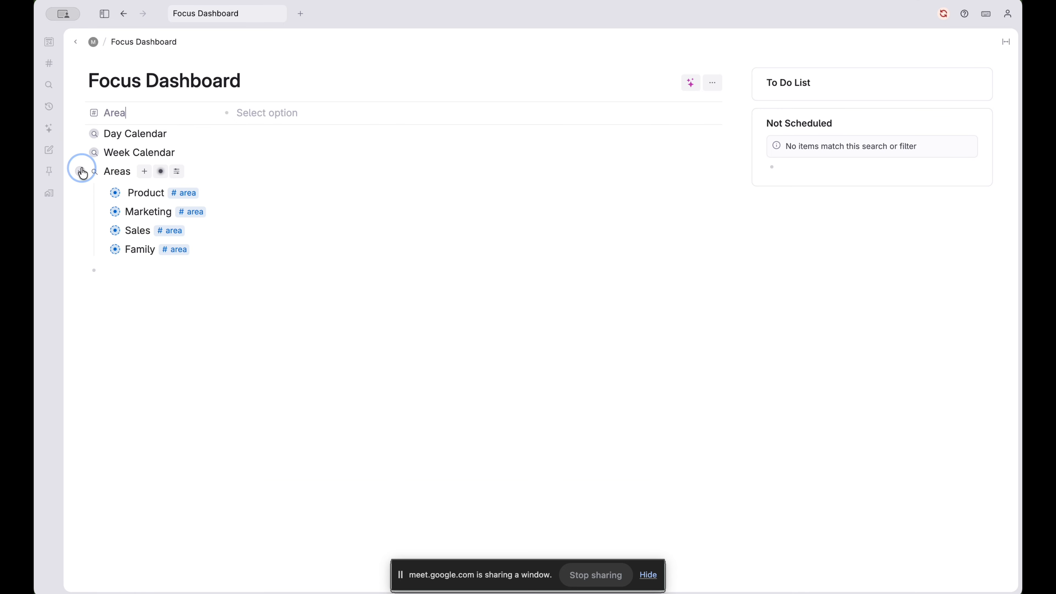
left_click(115, 190)
Duplicate the To Do List search beneath Areas, delete the pasted reference, and expand the copy
left_click(804, 84)
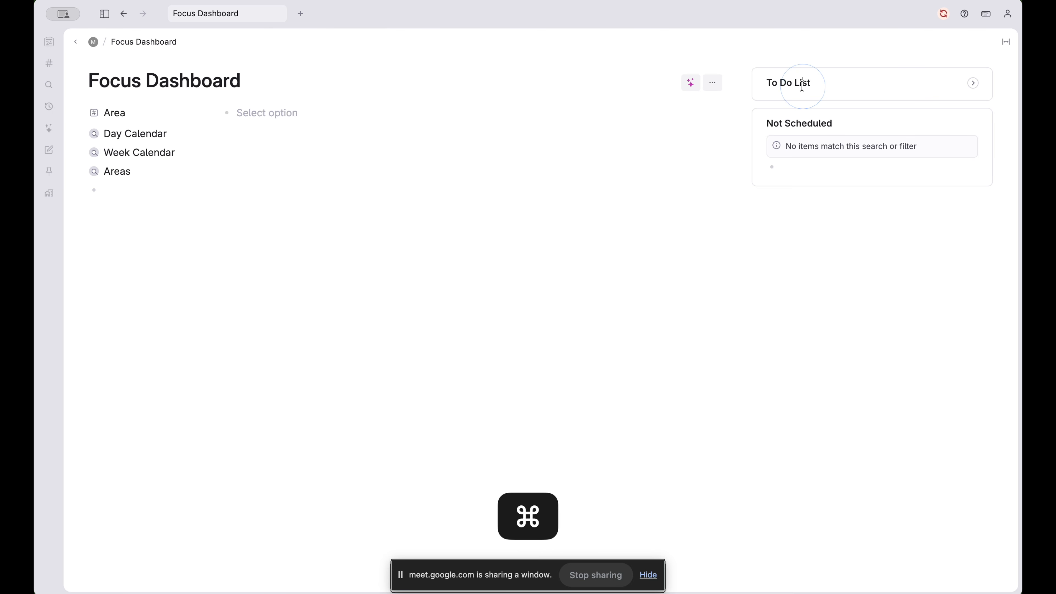
key("super+c")
left_click(128, 189)
key("super+v")
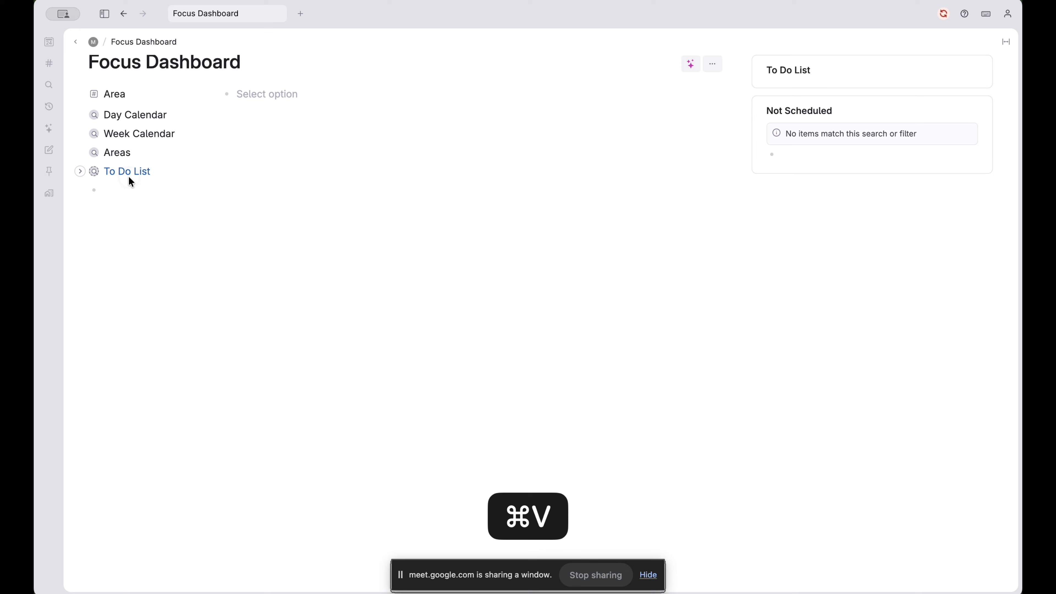
key("super+shift+d")
left_click(139, 172)
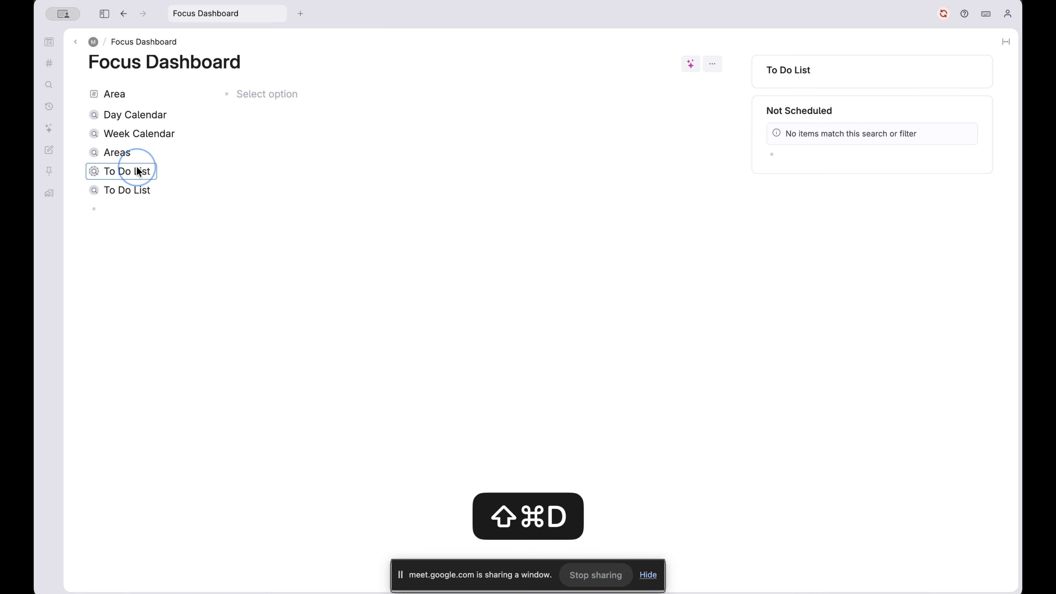
key("BackSpace")
left_click(81, 171)
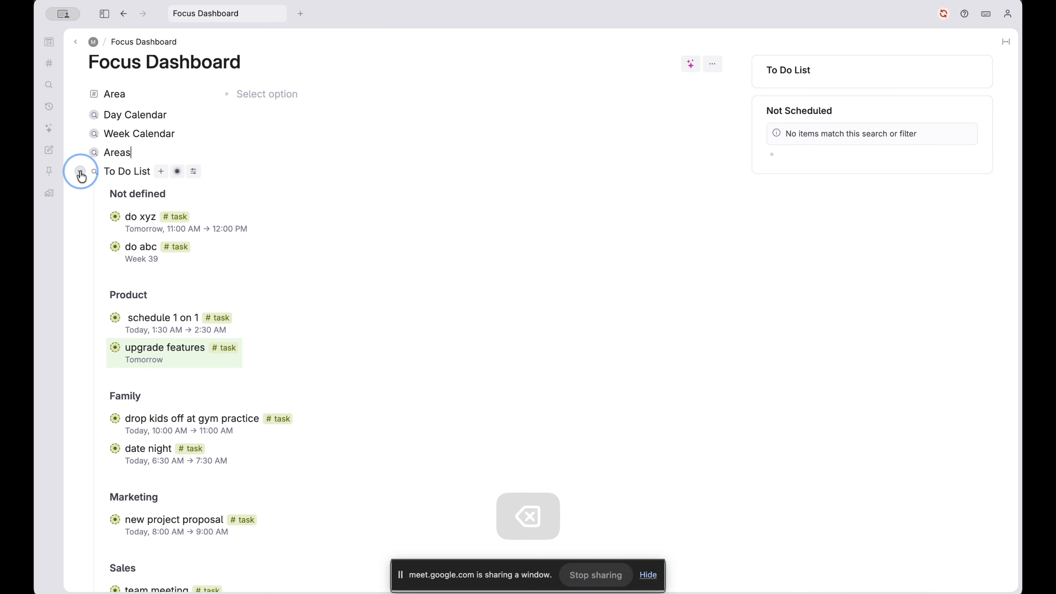
Rename the duplicated search beneath Areas as "Area Specific To Do List"
double_click(124, 171)
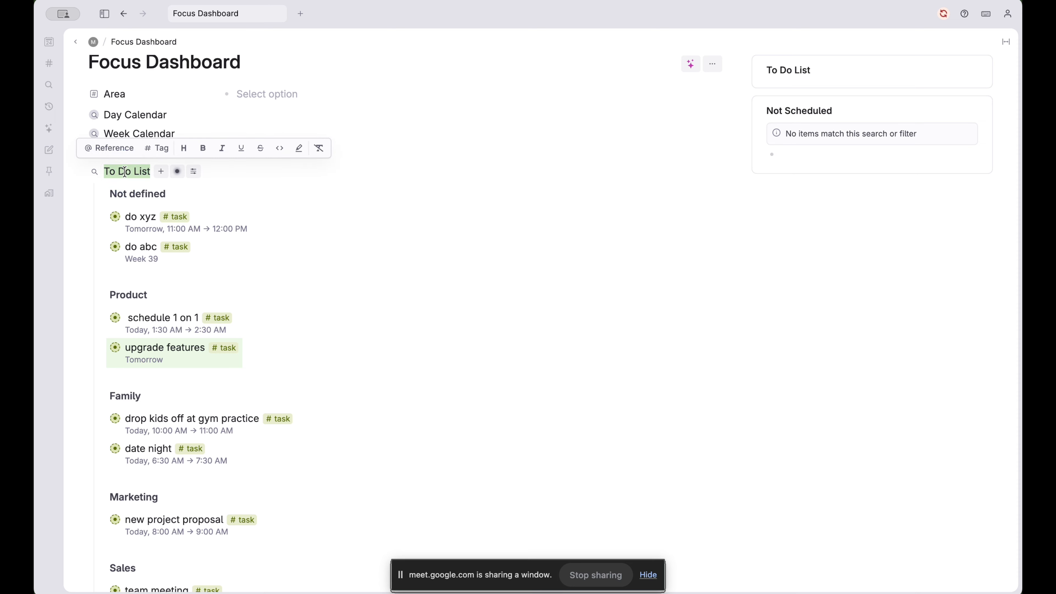
type("Area ")
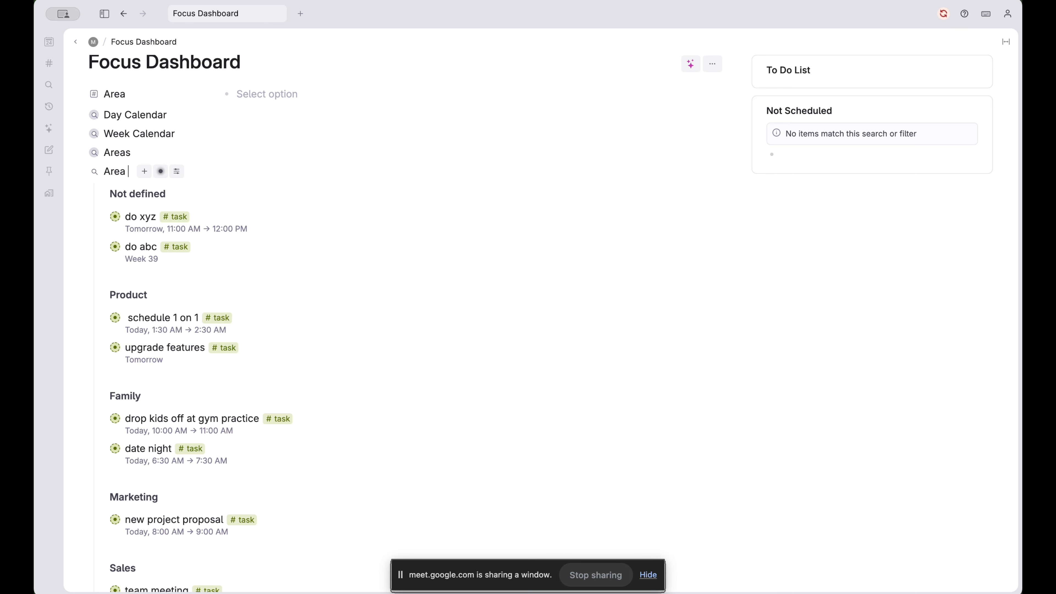
type("SPe")
key("BackSpace")
key("BackSpace")
type("pe")
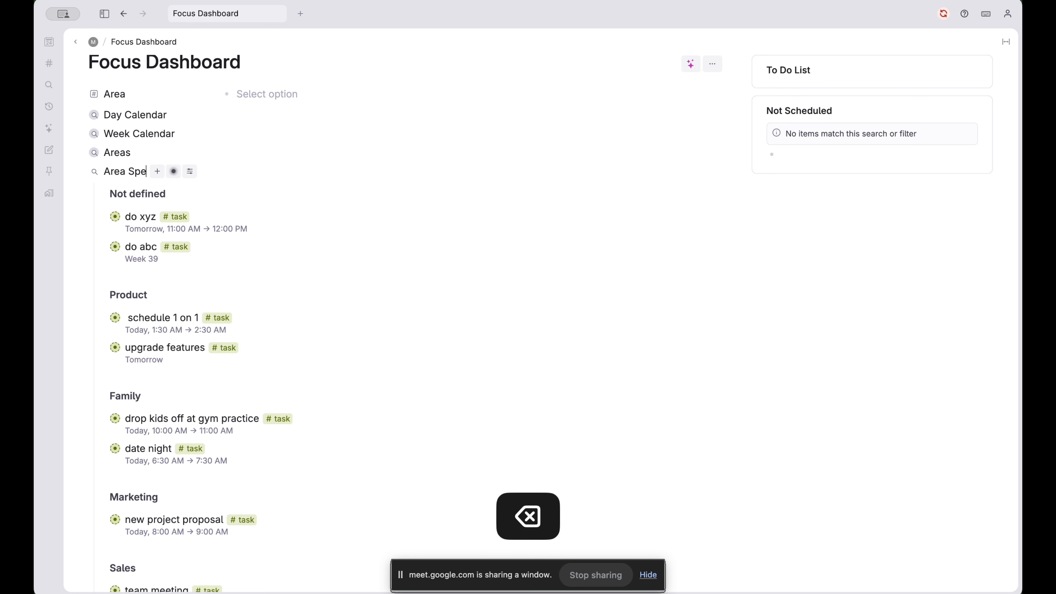
type("cific To DO")
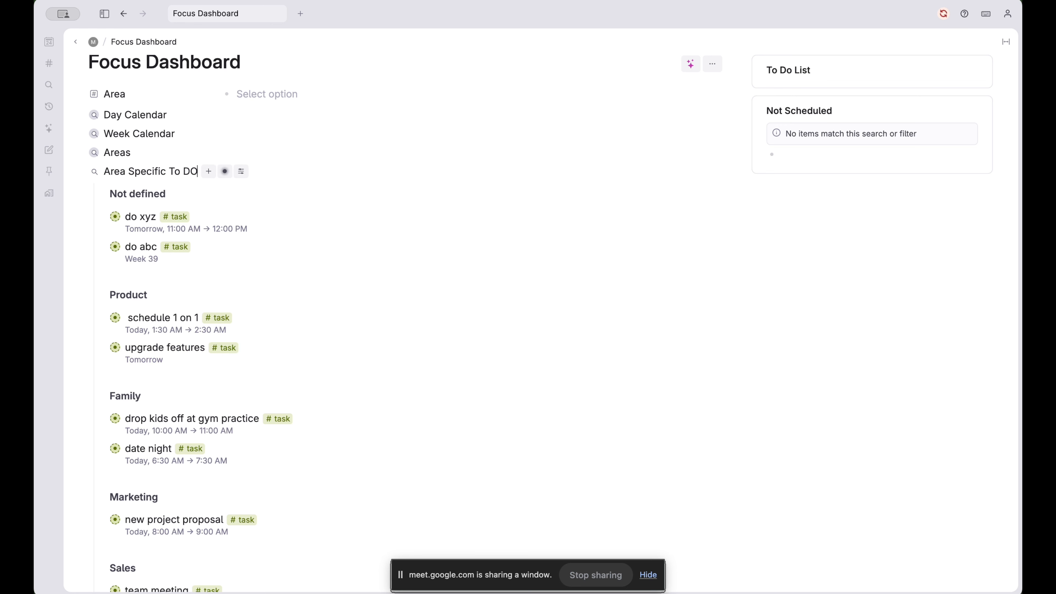
type(" List")
key("BackSpace")
key("BackSpace")
key("BackSpace")
key("BackSpace")
key("BackSpace")
key("BackSpace")
type("o List")
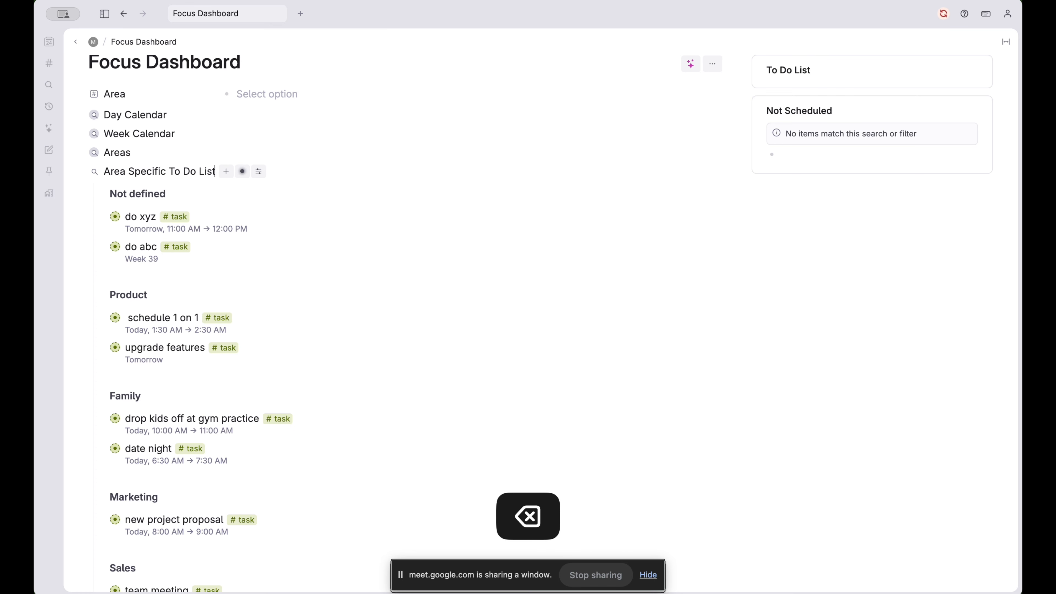
Open the search query summary of the Area Specific To Do List
left_click(243, 172)
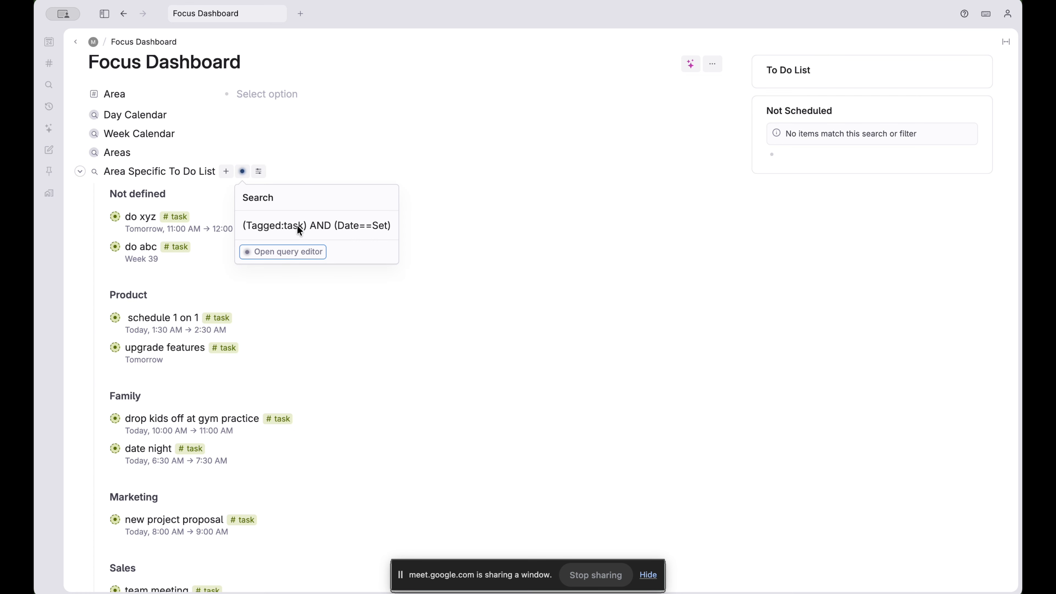
Add the task Area field as a further condition in the Area Specific To Do List search query
left_click(285, 253)
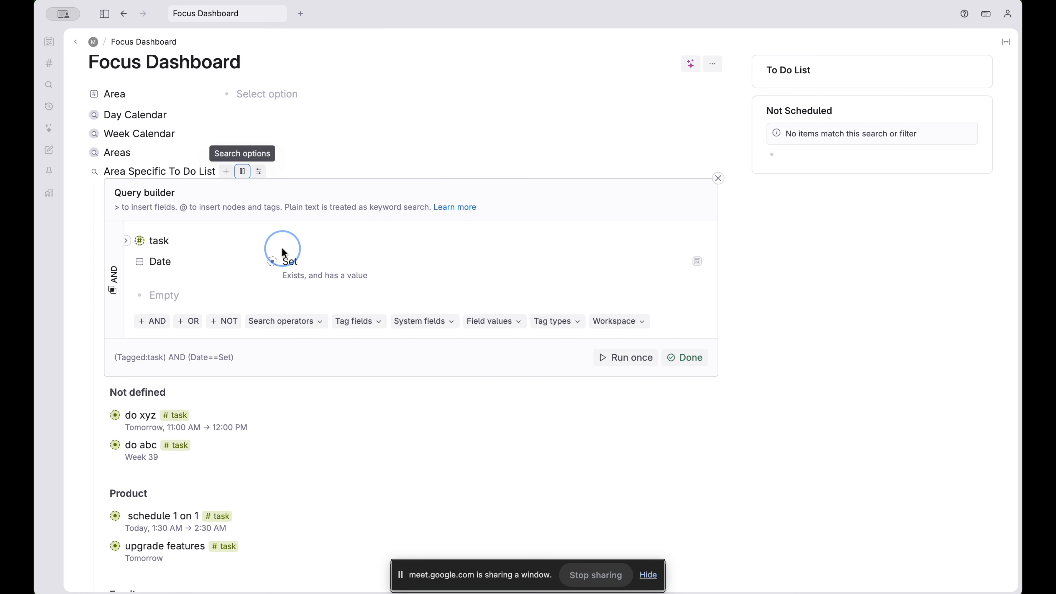
left_click(173, 295)
type(">Area")
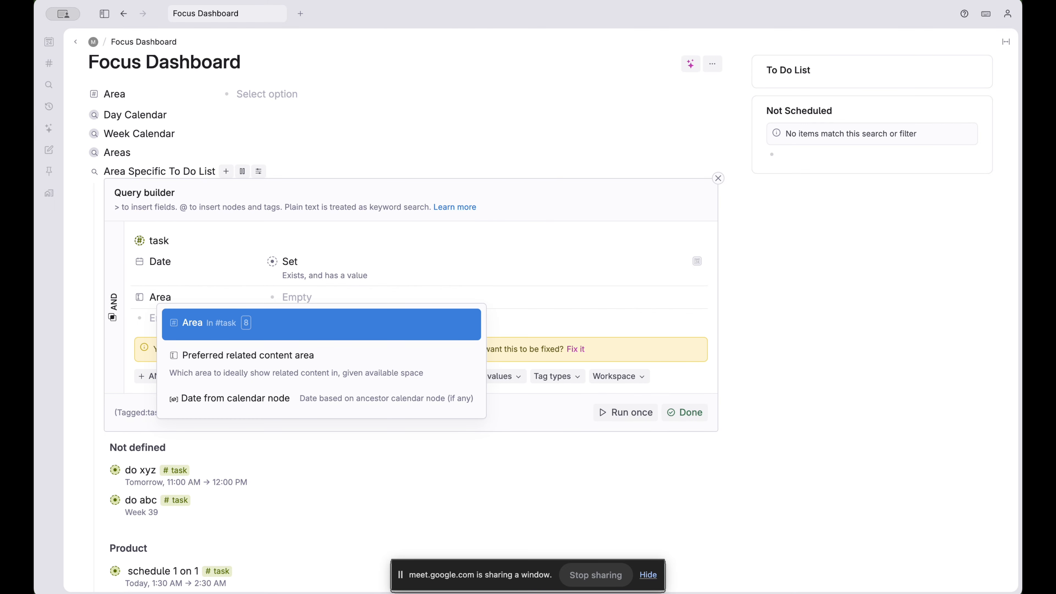
key("Return")
scroll(224, 331, "up", 1)
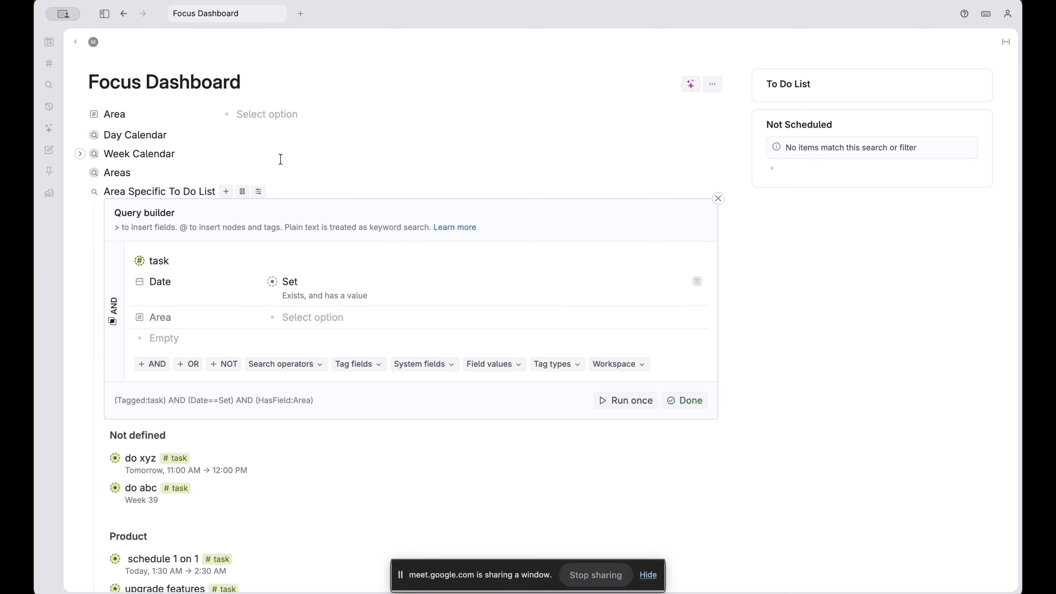
Set the query's Area condition to PARENT.Area and run the query once
left_click(305, 320)
type("PARENT")
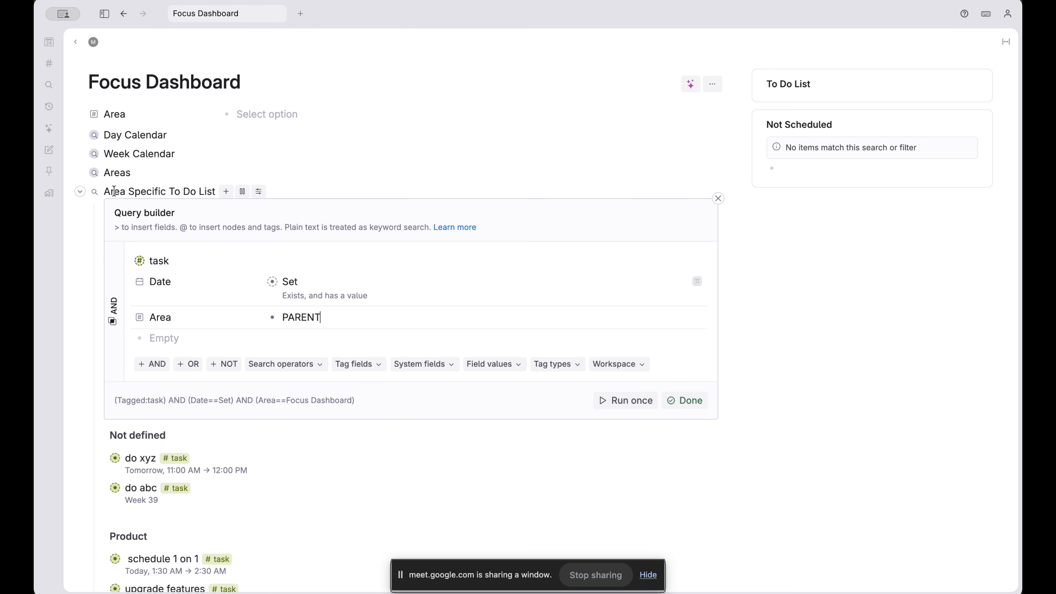
left_click_drag(111, 82, 195, 82)
left_click(195, 82)
left_click(362, 315)
type(".Area")
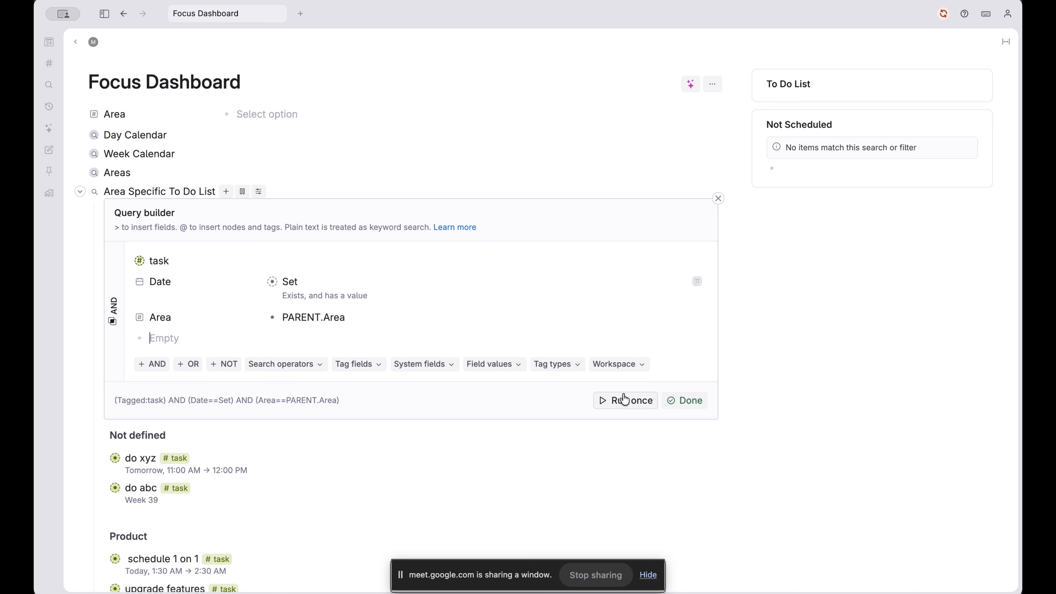
left_click(620, 401)
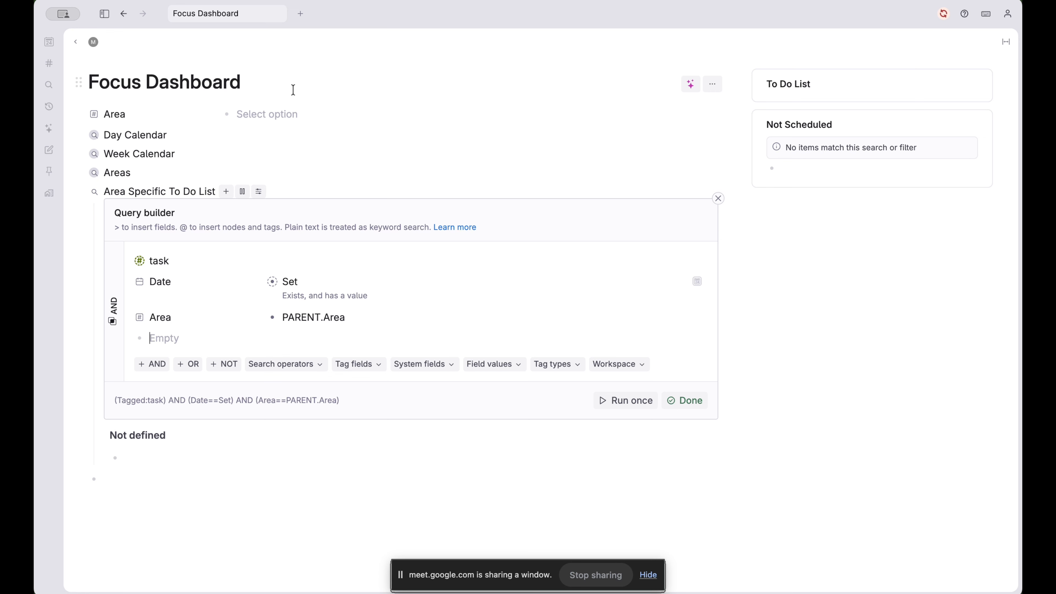
Set the Focus Dashboard's Area to Product, rerun the to-do query and finish editing it
left_click(261, 114)
left_click(261, 140)
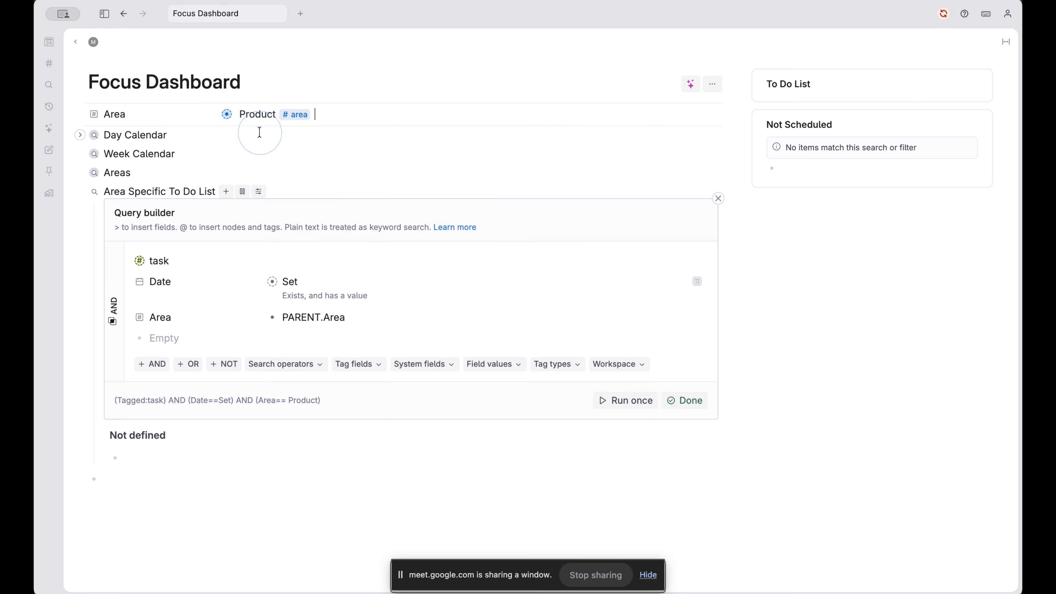
left_click(615, 402)
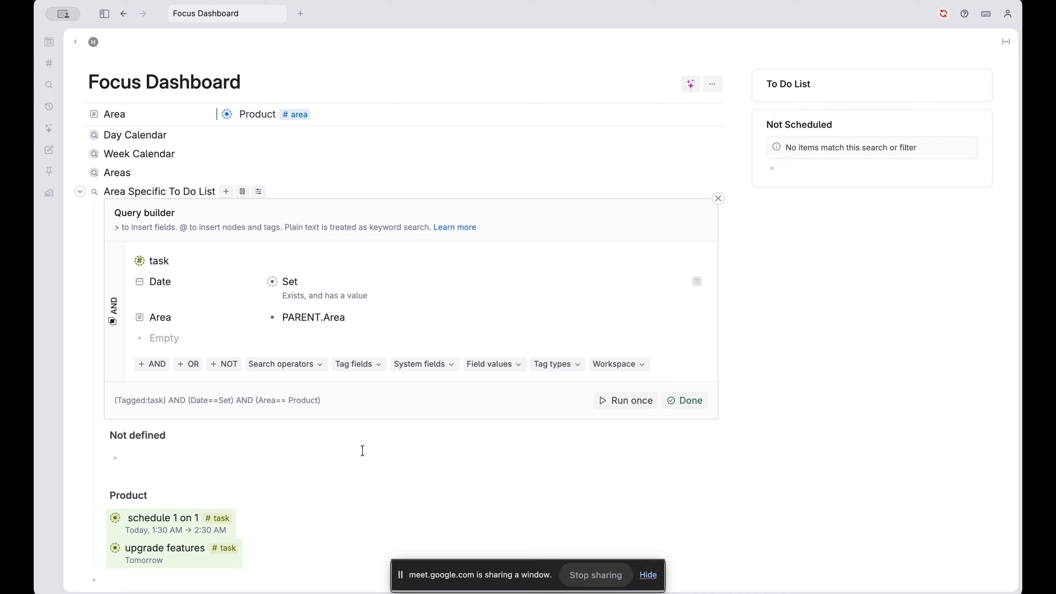
scroll(366, 445, "down", 2)
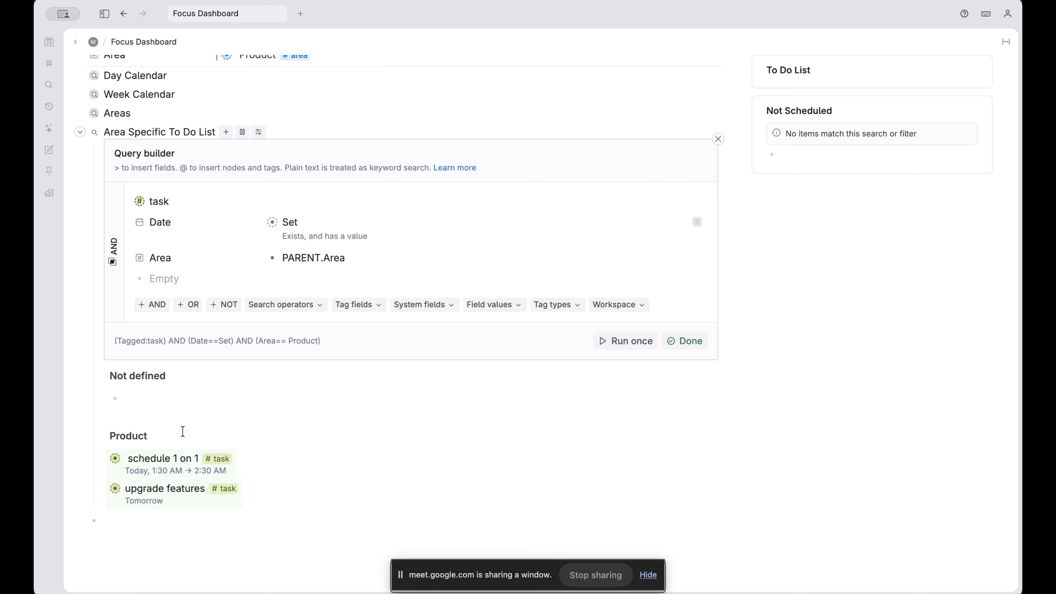
scroll(183, 431, "up", 2)
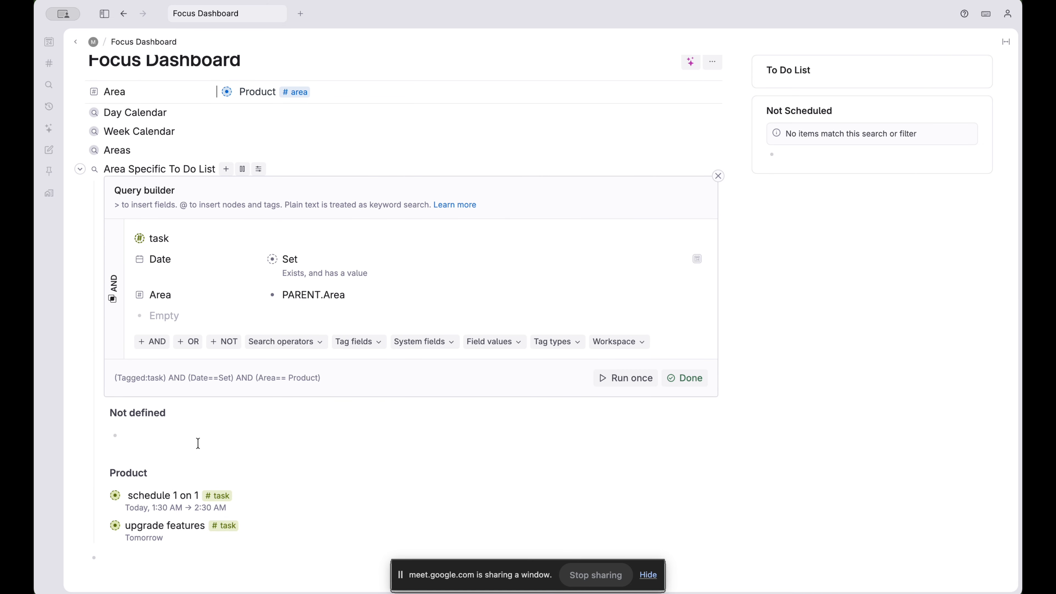
scroll(198, 443, "up", 1)
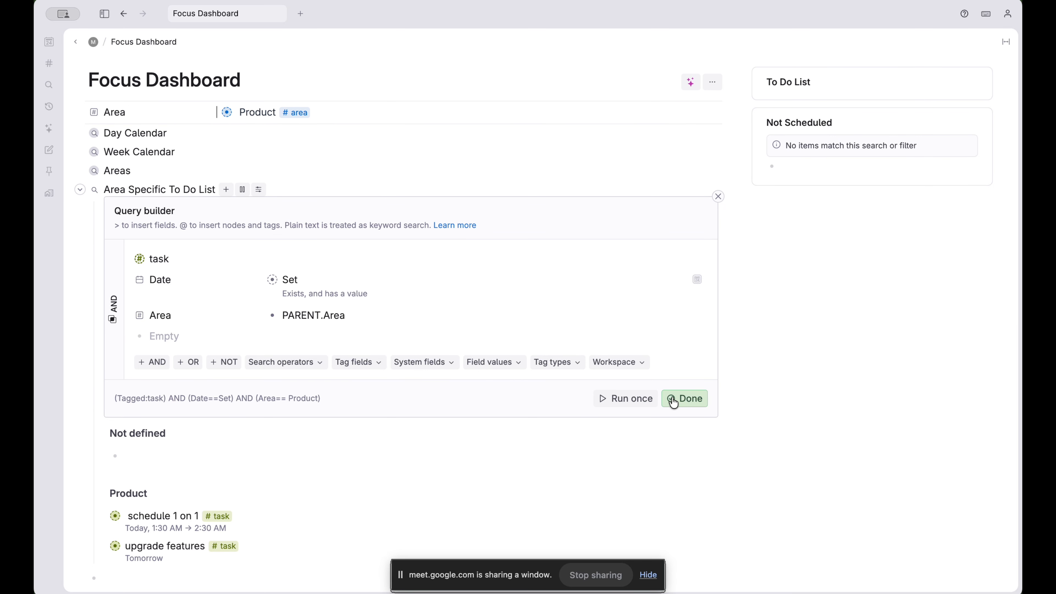
left_click(674, 401)
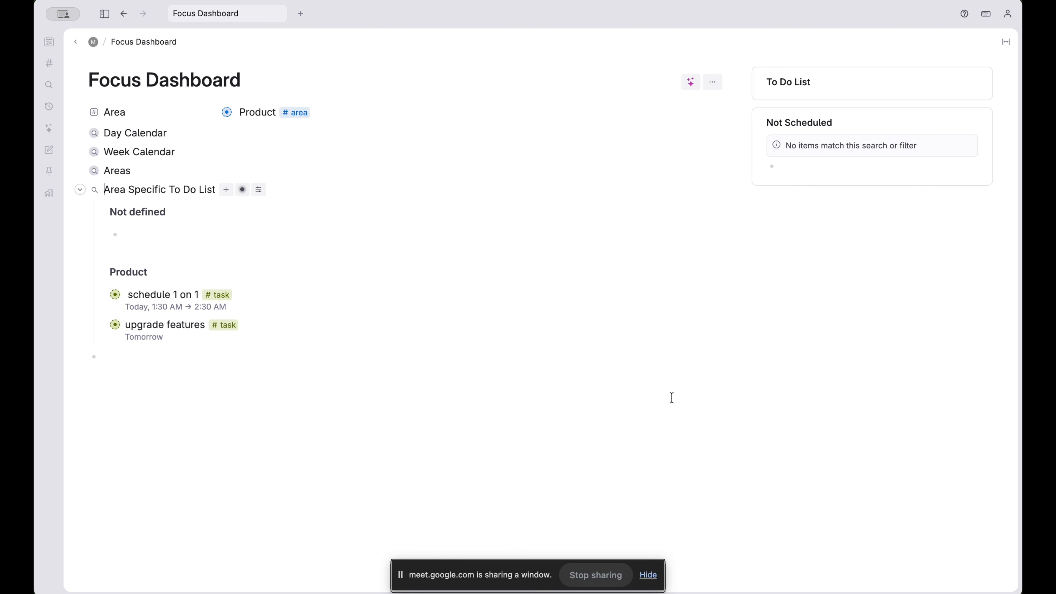
Test the filtered to-do list by switching the Focus Dashboard's Area to Sales and finally to Marketing
left_click(251, 116)
left_click(244, 169)
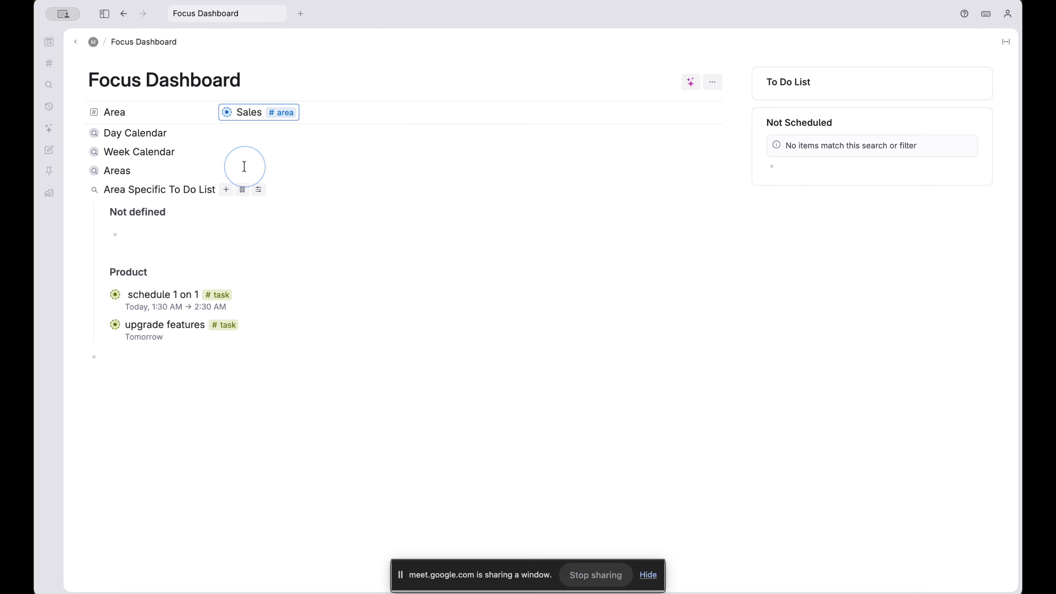
left_click(249, 114)
left_click(244, 196)
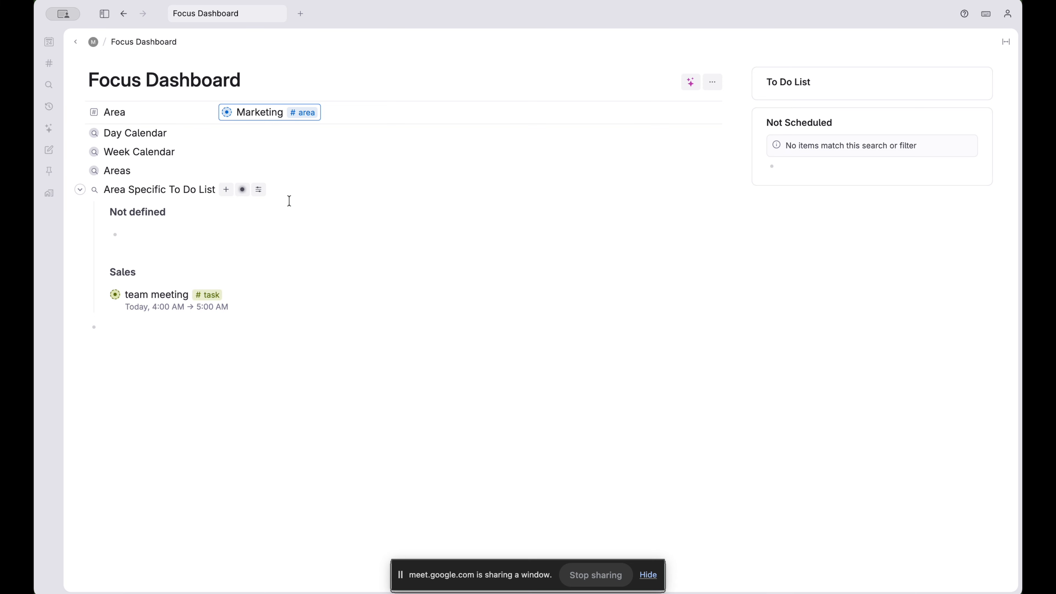
Open the node configuration of the Focus Dashboard through the command line
left_click(217, 83)
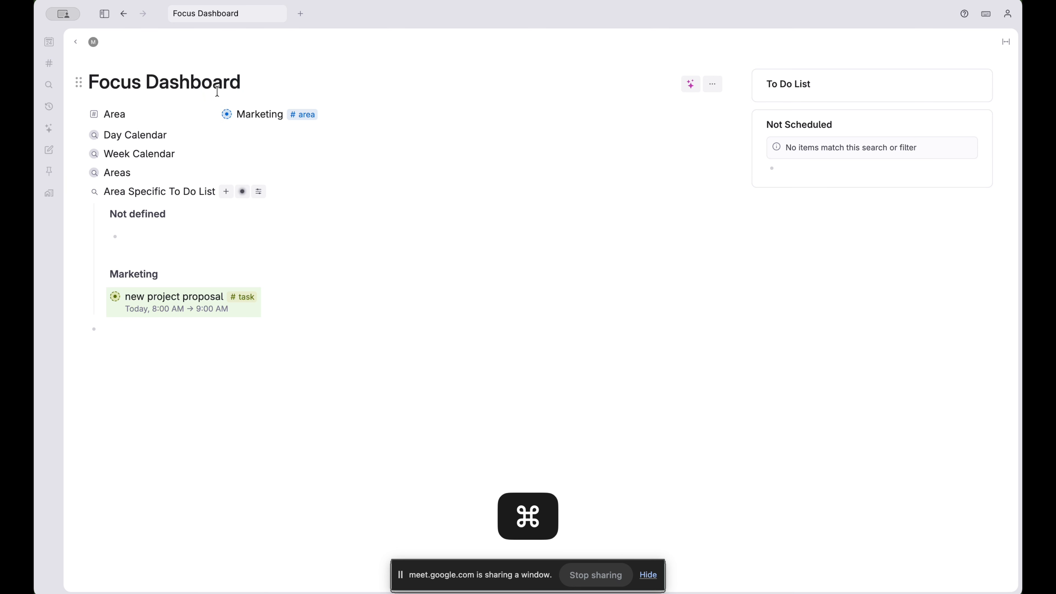
key("super+k")
type("confi")
key("Return")
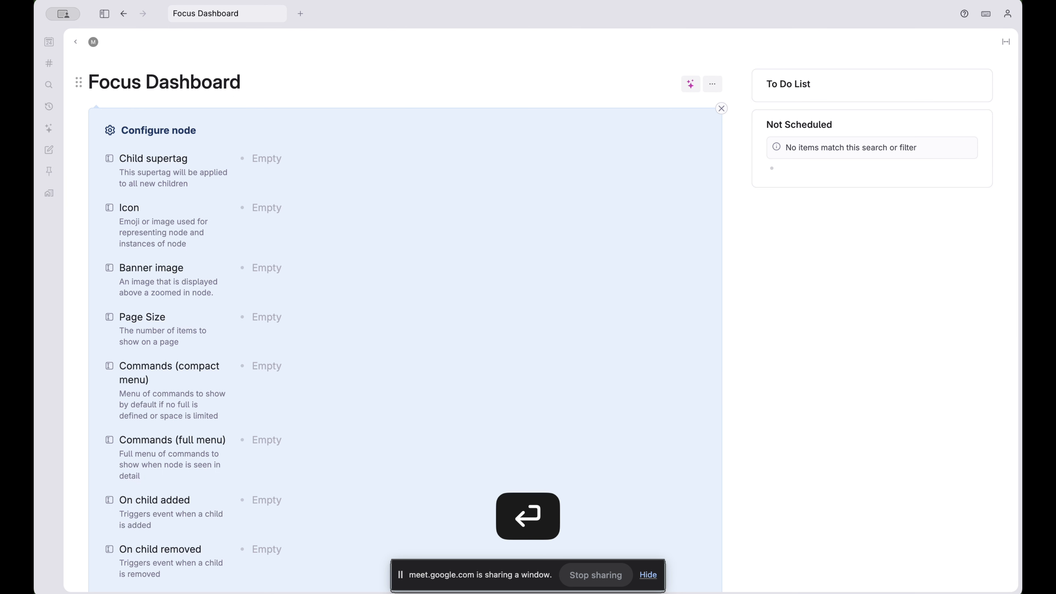
Move Area Specific To Do List to the start of Related content, collapsing To Do List and Not Scheduled there
scroll(252, 56, "down", 15)
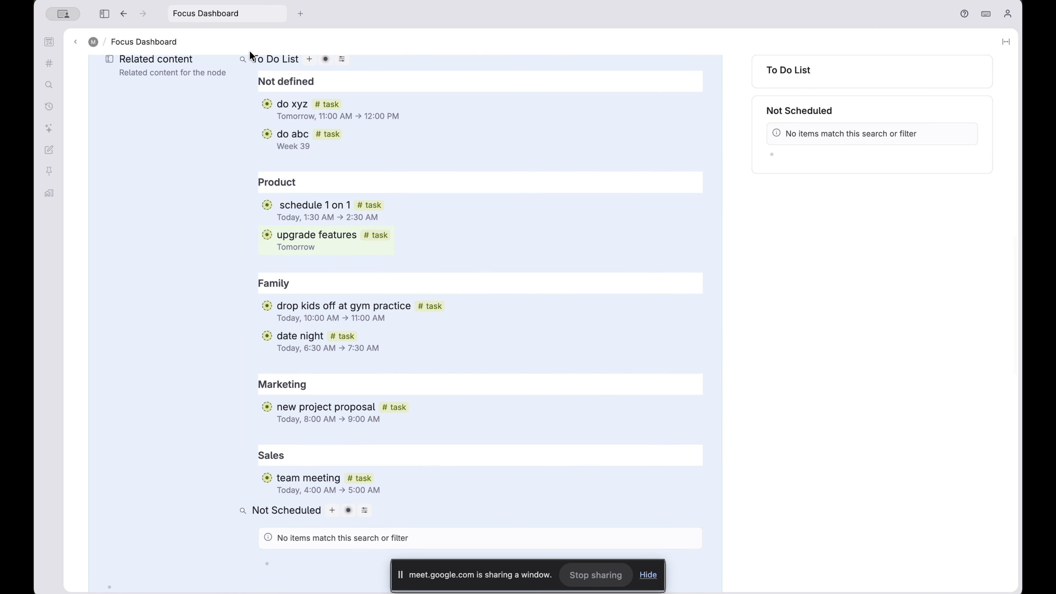
scroll(252, 55, "up", 3)
left_click(229, 139)
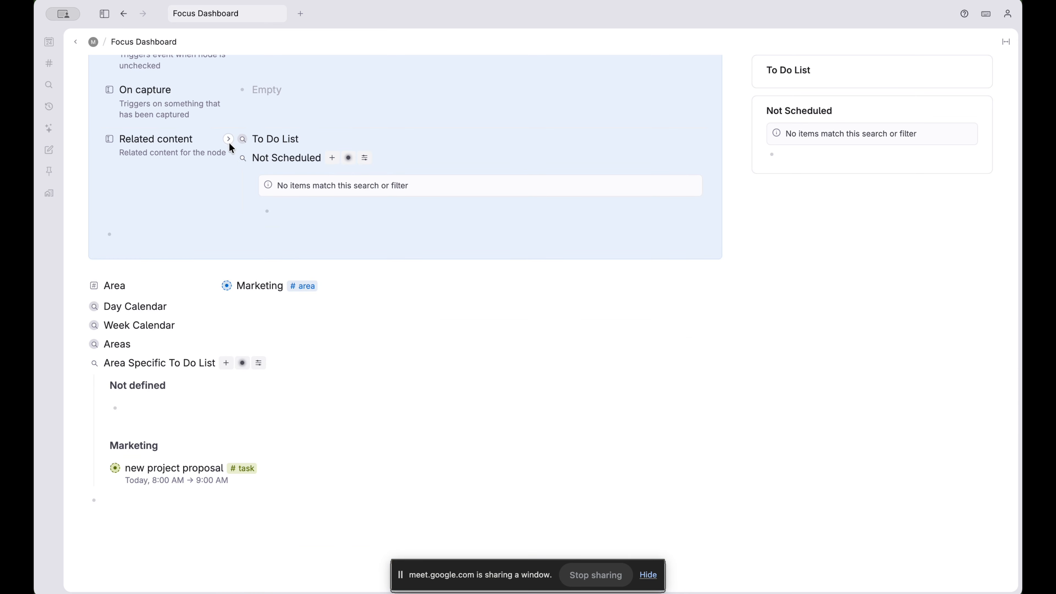
left_click_drag(95, 365, 287, 136)
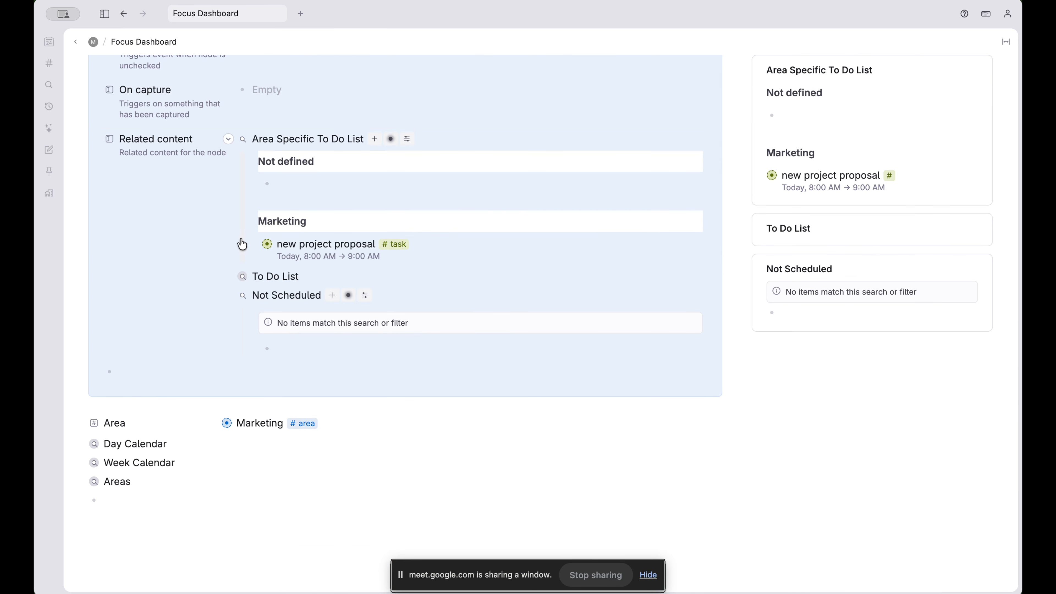
left_click(230, 296)
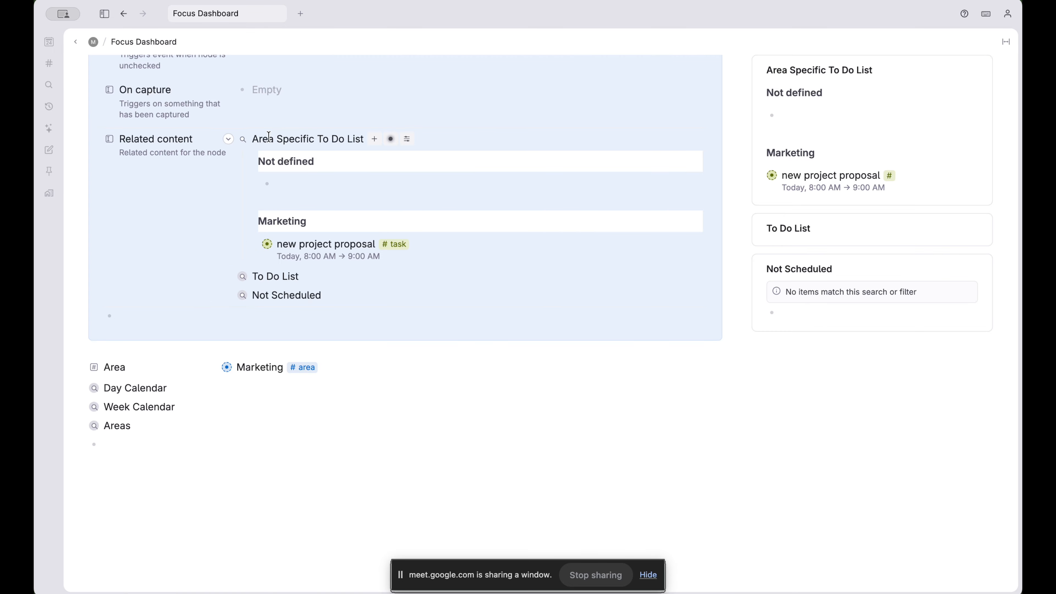
Clear the Area grouping and remove the Date display field from the Area Specific To Do List view
left_click(406, 138)
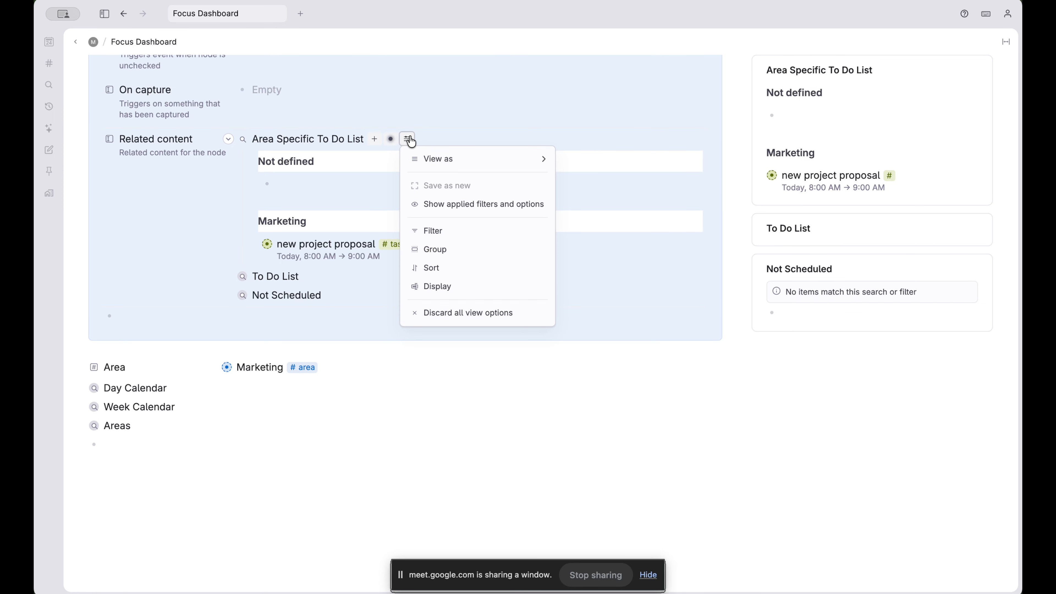
left_click(436, 268)
key("Escape")
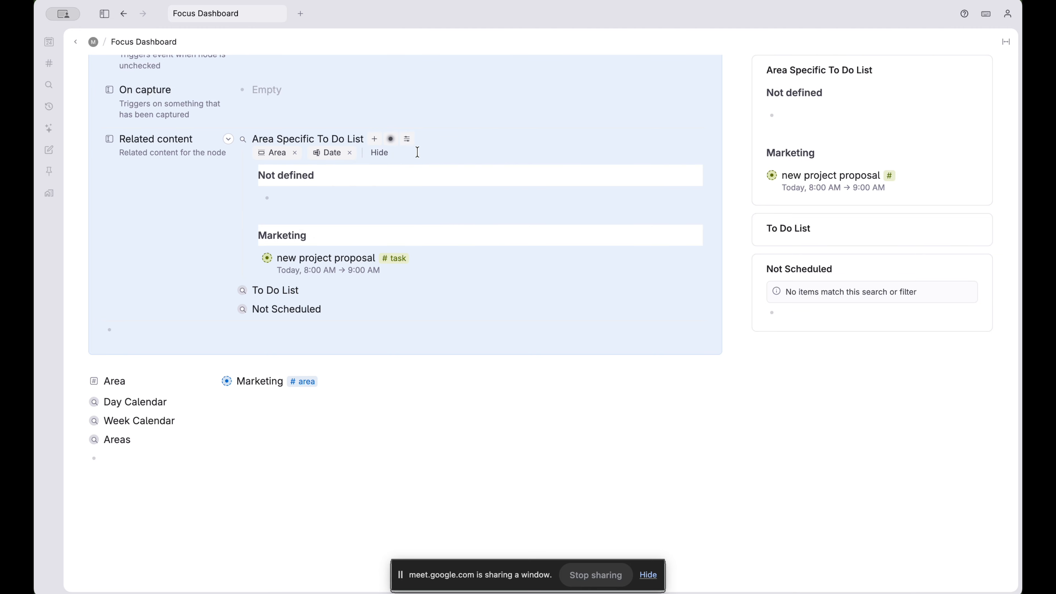
left_click(406, 138)
left_click(419, 249)
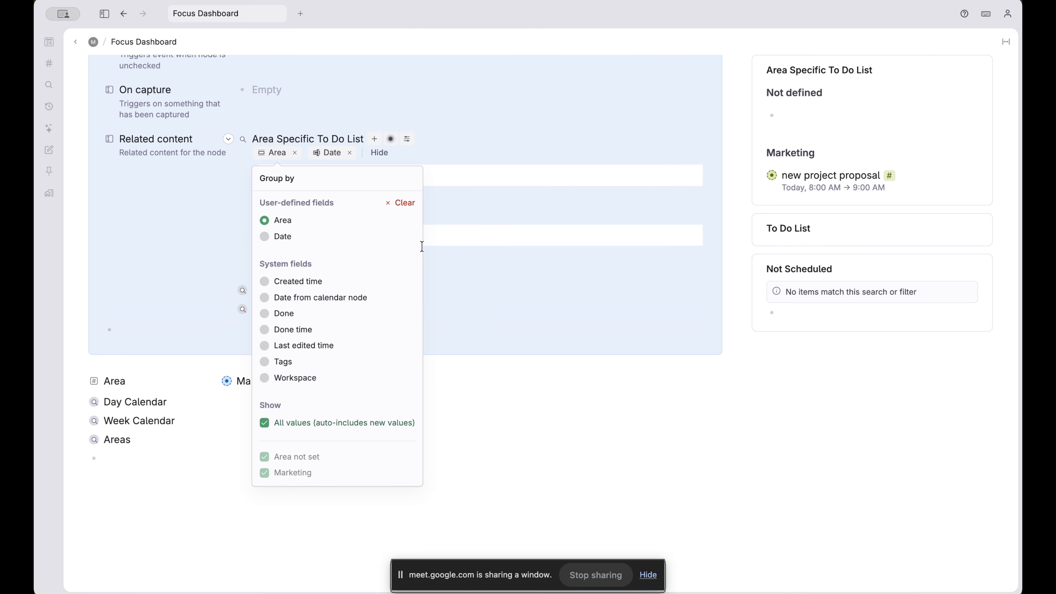
left_click(401, 202)
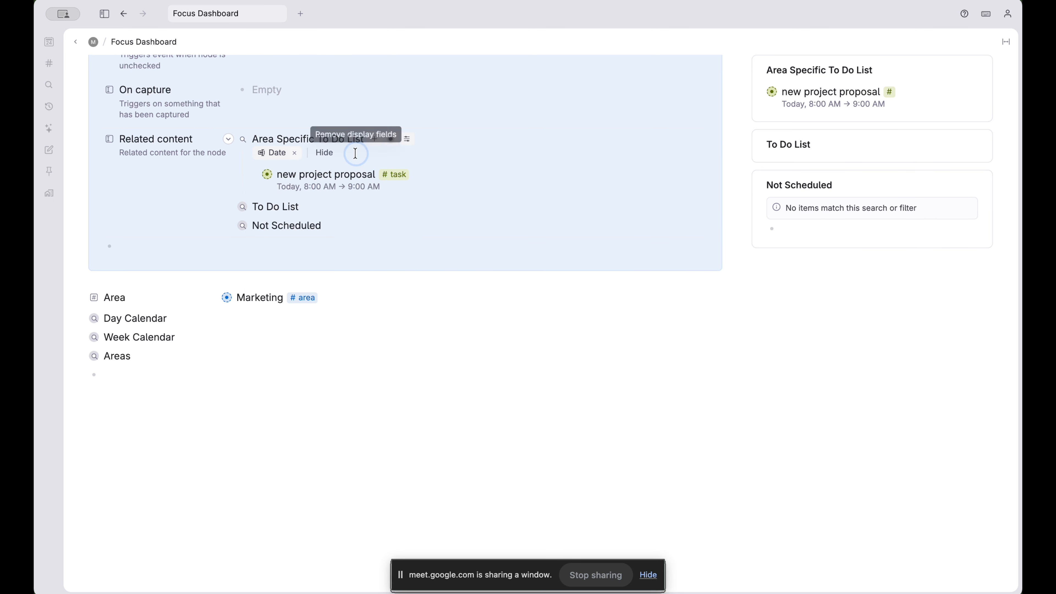
left_click(295, 152)
Run the Add contextual content command on Area Specific To Do List
scroll(296, 174, "up", 2)
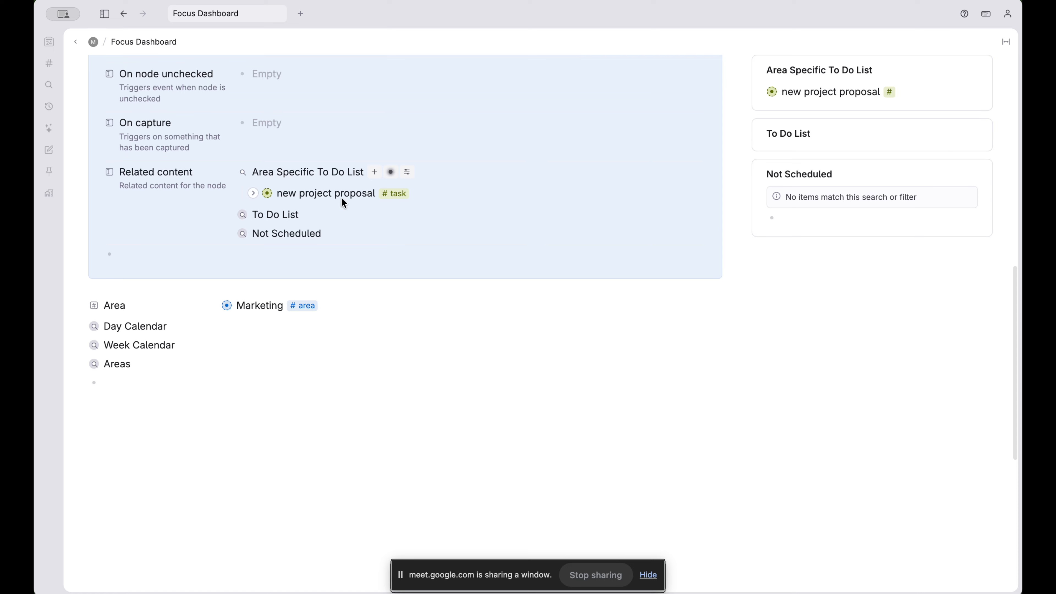
left_click(275, 172)
key("super+k")
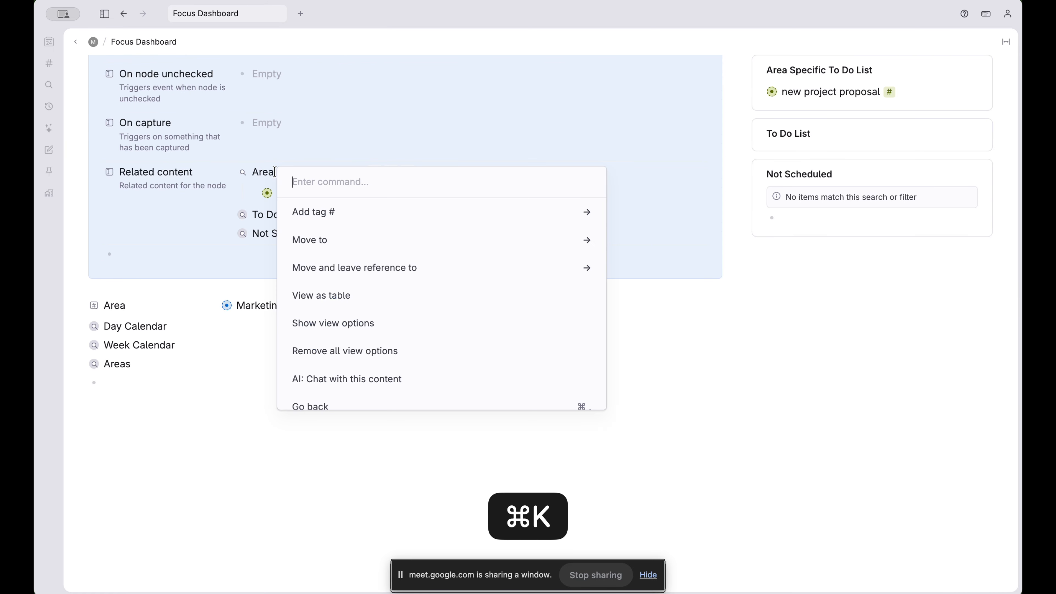
type("add")
key("Down")
key("Down")
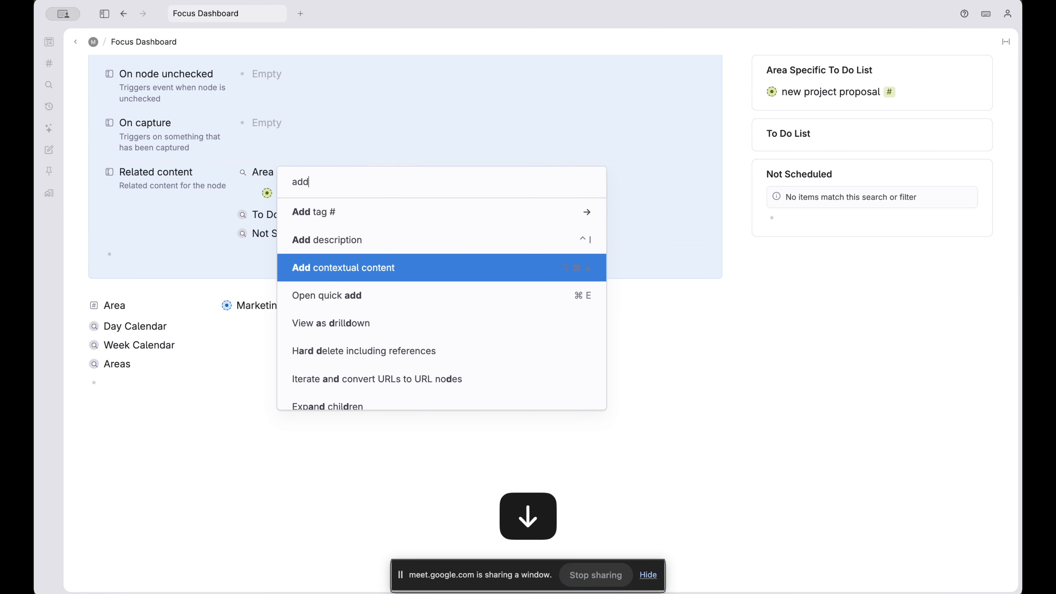
key("Return")
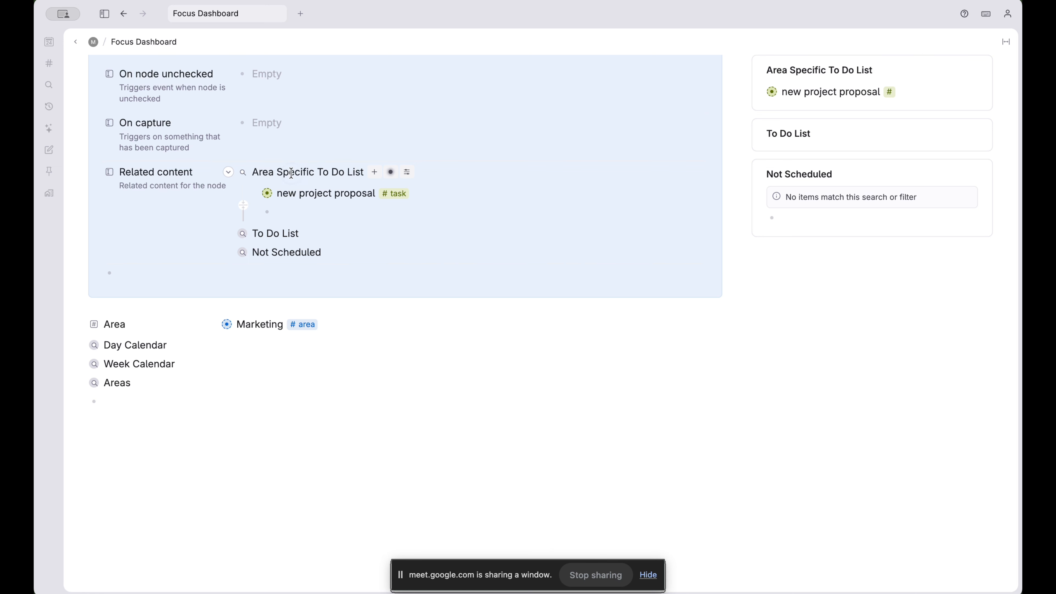
Try to paste a reference to Area Specific To Do List below Areas on the dashboard
key("super+c")
left_click(131, 411)
key("super+v")
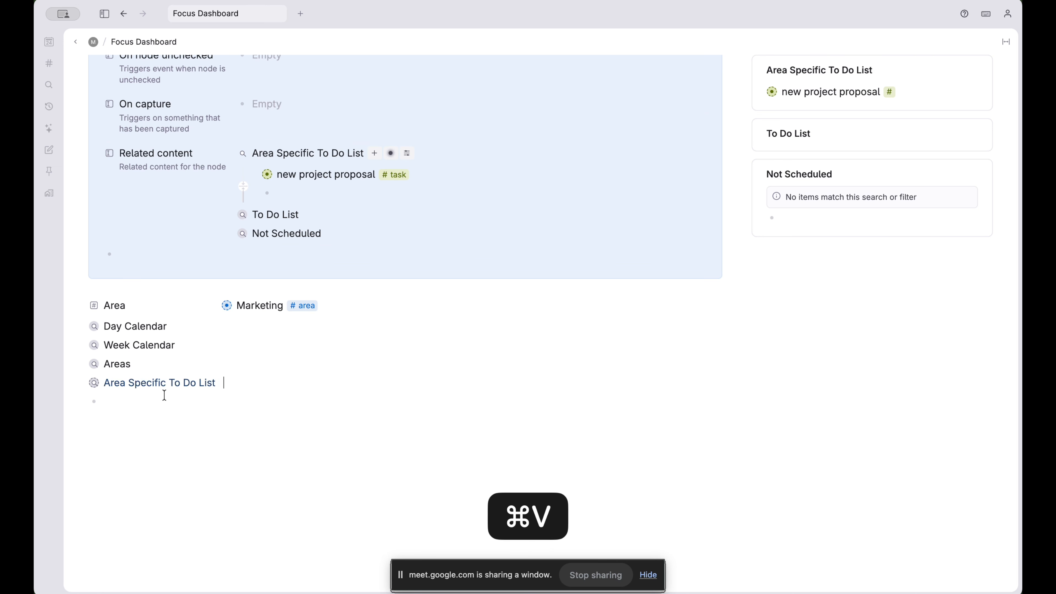
left_click(79, 383)
left_click(80, 383)
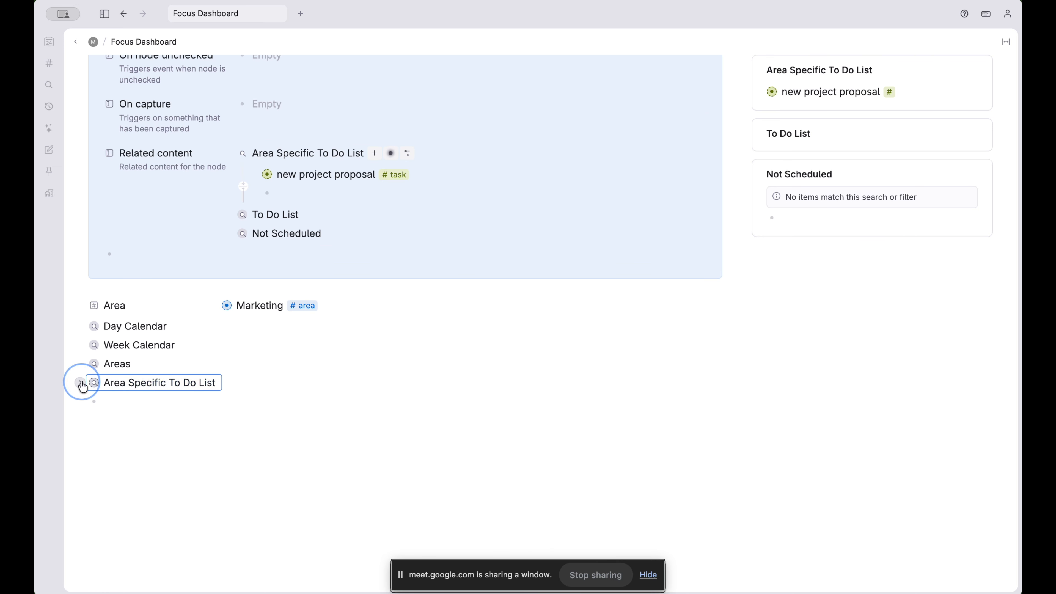
key("BackSpace")
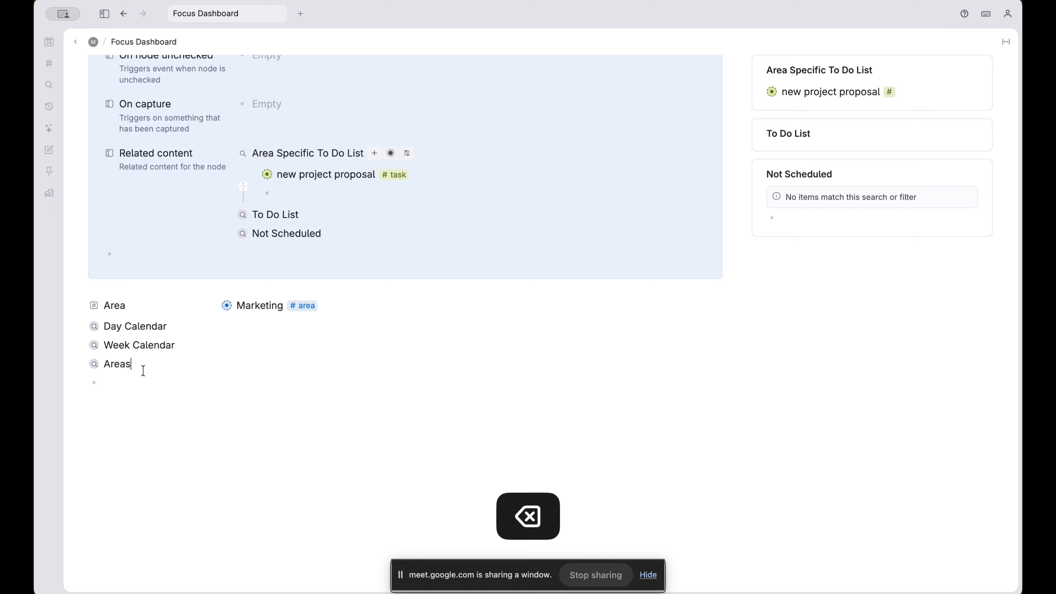
Add a Node filter field in the contextual content of Area Specific To Do List
scroll(299, 325, "up", 3)
left_click(291, 293)
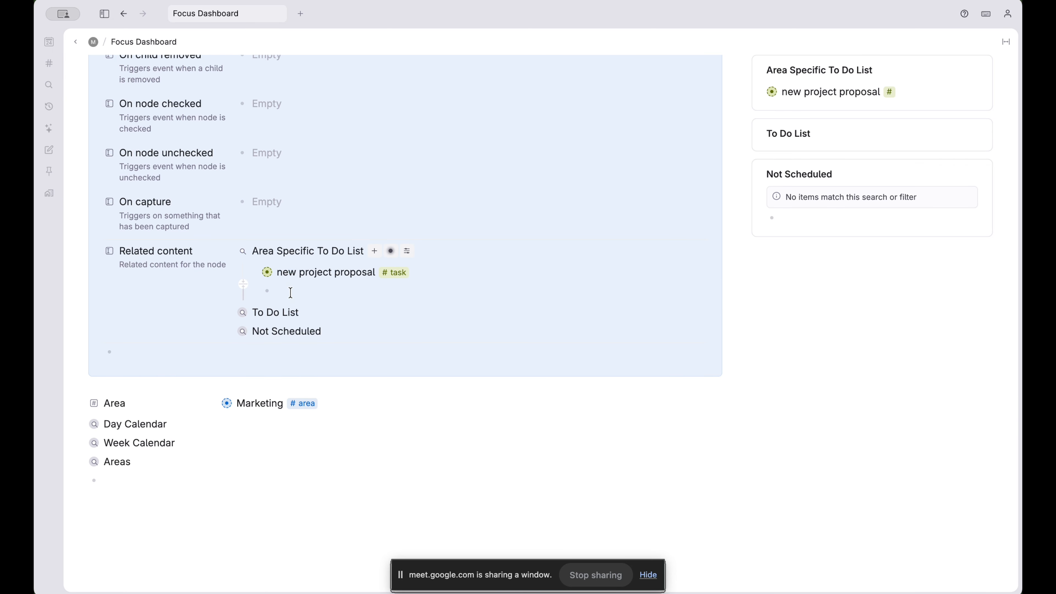
type(">")
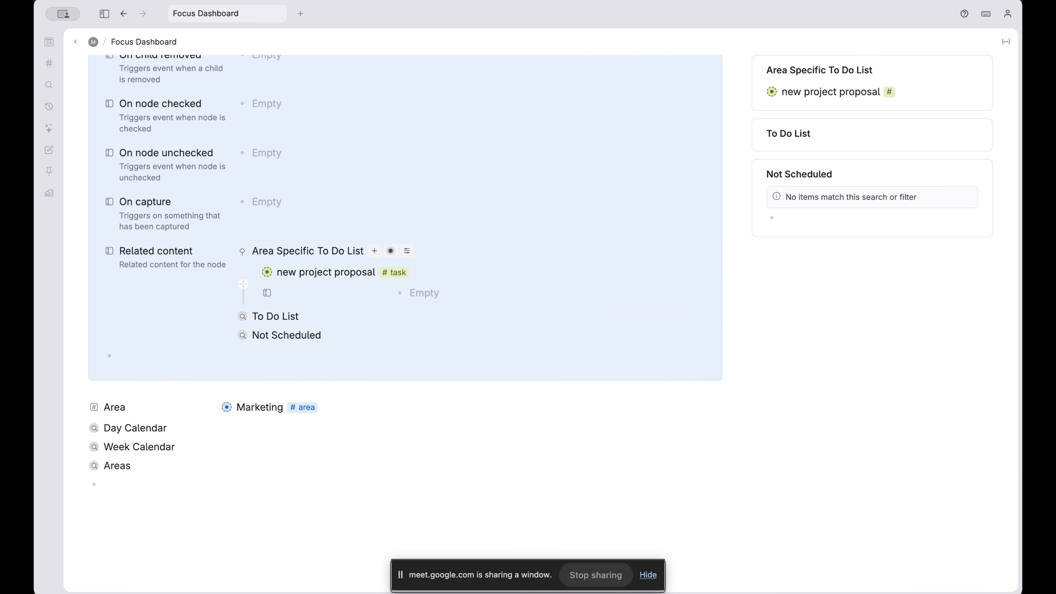
type("Node")
key("Down")
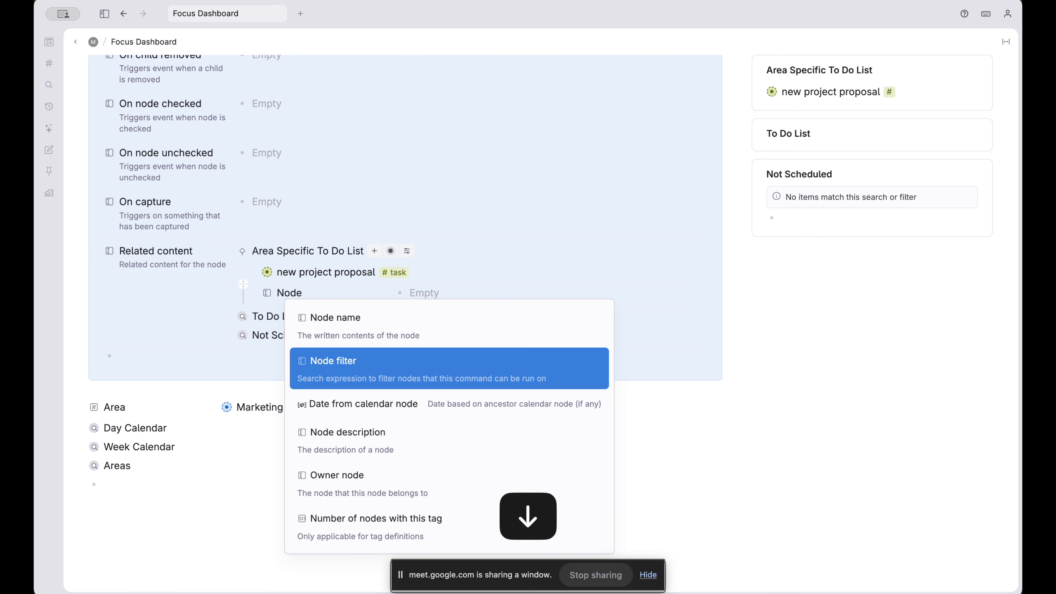
key("Return")
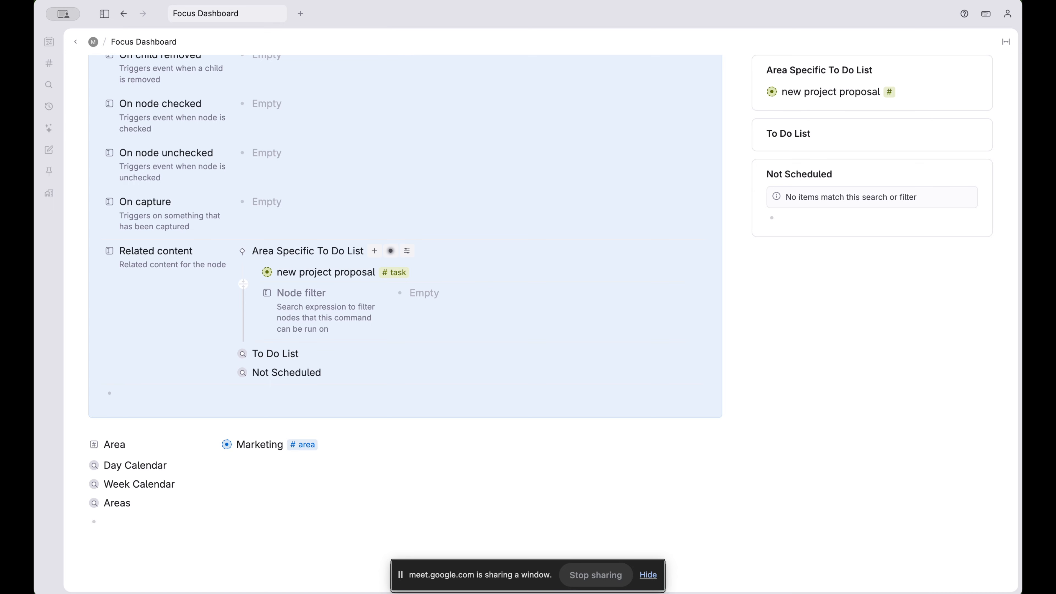
Set the Area Specific To Do List's Node filter to Area is Set and close the dashboard's configuration
scroll(493, 319, "up", 1)
left_click(465, 314)
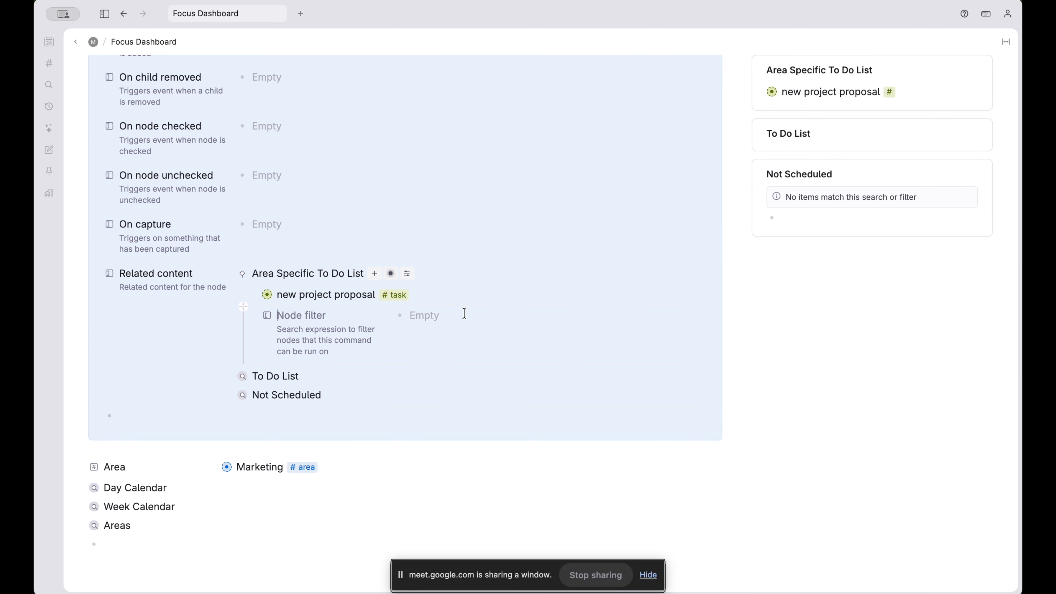
left_click(431, 315)
type(">")
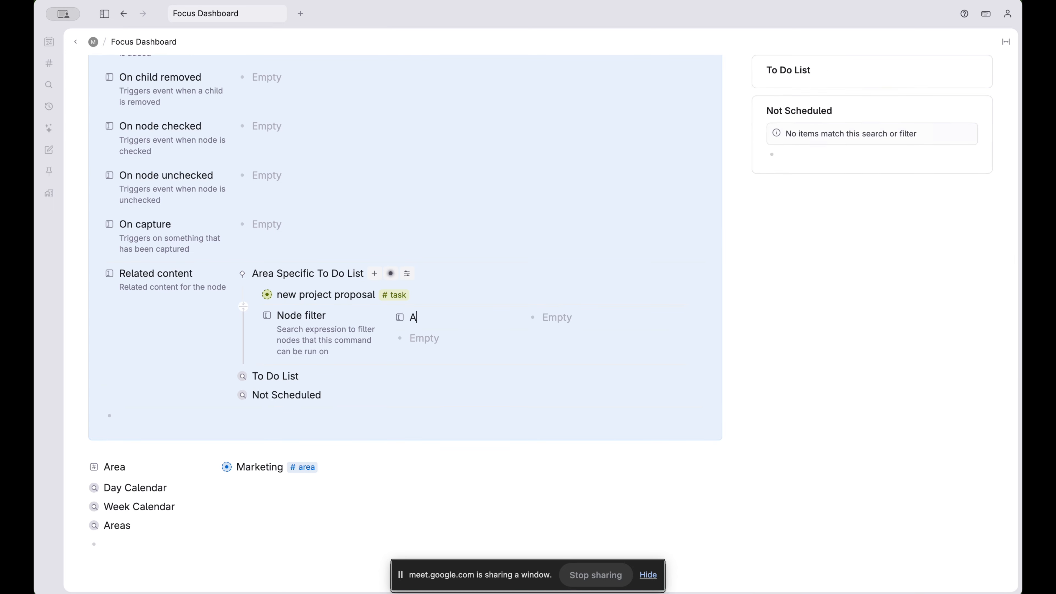
type("Area")
key("Return")
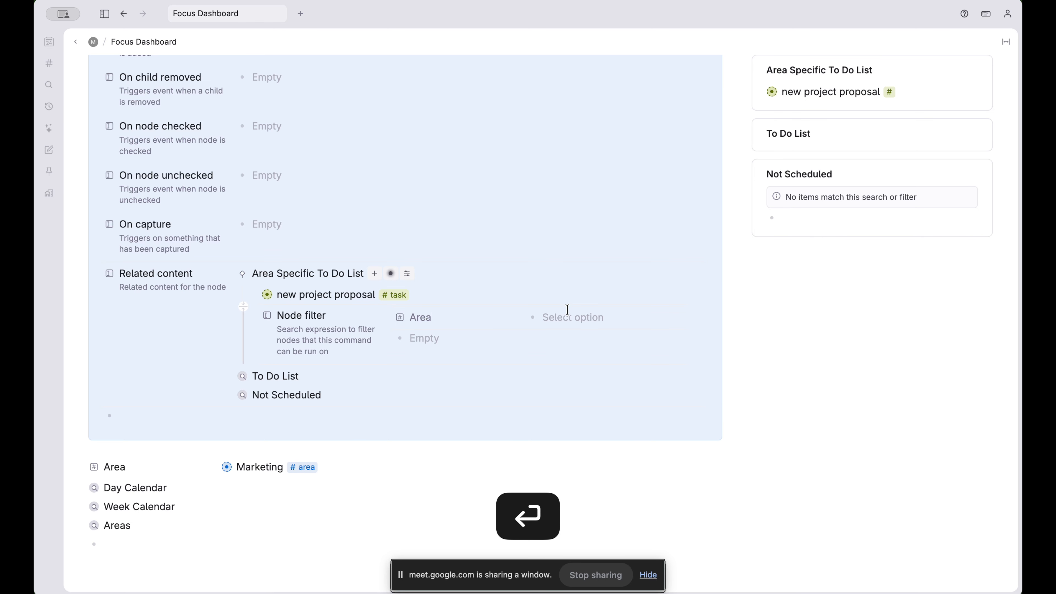
type("@s")
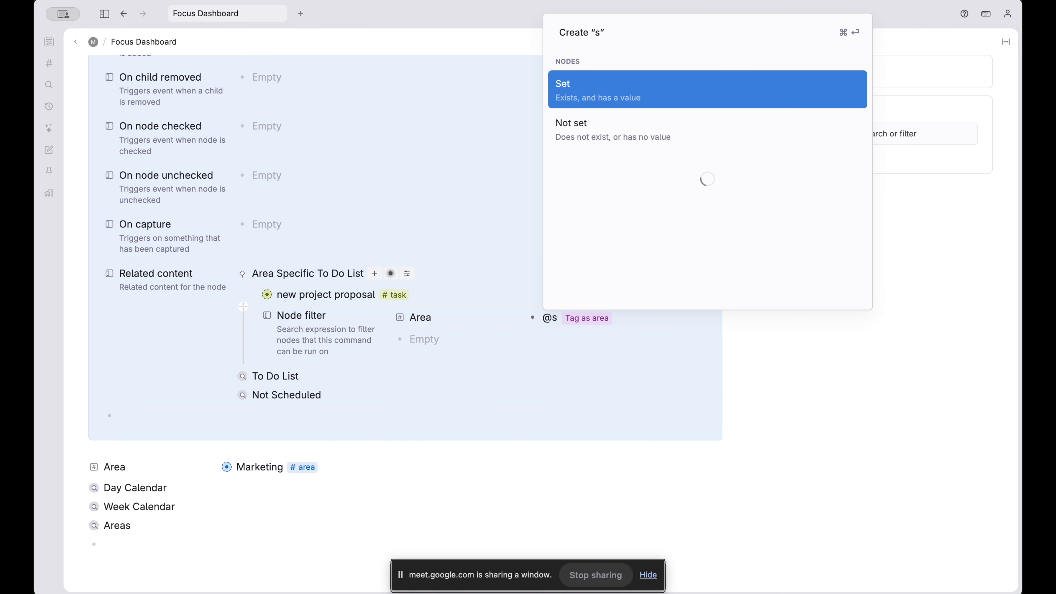
type("et")
key("Return")
scroll(521, 341, "up", 10)
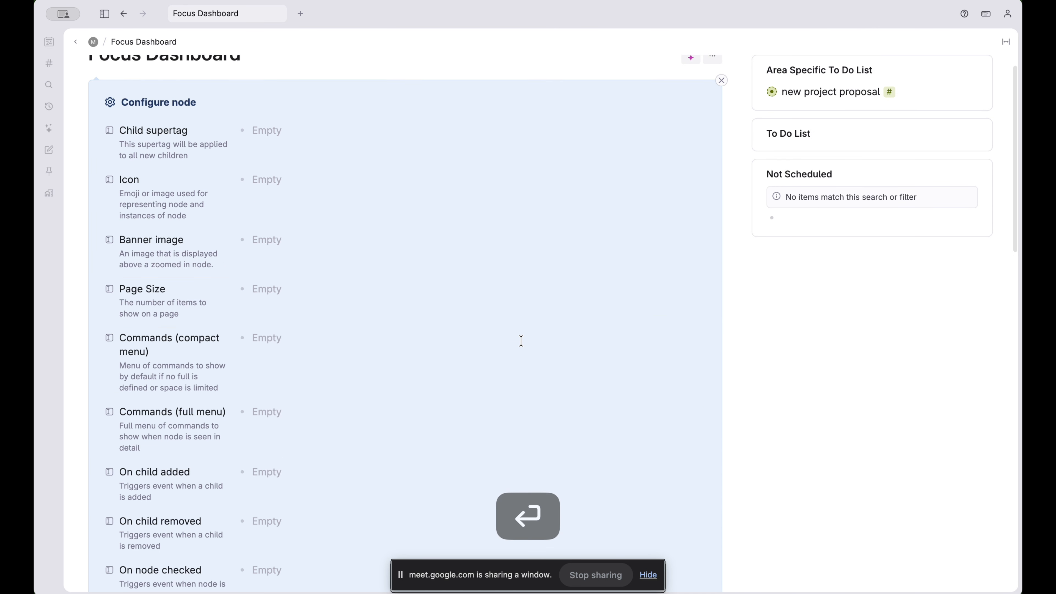
left_click(724, 109)
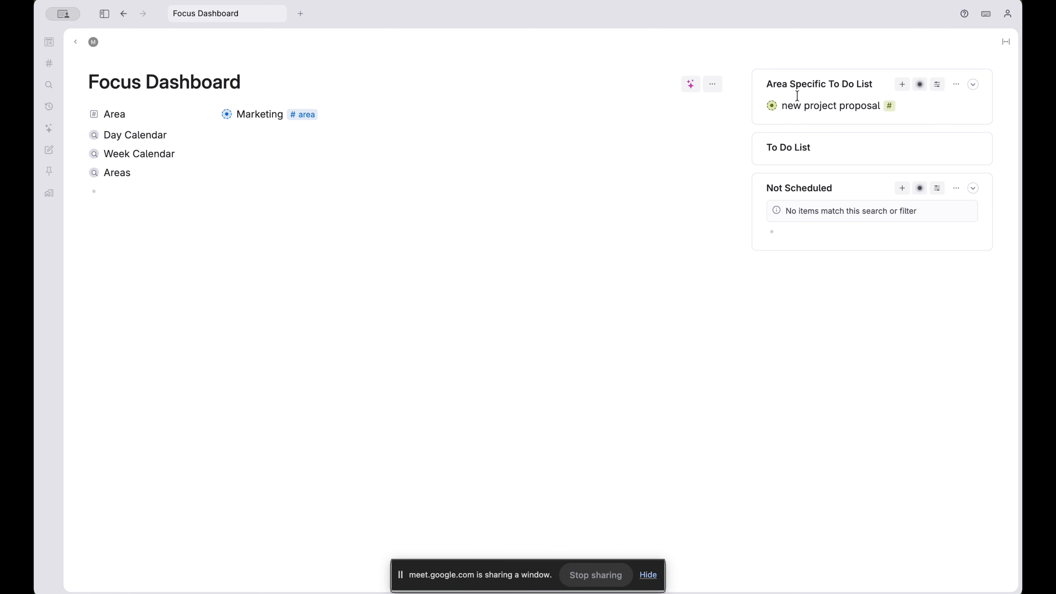
Change the Focus Dashboard's Area value to Family
left_click(270, 114)
key("BackSpace")
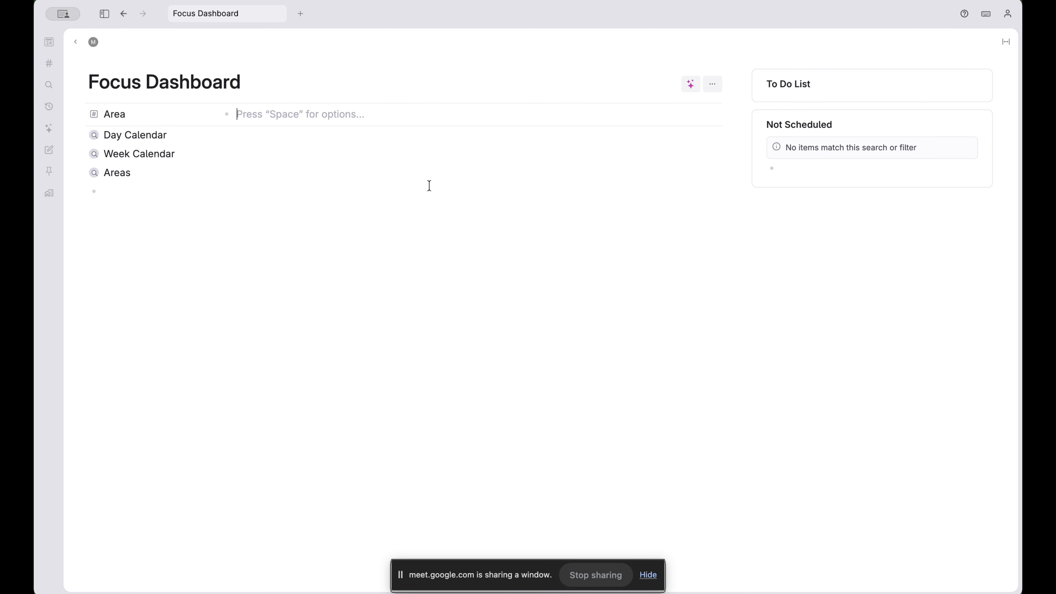
left_click(271, 112)
key("space")
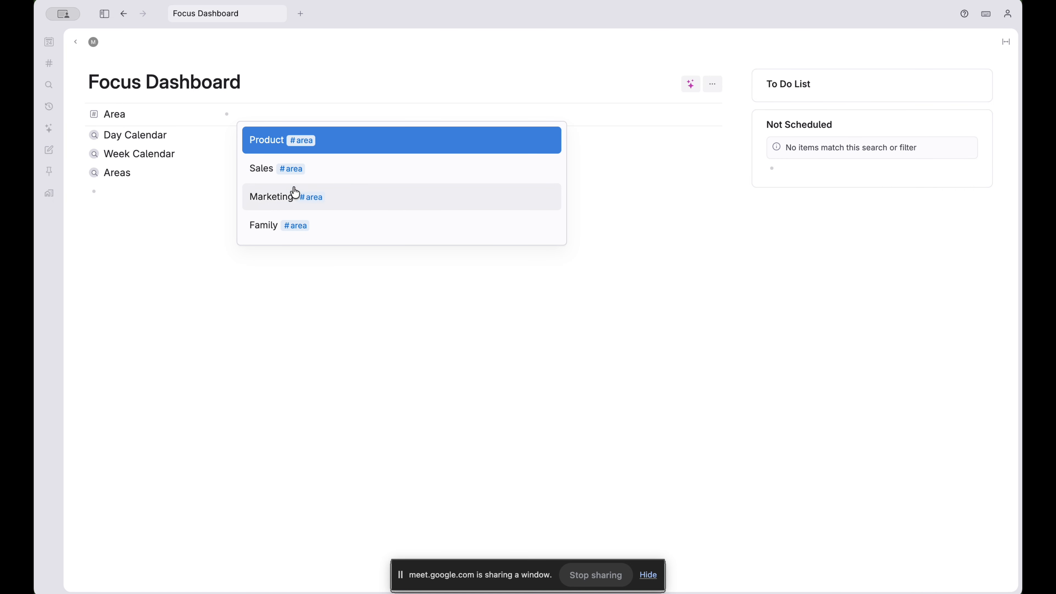
left_click(256, 227)
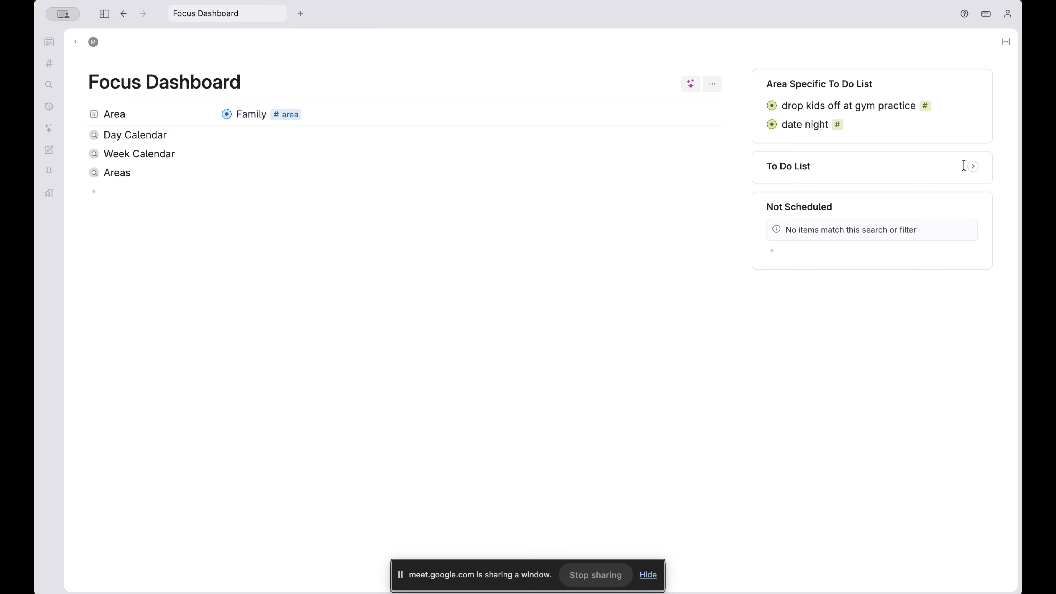
Expand the To Do List in the related content and review its tasks grouped by area
left_click(973, 167)
scroll(872, 220, "down", 2)
scroll(872, 221, "up", 2)
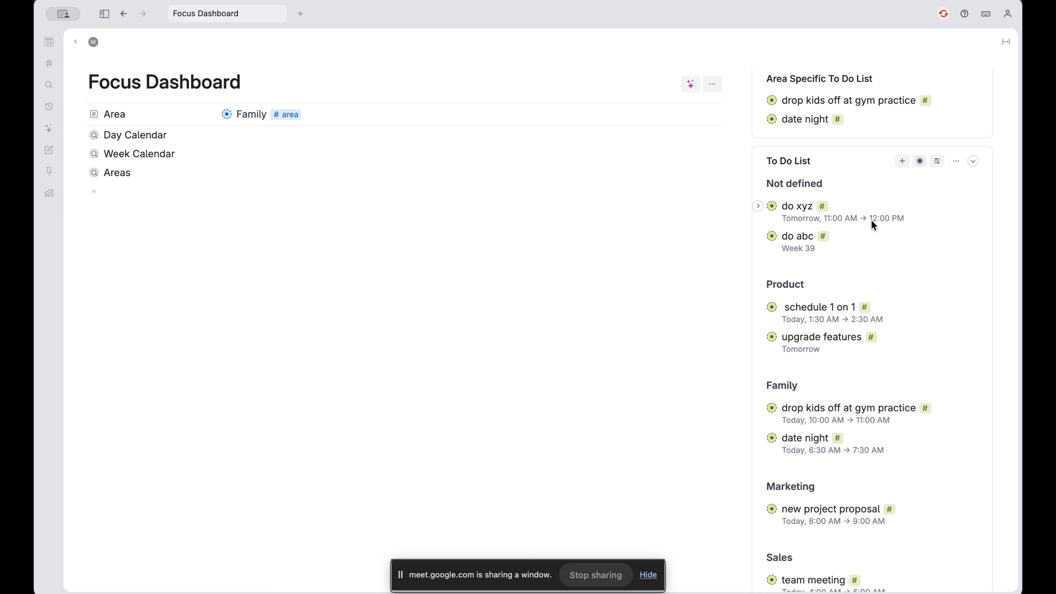
scroll(872, 220, "up", 1)
left_click_drag(767, 165, 828, 163)
left_click(818, 163)
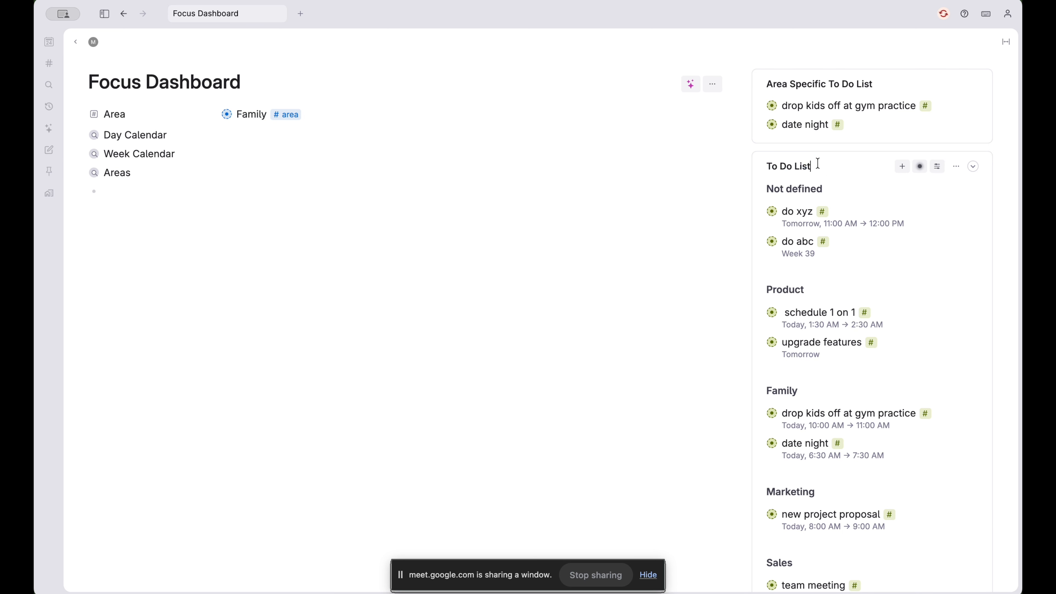
Open the Focus Dashboard's node configuration and rename the To Do List under Related content to Global To Do List
left_click(278, 75)
key("super+k")
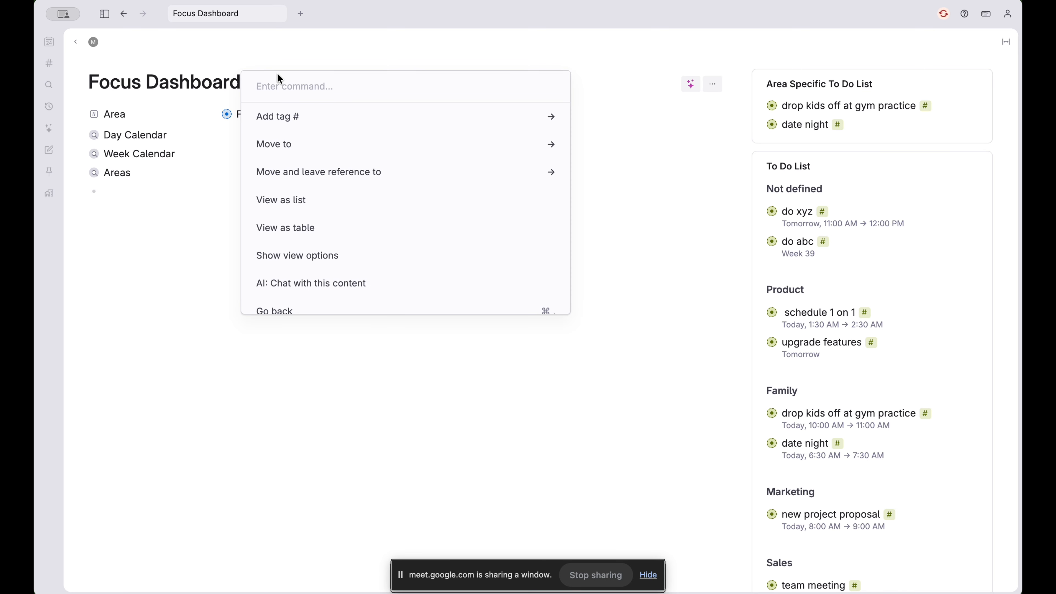
type("con")
key("Return")
scroll(396, 397, "down", 10)
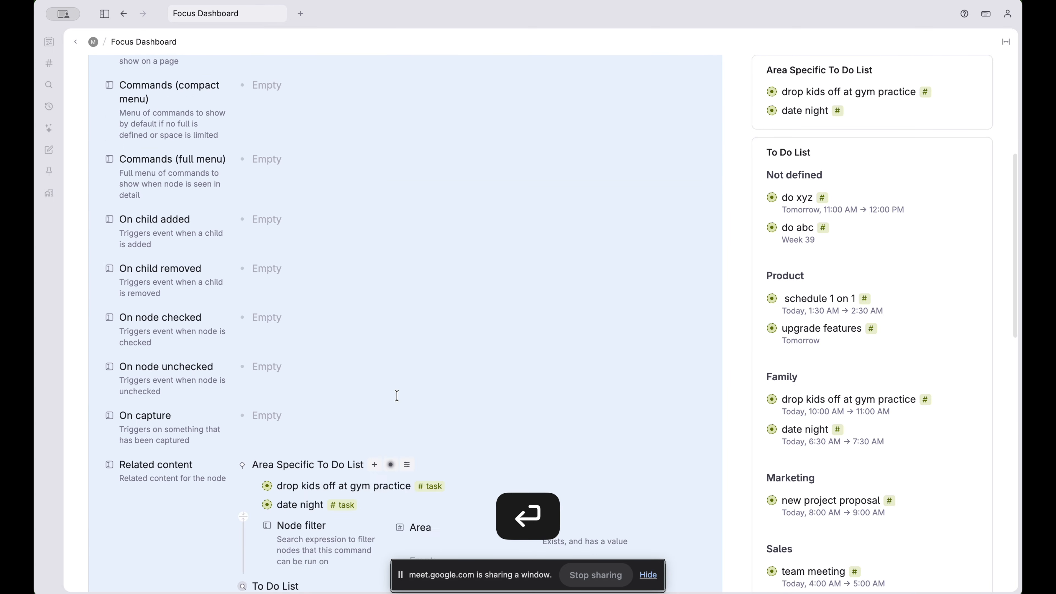
left_click(228, 196)
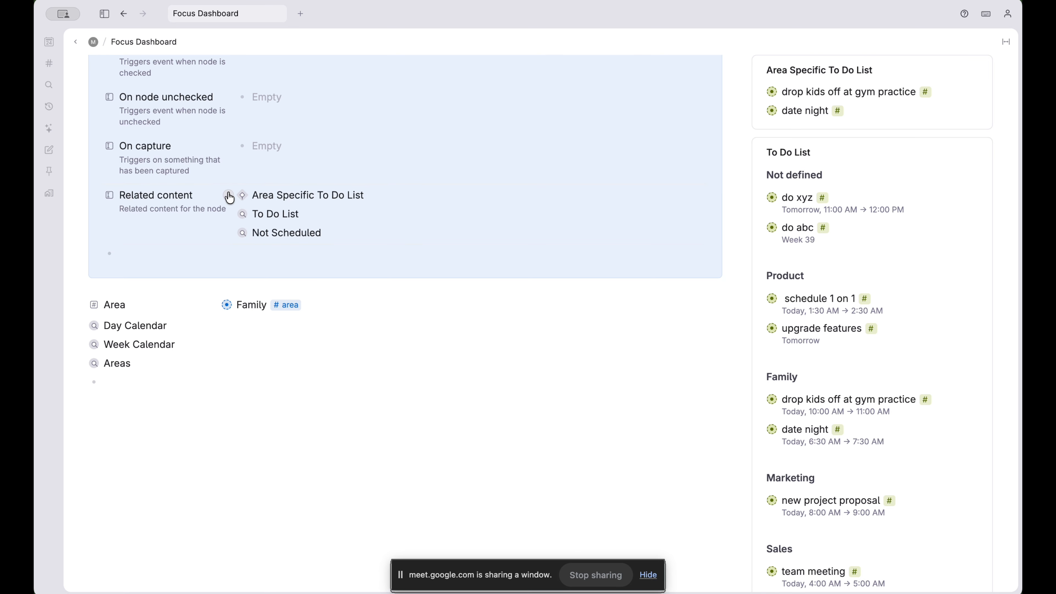
left_click(228, 215)
left_click(253, 214)
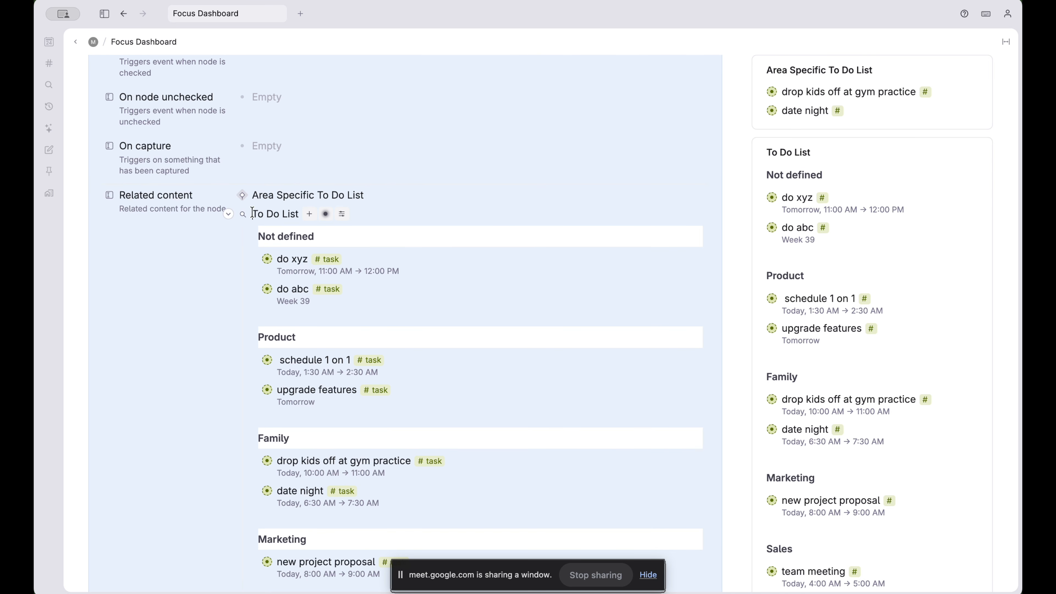
type("Global")
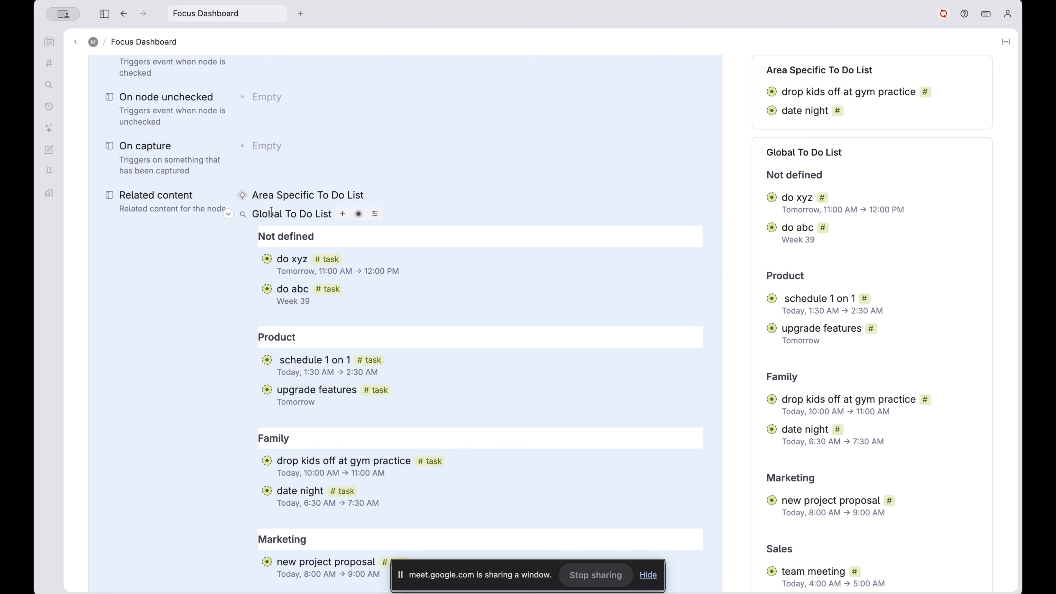
Show the Global To Do List's applied view options and remove its Area grouping and Date display field
left_click(375, 214)
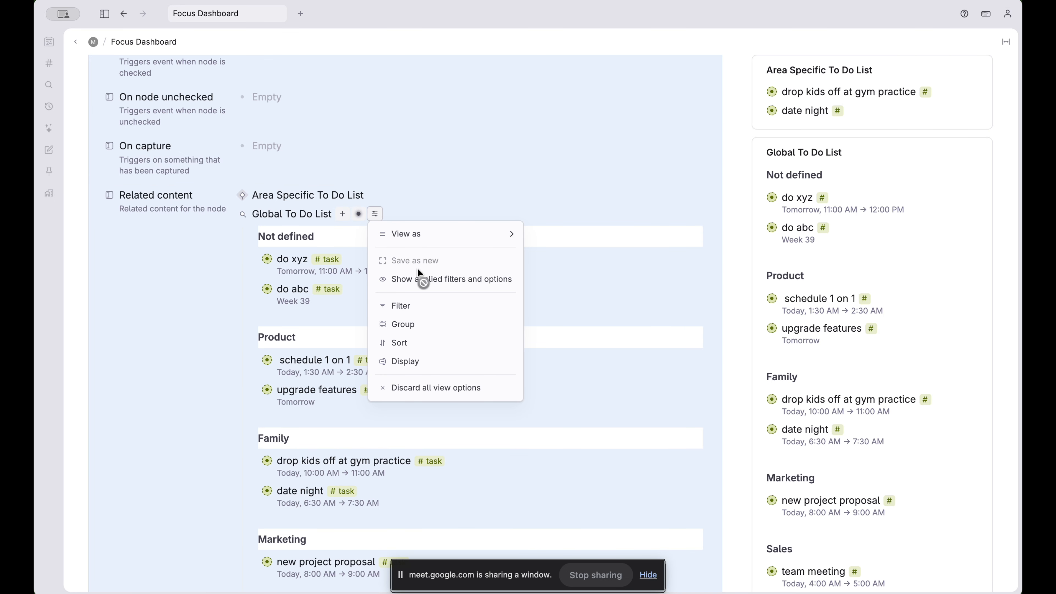
left_click(389, 279)
left_click(295, 227)
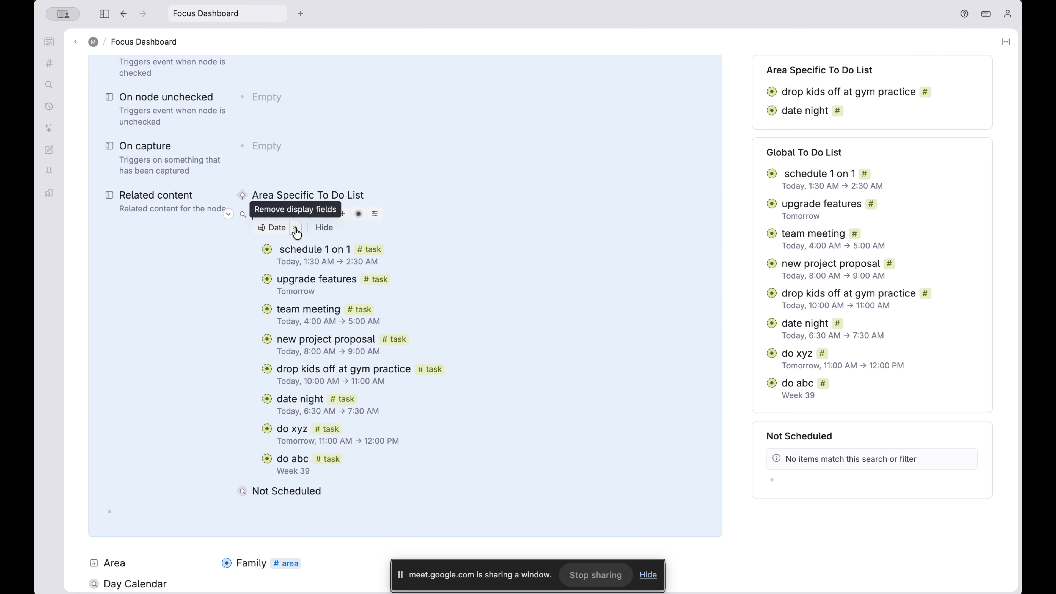
left_click(294, 227)
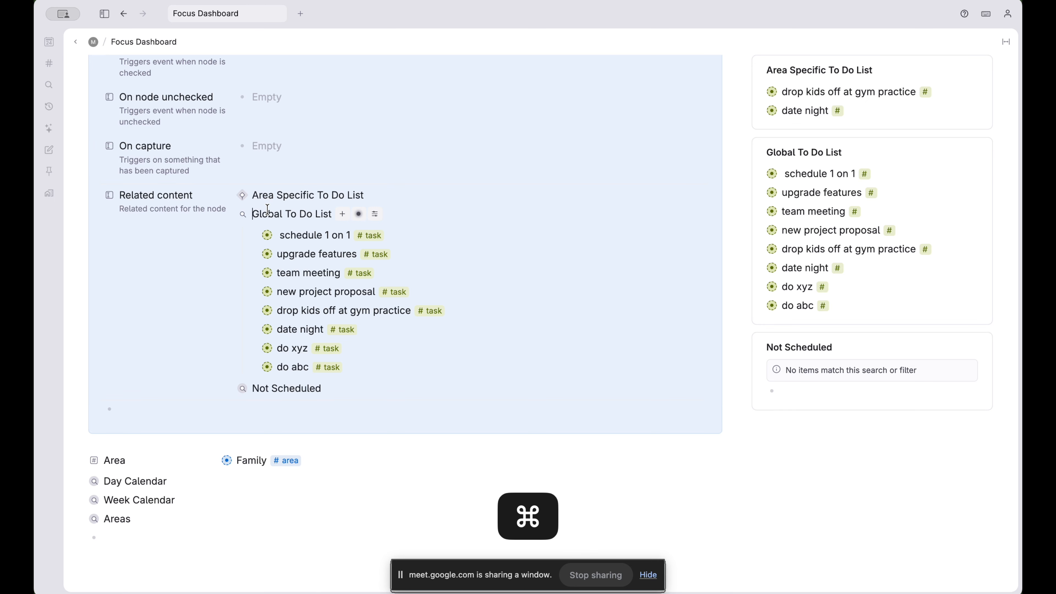
Run the Add contextual content command on Global To Do List and add a Node filter field to it
key("super+k")
type("add con")
key("Return")
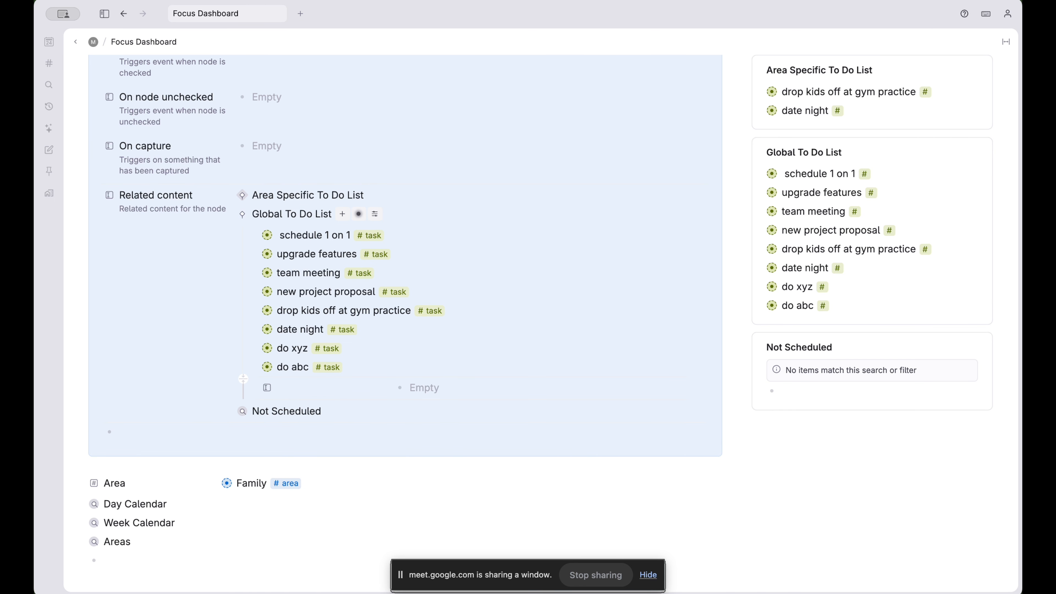
type("node")
key("Down")
key("Return")
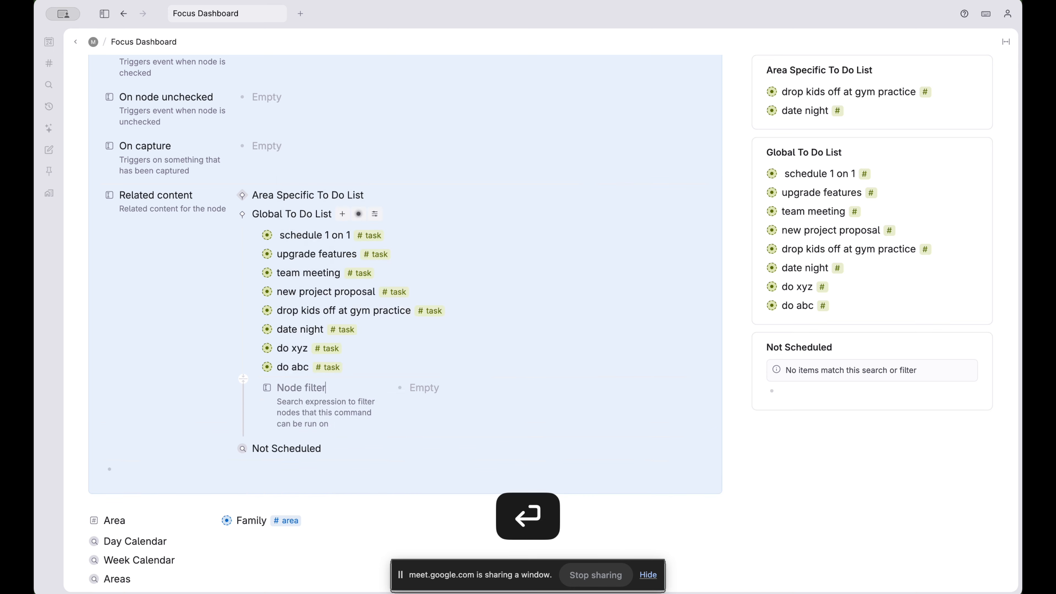
Set the Global To Do List's Node filter to Area is Not set and close the dashboard's configuration
left_click(466, 380)
left_click(424, 387)
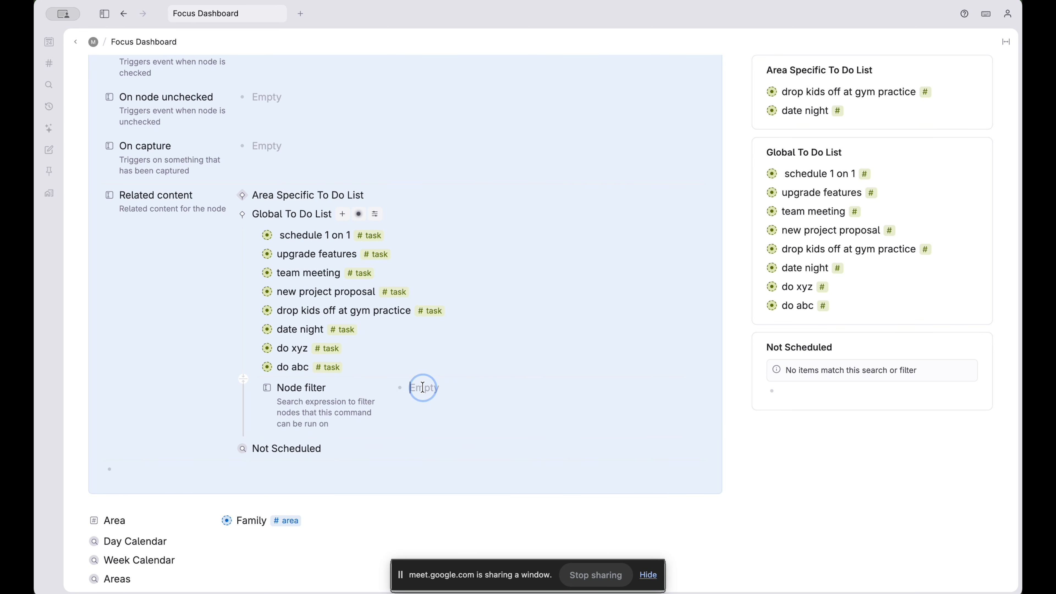
type(">area")
key("Return")
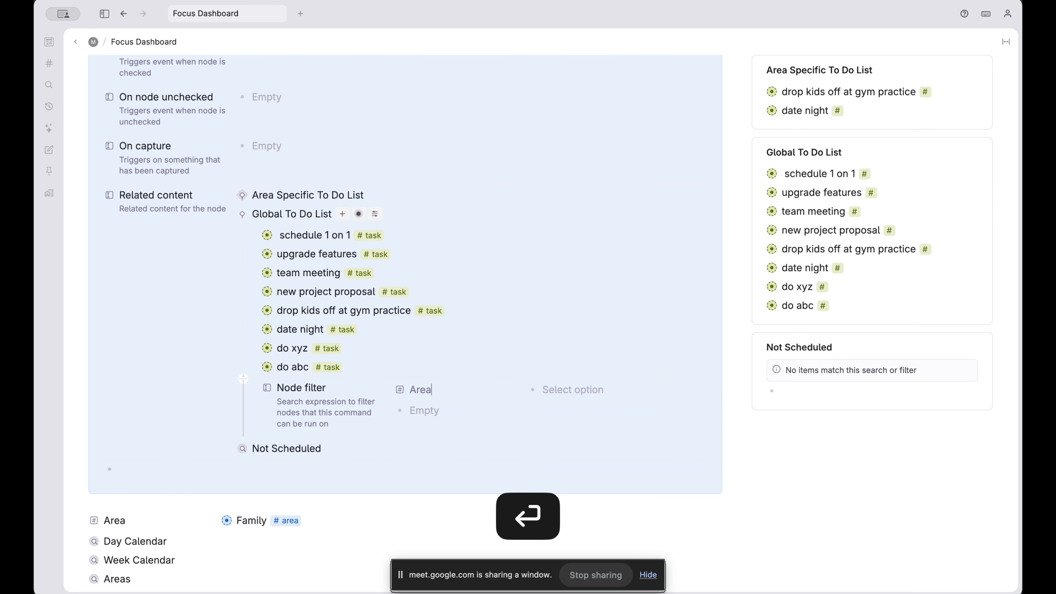
left_click(572, 395)
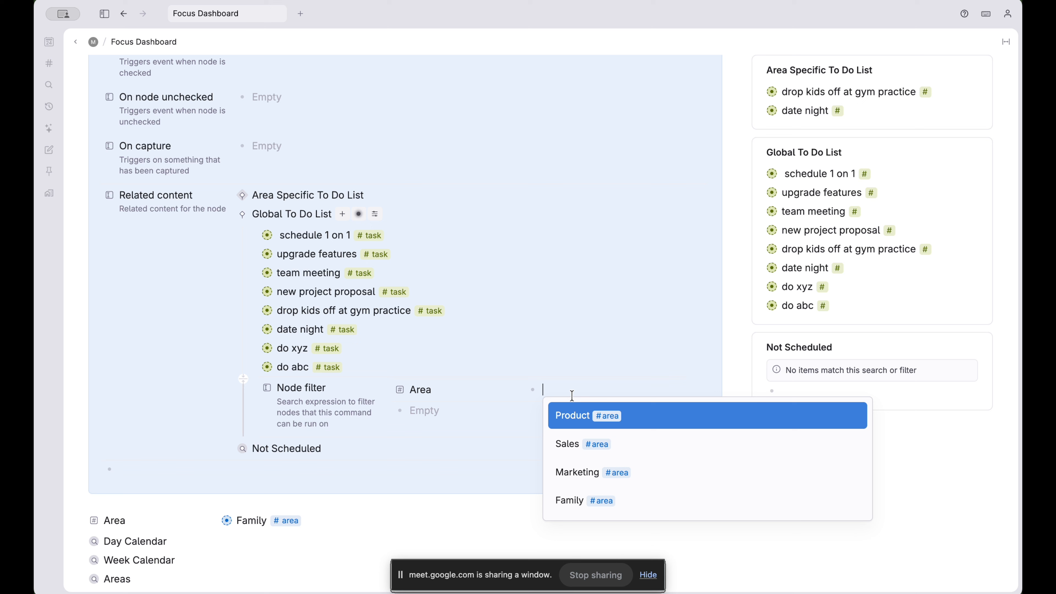
type("@")
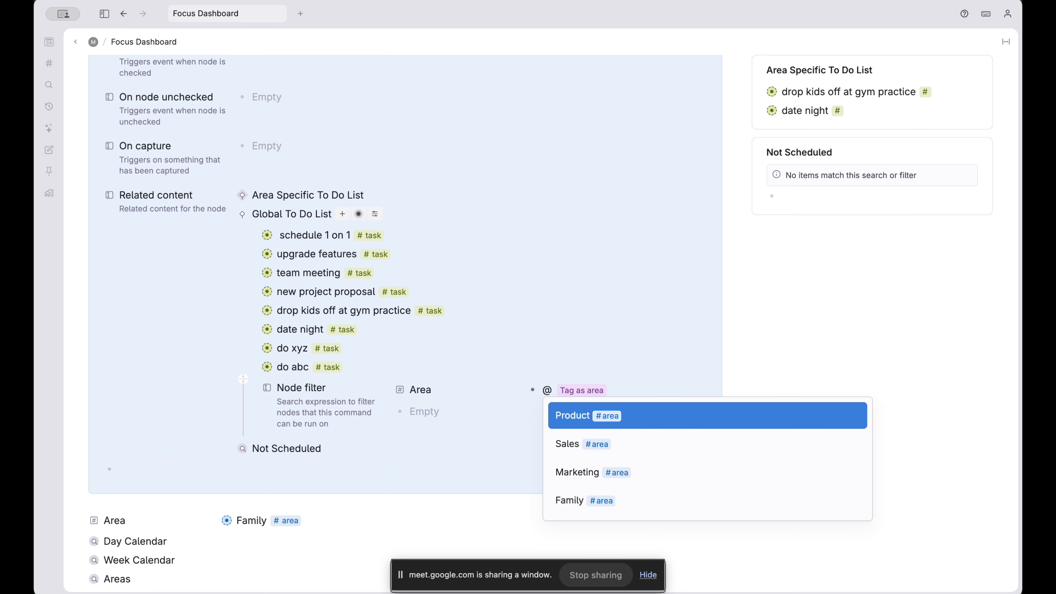
type("not")
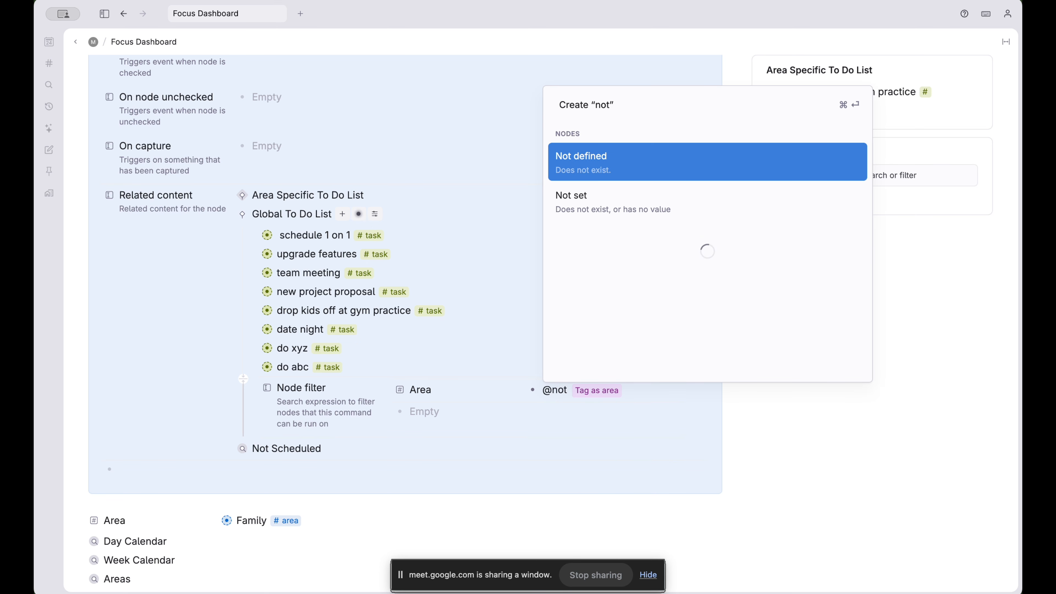
key("Down")
key("Return")
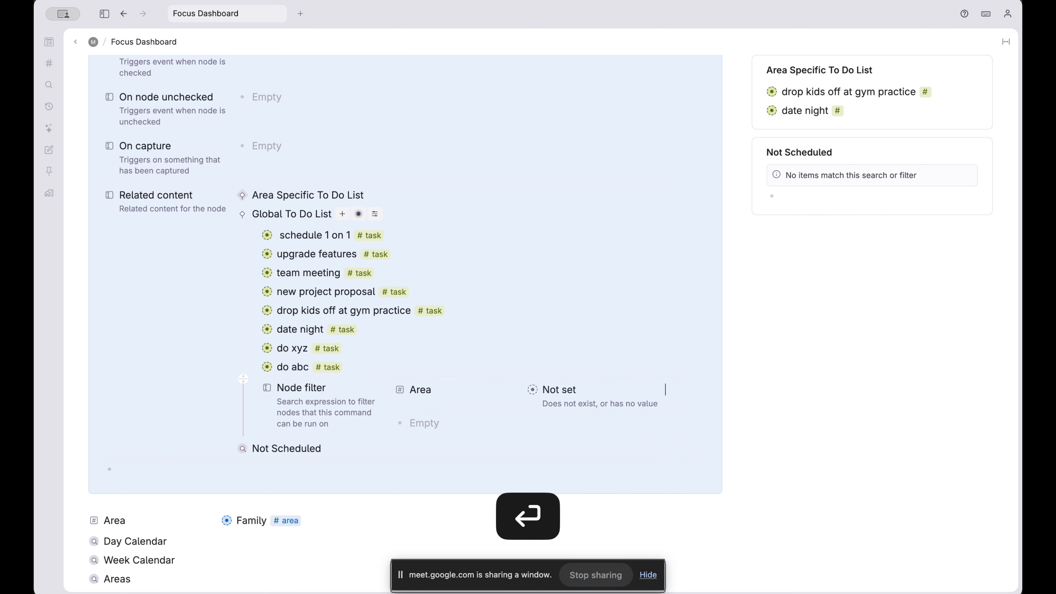
scroll(485, 433, "up", 15)
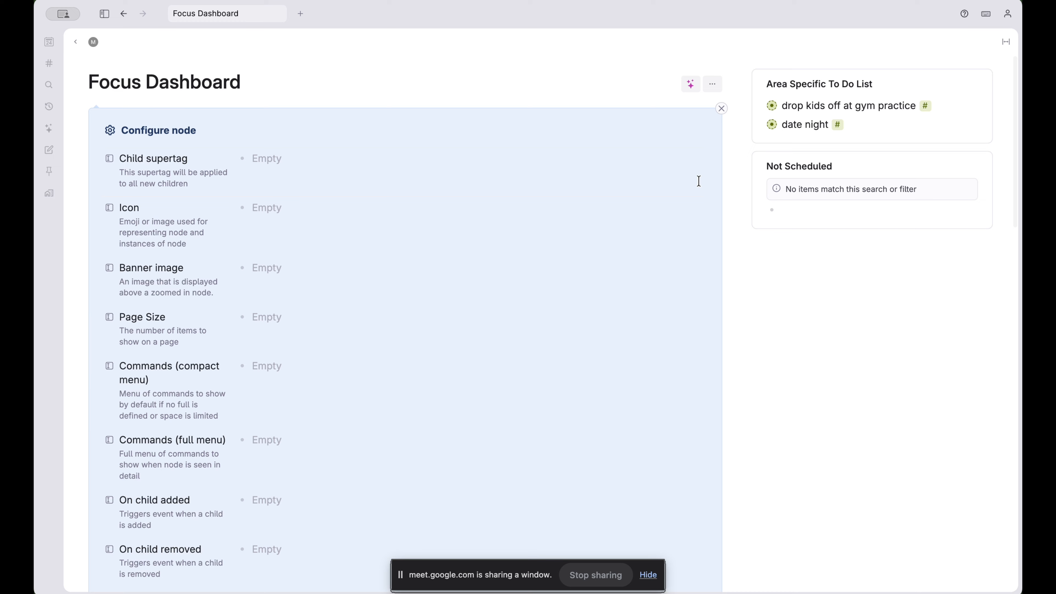
left_click(721, 109)
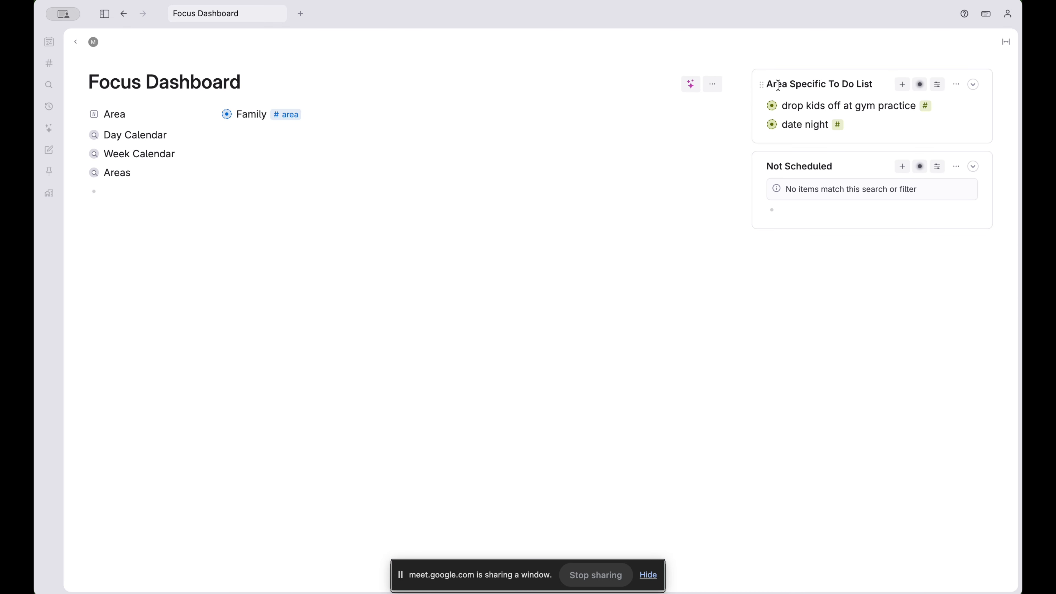
Clear the Focus Dashboard's Area value
left_click_drag(777, 85, 850, 86)
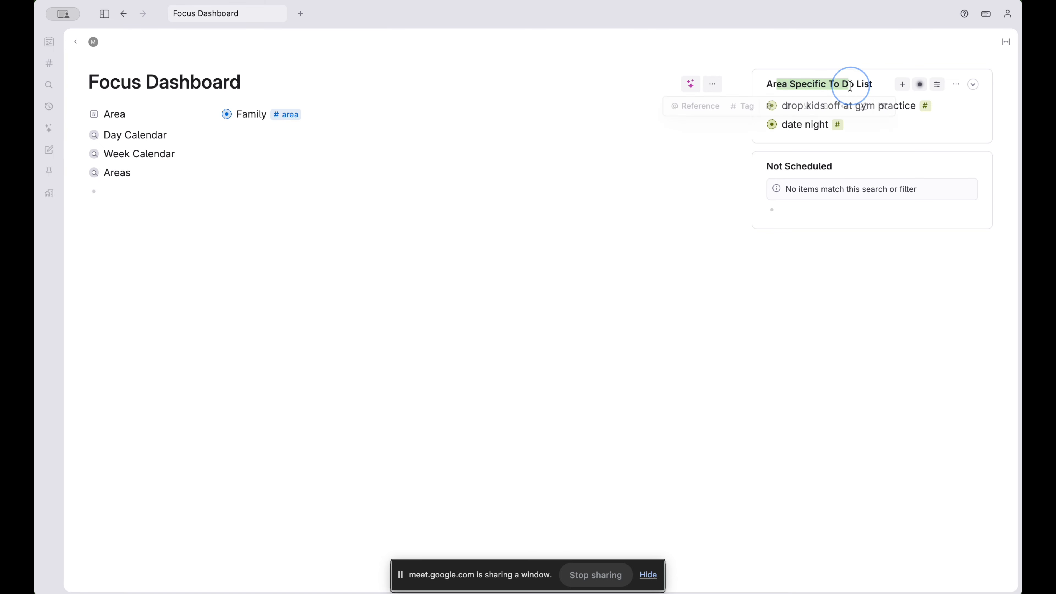
left_click(247, 110)
key("BackSpace")
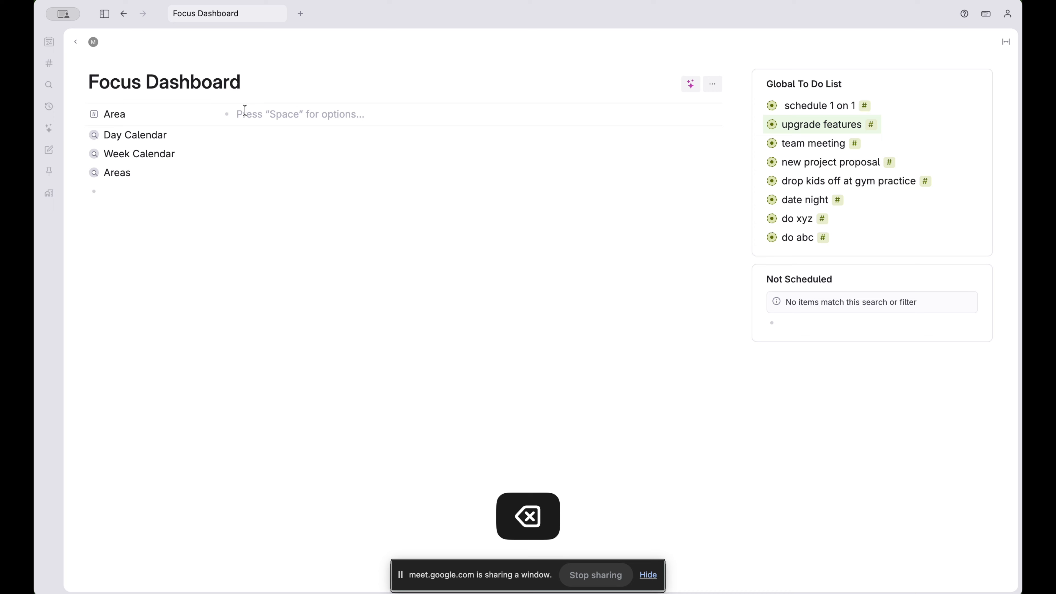
Group the Global To Do List by Area and show the Date field on its tasks
left_click(940, 88)
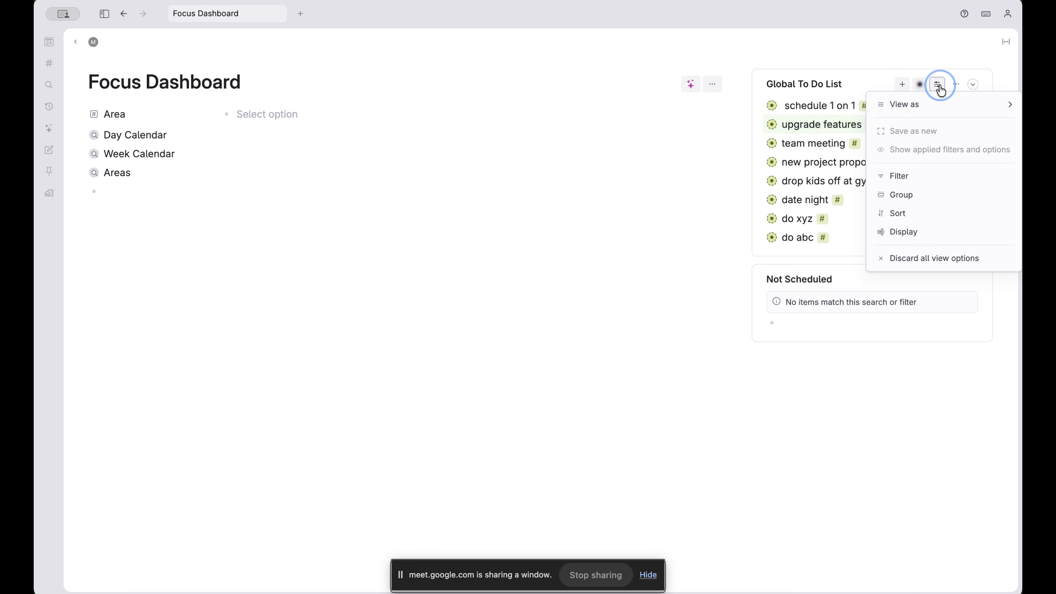
left_click(896, 194)
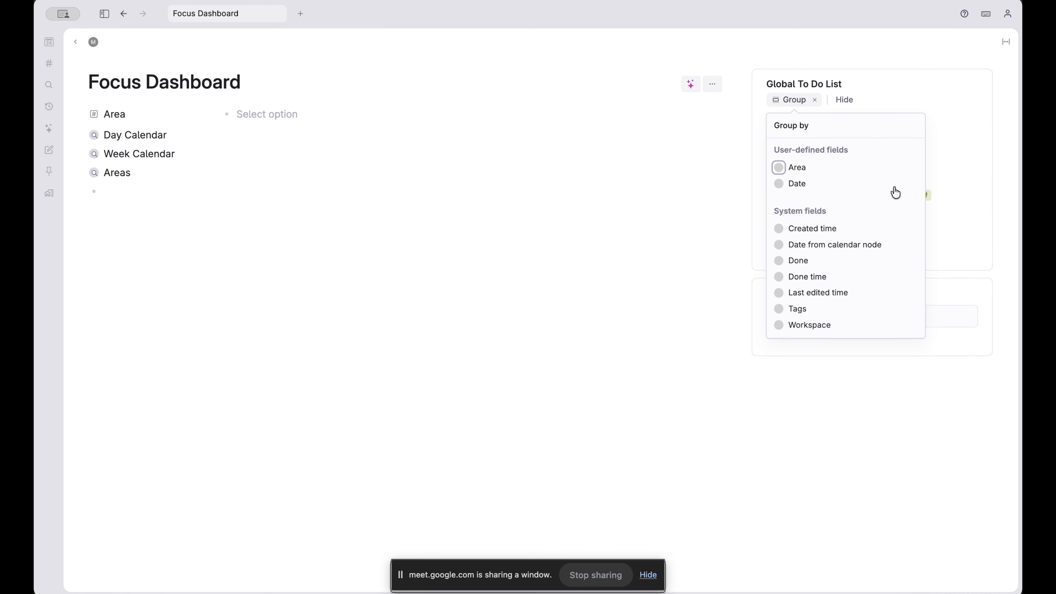
left_click(779, 168)
left_click(858, 111)
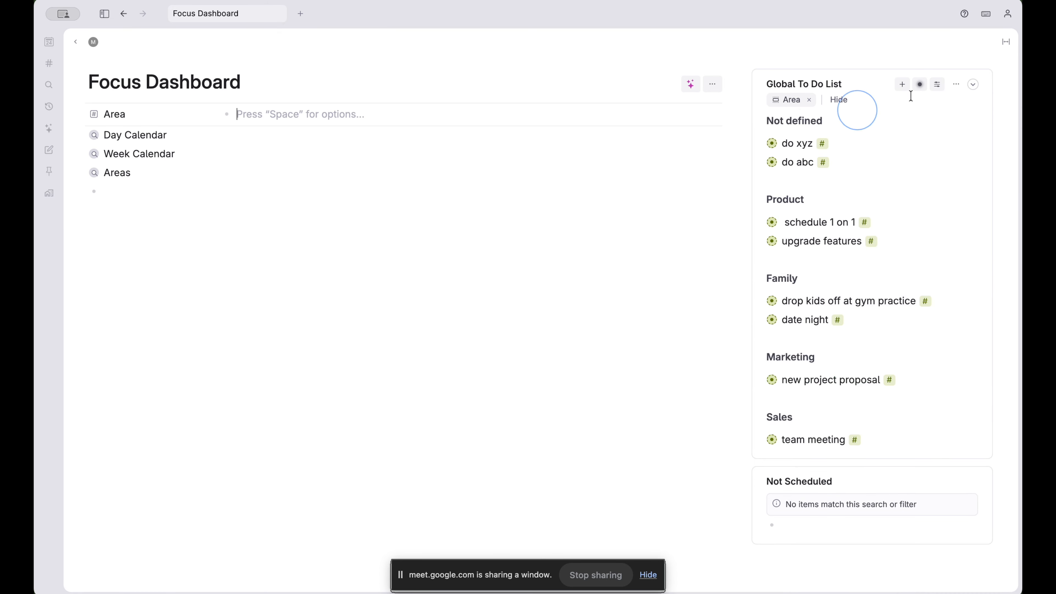
left_click(937, 84)
left_click(907, 228)
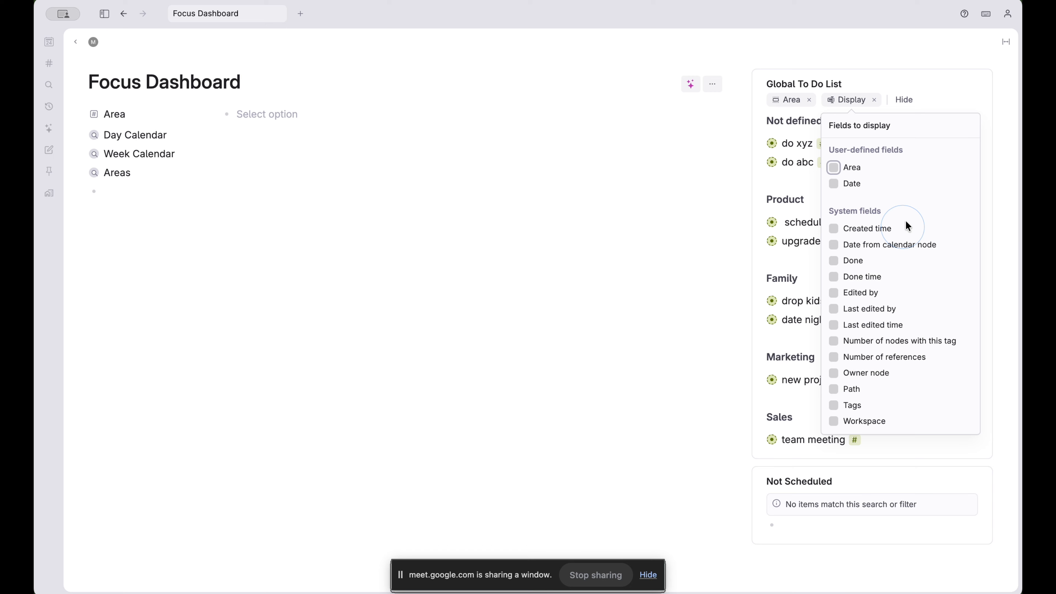
left_click(834, 184)
left_click(785, 208)
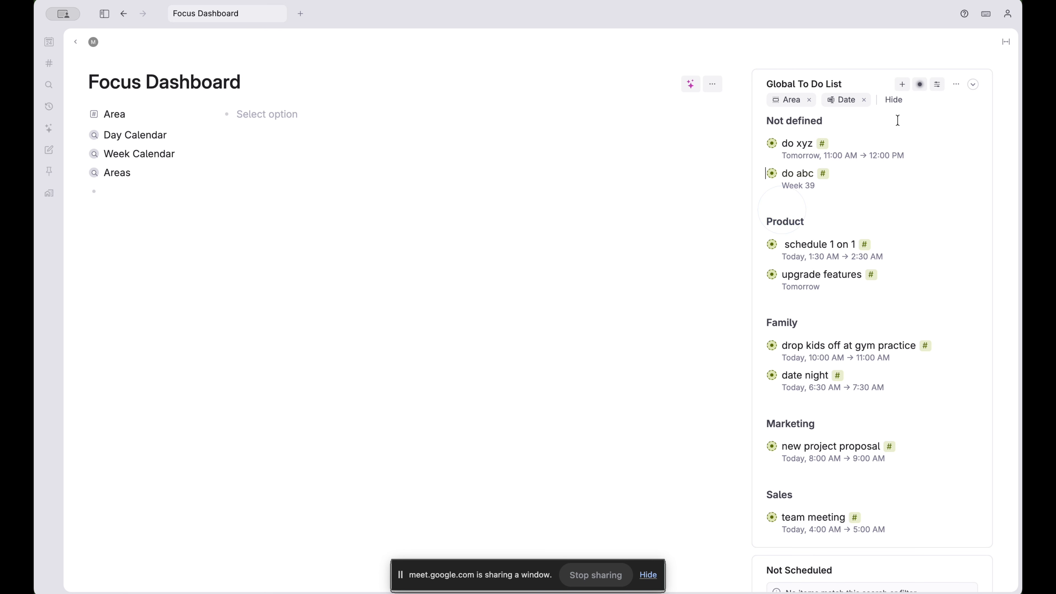
Sort the Global To Do List by Date in ascending order
left_click(938, 85)
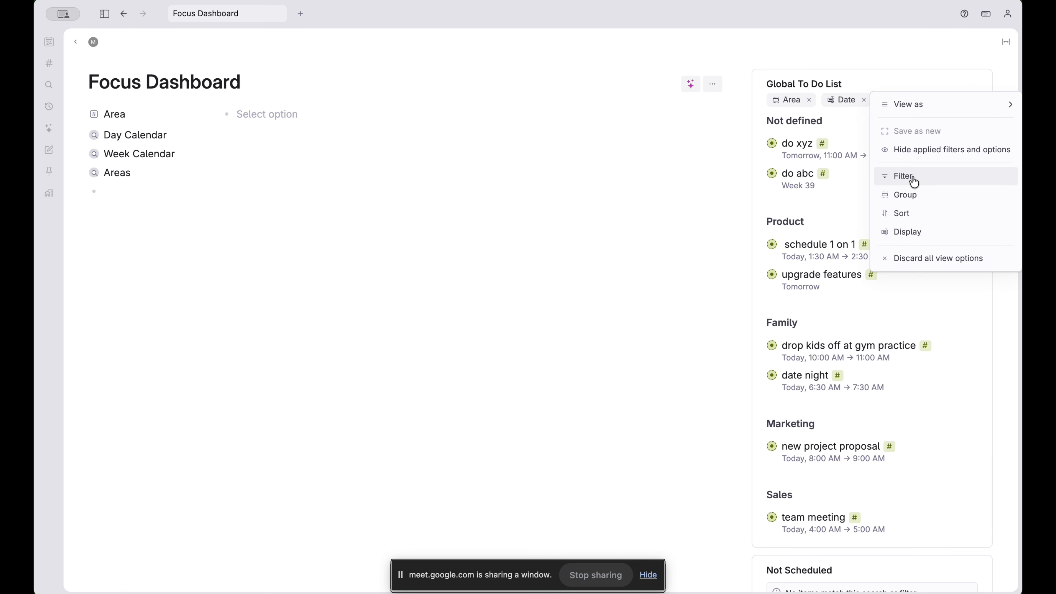
left_click(901, 212)
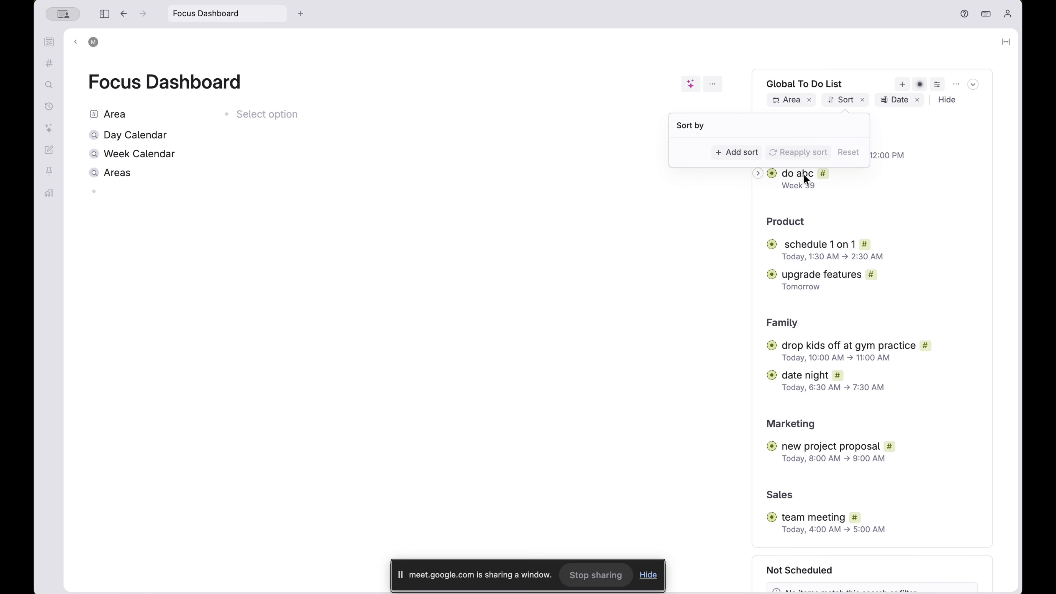
left_click(736, 152)
left_click(707, 161)
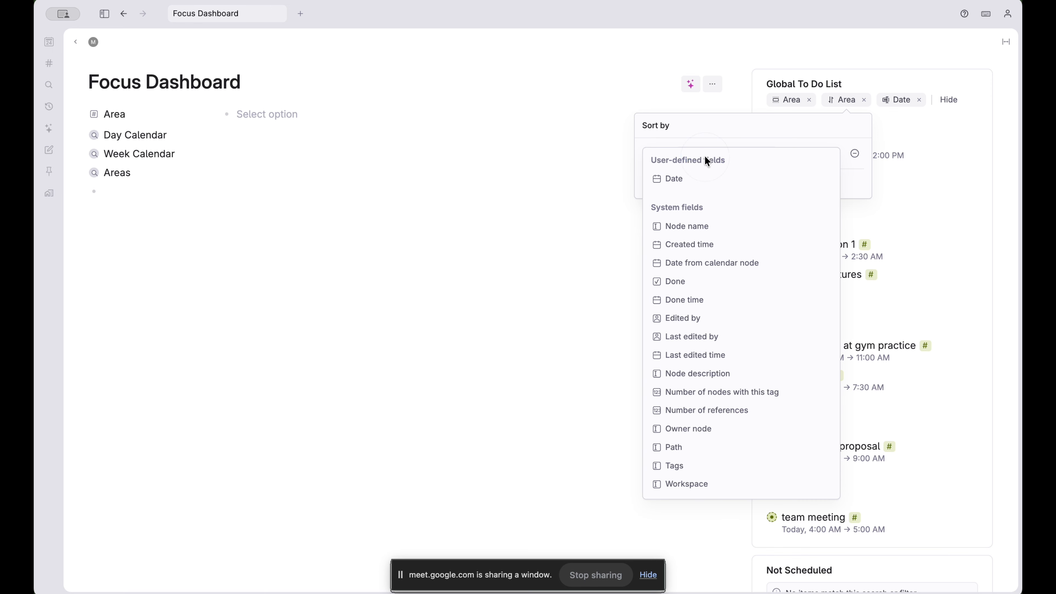
left_click(675, 179)
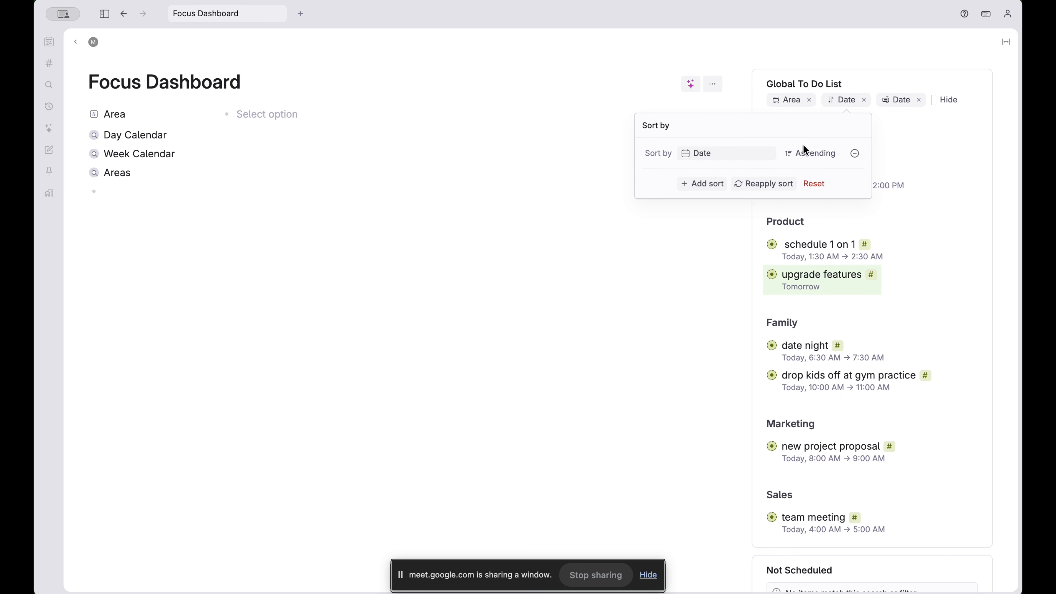
left_click(972, 241)
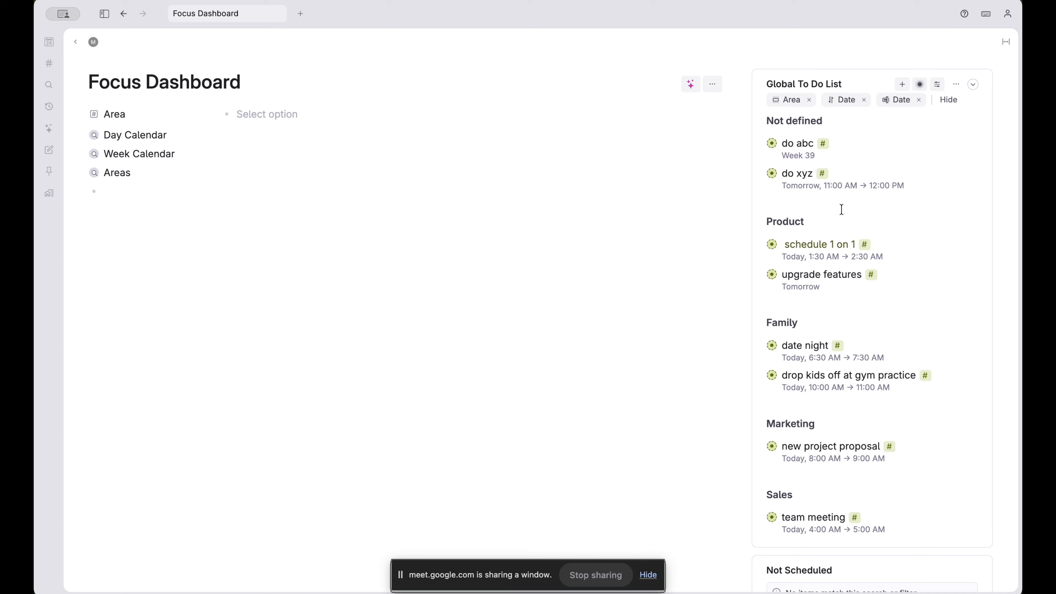
left_click(848, 101)
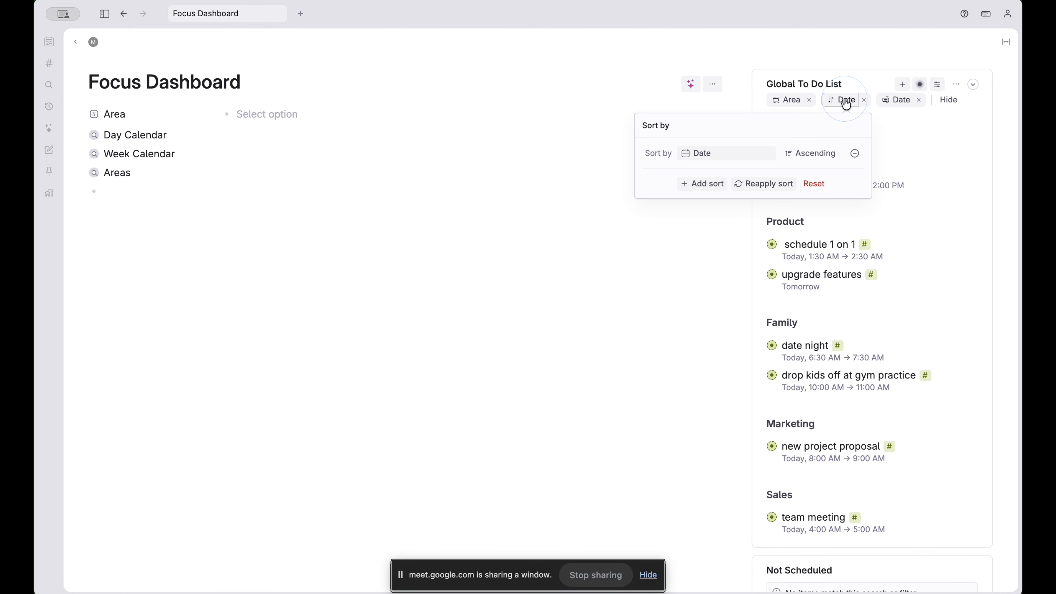
left_click(801, 158)
left_click(805, 155)
left_click(1010, 250)
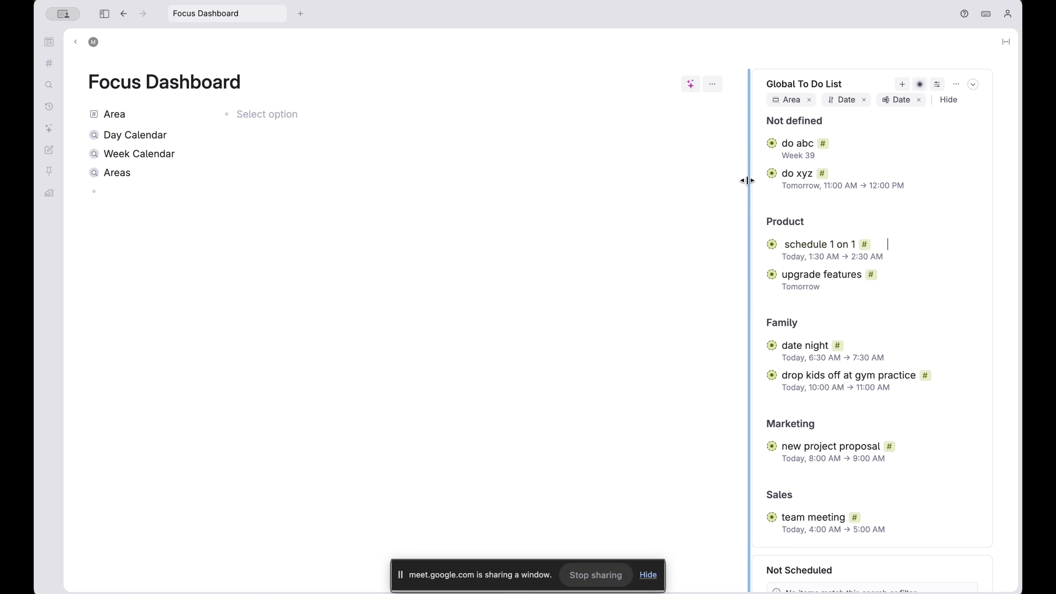
Widen the Focus Dashboard's related content column to take up nearly half of the page
left_click_drag(747, 181, 568, 187)
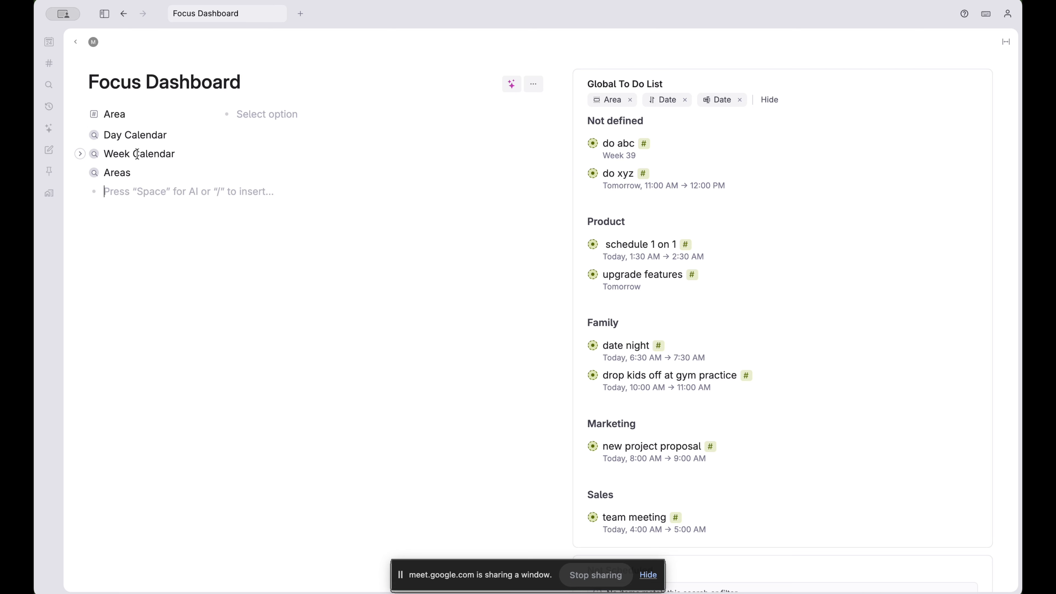
left_click(249, 121)
left_click(764, 40)
left_click(526, 285)
scroll(844, 322, "down", 1)
scroll(844, 322, "up", 1)
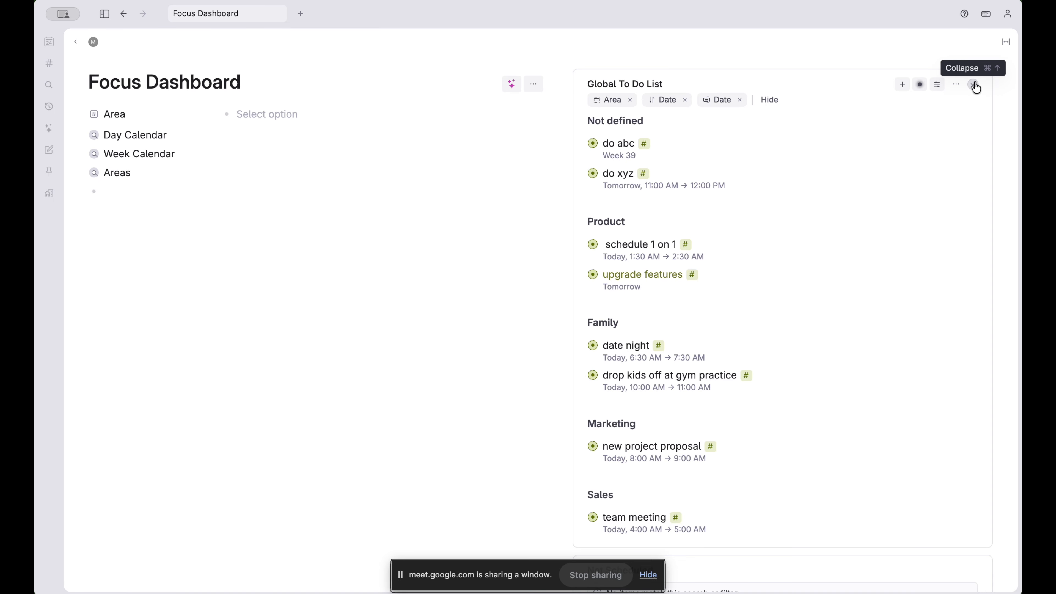
left_click(887, 213)
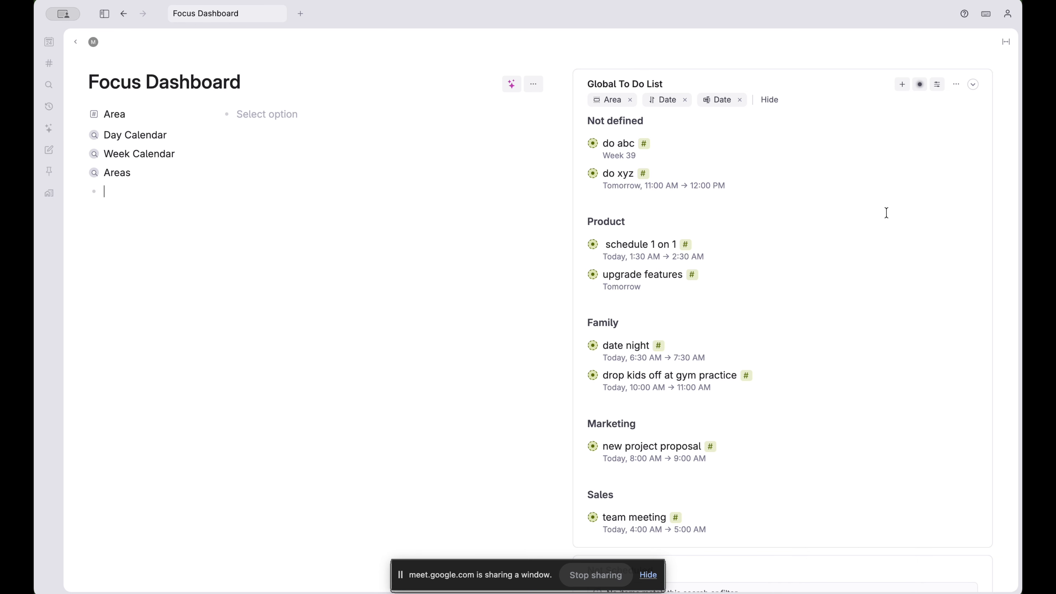
Expand the do abc task to examine its Date and Area fields and collapse it again
left_click(580, 143)
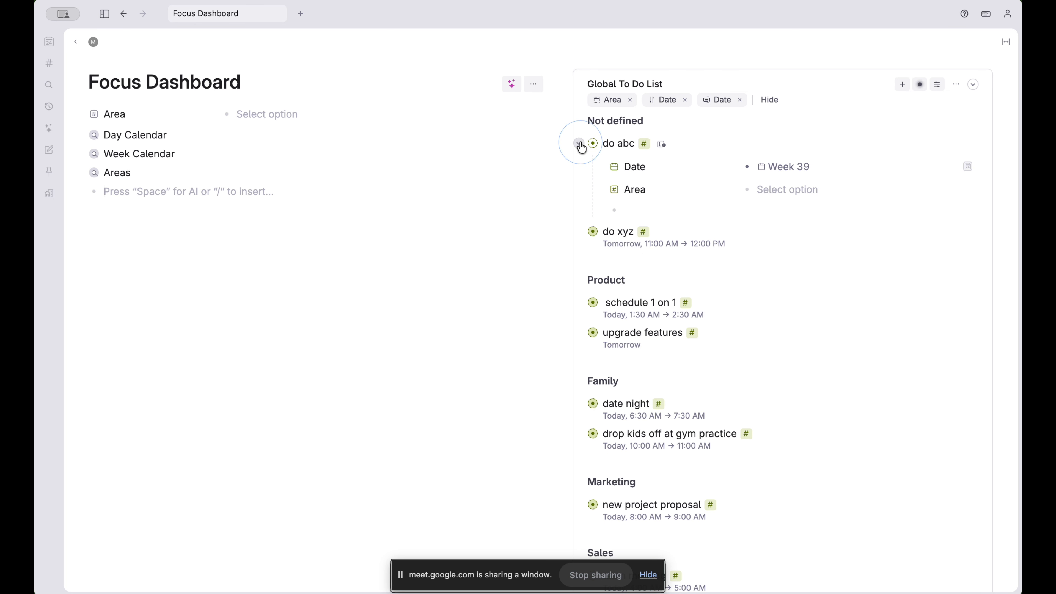
left_click(632, 213)
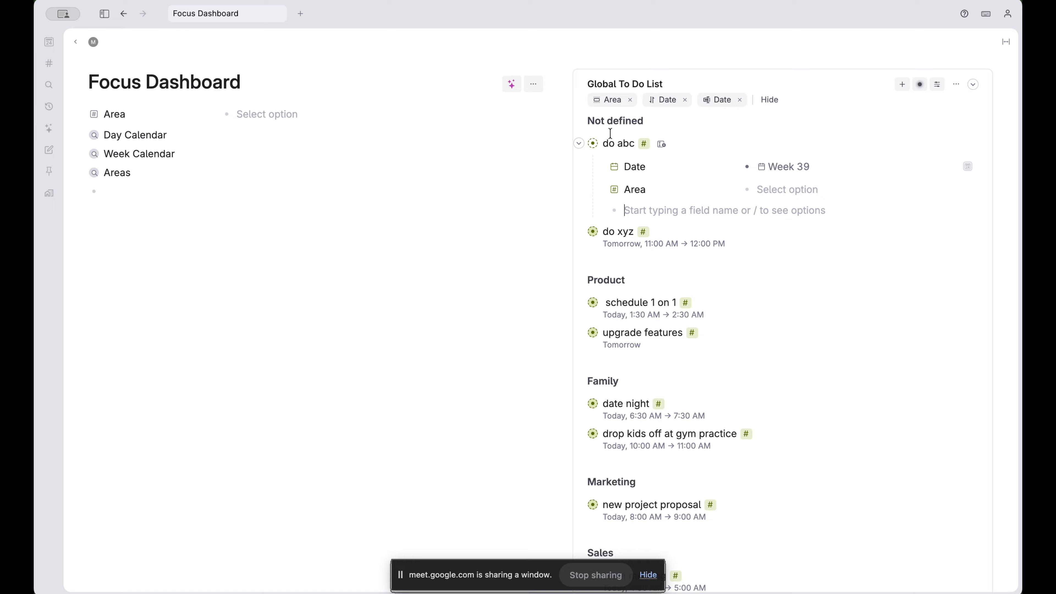
left_click(579, 143)
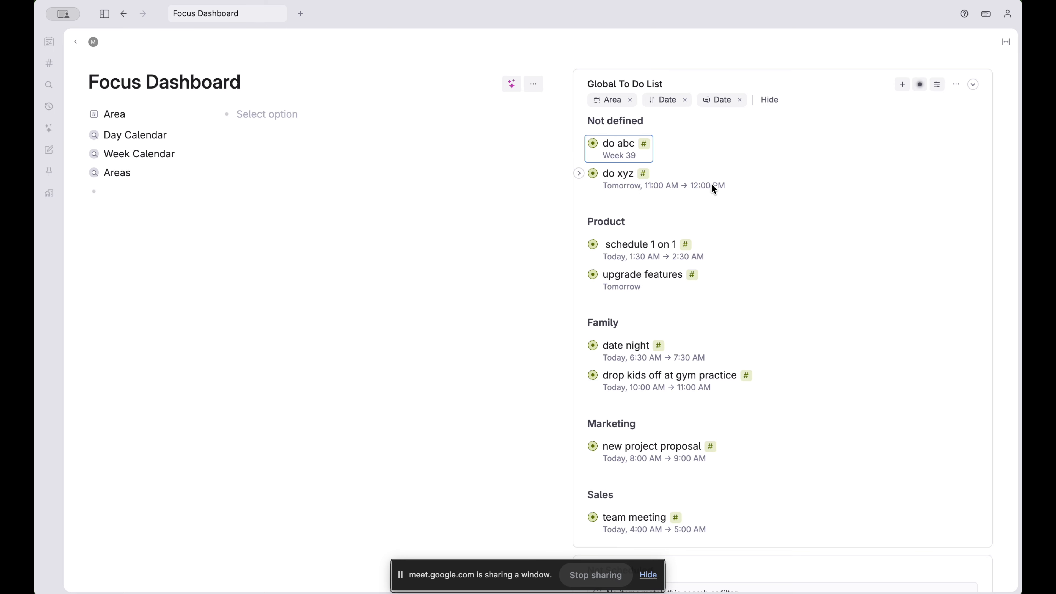
Collapse the Global To Do List and add a task named "find a new client" to Not Scheduled, with the Day Calendar expanded
left_click(973, 85)
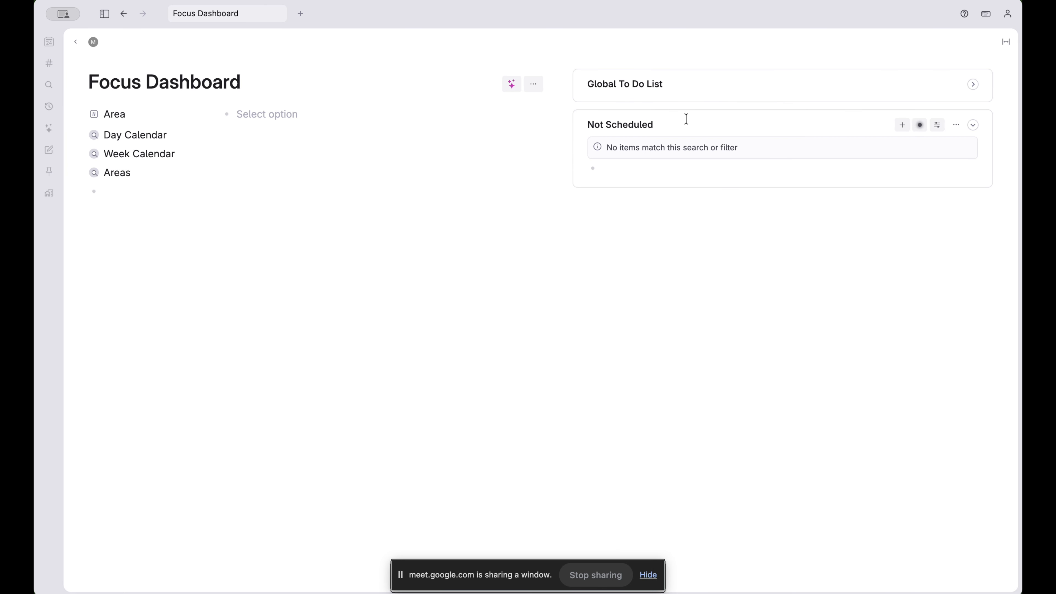
left_click(649, 177)
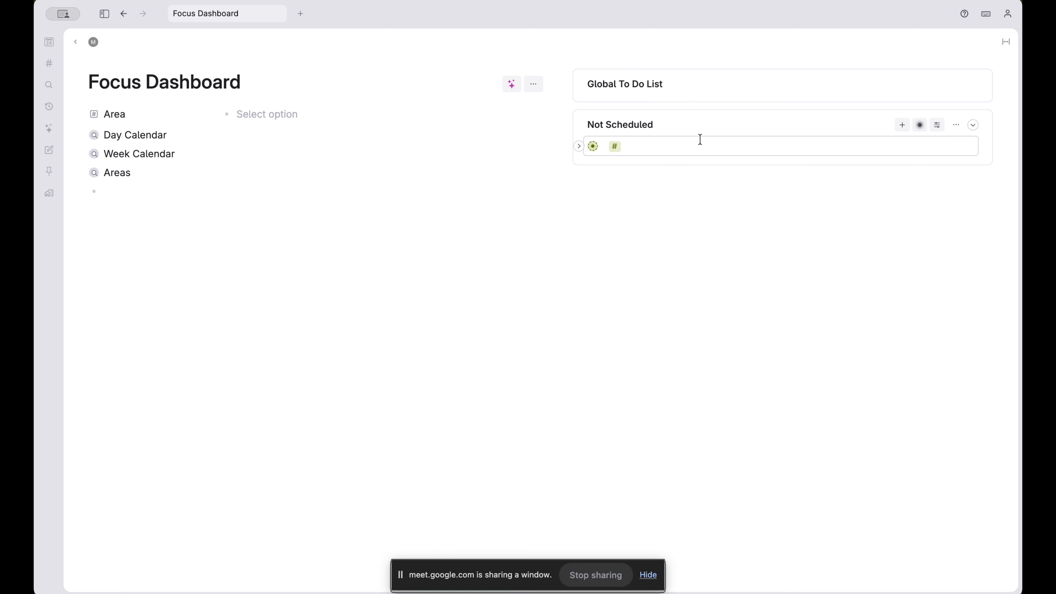
left_click(79, 136)
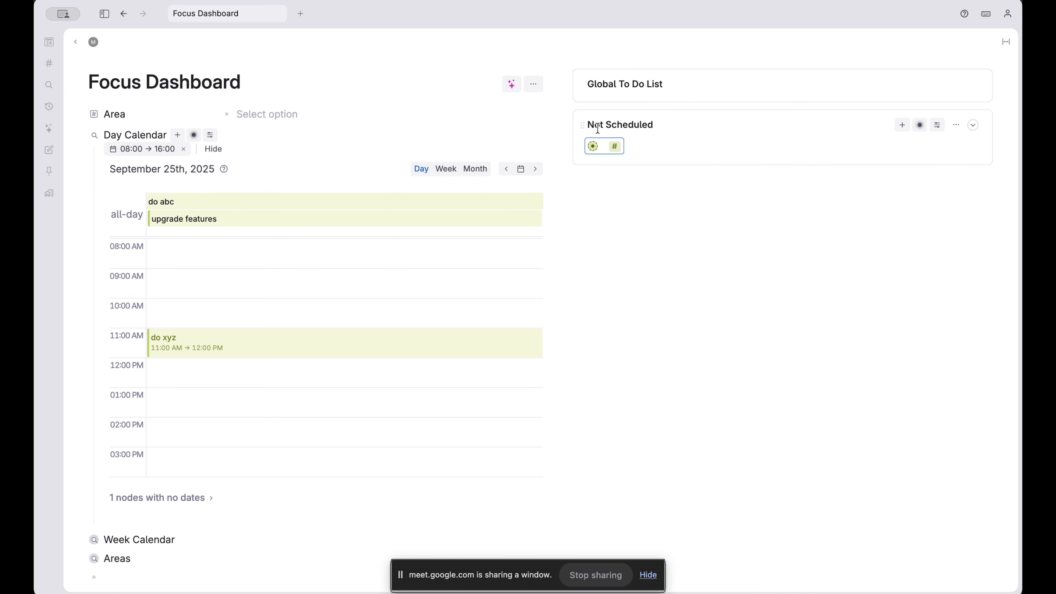
left_click(605, 149)
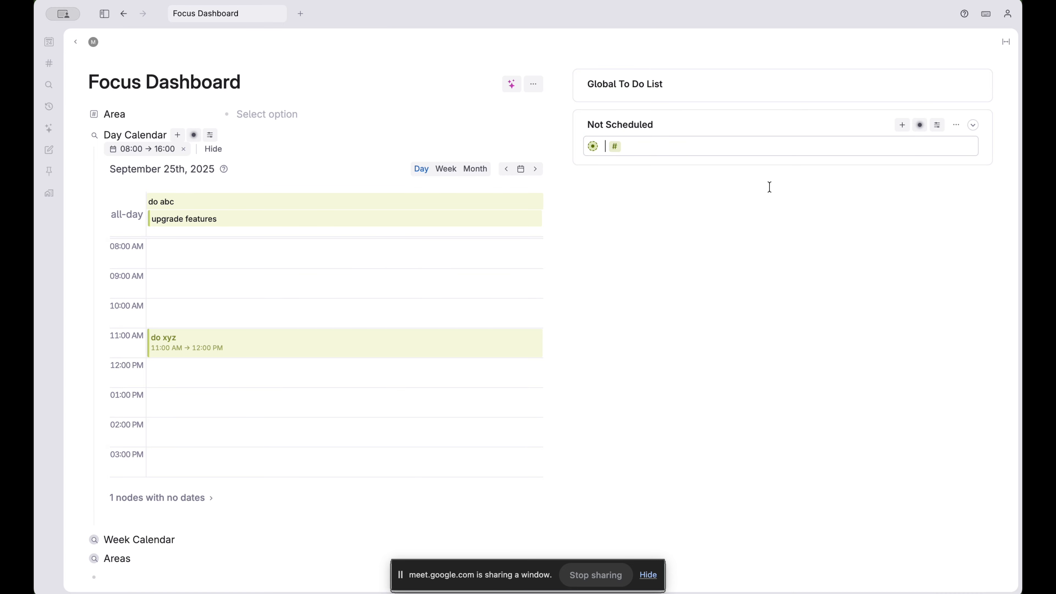
type("find a new client")
left_click(693, 332)
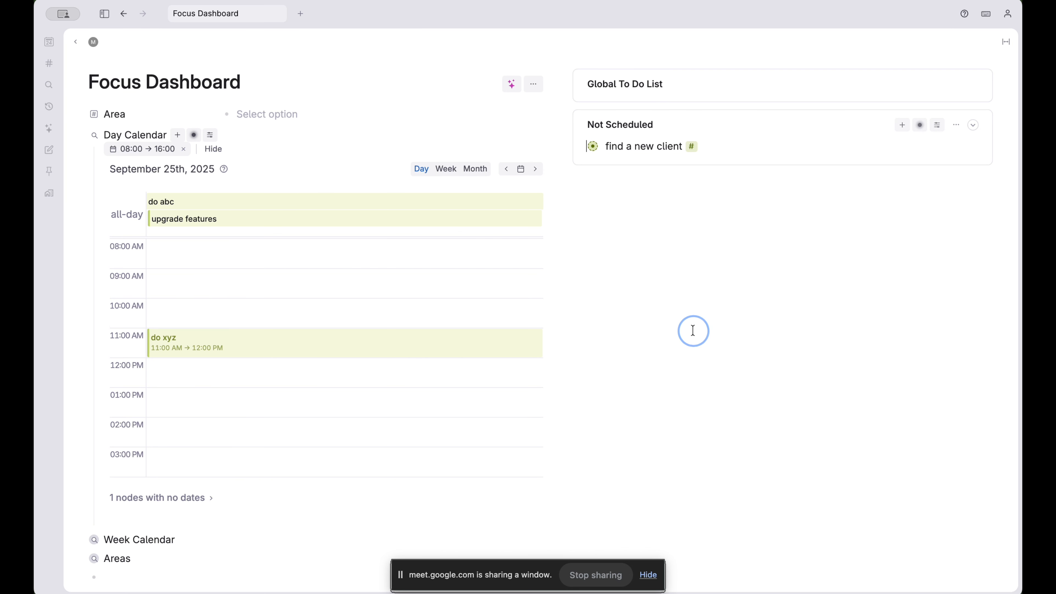
Schedule the find a new client task for 9:00 to 10:00 AM on September 25th, 2025 in the Day Calendar and collapse the calendar
mouse_move(594, 146)
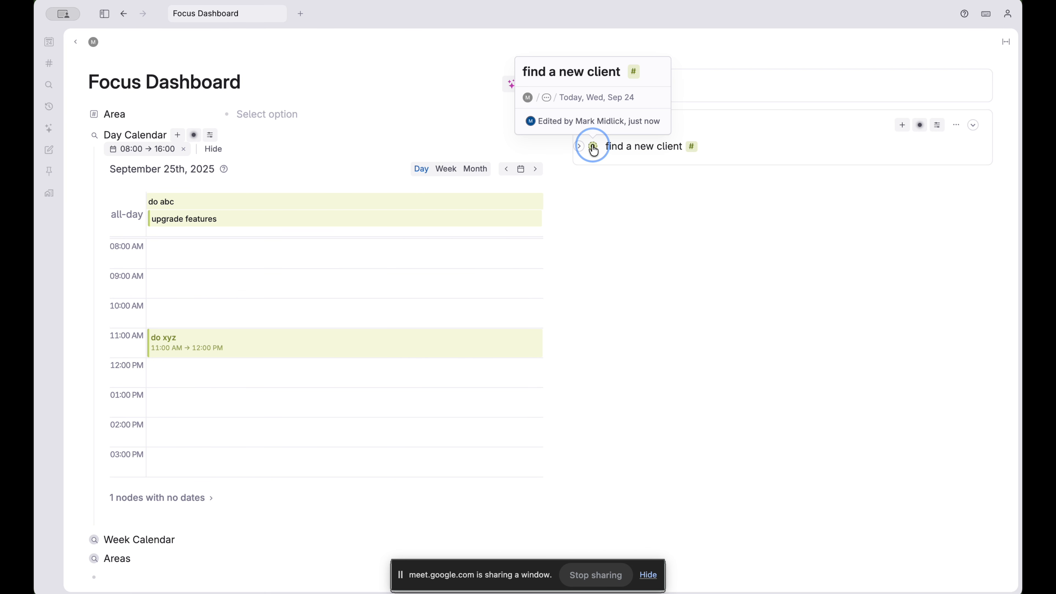
left_click_drag(594, 147, 341, 288)
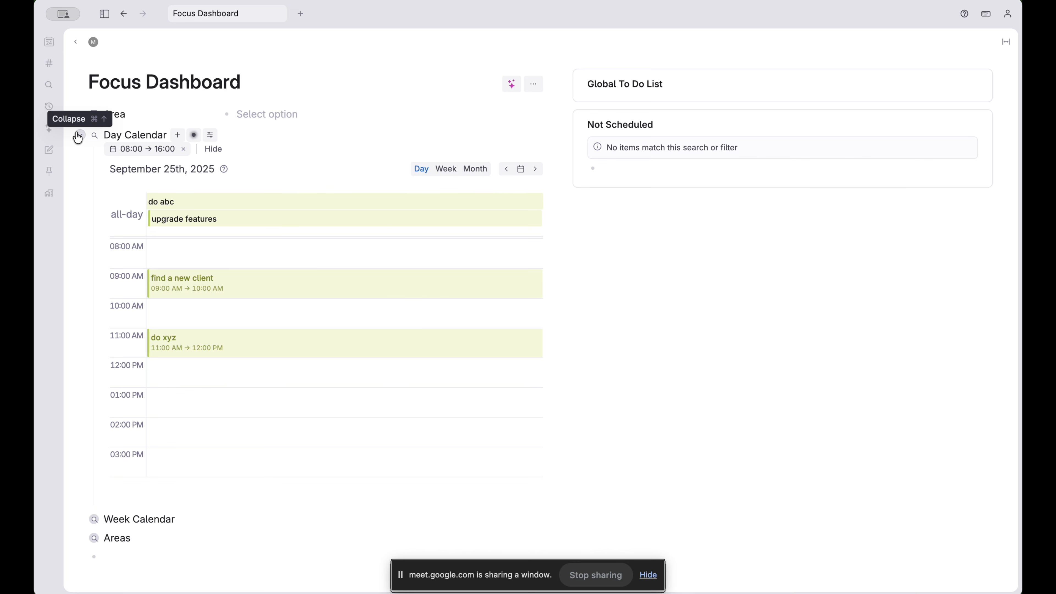
left_click(79, 136)
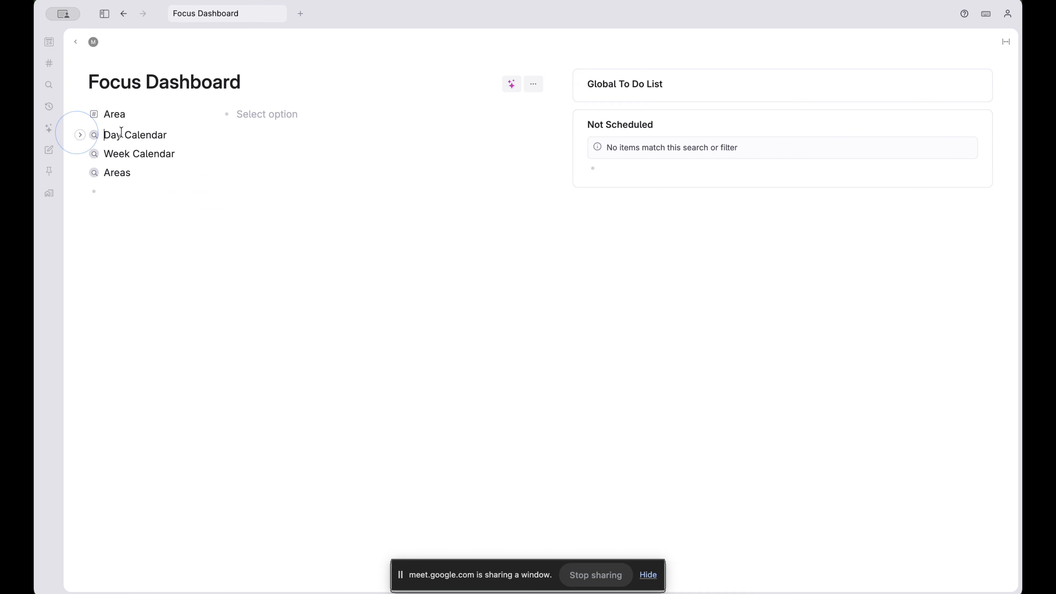
Create an independent copy of the Global To Do List search below Areas, keeping no reference, and rename the copy "Area not"
left_click(189, 194)
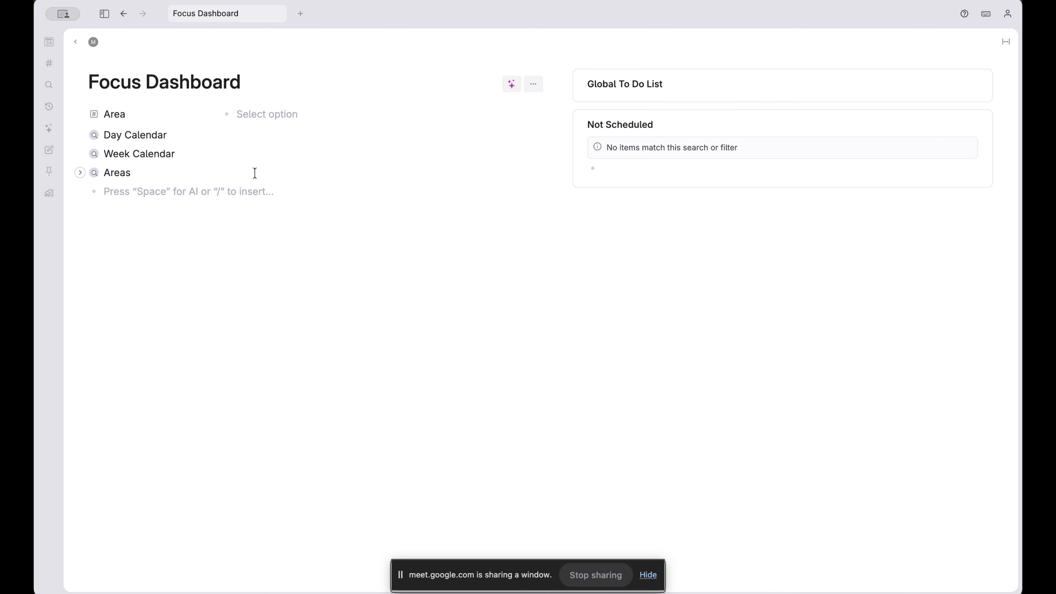
left_click(630, 84)
left_click(149, 189)
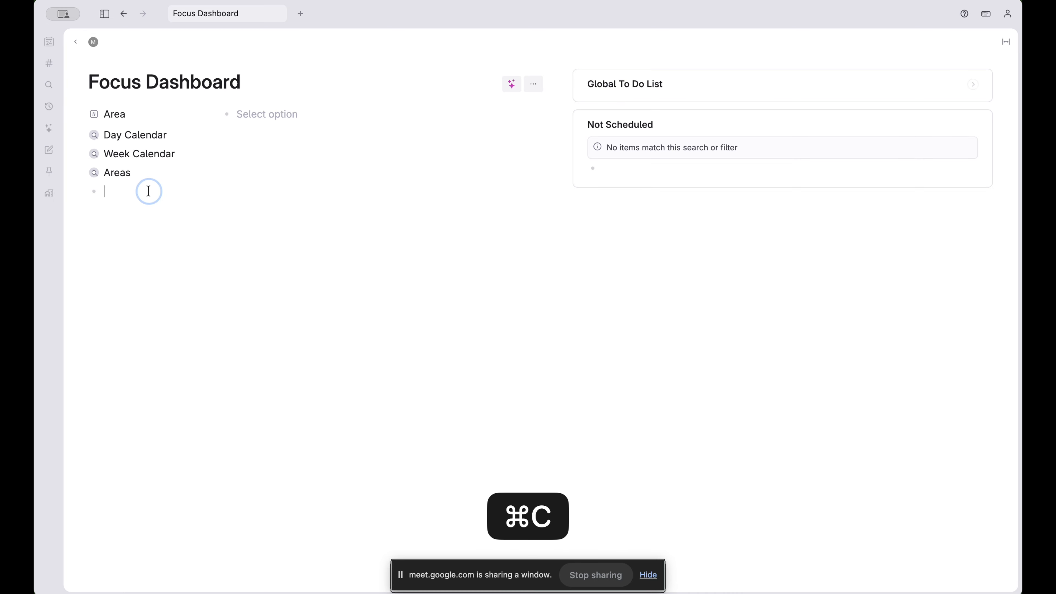
type("Global To Do List")
left_click(146, 190)
key("shift+super+d")
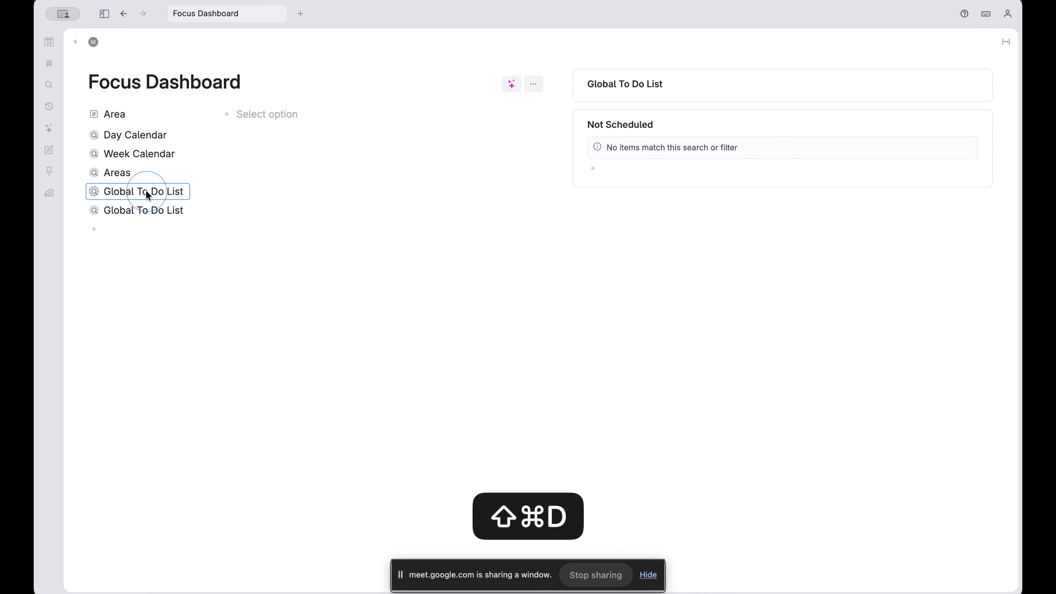
key("BackSpace")
triple_click(146, 191)
type("Area not")
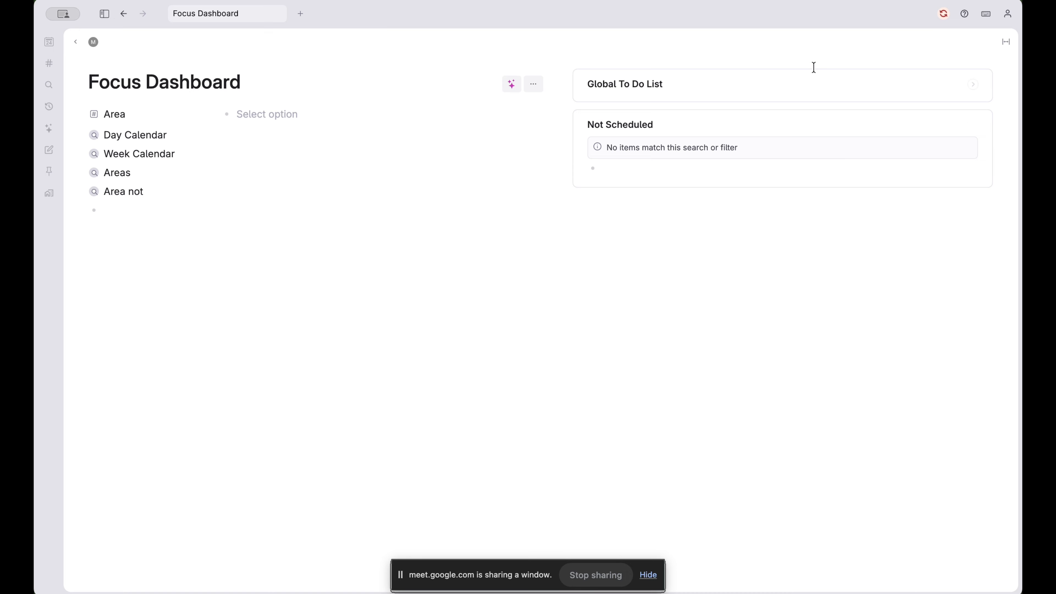
Expand the Global To Do List, examine its tasks by area, and collapse it again
left_click(976, 88)
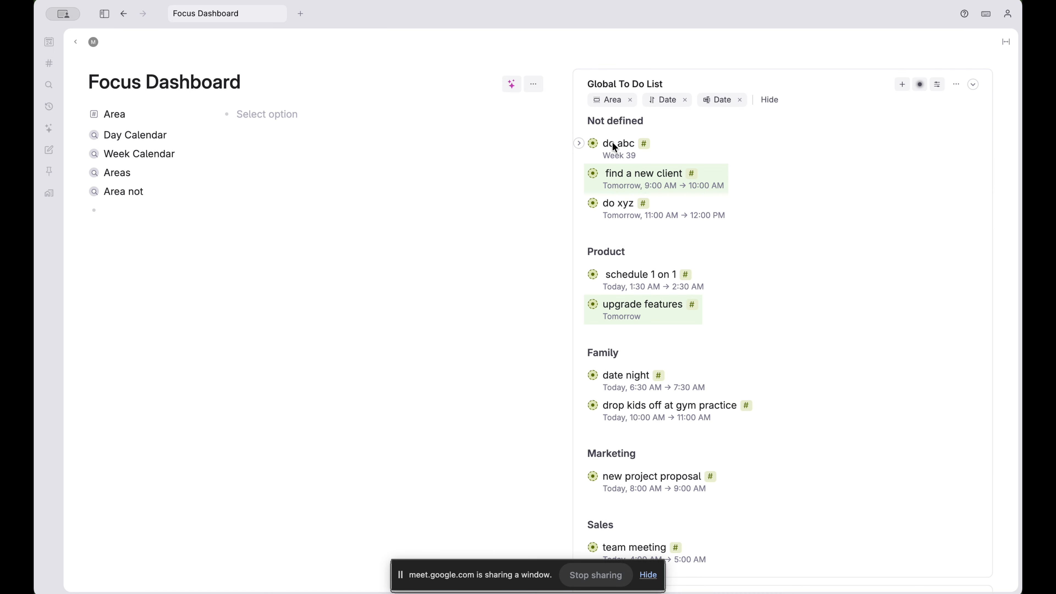
left_click(650, 168)
scroll(749, 126, "down", 1)
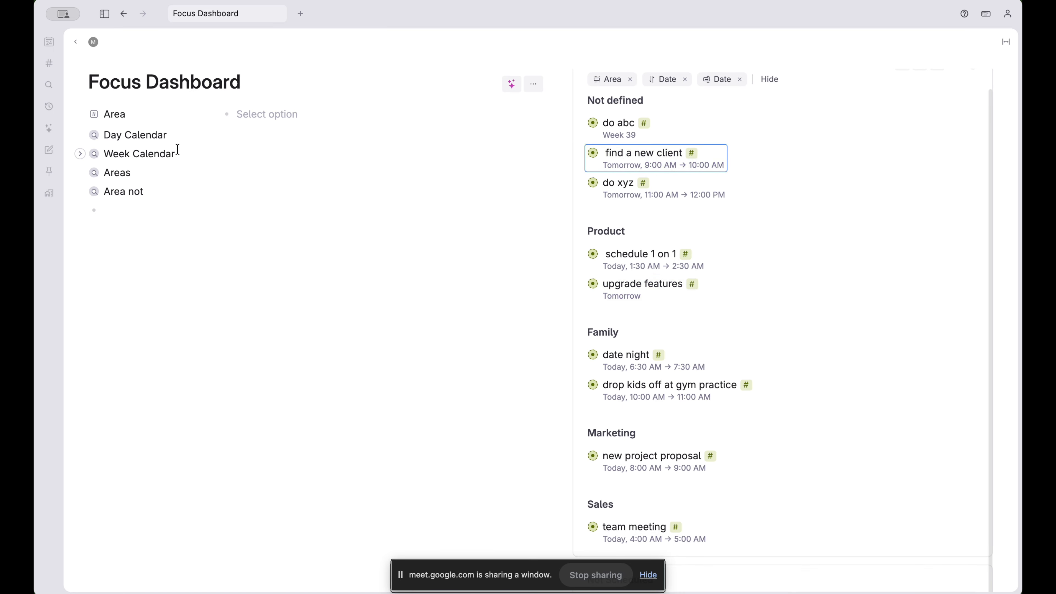
scroll(809, 143, "up", 1)
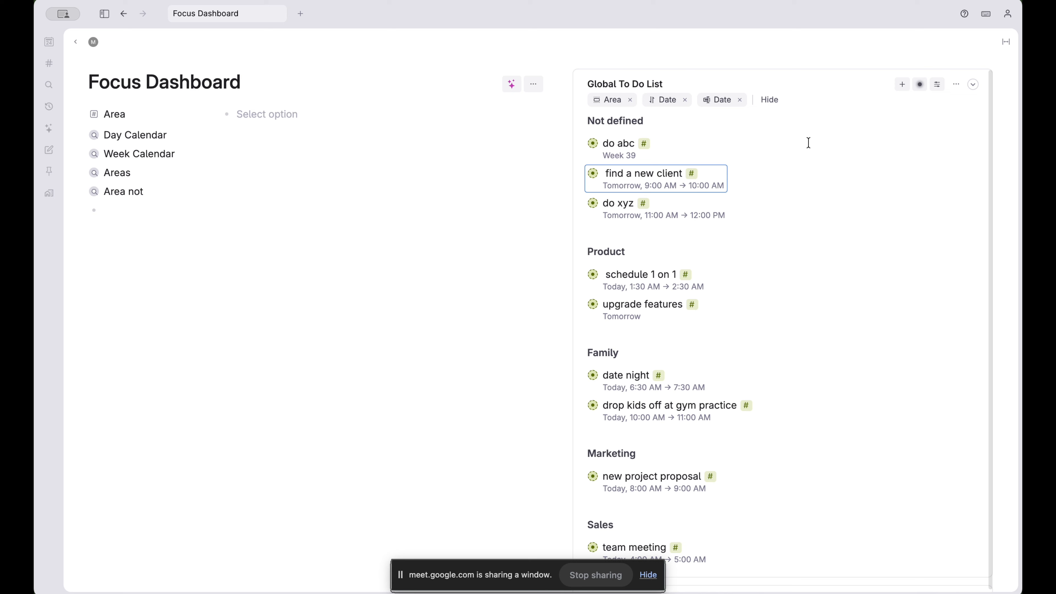
left_click(974, 85)
Expand the Area not search and rename it "Area Not Set"
left_click(79, 192)
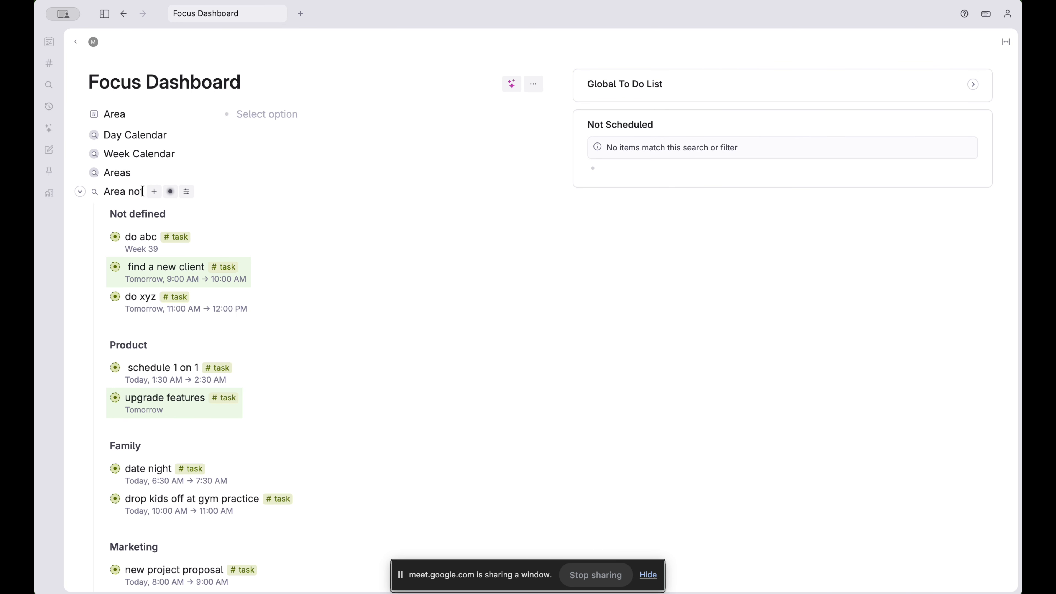
double_click(139, 192)
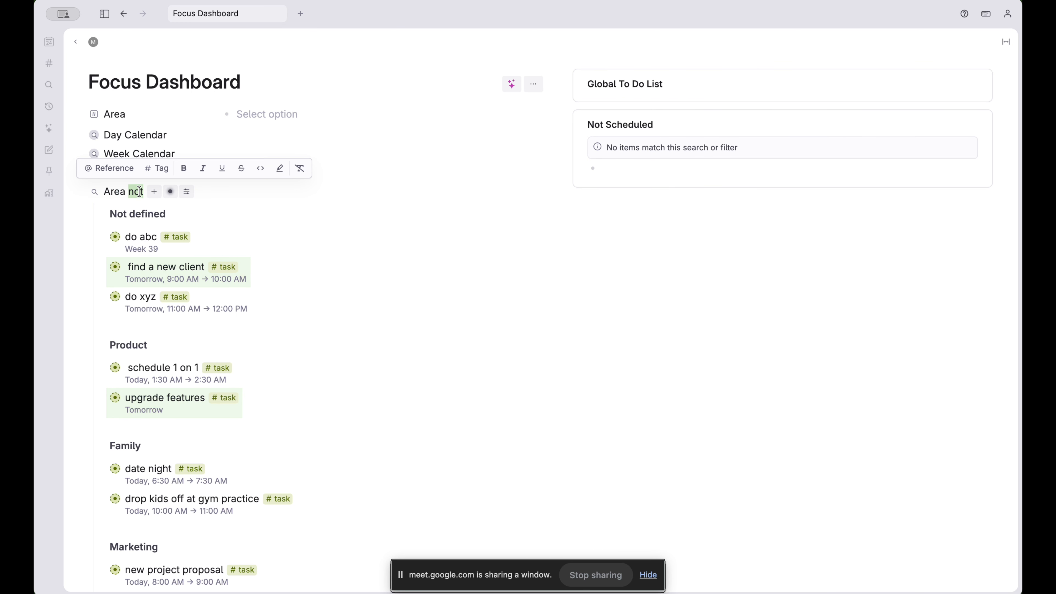
type("Not Set")
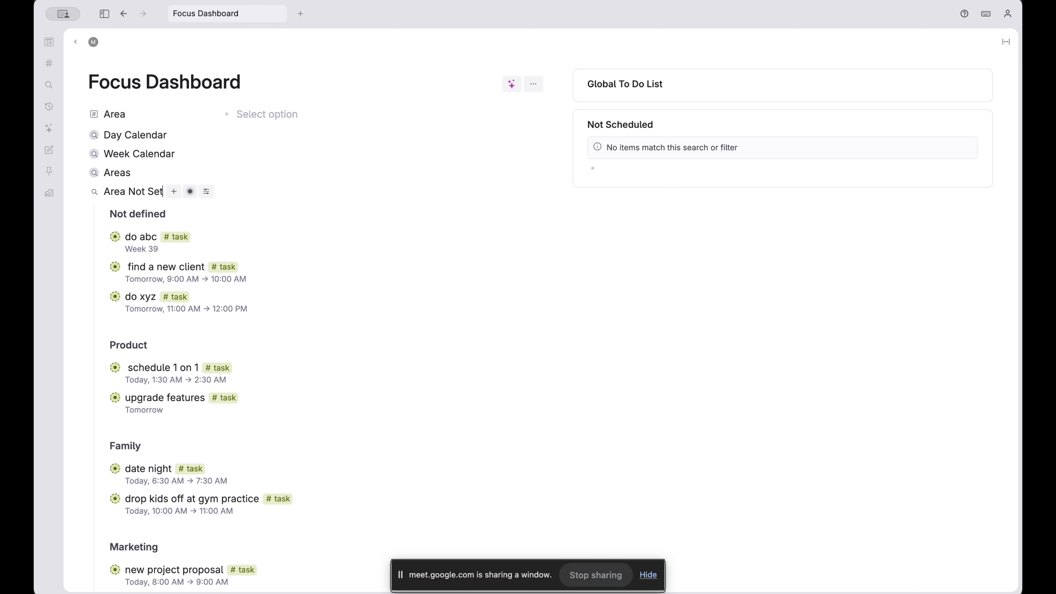
Add the condition that Area is Not set to the Area Not Set search query and finish editing it
left_click(206, 193)
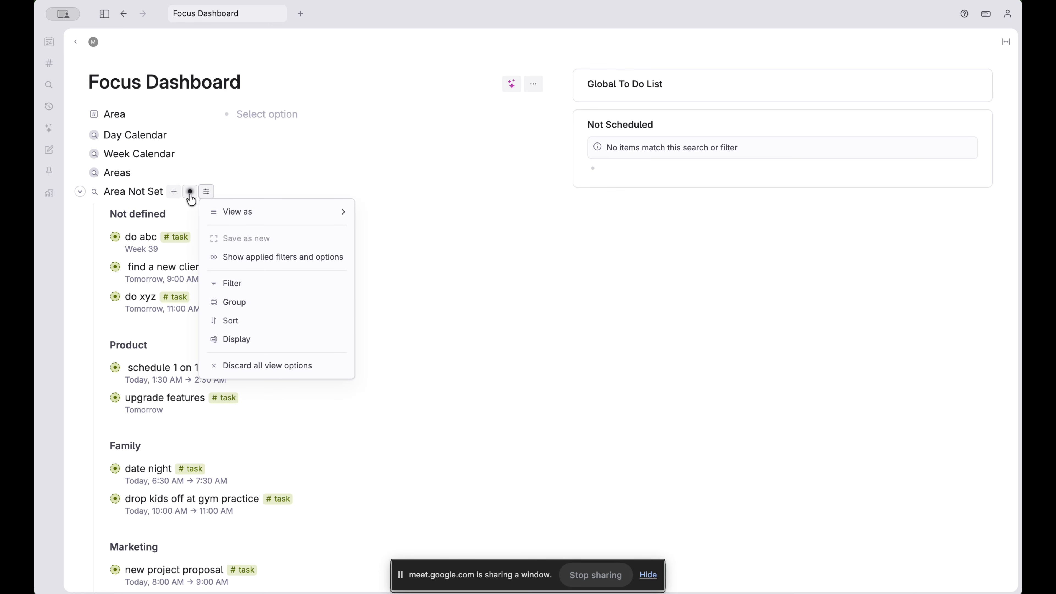
left_click(190, 196)
left_click(190, 192)
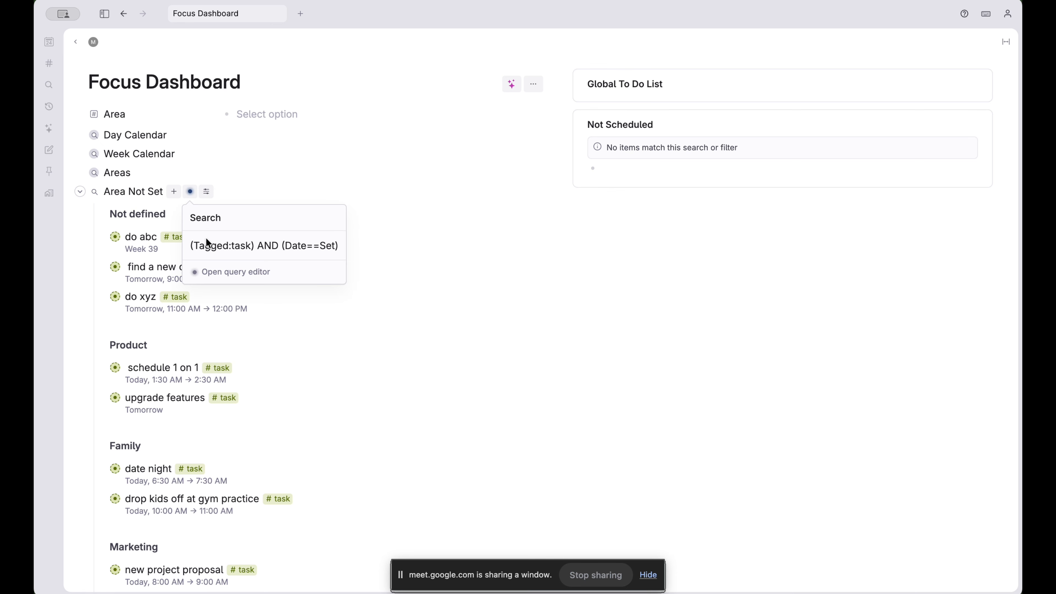
left_click(210, 272)
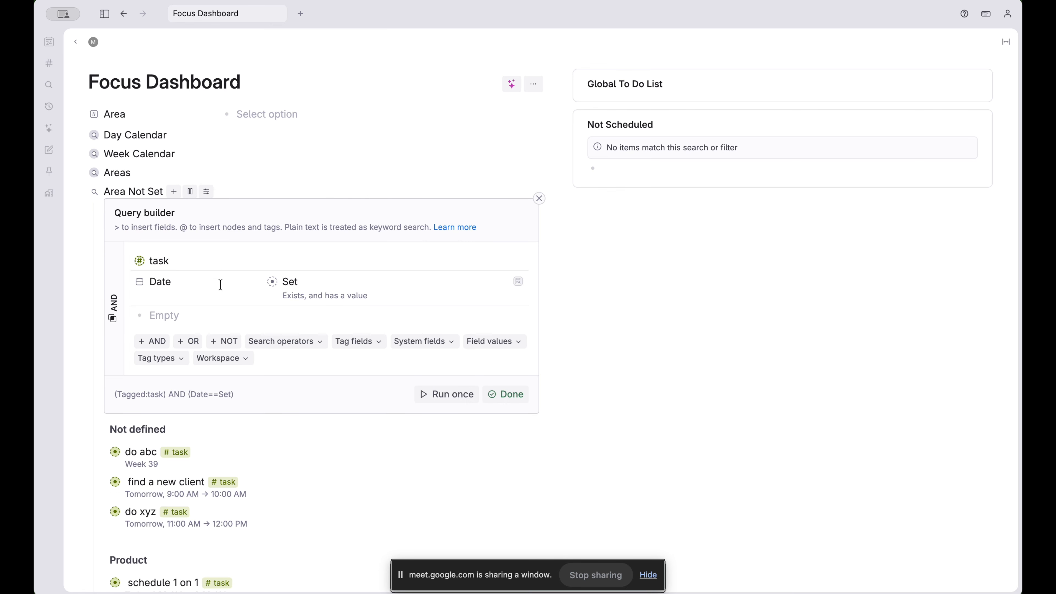
left_click(156, 313)
type(">Area")
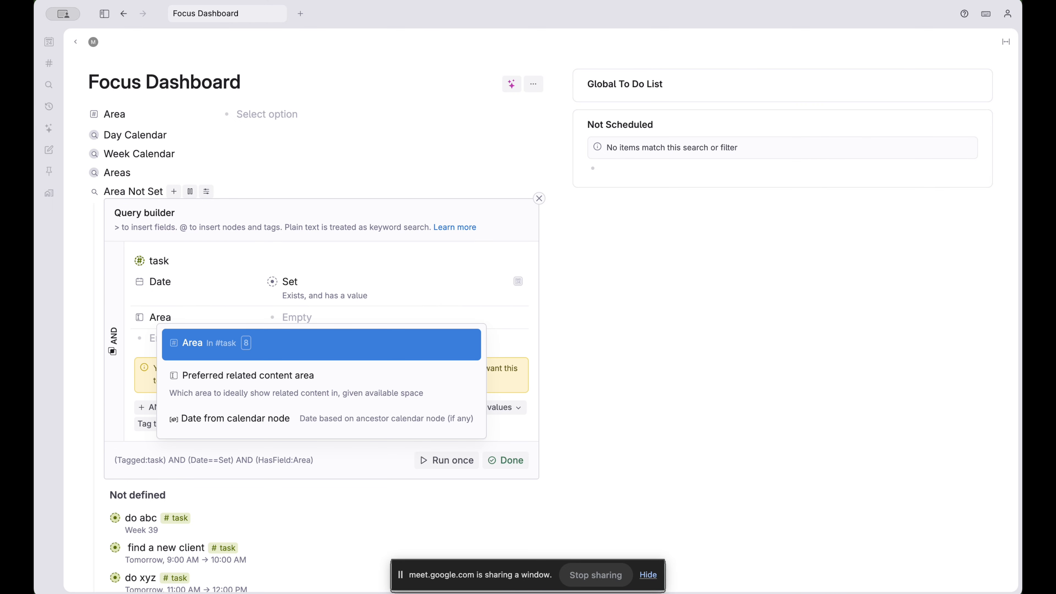
key("Return")
type("@")
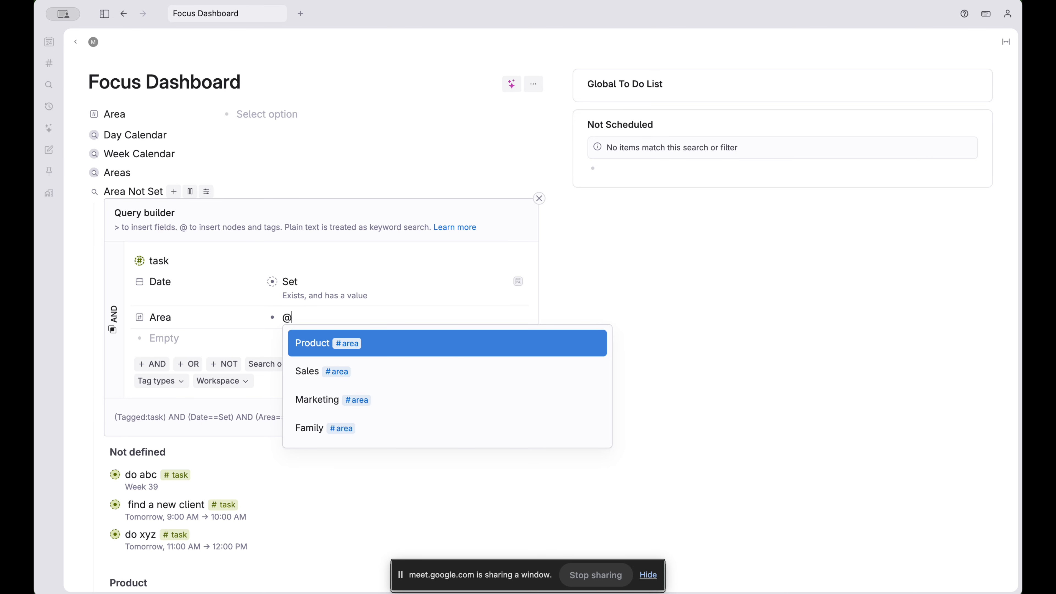
type("not set")
key("Return")
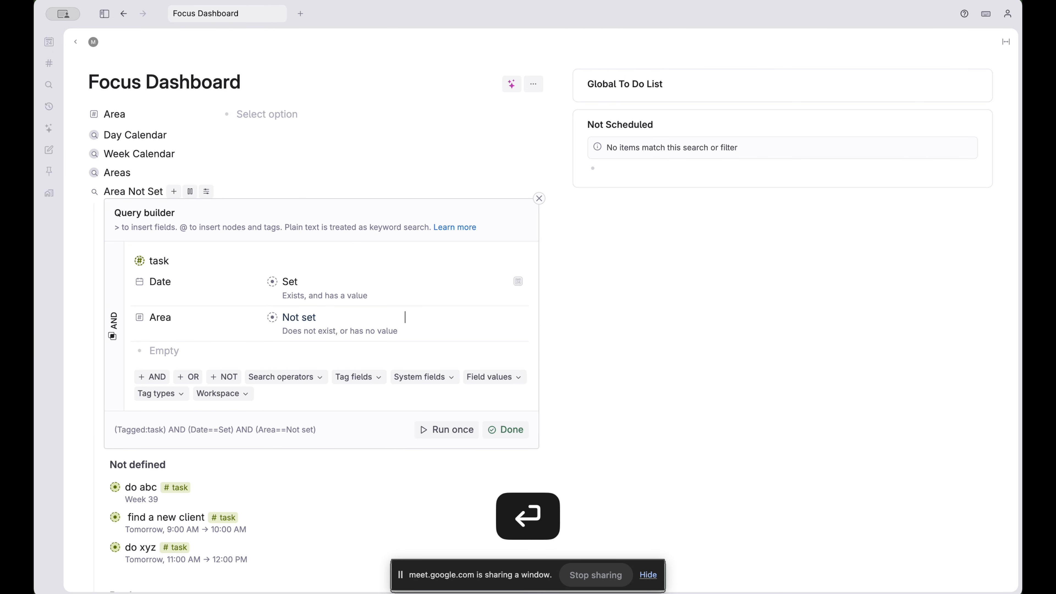
left_click(498, 436)
scroll(466, 349, "down", 1)
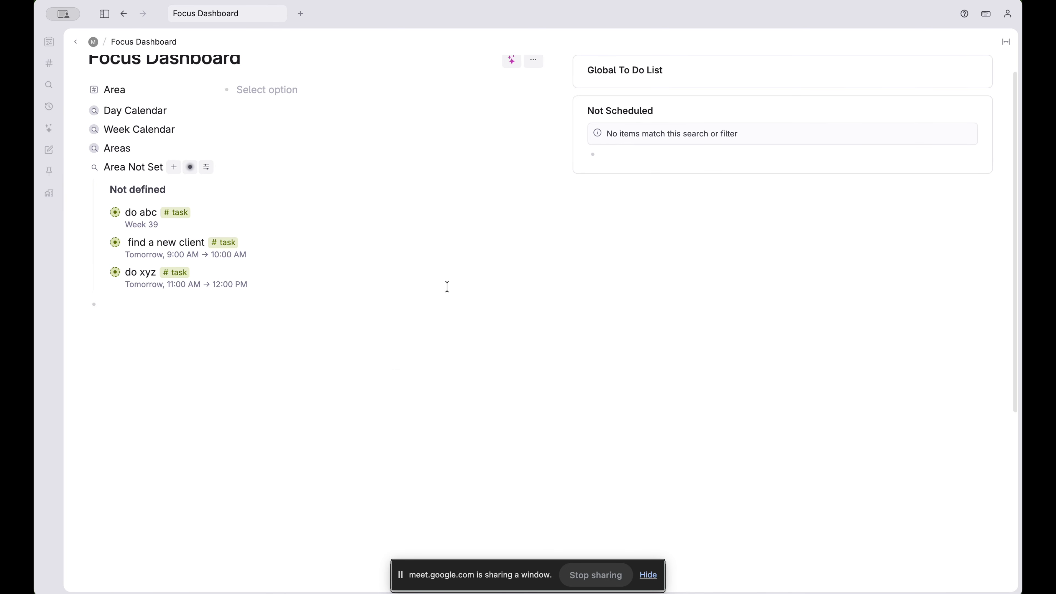
Display the Area Not Set search results as Cards
left_click(209, 185)
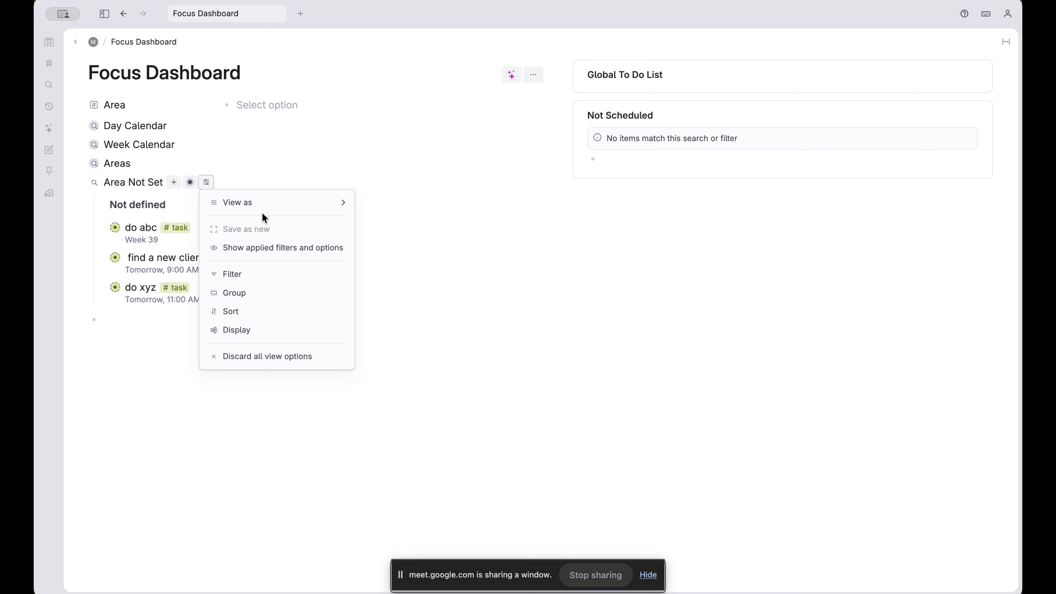
mouse_move(307, 203)
left_click(391, 241)
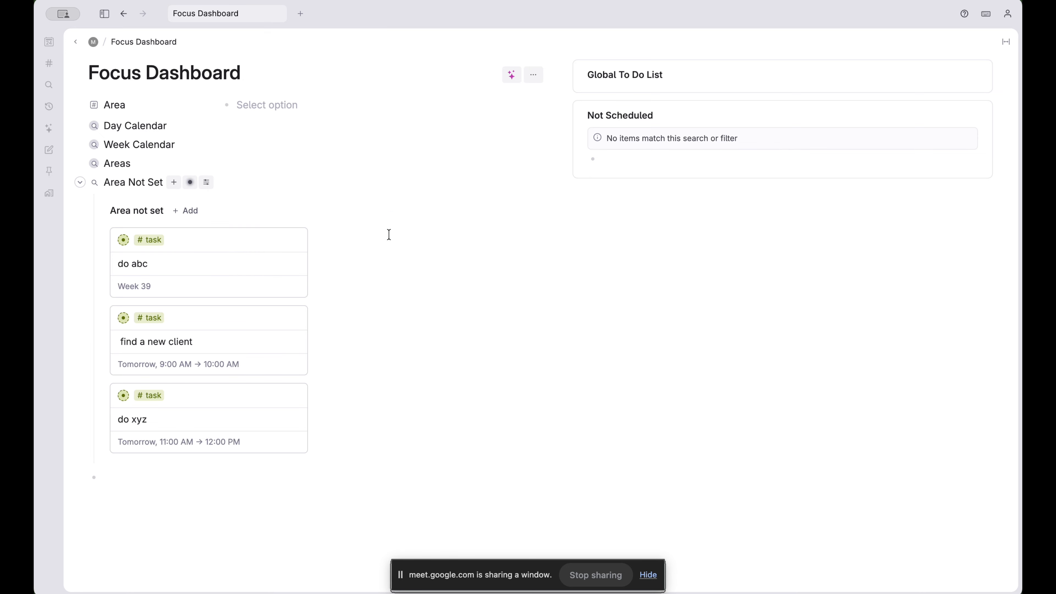
left_click(207, 184)
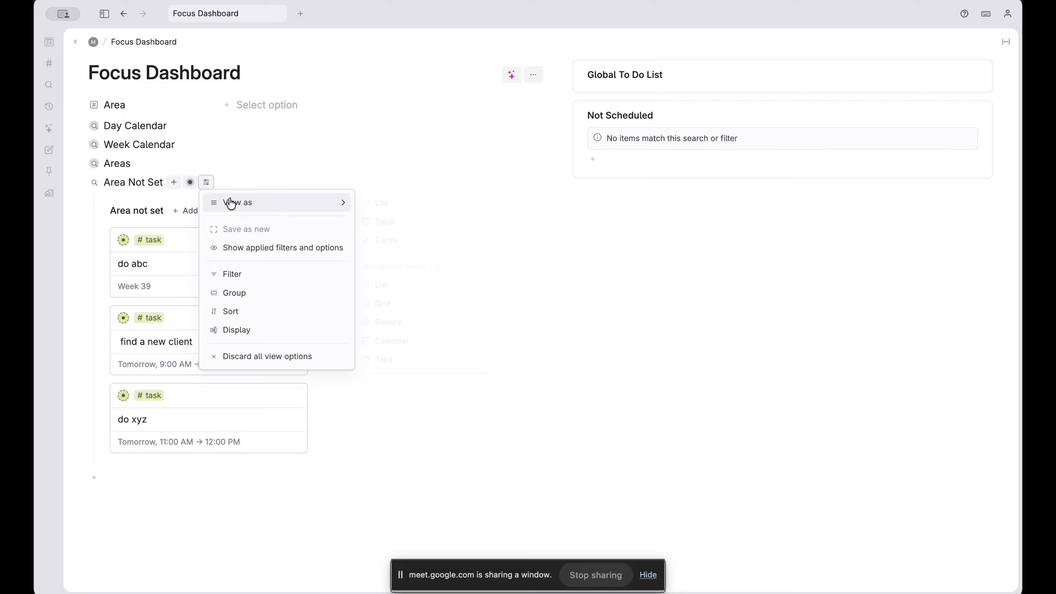
mouse_move(263, 201)
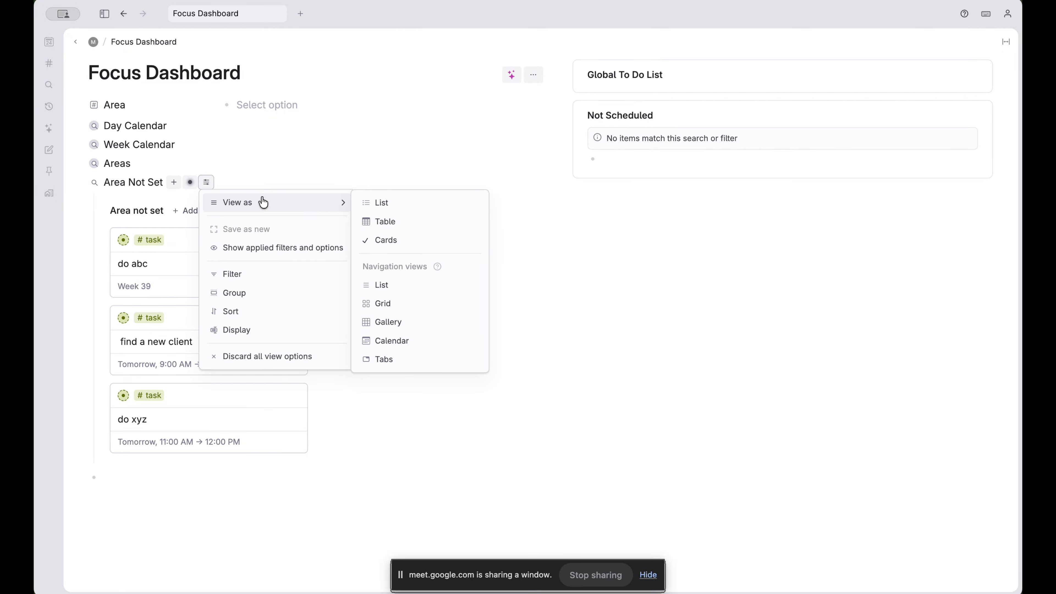
left_click(164, 267)
Set the Area of the do abc task card to Product
left_click(179, 266)
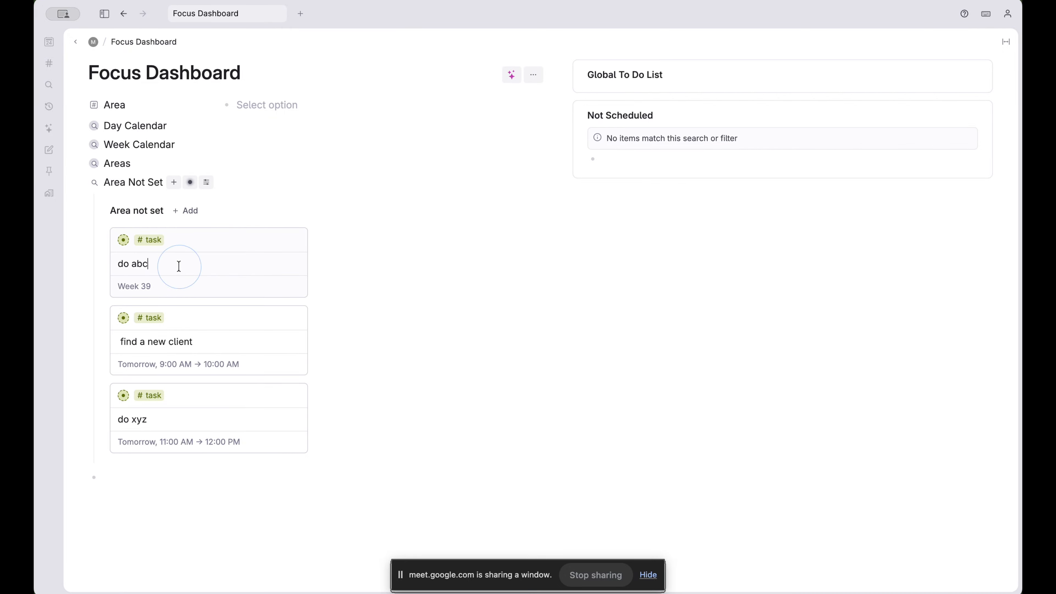
key("super+k")
type("set a")
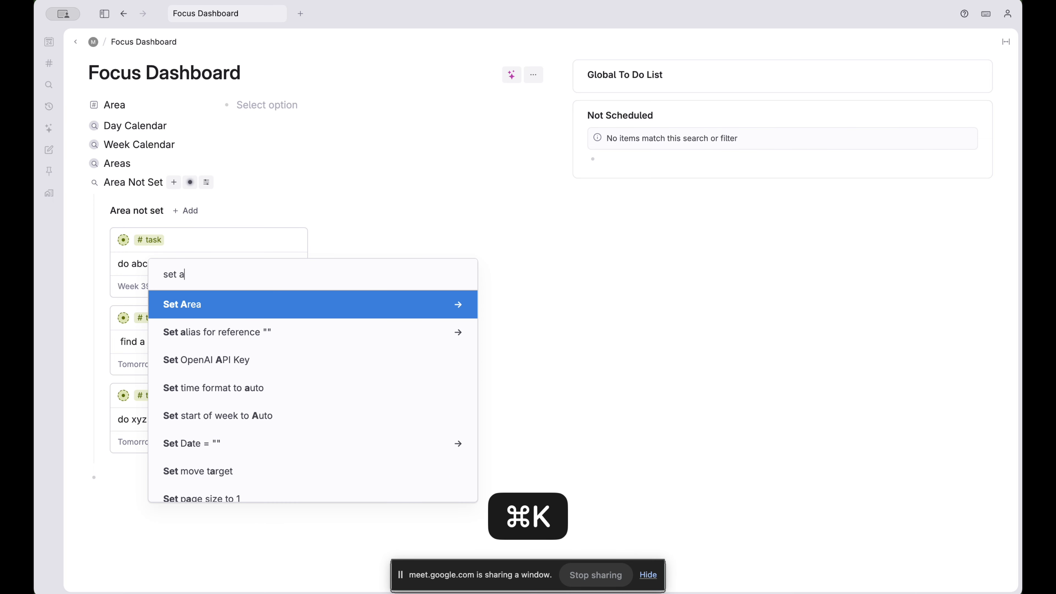
key("Return")
key("Return")
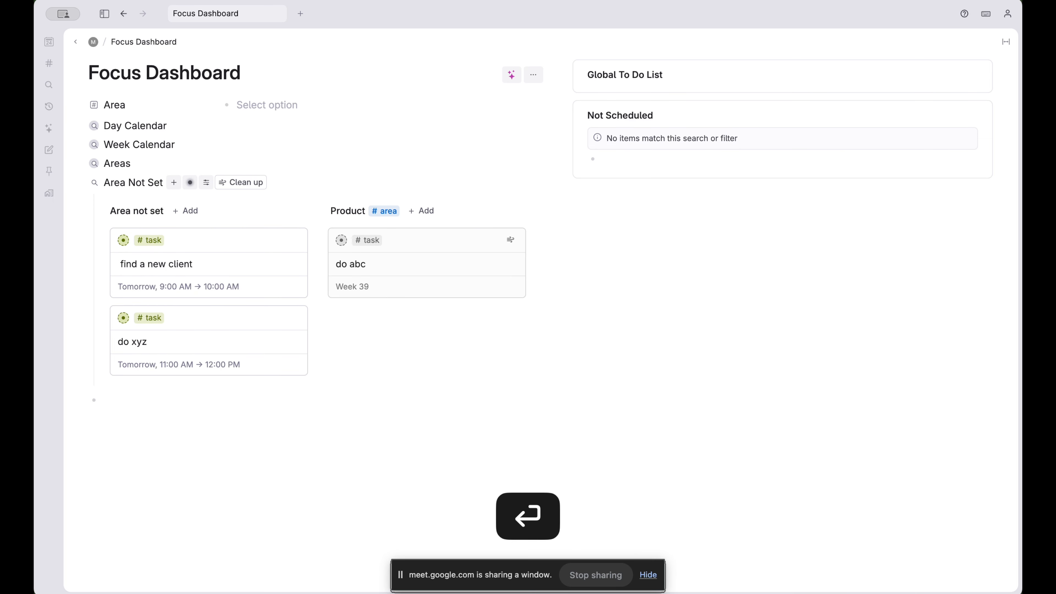
Clear the Not set value from the query's Area condition, run it once and examine the task cards in every area column
left_click(220, 263)
left_click(190, 183)
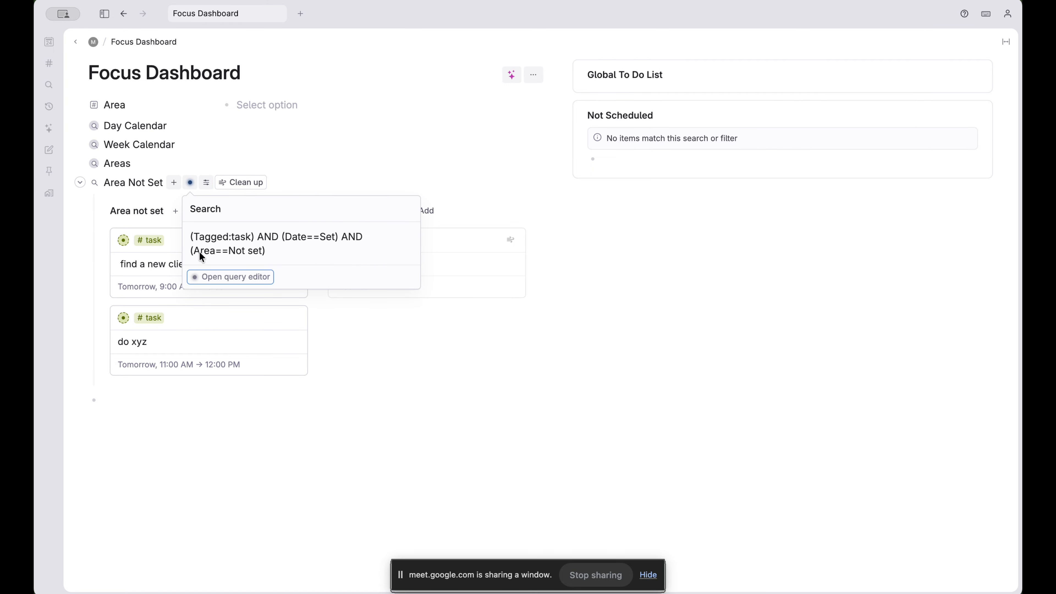
left_click(219, 277)
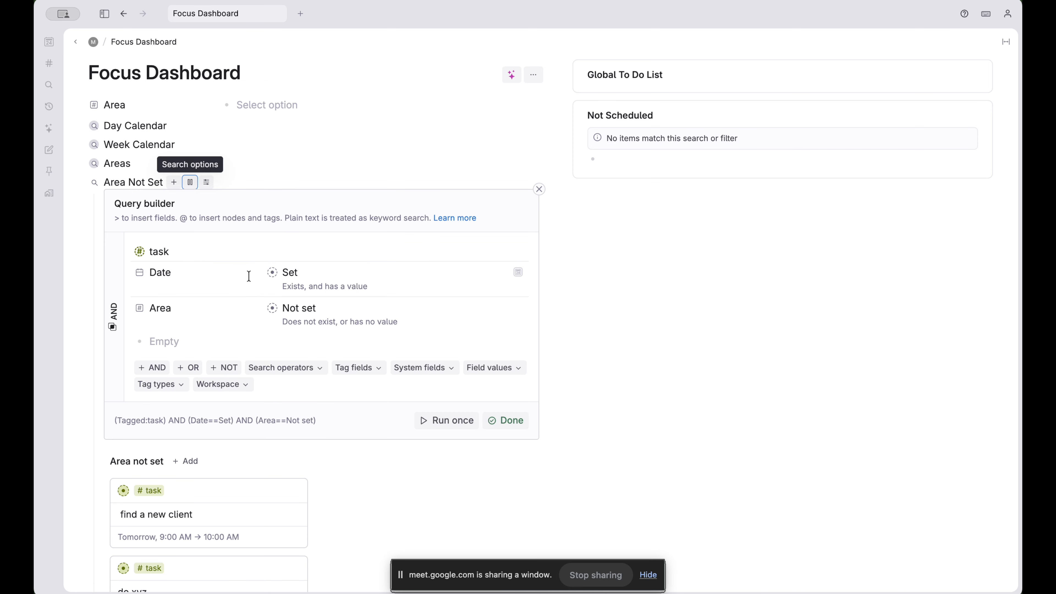
left_click(299, 308)
key("BackSpace")
left_click(435, 410)
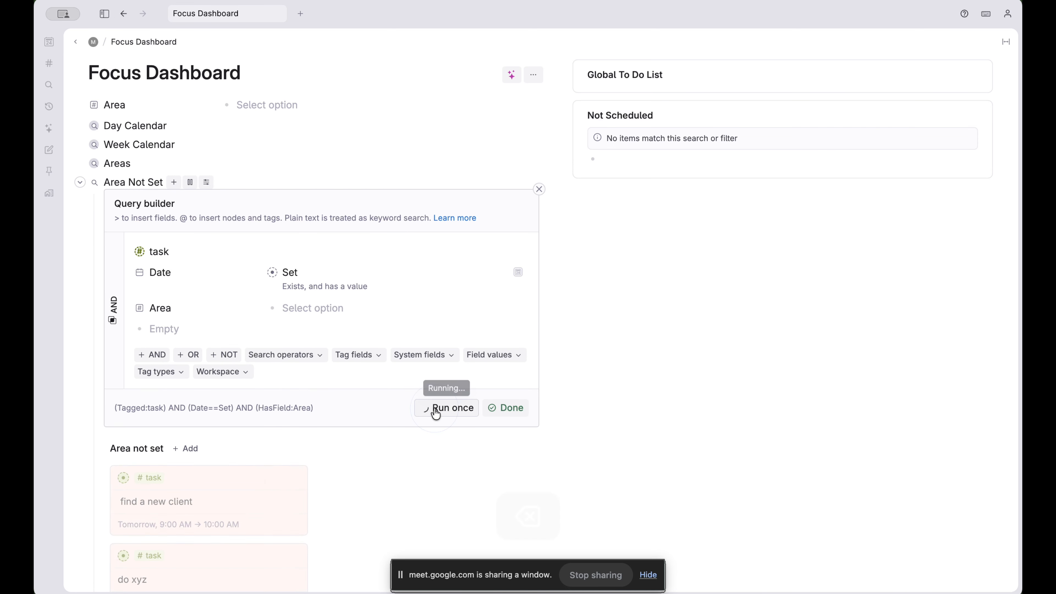
scroll(435, 407, "down", 5)
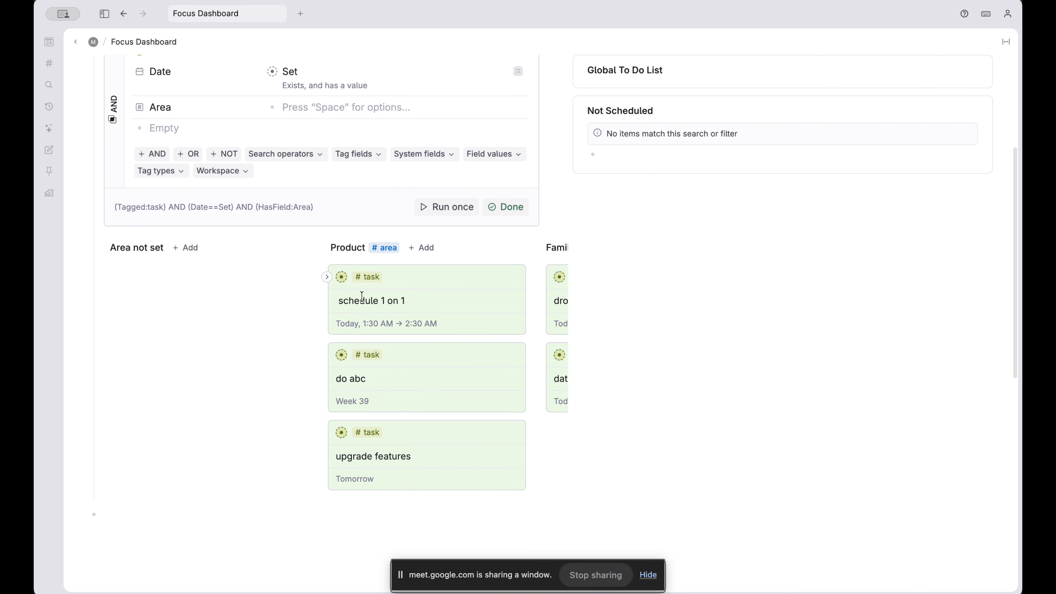
scroll(507, 278, "right", 10)
scroll(535, 279, "right", 5)
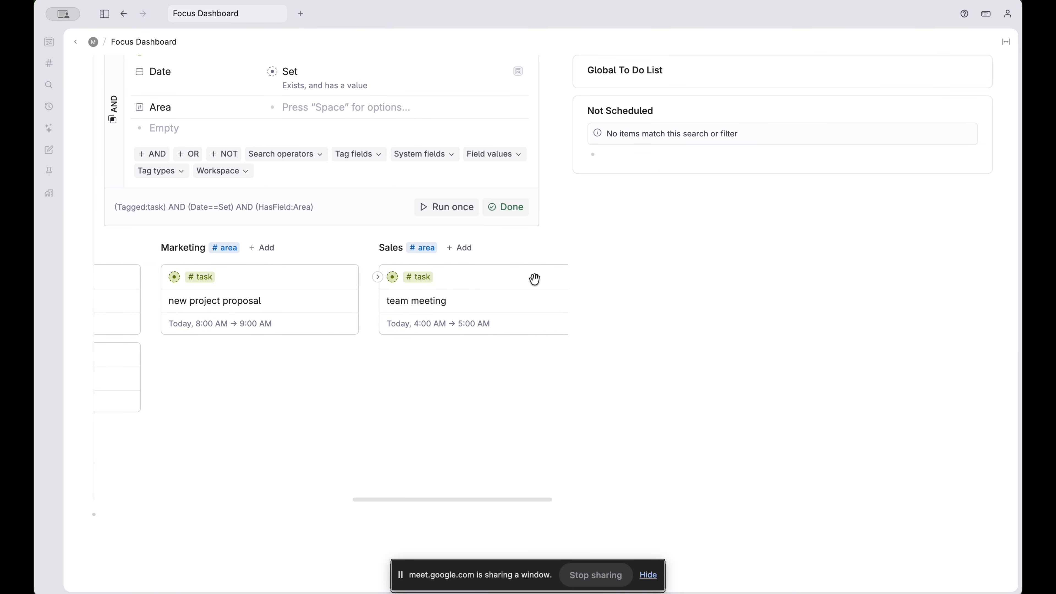
scroll(535, 279, "left", 15)
scroll(228, 297, "right", 10)
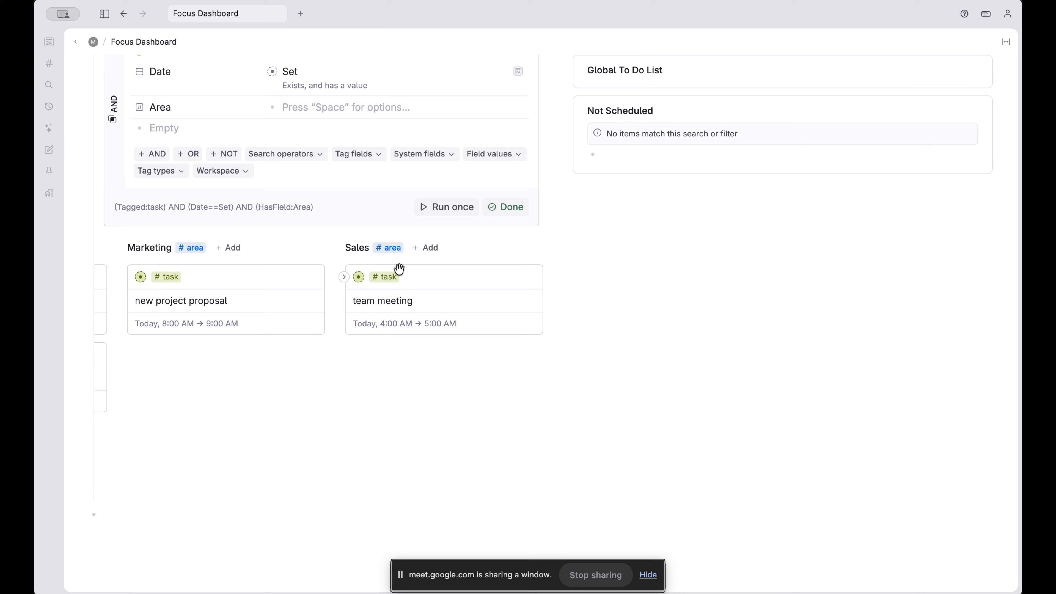
scroll(399, 269, "left", 15)
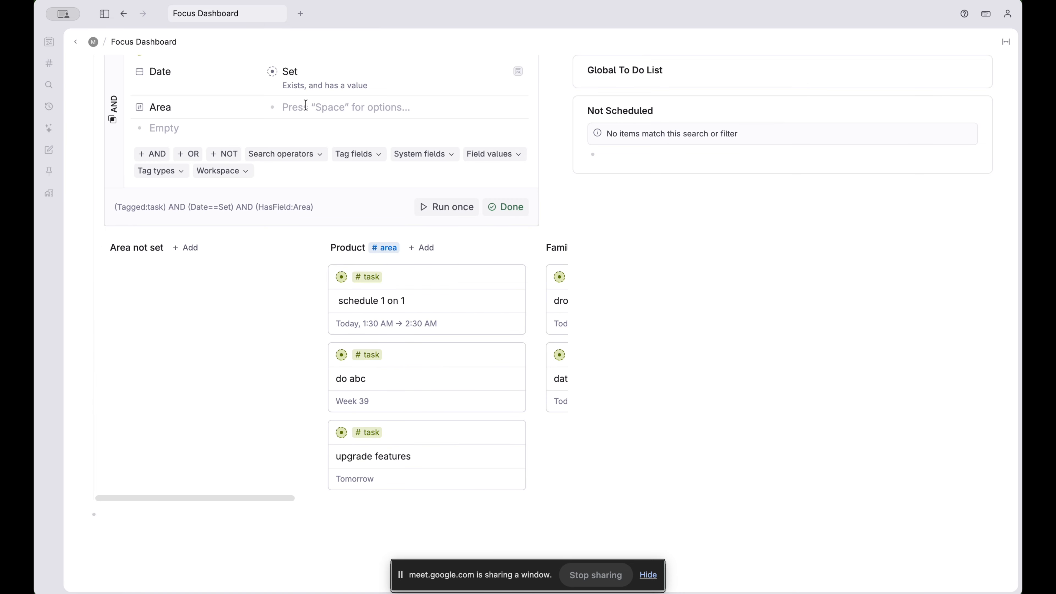
Set the query's Area condition to Not set again, run it once and finish editing the query
type("@not")
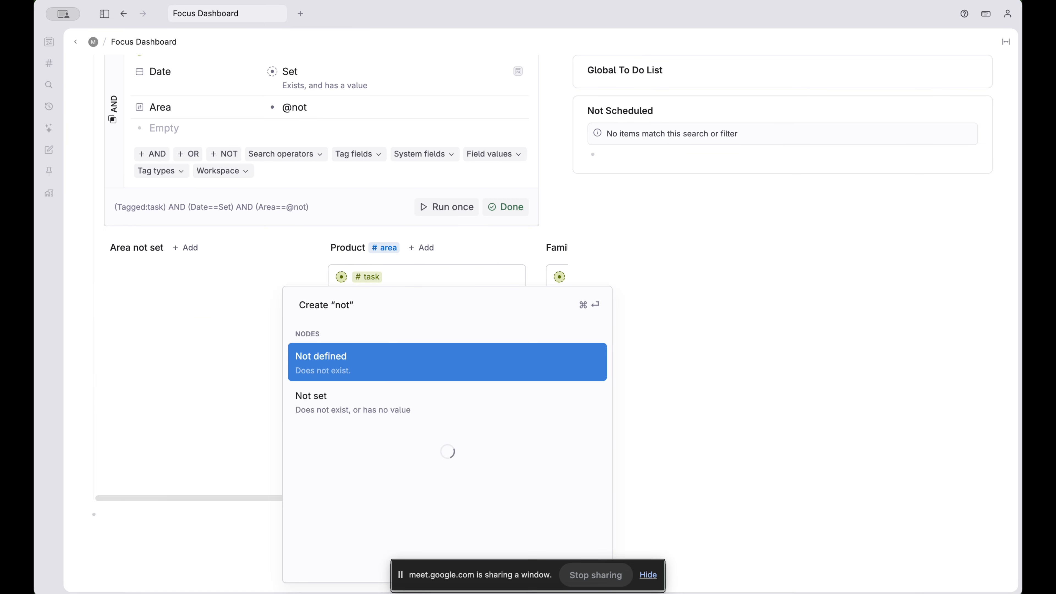
key("Down")
key("Return")
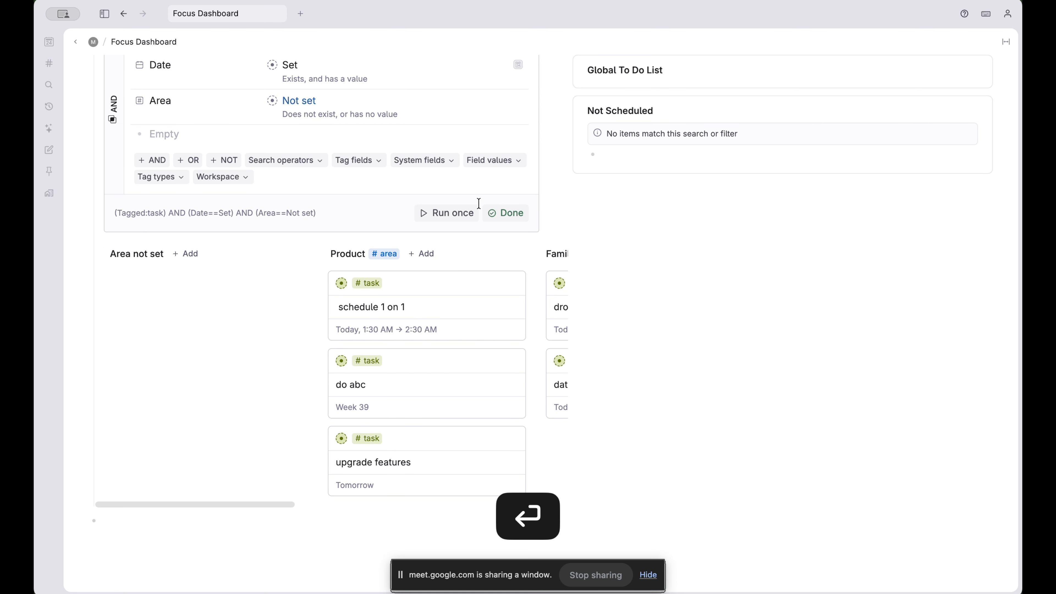
left_click(454, 213)
scroll(265, 308, "up", 5)
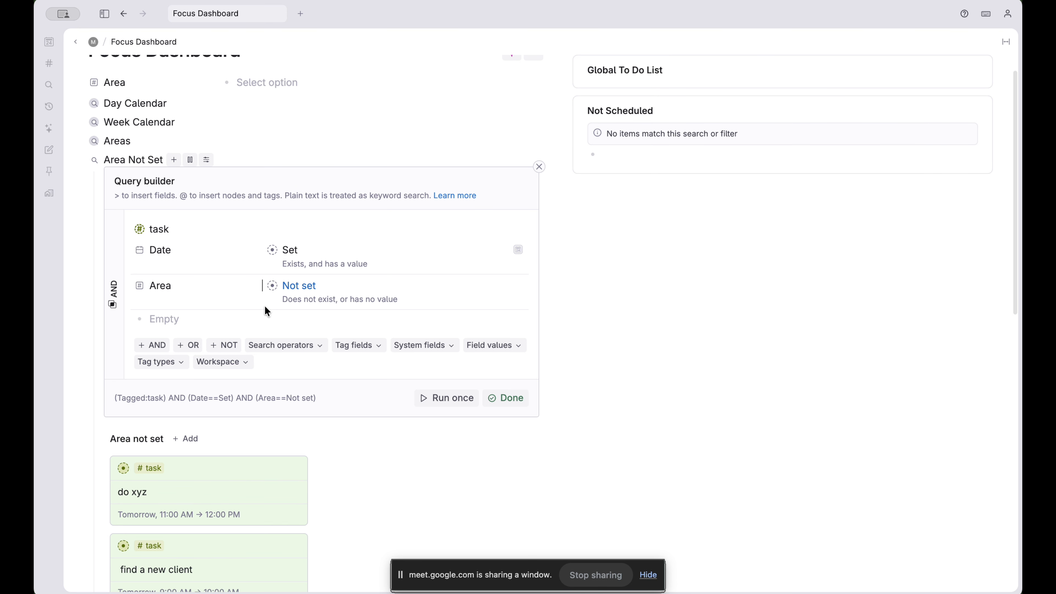
scroll(265, 307, "down", 3)
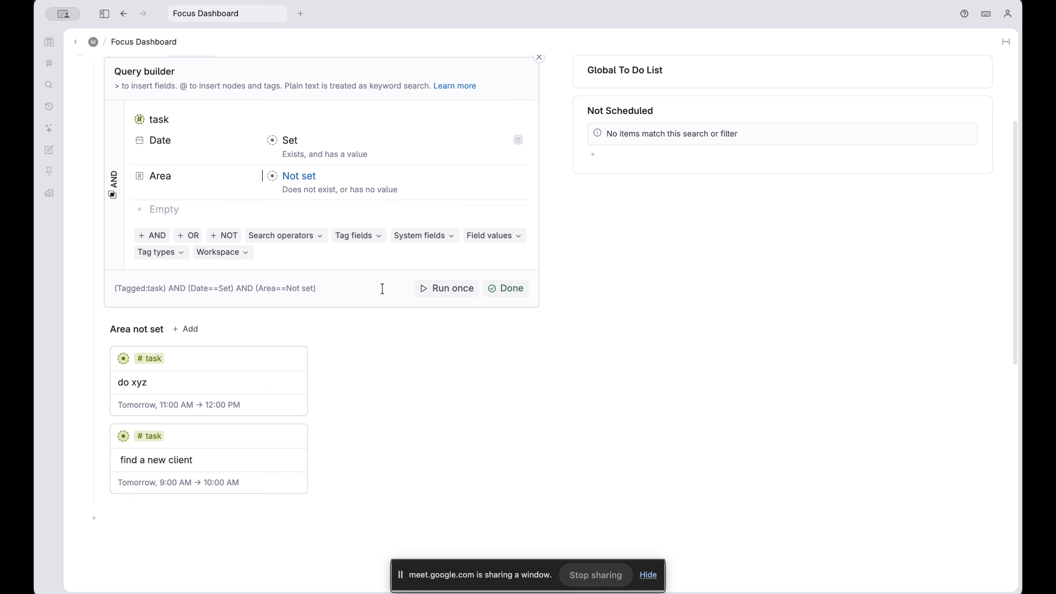
scroll(383, 288, "up", 3)
left_click(501, 398)
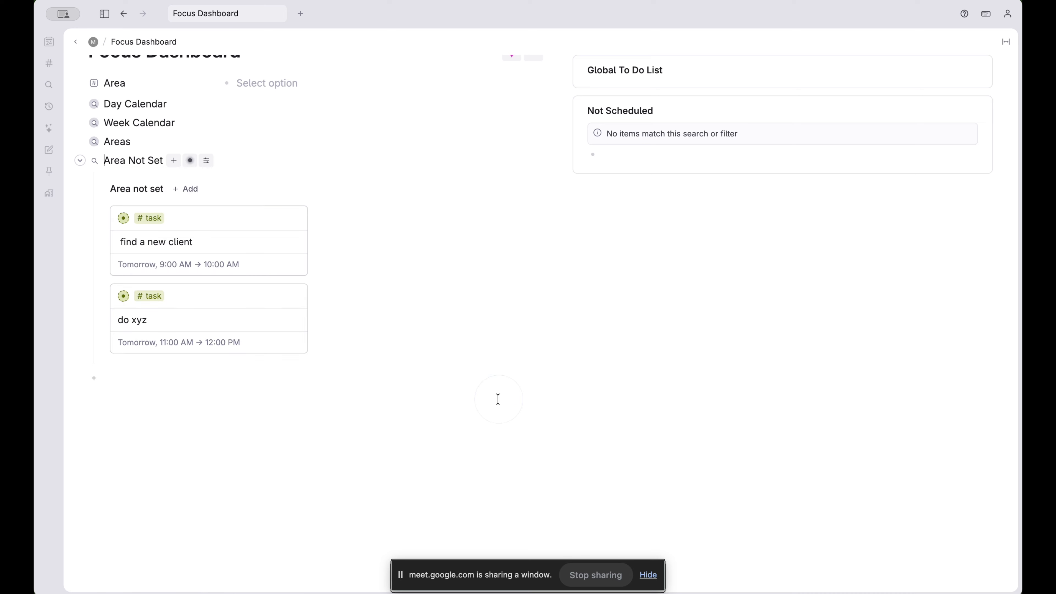
Examine the Group by settings of the Area Not Set search
left_click(206, 193)
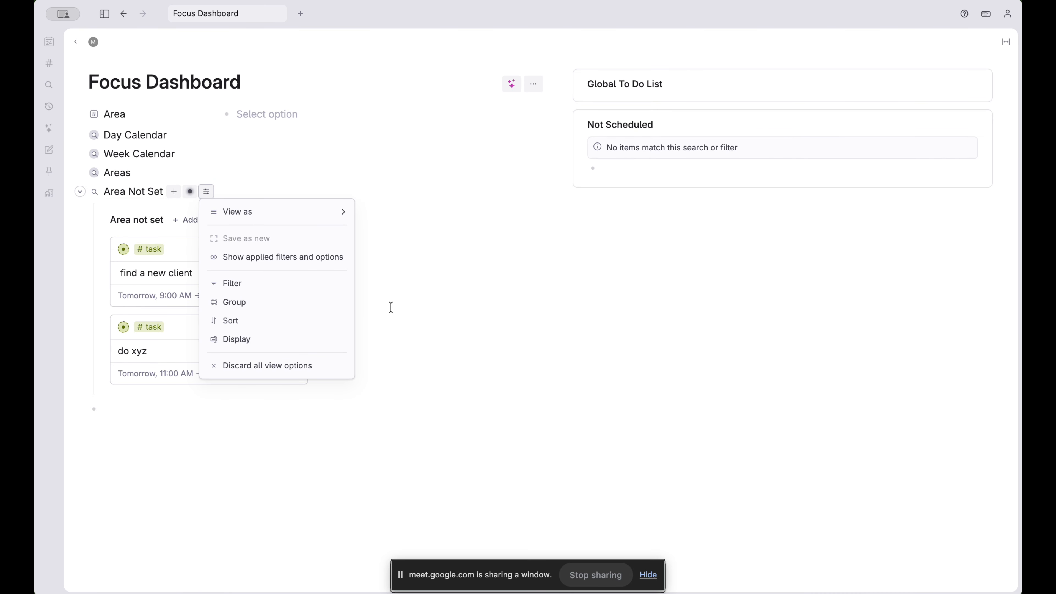
left_click(423, 298)
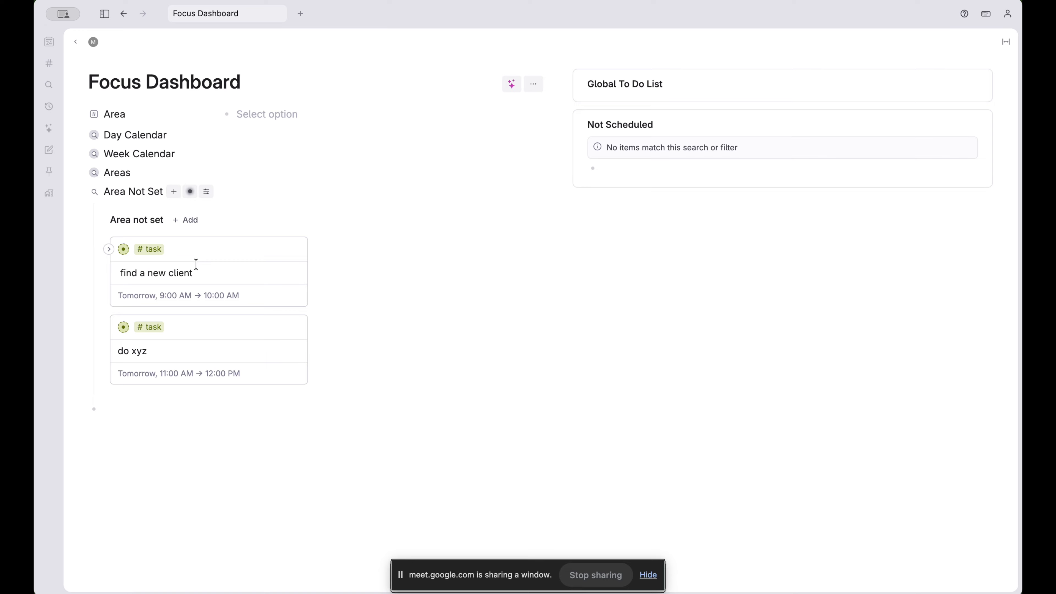
left_click(196, 272)
left_click(206, 193)
left_click(232, 307)
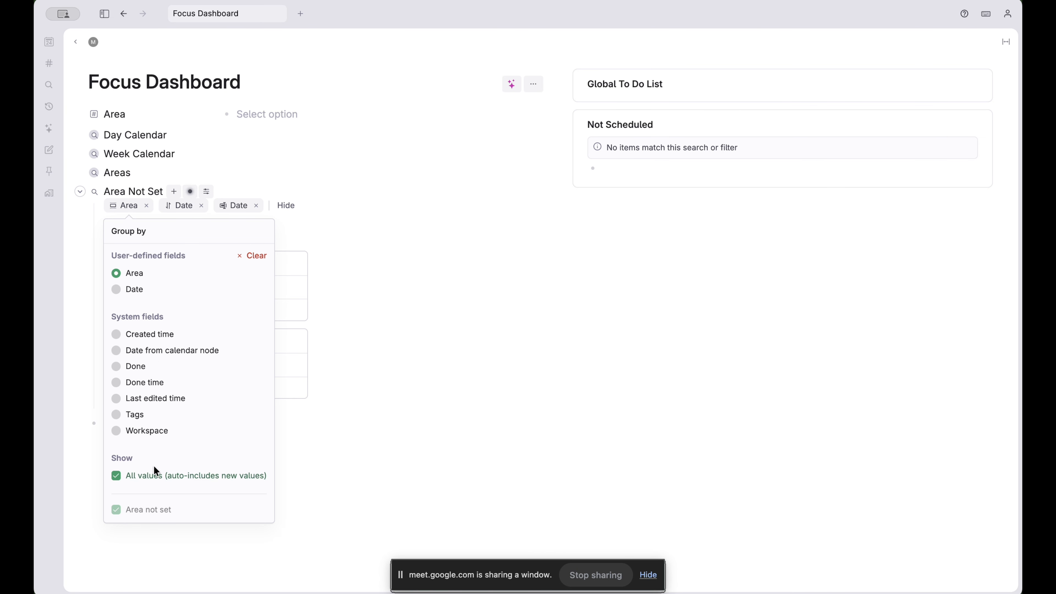
left_click(366, 345)
Set the Area of the find a new client task card to Product
left_click(234, 290)
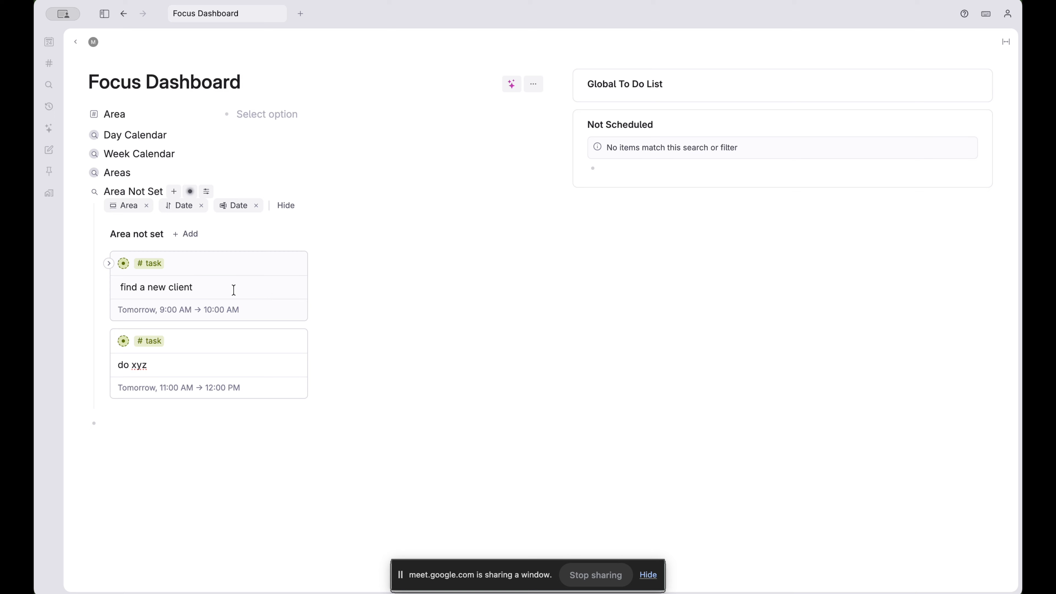
key("super+k")
type("sd")
key("BackSpace")
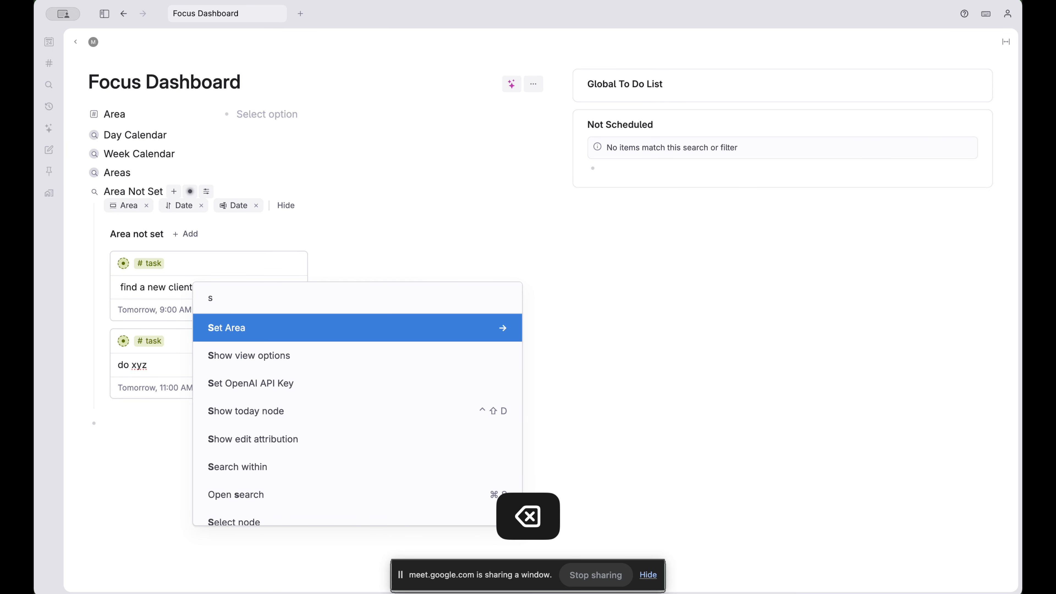
key("Return")
key("Return")
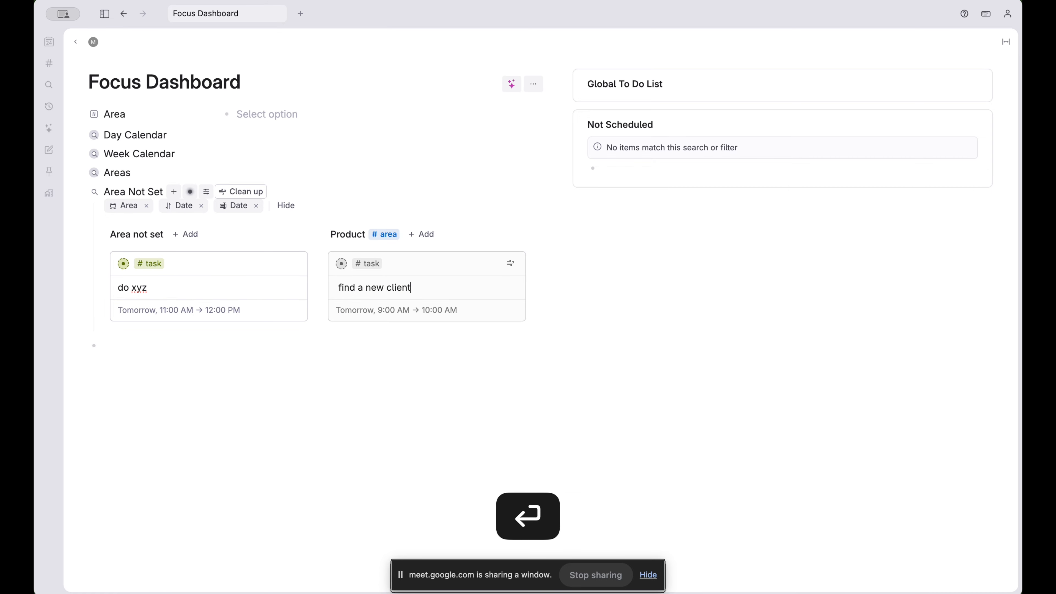
Add an empty node below the Area Not Set search and clean up its outdated results
left_click(184, 277)
left_click(155, 341)
key("Return")
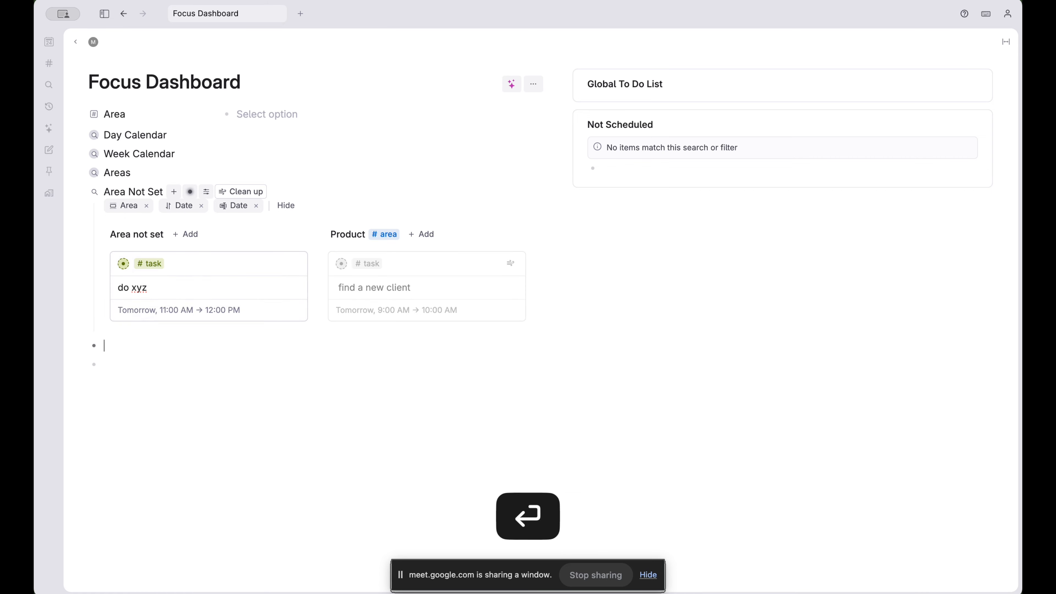
left_click(511, 265)
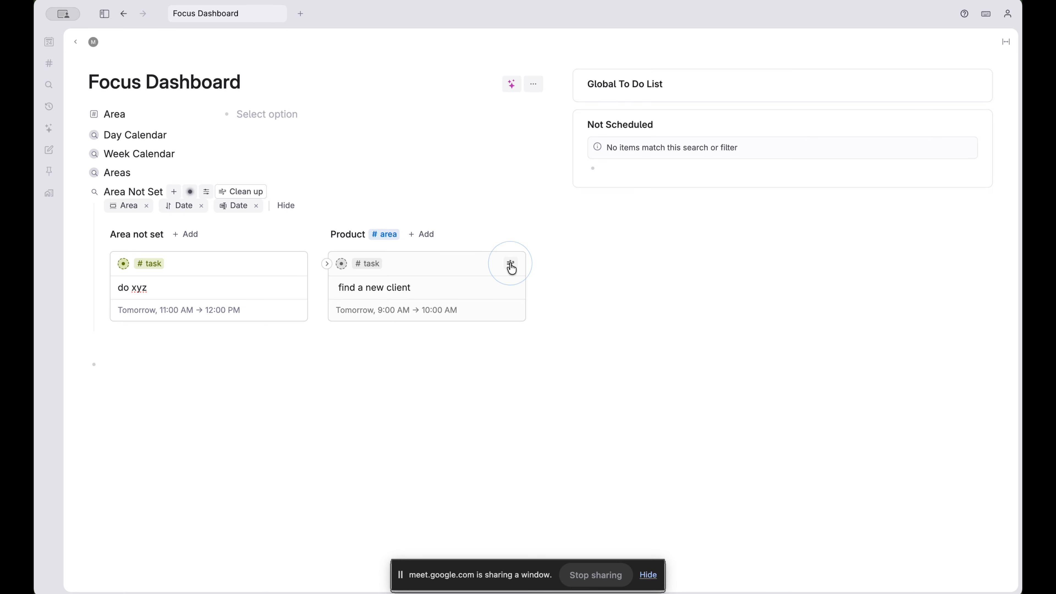
left_click(230, 191)
left_click(340, 209)
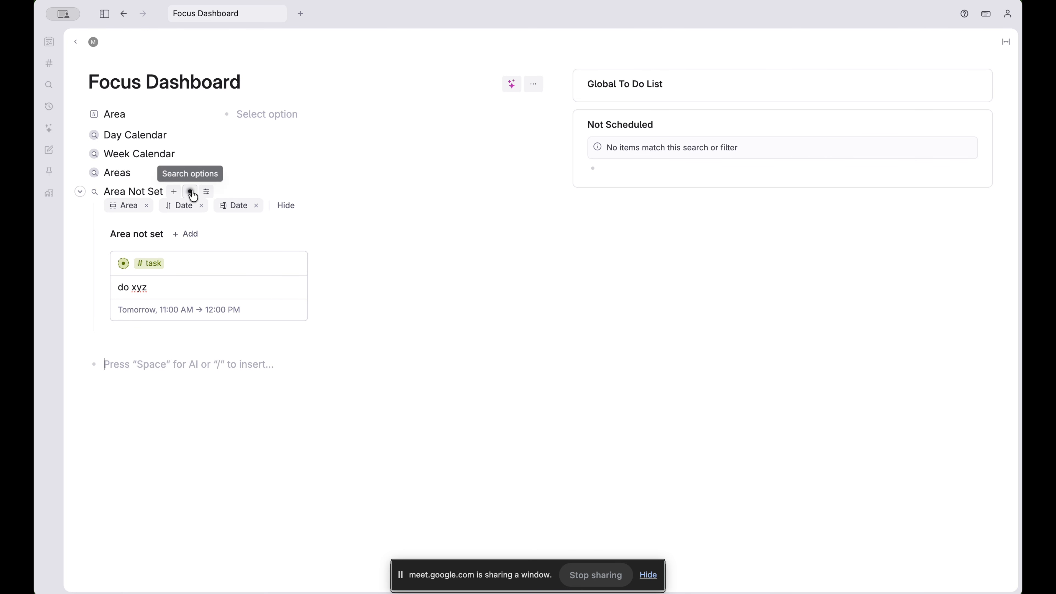
Remove the Area condition from the Area Not Set search query and run it once
left_click(190, 192)
left_click(230, 287)
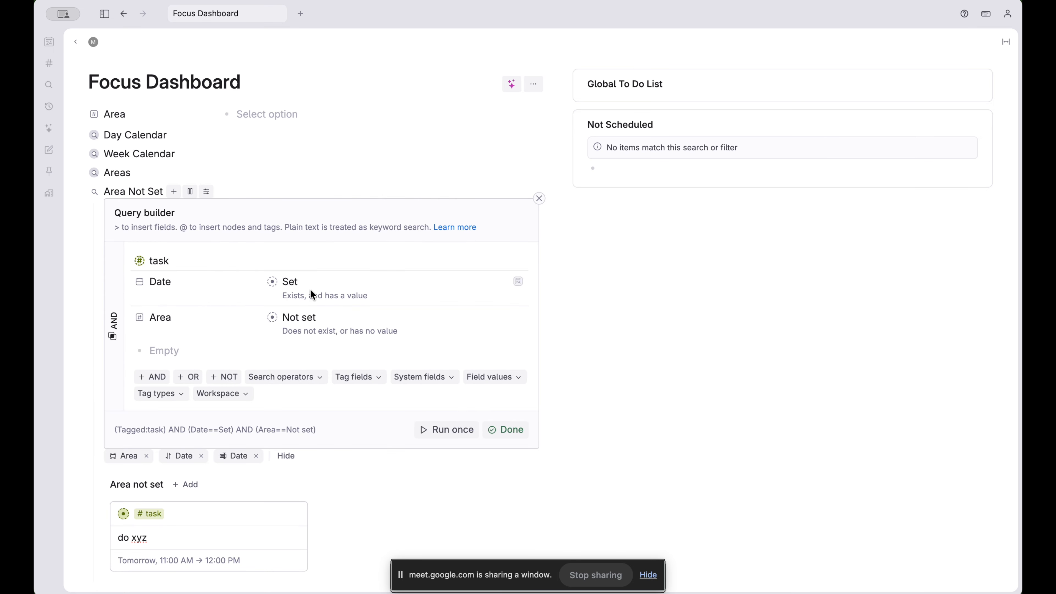
scroll(316, 311, "down", 2)
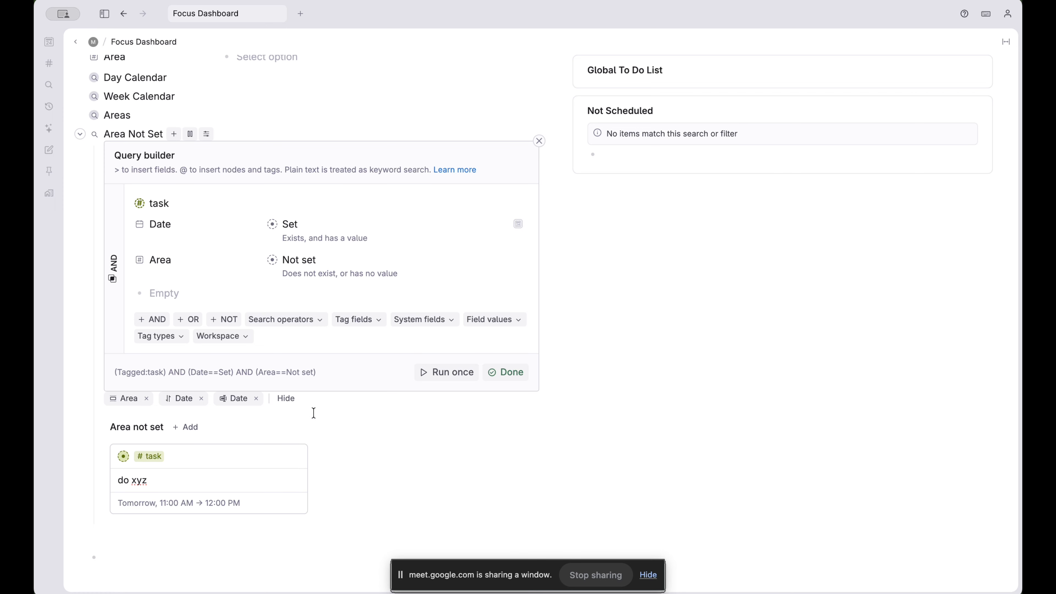
left_click(210, 136)
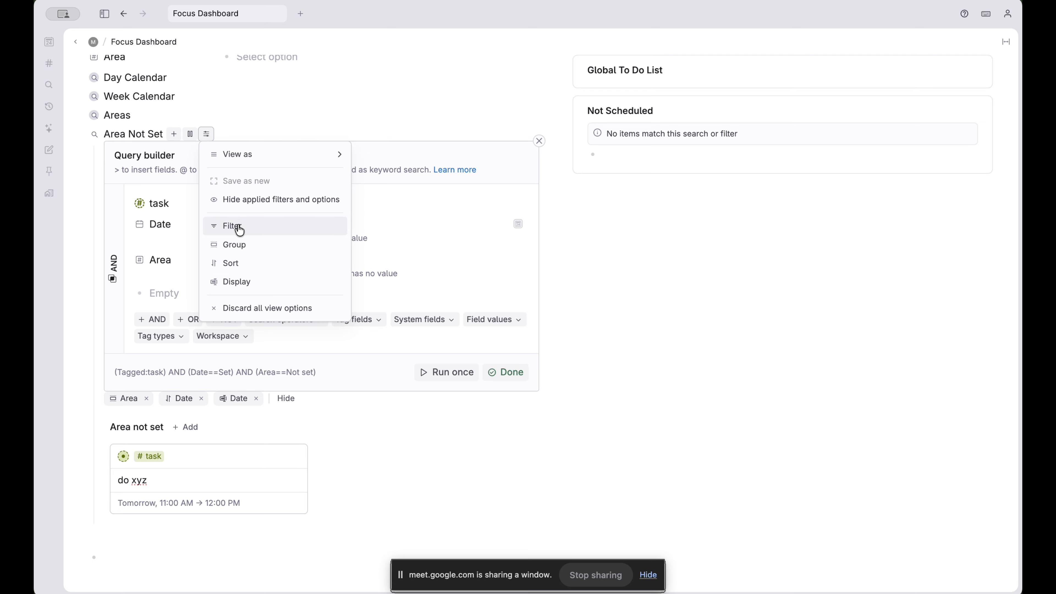
left_click(435, 295)
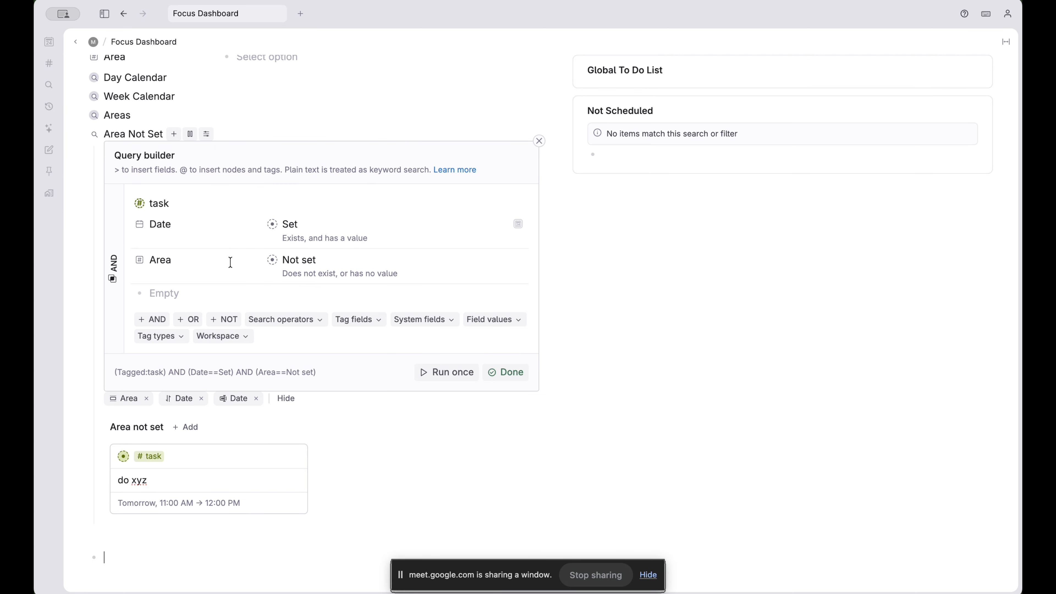
left_click(188, 271)
key("BackSpace")
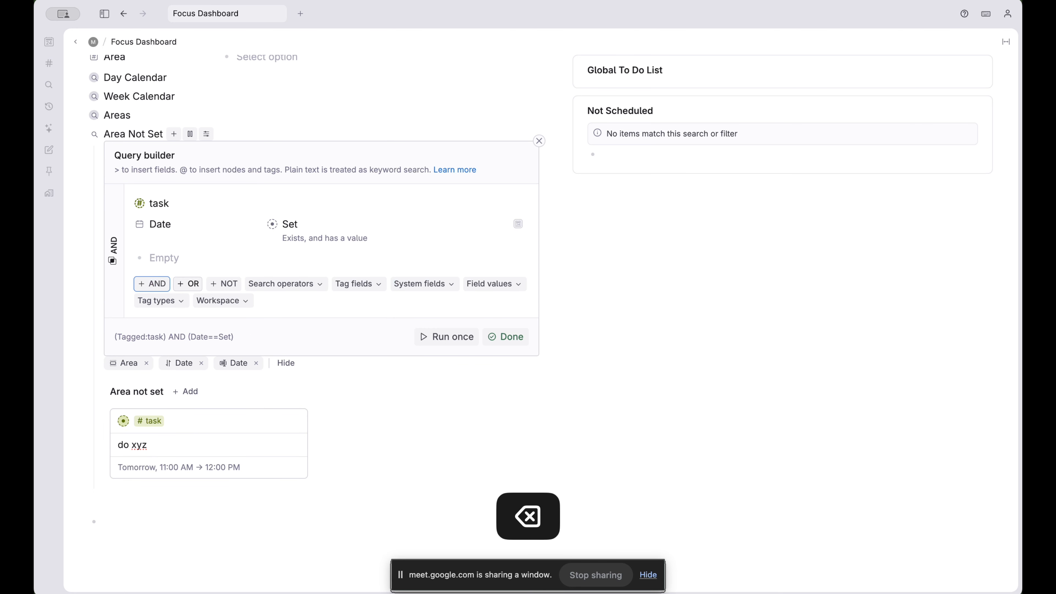
left_click(445, 337)
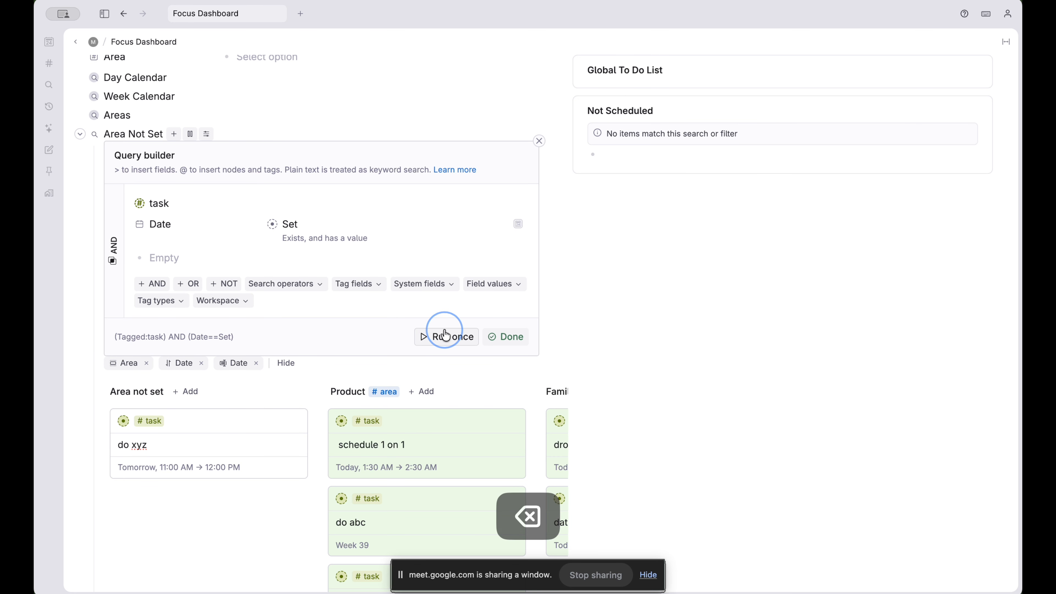
Add an Area: Not set view filter to the Area Not Set search, run its query once and finish editing it
left_click(207, 134)
left_click(239, 226)
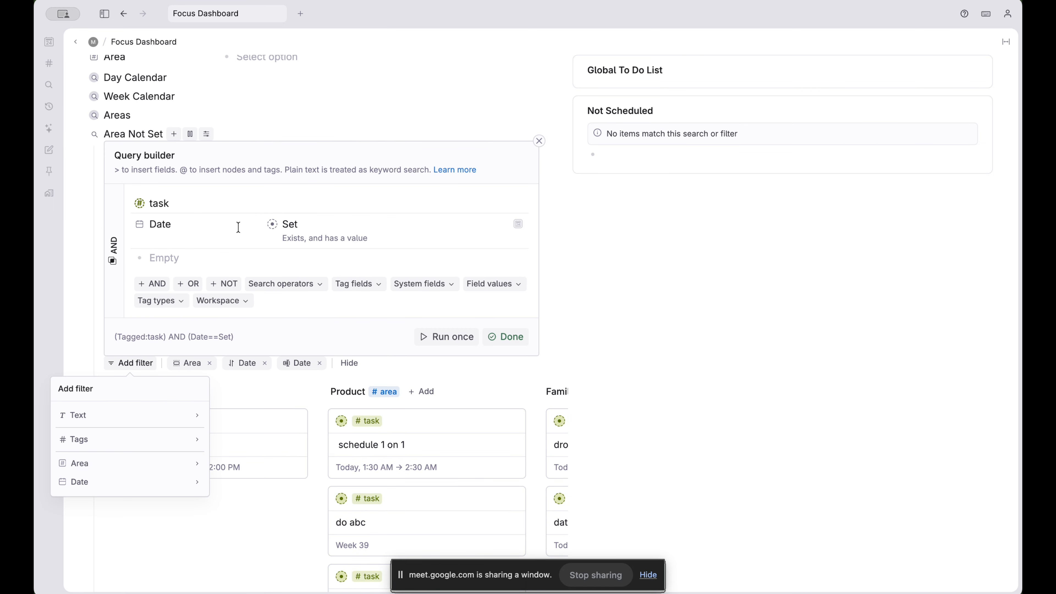
left_click(129, 465)
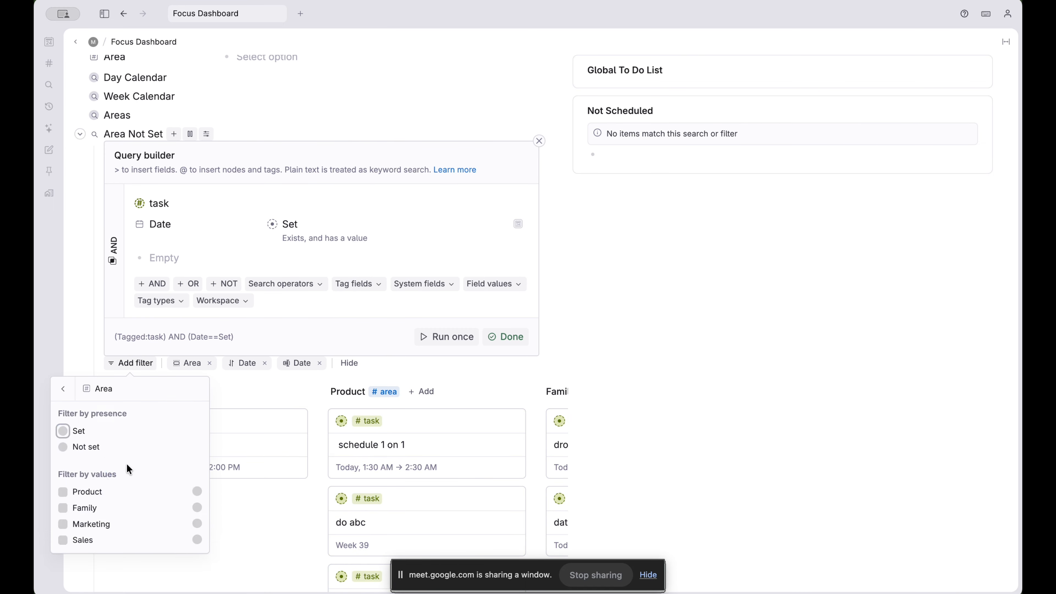
left_click(64, 448)
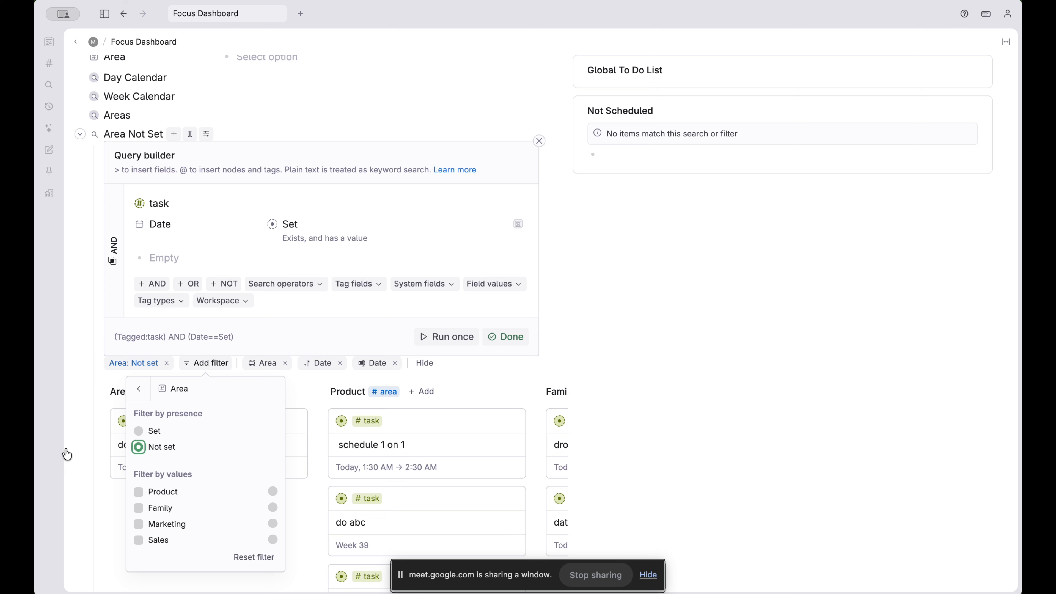
left_click(459, 336)
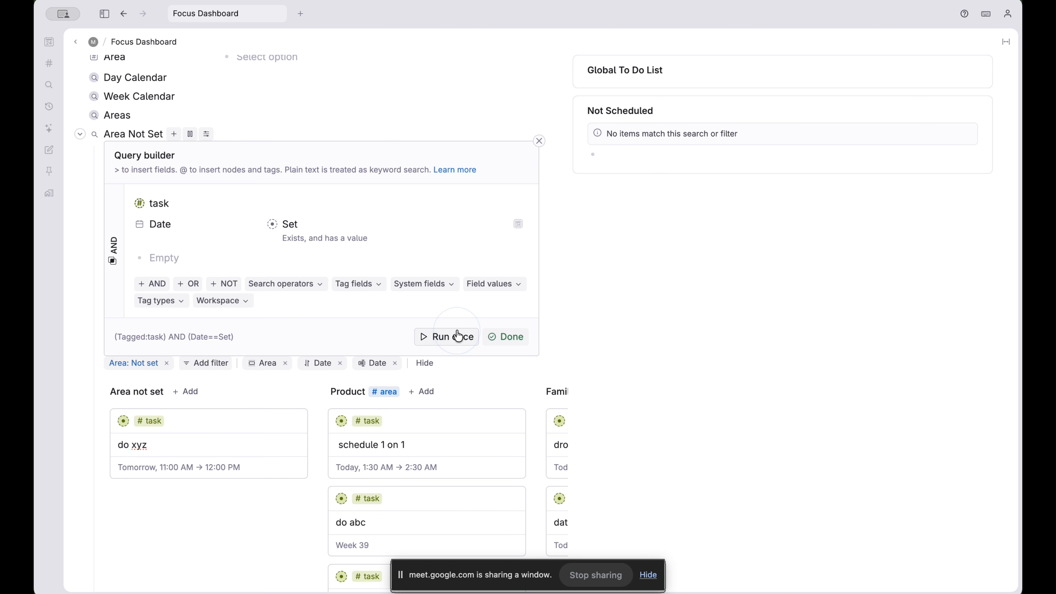
left_click(493, 336)
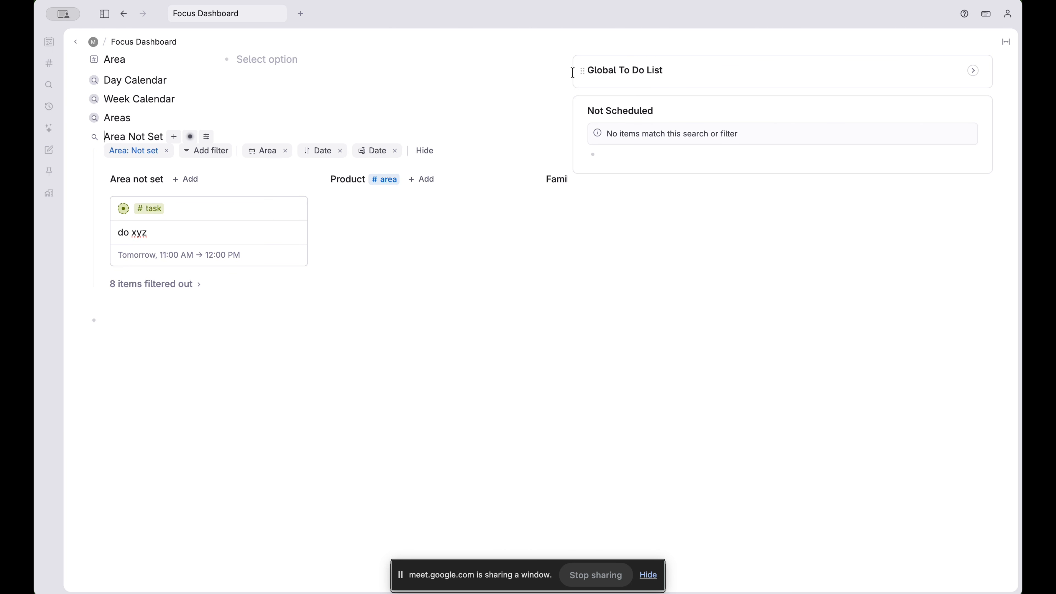
Widen the dashboard's main column and look through the area columns of the Area Not Set search
left_click_drag(570, 73, 960, 99)
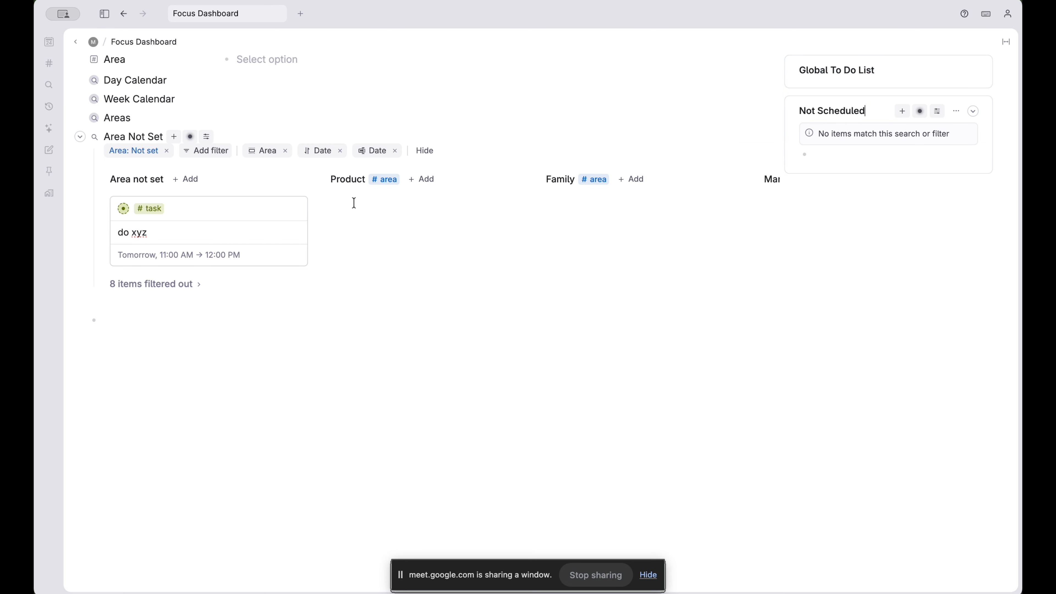
scroll(354, 204, "right", 10)
scroll(354, 203, "left", 10)
scroll(354, 203, "up", 2)
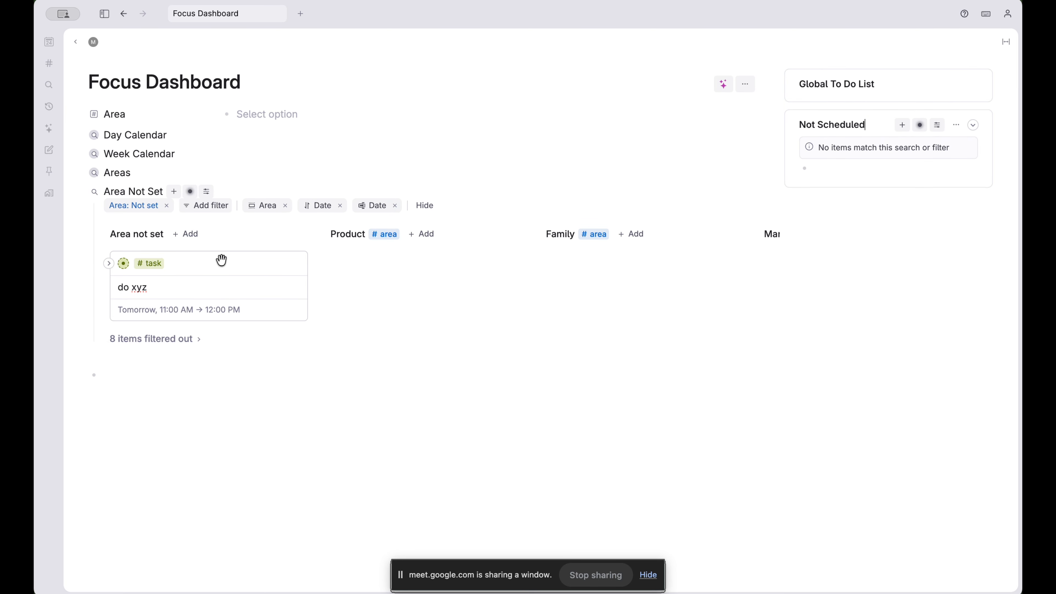
Set the Area of the do xyz card to Family and clean up the Area Not Set results
left_click_drag(209, 266, 630, 241)
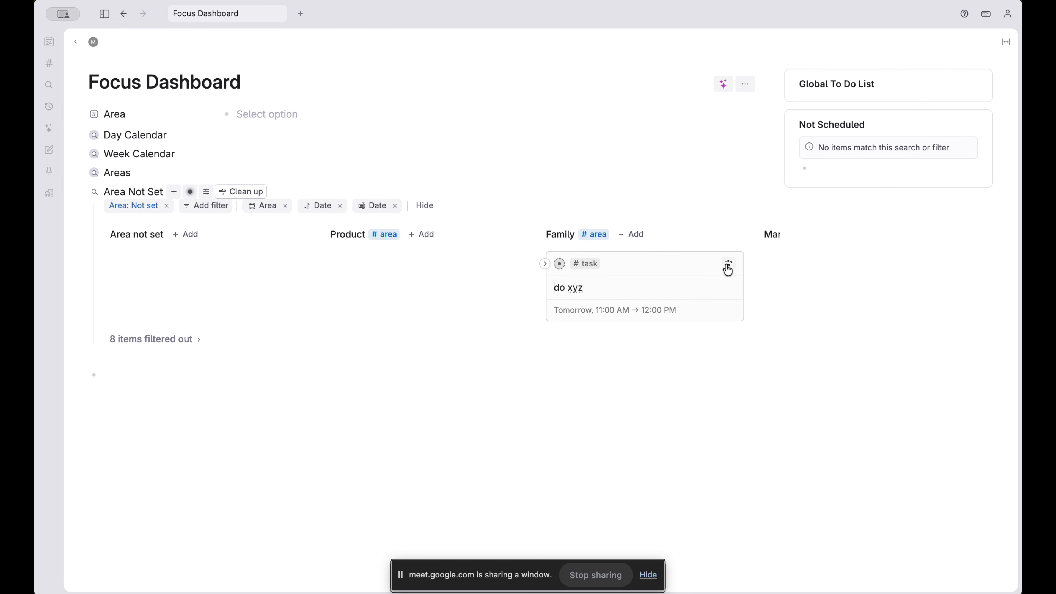
left_click(208, 208)
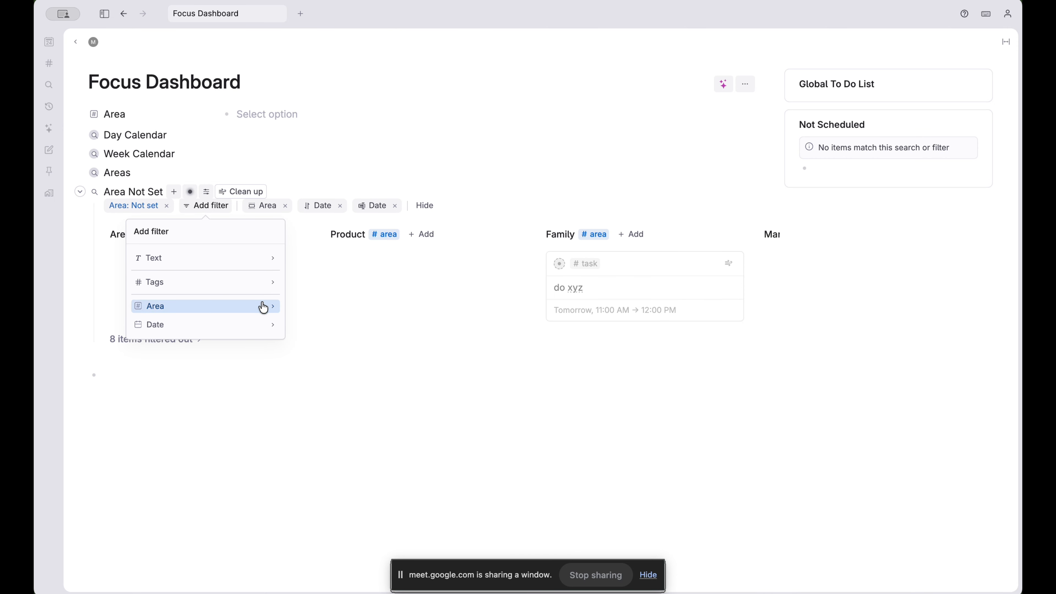
left_click(733, 268)
left_click(730, 266)
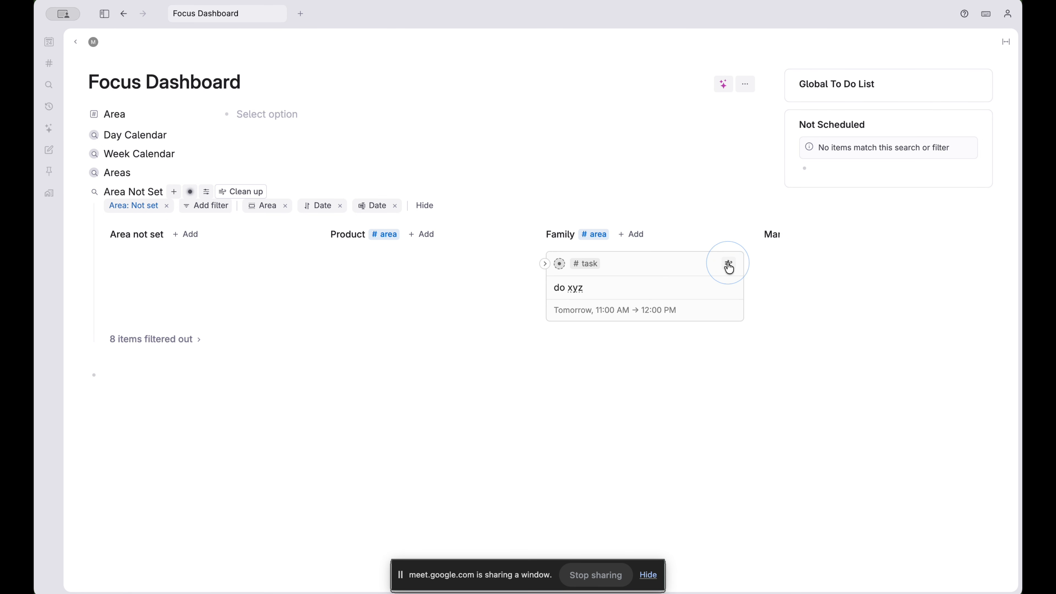
left_click(231, 192)
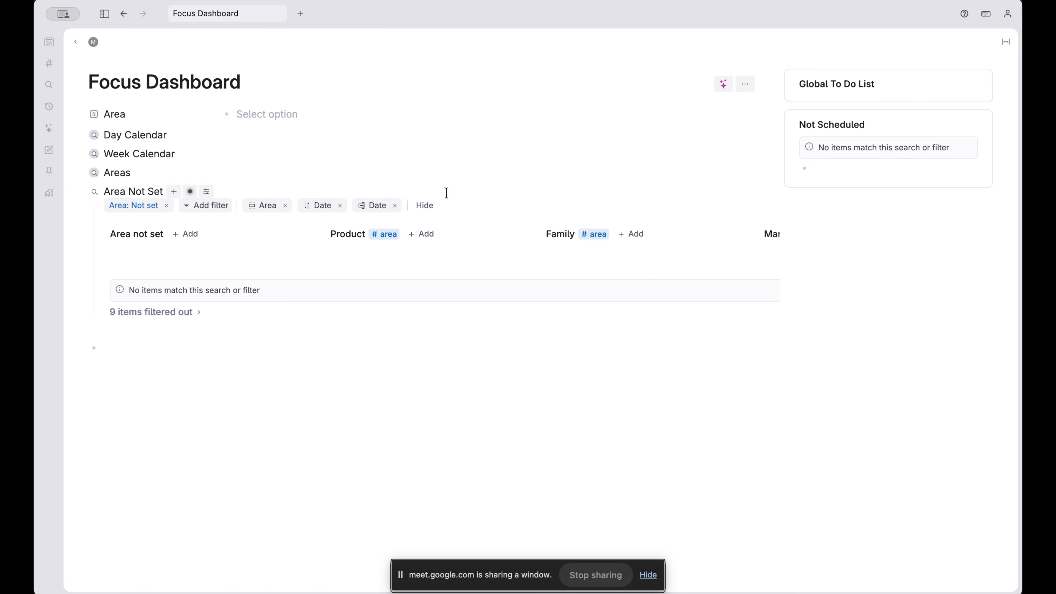
Hide the applied filters and options of the Area Not Set search and collapse it
left_click(424, 206)
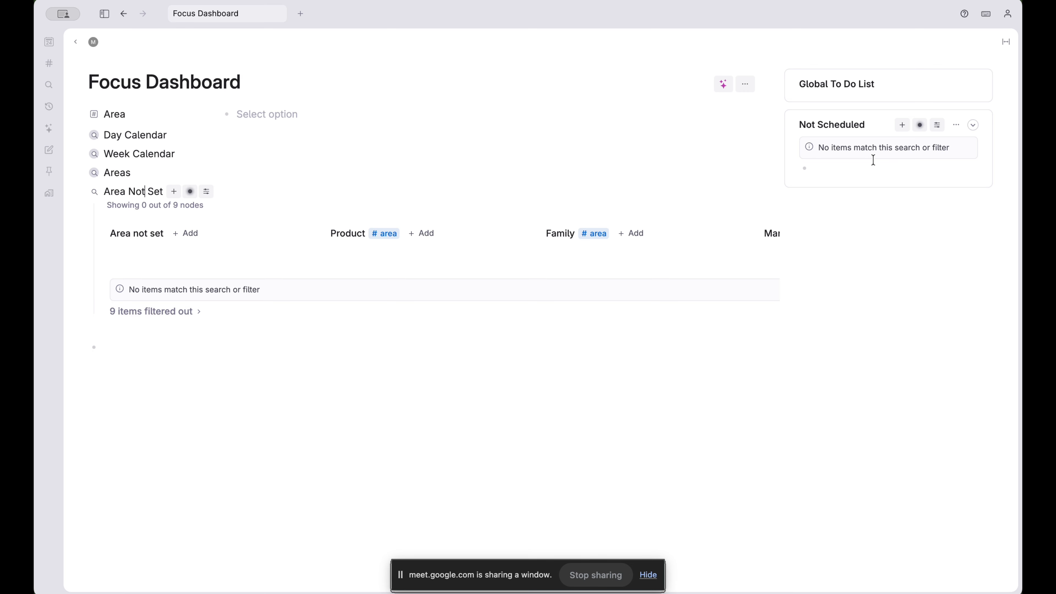
left_click(851, 127)
left_click(819, 166)
left_click(81, 192)
Open the Product area from the Areas search and check its Related Tasks list
left_click(80, 172)
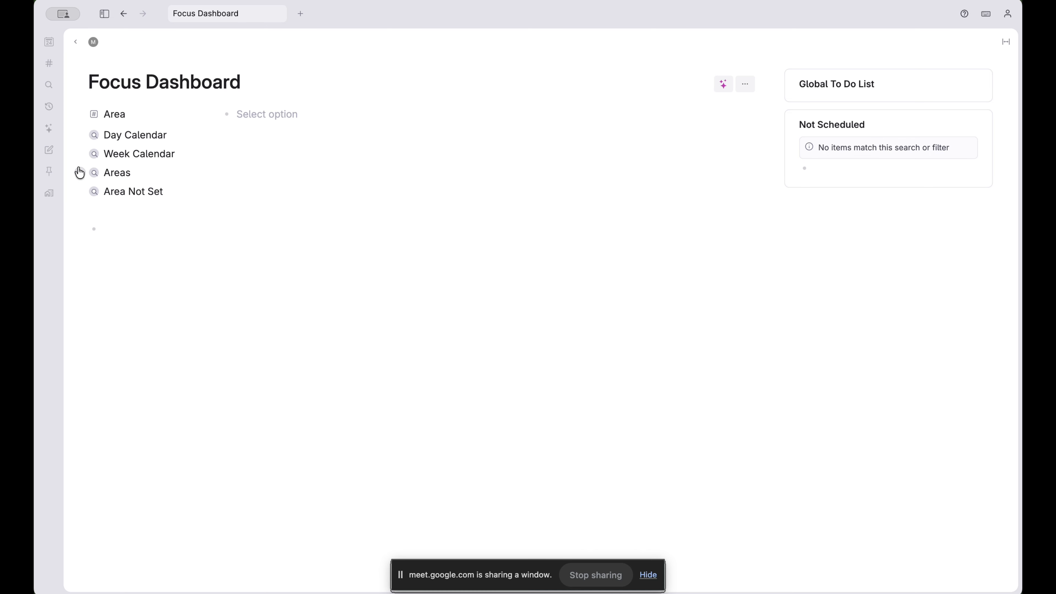
left_click(80, 172)
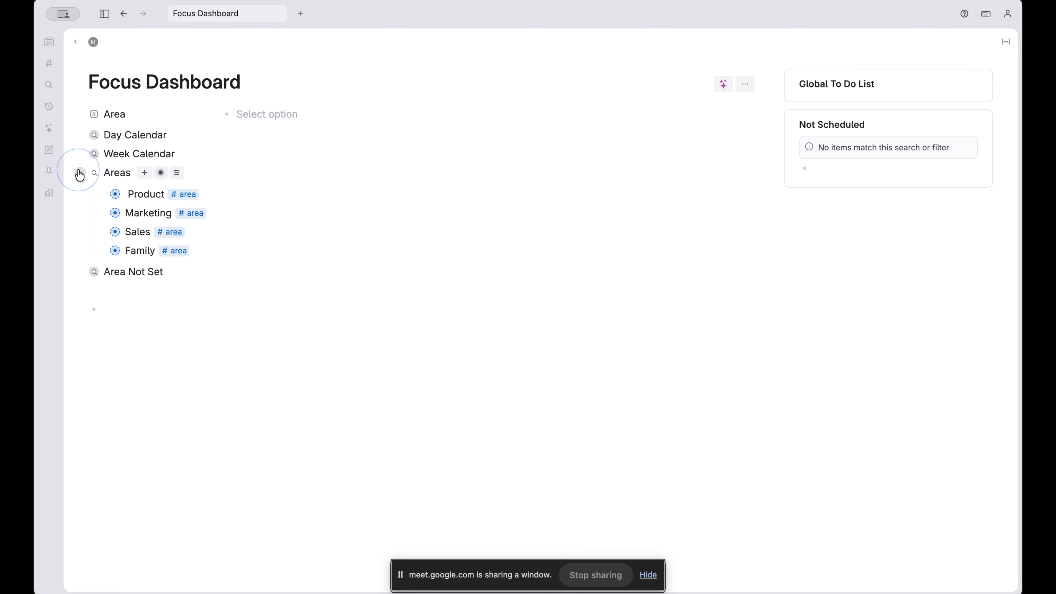
left_click(116, 194)
left_click(276, 135)
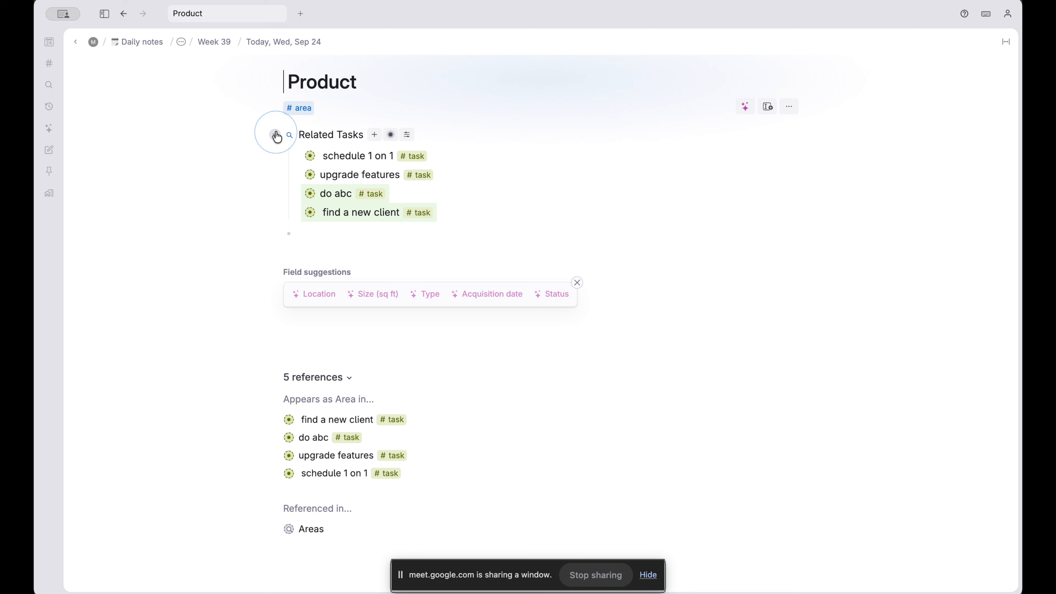
left_click(276, 137)
Duplicate the Related Tasks search on the Product page and expand the copy
left_click(330, 133)
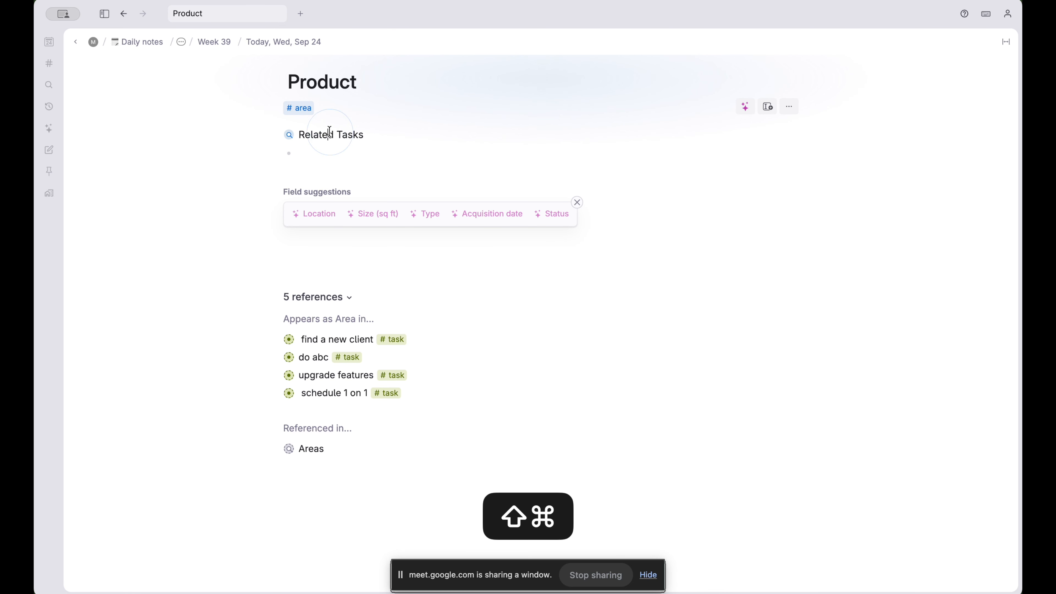
key("shift+super+d")
left_click(319, 153)
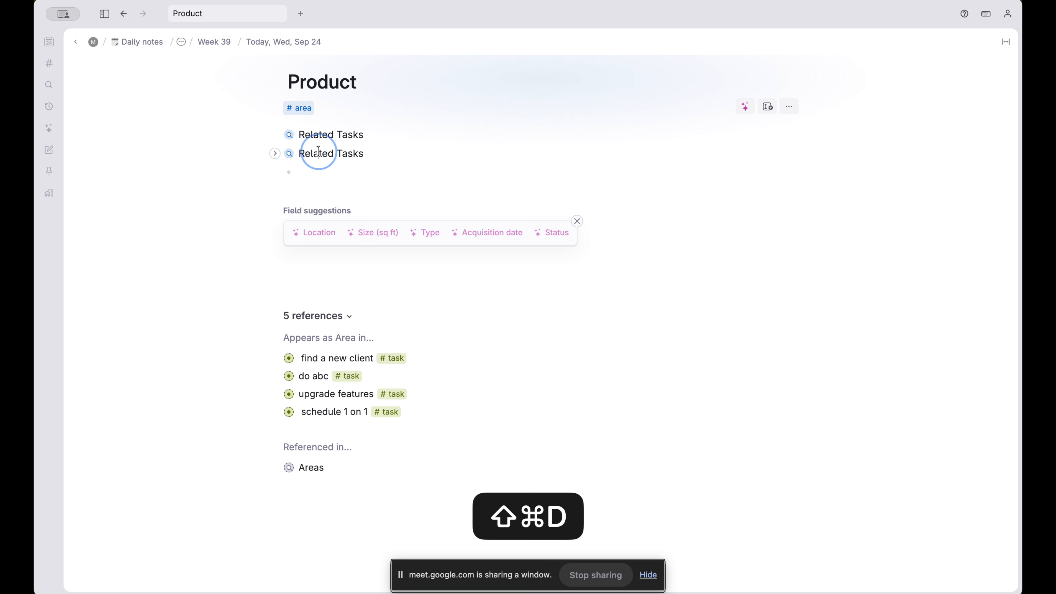
left_click(275, 153)
Display the duplicated Related Tasks search as a table
left_click(408, 155)
mouse_move(447, 179)
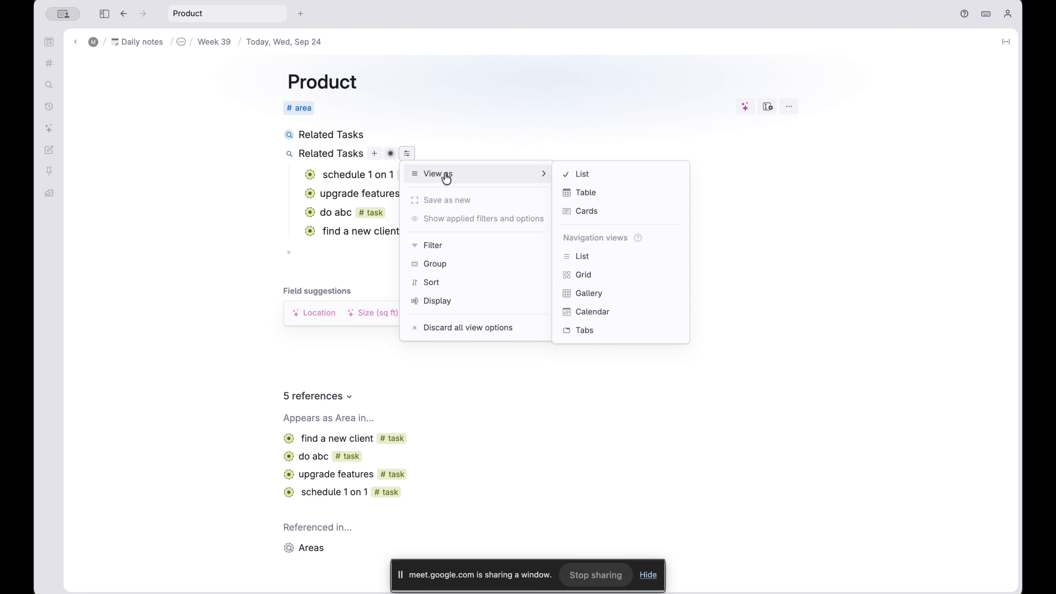
left_click(574, 191)
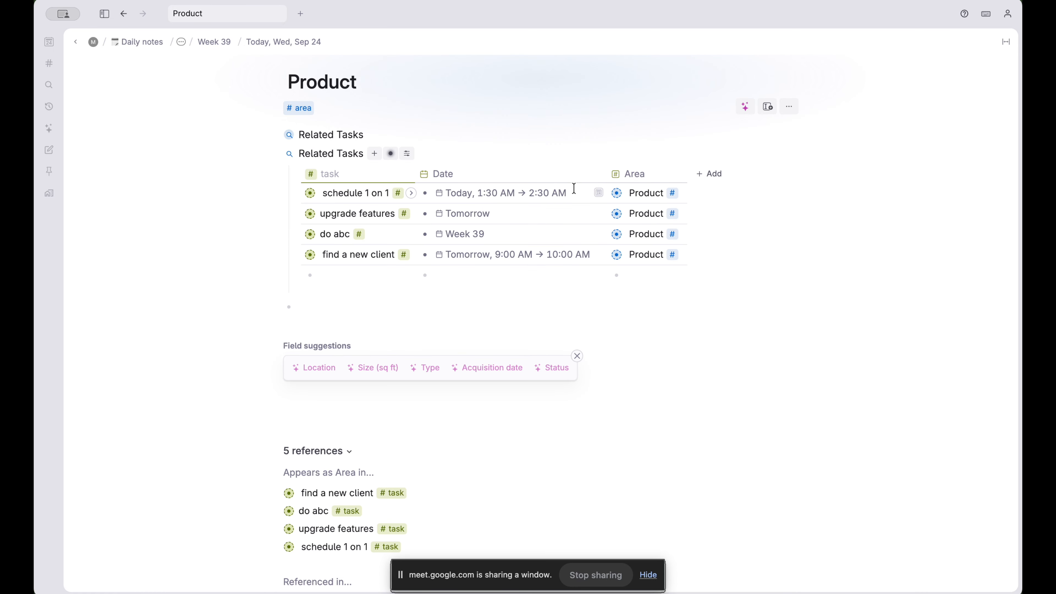
Display the duplicated Related Tasks search as a calendar, look over the month and collapse the search
left_click(409, 159)
mouse_move(469, 172)
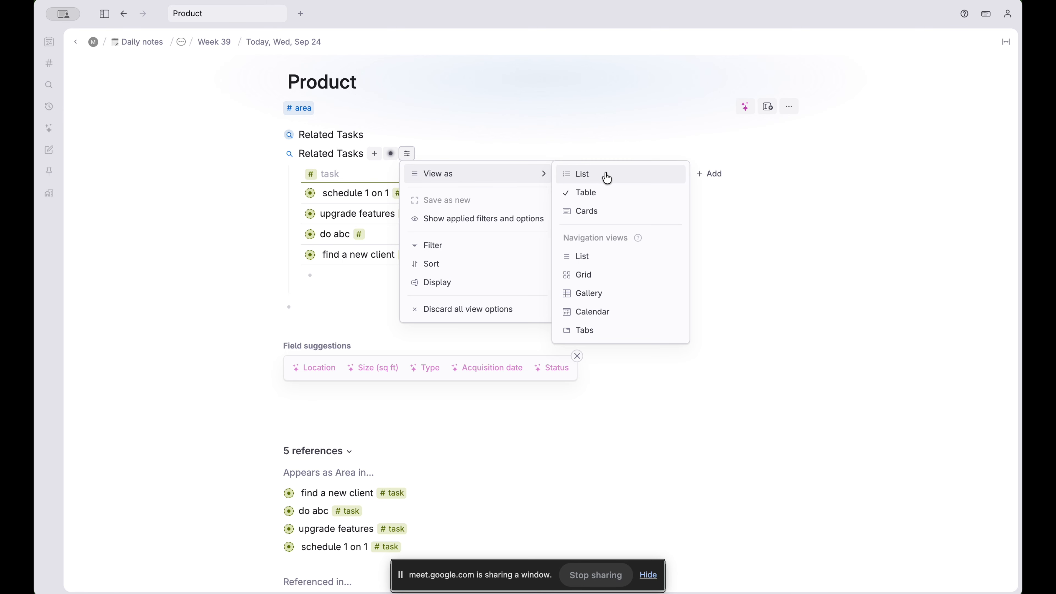
left_click(593, 312)
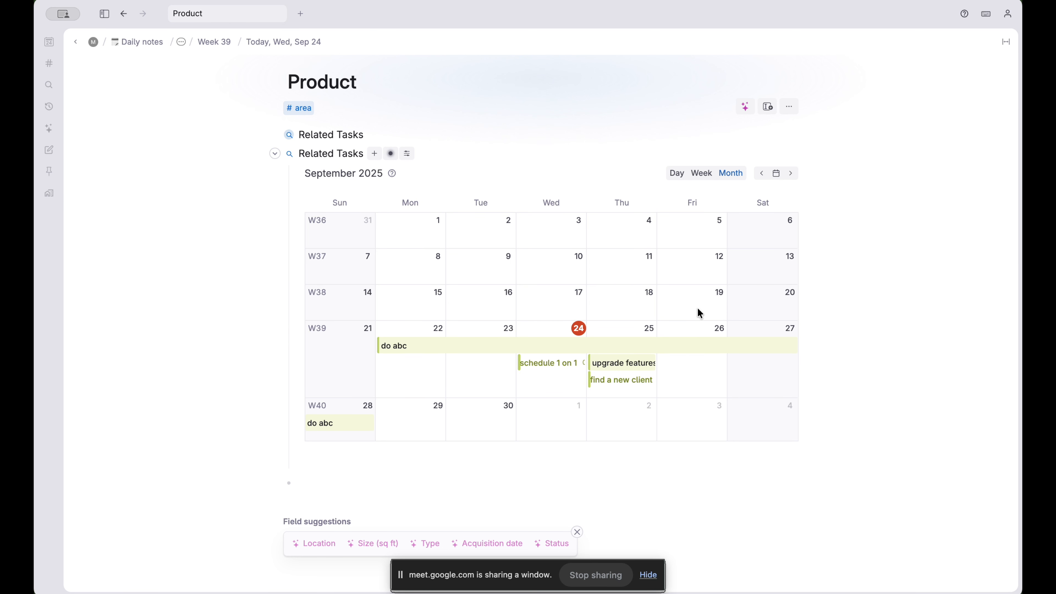
scroll(698, 309, "down", 1)
scroll(698, 308, "up", 1)
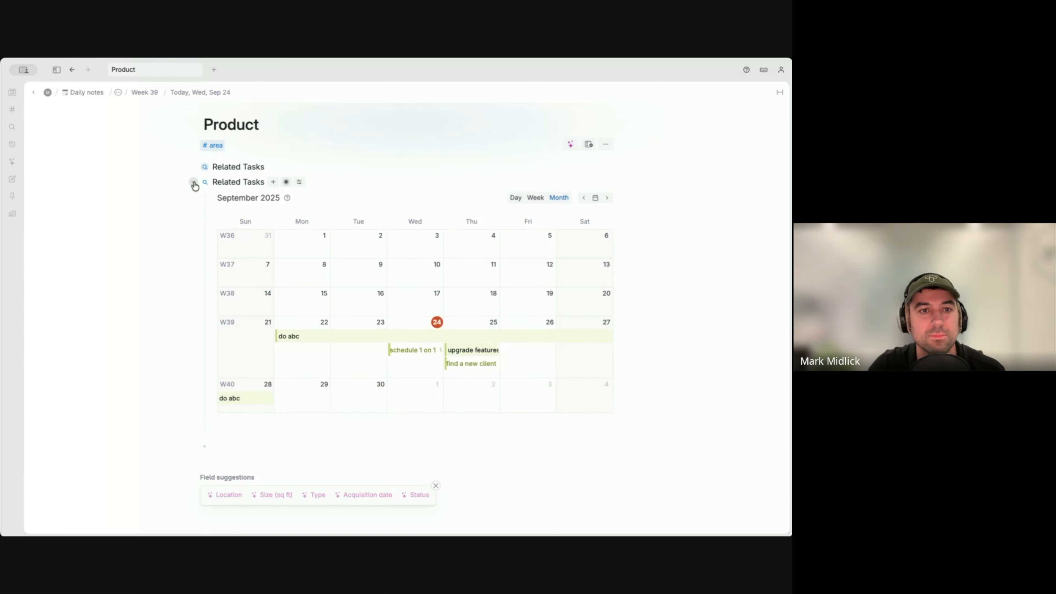
left_click(193, 182)
Return to the Focus Dashboard and collapse its Areas search
left_click(48, 95)
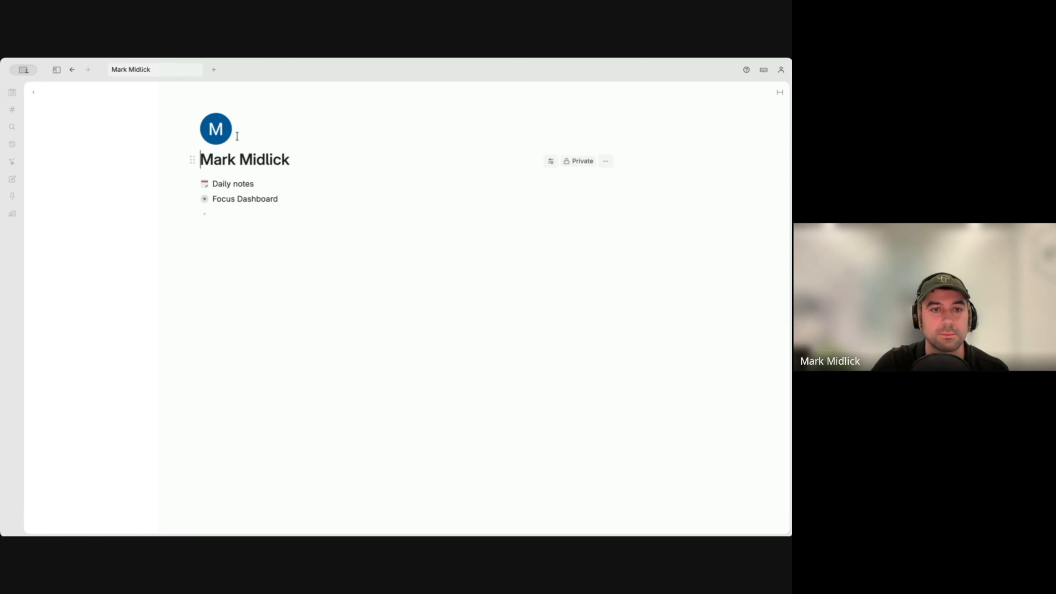
left_click(205, 200)
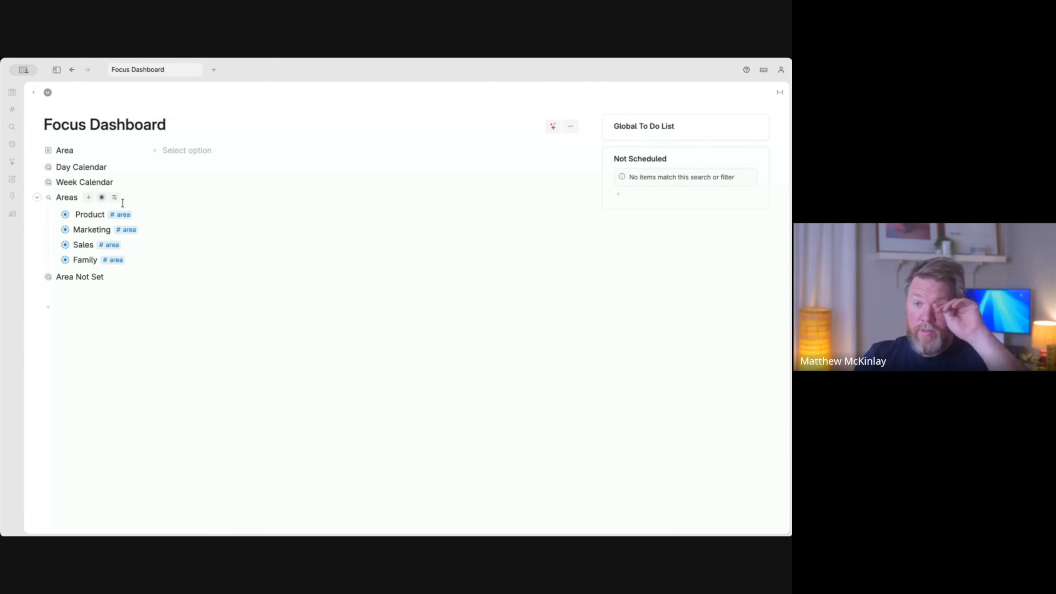
left_click(36, 198)
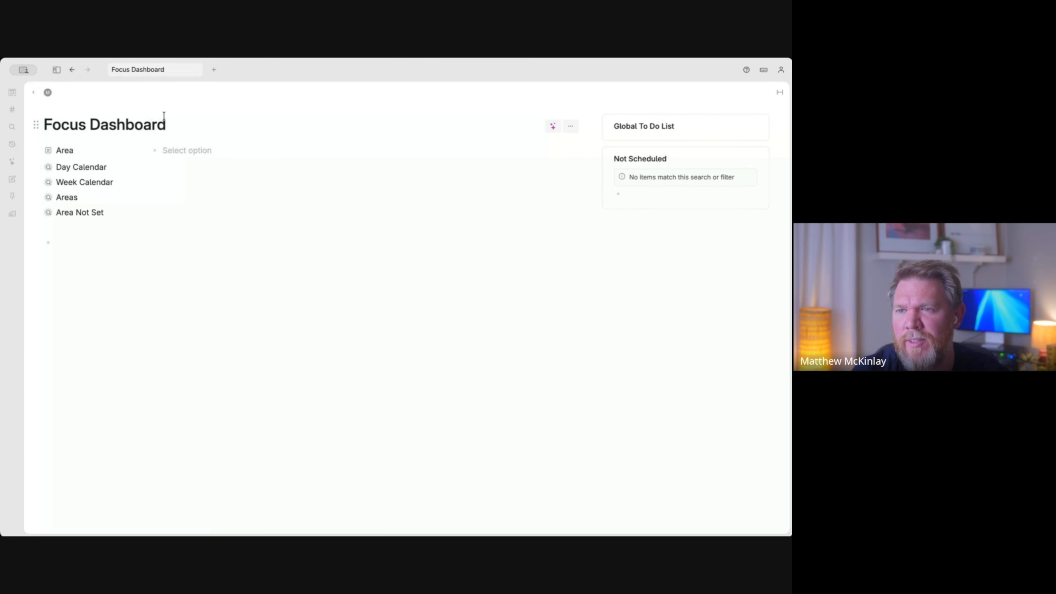
key("super+k")
type("add")
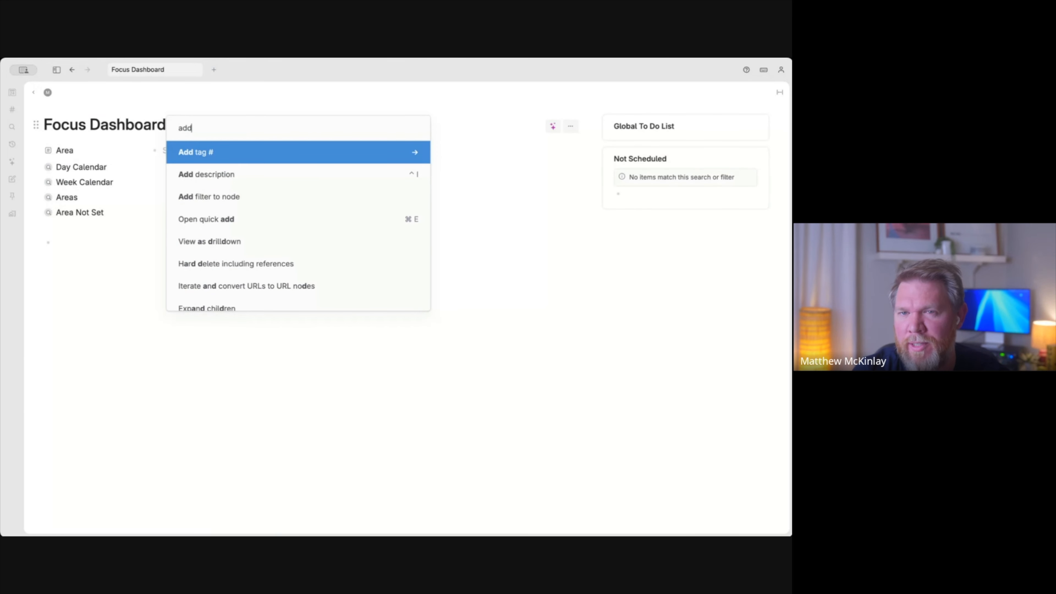
scroll(233, 177, "down", 3)
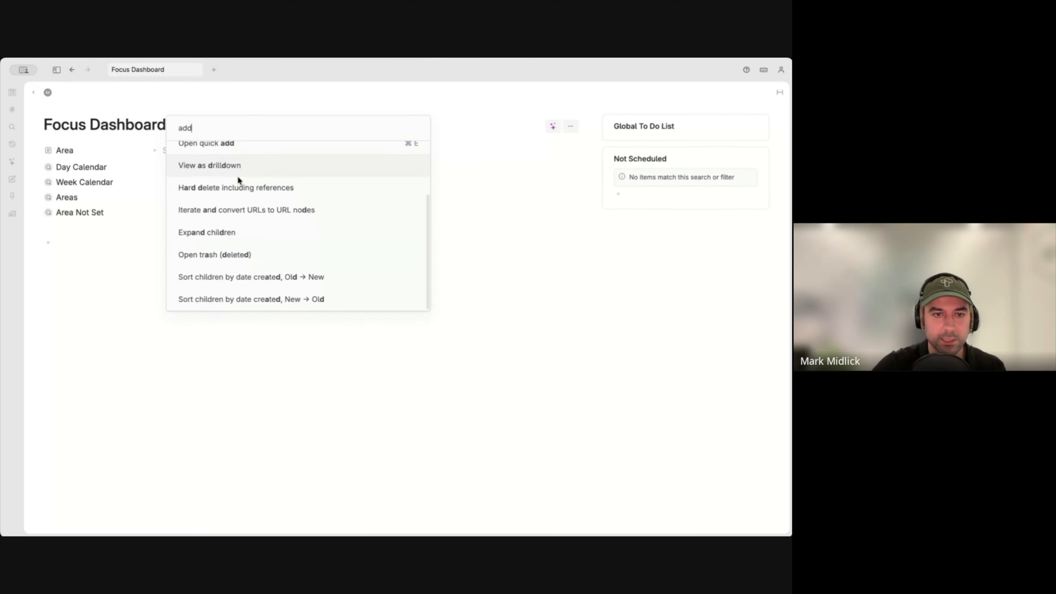
scroll(273, 208, "up", 3)
left_click(272, 205)
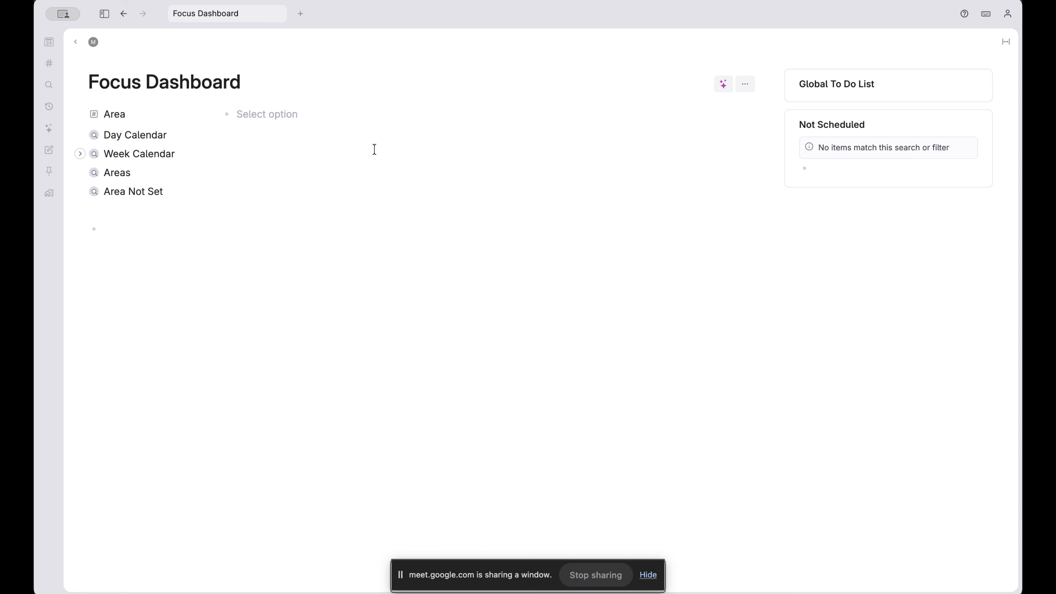
Expand the Day Calendar and Global To Do List, and add a Project / Routine field to the "do abc" task
left_click(79, 135)
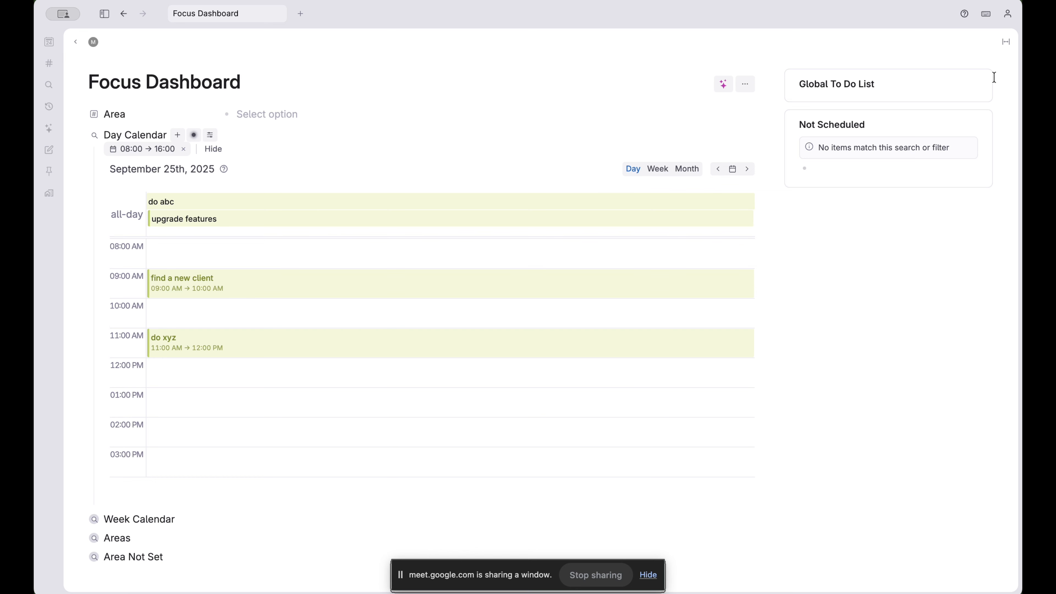
left_click(973, 84)
left_click(793, 222)
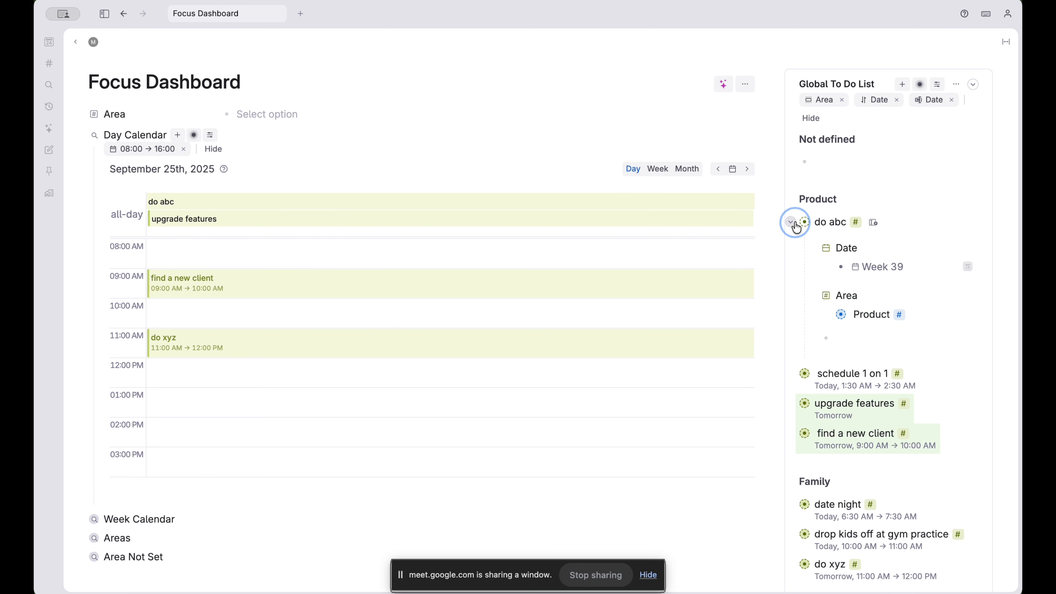
left_click(845, 339)
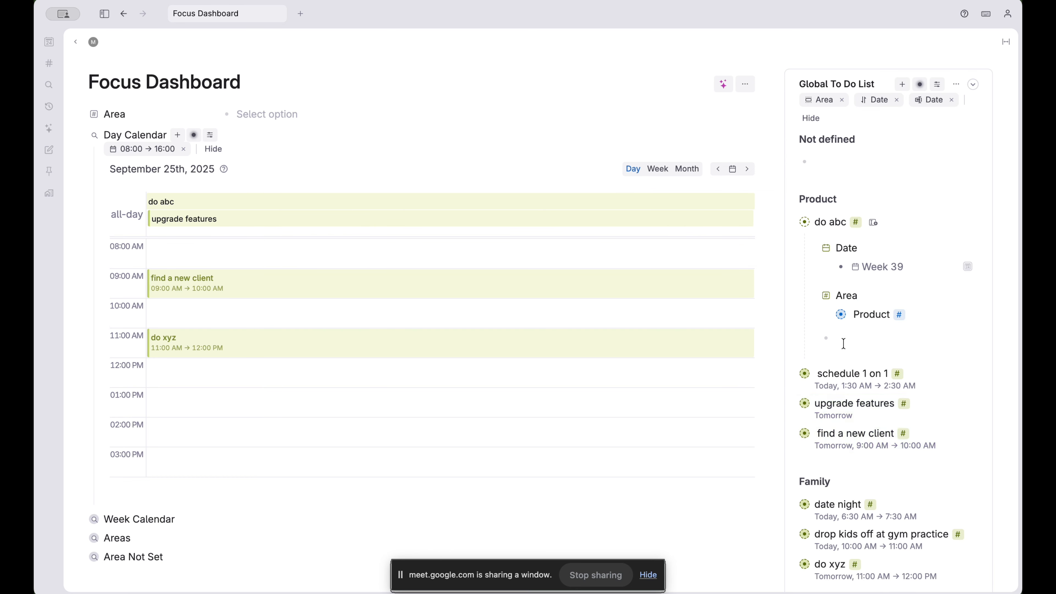
type(">Pr")
type("oject")
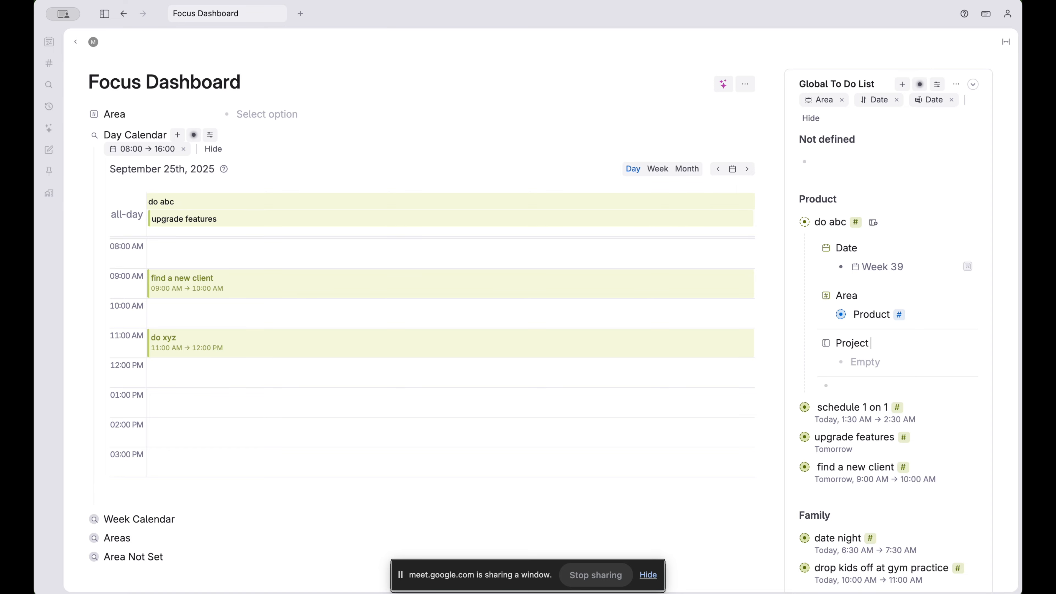
type(" / Routine")
Go to the Tana Build Sessions workspace and open the Focus Dashboard inside Focus Dashboard Live Build
left_click(109, 16)
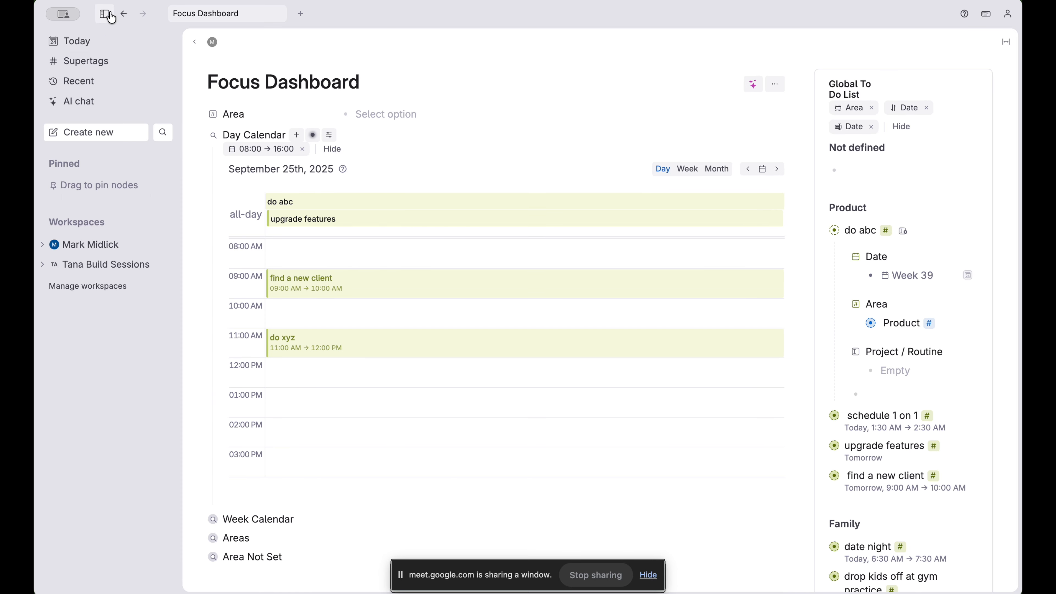
left_click(89, 269)
left_click(347, 301)
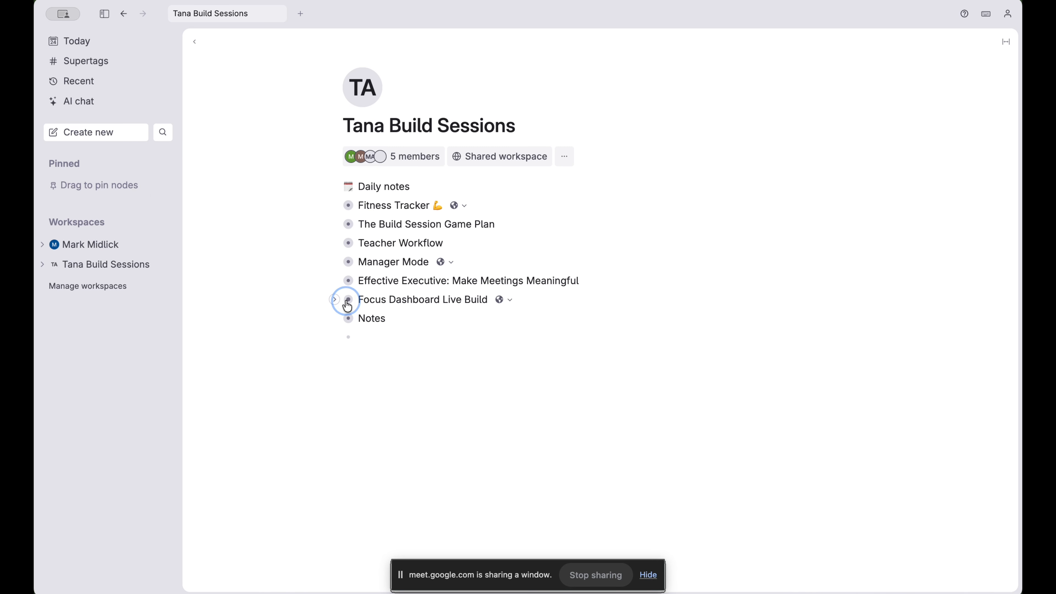
left_click(105, 14)
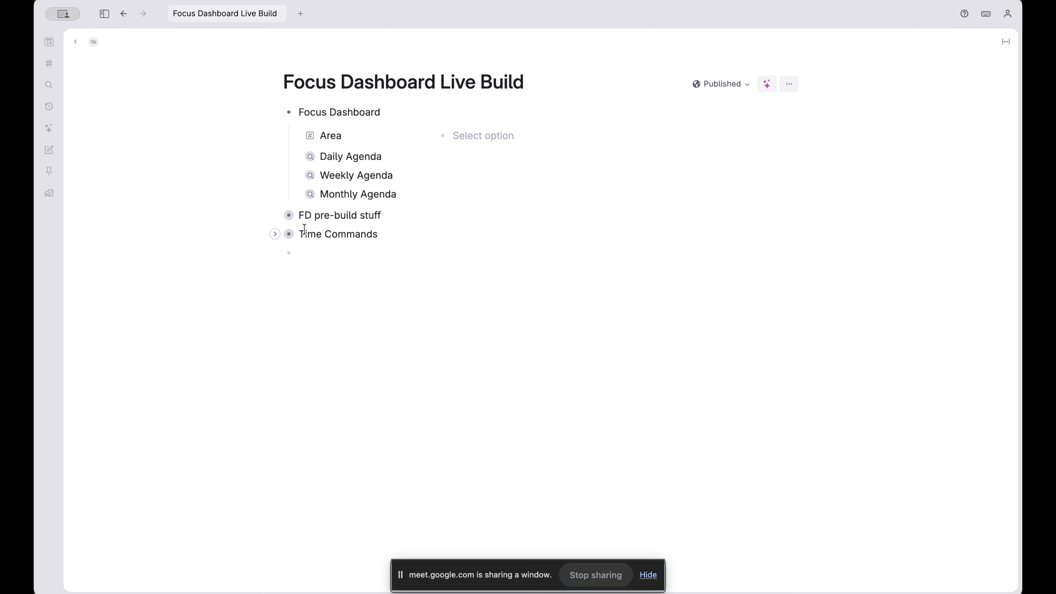
left_click(289, 112)
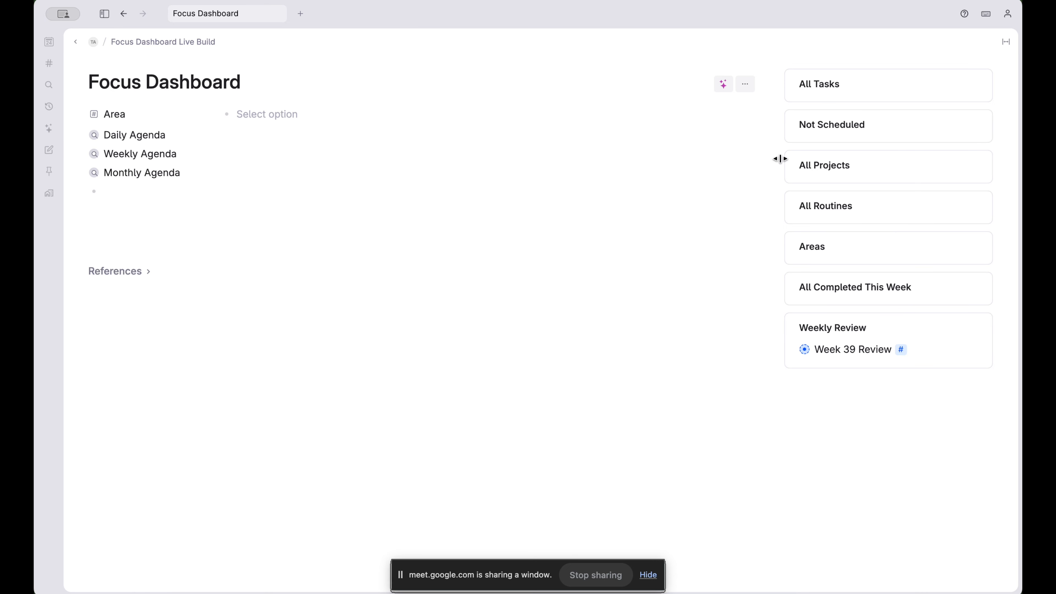
Widen the dashboard's side column, expand All Routines and examine the Instance command's configuration and full prompt
left_click_drag(782, 158, 539, 161)
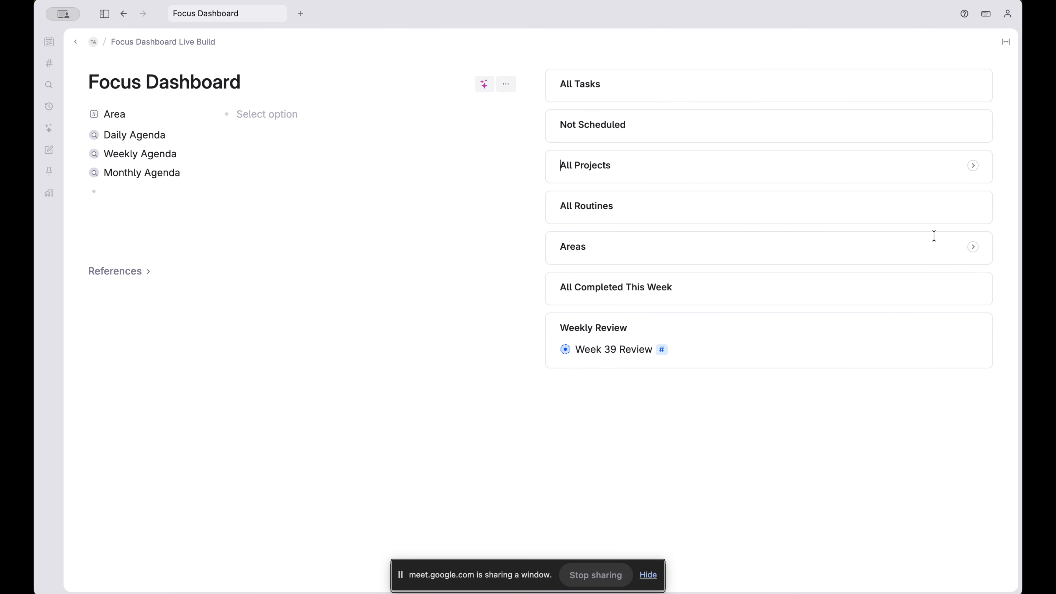
left_click(974, 207)
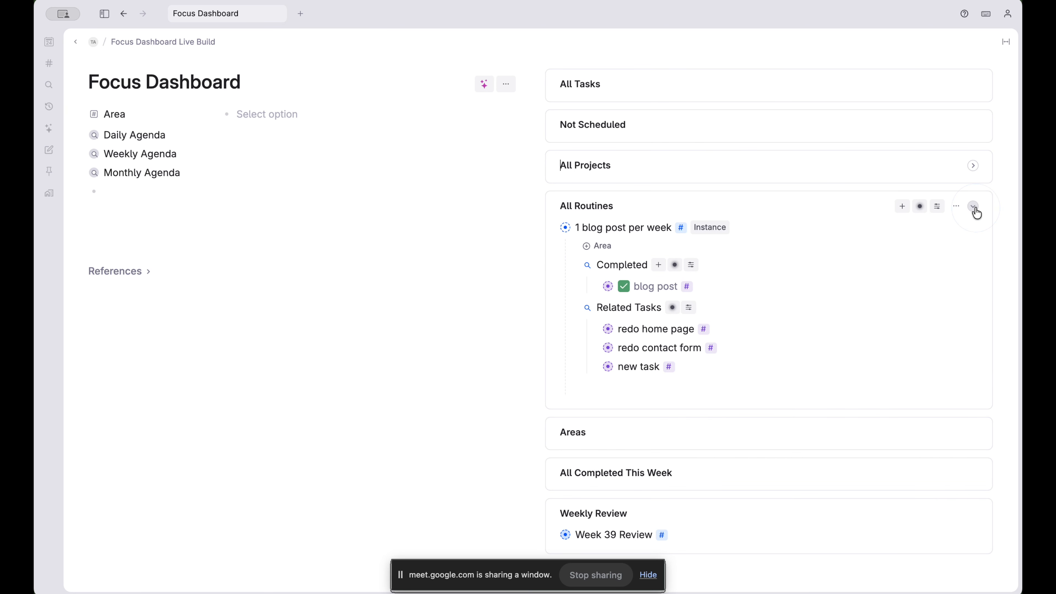
left_click(715, 233)
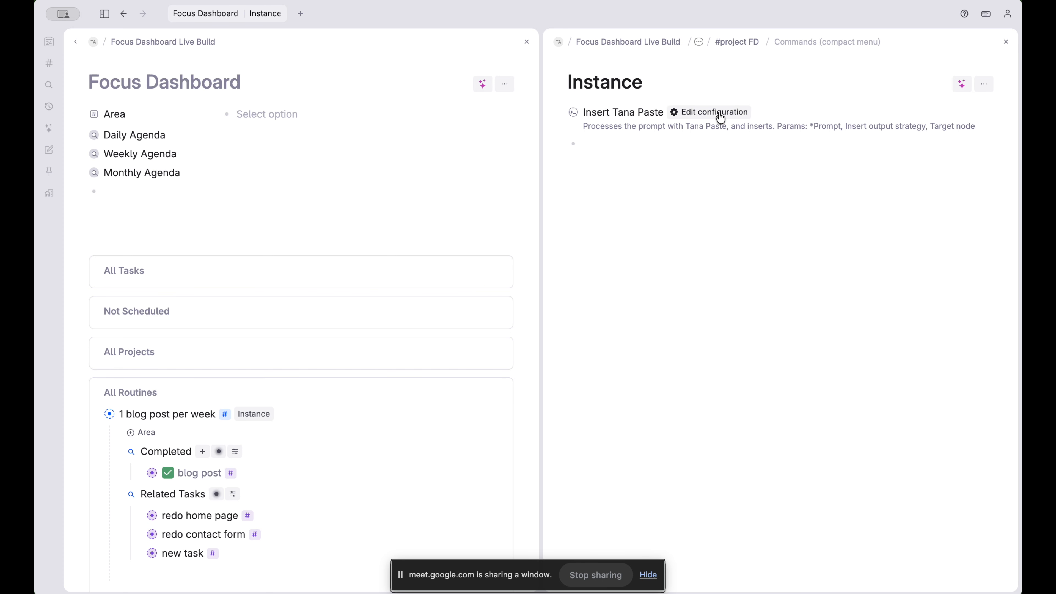
left_click(720, 116)
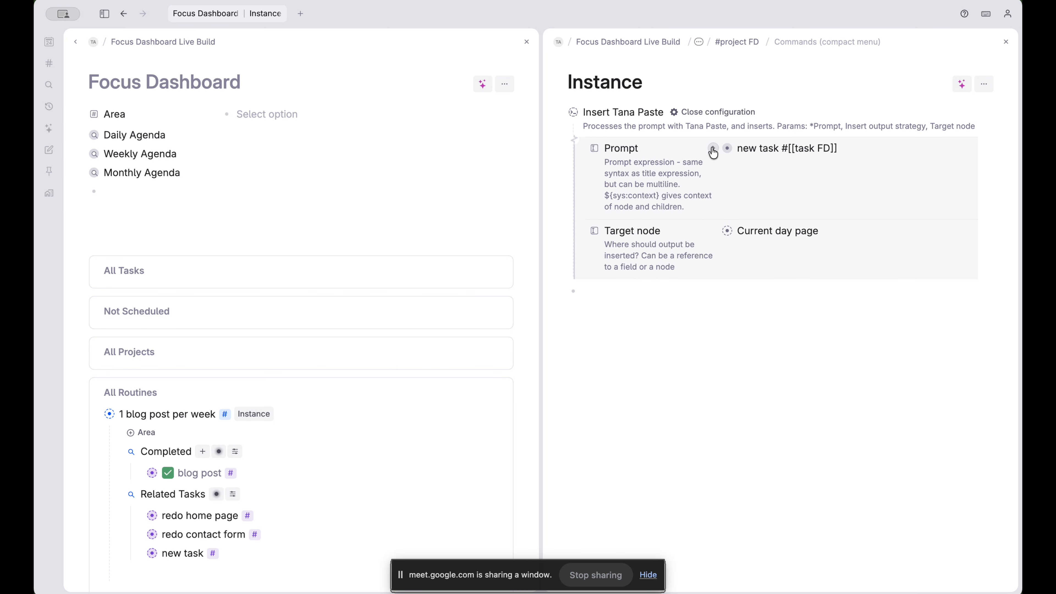
left_click(713, 149)
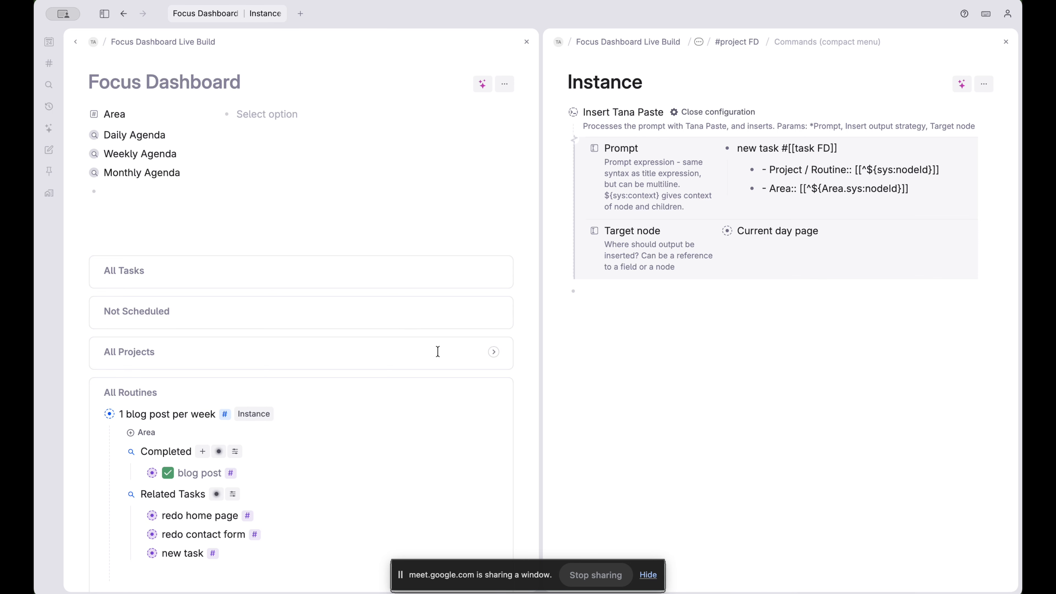
left_click(1006, 41)
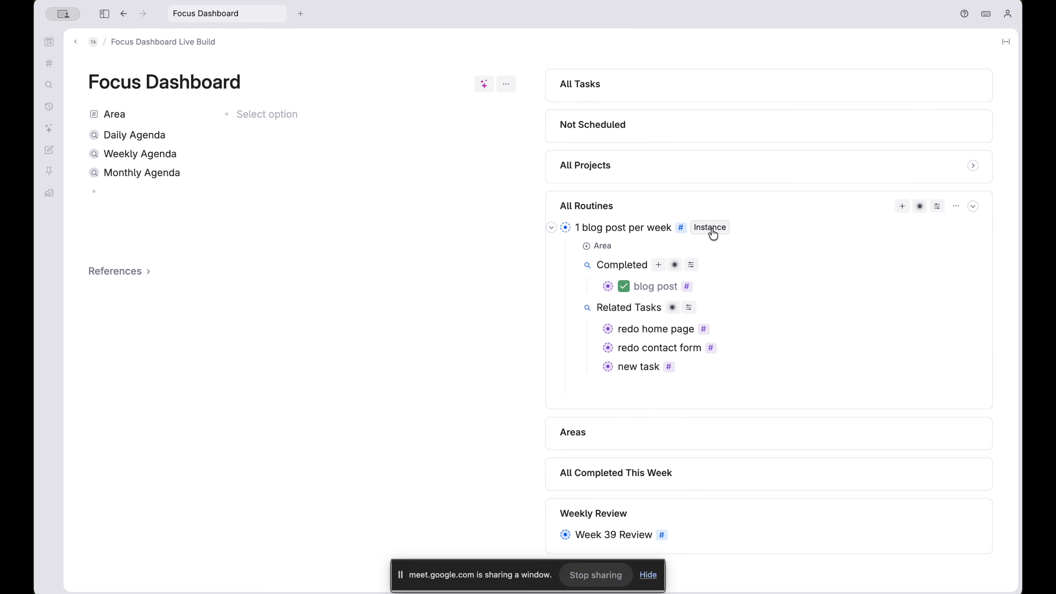
Collapse the routine's Completed search and add the task FD tag as a criterion of its Related Tasks query
left_click(573, 265)
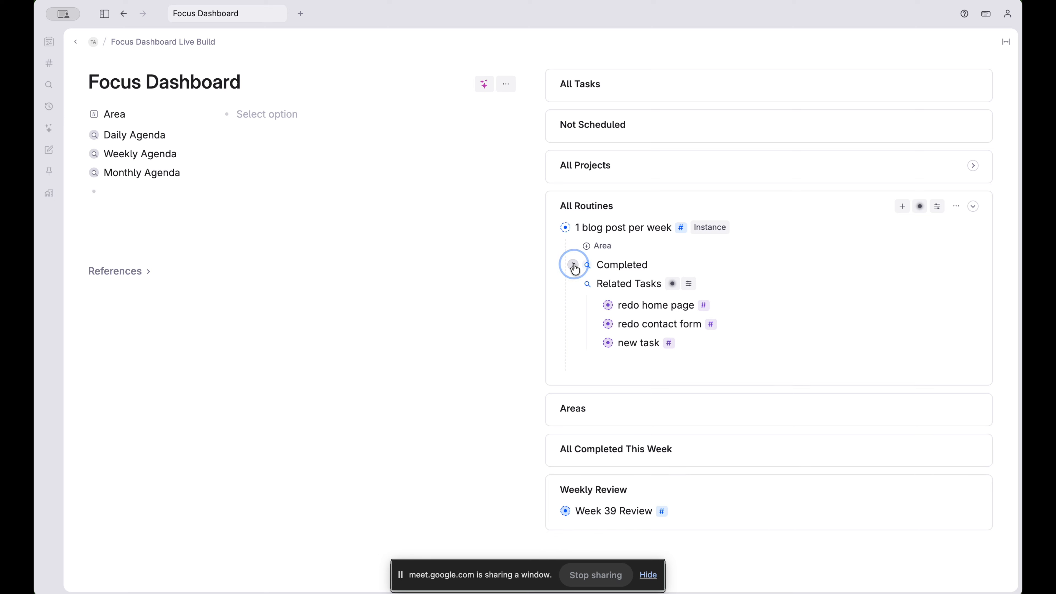
left_click(672, 283)
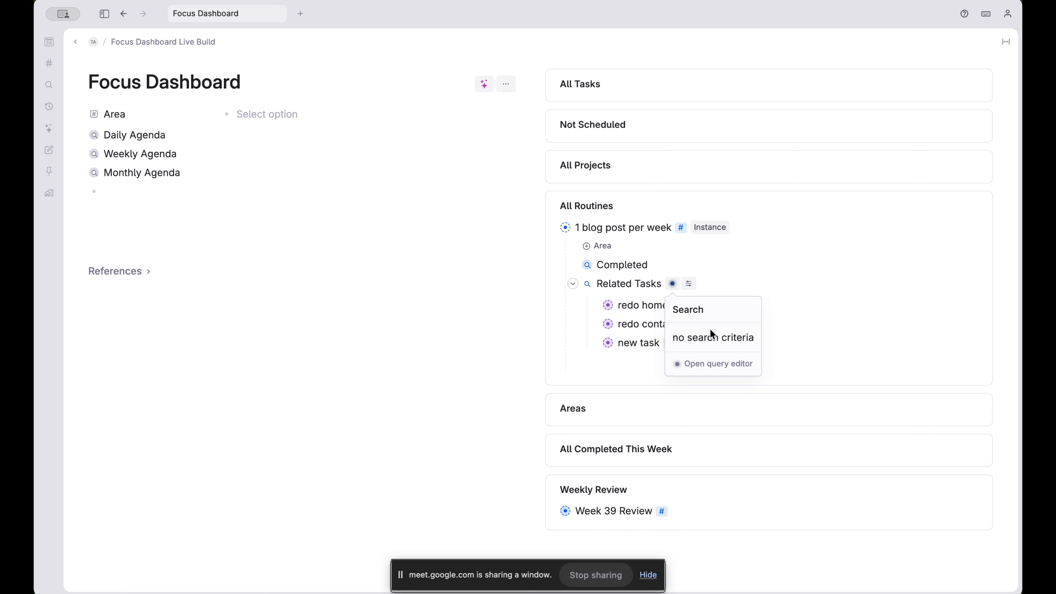
left_click(702, 366)
left_click(680, 366)
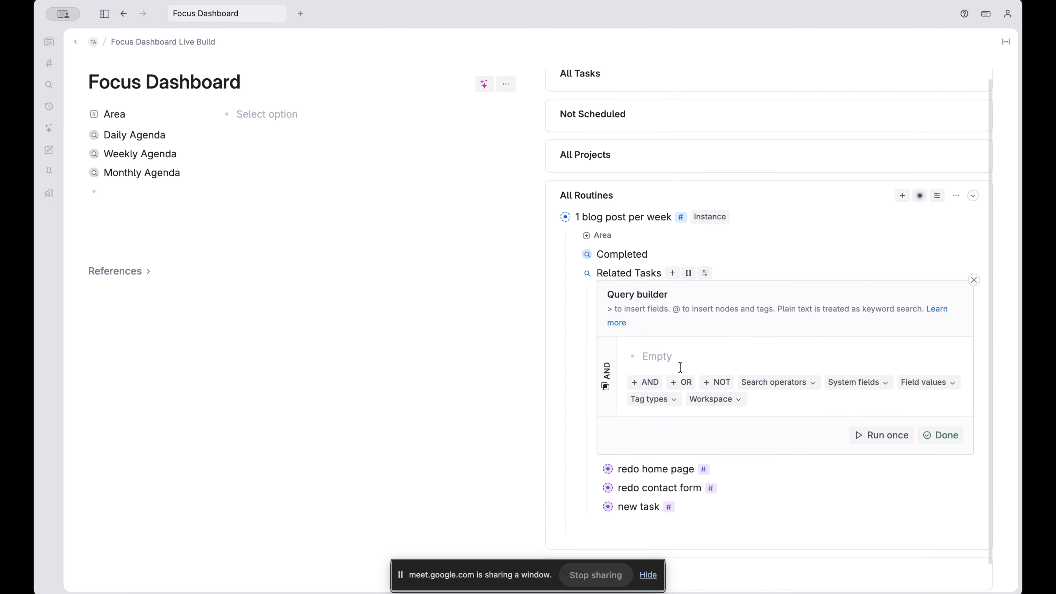
scroll(684, 365, "down", 1)
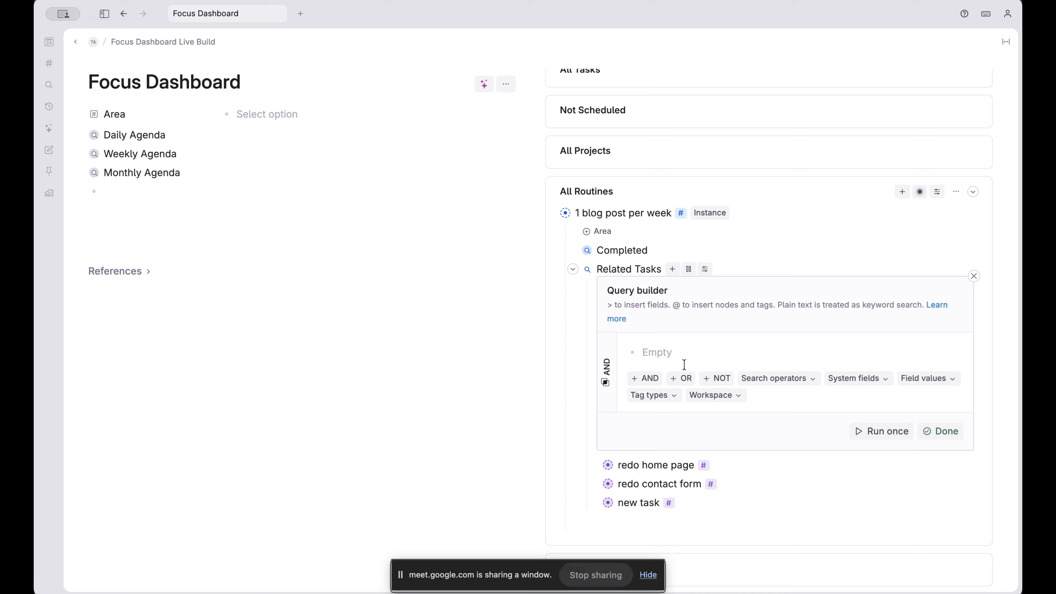
type("#tas")
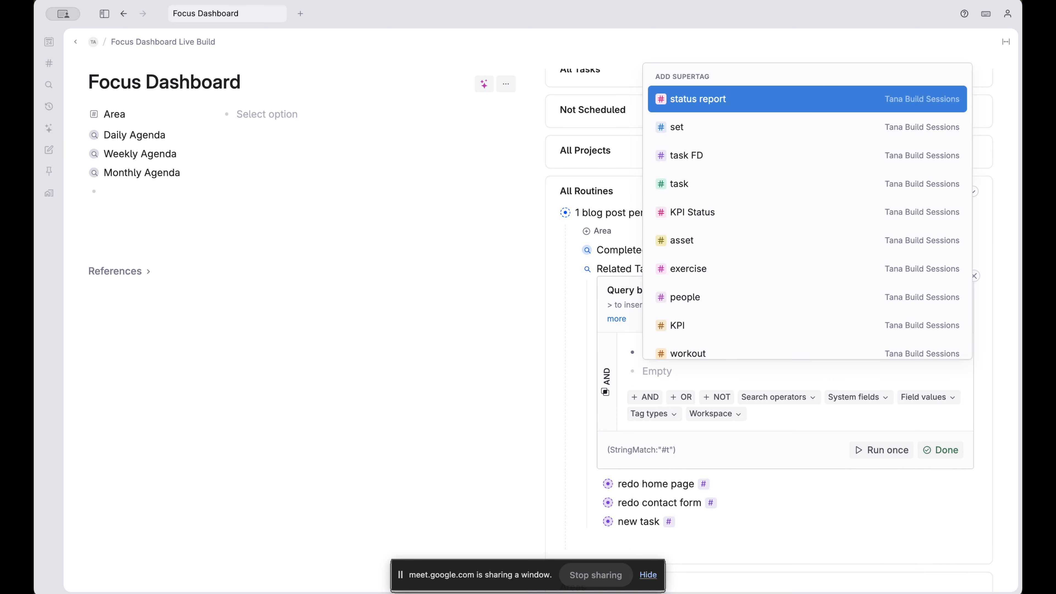
key("Return")
key("Down")
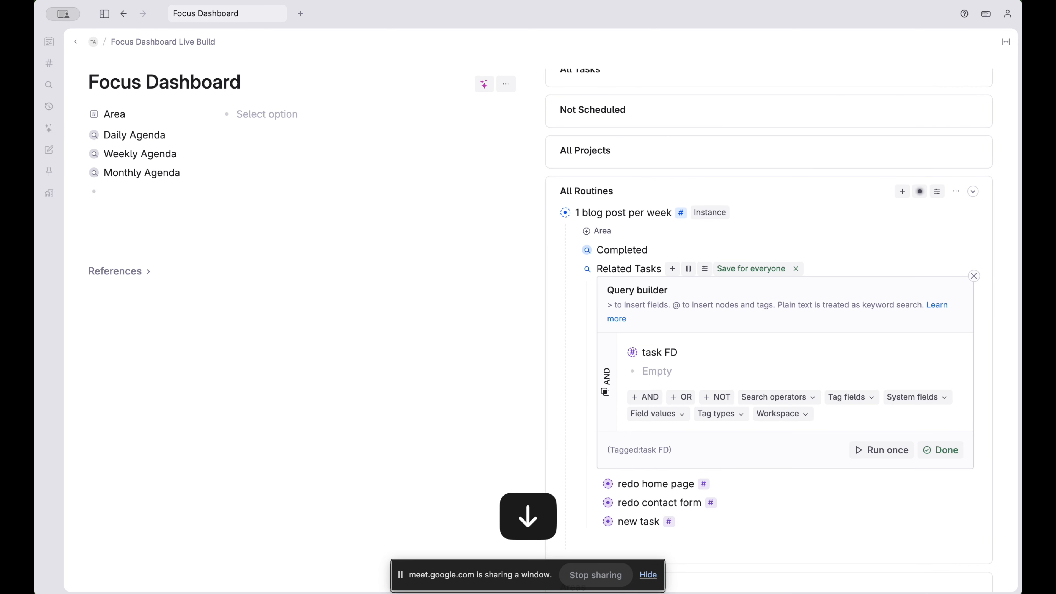
Add a Project / Routine equals PARENT condition to the Related Tasks query, run it and close the query builder
type(">p")
key("Return")
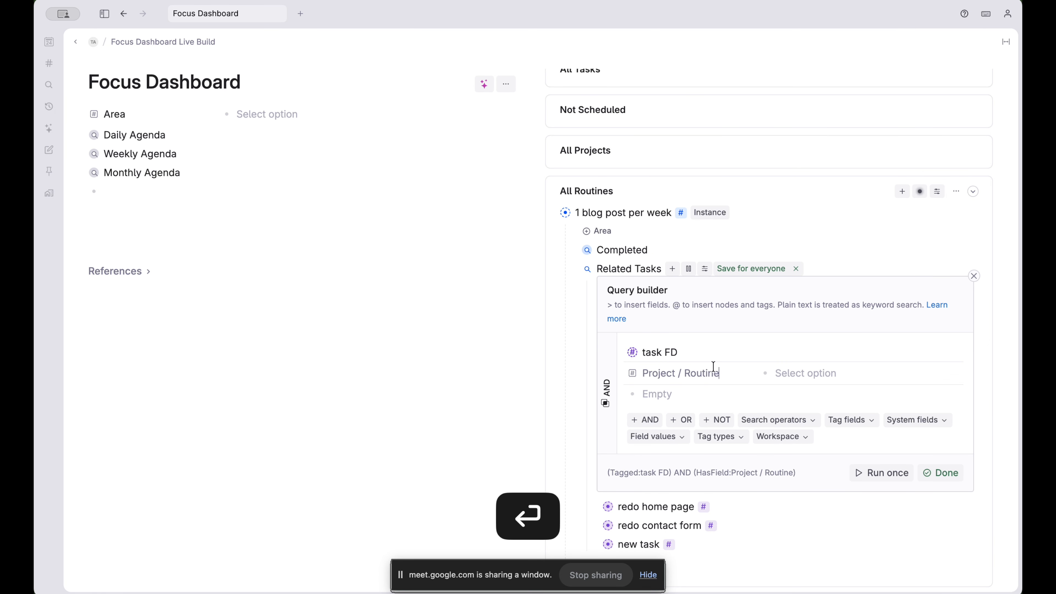
left_click(823, 375)
type("@")
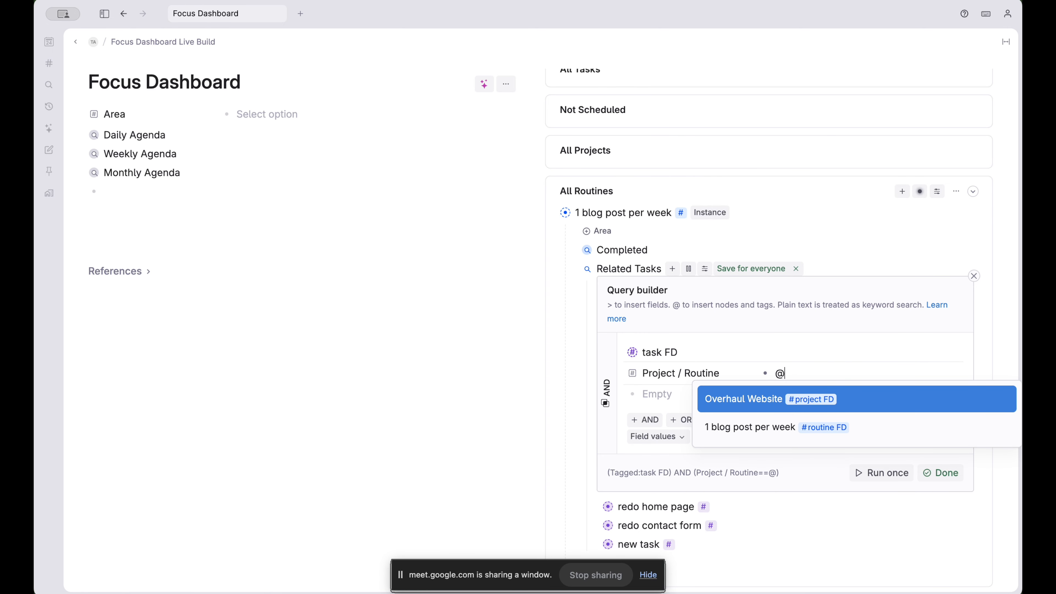
key("shift+BackSpace")
type("PARENT")
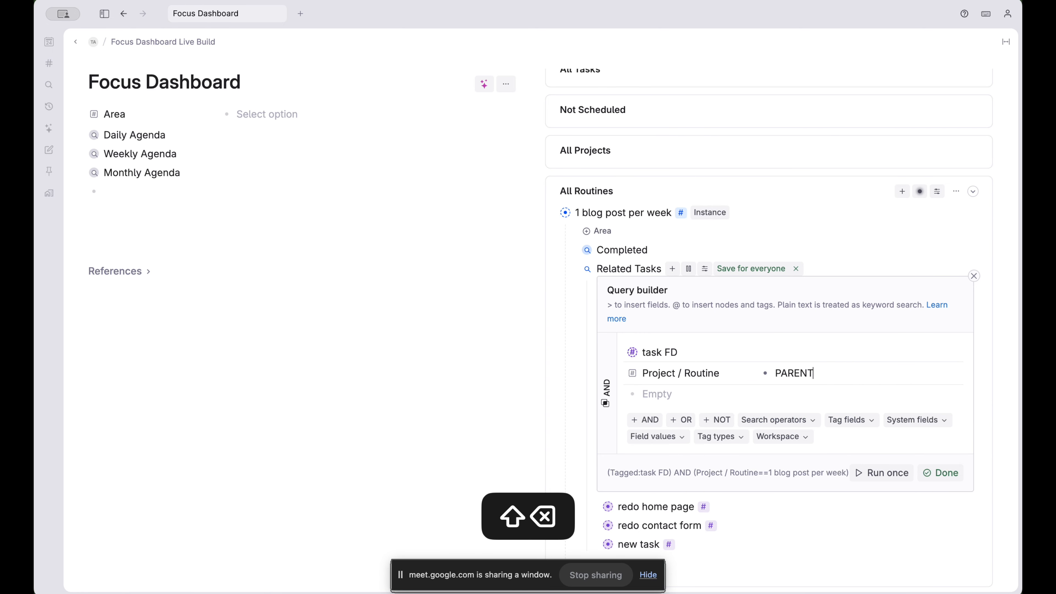
left_click(884, 473)
scroll(886, 479, "down", 1)
left_click(941, 449)
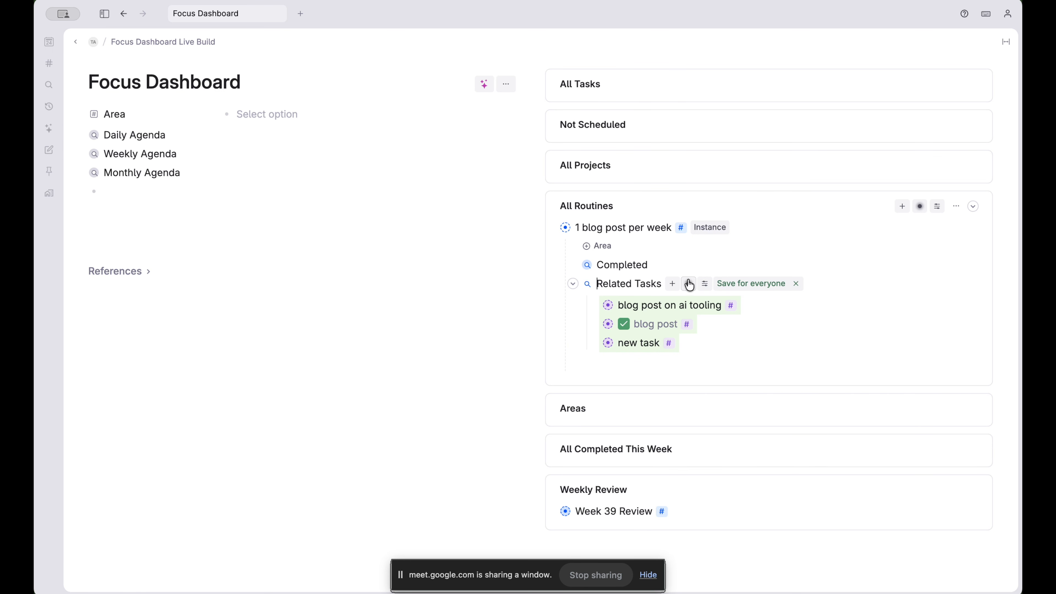
Add an untitled task below "blog post" in Related Tasks, check its fields and collapse the "1 blog post per week" routine
left_click(698, 325)
key("Return")
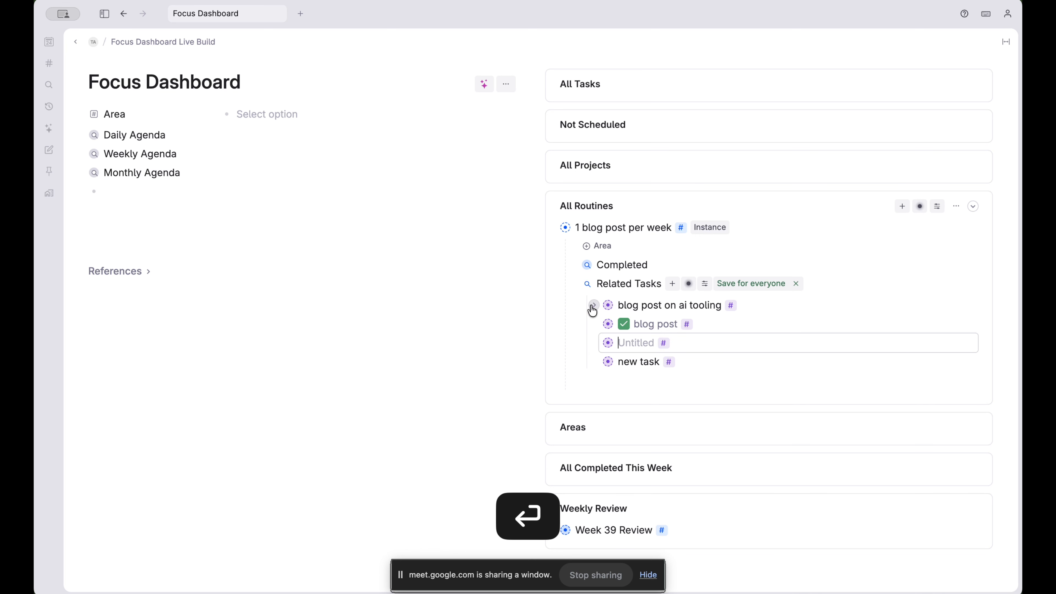
left_click(594, 338)
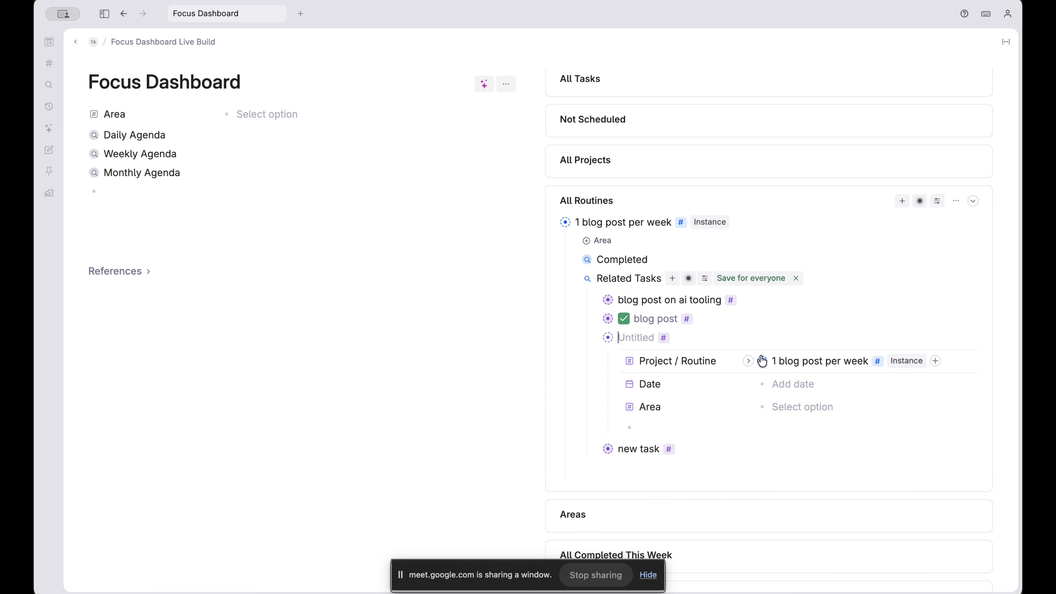
left_click(576, 279)
left_click(552, 228)
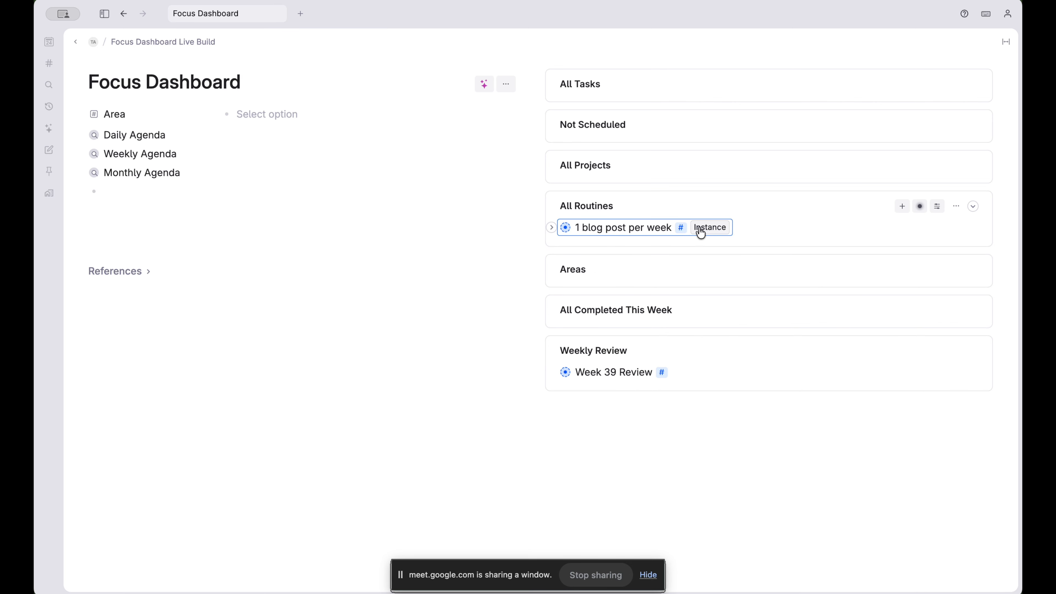
Expand the Daily Agenda, create a task with the routine's Instance command and schedule it for 7:30 PM to 8:30 PM on September 24th
left_click(79, 135)
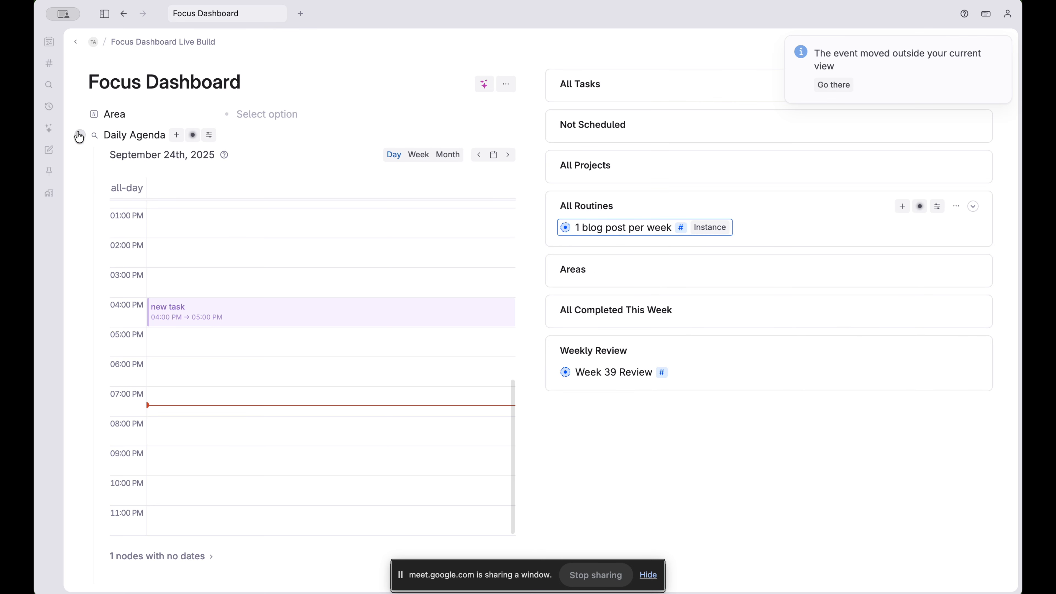
left_click(713, 232)
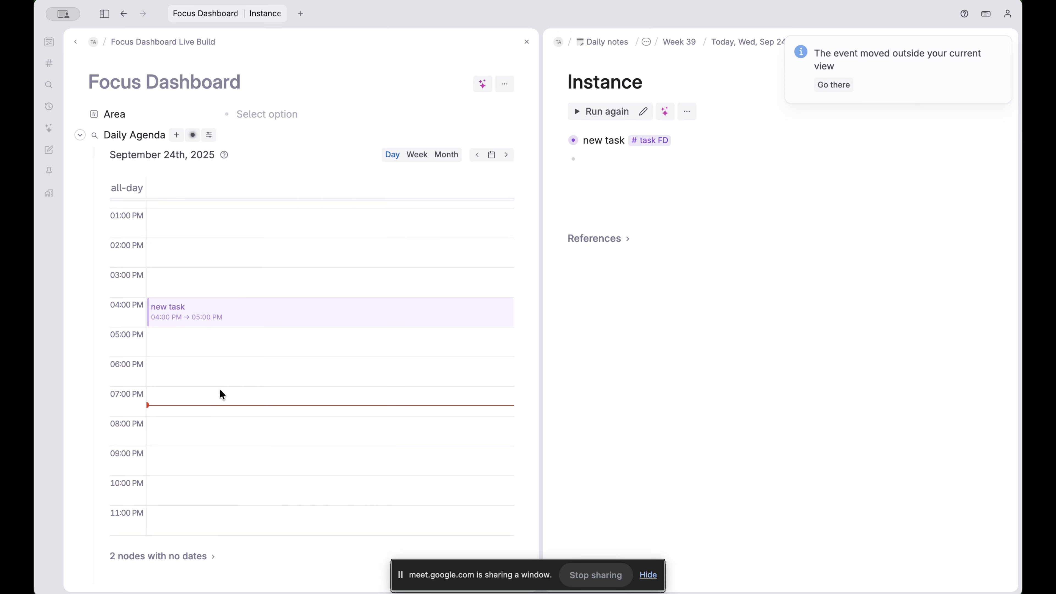
left_click_drag(574, 140, 306, 413)
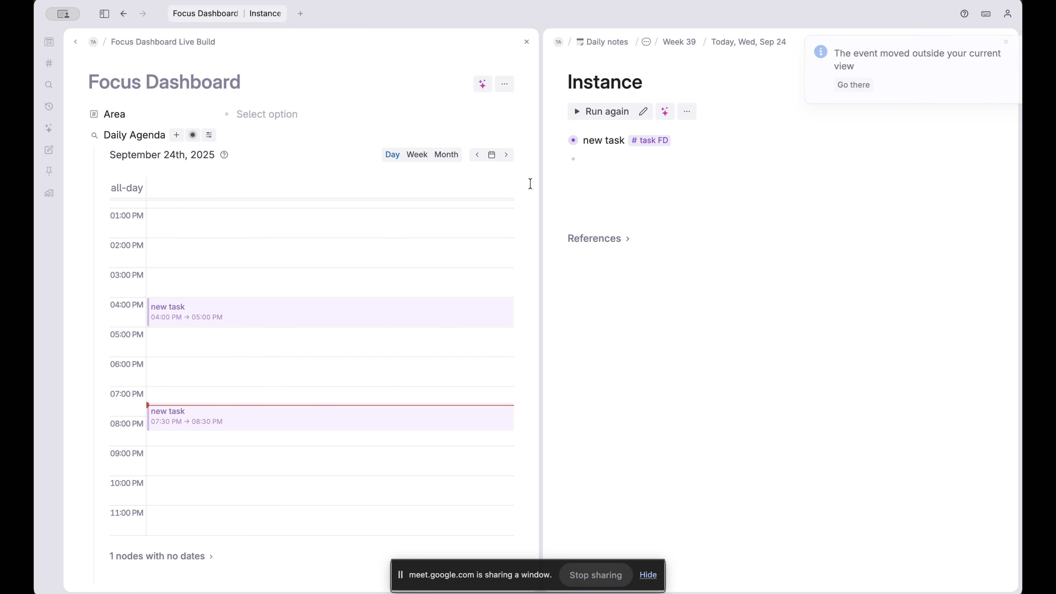
Expand the newly created task and examine its Project / Routine and Date fields
left_click(559, 140)
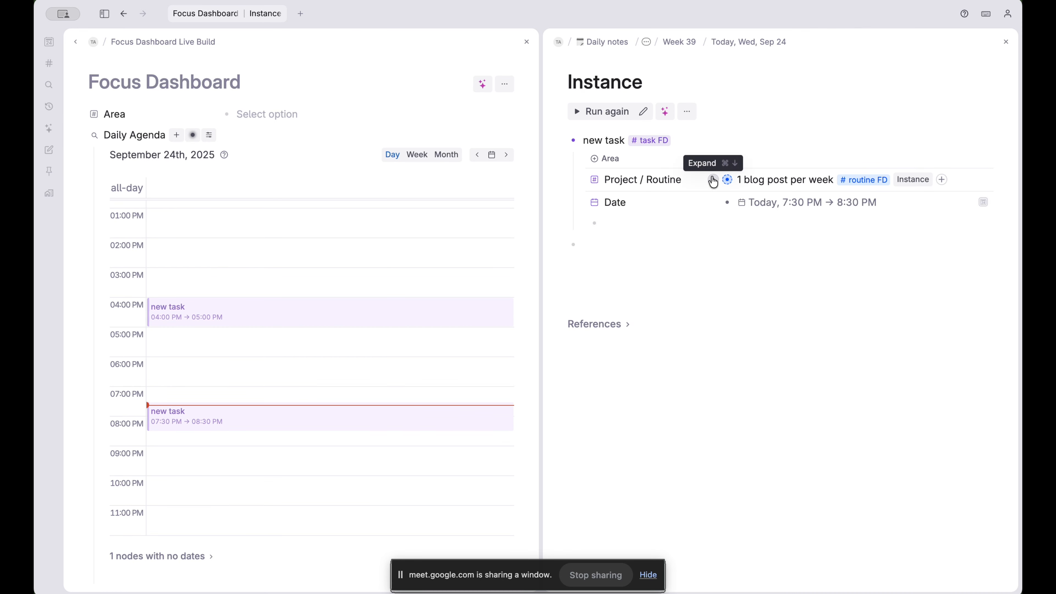
left_click(713, 181)
left_click(713, 181)
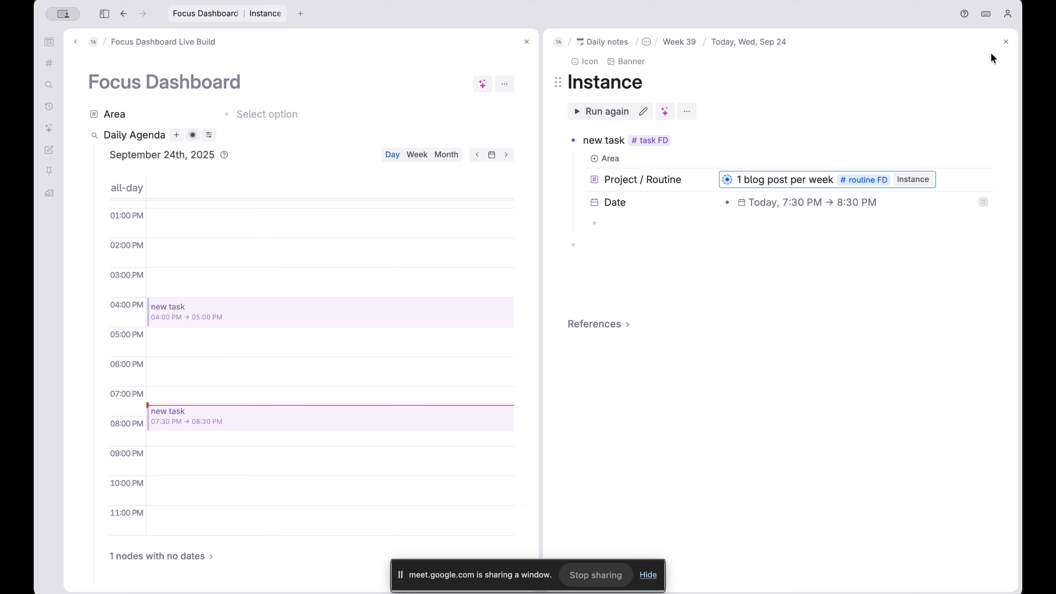
Close the Instance side view and collapse the All Routines list on the Focus Dashboard
left_click(1006, 42)
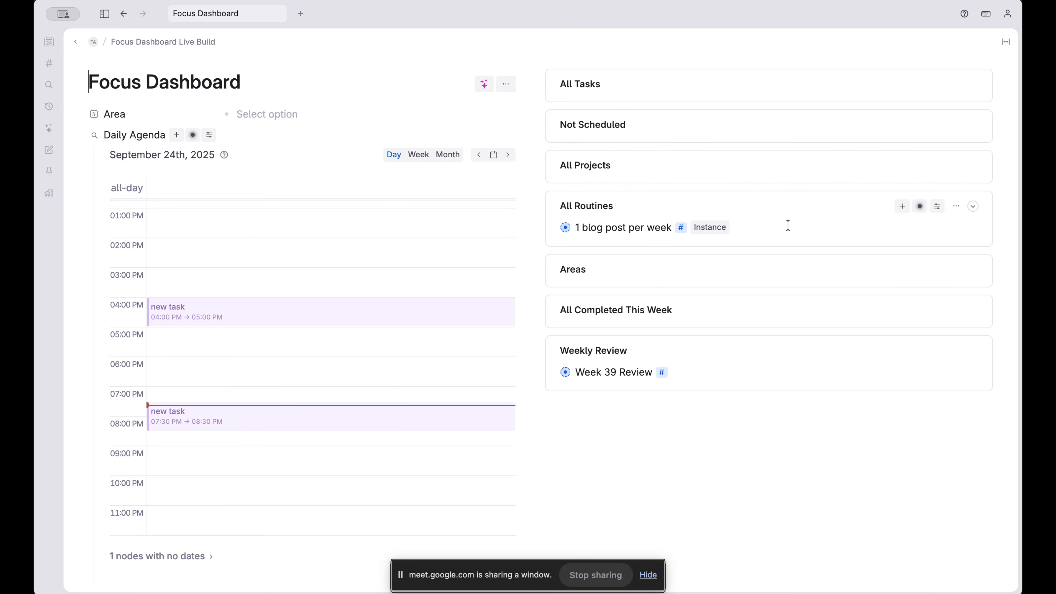
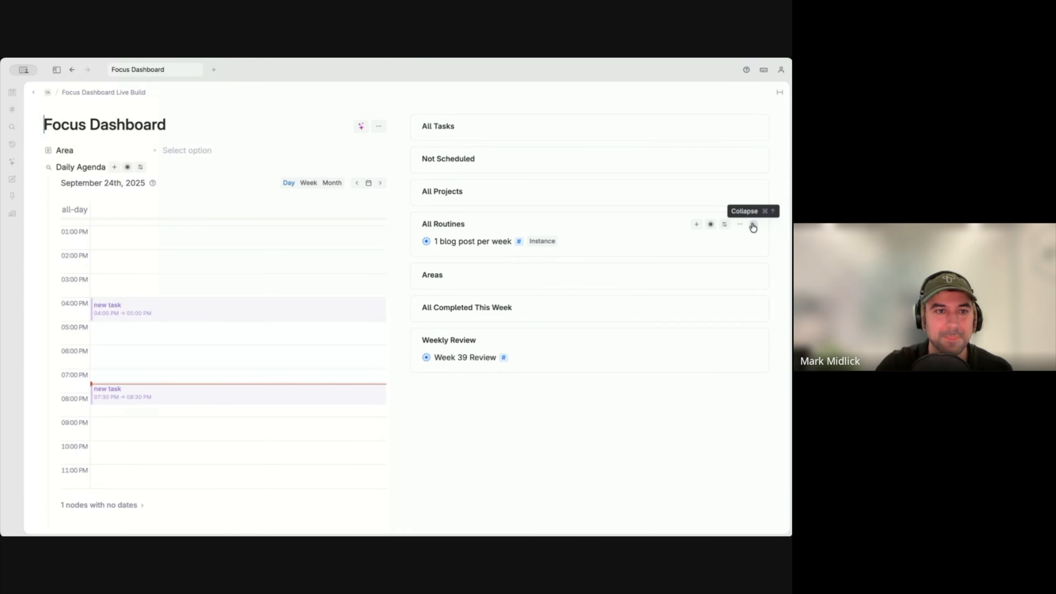
left_click(974, 207)
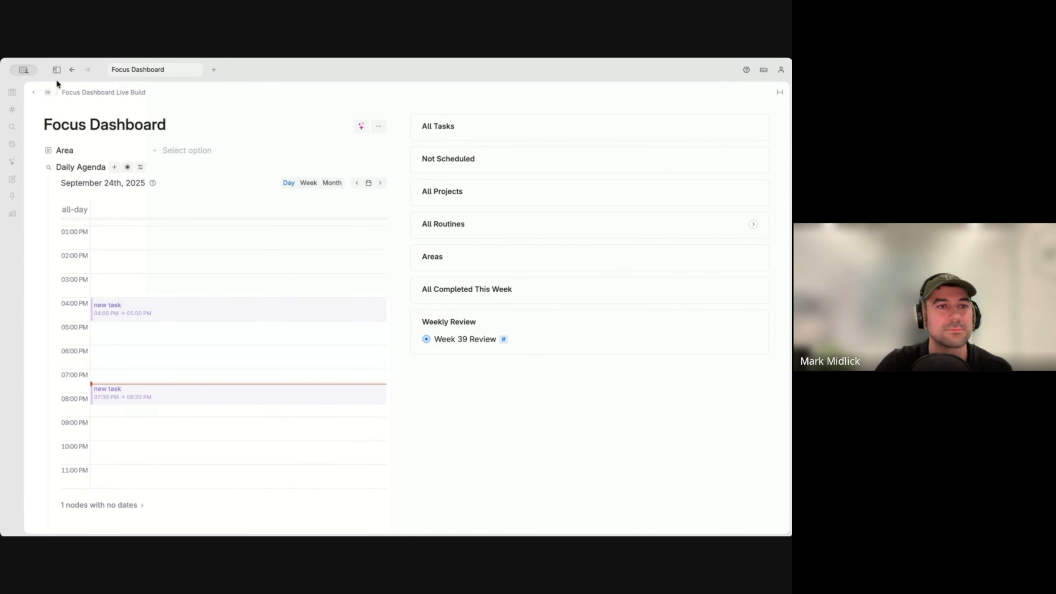
Open the Focus Dashboard in the private personal workspace and collapse its Global To Do List
left_click(46, 93)
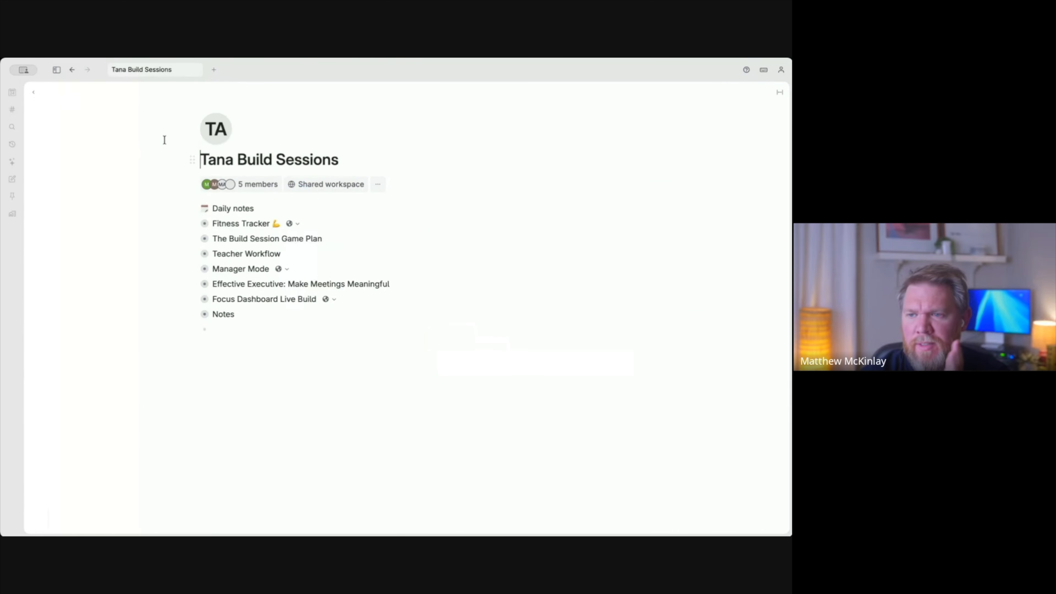
left_click(57, 69)
left_click(47, 255)
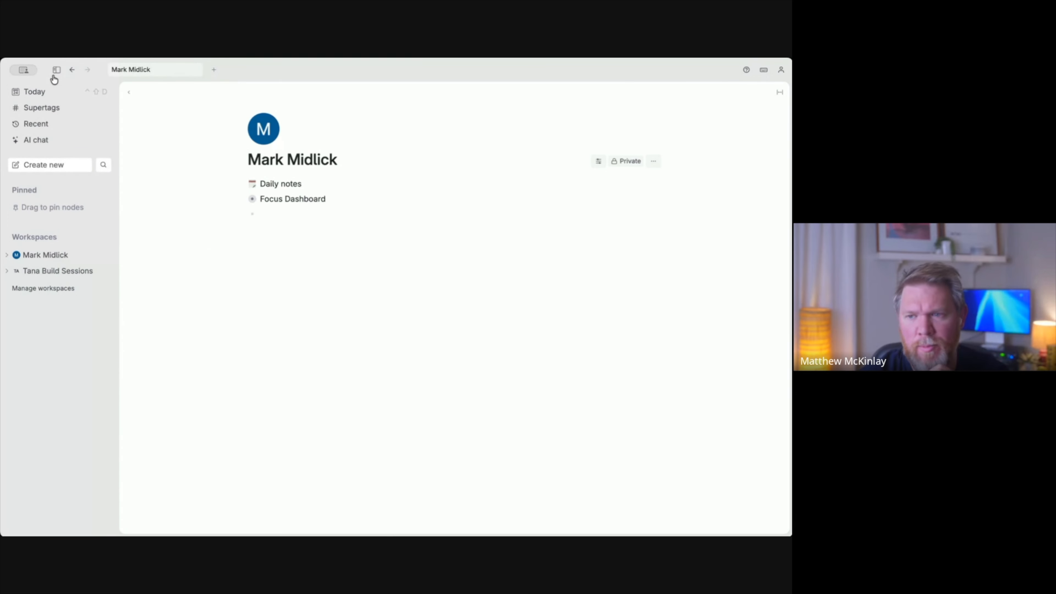
left_click(56, 70)
left_click(193, 200)
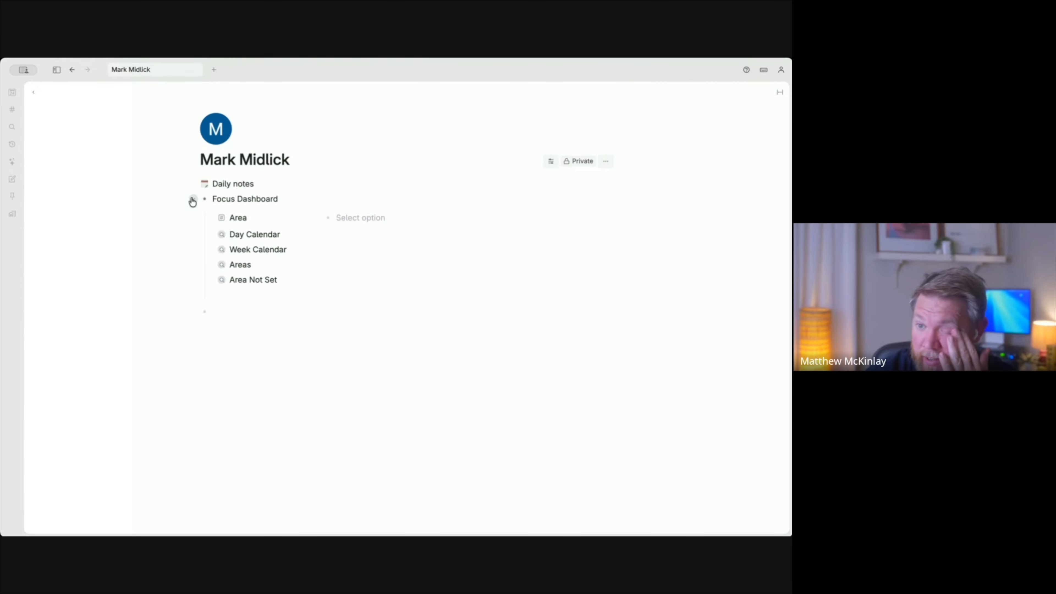
left_click(203, 200)
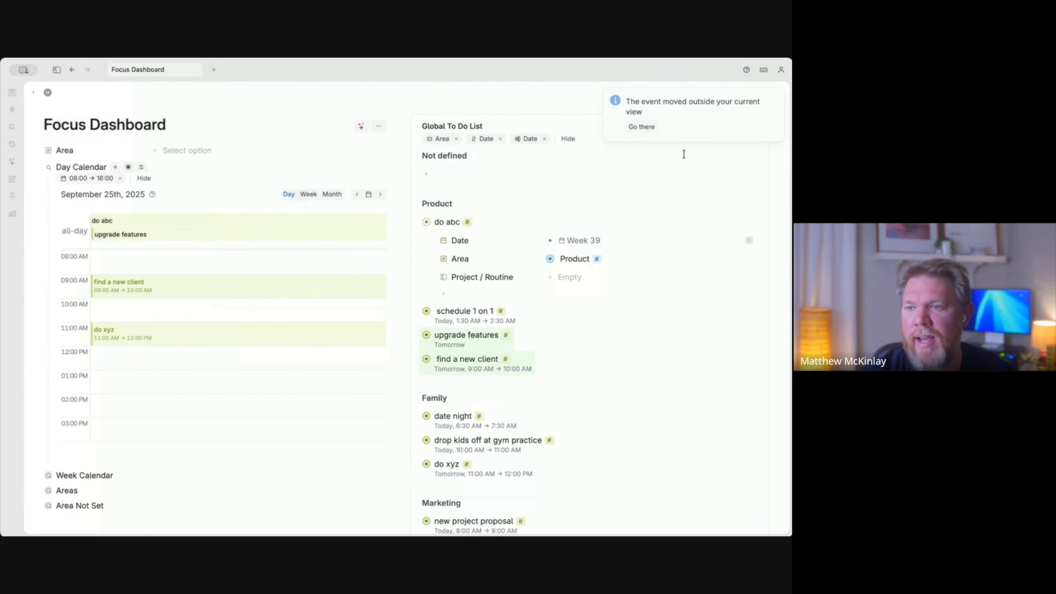
left_click(603, 90)
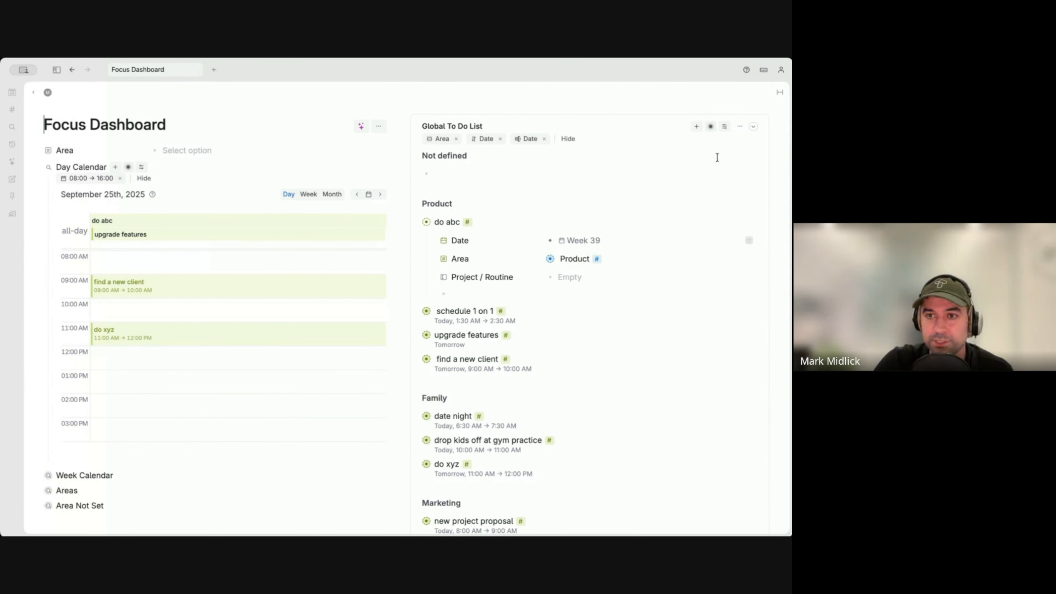
left_click(754, 126)
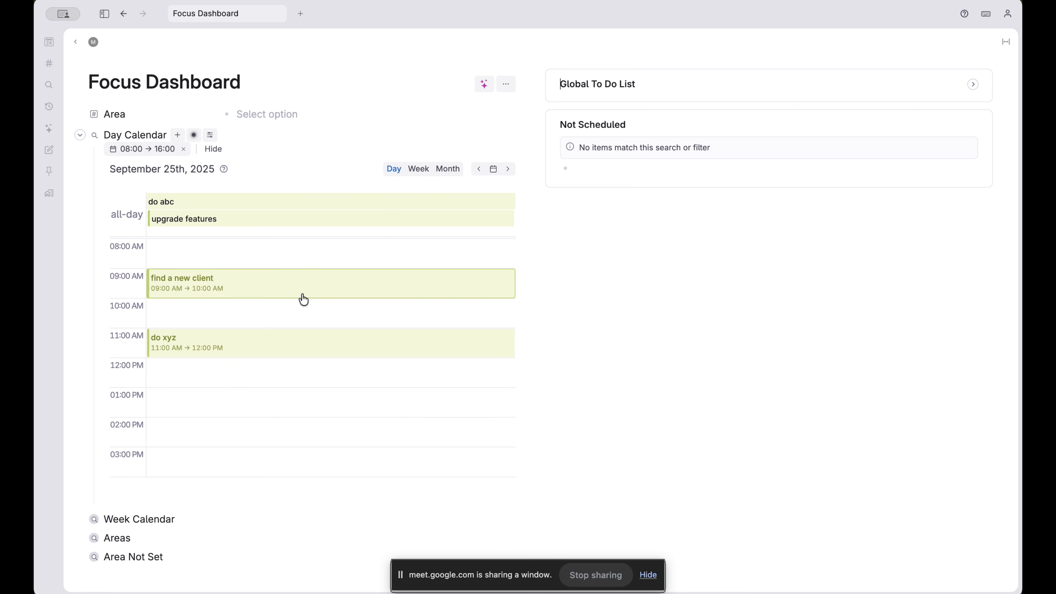
Reschedule the "do xyz" task in the September 25th Day Calendar to 10:15 AM to 3:00 PM
scroll(292, 309, "down", 1)
left_click_drag(266, 325, 259, 428)
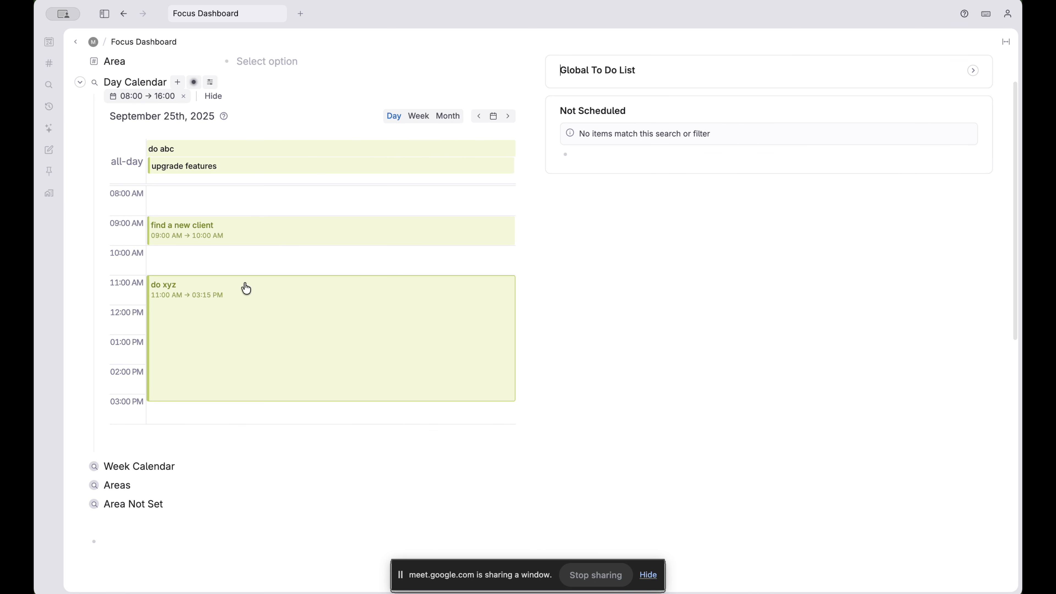
left_click_drag(245, 287, 242, 276)
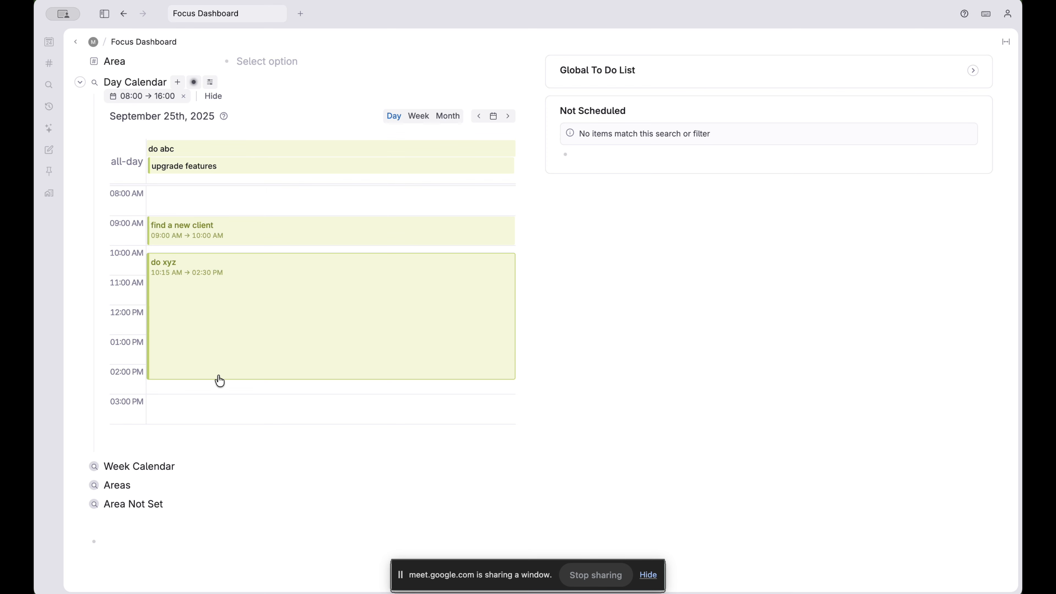
mouse_move(213, 376)
left_mouse_down()
mouse_move(210, 405)
mouse_move(207, 310)
mouse_move(205, 392)
left_mouse_up()
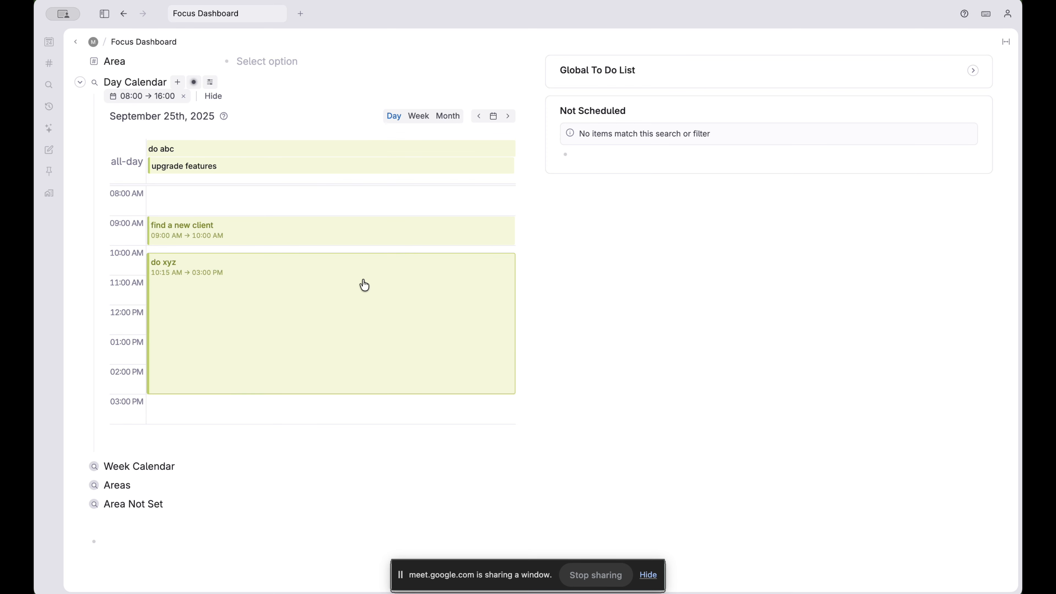
scroll(364, 285, "down", 1)
scroll(364, 285, "up", 2)
scroll(365, 285, "up", 1)
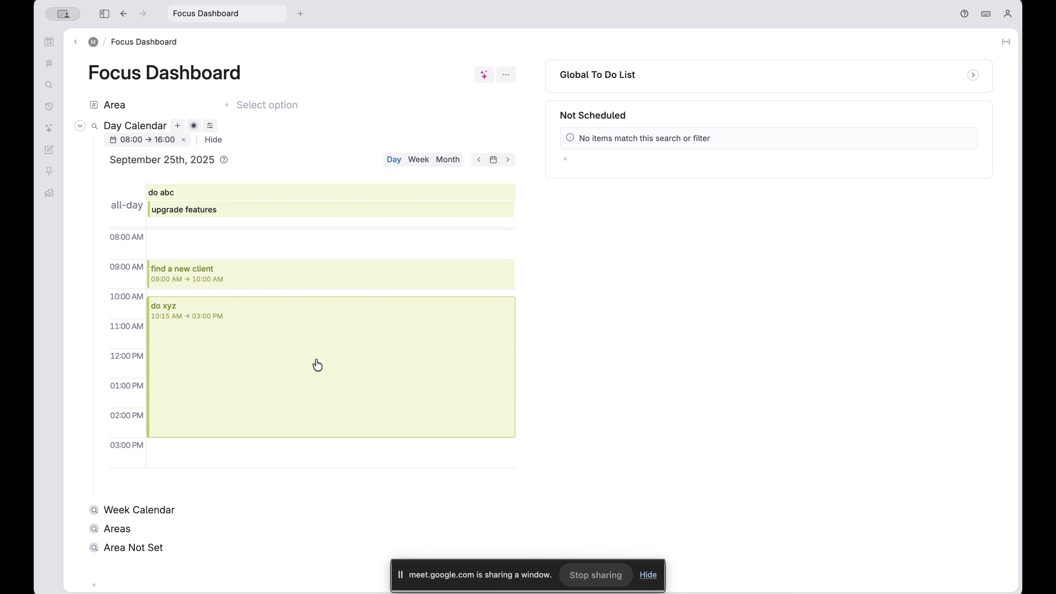
Expand the Areas list below the calendars and open the Product area's page
scroll(100, 489, "down", 1)
left_click(80, 508)
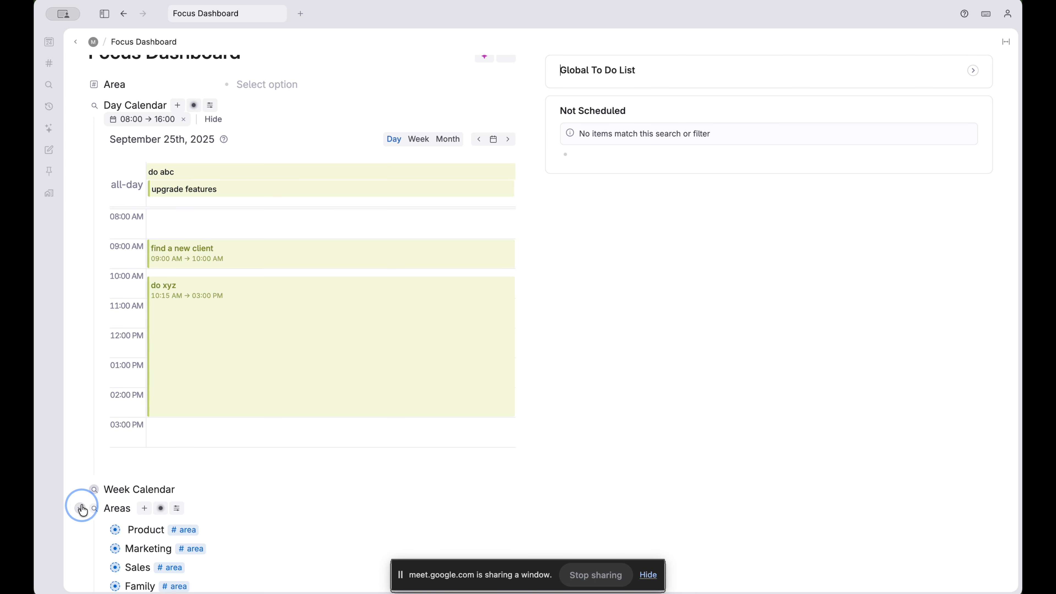
scroll(228, 465, "down", 5)
left_click(116, 388)
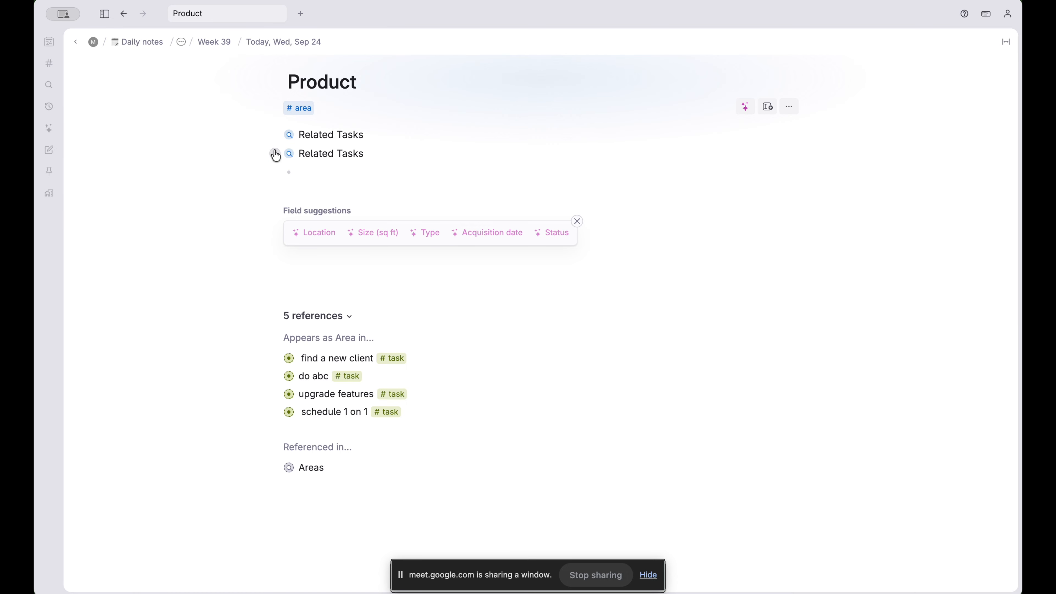
Examine Product's Related Tasks calendar and list, and check the query conditions behind the Related Tasks list
left_click(275, 153)
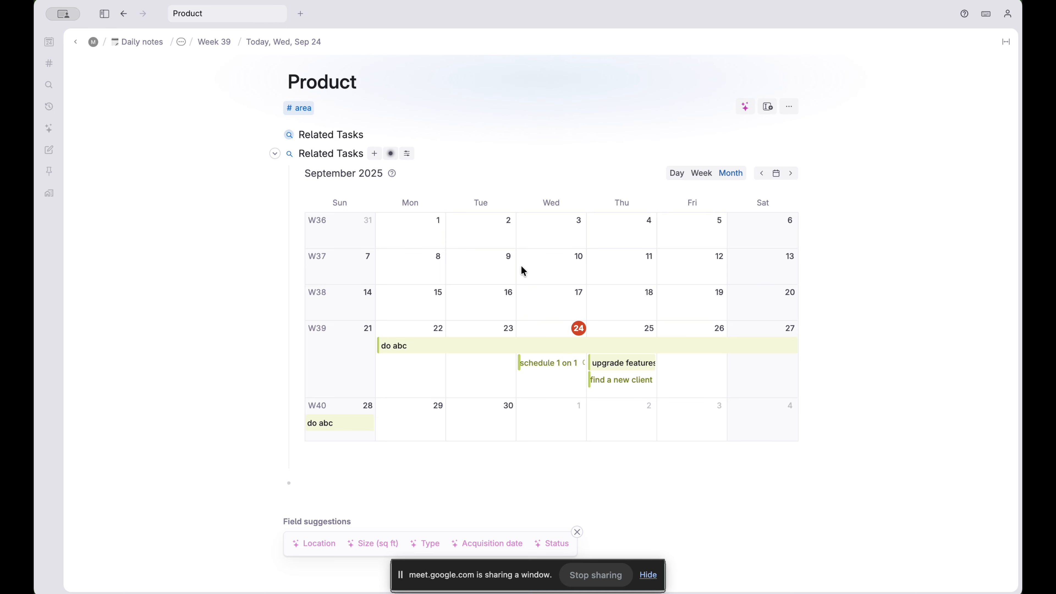
left_click(275, 153)
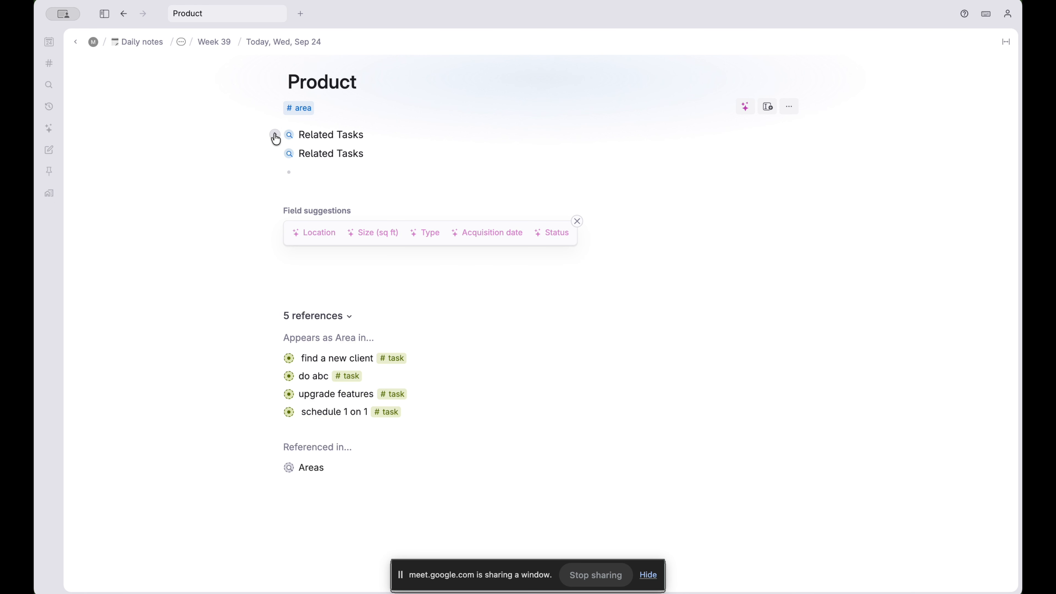
left_click(275, 135)
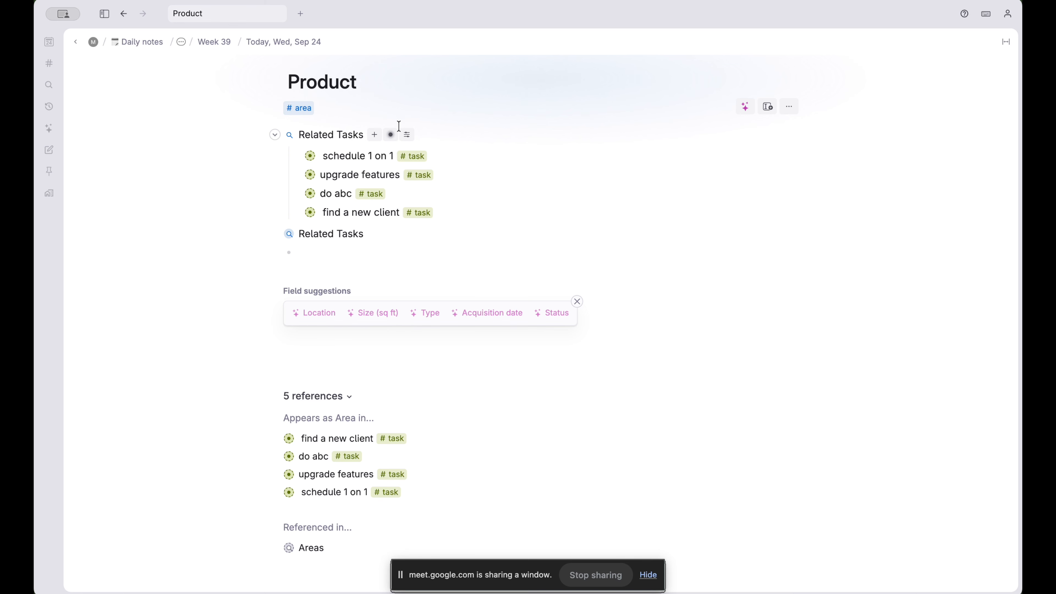
mouse_move(390, 135)
left_click(435, 230)
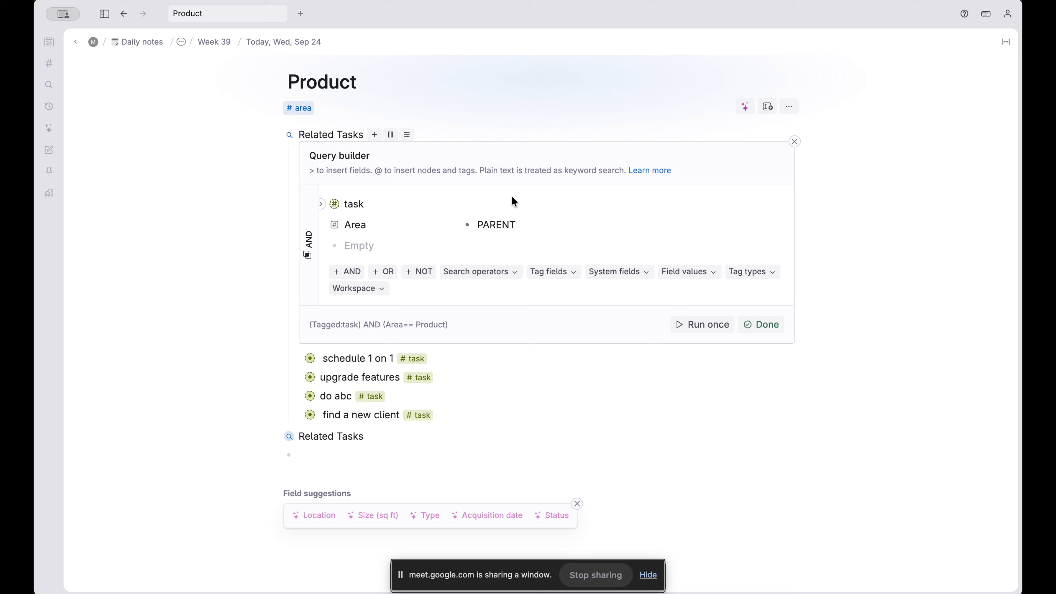
left_click(762, 327)
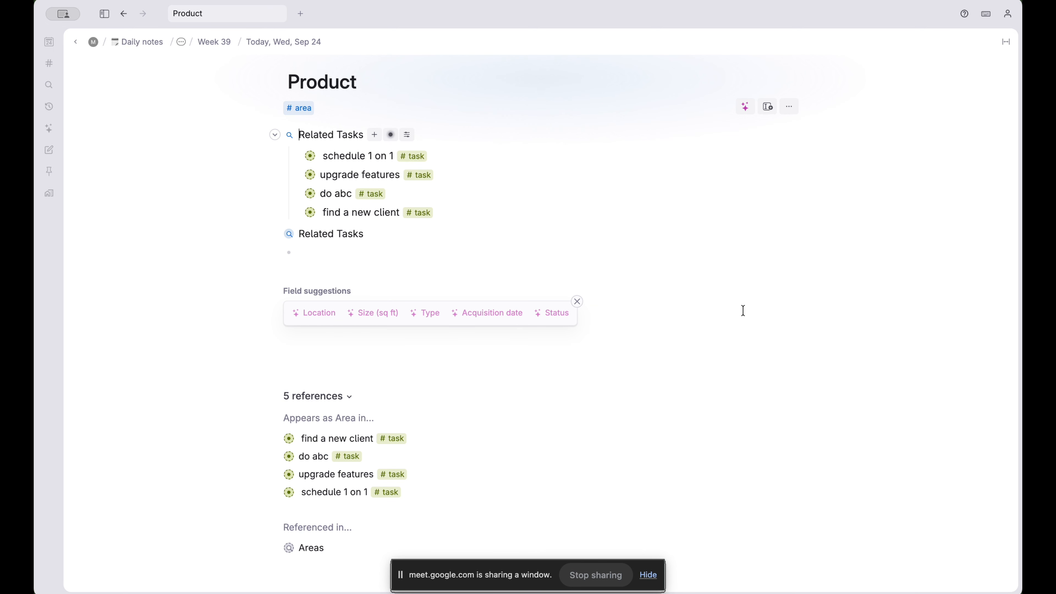
Add a search node below Product's Related Tasks with the task supertag and DONE conditions, and run it
left_click(348, 250)
type("?")
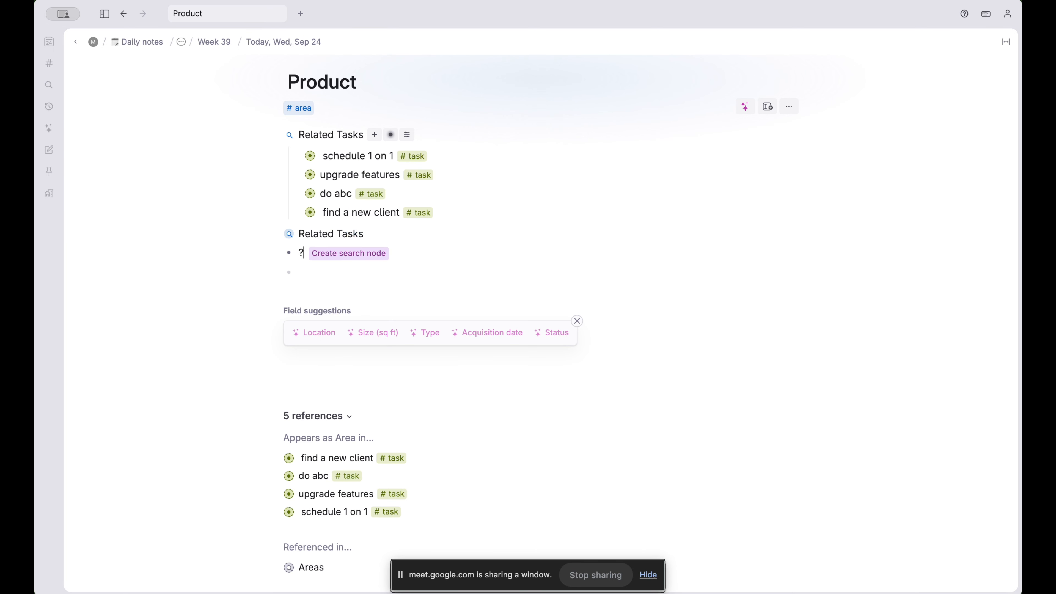
key("Return")
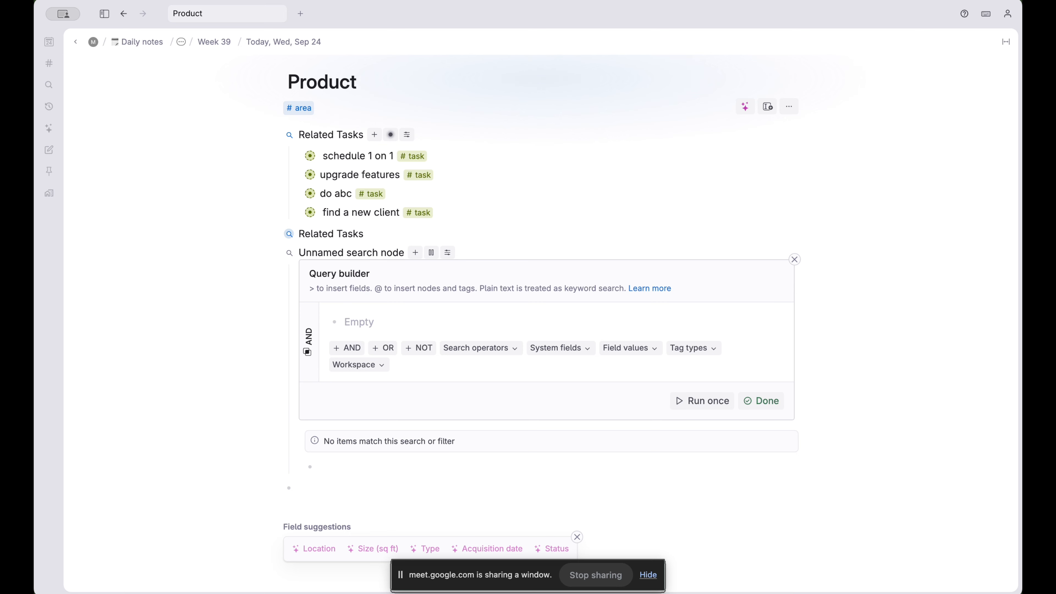
type("#")
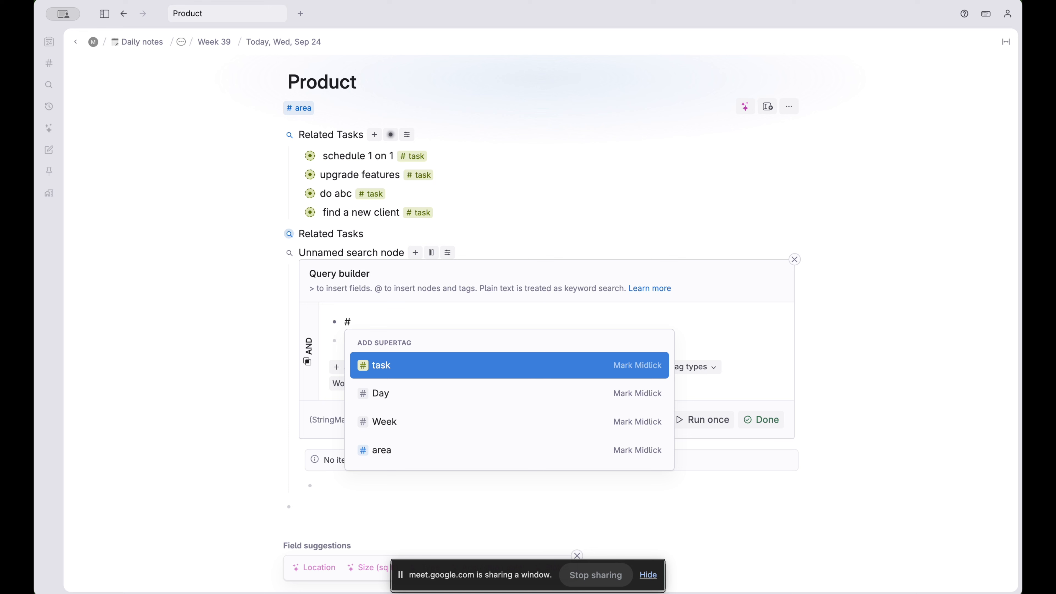
key("Return")
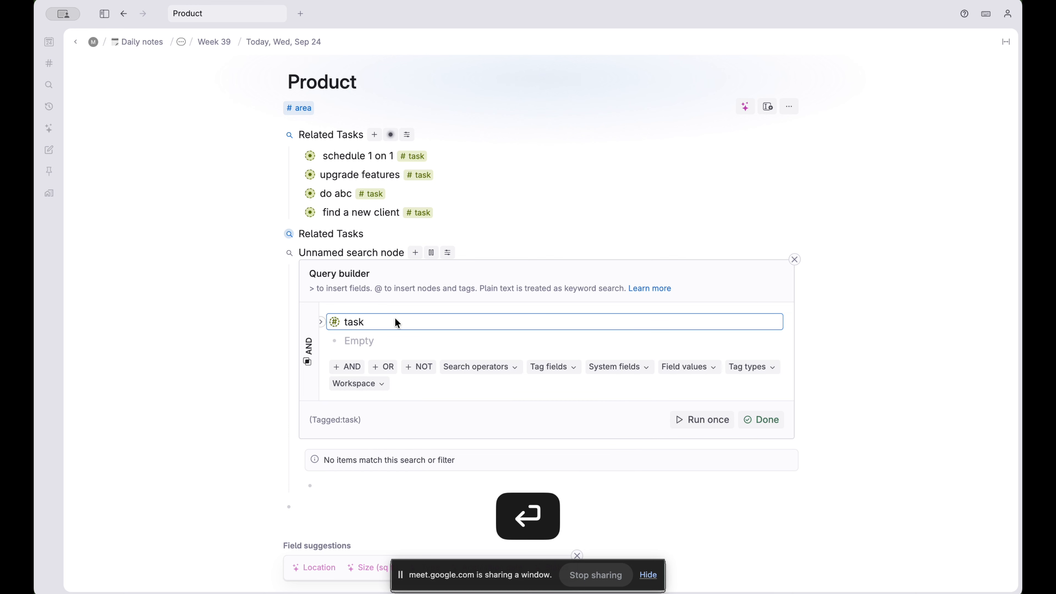
left_click(366, 331)
left_click(373, 344)
type("DONE")
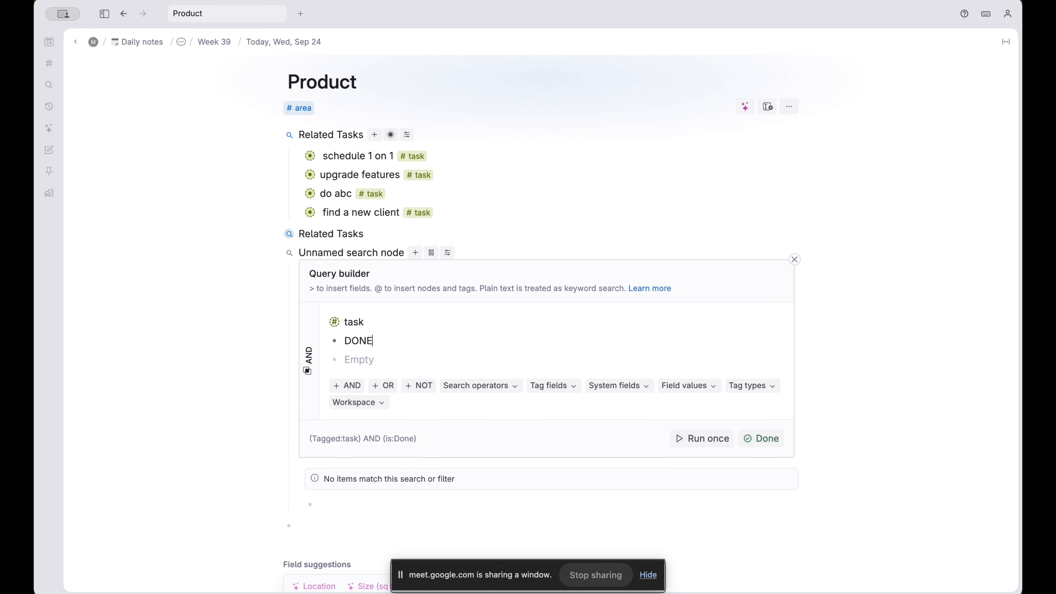
left_click(692, 438)
Mark the "do abc" task as done in Related Tasks and run the new search again
left_click(336, 193)
key("super+Return")
key("super+Return")
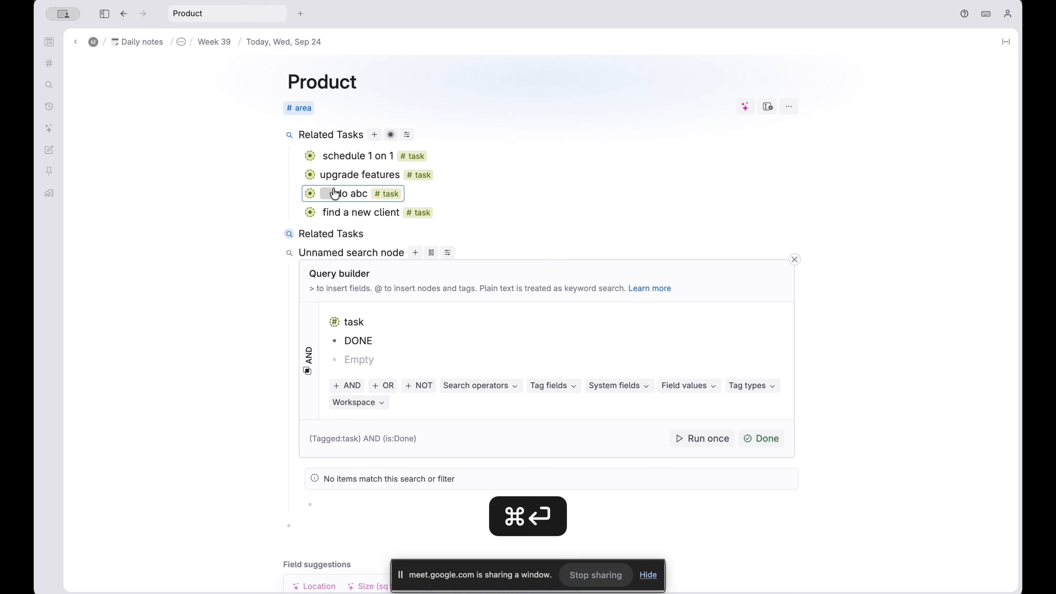
left_click(691, 441)
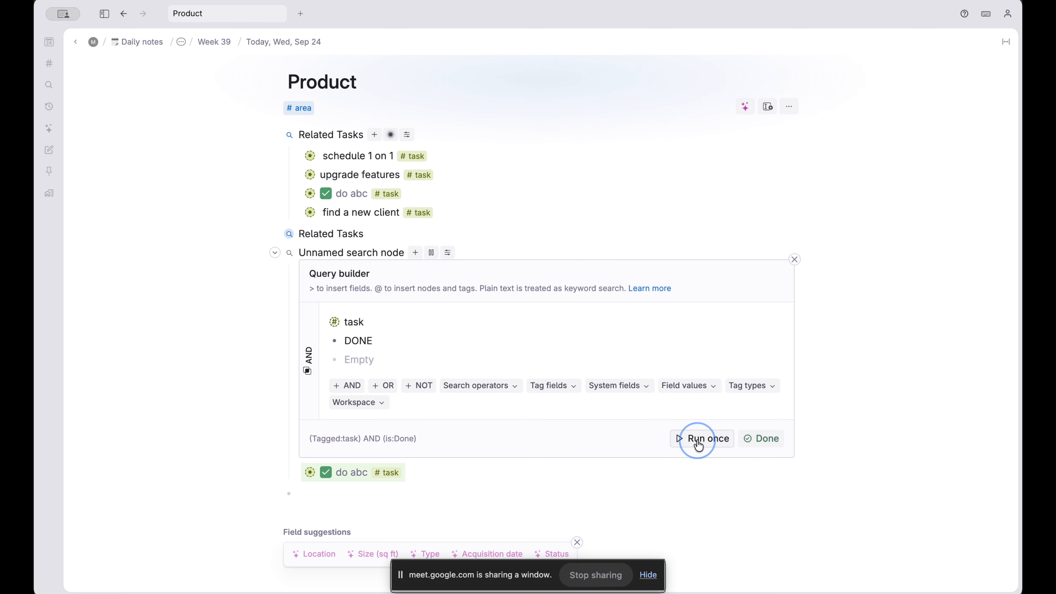
Add an Area equals PARENT condition to the unnamed search node's query and run it
left_click(369, 366)
type(">")
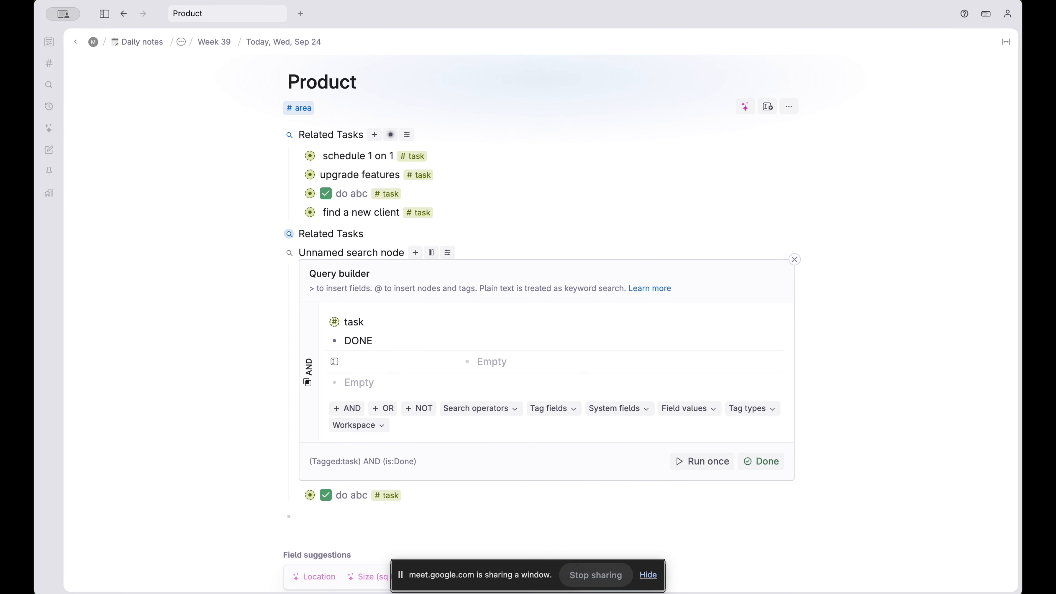
type("Area")
key("Return")
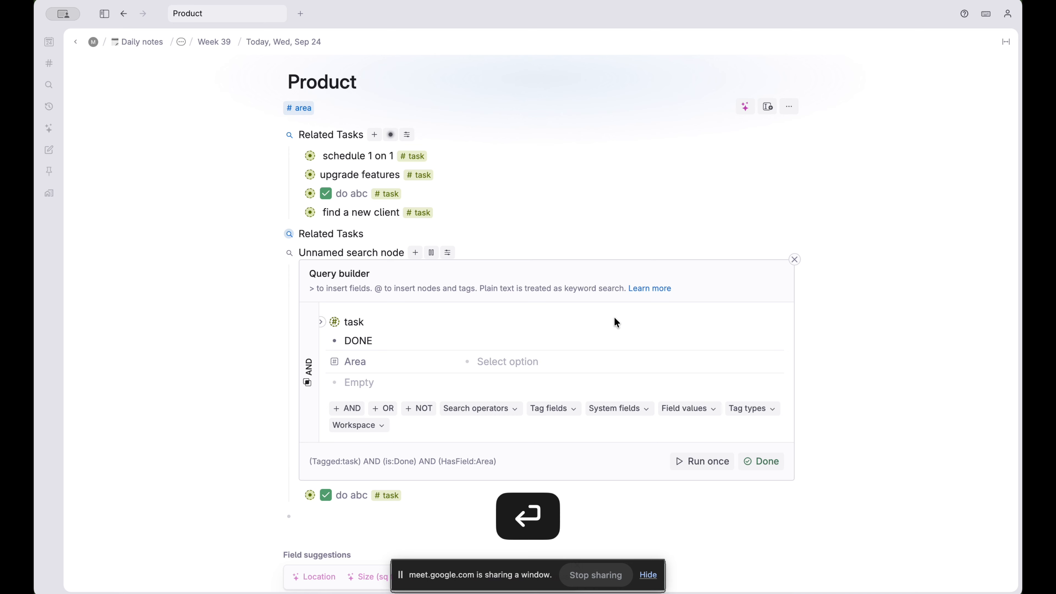
type("PARENT")
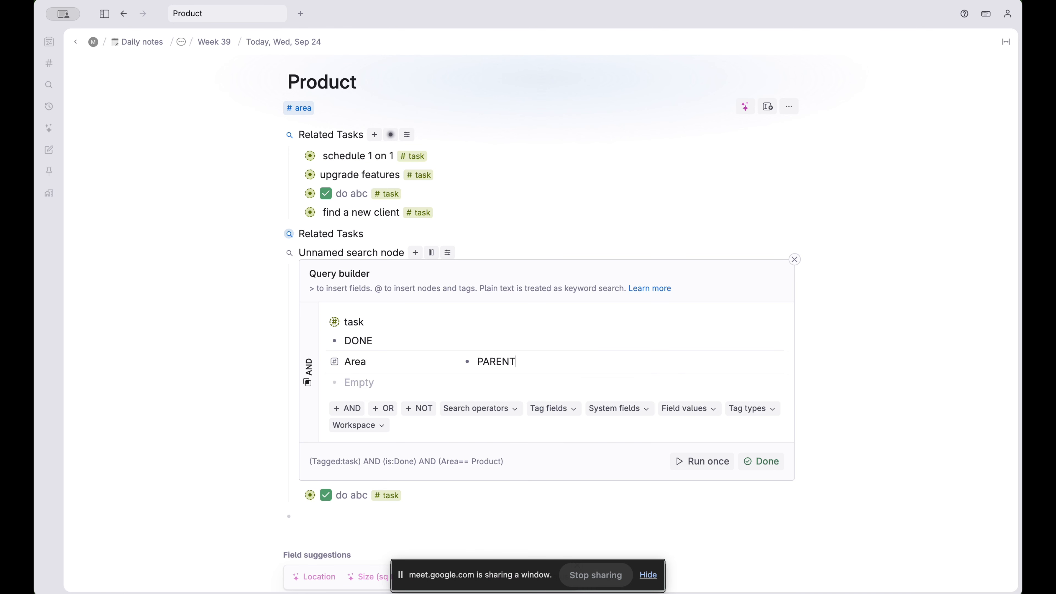
left_click(691, 462)
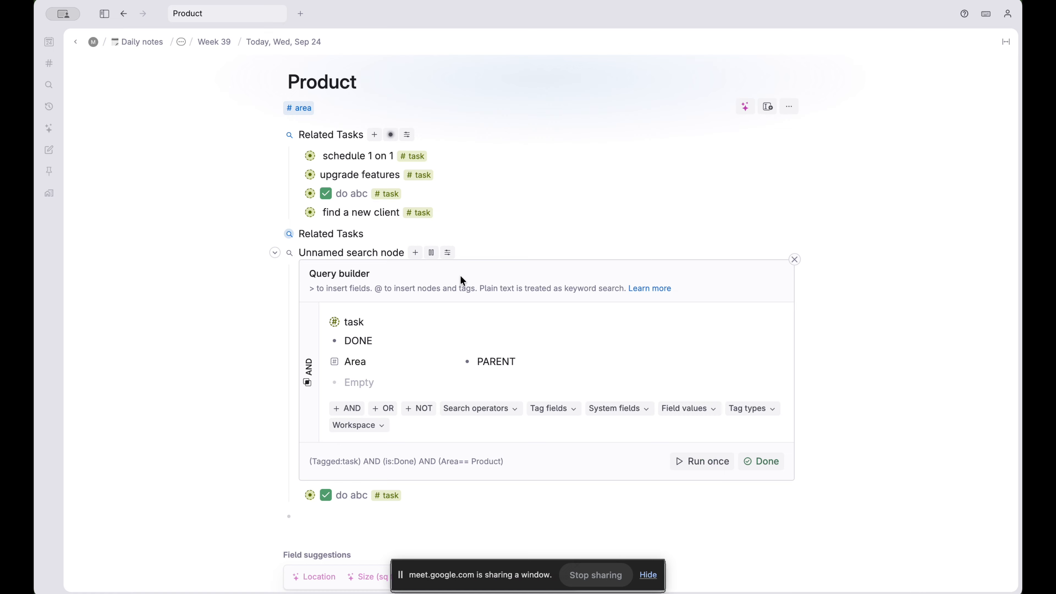
Rename the new search node as "Completed Tasks" and add it to the area supertag's template content
triple_click(360, 252)
type("Complet")
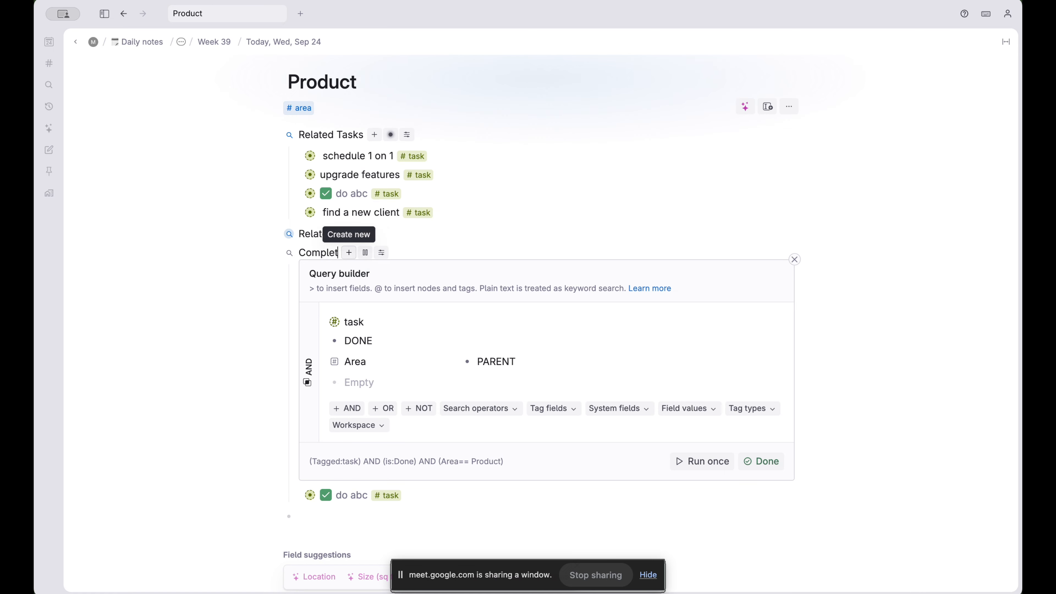
type("ed Tasks")
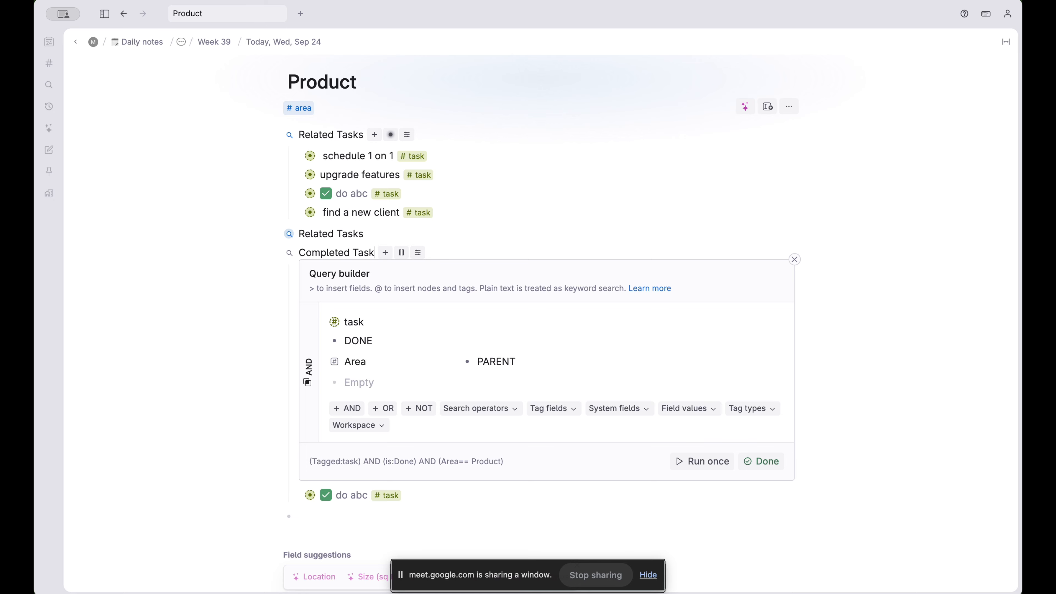
key("super+k")
type("add")
key("Down")
key("Down")
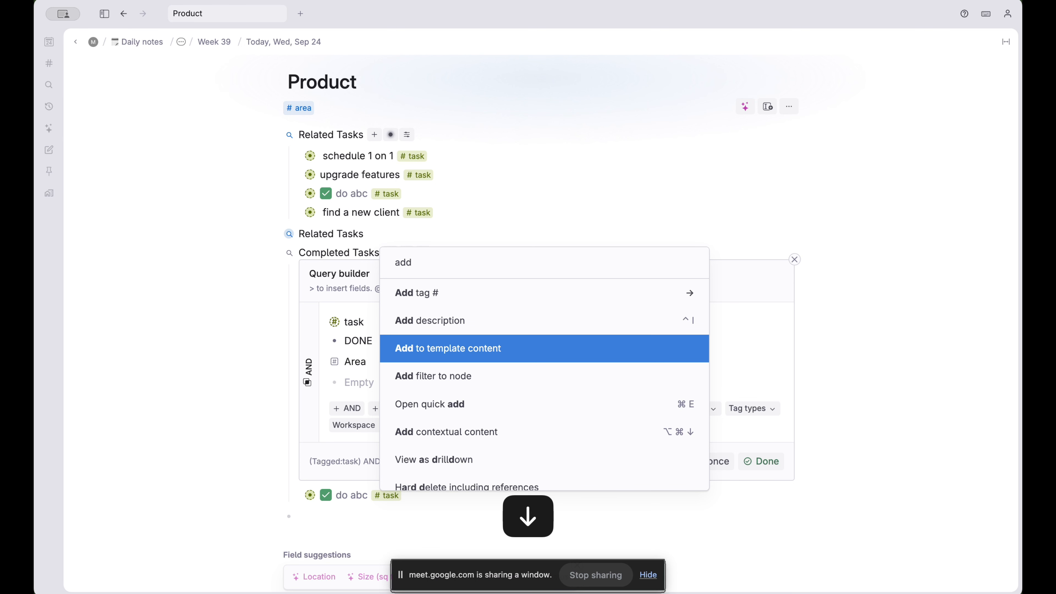
key("Return")
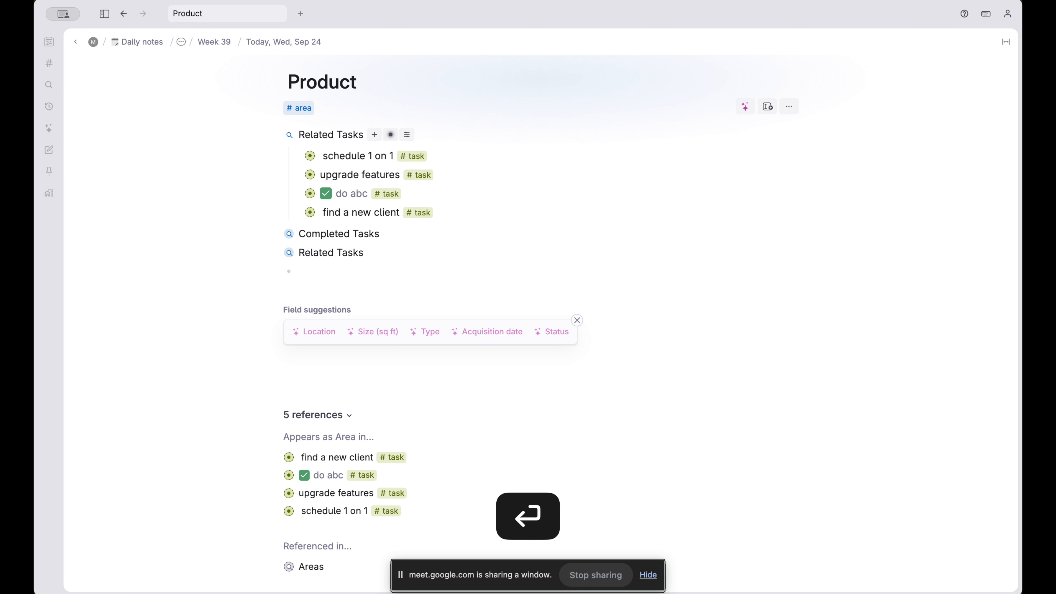
Open the area supertag's page, expand Sales' Completed Tasks, and mark its "team meeting" task as done
left_click(302, 110)
scroll(175, 289, "down", 1)
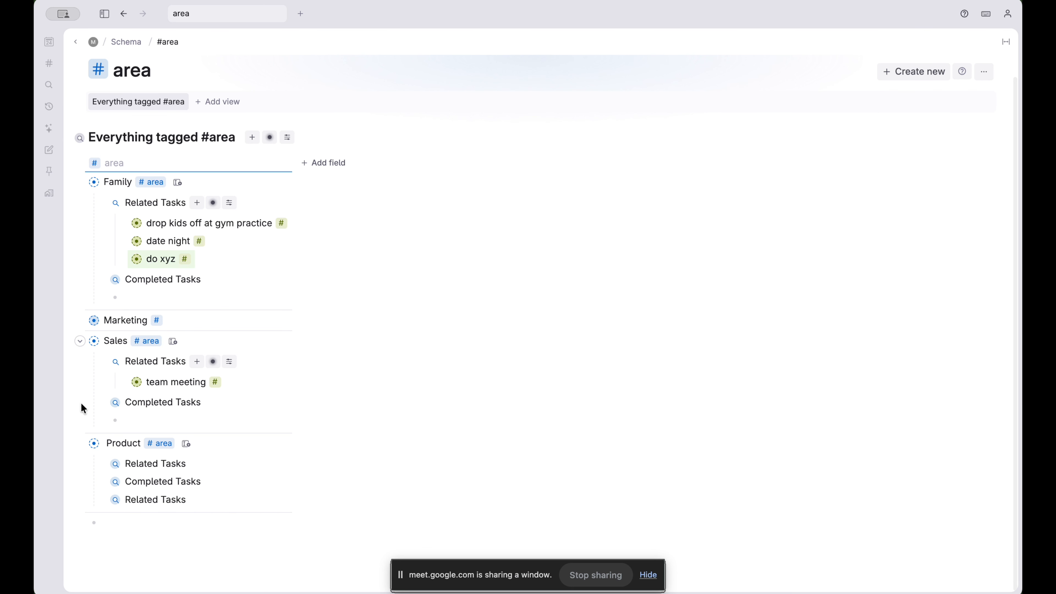
left_click(100, 403)
left_click(172, 381)
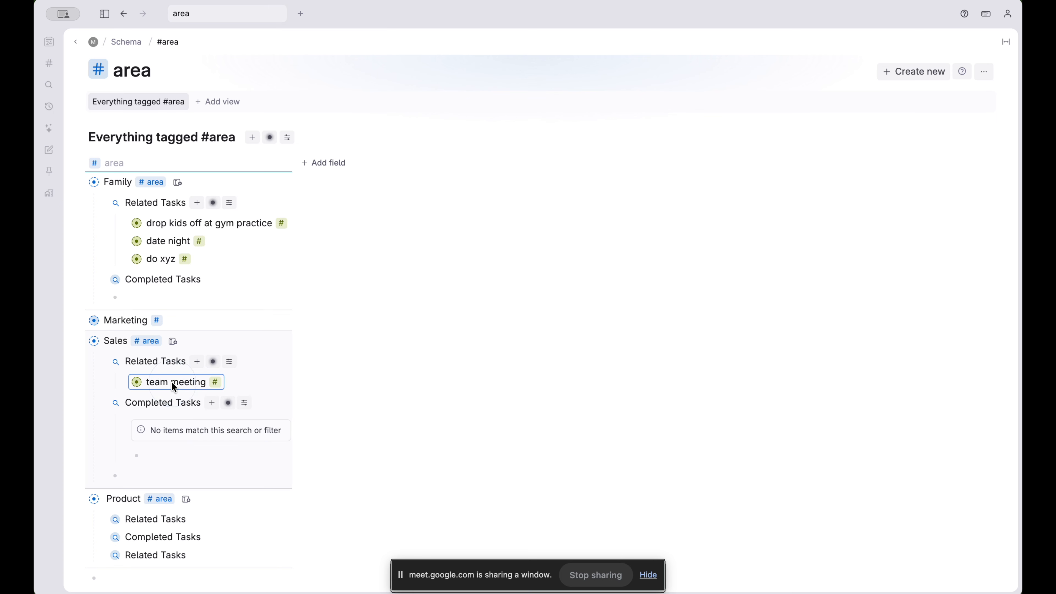
key("super+Return")
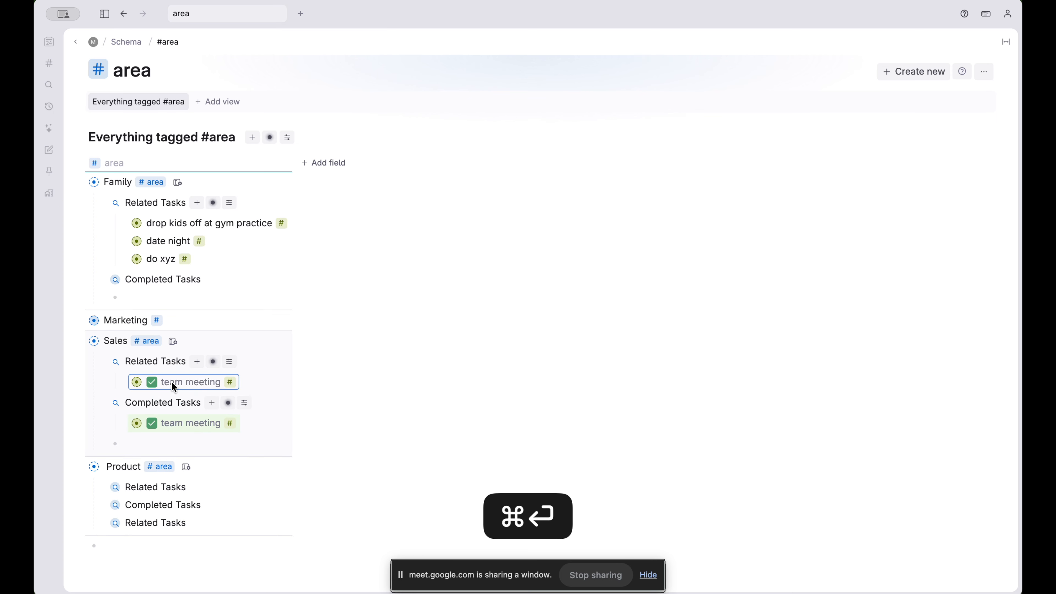
Add a NOT DONE condition to the query of Sales' Related Tasks search and run it once
left_click(213, 361)
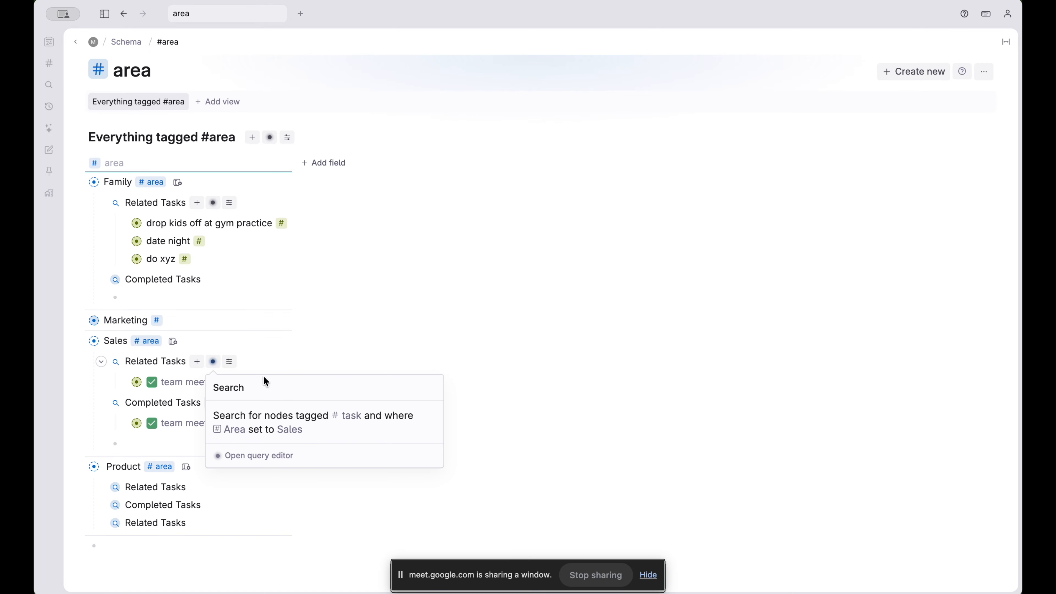
left_click(264, 455)
scroll(263, 450, "down", 2)
left_click(188, 403)
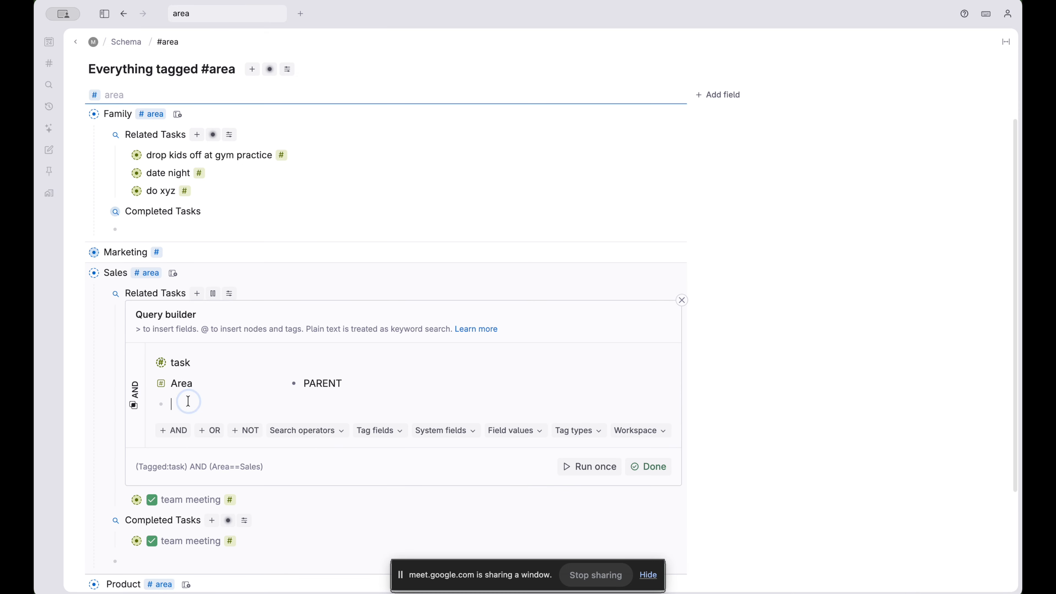
type("DO")
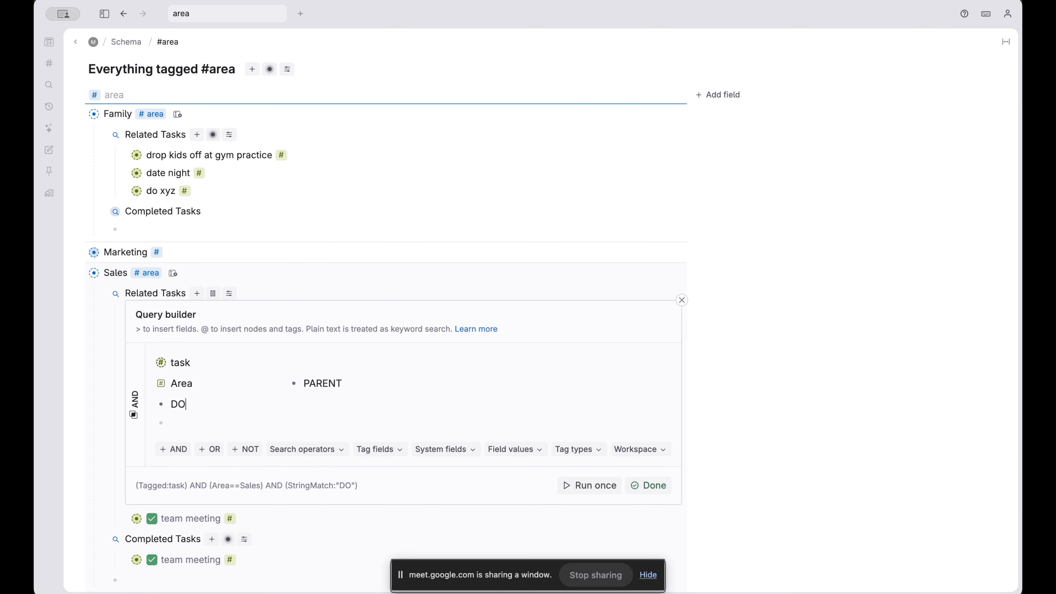
key("BackSpace")
key("BackSpace")
type("NOT DONE")
scroll(386, 333, "down", 2)
left_click(590, 435)
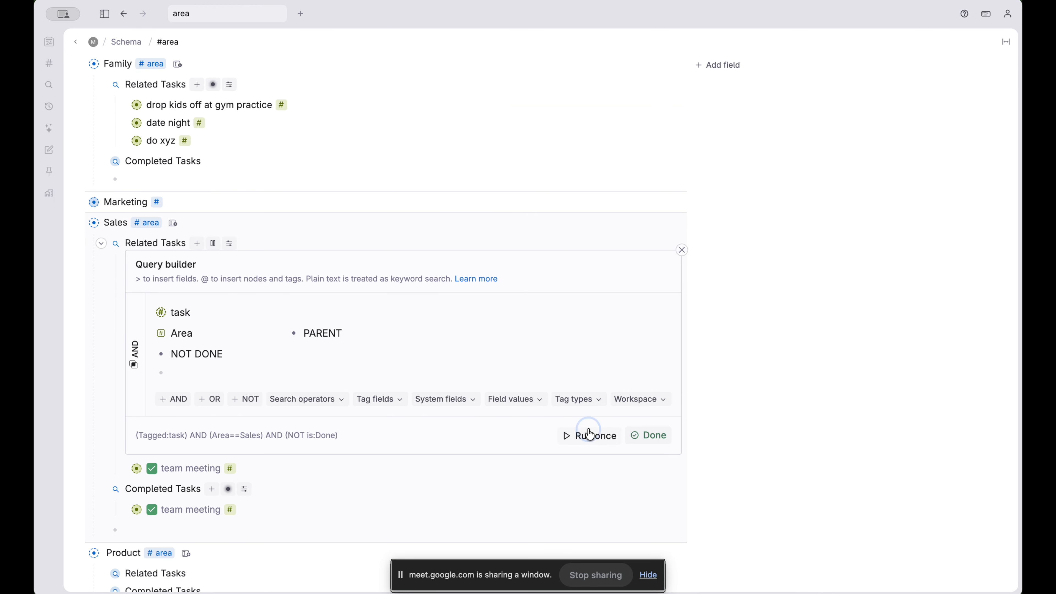
Run the "Update search node on tag" command on Sales' Related Tasks search
left_click(168, 242)
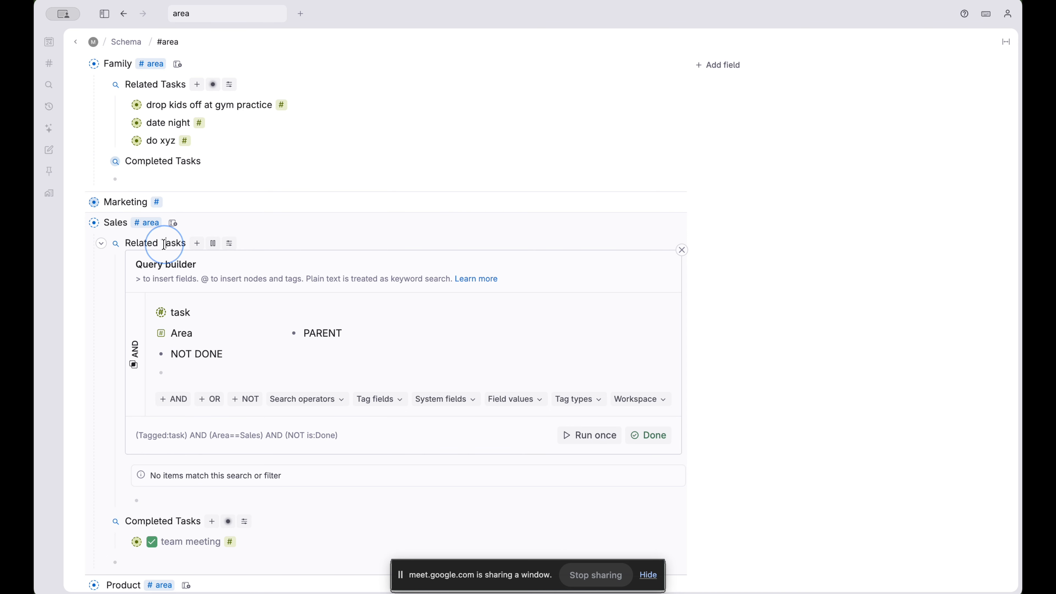
key("super+k")
type("upd")
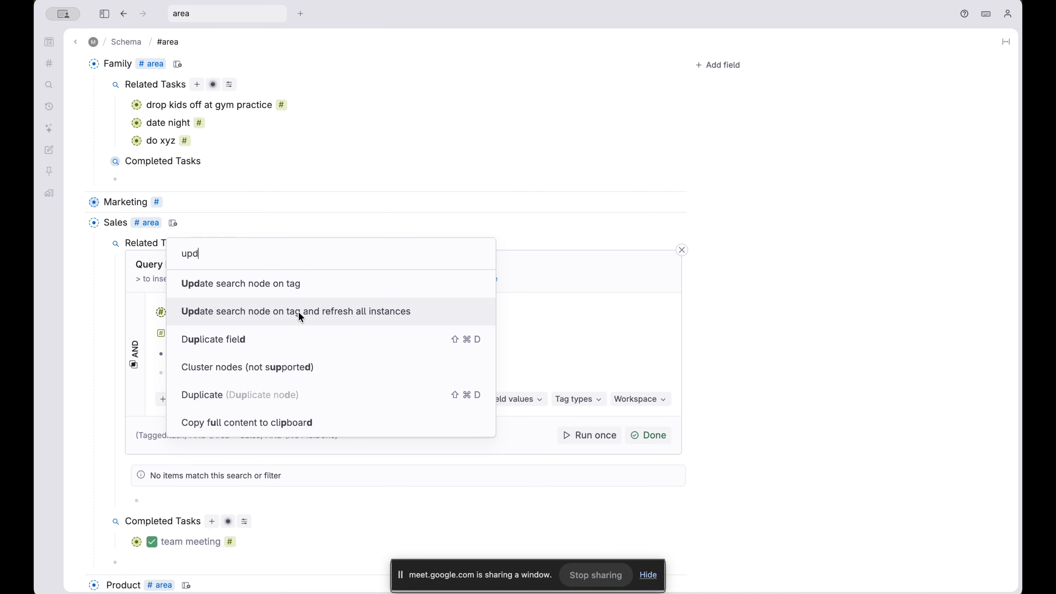
key("super+equal")
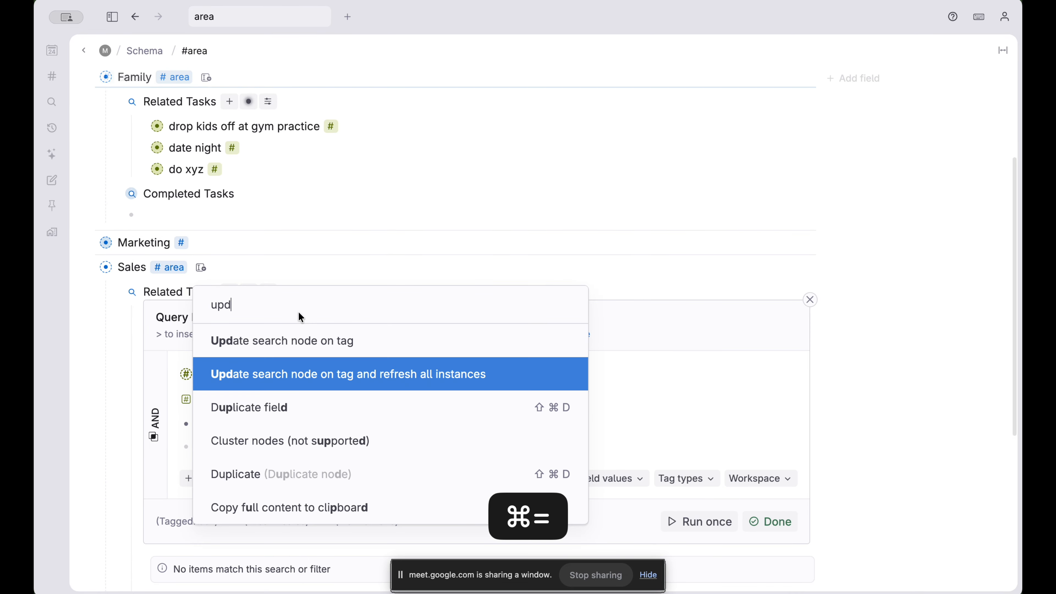
key("super+minus")
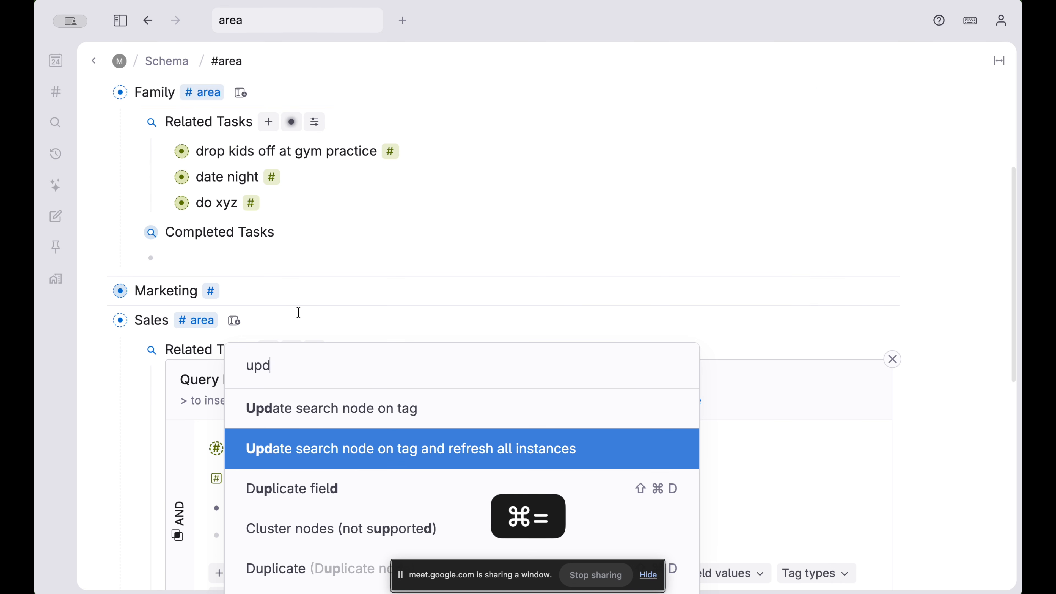
key("super+minus")
key("super+equal")
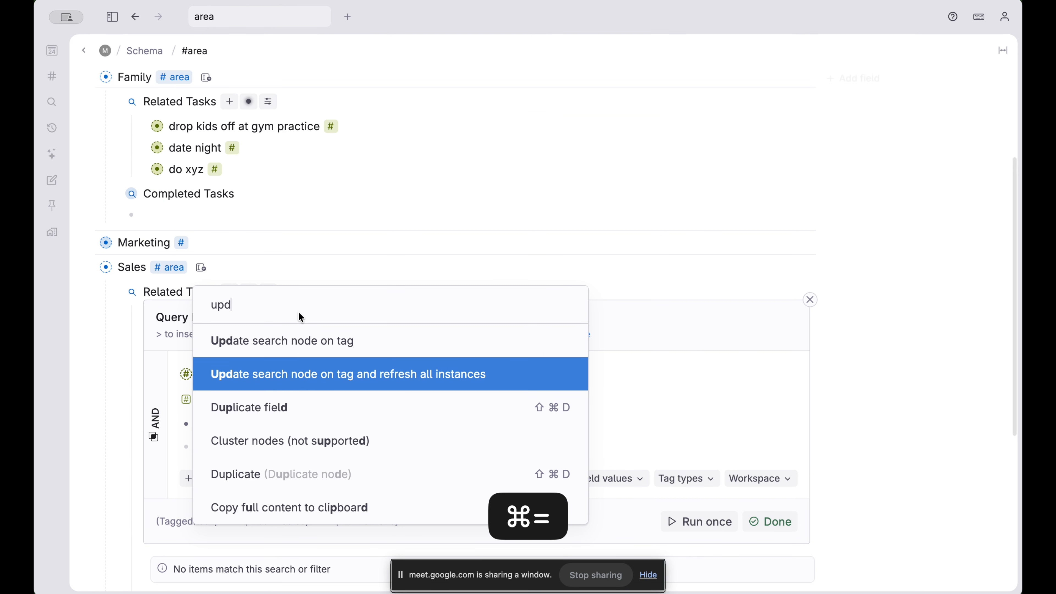
key("super+minus")
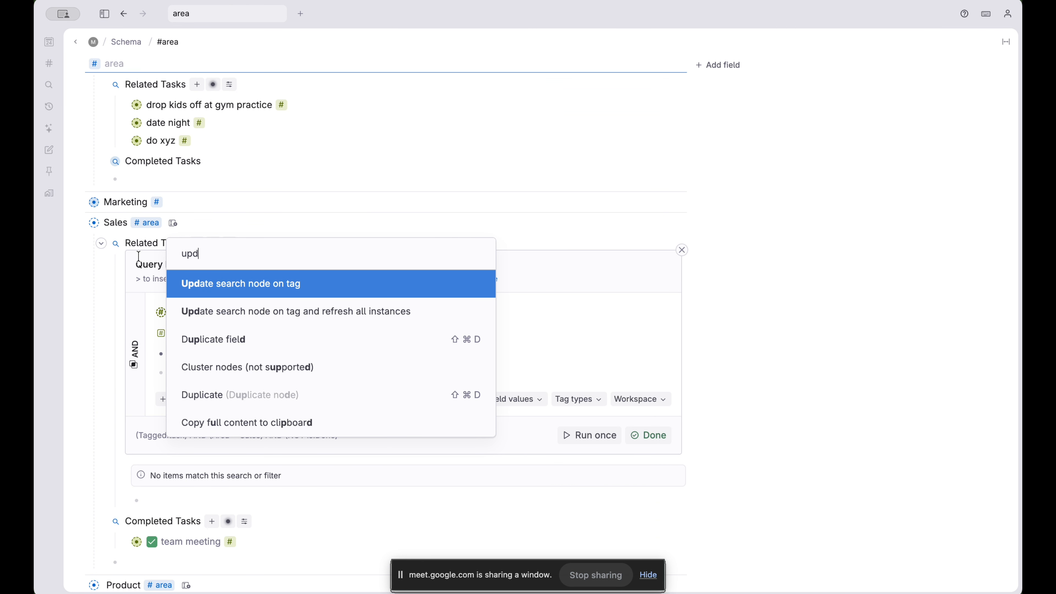
key("Return")
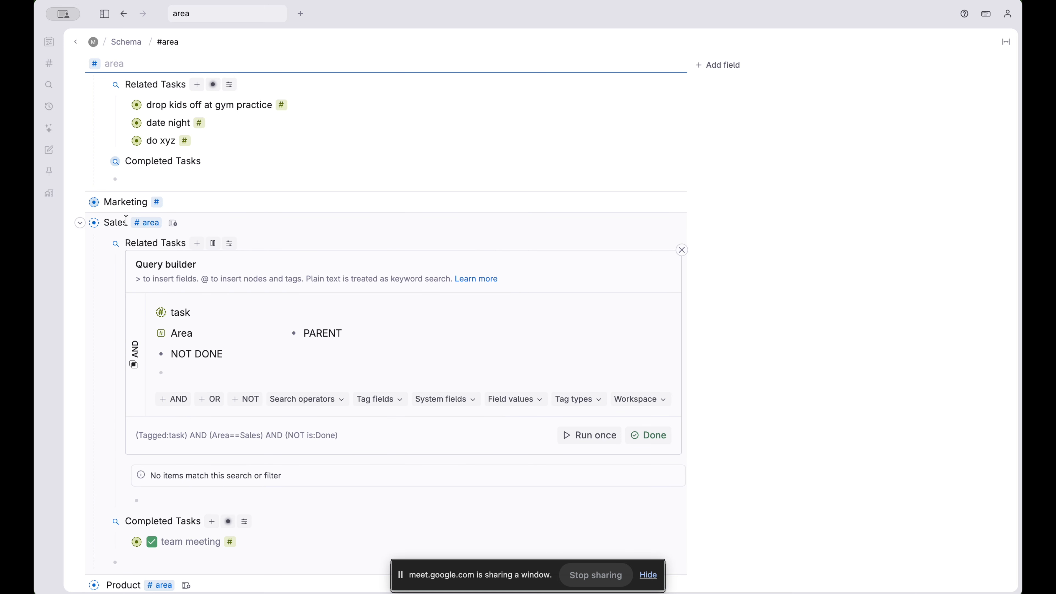
Mark the "do xyz" task as done in Family's Related Tasks
scroll(148, 228, "up", 3)
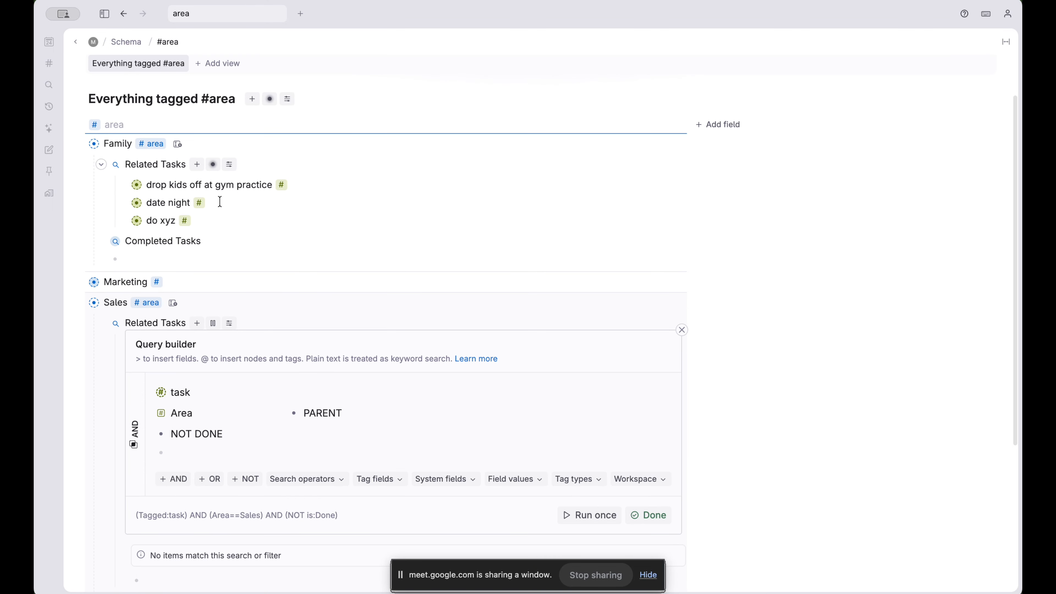
scroll(175, 197, "down", 1)
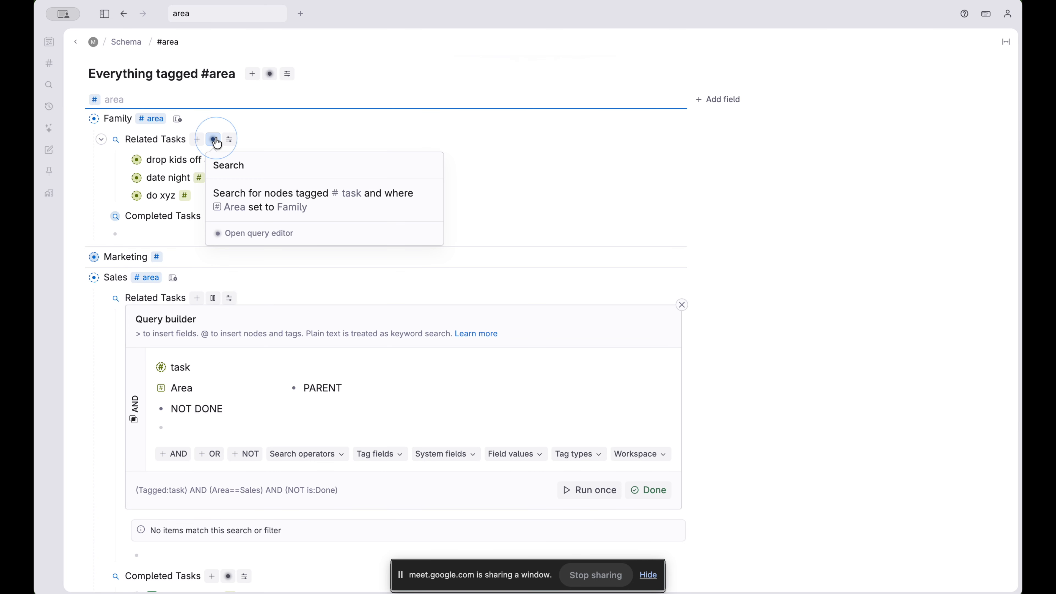
left_click(162, 194)
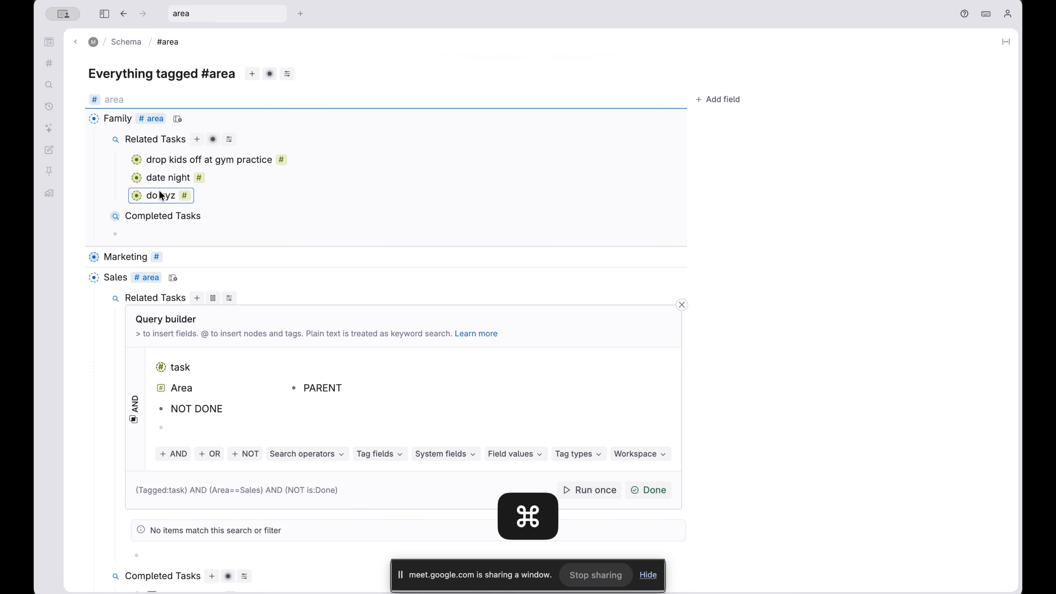
key("super+Return")
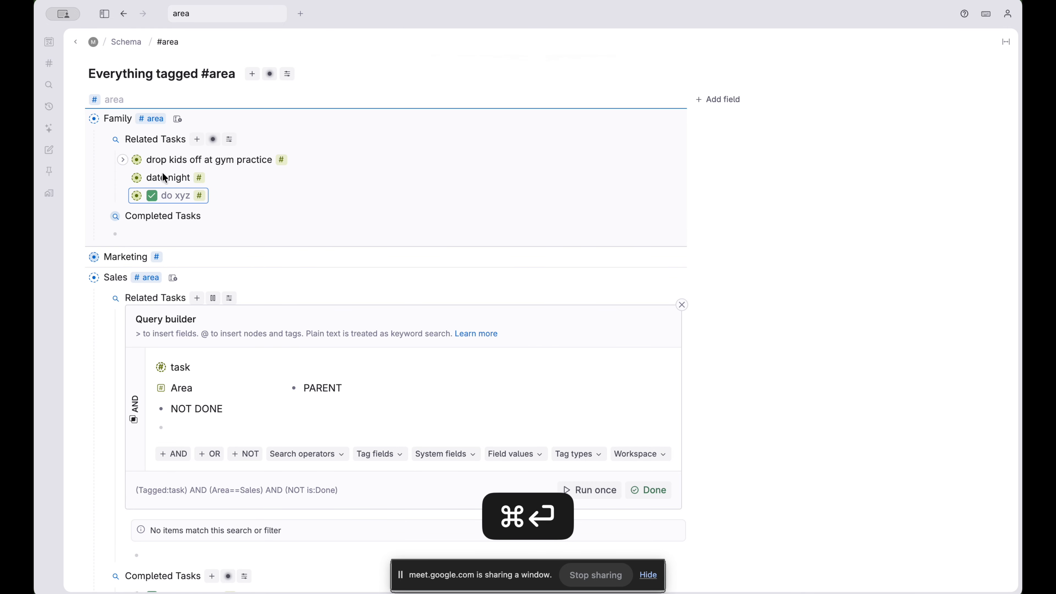
left_click(79, 258)
left_click(80, 258)
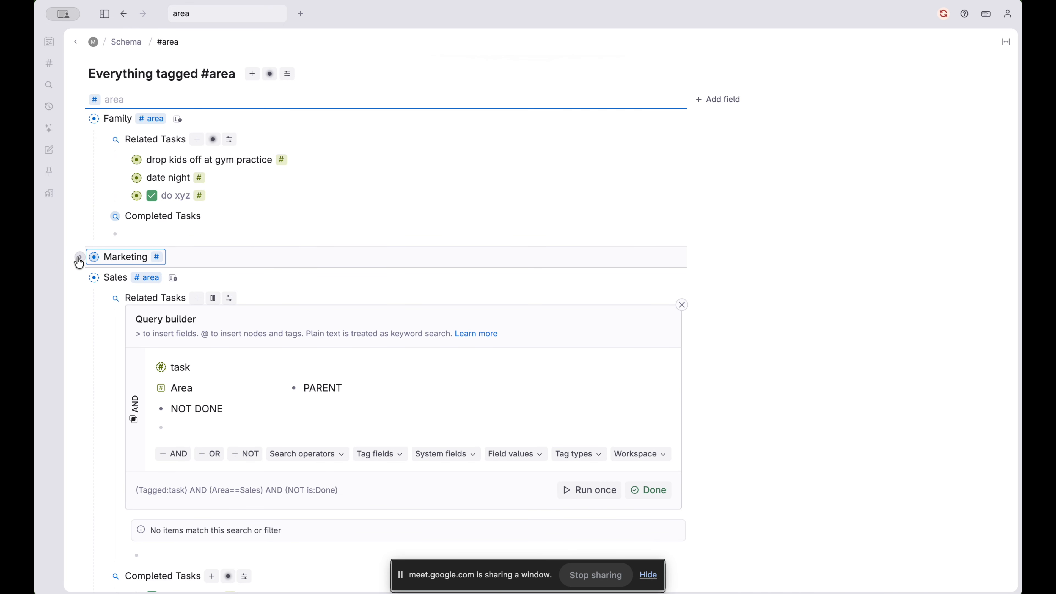
Update Sales' Related Tasks search on the tag with a refresh of all instances, and expand Family's Related Tasks and Completed Tasks
left_click(163, 298)
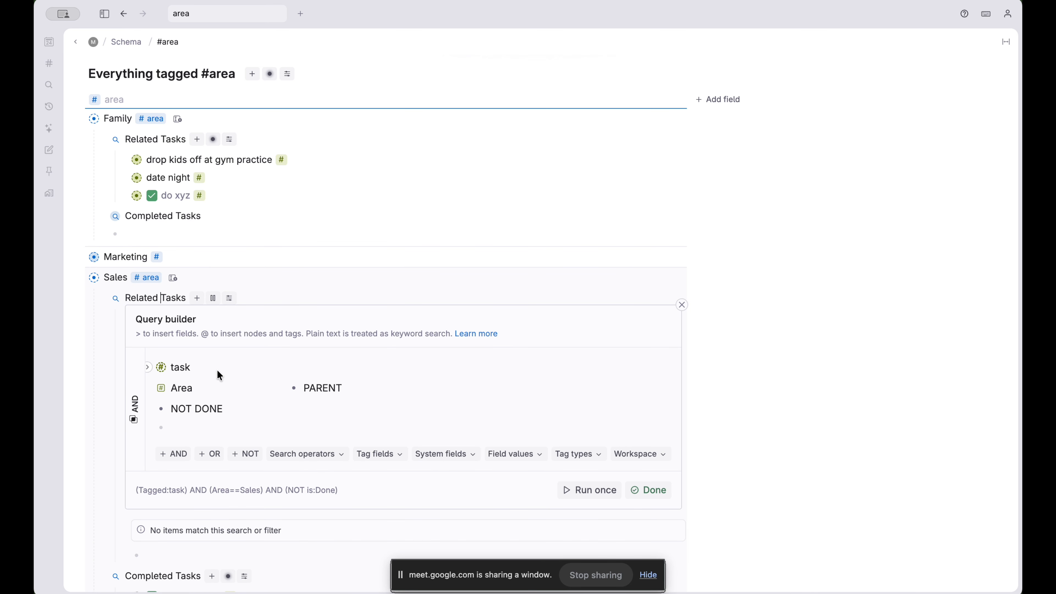
left_click(161, 295)
key("super+k")
type("up")
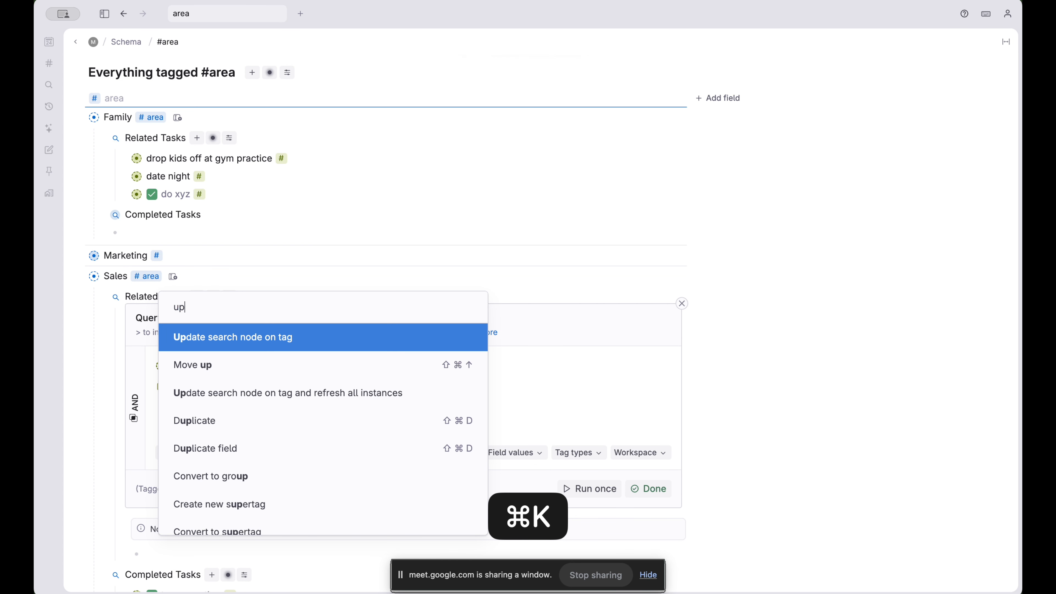
type("da")
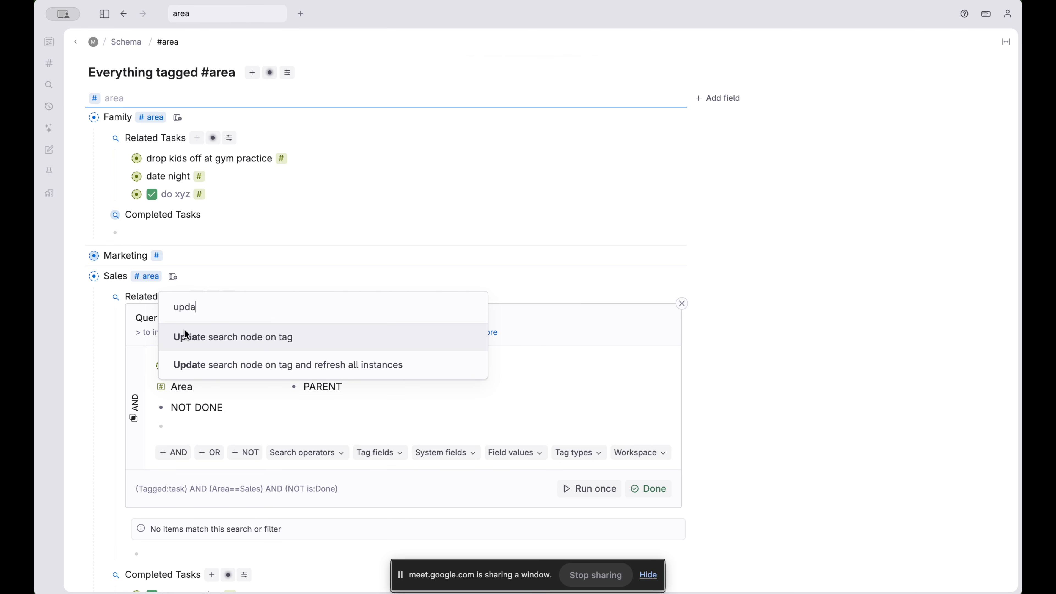
left_click(231, 368)
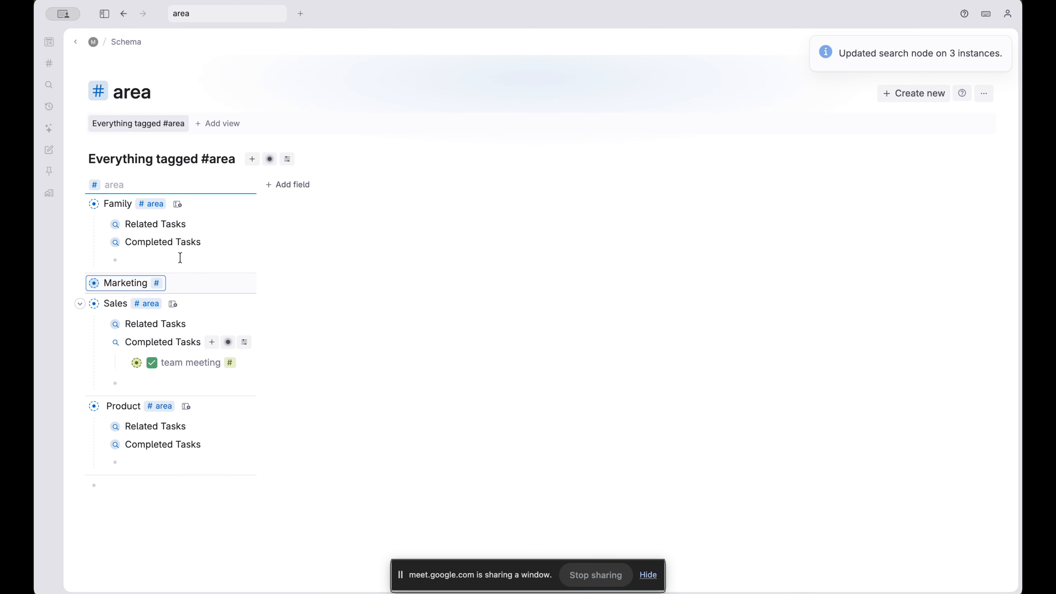
left_click(101, 225)
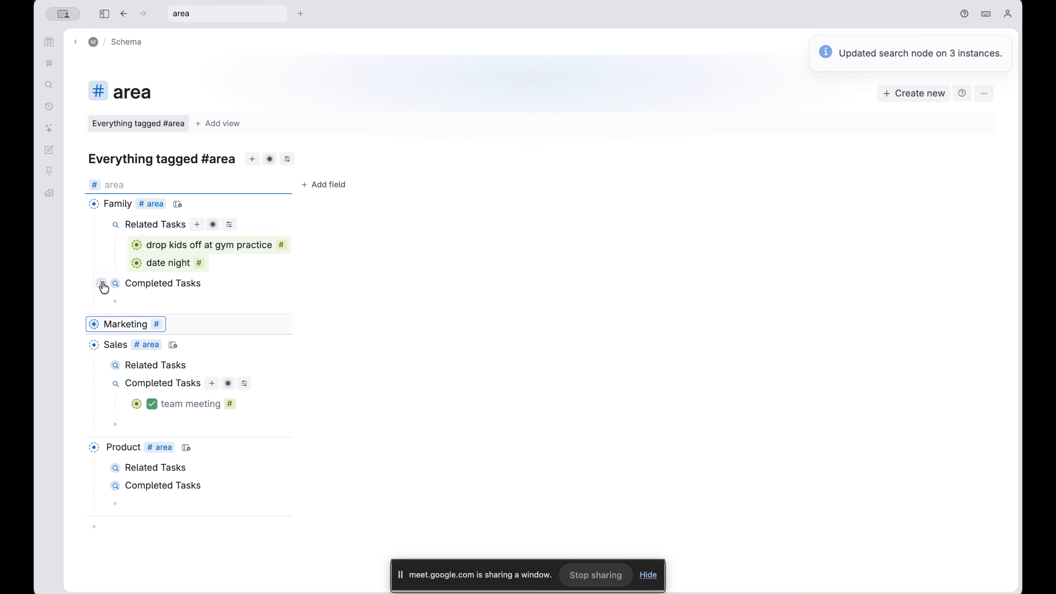
left_click(102, 284)
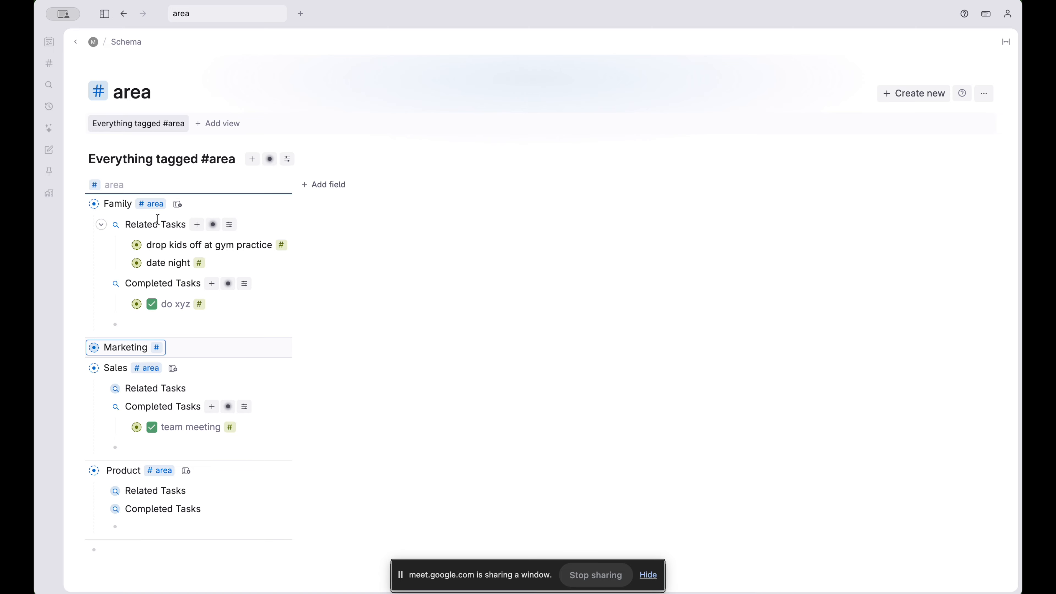
Open the area supertag's configuration in a side panel and examine the query of Related Tasks in its default content
left_click(156, 204, "alt+shift")
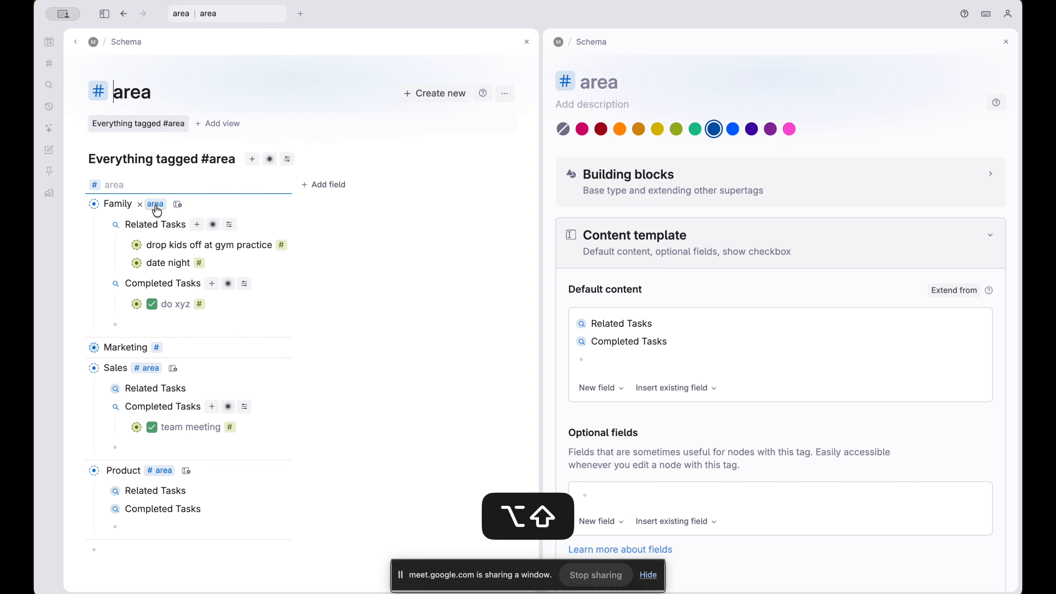
left_click(568, 324)
scroll(666, 271, "down", 3)
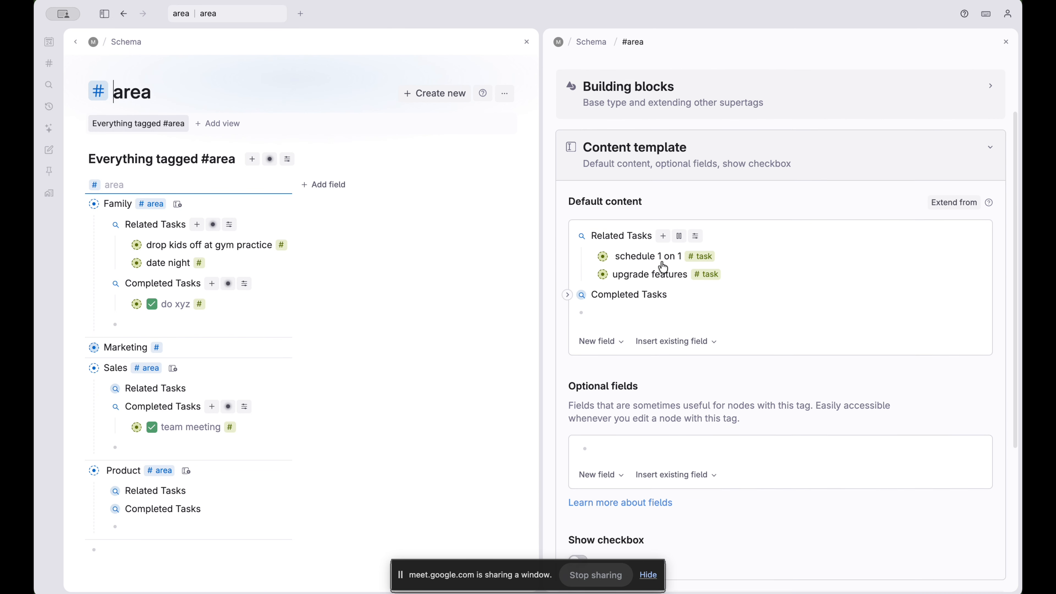
mouse_move(680, 203)
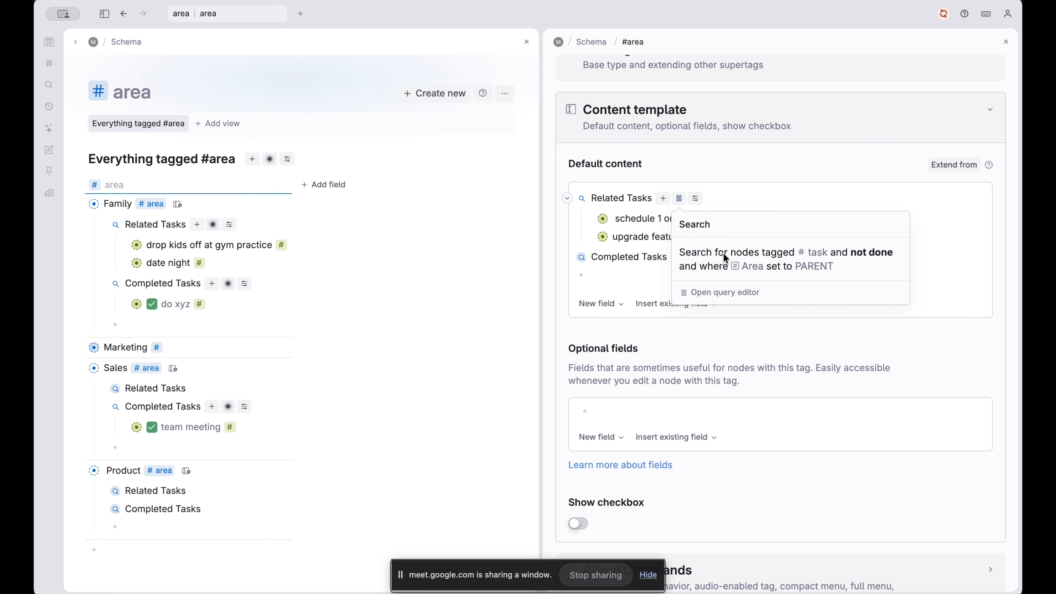
left_click(715, 294)
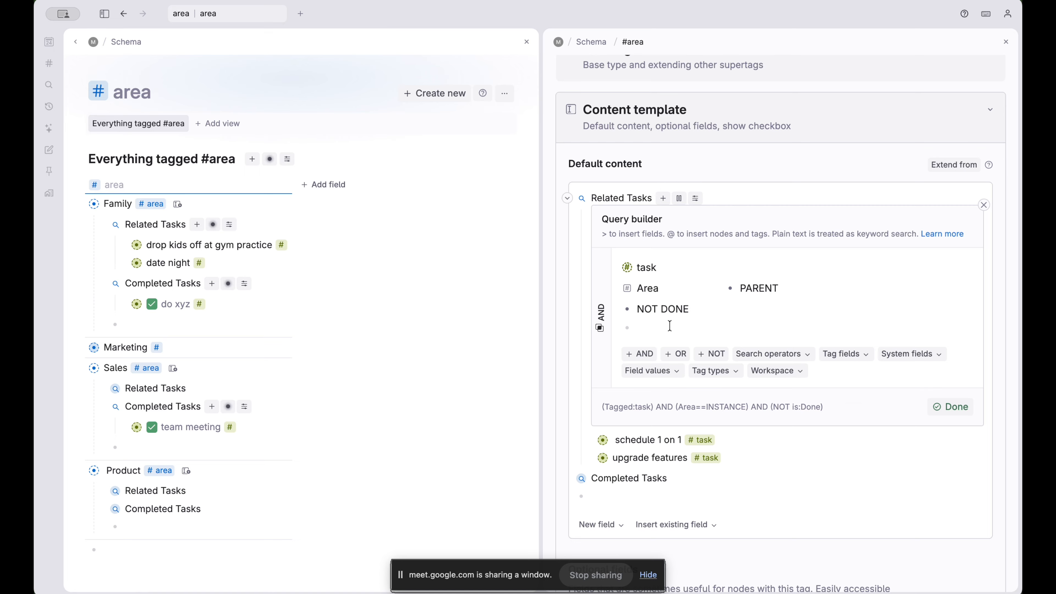
left_click(568, 199)
Change the DONE condition to NOT DONE in the query of Completed Tasks in the area template's default content
left_click(568, 216)
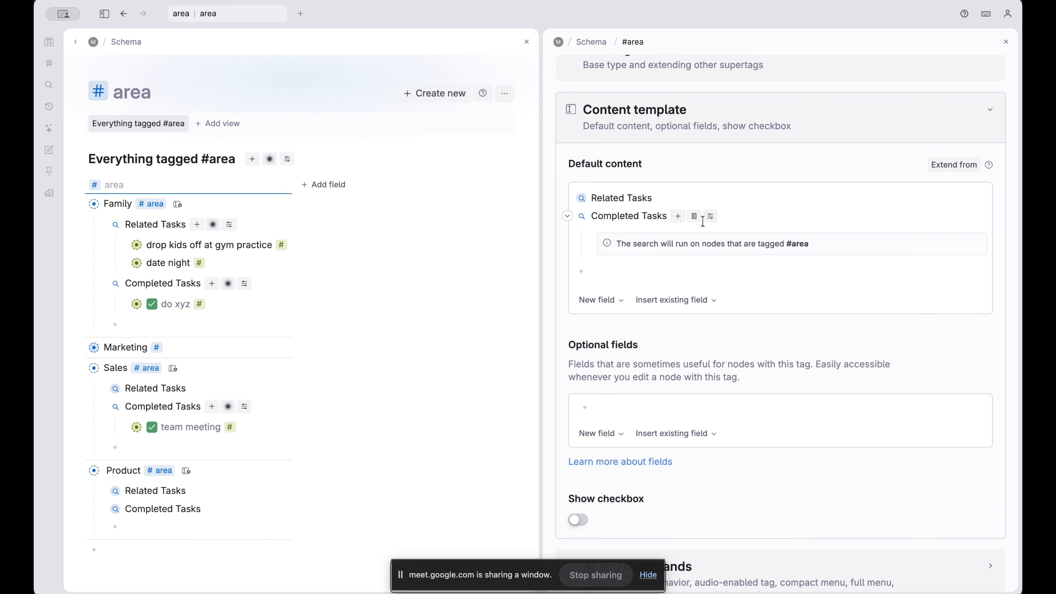
left_click(694, 217)
left_click(731, 306)
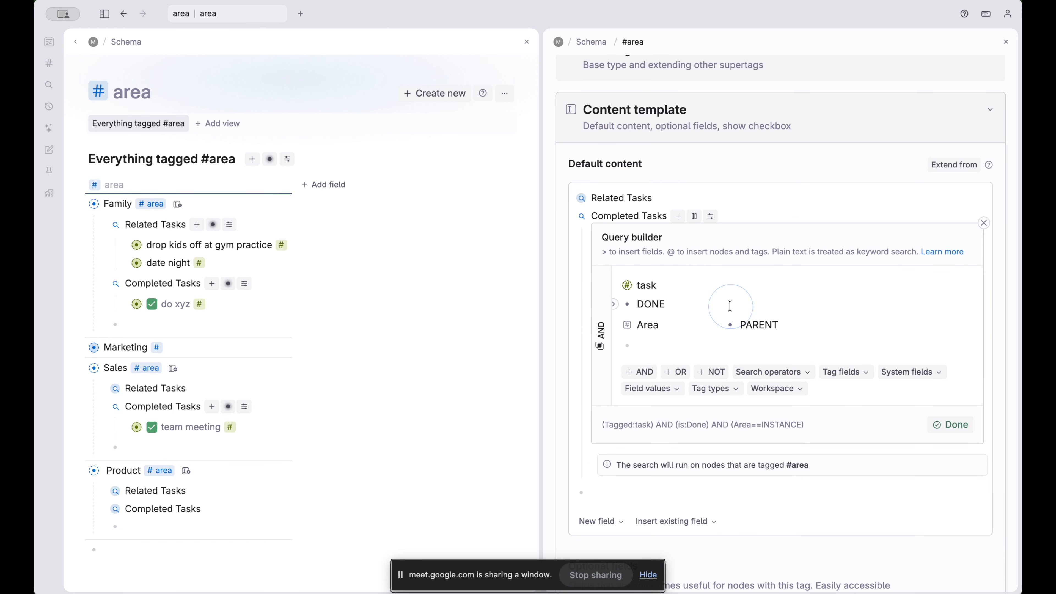
left_click(660, 348)
double_click(647, 303)
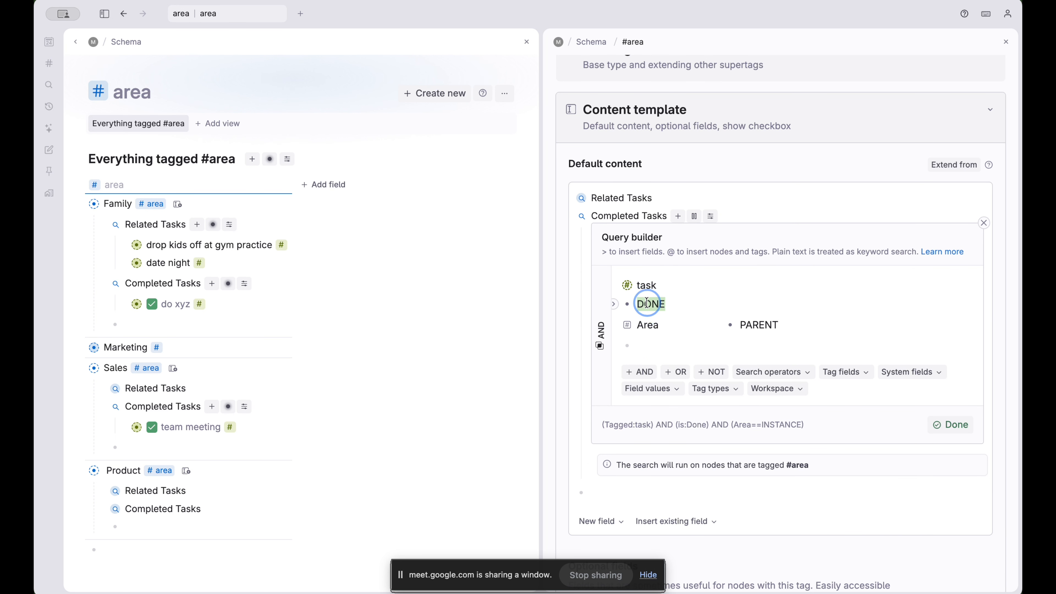
type("NOT ODNE")
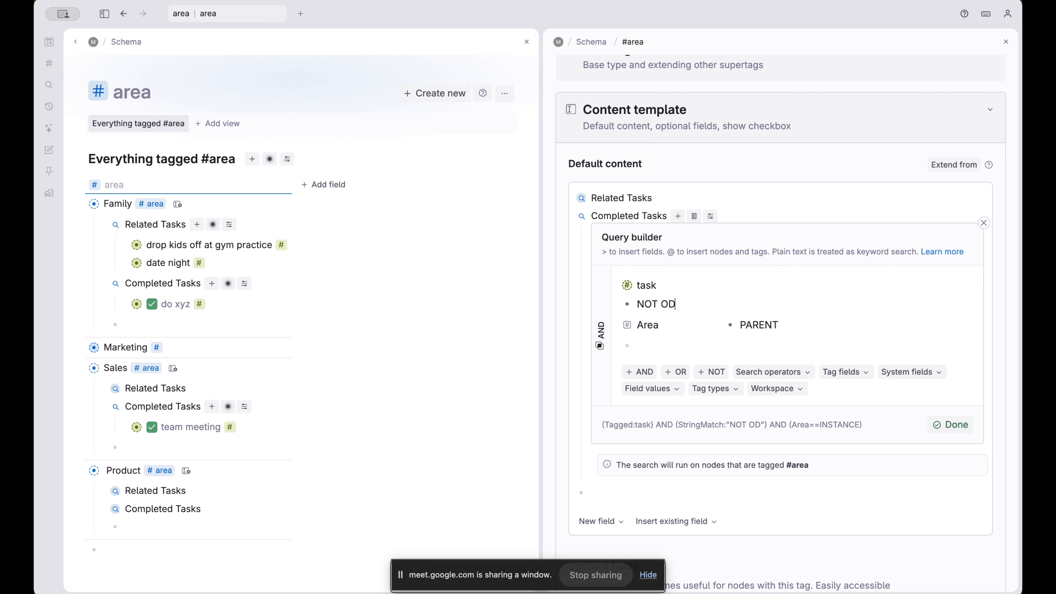
key("shift+BackSpace")
key("shift+BackSpace")
key("shift+BackSpace")
key("shift+BackSpace")
type("DONE")
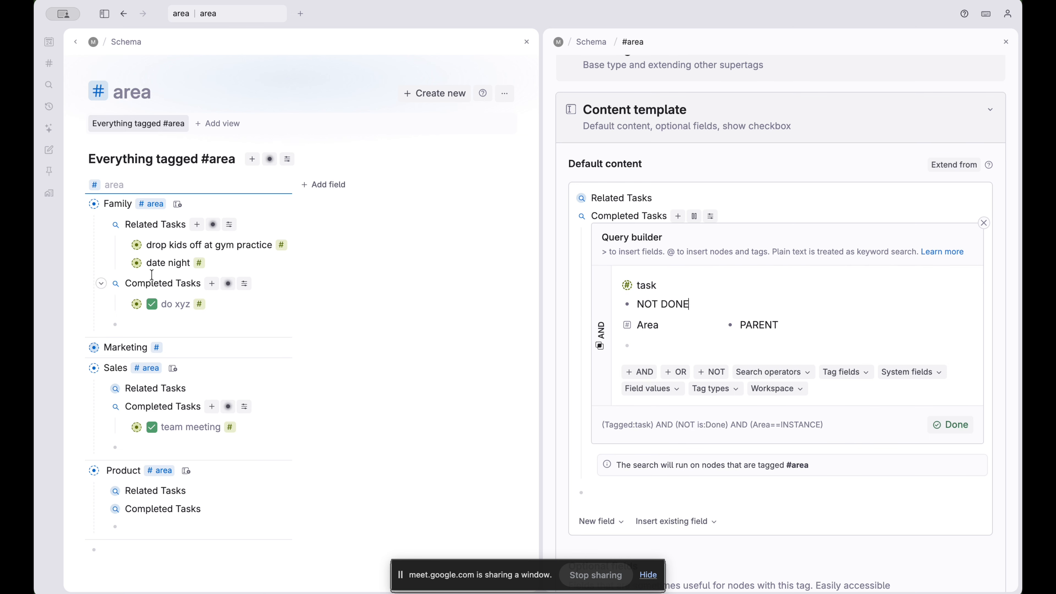
left_click(126, 281)
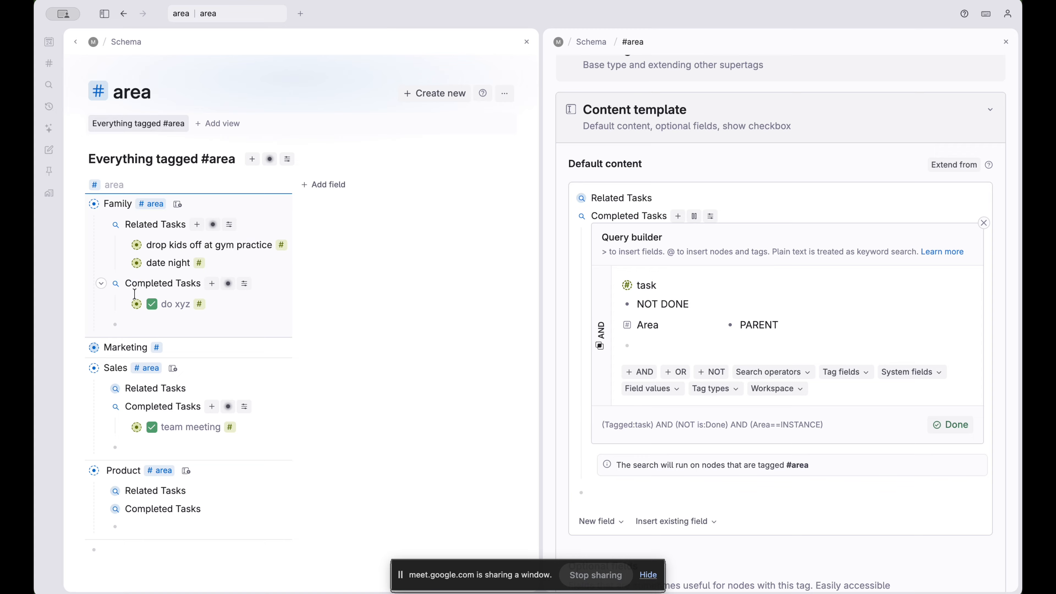
Refresh the area template's Completed Tasks search on all instances with its current NOT DONE condition
left_click(631, 214)
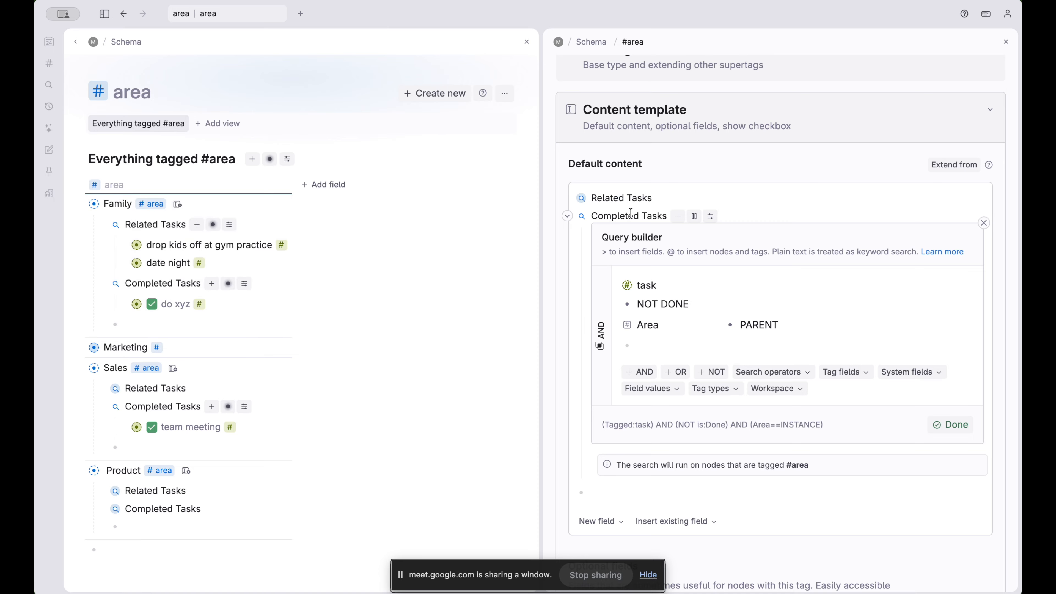
key("super+k")
type("refr")
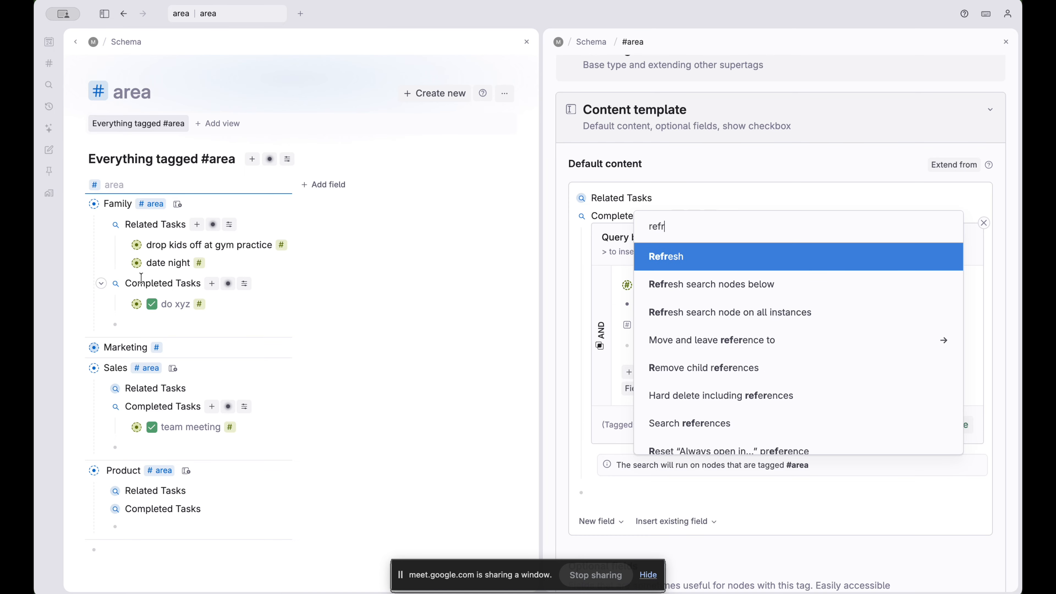
left_click(737, 315)
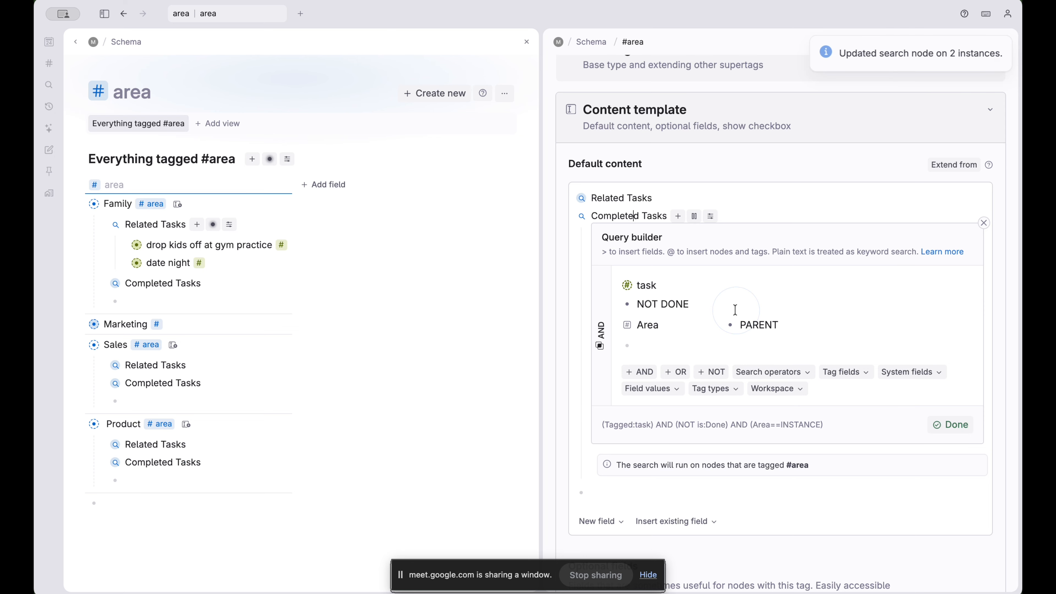
Change the condition back to DONE in the template's Completed Tasks query, and expand Family's Completed Tasks to check its search criteria
double_click(647, 304)
key("BackSpace")
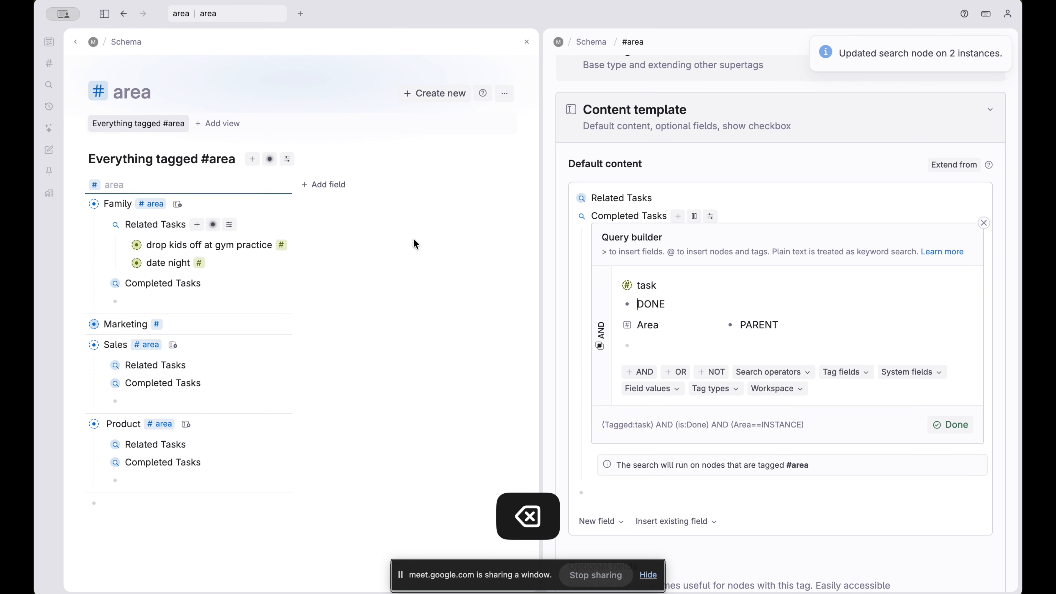
left_click(105, 283)
left_click(102, 283)
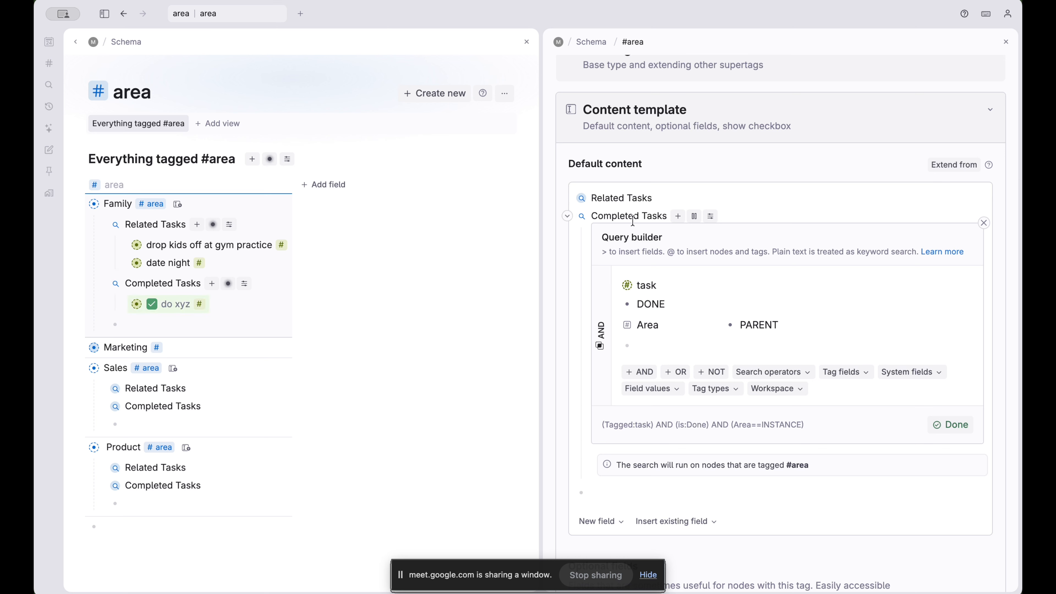
left_click(229, 284)
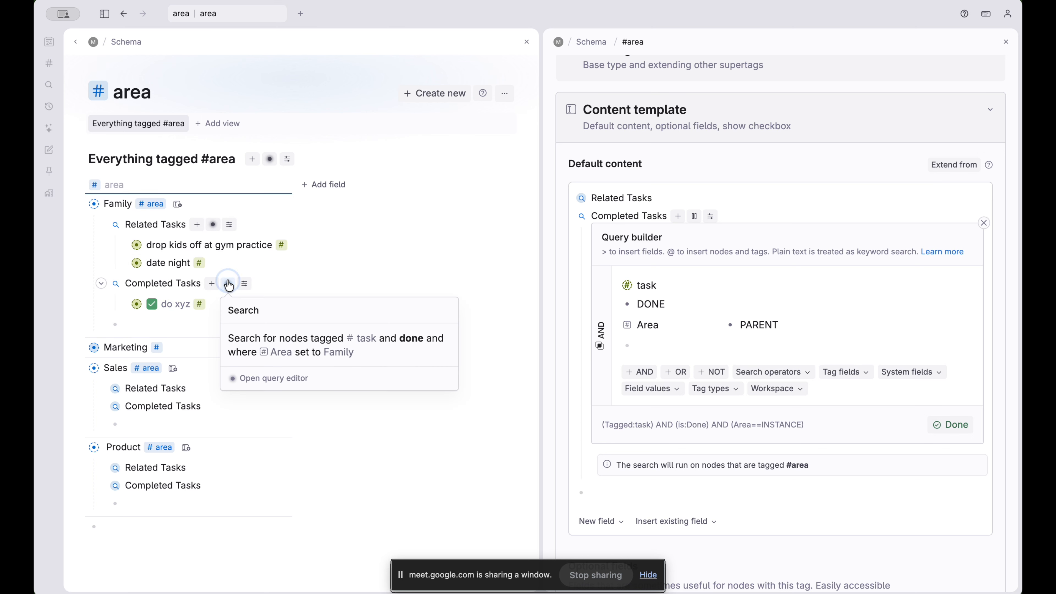
Update the template's Completed Tasks search on all instances, and close its query builder and the area configuration panel
left_click(623, 214)
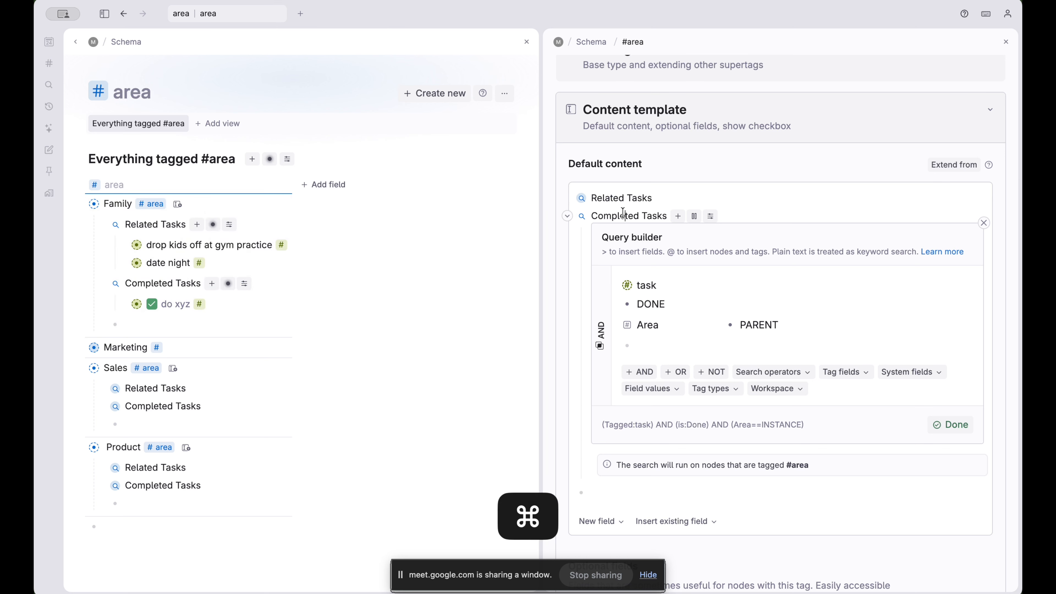
key("super+k")
type("ref")
key("Down")
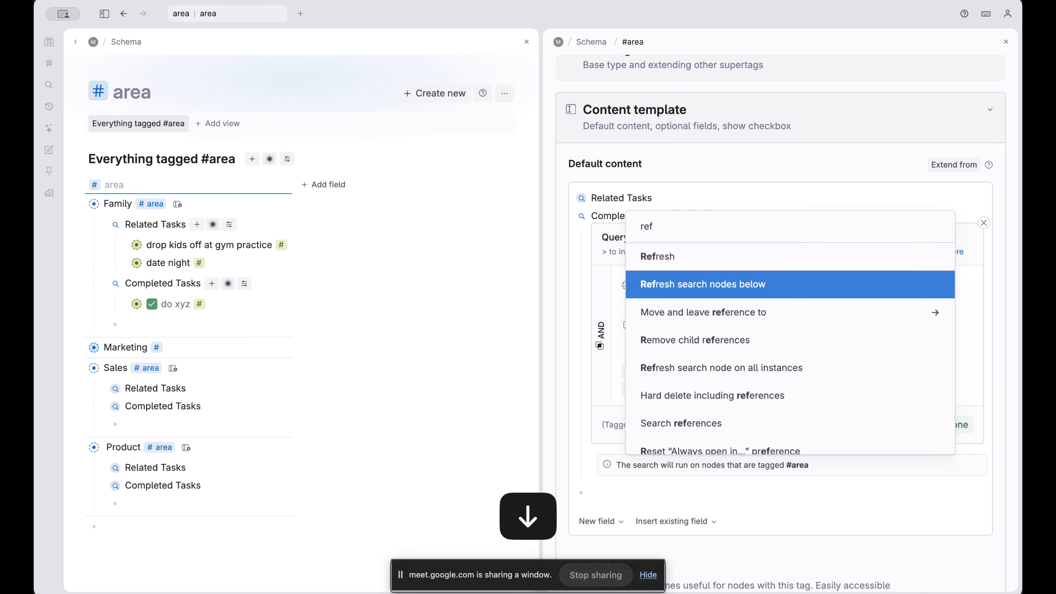
type("re")
key("Down")
key("Down")
key("Return")
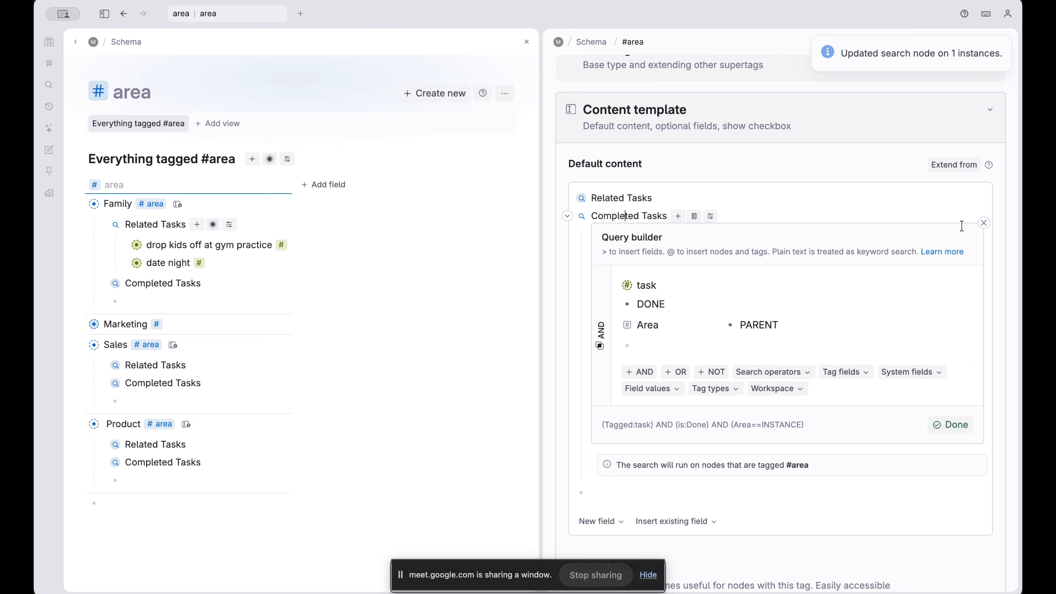
left_click(984, 223)
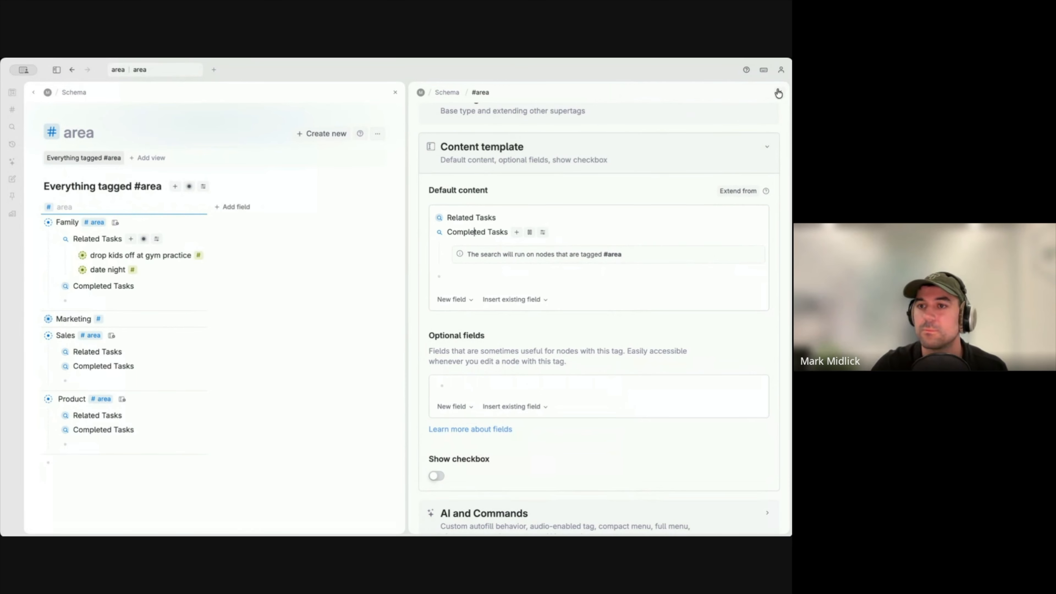
left_click(1007, 41)
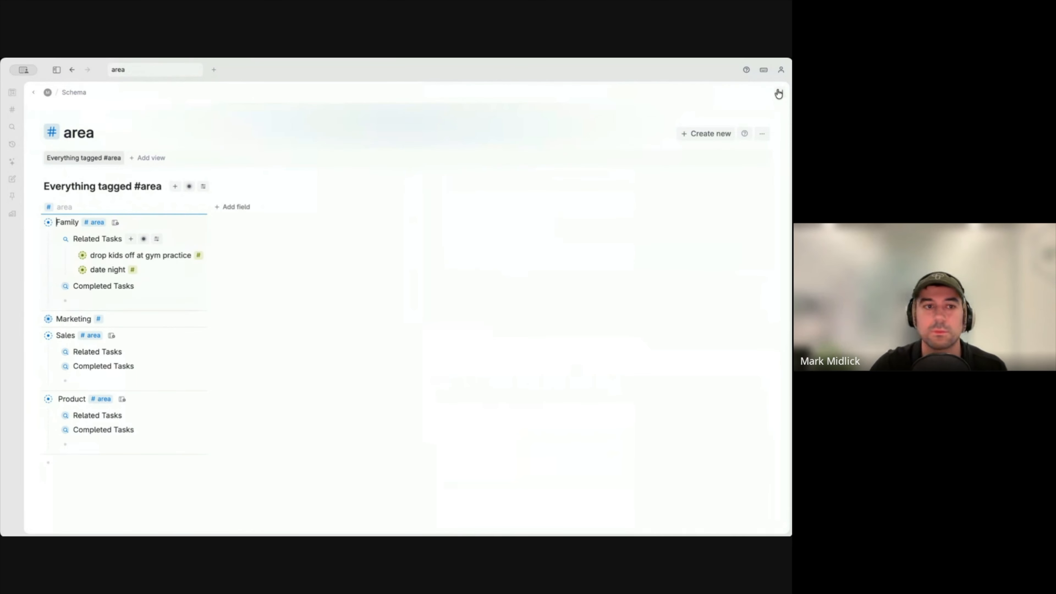
Open the Focus Dashboard from the home node and collapse its Areas search
left_click(47, 92)
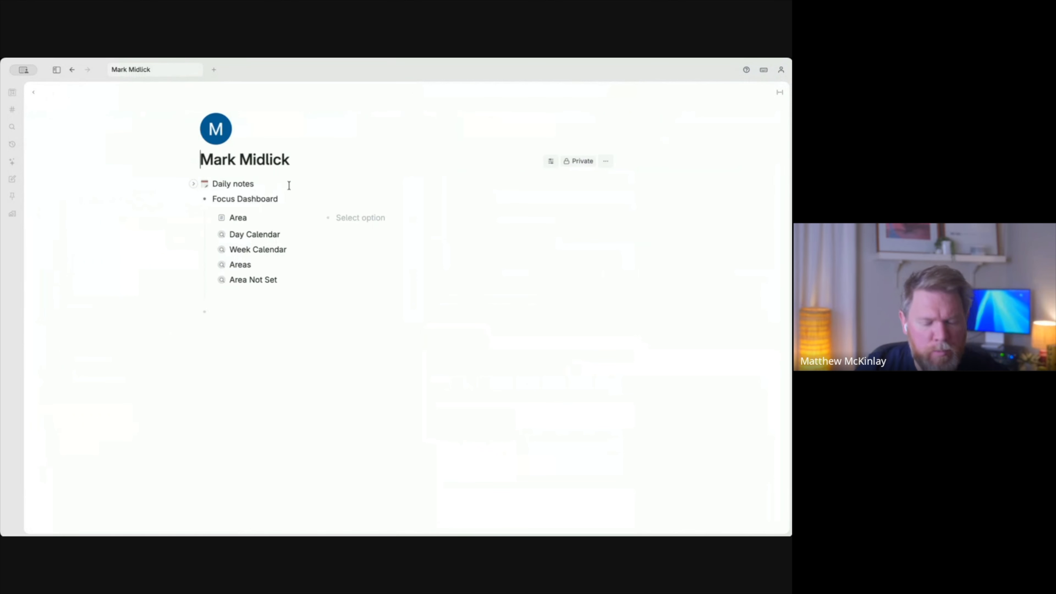
left_click(204, 199)
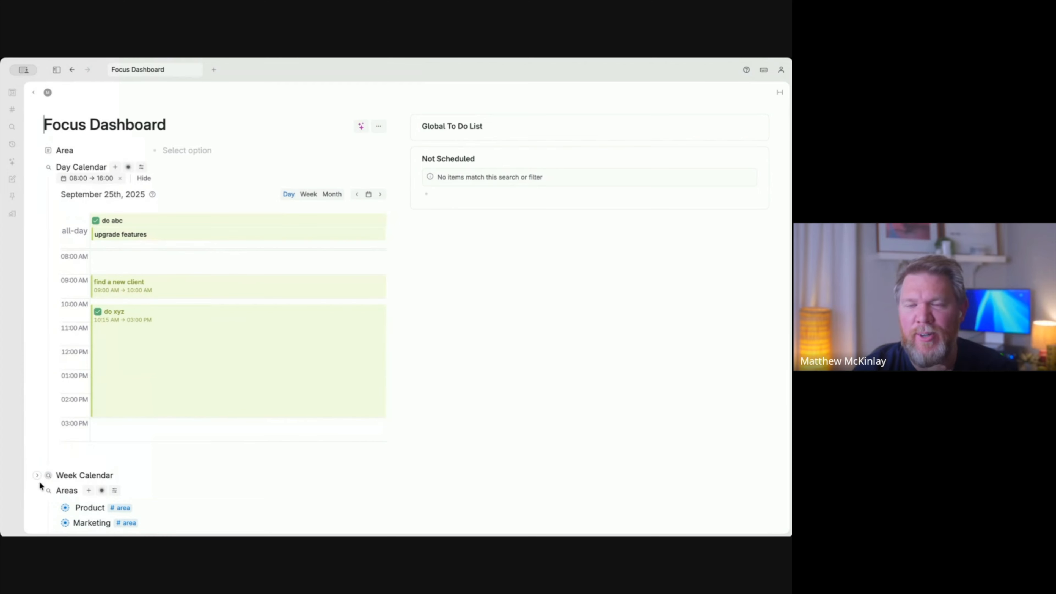
left_click(38, 491)
Open the Focus Dashboard's node configuration and collapse Global To Do List in its Related content
left_click(184, 127)
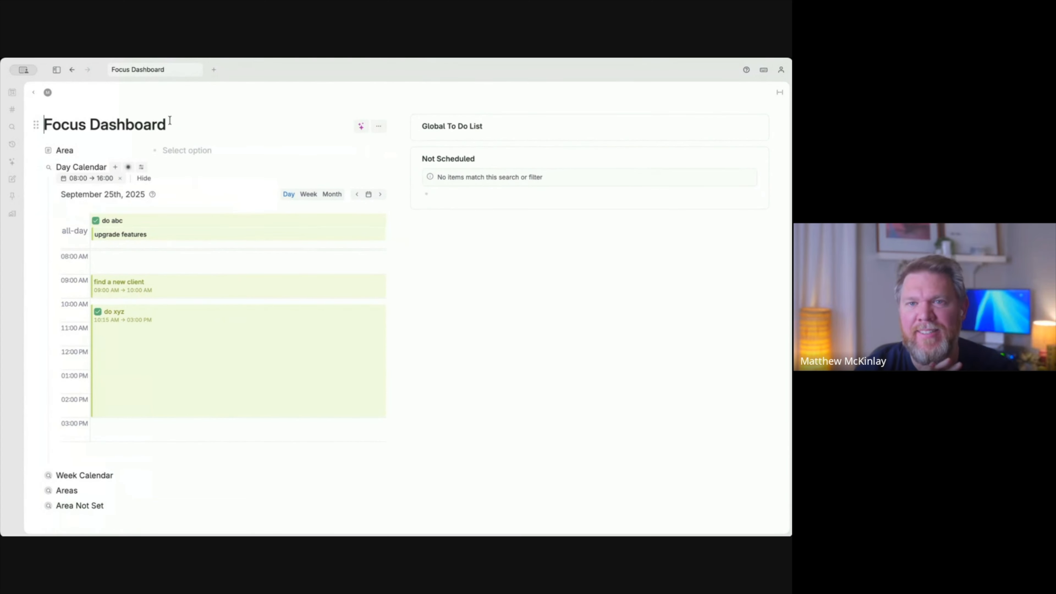
key("super+k")
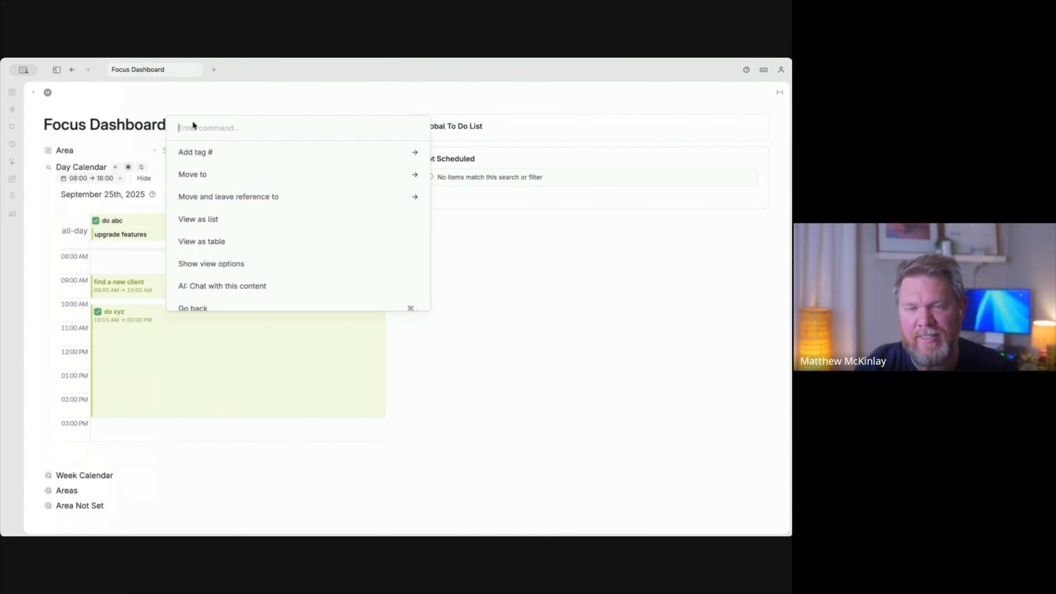
type("conf")
key("Return")
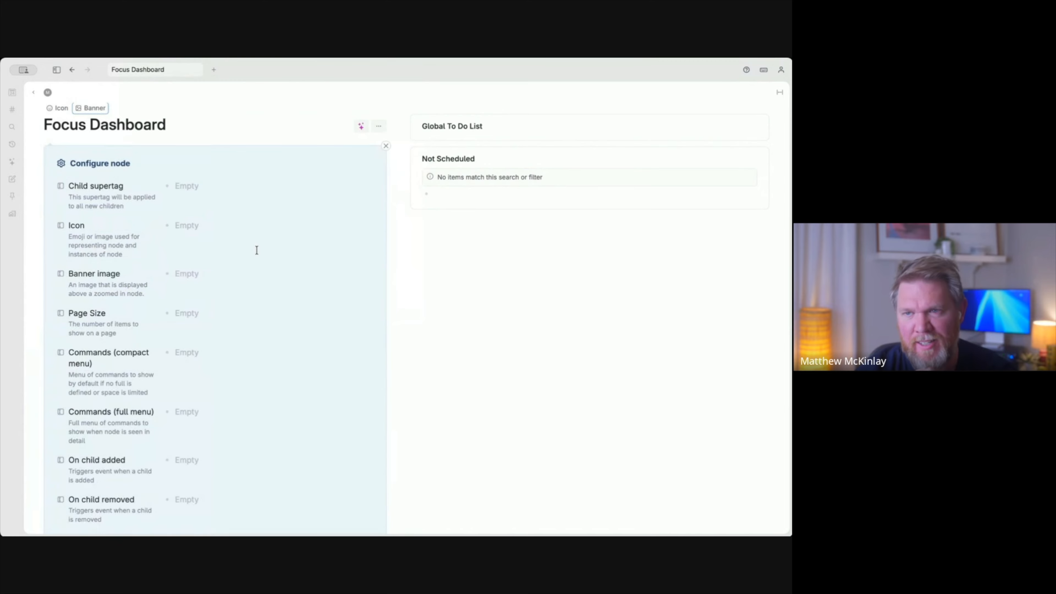
scroll(254, 250, "down", 15)
scroll(257, 253, "up", 2)
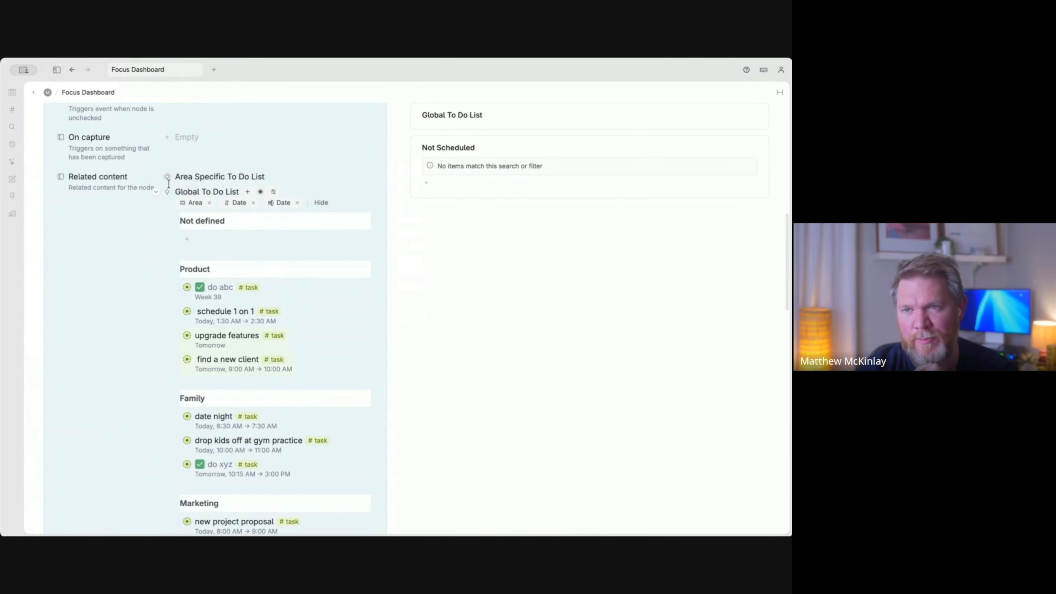
left_click(157, 192)
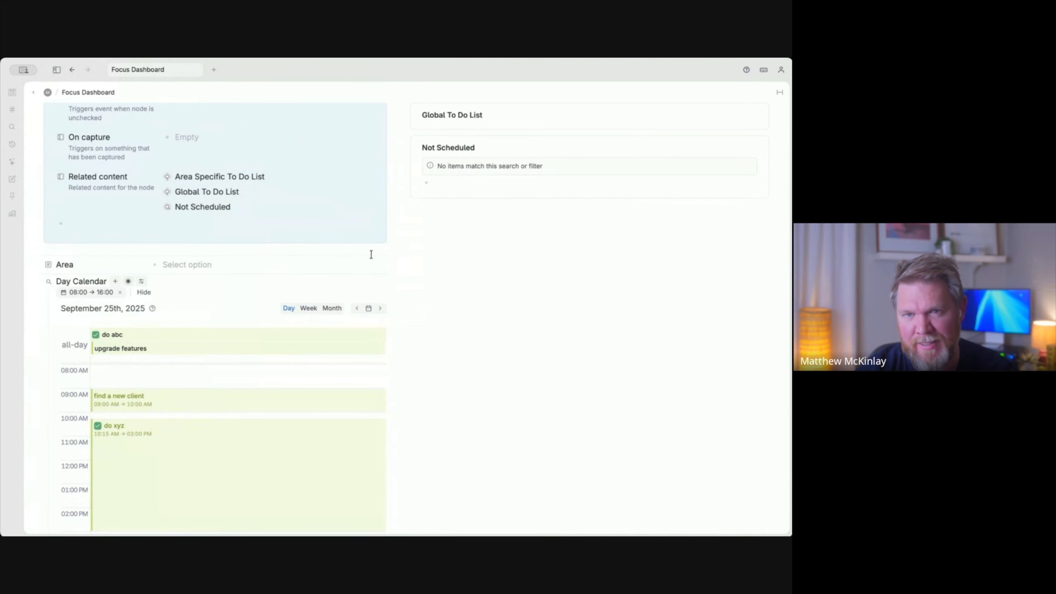
Add a new empty search node under Not Scheduled in the dashboard's Related content
scroll(201, 221, "up", 5)
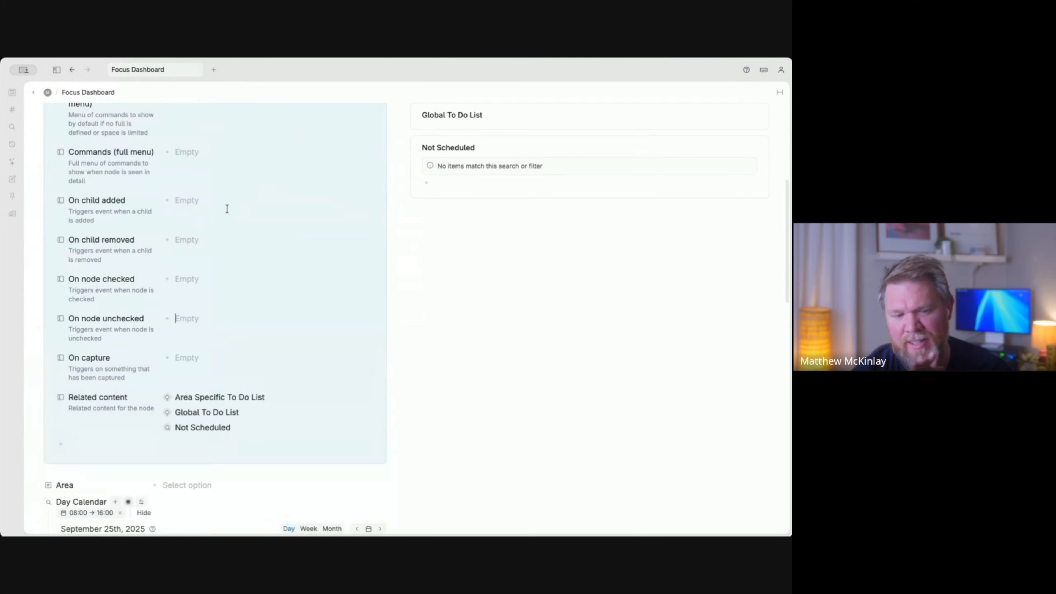
left_click(245, 426)
key("Return")
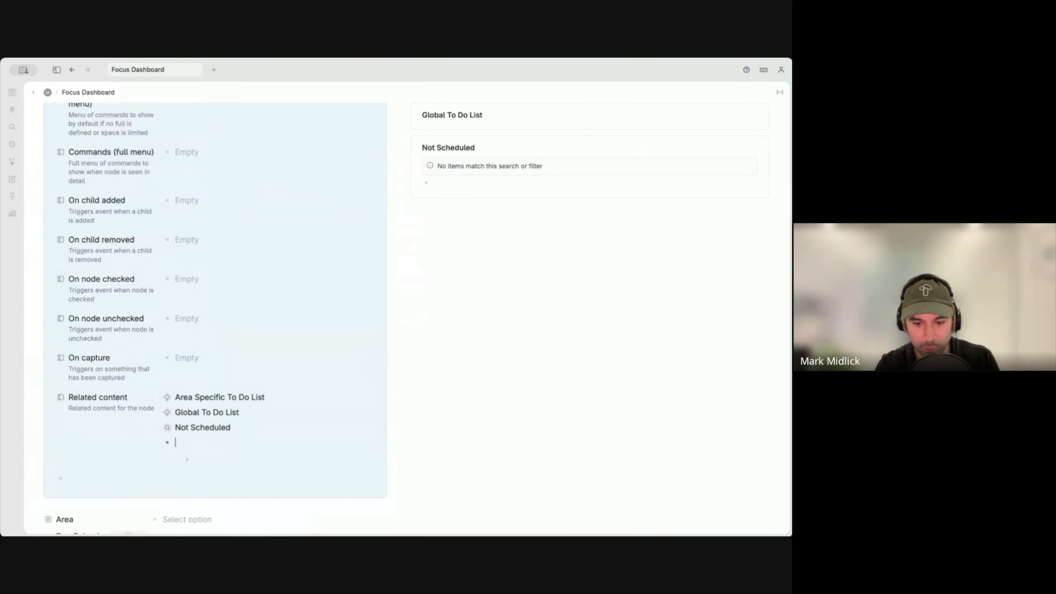
type("?")
key("Return")
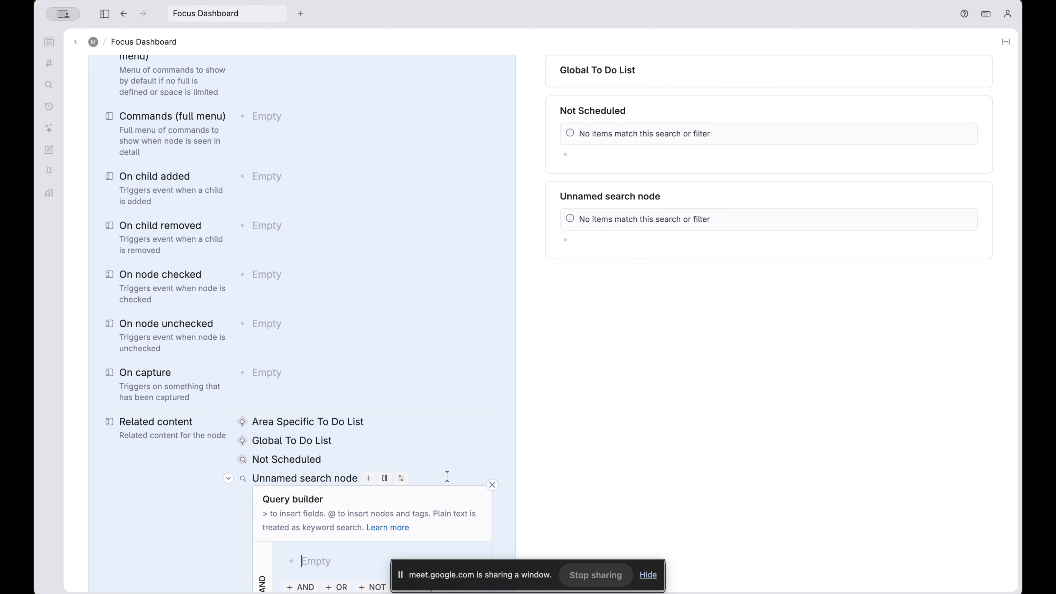
Add an untitled task entry in the dashboard's Not Scheduled section
scroll(448, 477, "up", 2)
left_click(601, 152)
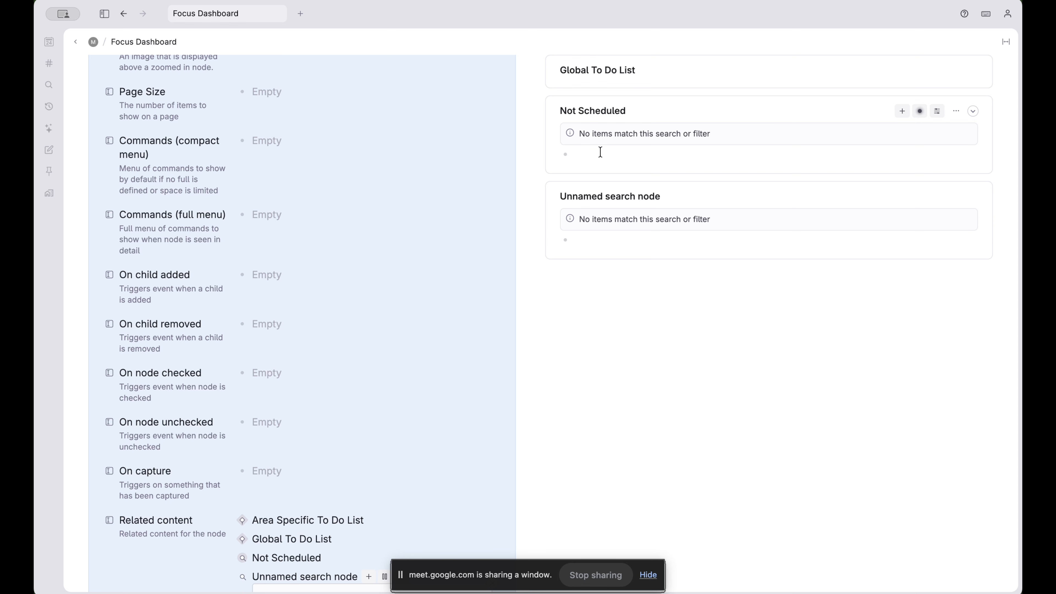
type("#")
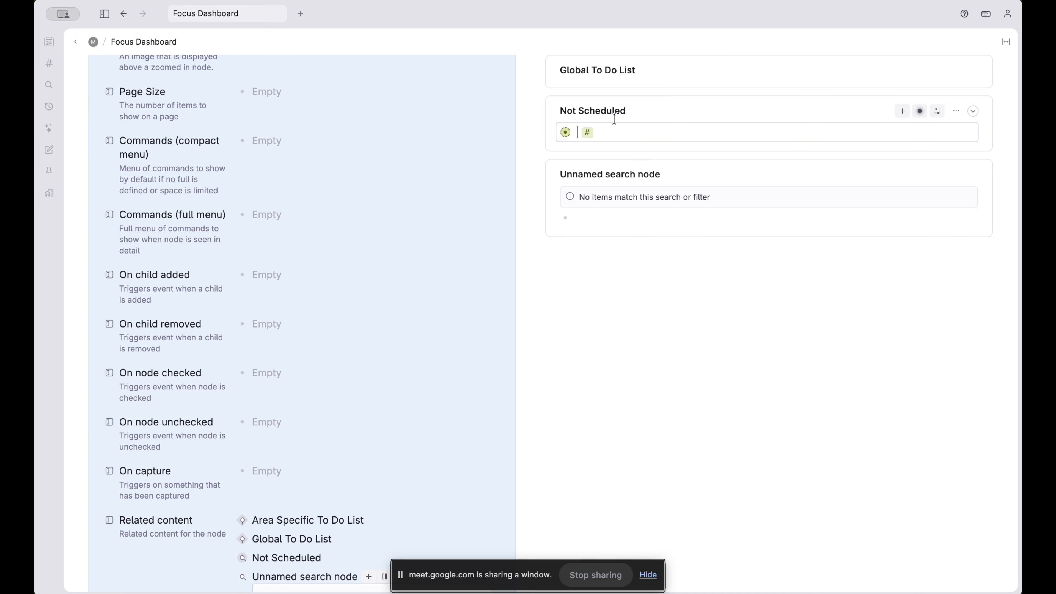
Close the node configuration and set the Focus Dashboard's Area field to Sales
scroll(278, 204, "up", 5)
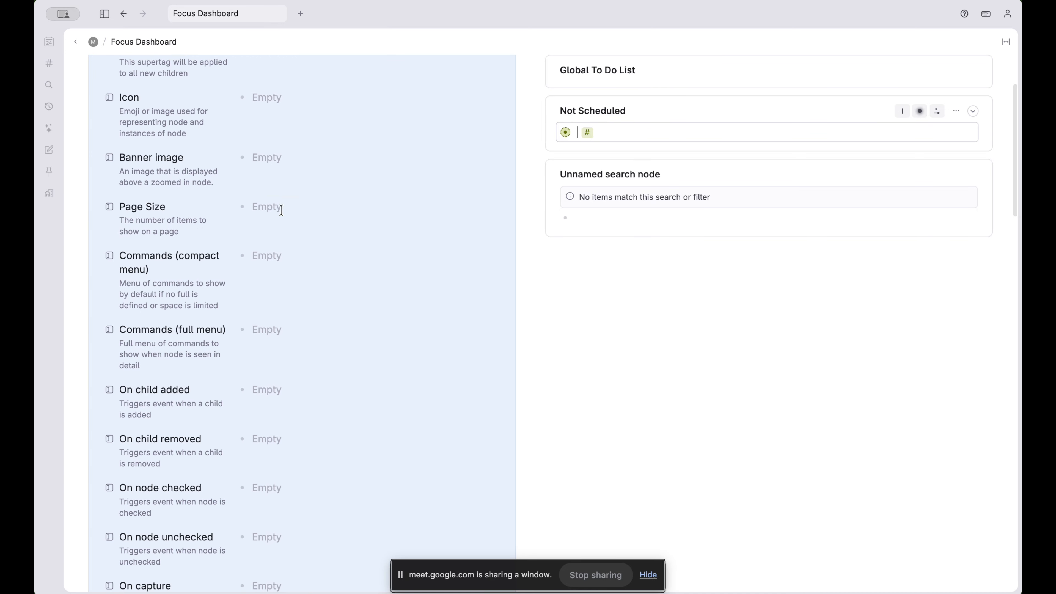
left_click(515, 109)
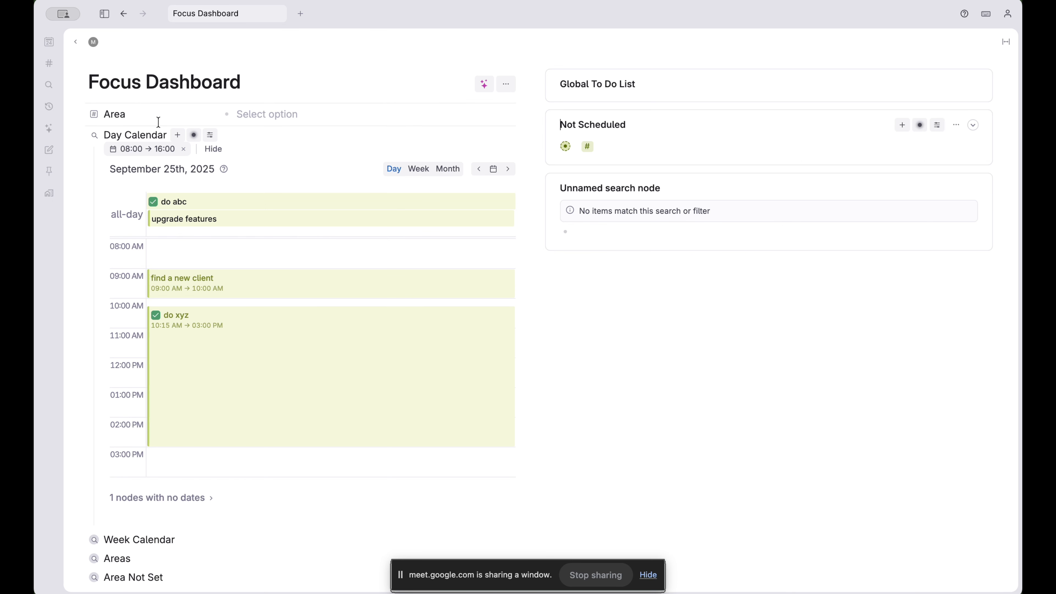
left_click(275, 113)
left_click(266, 166)
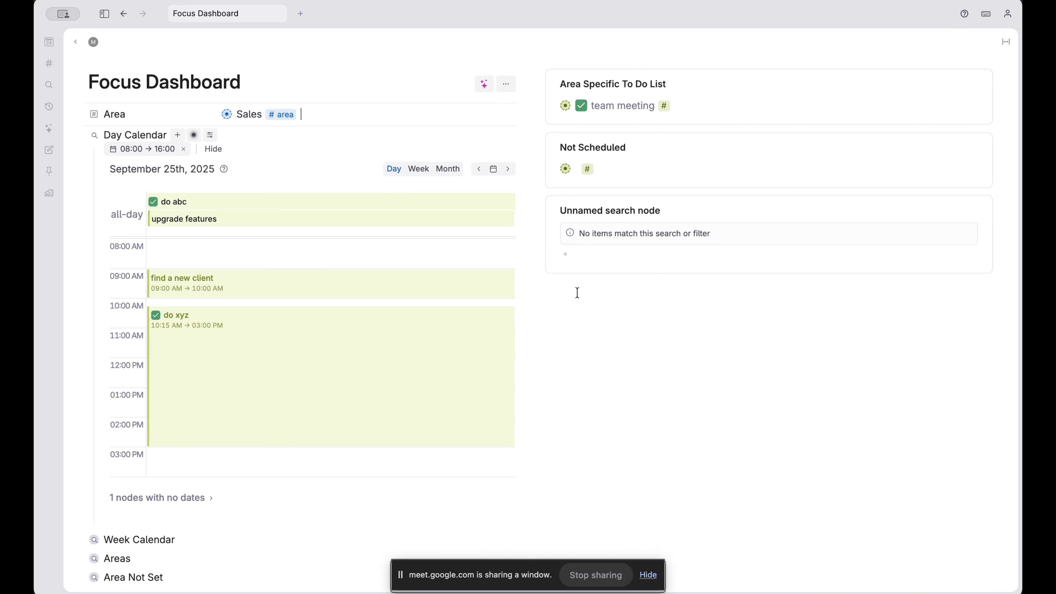
scroll(224, 514, "down", 3)
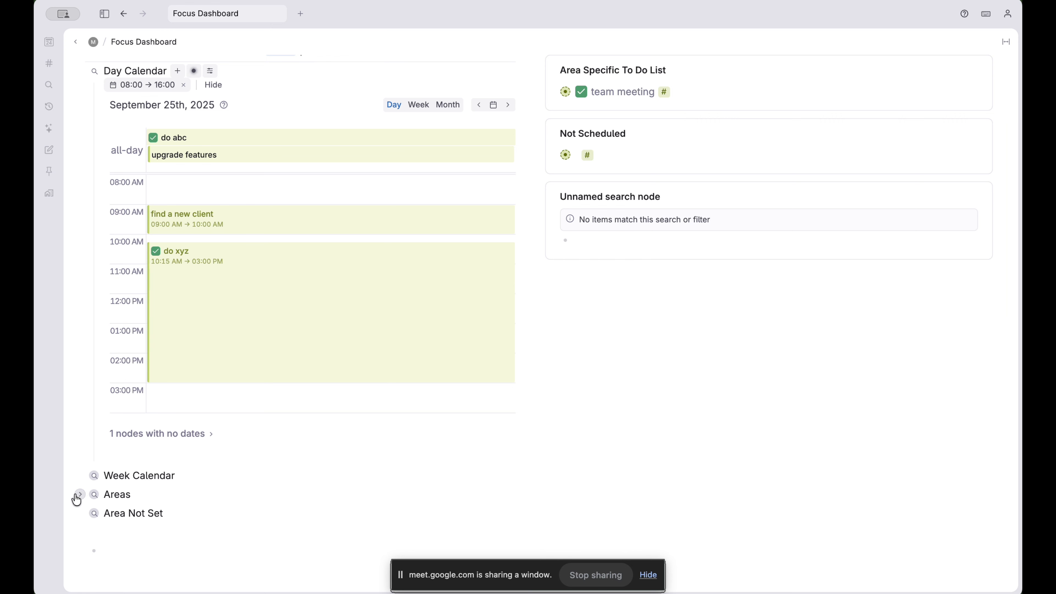
scroll(129, 436, "down", 3)
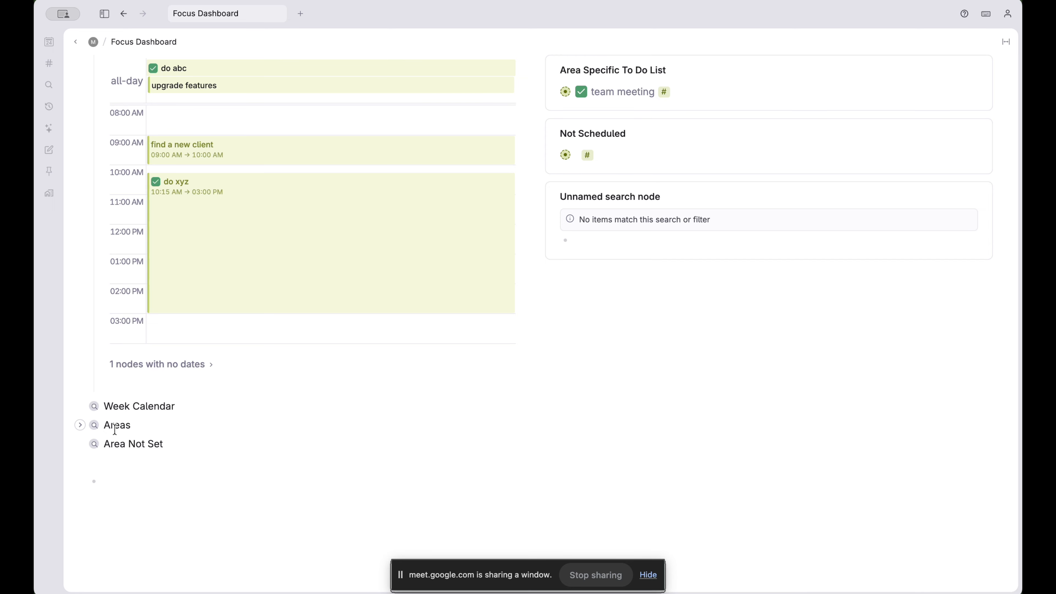
scroll(570, 350, "up", 4)
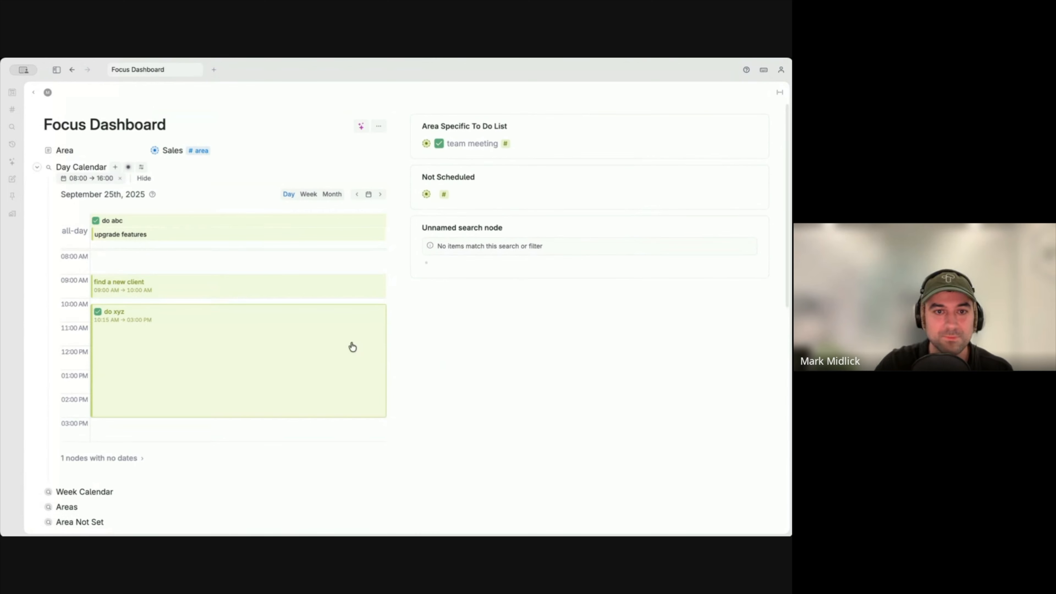
Open the query builder of the unnamed search node in the dashboard's related content
left_click(432, 192)
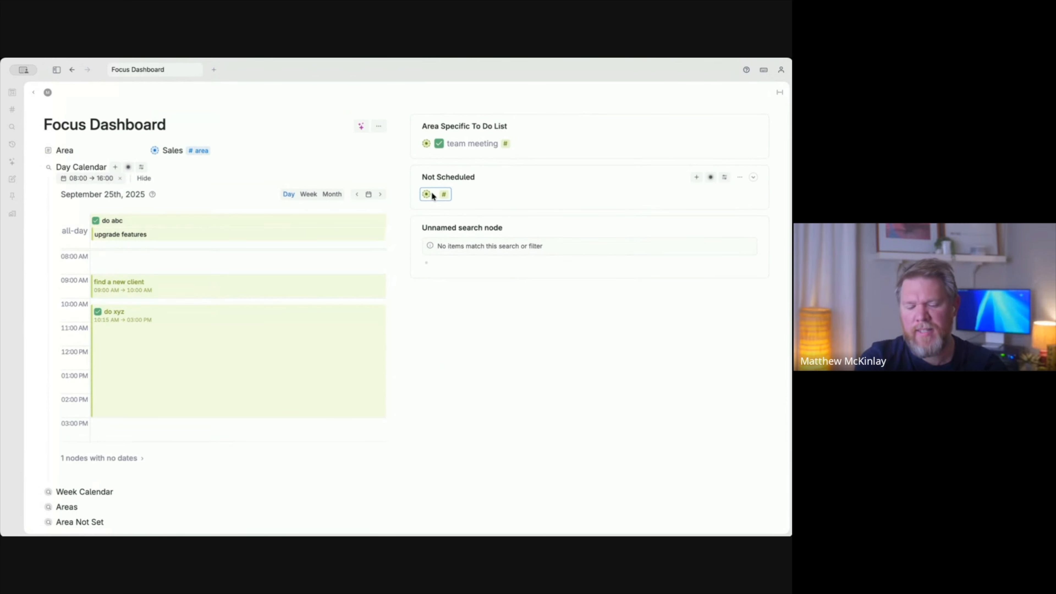
left_click(711, 227)
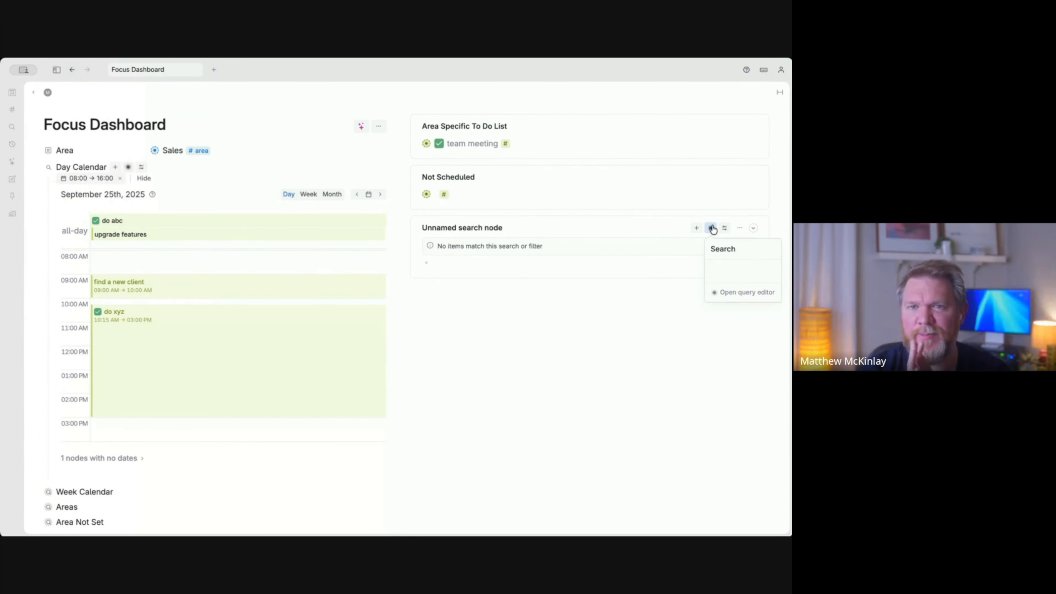
left_click(732, 292)
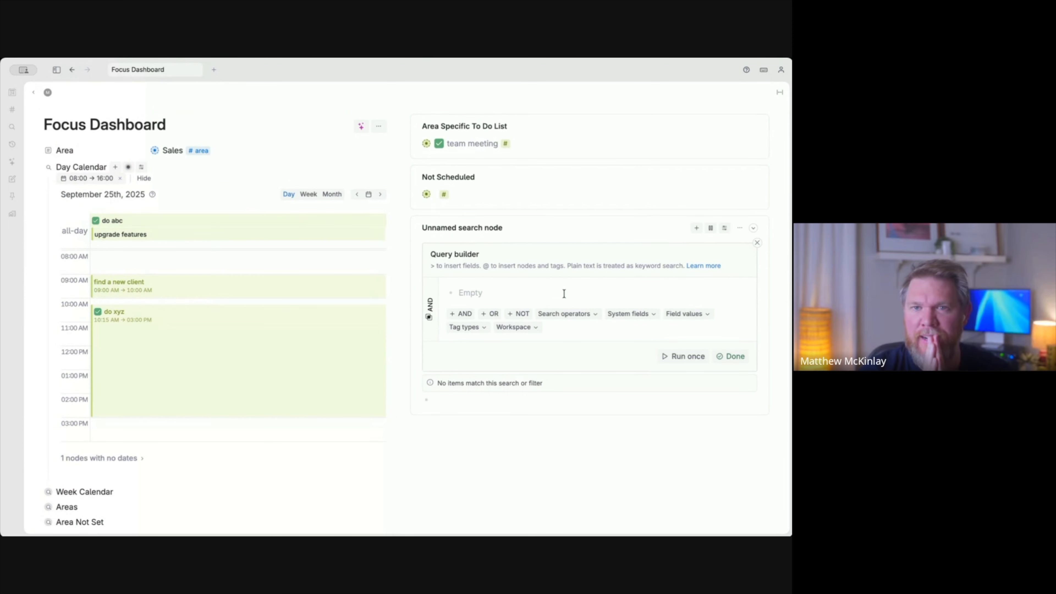
Quick add a node named "do this thing" with the task supertag to Today
key("super+e")
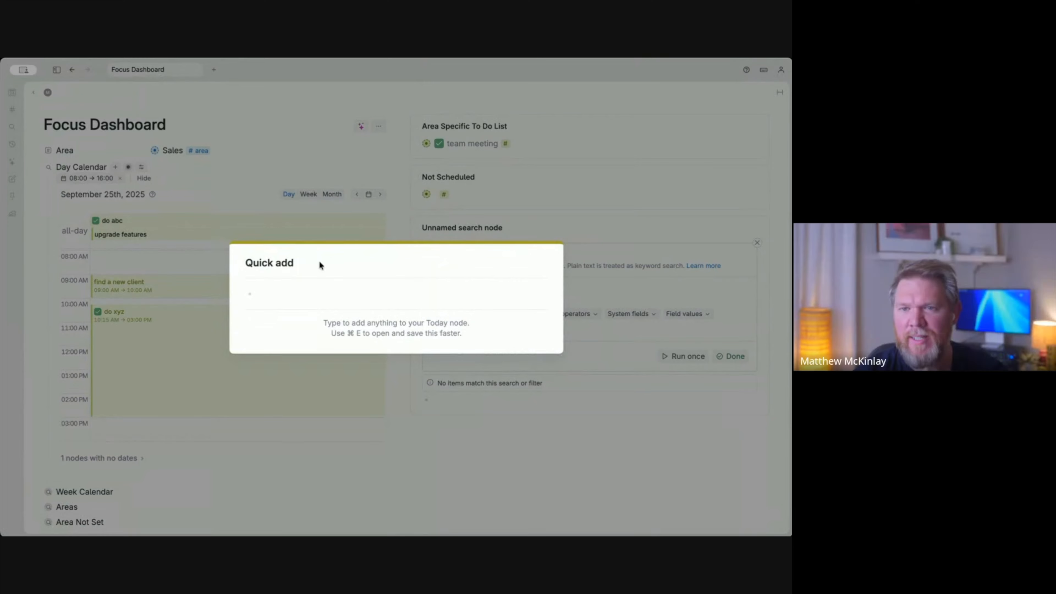
key("Escape")
key("super+e")
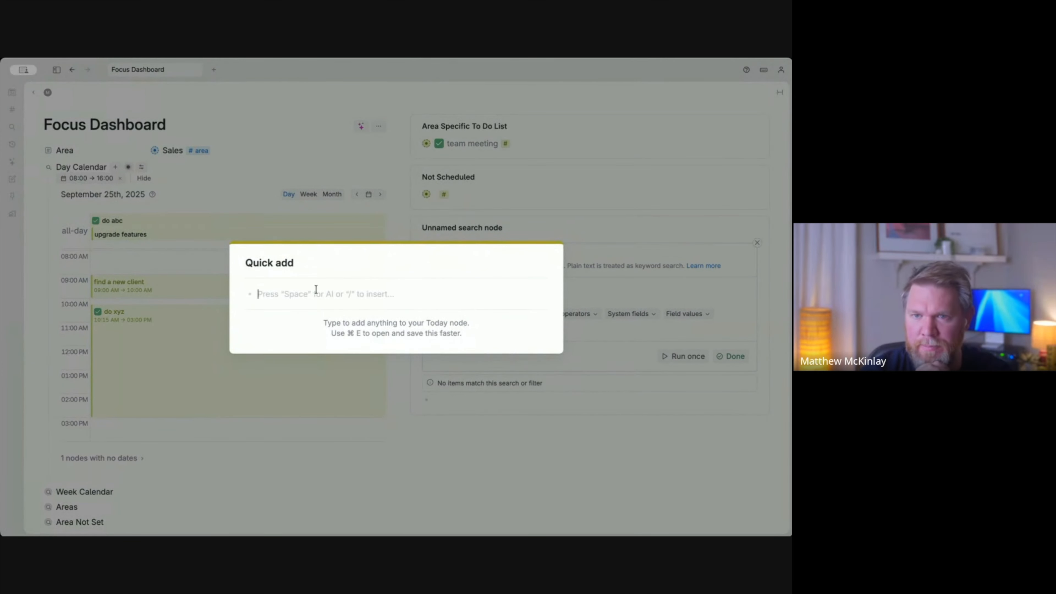
type("@")
key("BackSpace")
type("#")
key("Return")
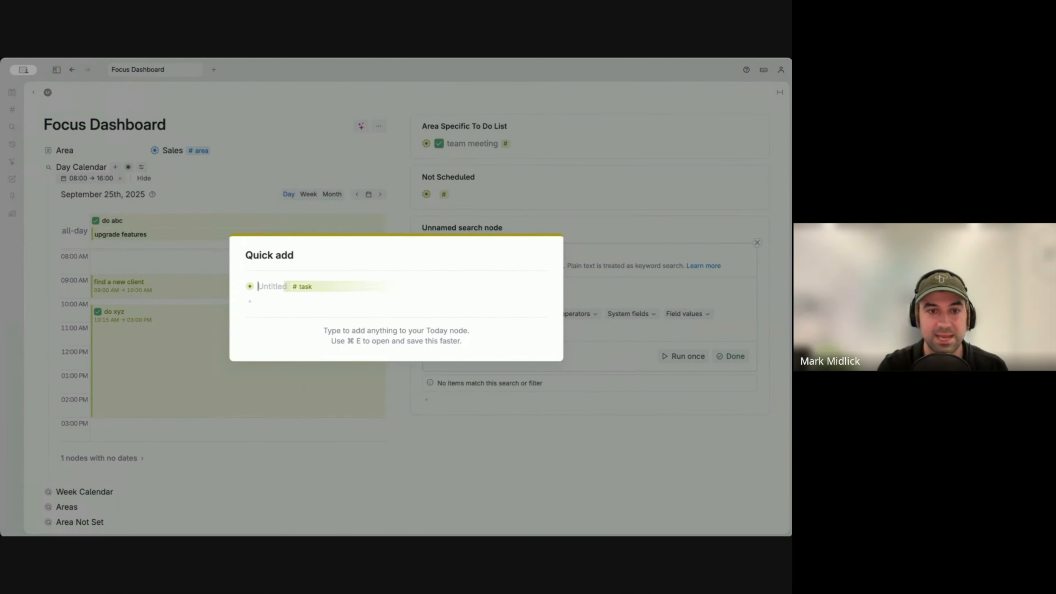
type("do this thing")
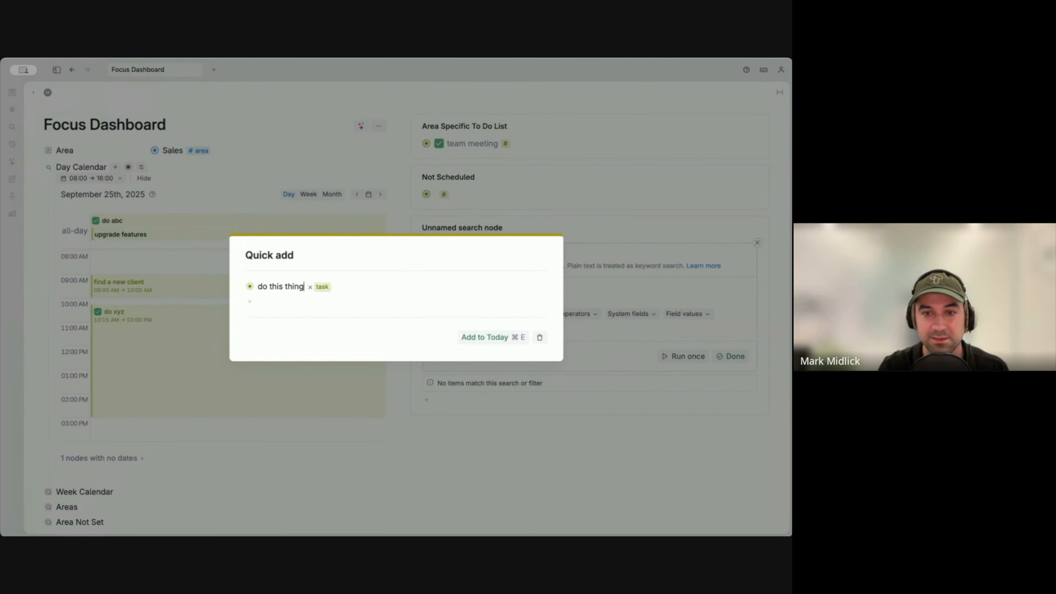
key("super+e")
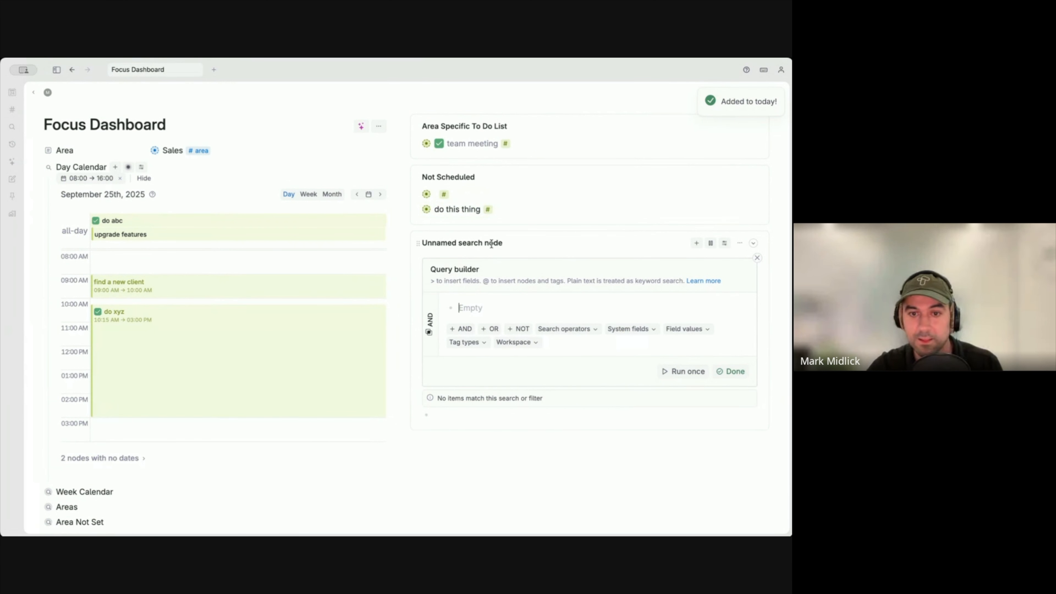
Build the unnamed search node's query from the task supertag and the DONE condition
type("#")
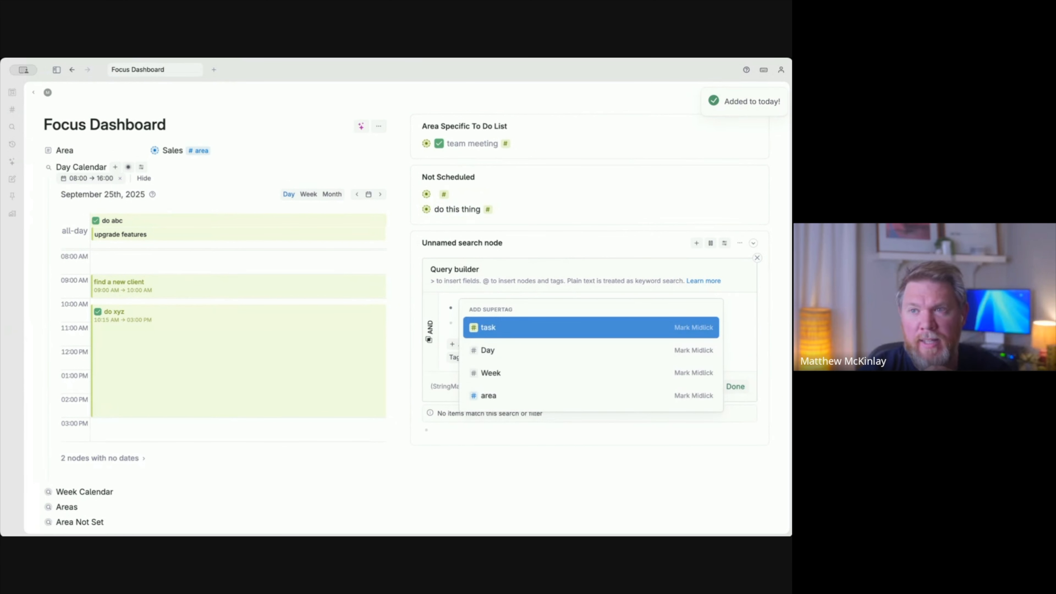
key("Return")
type("DONE")
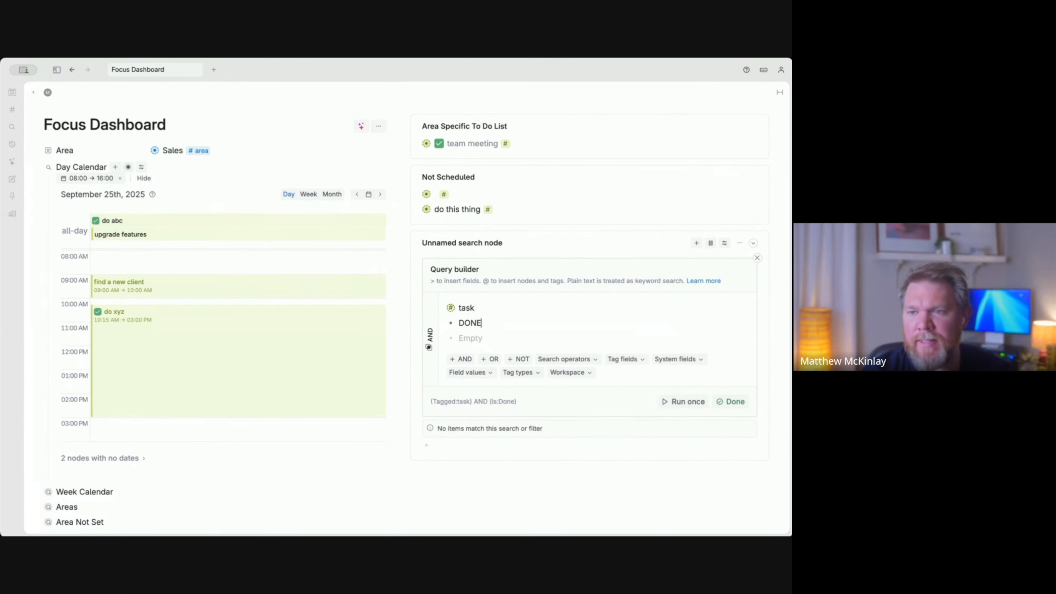
Rename the search node as "Completed Tasks", run its query and finish editing it
triple_click(455, 242)
type("COmp")
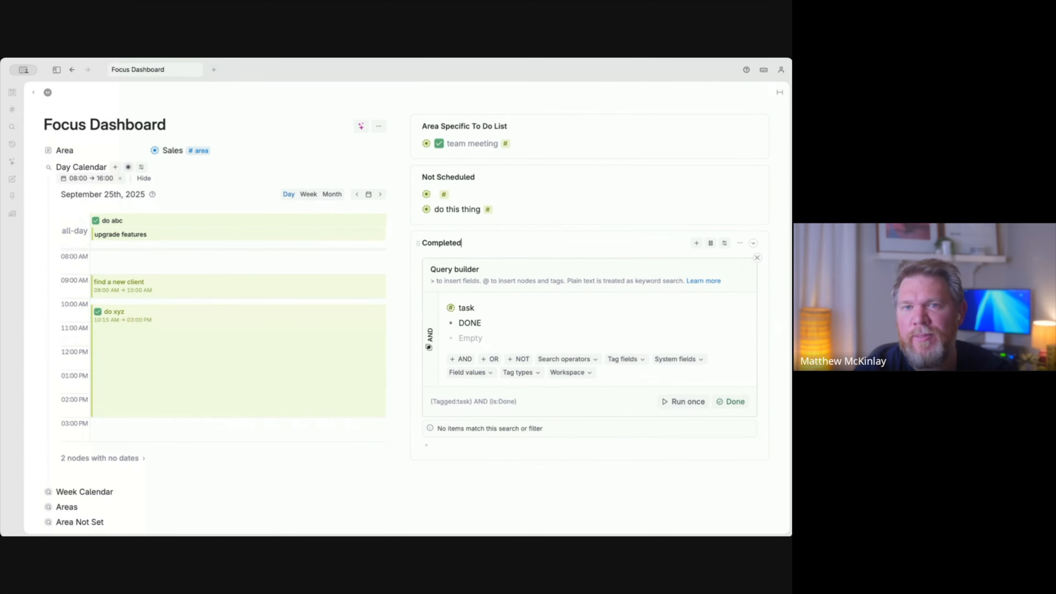
left_click(682, 402)
left_click(737, 402)
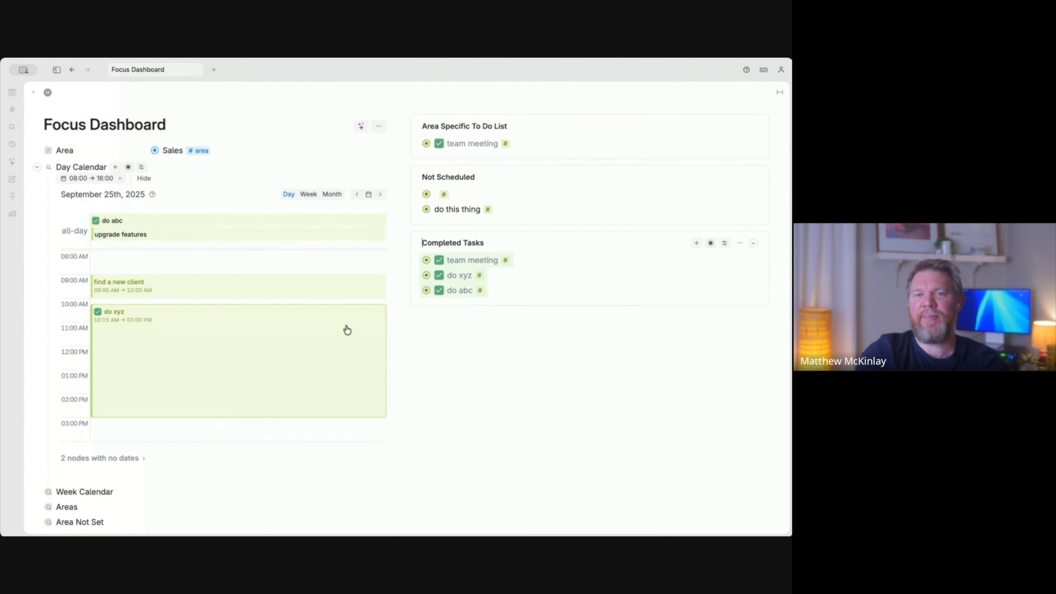
Collapse the Day Calendar, expand the Week Calendar and remove its 00:00 → 00:00 time range
left_click(37, 168)
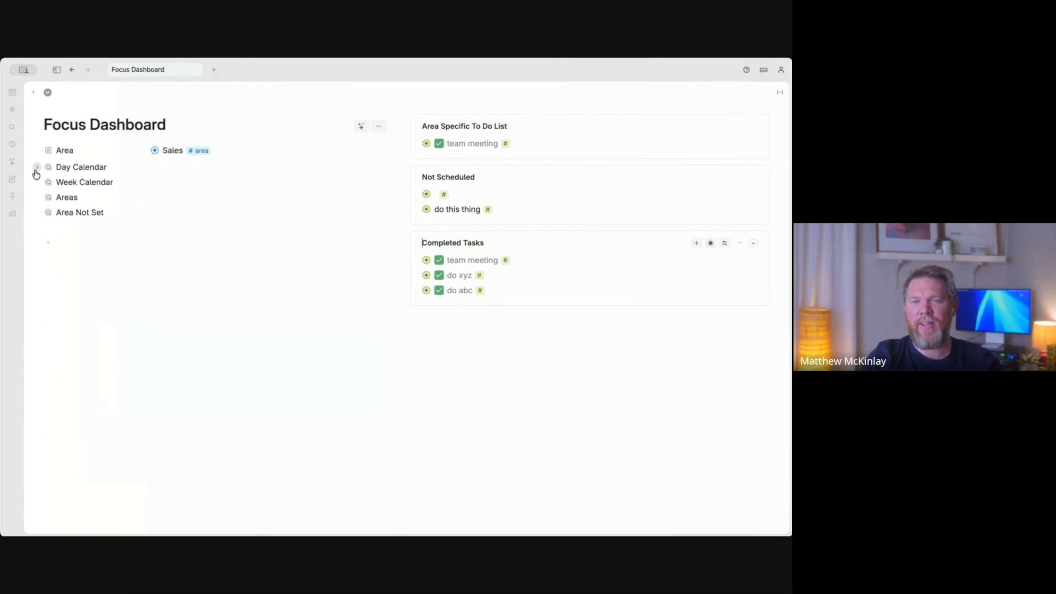
left_click(37, 182)
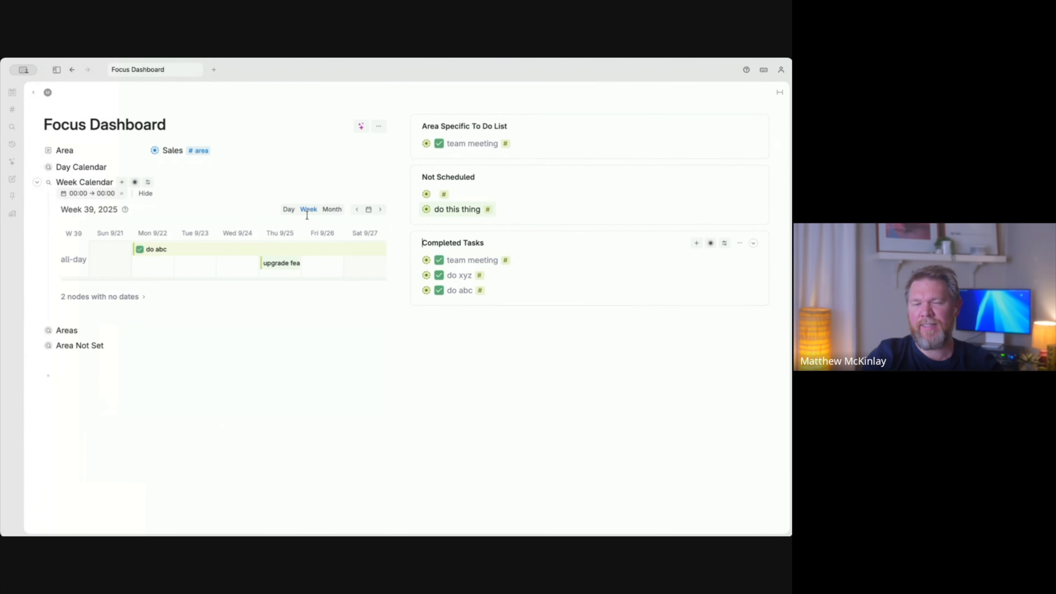
left_click(121, 194)
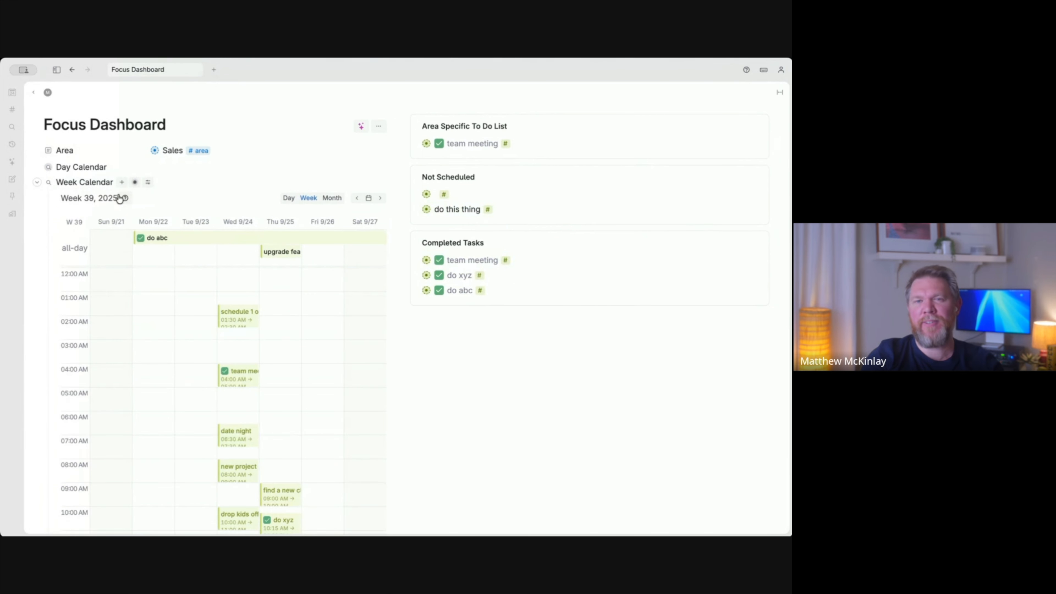
Look through the tasks scheduled across the hours of Week 39 in the Week Calendar
scroll(258, 282, "down", 2)
scroll(259, 282, "up", 2)
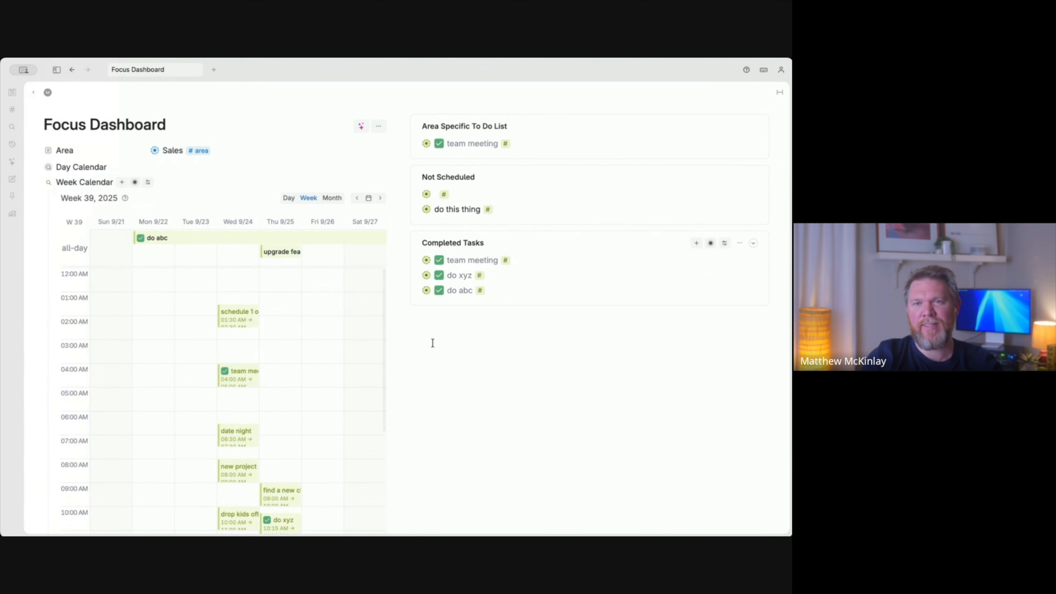
scroll(389, 316, "down", 1)
scroll(392, 299, "up", 1)
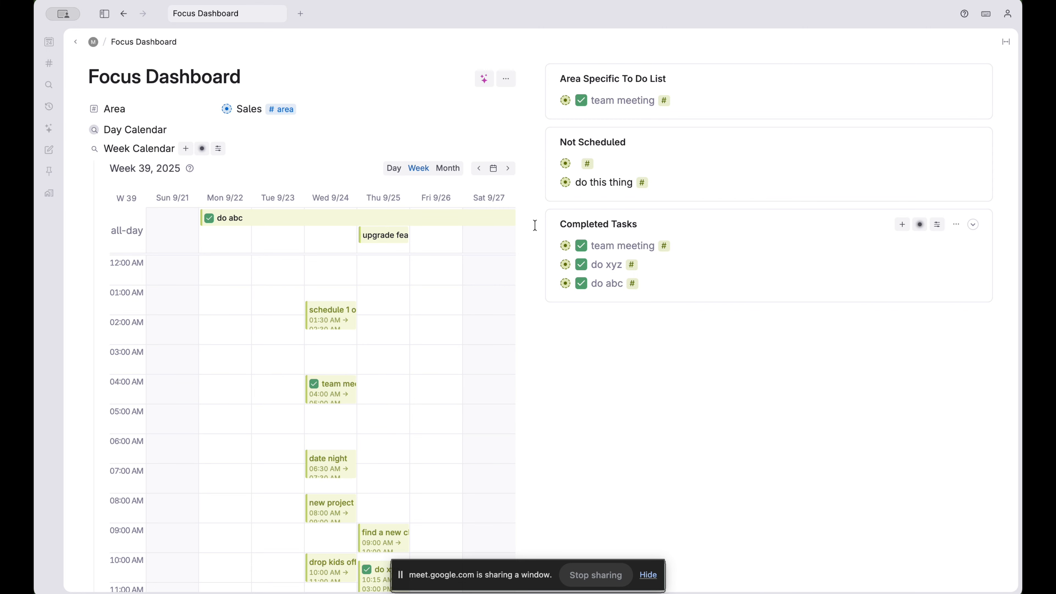
scroll(257, 359, "down", 3)
scroll(355, 378, "down", 1)
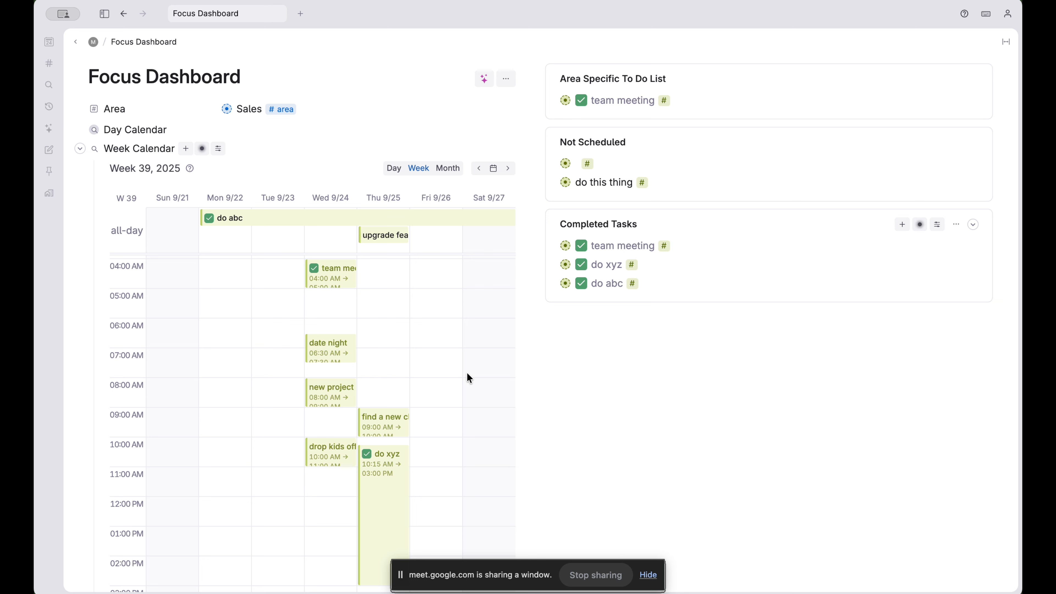
scroll(371, 333, "down", 2)
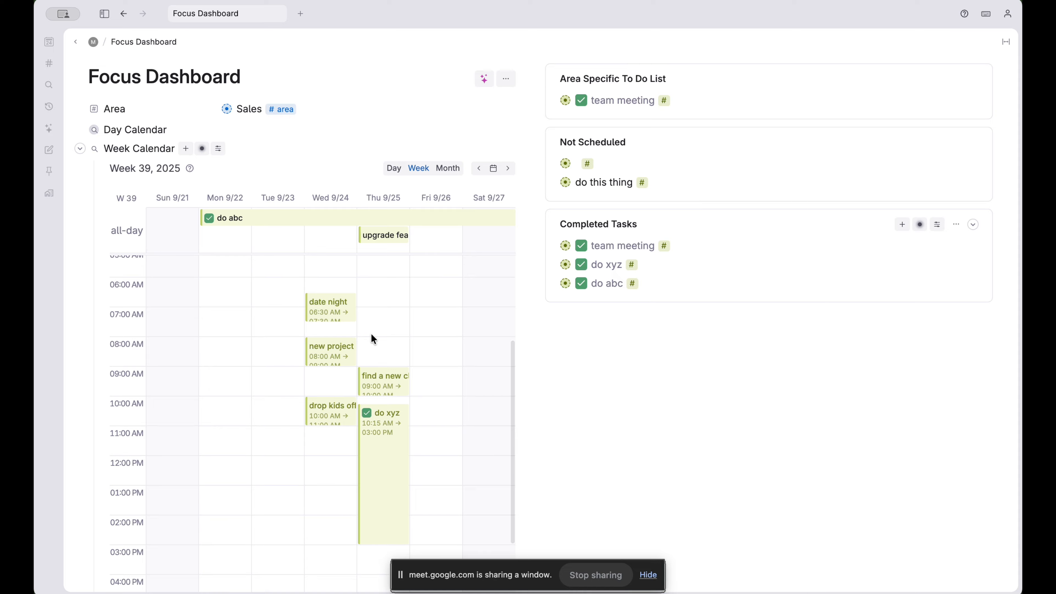
scroll(415, 428, "up", 2)
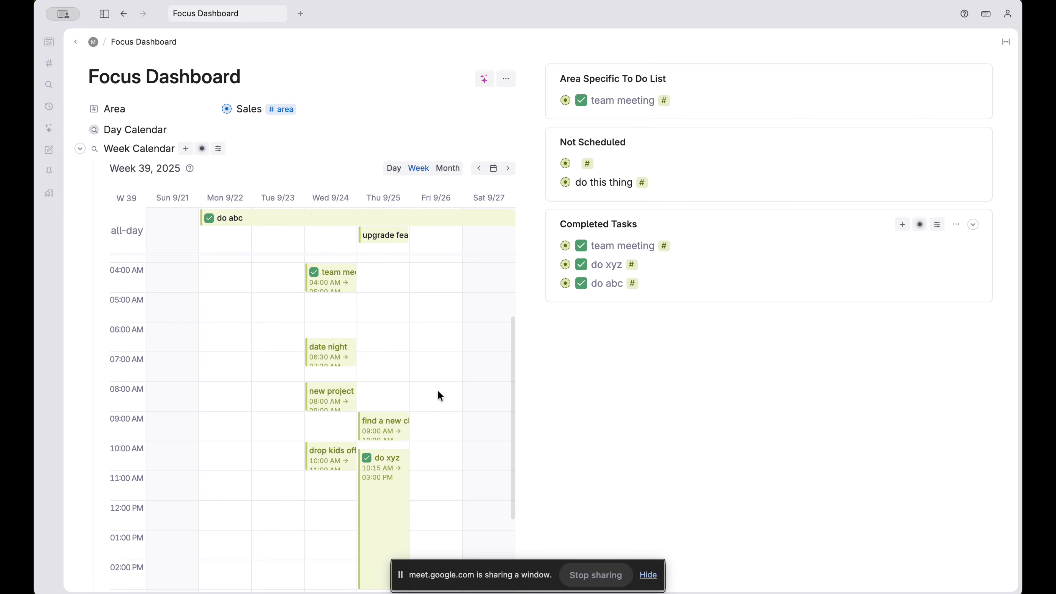
scroll(437, 389, "down", 1)
scroll(438, 390, "down", 1)
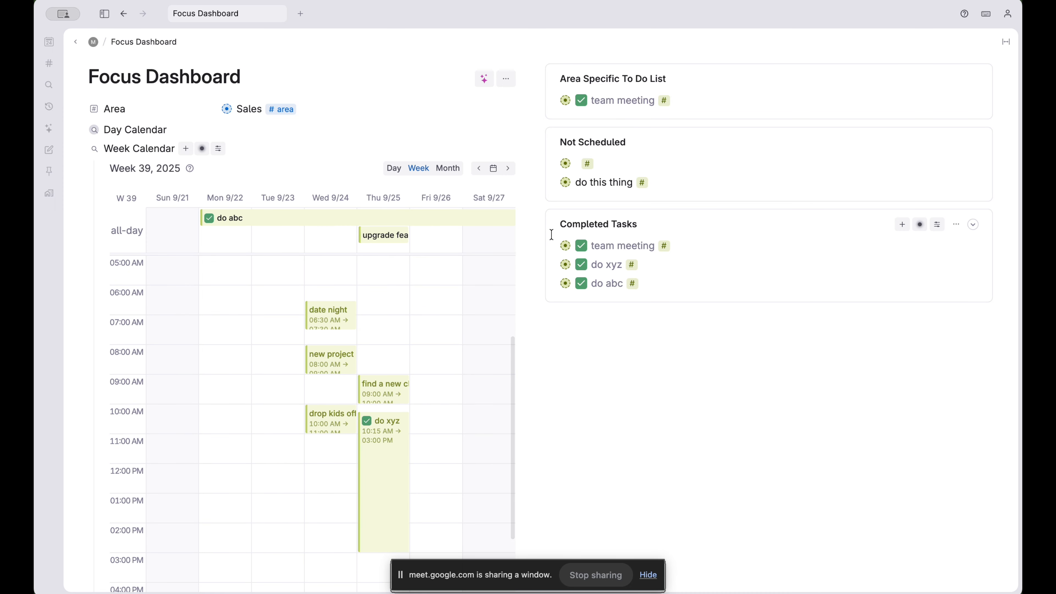
Expand the team meeting task in Area Specific To Do List and compare its Date and Area with the Week Calendar
left_click(552, 101)
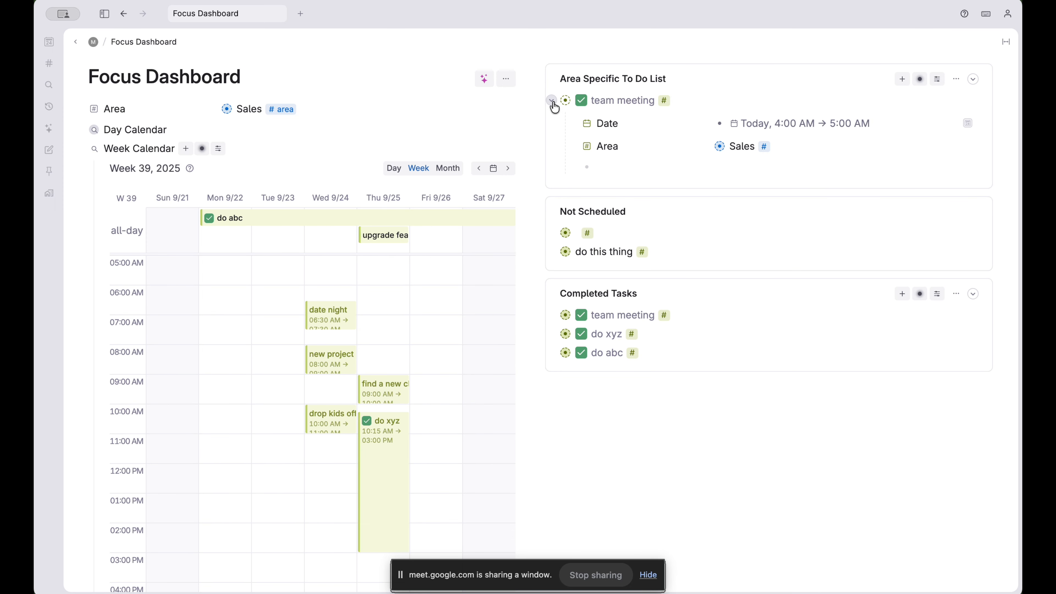
left_click(552, 100)
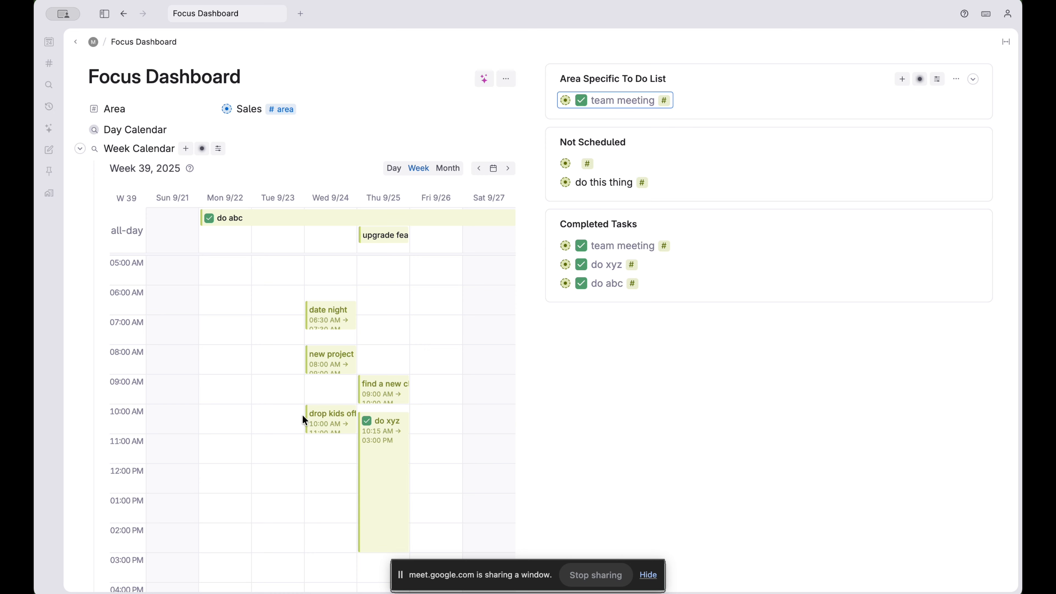
left_click(552, 101)
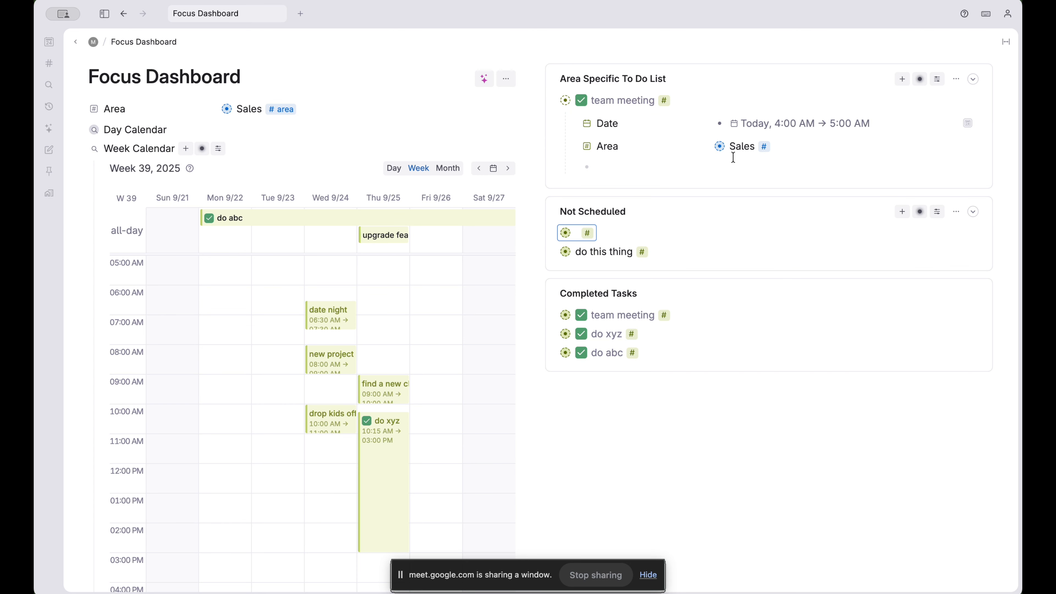
left_click(548, 97)
scroll(457, 345, "down", 2)
scroll(374, 354, "up", 3)
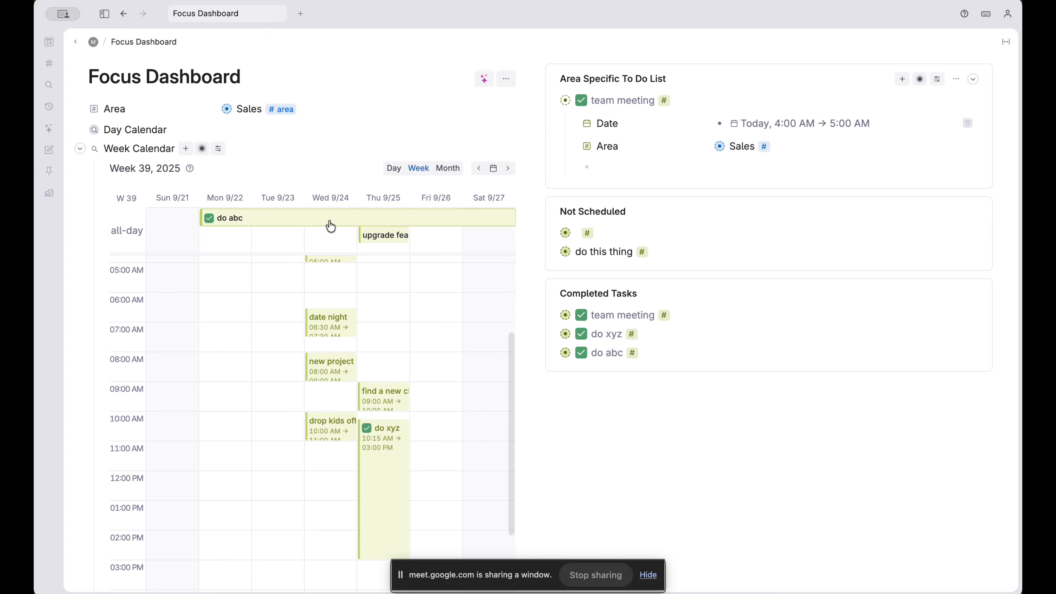
scroll(308, 335, "up", 1)
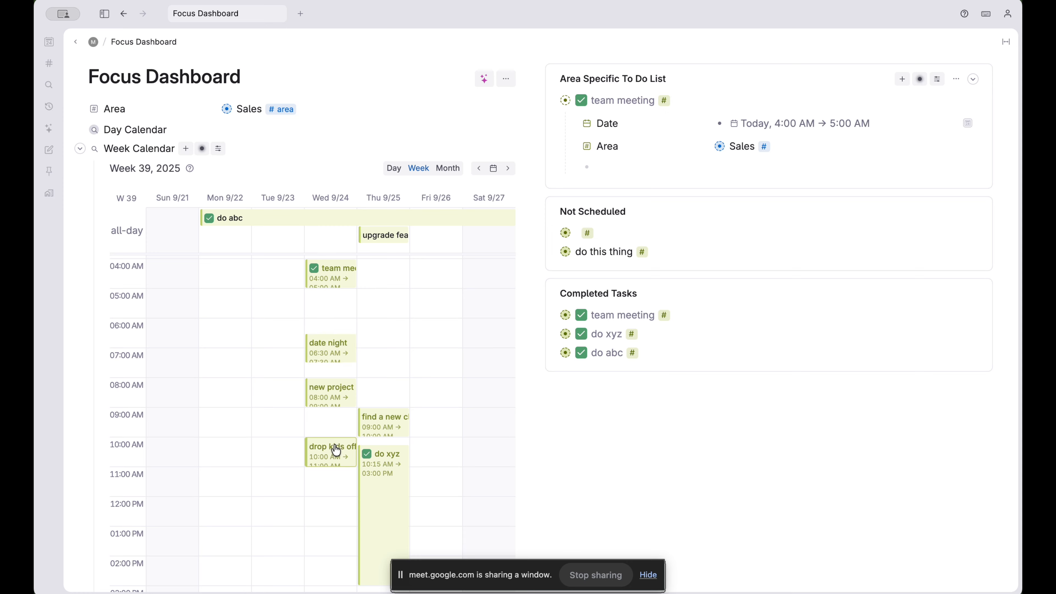
Group the Completed Tasks list by the Area field
left_click(680, 288)
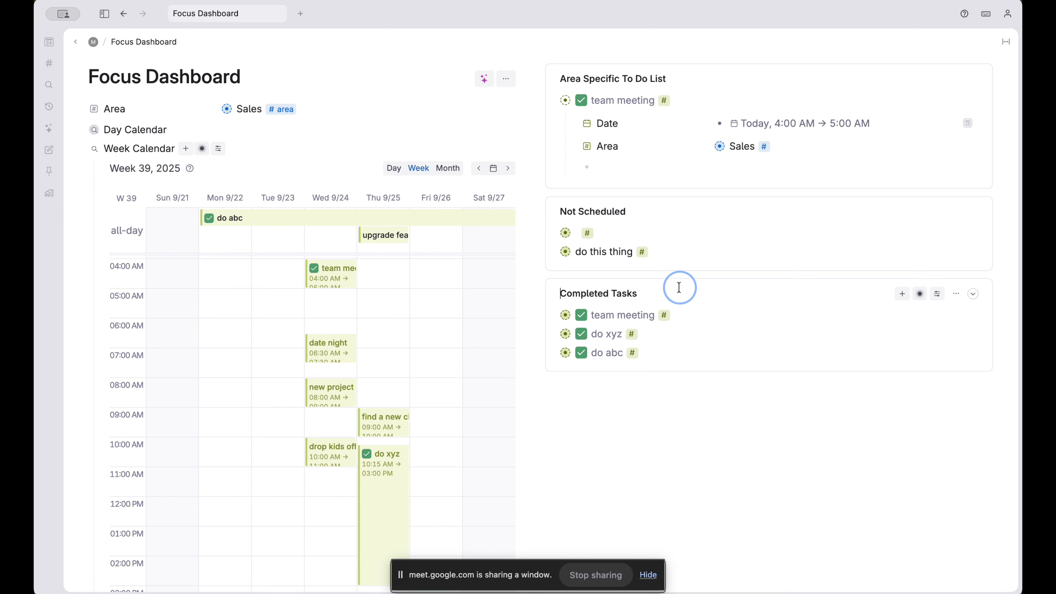
left_click(937, 294)
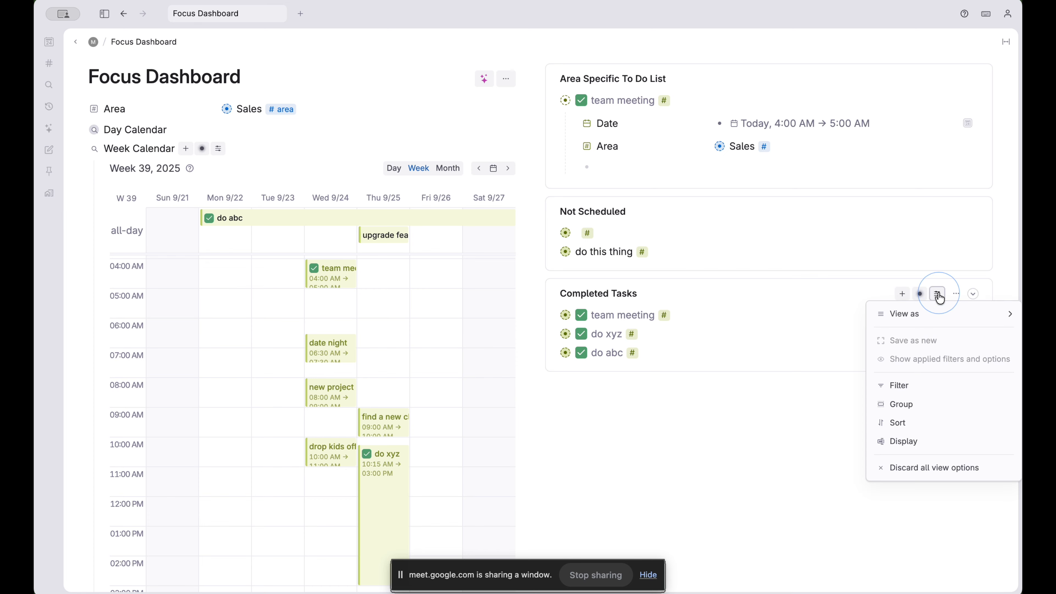
left_click(908, 411)
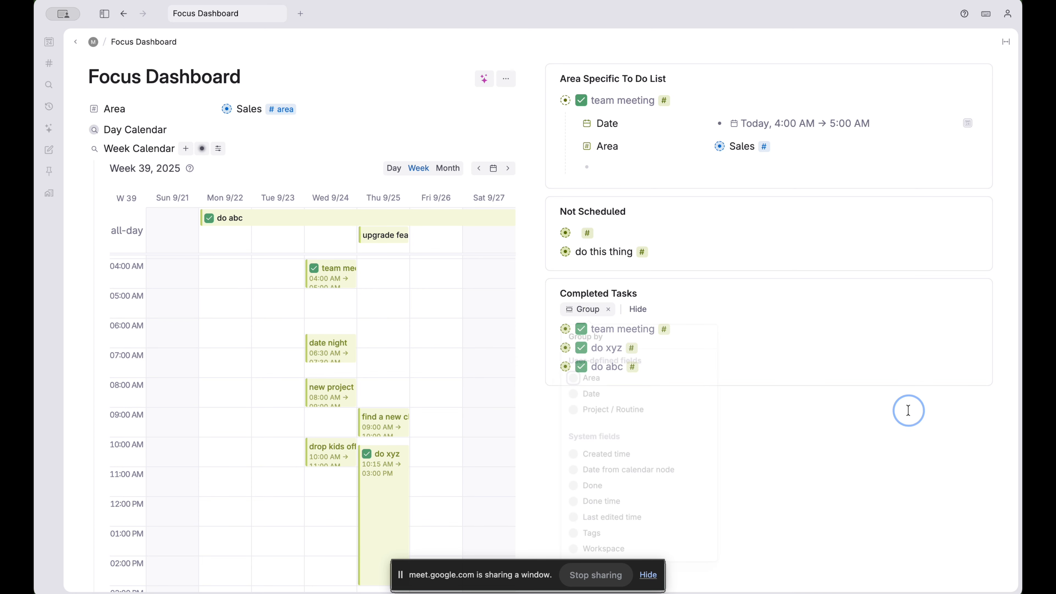
left_click(573, 378)
left_click(811, 422)
Review the area groups in Completed Tasks, then collapse that section
scroll(811, 422, "down", 5)
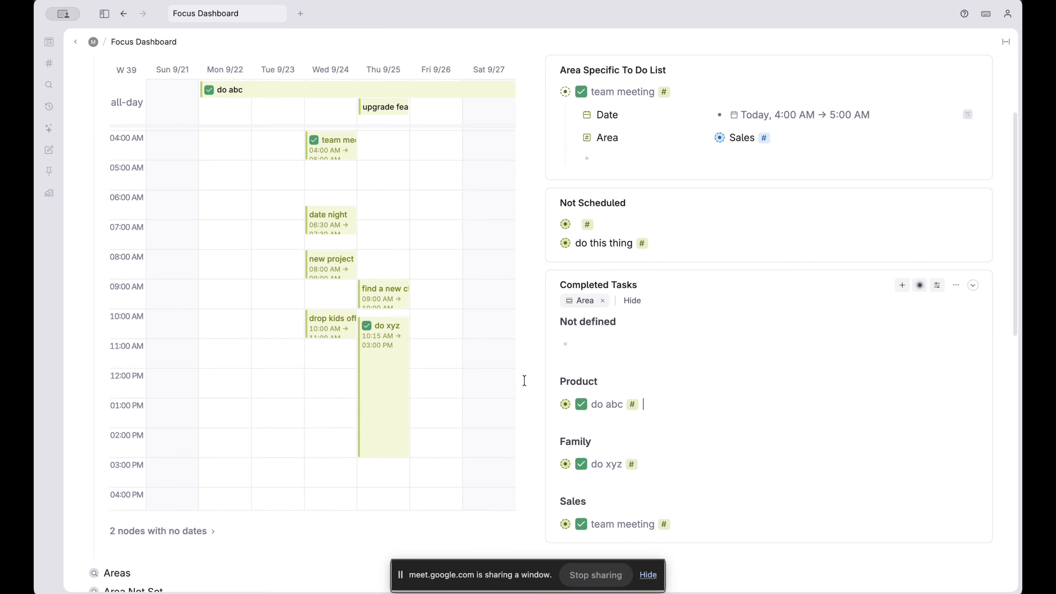
scroll(523, 375, "up", 4)
scroll(522, 375, "up", 2)
scroll(662, 374, "down", 4)
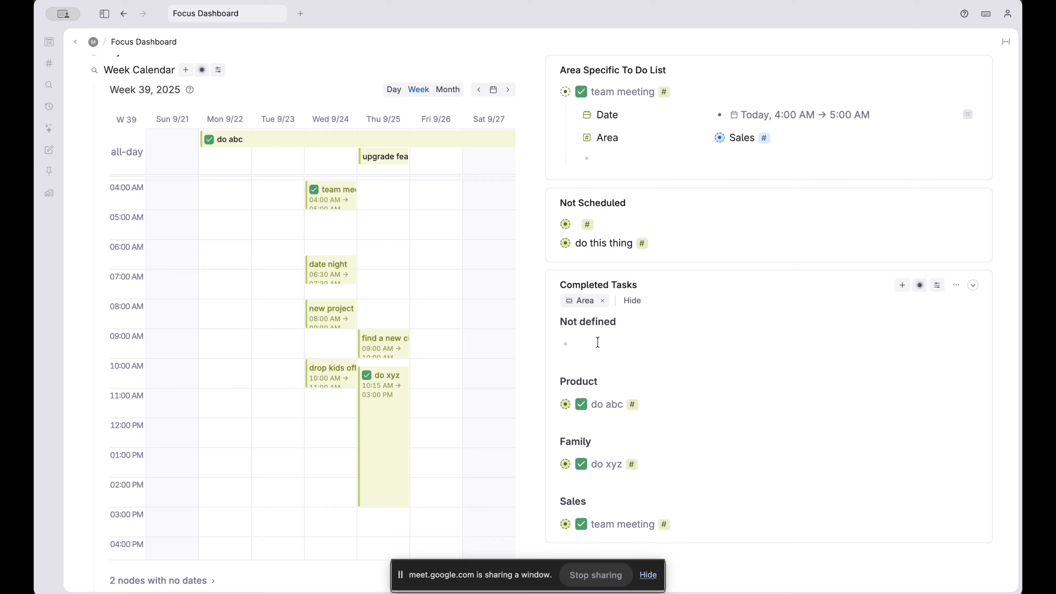
scroll(597, 342, "up", 3)
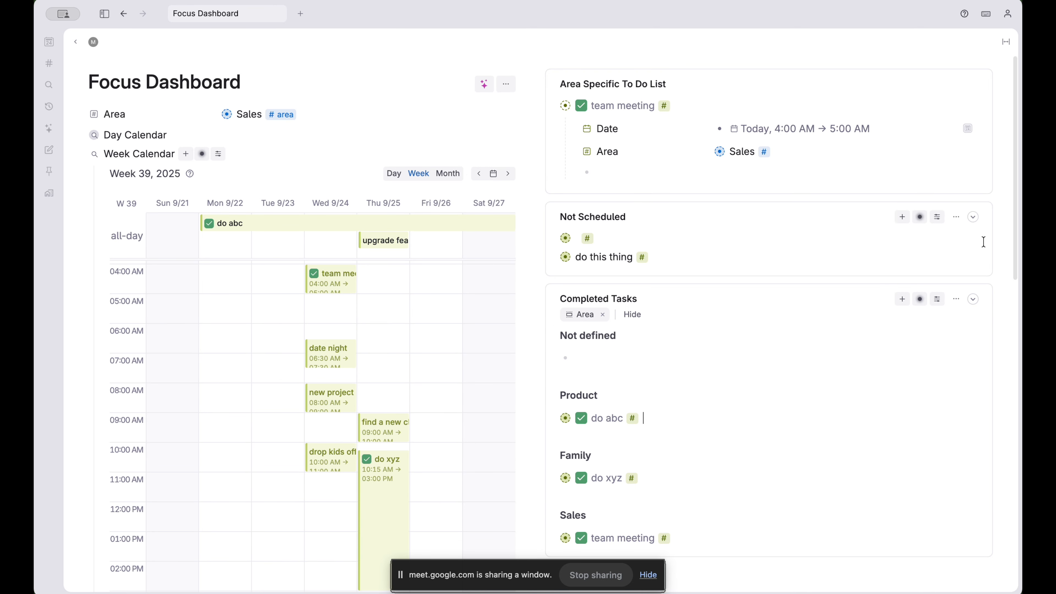
left_click(976, 300)
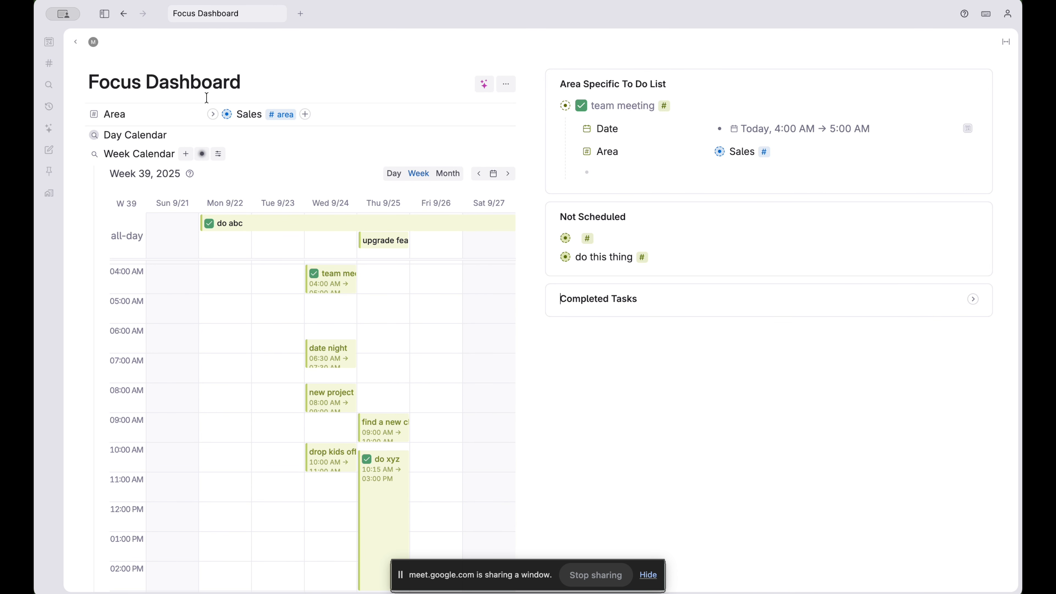
Go to the workspace's home node, open today's daily note and move up to the Week 39 page
left_click(93, 43)
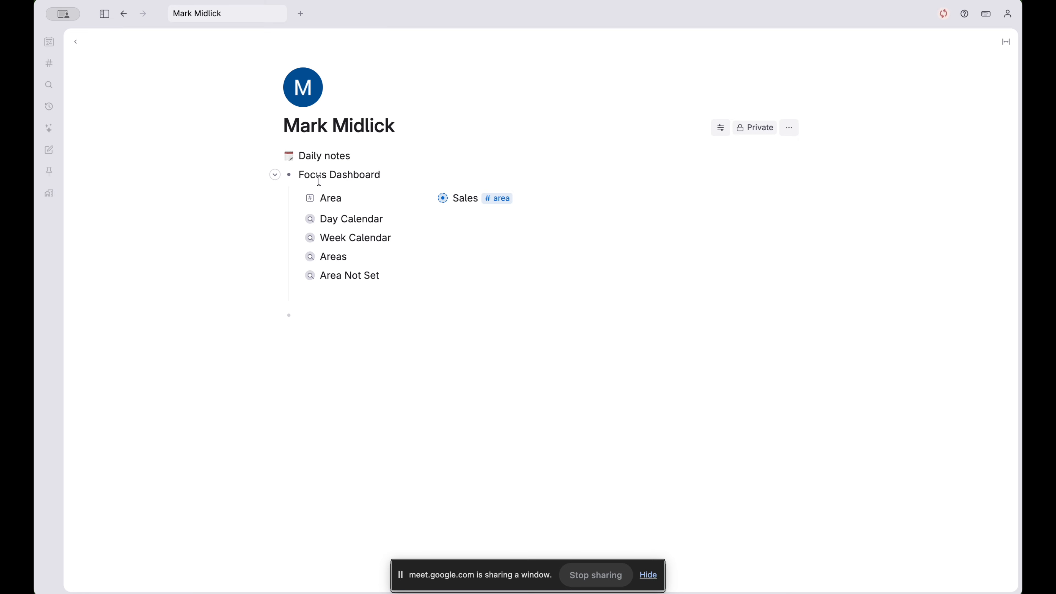
left_click(288, 160)
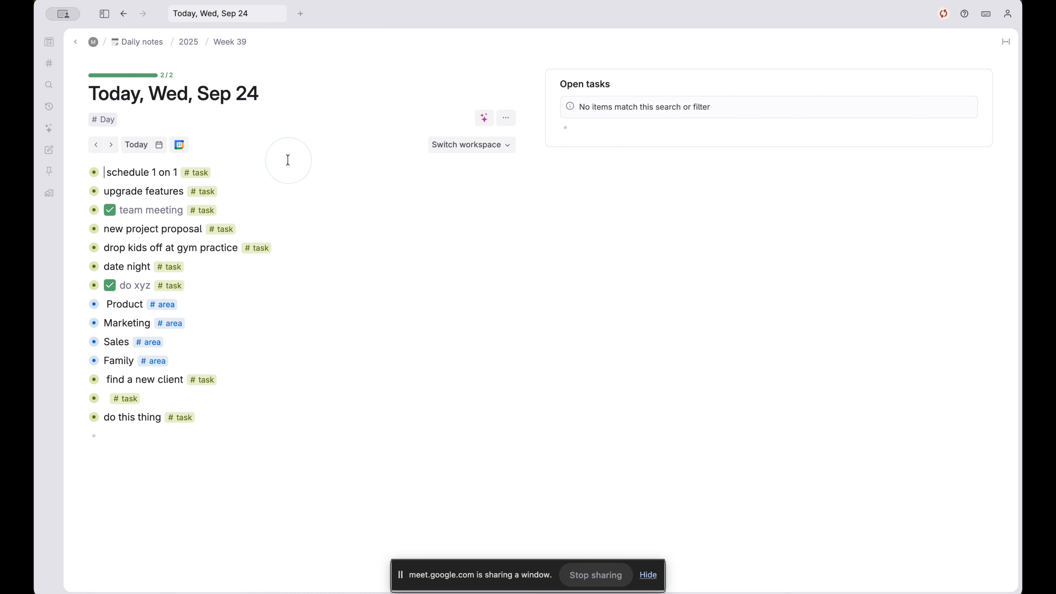
left_click(232, 41)
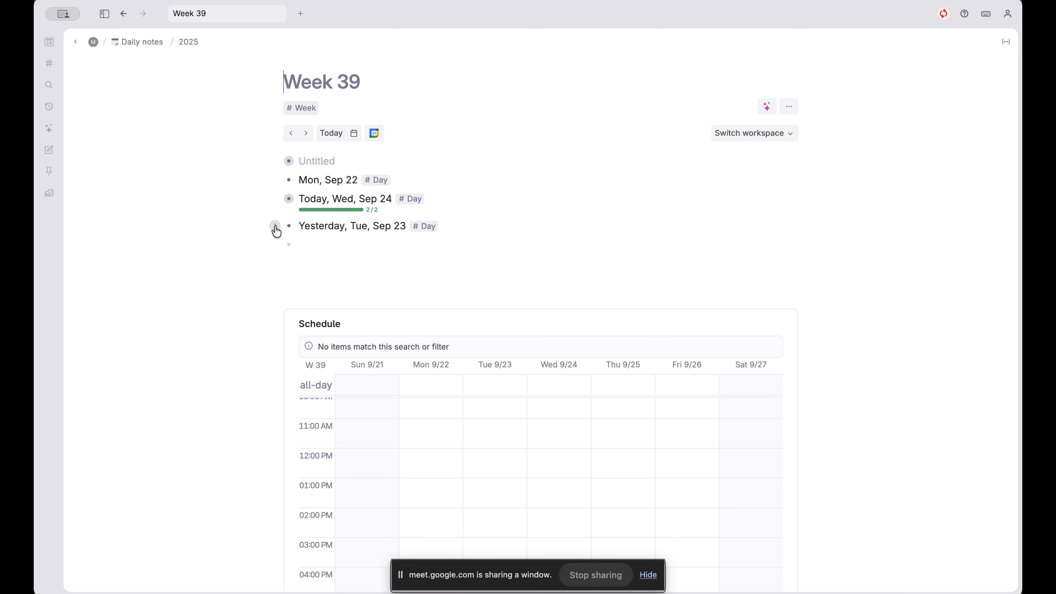
Add an empty node at the end of the Week 39 list and apply a new "weekly review" supertag to it
left_click(275, 227)
left_click(301, 266)
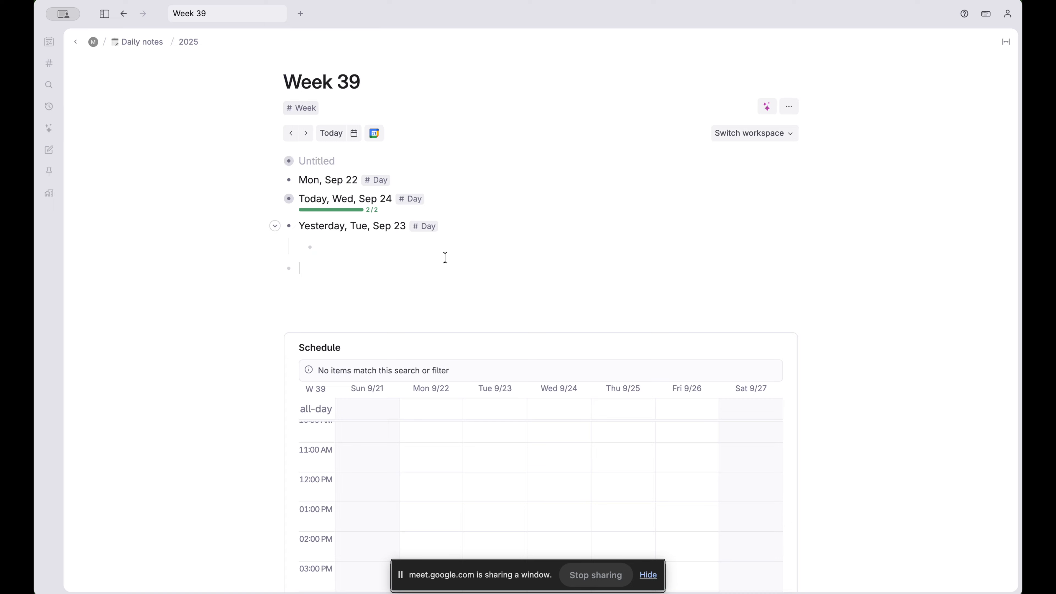
type("#week")
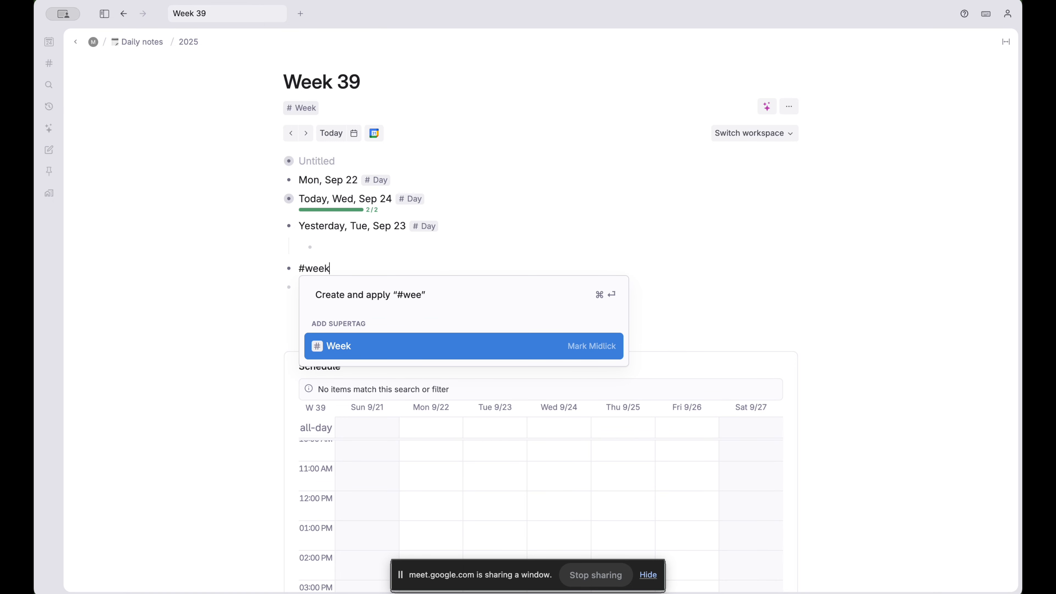
type("ly review")
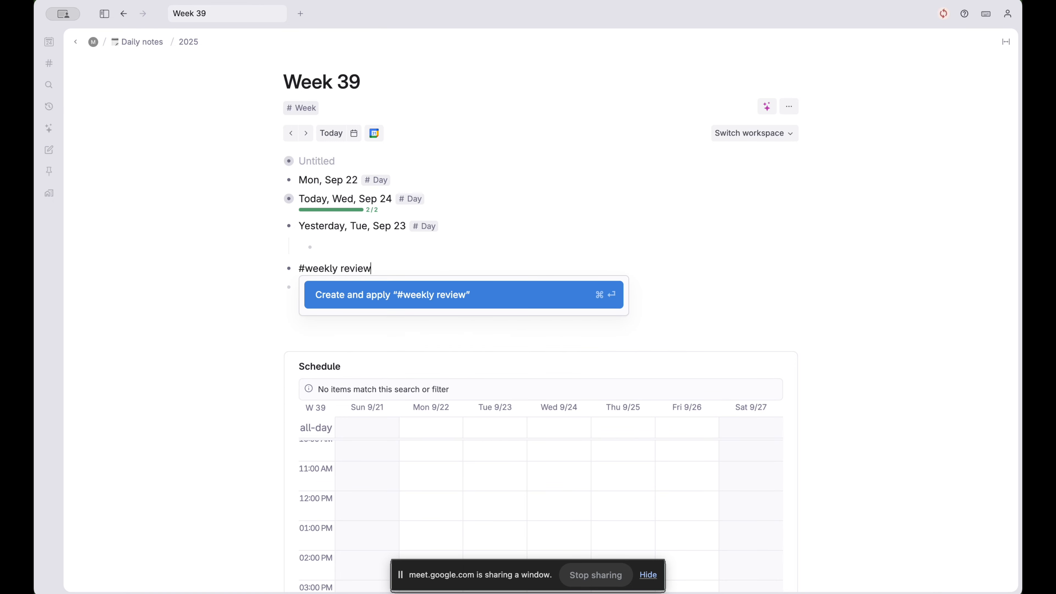
key("Return")
Expand the weekly review node and create a search node inside it
key("super+Down")
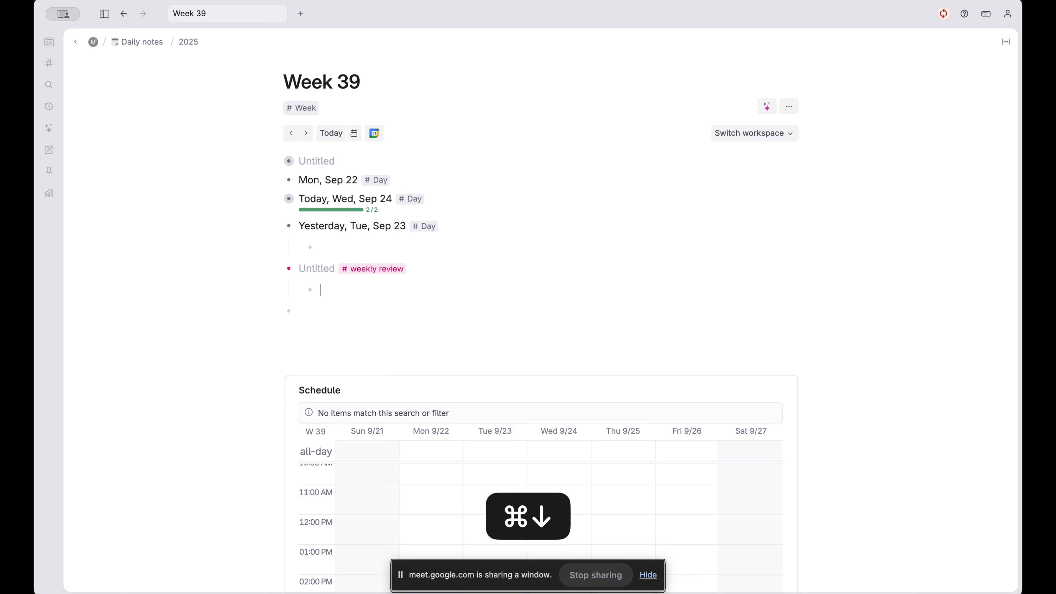
type("?")
key("Return")
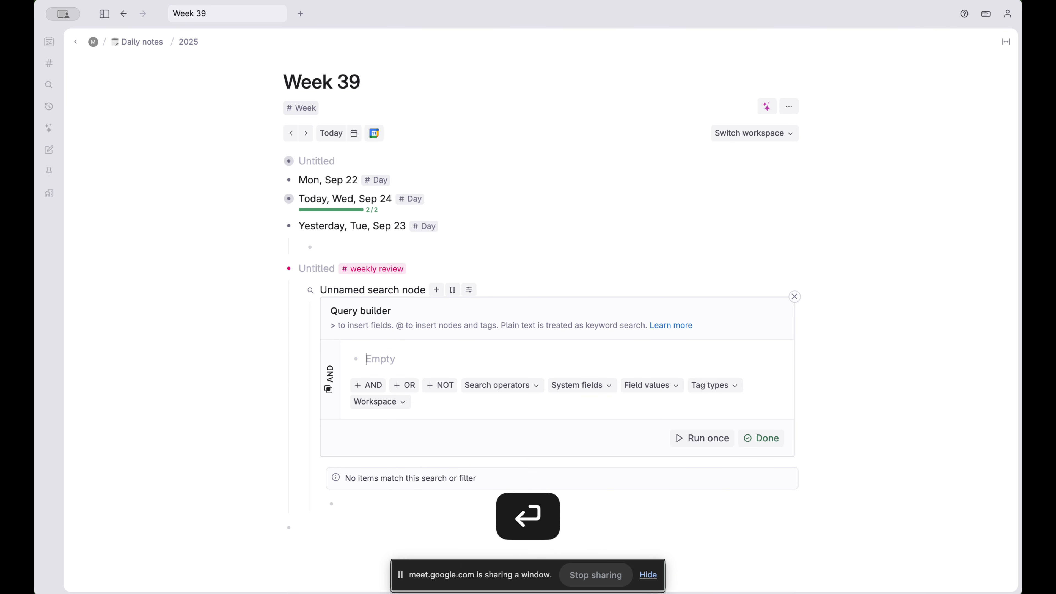
Set the weekly review search's query to the task supertag and DONE
type("#tas")
key("Return")
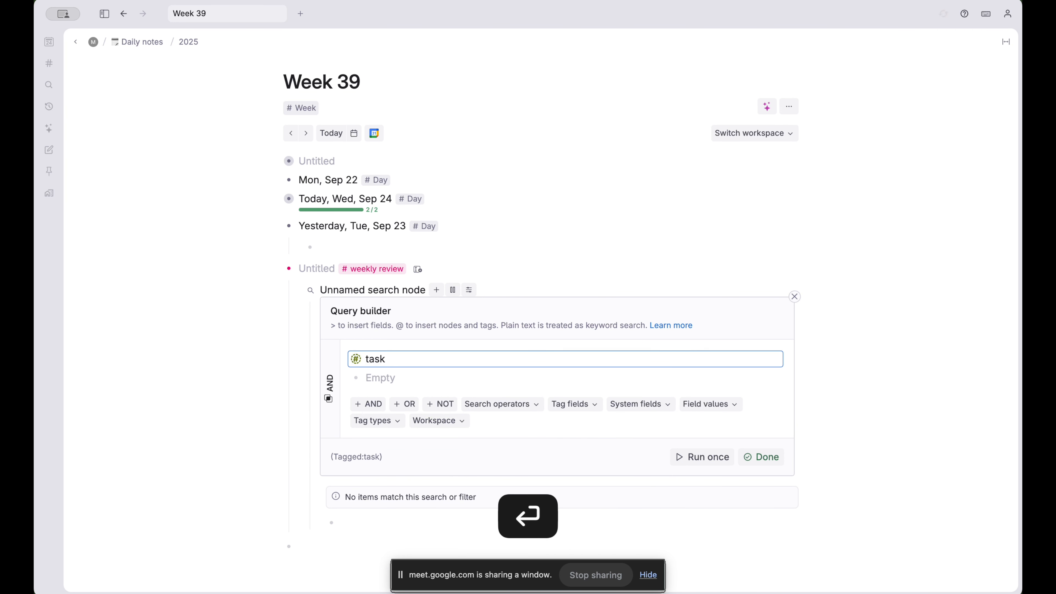
key("Down")
type("DONE")
key("Return")
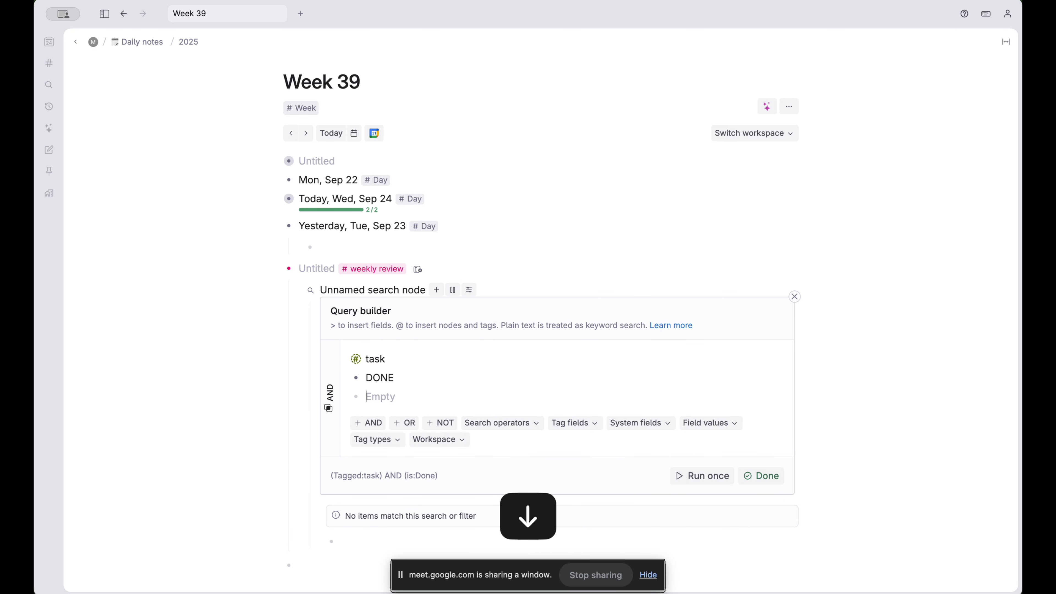
Add a Date condition with the value GRANDPARENT to the weekly review search's query
type(">d")
type("ate")
key("Return")
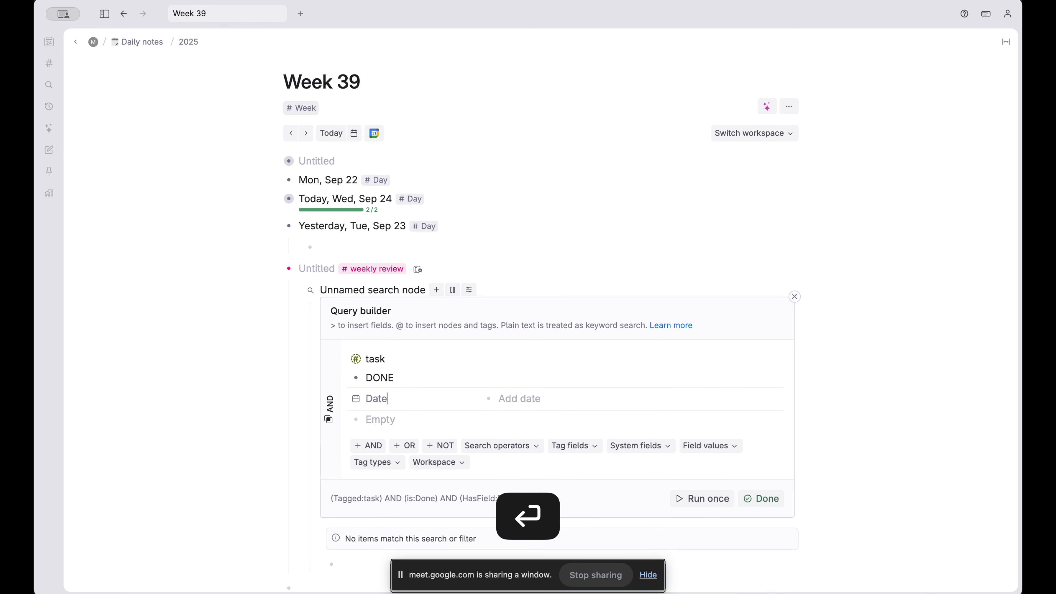
left_click(511, 398)
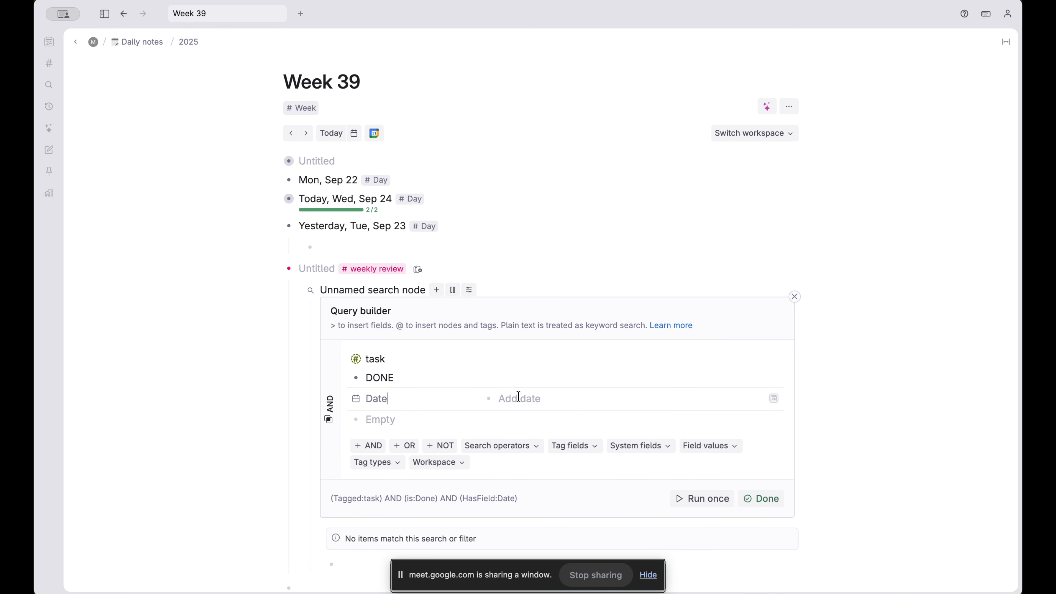
type("GREAND")
key("shift+BackSpace")
key("shift+BackSpace")
key("shift+BackSpace")
key("shift+BackSpace")
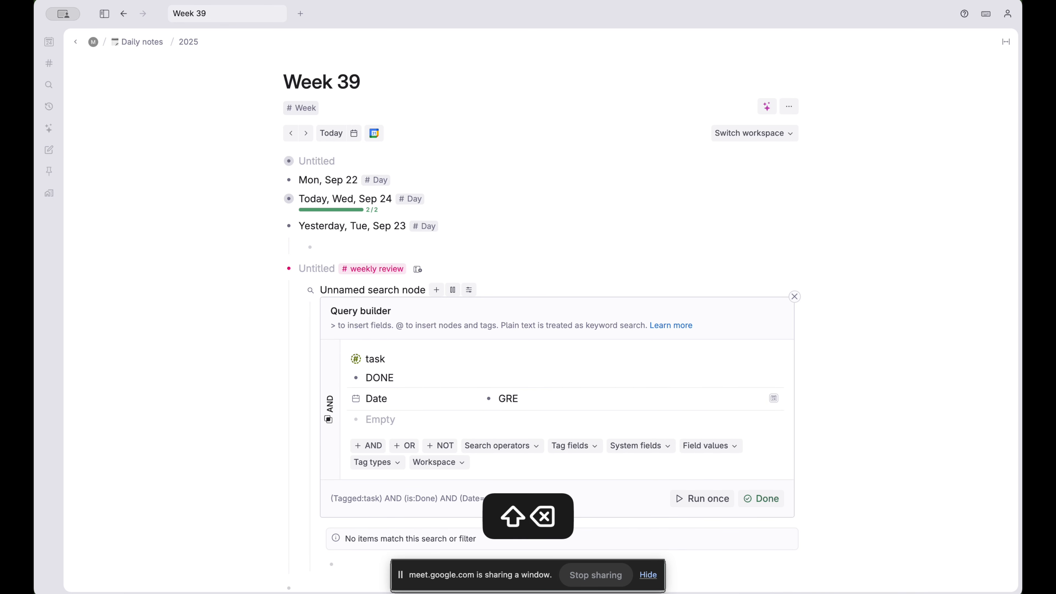
type("ANDPARENT")
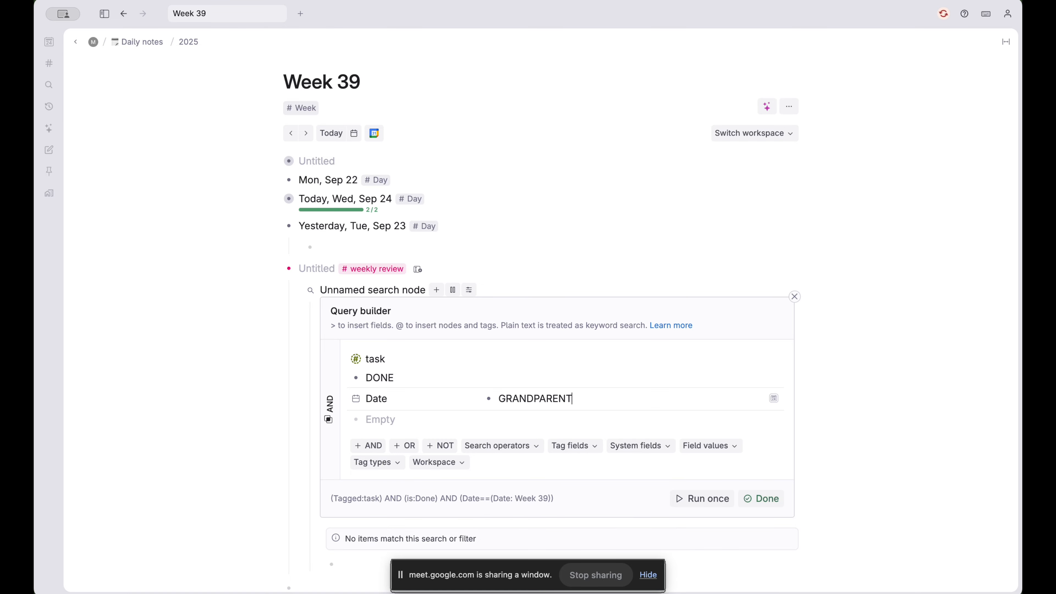
Name the weekly review's search node "Completed This Week"
triple_click(361, 288)
type("Completed")
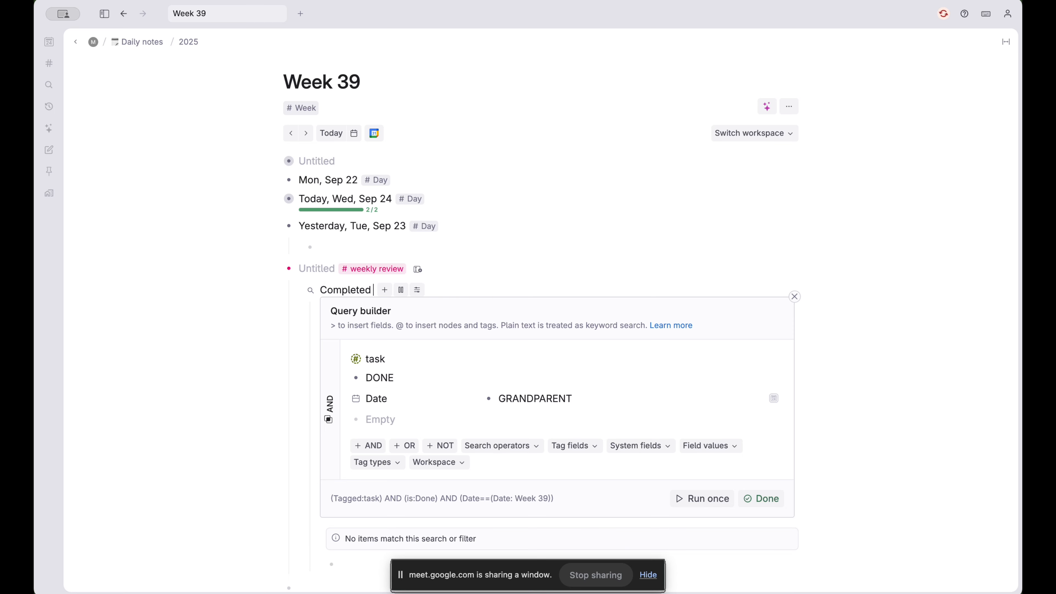
type(" This Week")
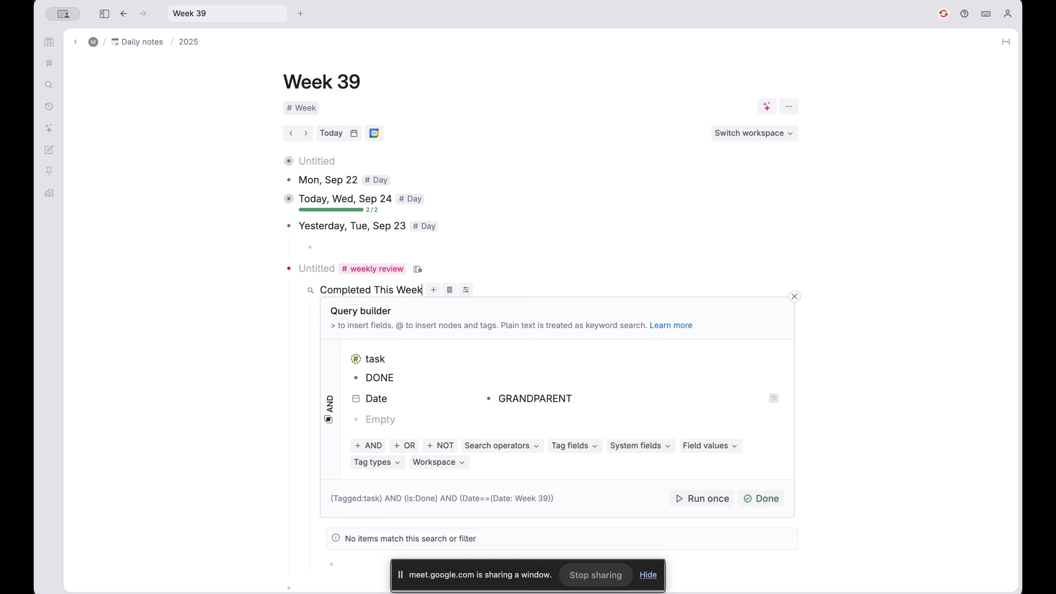
left_click(313, 268)
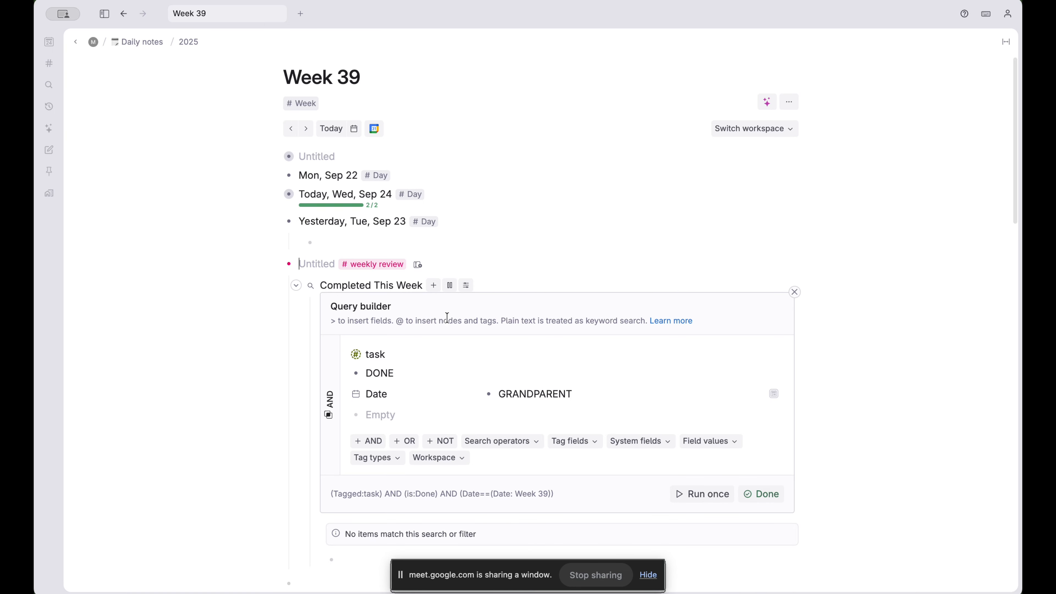
Run the Completed This Week search once and finish editing its query
scroll(448, 318, "down", 3)
left_click(705, 402)
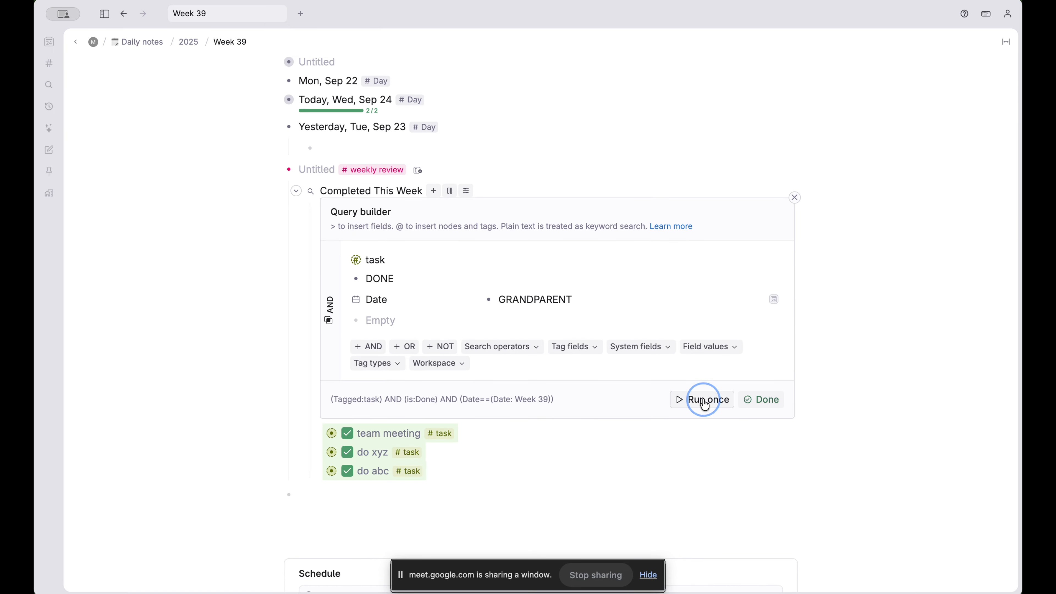
left_click(771, 401)
Add the Completed This Week search node to the weekly review supertag's template
key("super+k")
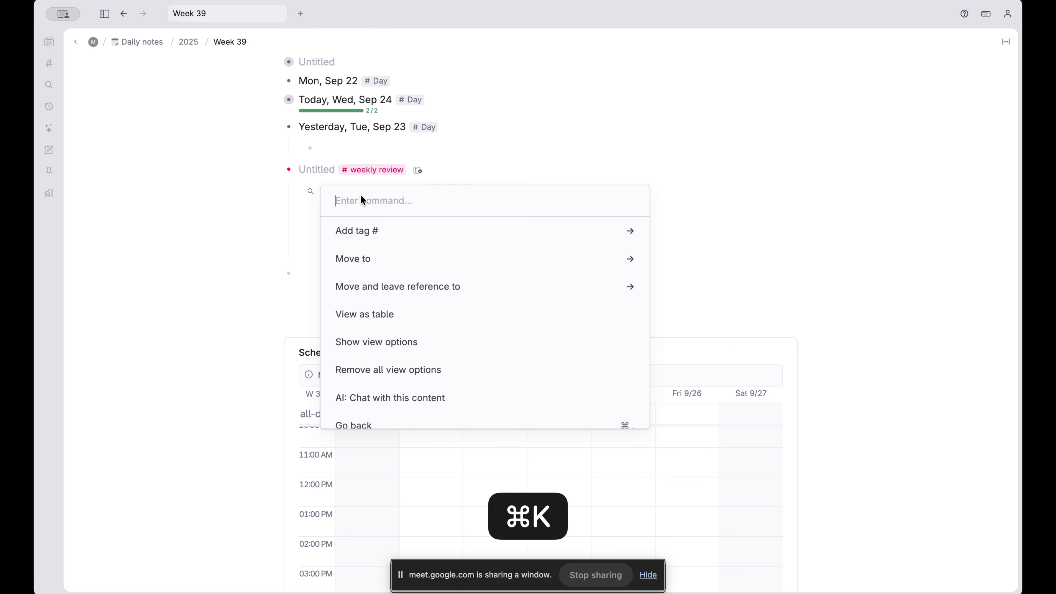
type("add")
key("Down")
key("Return")
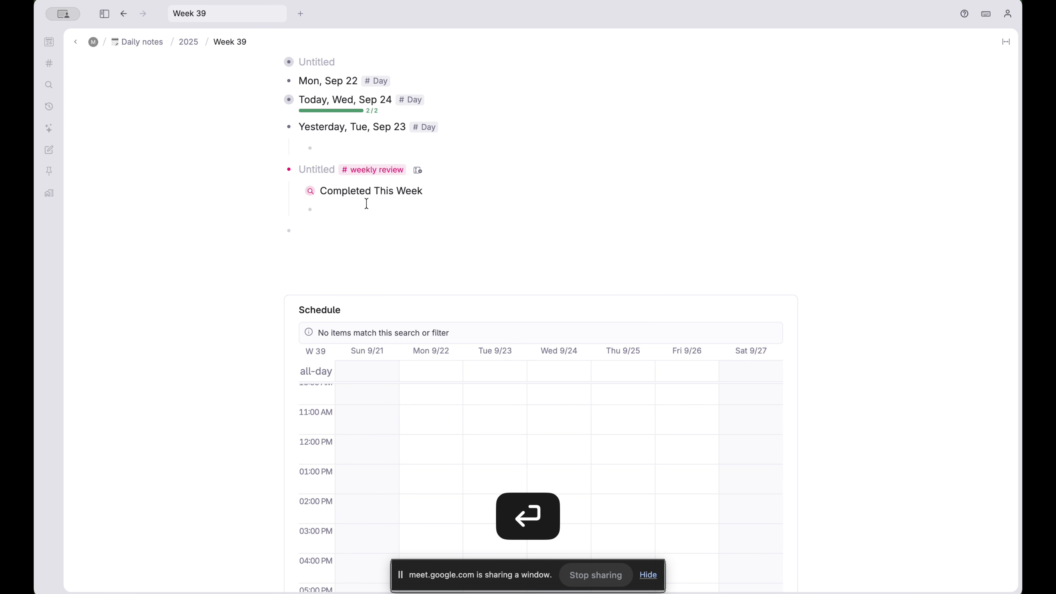
Create two fields under the weekly review node named "What went well" and "What needs improved"
type("W")
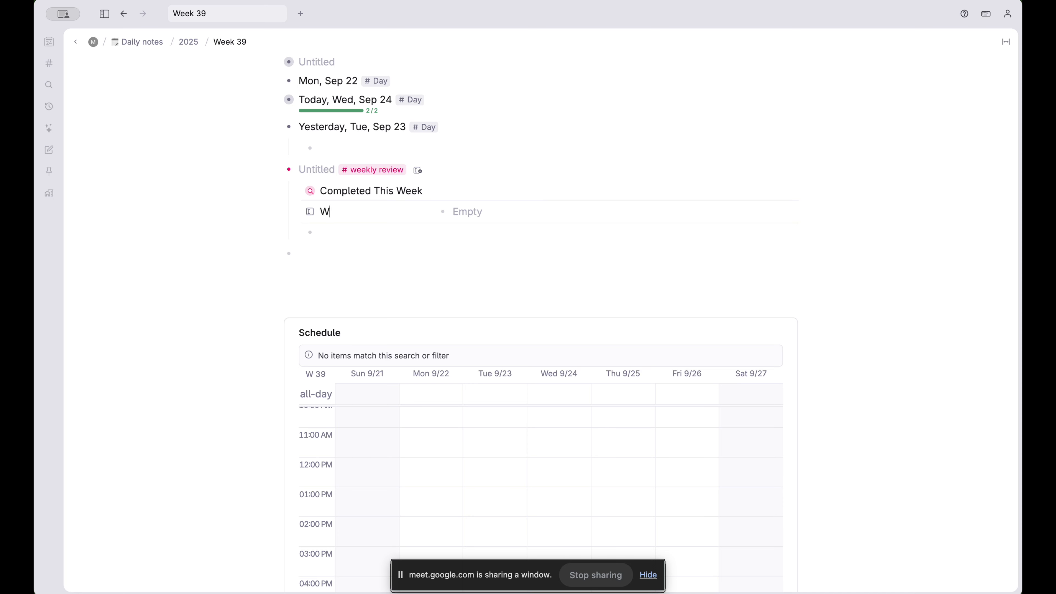
type("hat")
key("BackSpace")
type("ll")
key("Return")
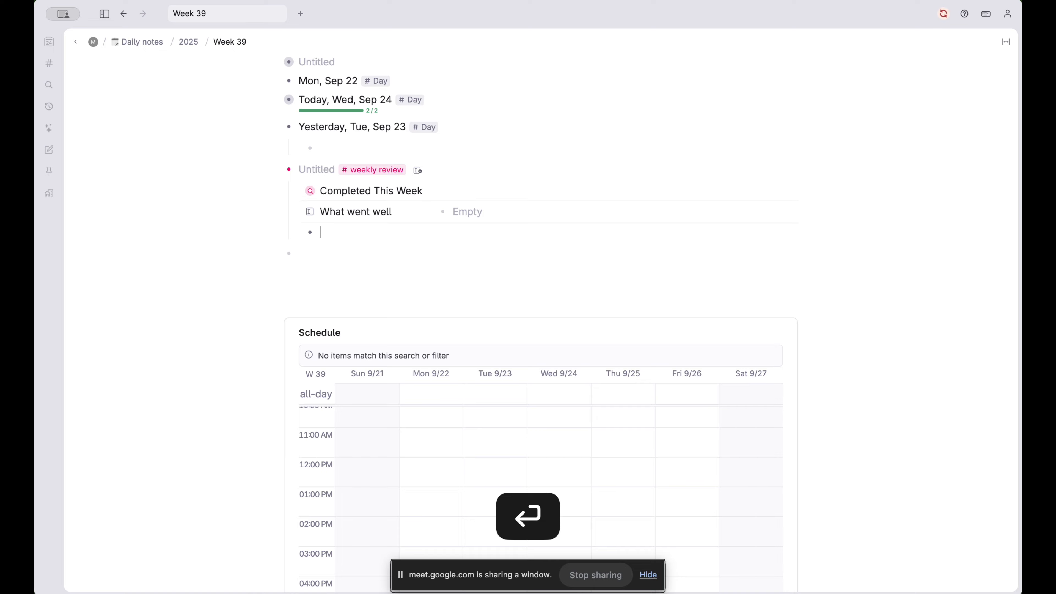
type("What")
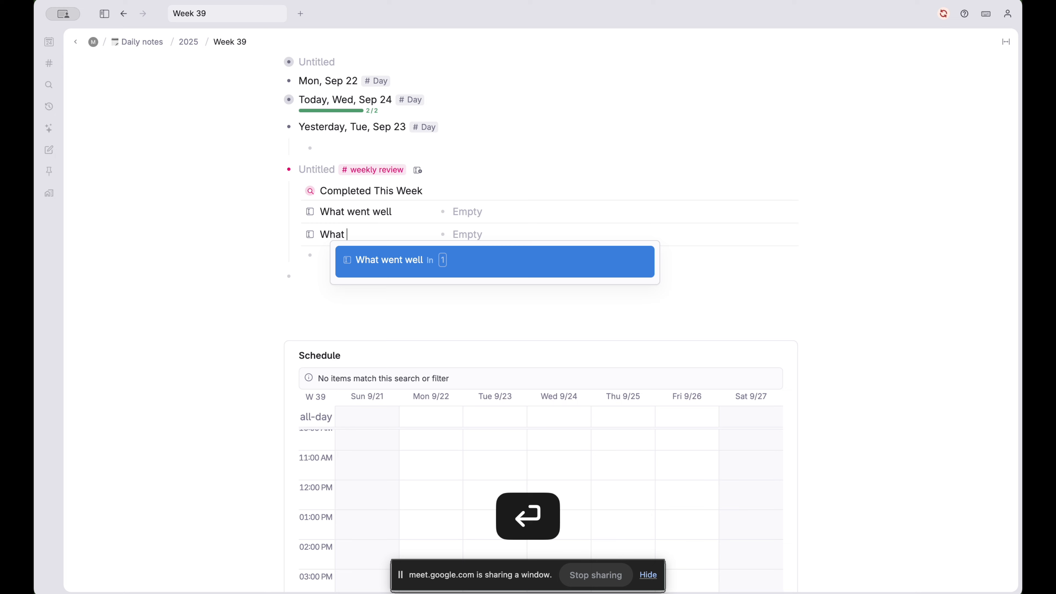
type(" needs improved")
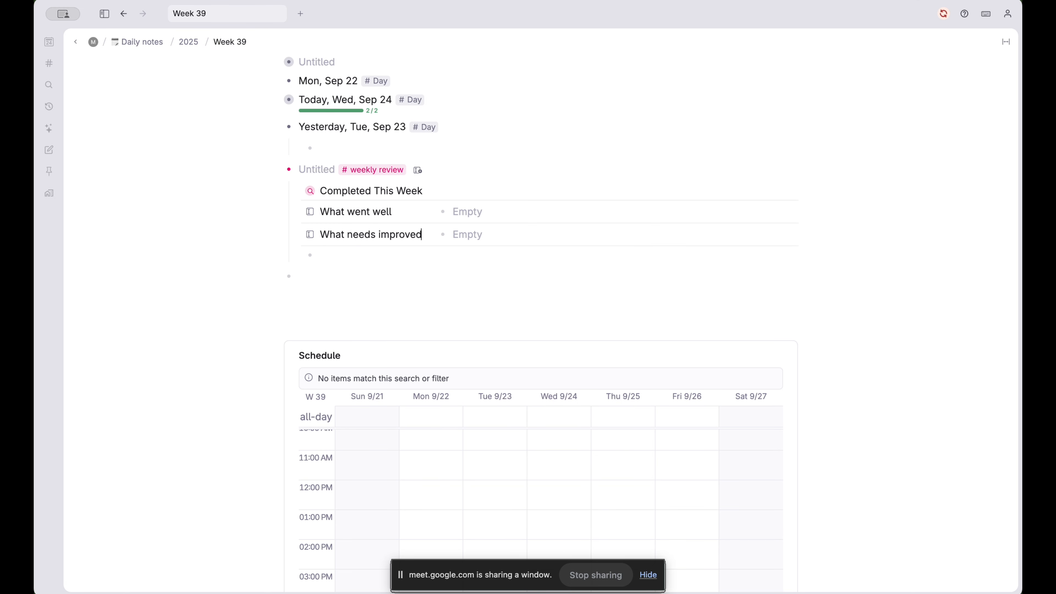
Add the What went well field to the weekly review template
left_click(338, 211)
key("cmd+k")
type("add")
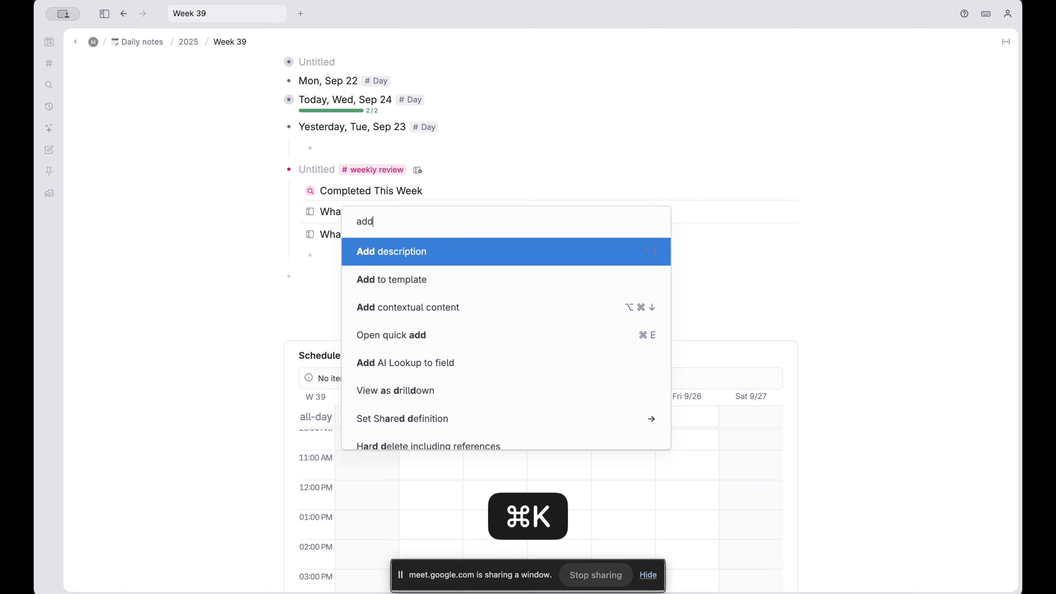
key("Return")
Add the What needs improved field to the weekly review template and enter "more marketing stuff" as its value
left_click(343, 236)
key("cmd+k")
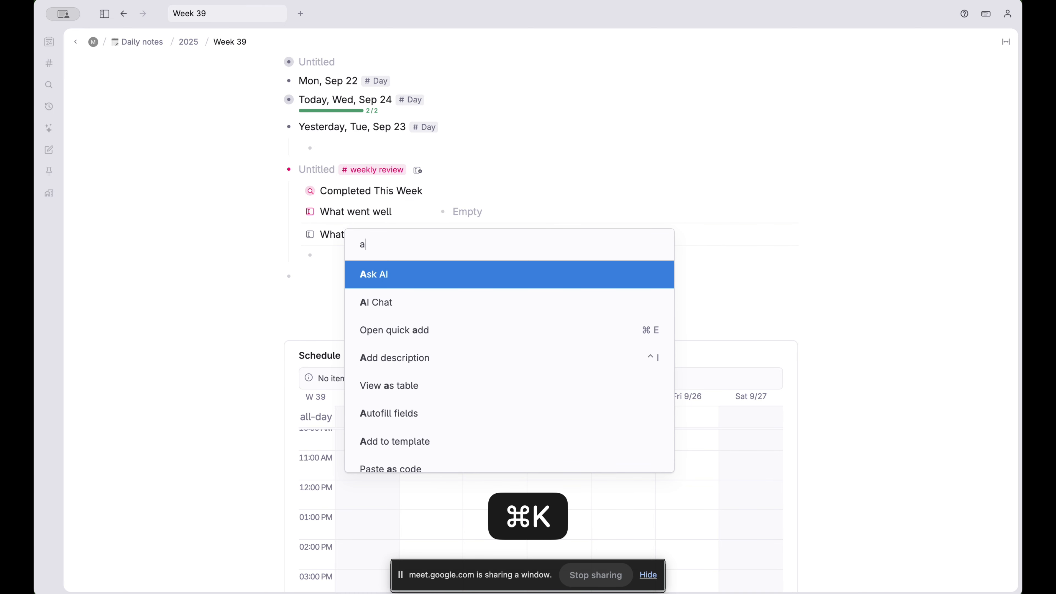
type("add")
key("Return")
left_click(491, 236)
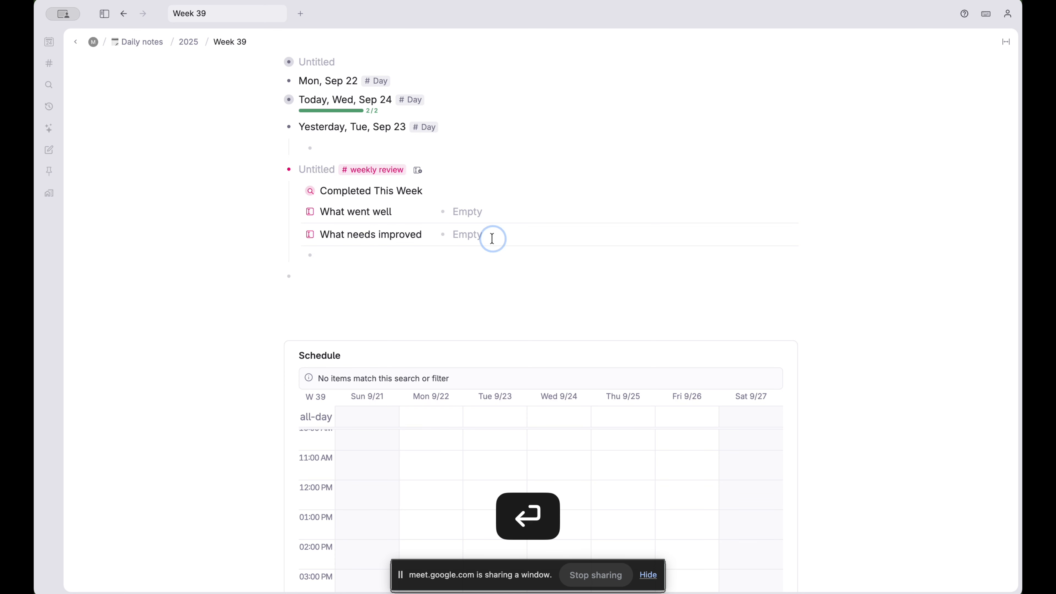
type("more marketing stuff")
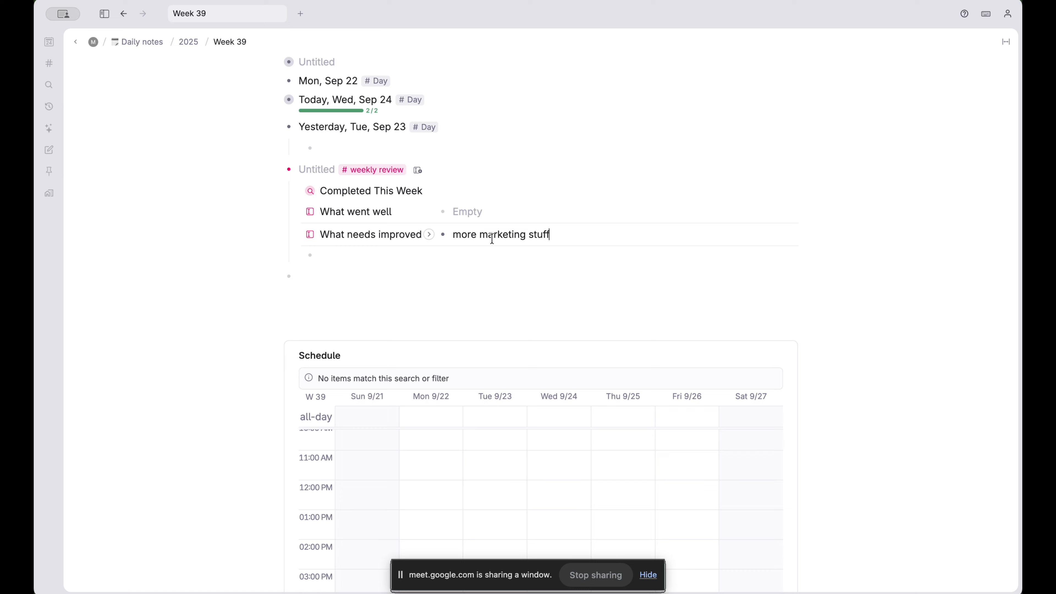
Create a second search node below the What needs improved field and filter it by the task supertag
left_click(406, 255)
type("?")
key("Return")
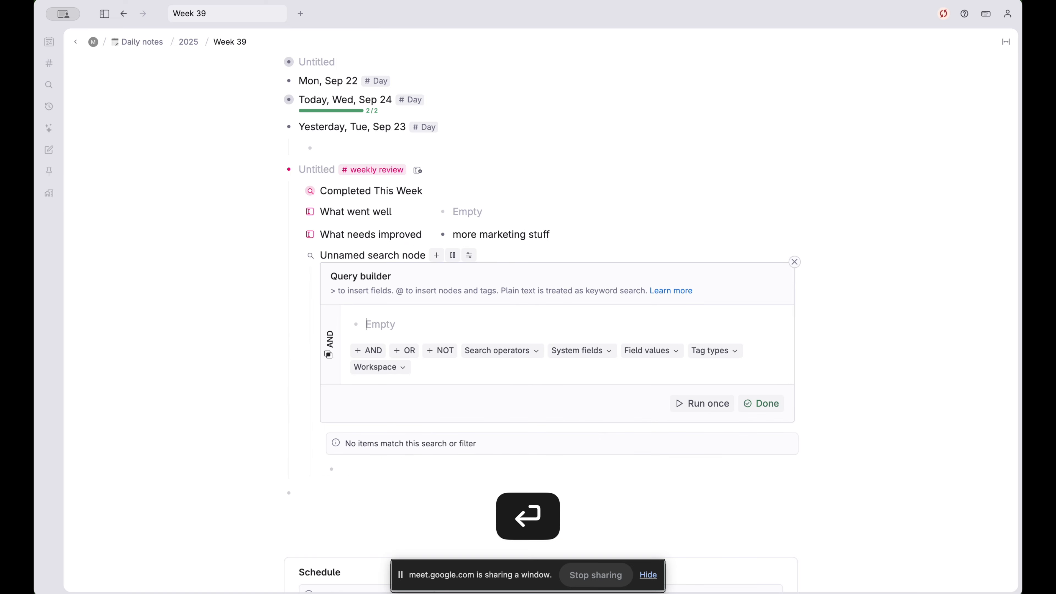
type("#tas")
key("Return")
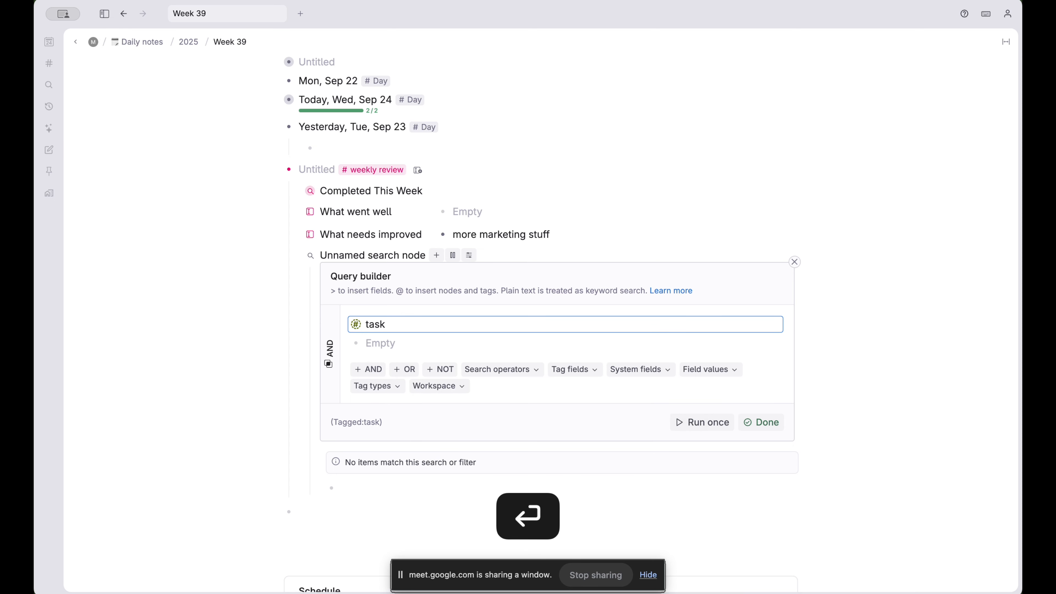
Add a DATE OVERLAPS condition to the new search, with its Date field set to GRANDPARENT+1
key("Down")
type("Date")
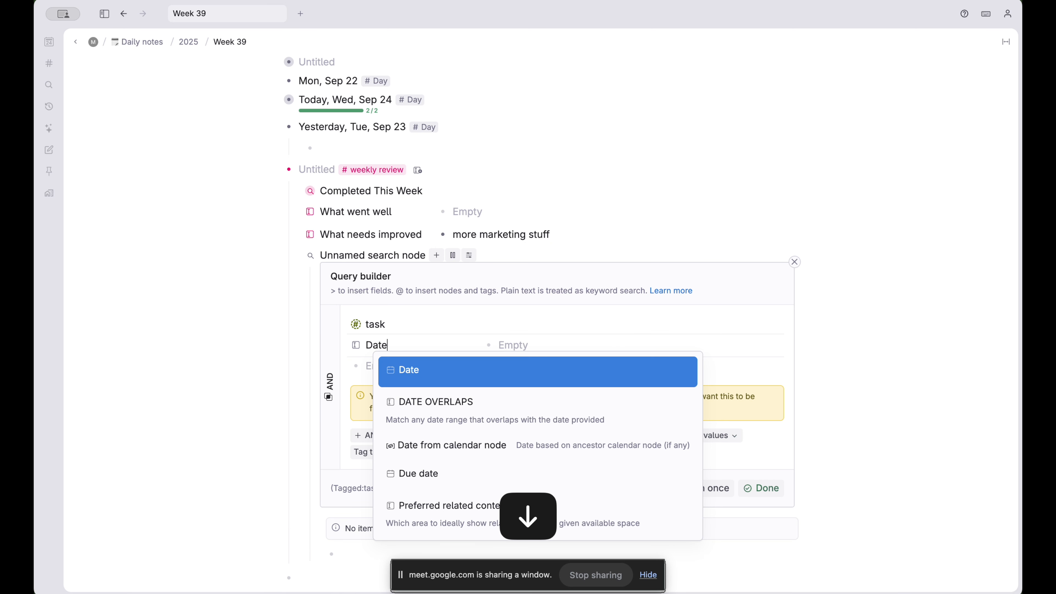
key("Return")
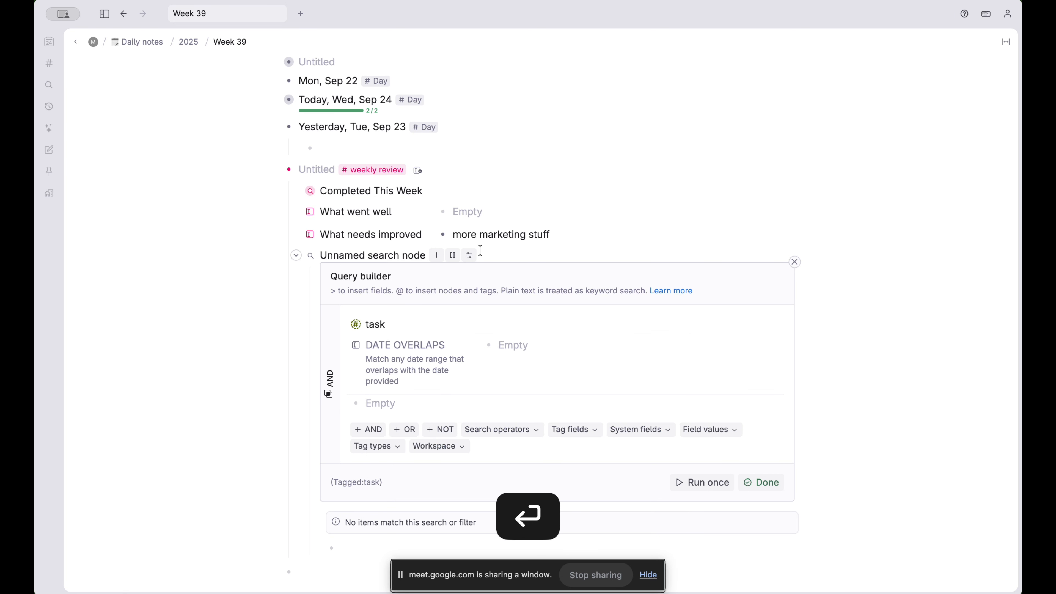
left_click(511, 343)
type(">Date")
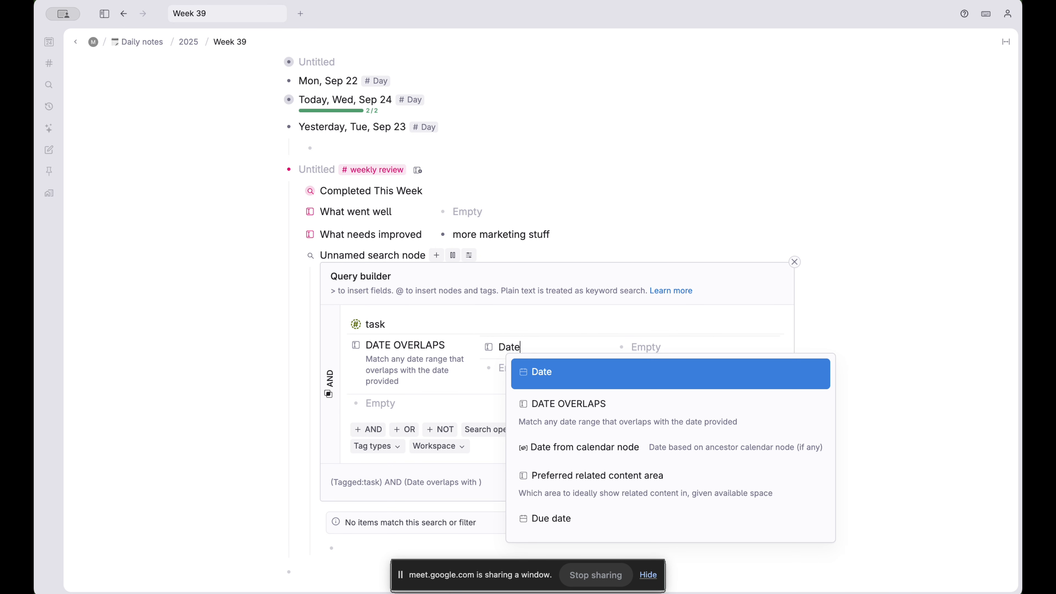
key("Return")
type("GRA")
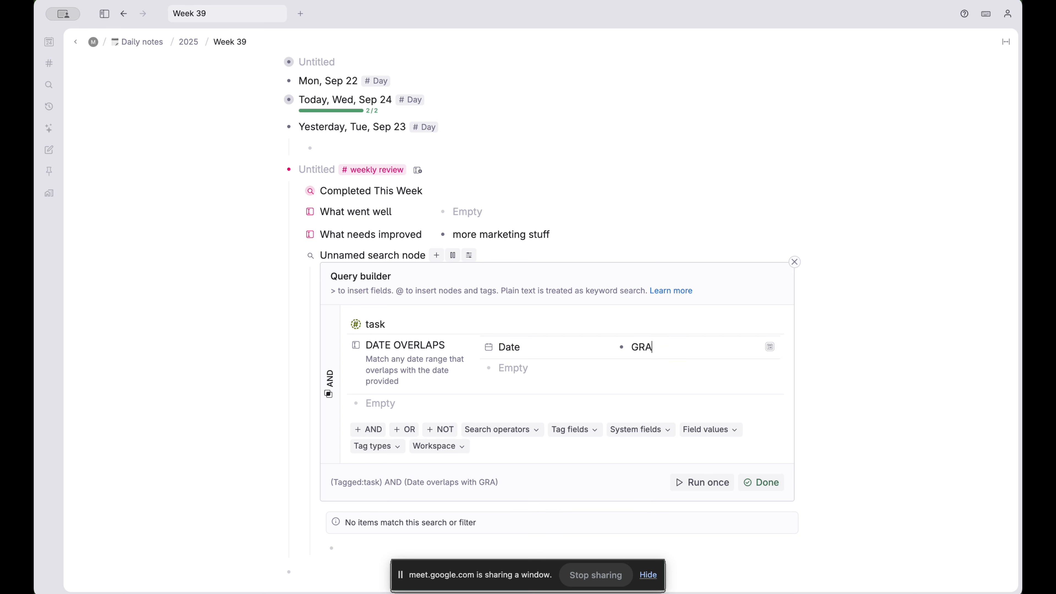
type("NDPARENT+1")
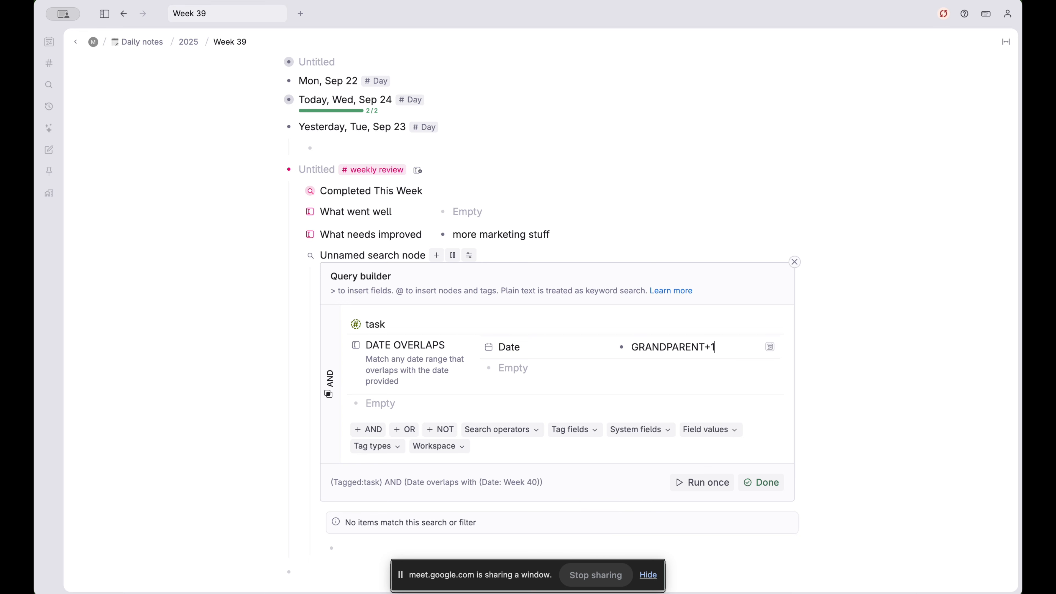
Add a NOT DONE condition to the new search's query and run it once
scroll(577, 444, "up", 3)
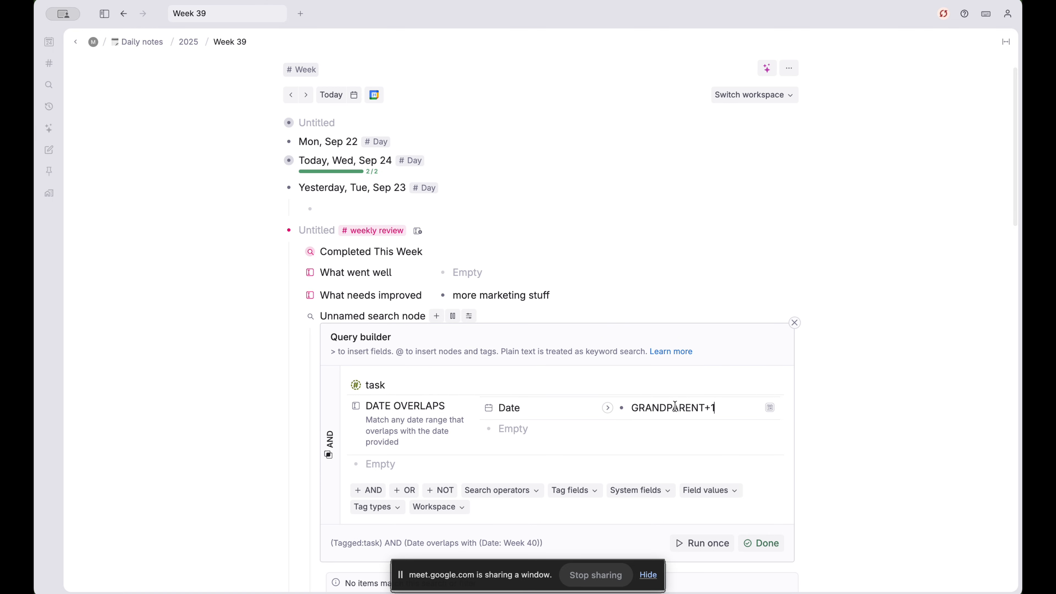
scroll(394, 103, "down", 5)
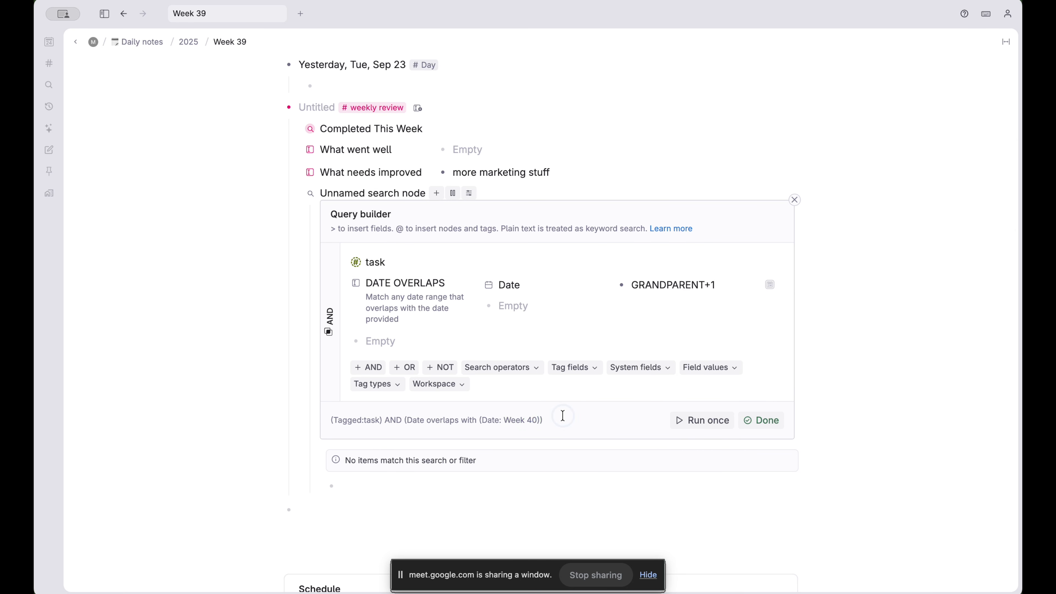
left_click(414, 341)
type("NOT DONE")
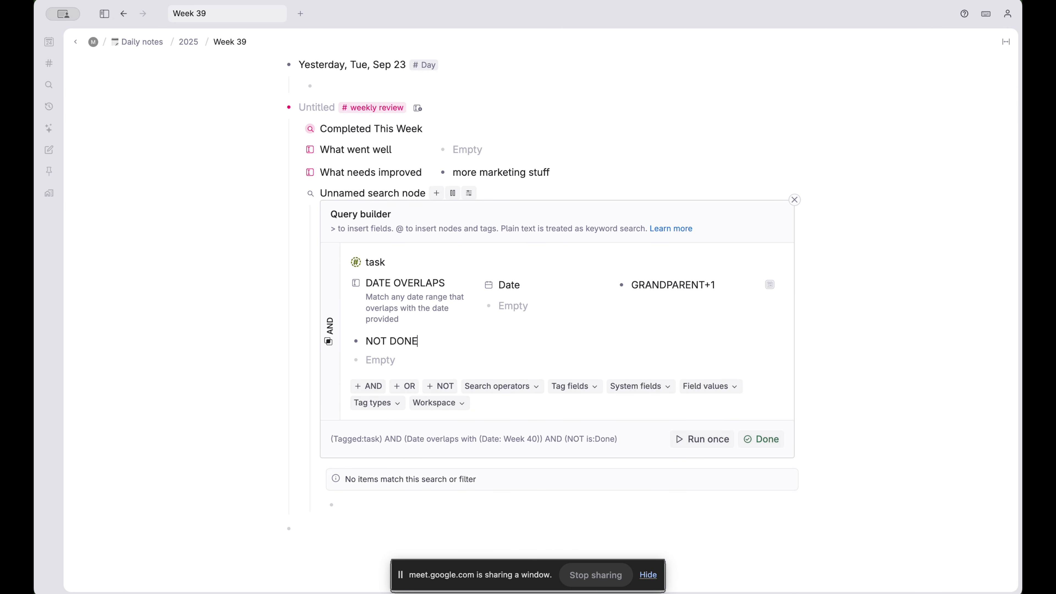
left_click(703, 439)
Name the second search node "Next Week Tasks"
left_click(355, 194)
triple_click(355, 194)
type("N")
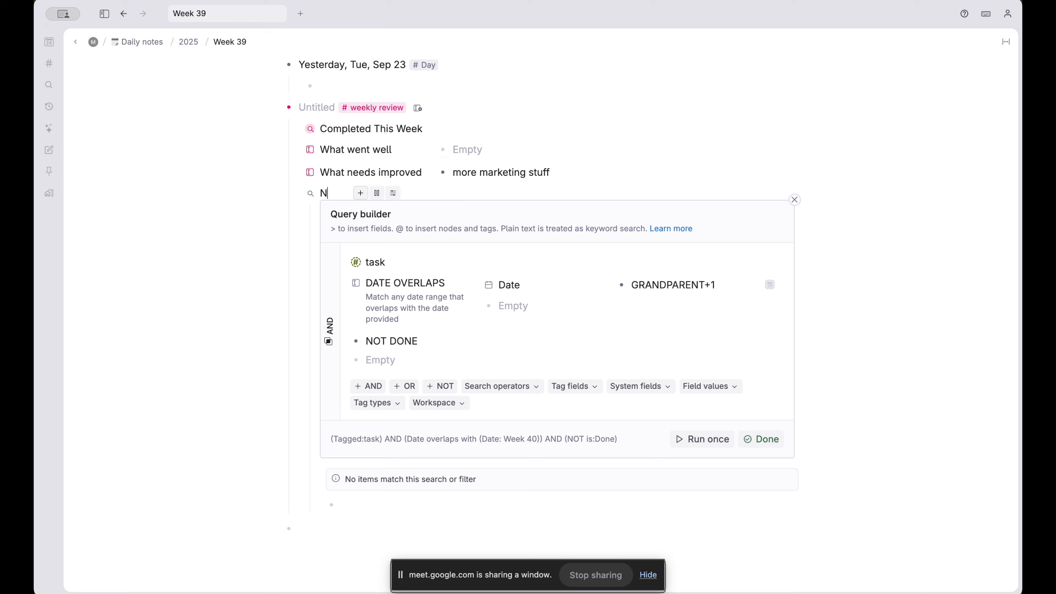
type("ext We")
key("BackSpace")
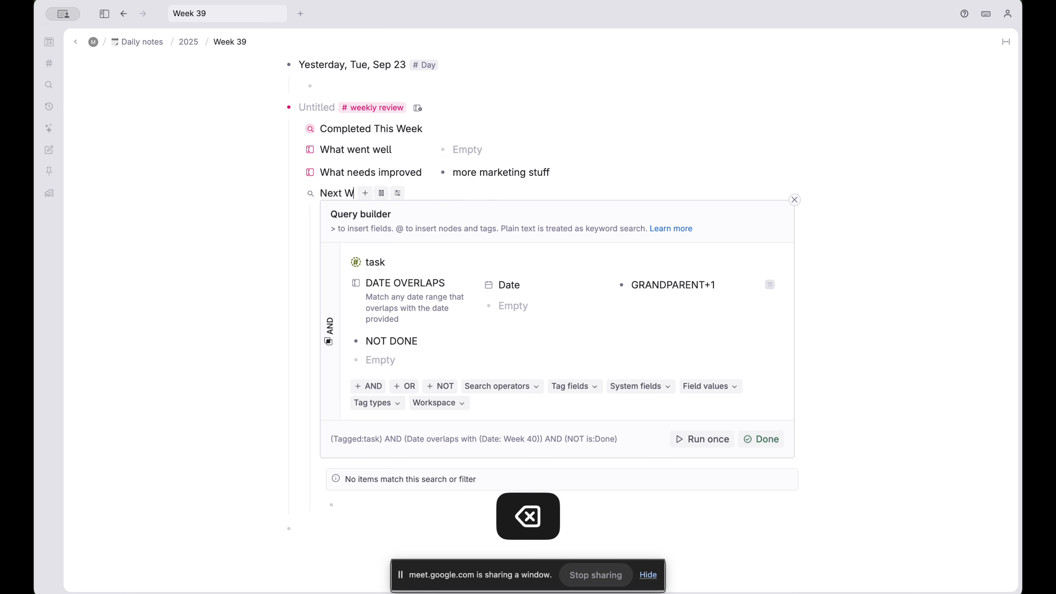
type("eek Tasks")
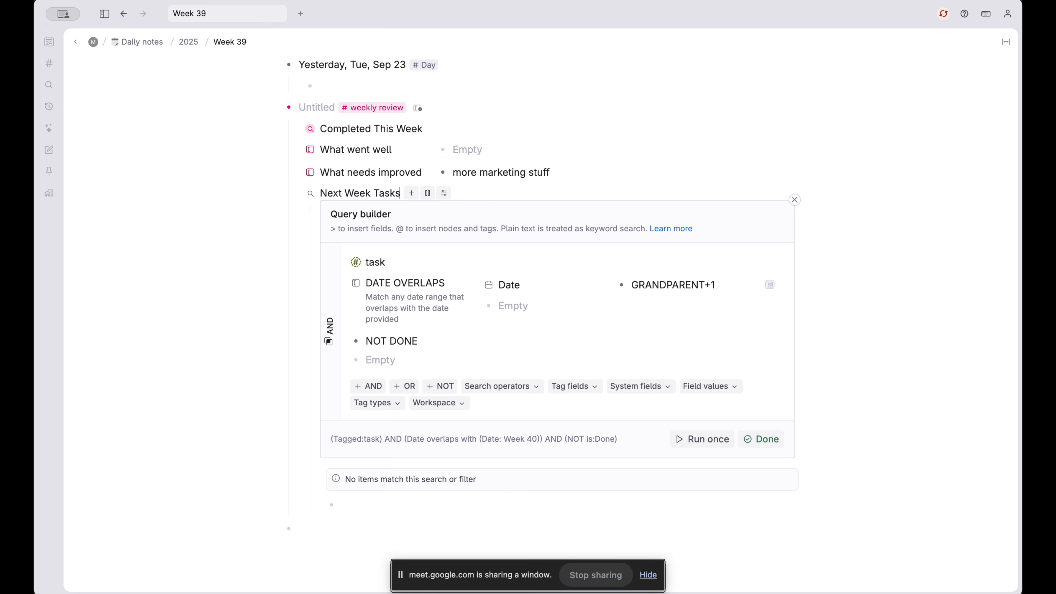
Add a task under the Next Week Tasks search, expand its fields and name it "start new marketing campaign"
left_click(342, 502)
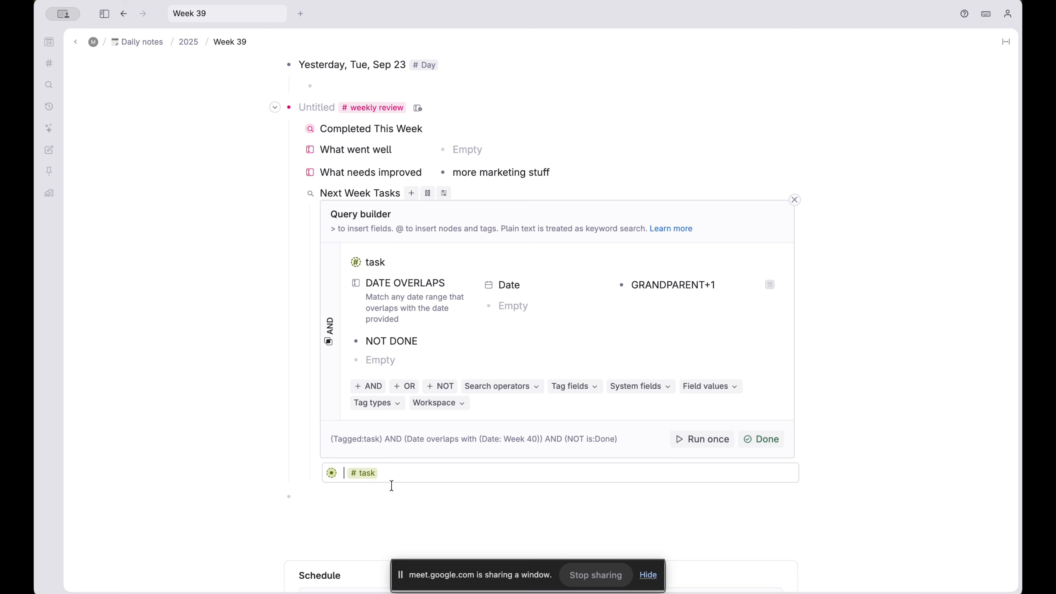
left_click(321, 476)
scroll(471, 460, "down", 2)
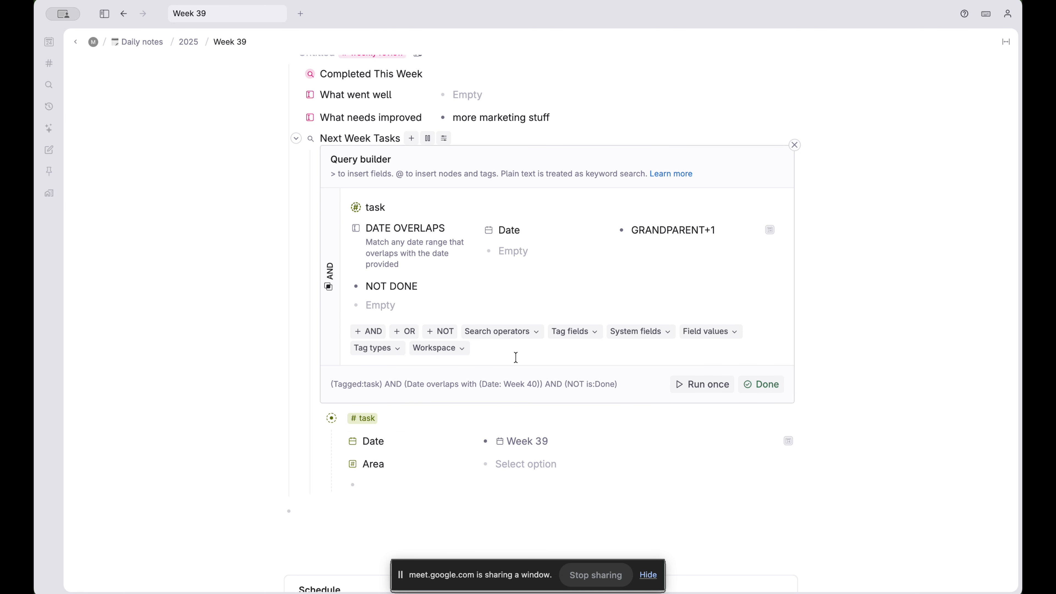
type("start new")
key("BackSpace")
key("BackSpace")
type("ew")
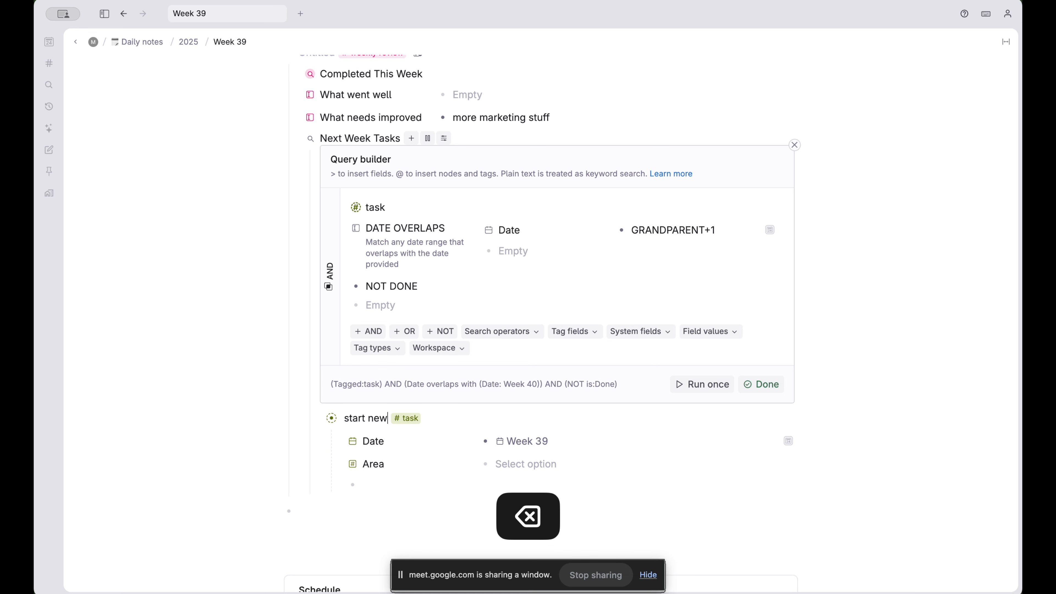
type(" marketing campaign")
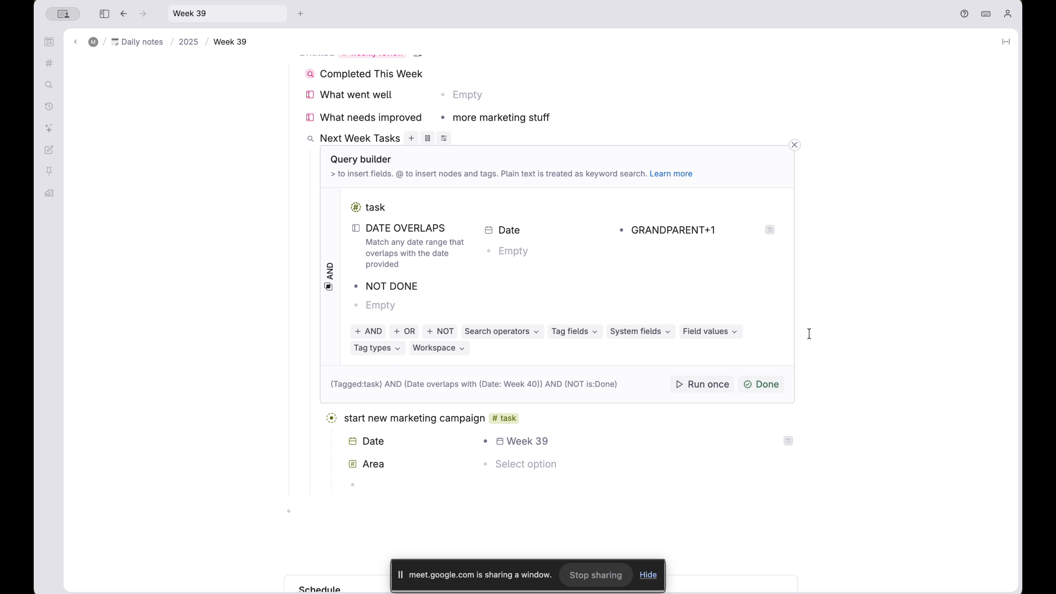
Finish editing the Next Week Tasks search query and close its query builder
left_click(759, 389)
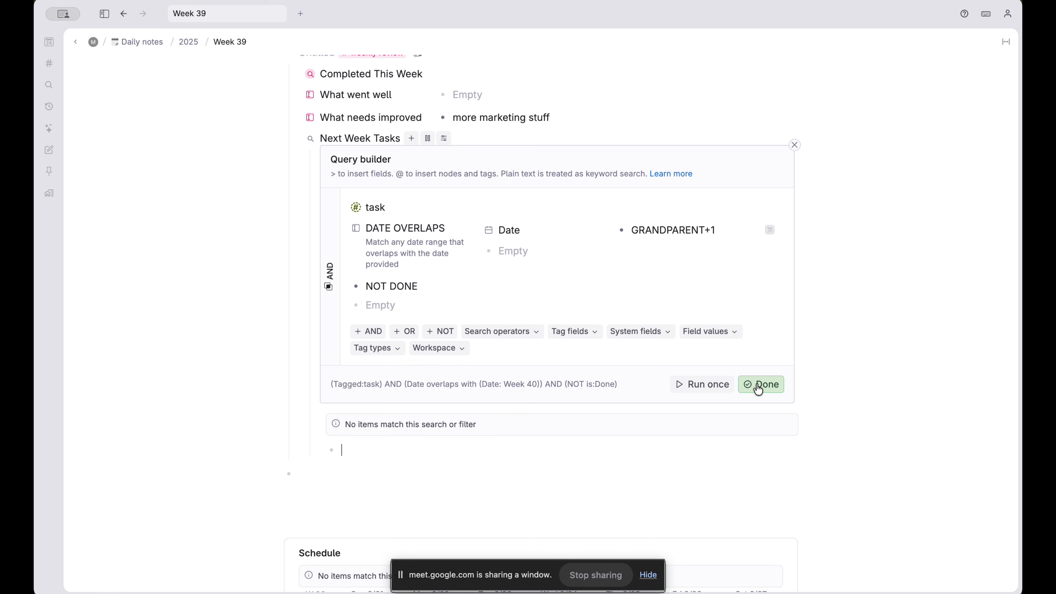
left_click(759, 388)
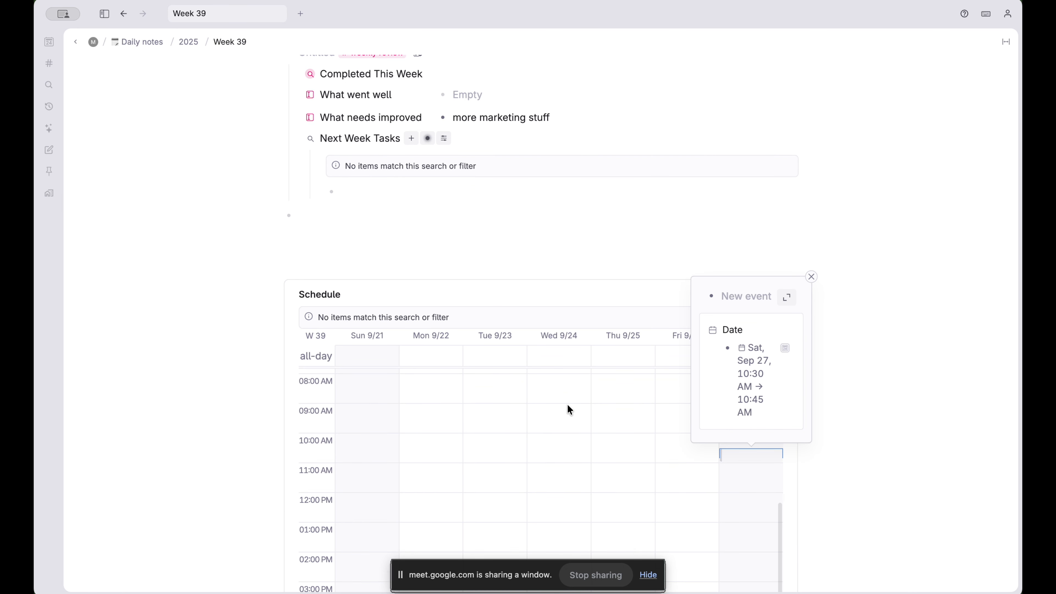
scroll(175, 282, "up", 4)
scroll(175, 282, "up", 2)
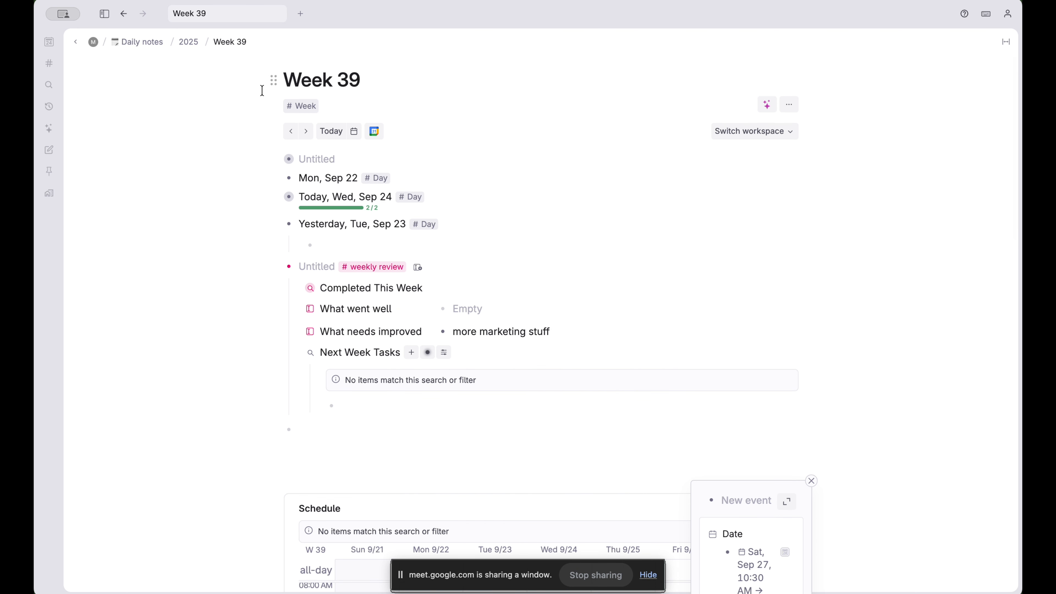
Check the "start new marketing campaign" task in the Focus Dashboard's Week Calendar on the home node, and collapse the calendar again
left_click(96, 43)
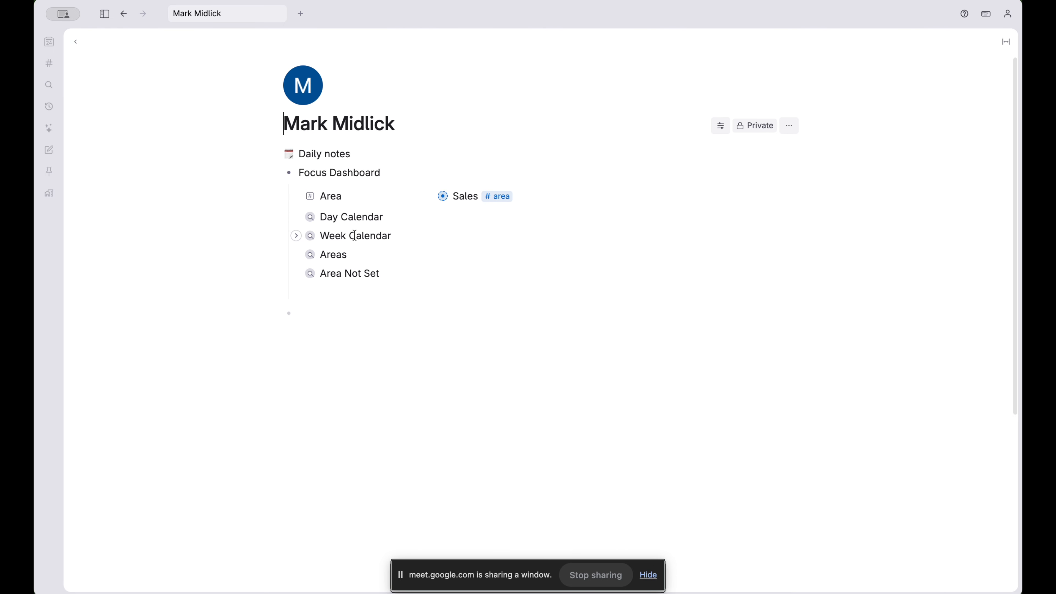
left_click(299, 236)
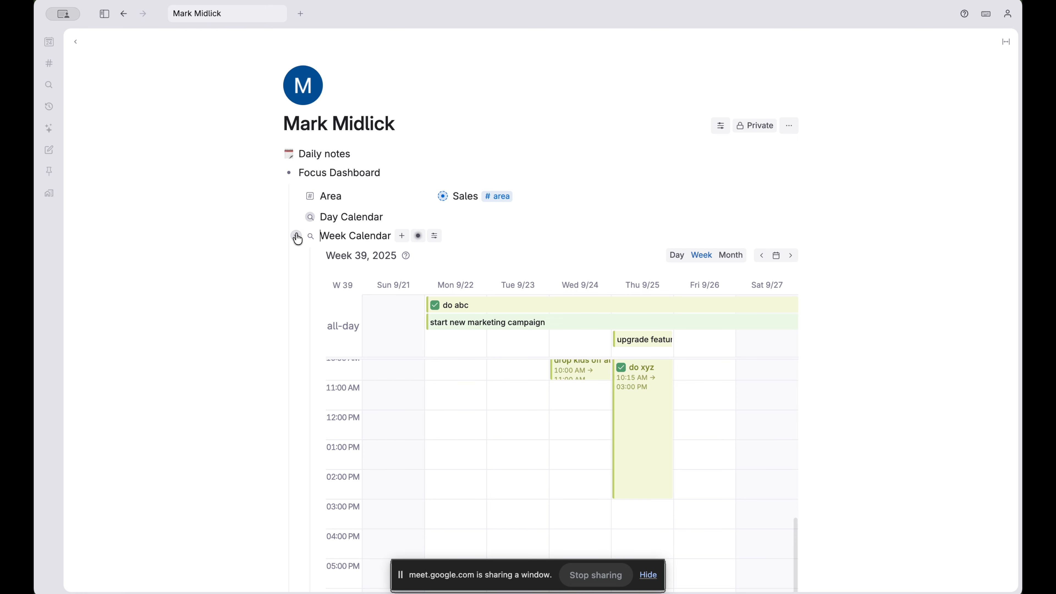
scroll(267, 306, "down", 1)
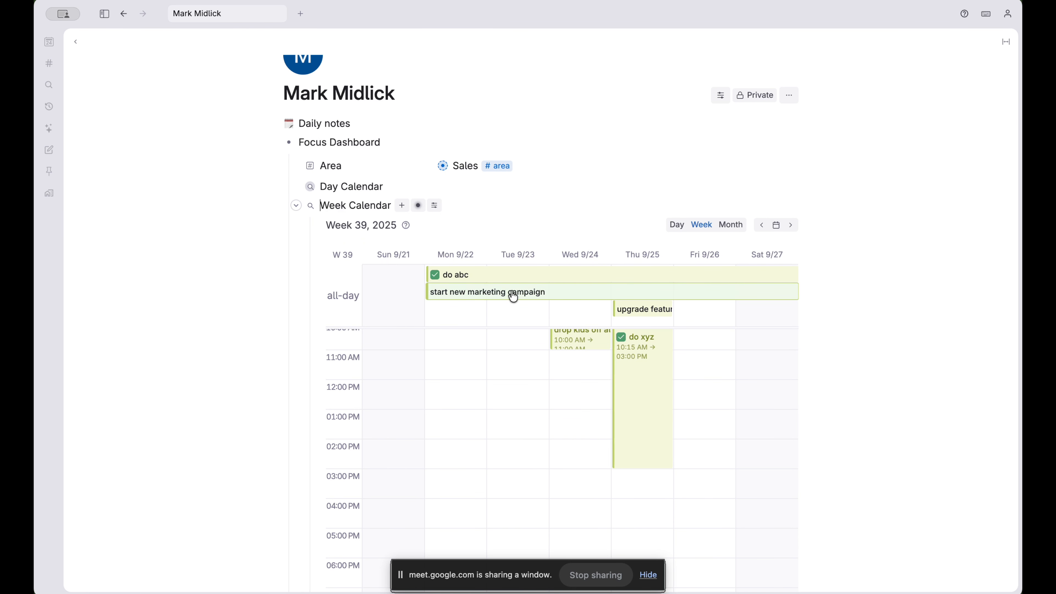
mouse_move(512, 293)
left_mouse_down()
mouse_move(510, 305)
mouse_move(510, 291)
left_mouse_up()
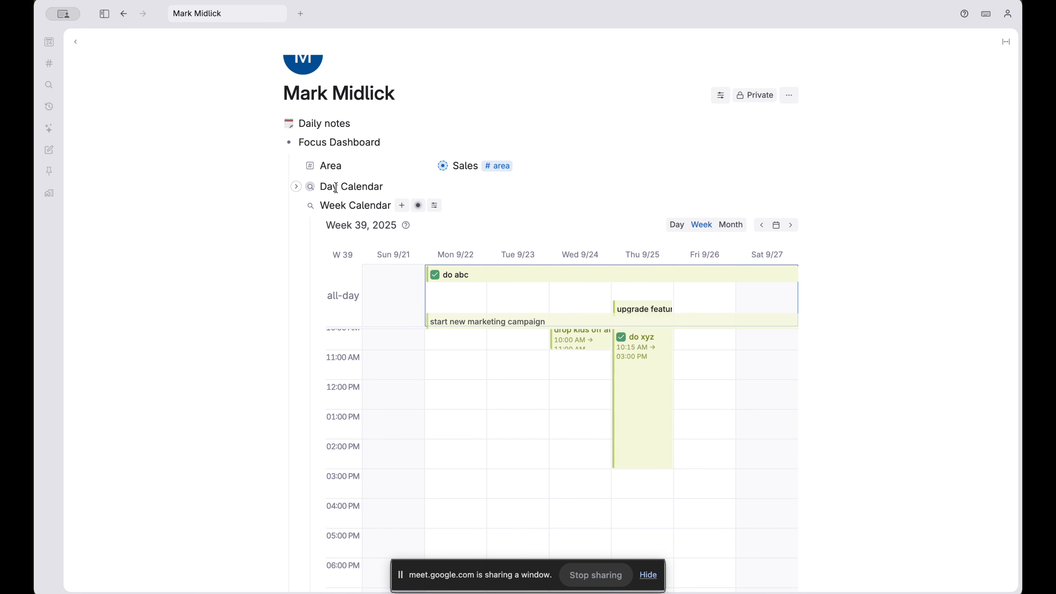
left_click(296, 205)
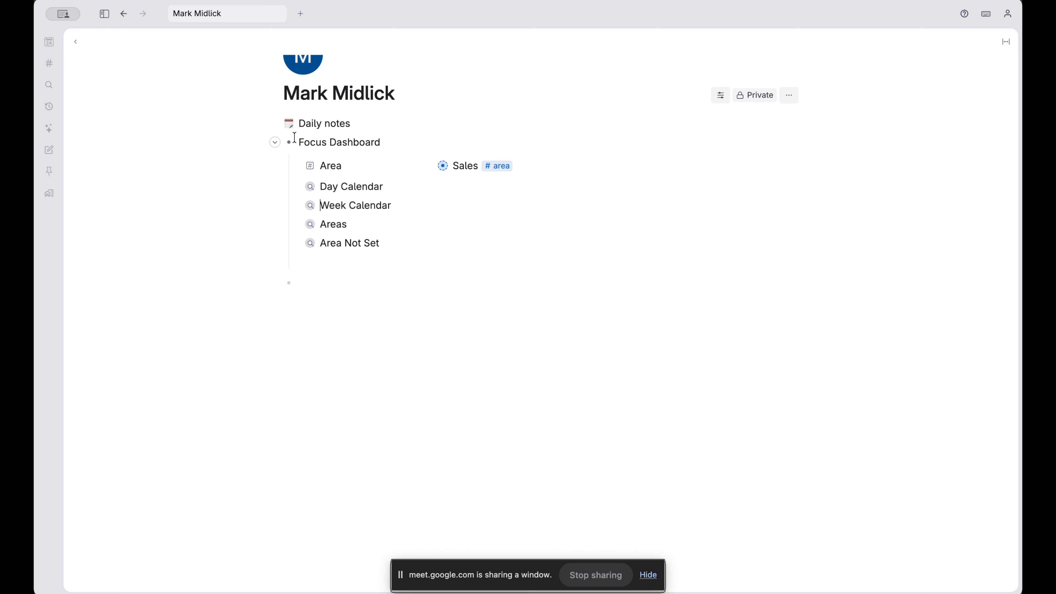
left_click_drag(338, 187, 230, 13)
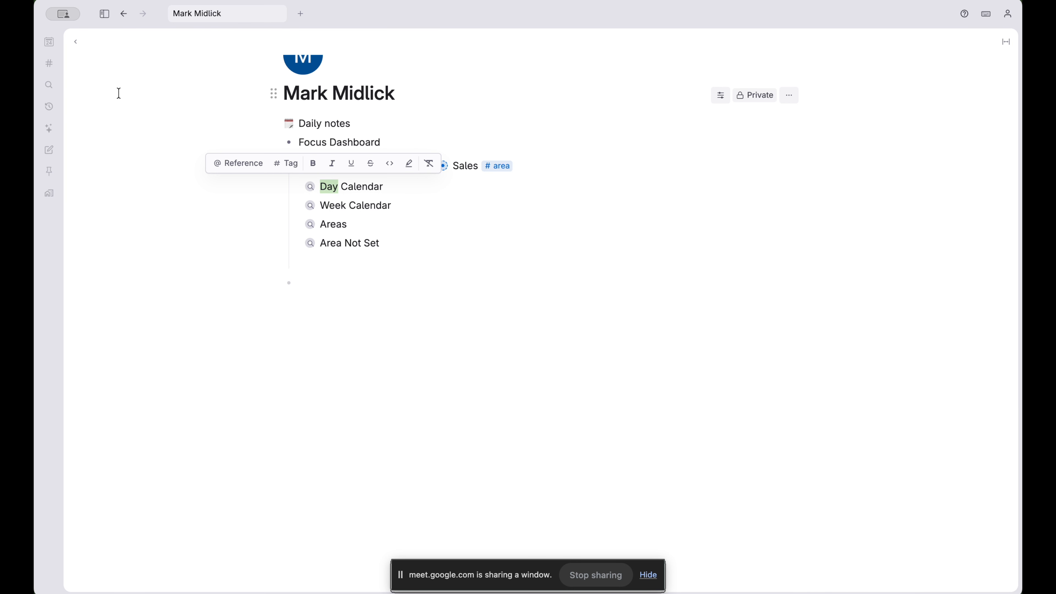
scroll(118, 93, "up", 1)
left_click(78, 43)
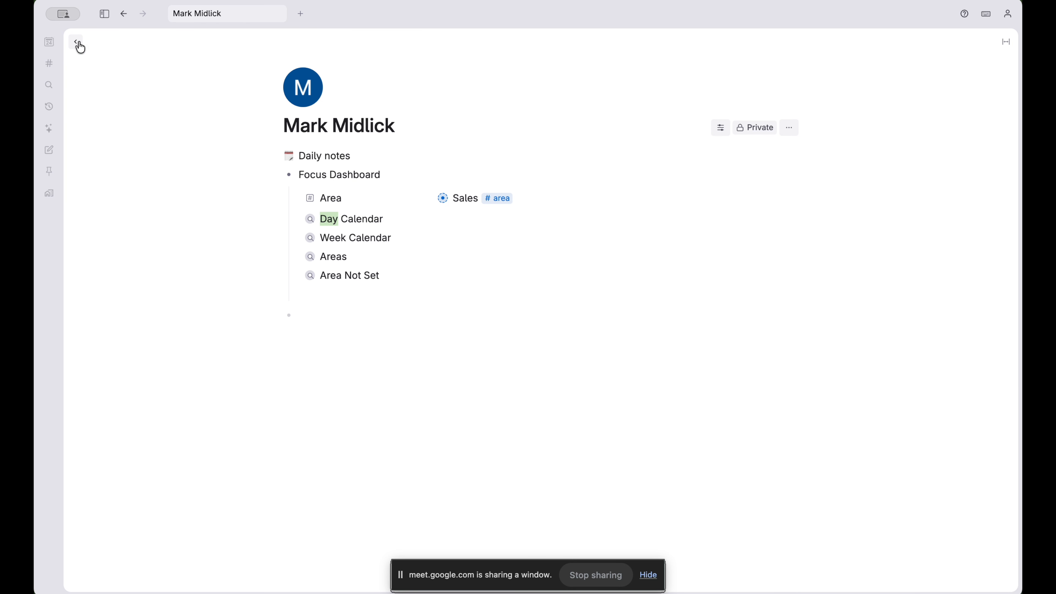
left_click(105, 16)
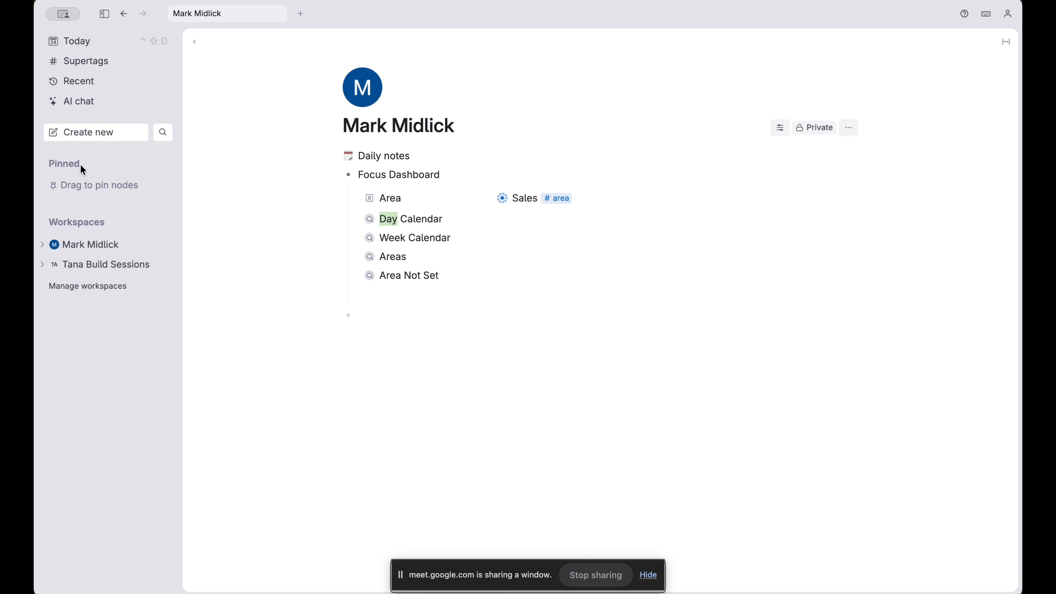
left_click(104, 14)
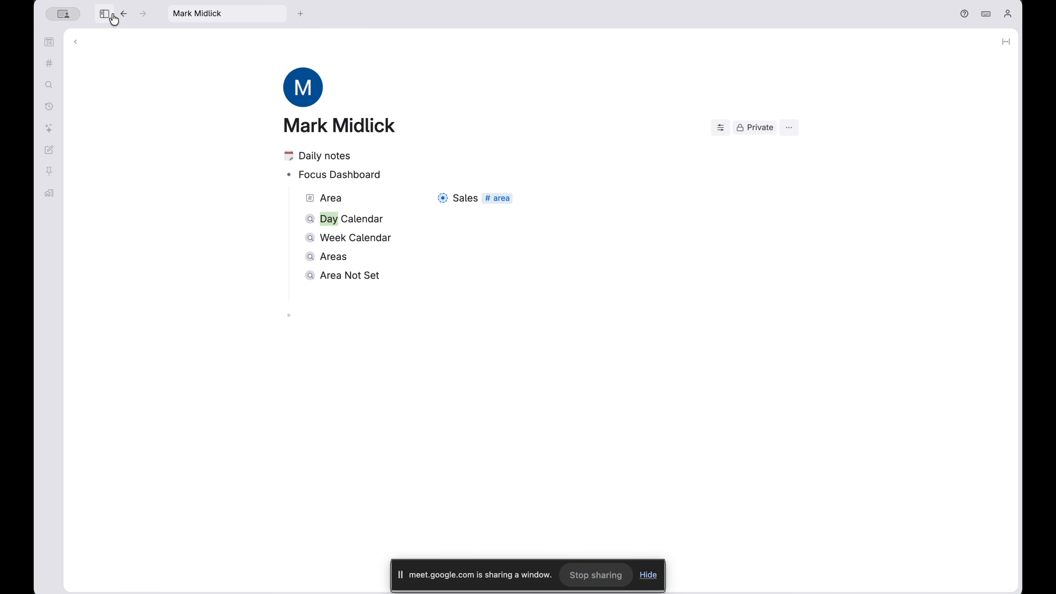
Open the Week 39 node by way of today's daily note
left_click(50, 44)
left_click(95, 44)
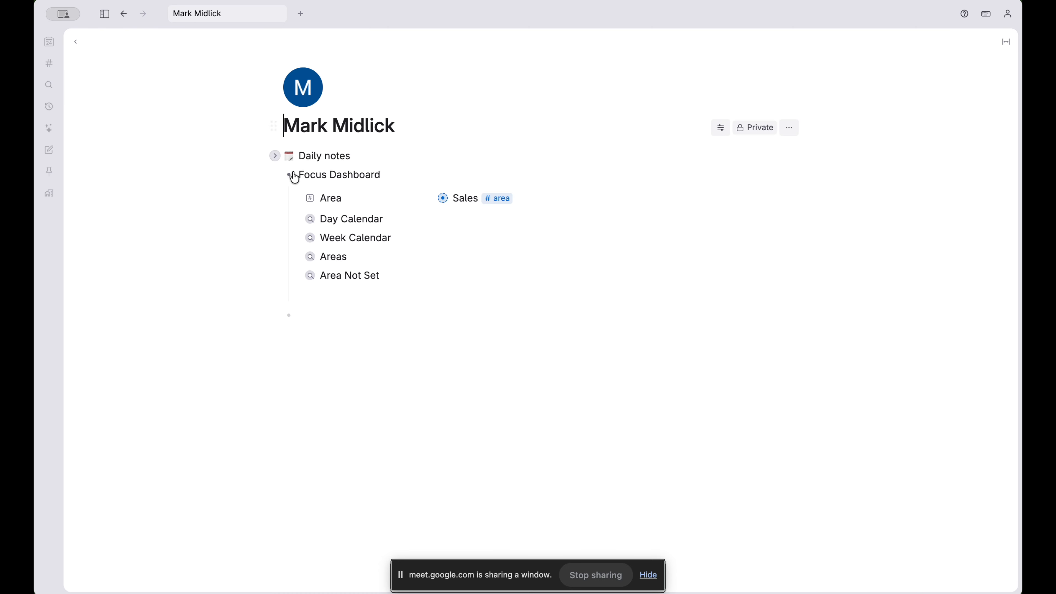
left_click(49, 44)
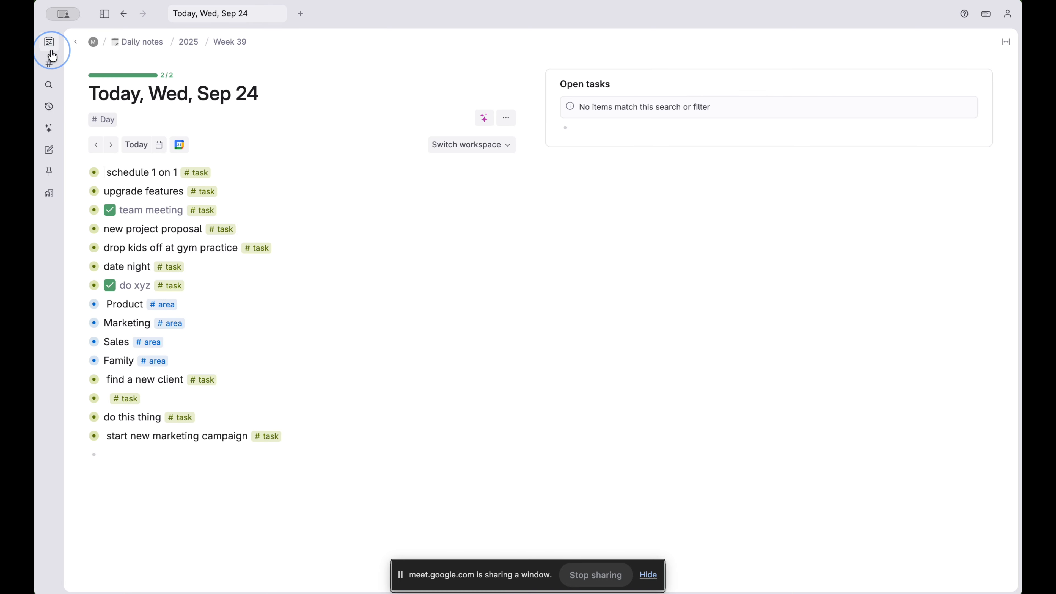
left_click(232, 42)
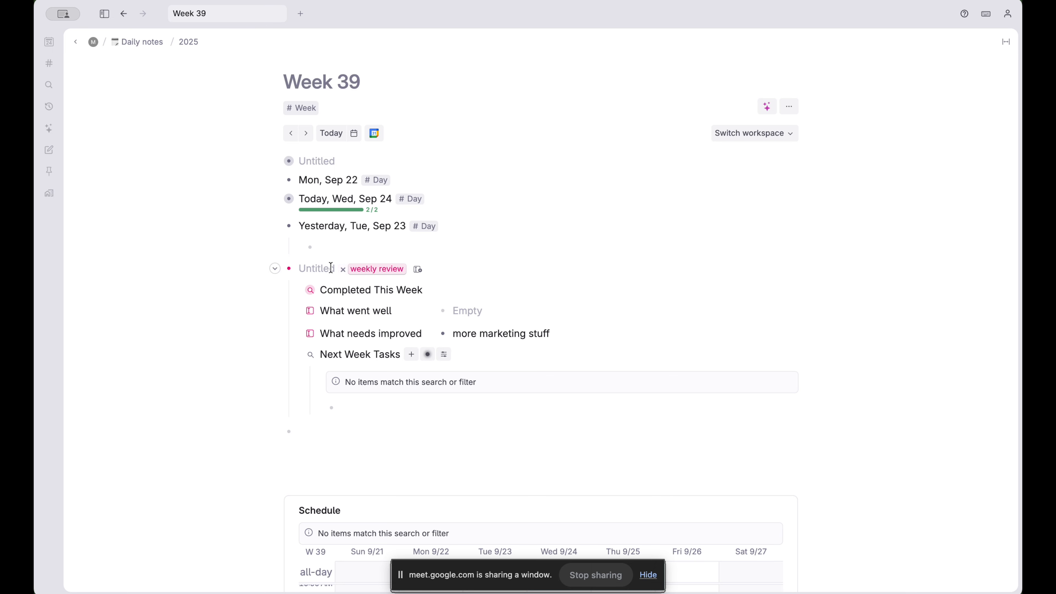
left_click(314, 269)
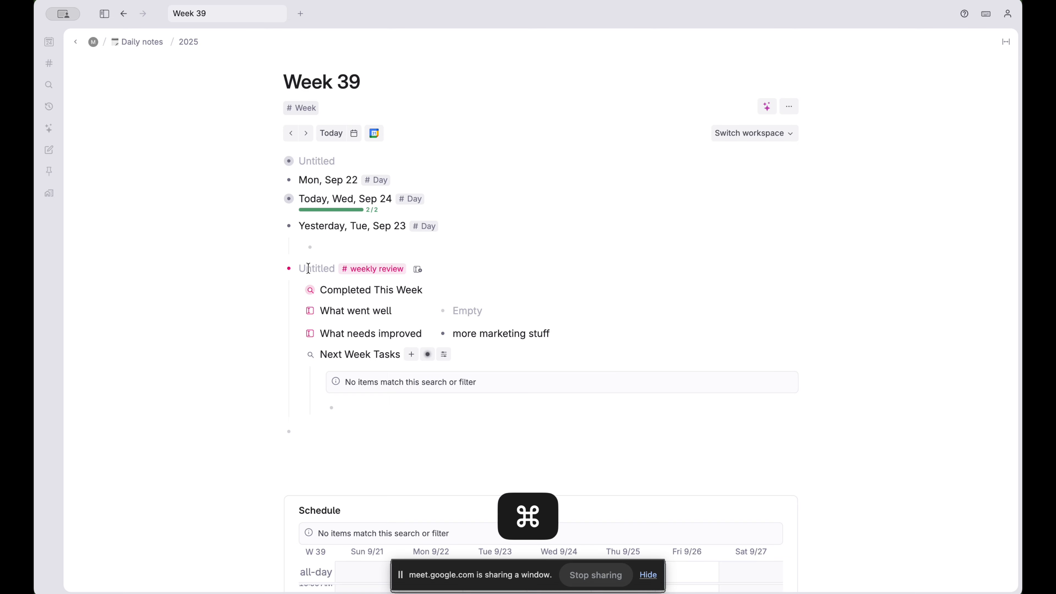
key("super+k")
type("add to")
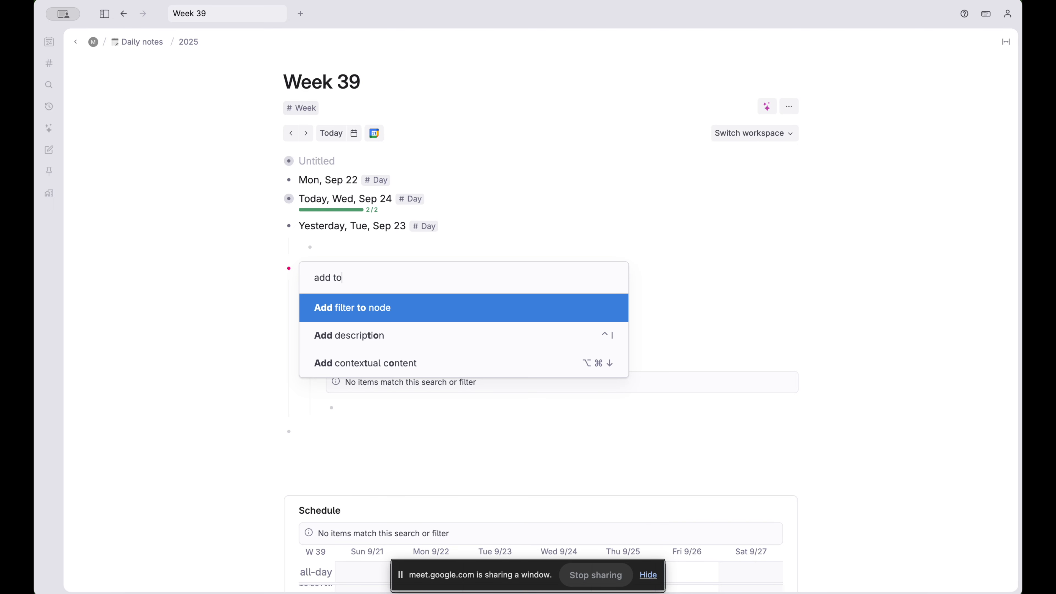
left_click(379, 234)
left_click(475, 153)
Open the Week supertag's configuration beside Week 39, move the weekly review node into its default content, and expand the review in Week 39
left_click(307, 112, "alt+shift")
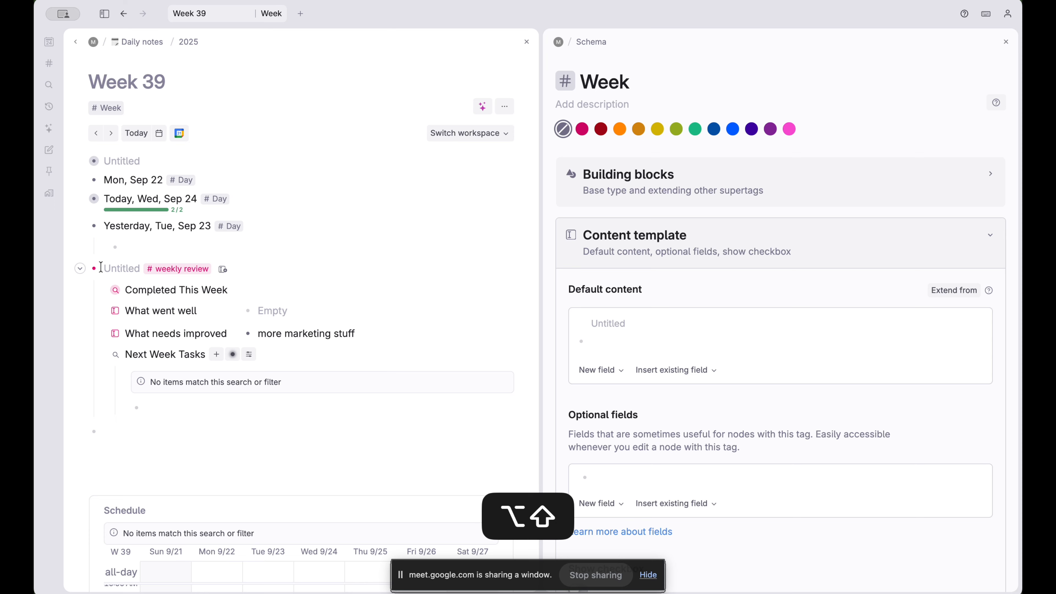
left_click_drag(94, 269, 633, 333)
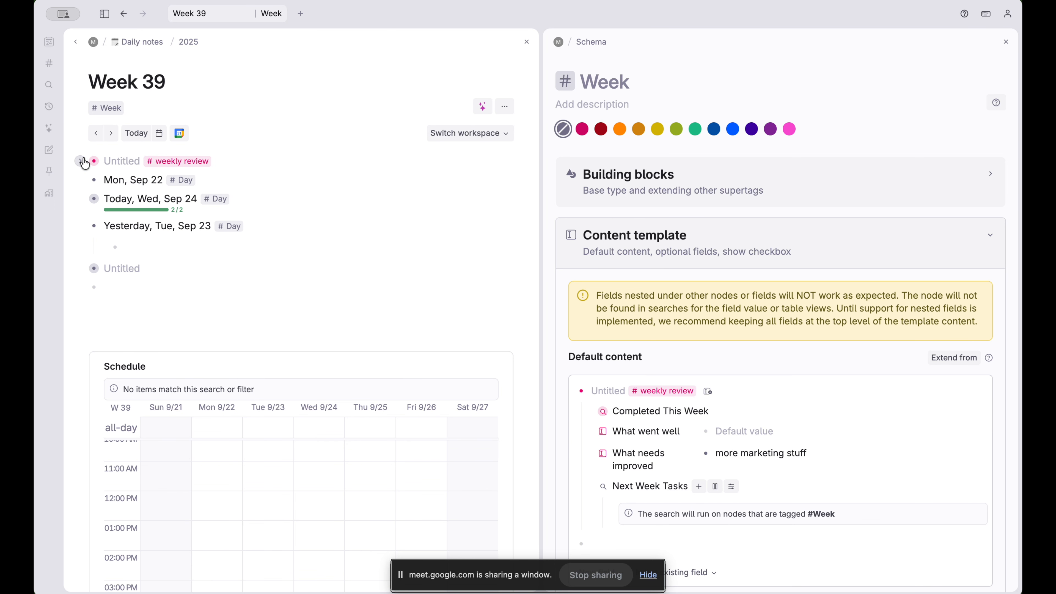
left_click(82, 160)
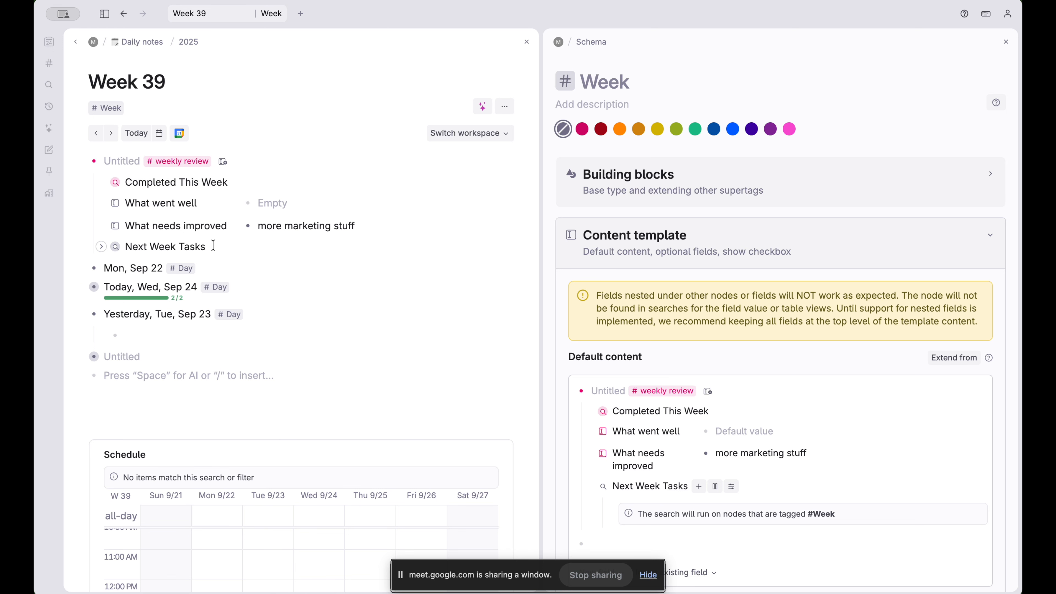
left_click(155, 200)
key("super+k")
key("super+a")
type("dd")
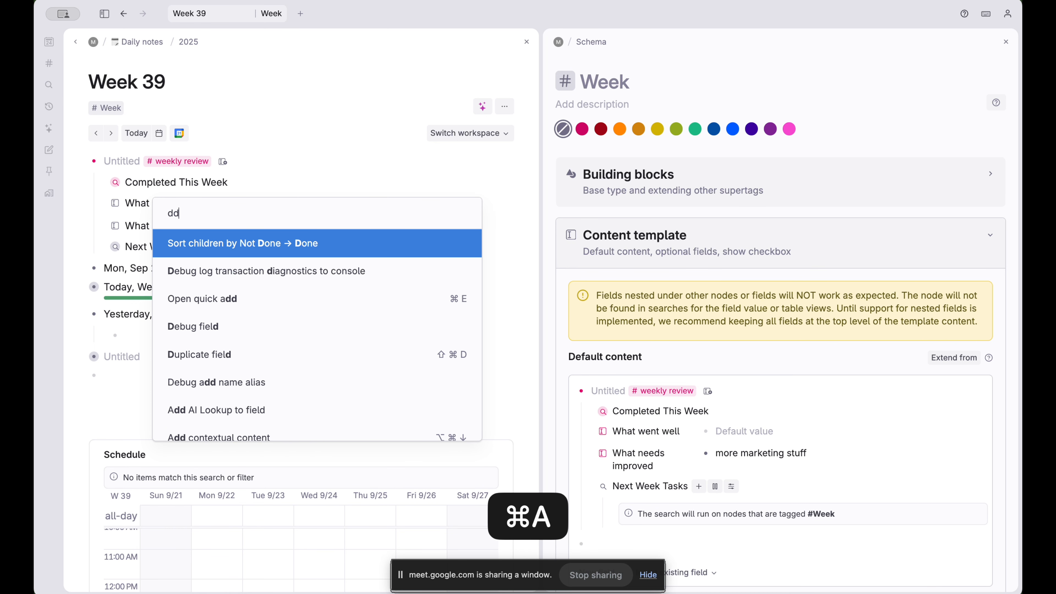
key("BackSpace")
key("BackSpace")
type("add")
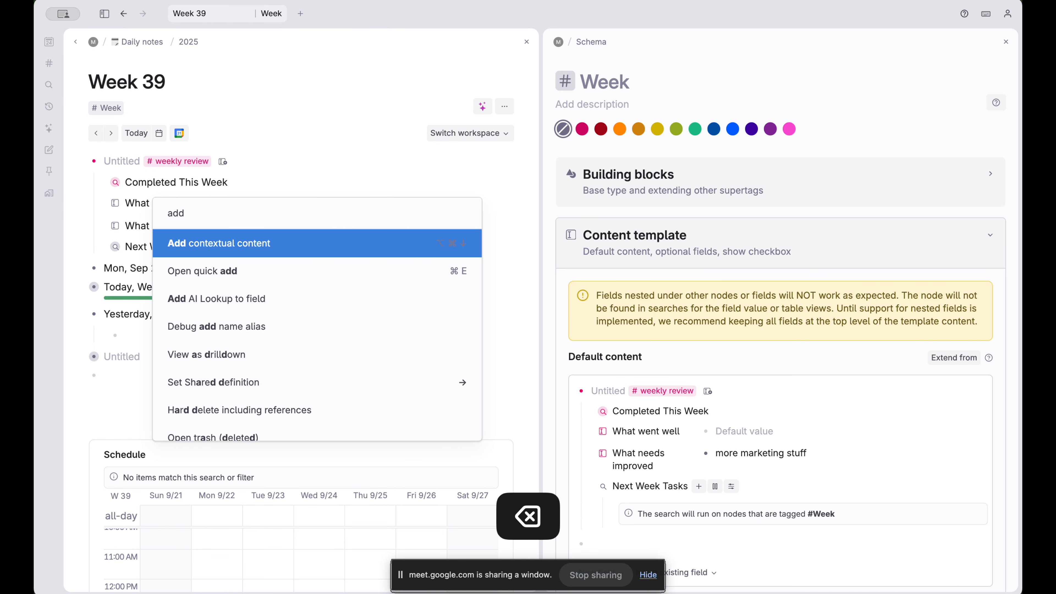
left_click(308, 153)
Examine the Completed This Week search in the Week 39 and Week 40 reviews, opening the Week 40 search's query editor
left_click(101, 183)
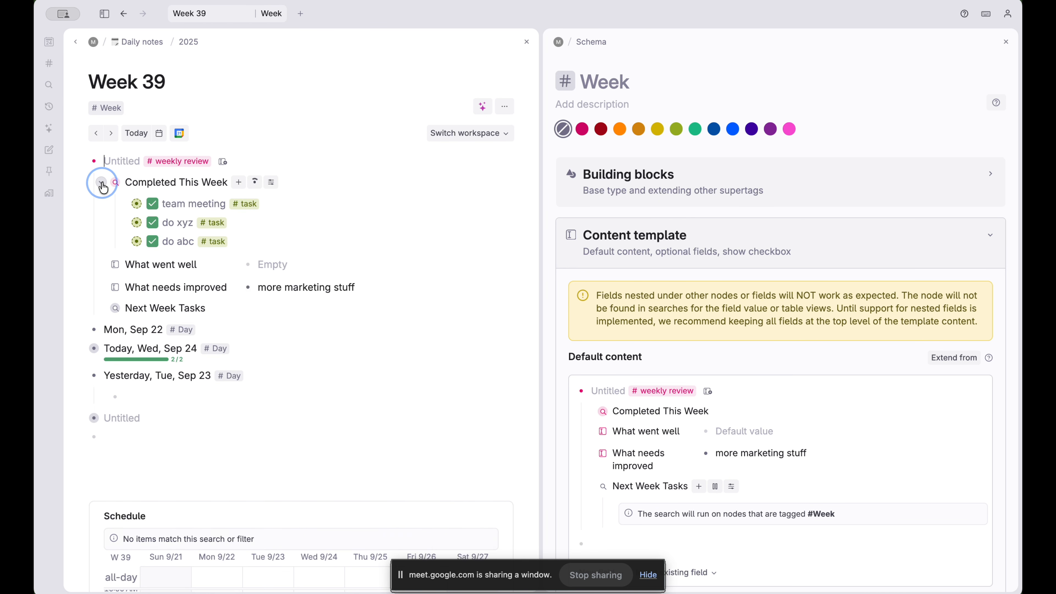
left_click(100, 182)
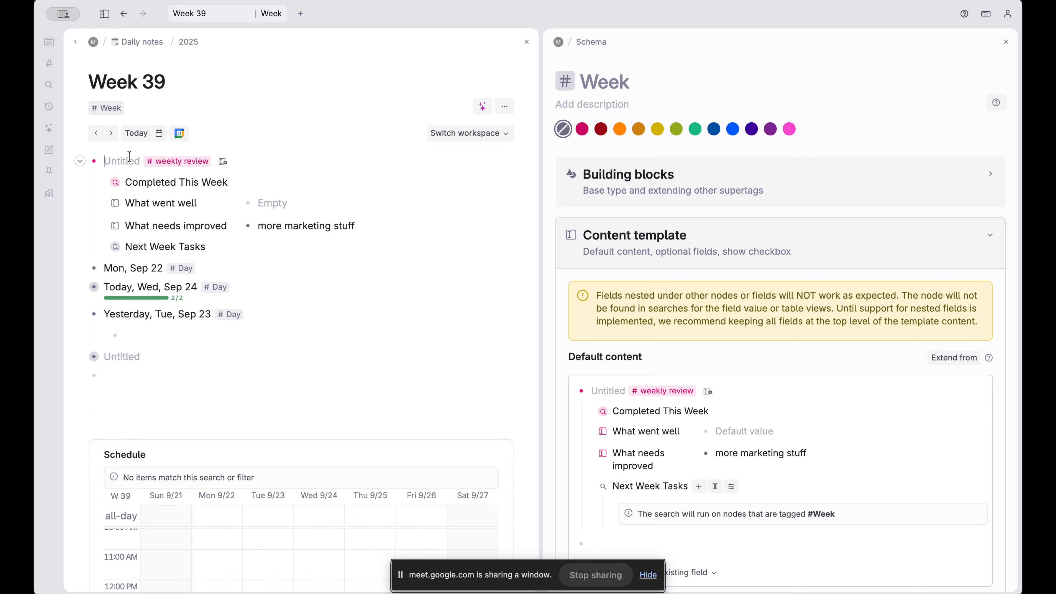
left_click(111, 134)
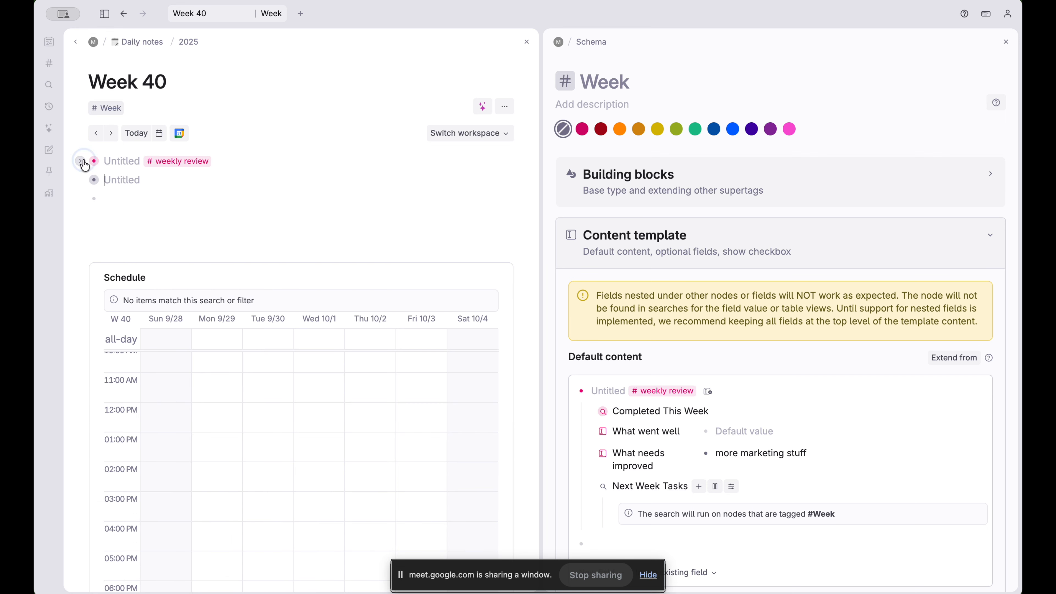
left_click(80, 160)
left_click(102, 182)
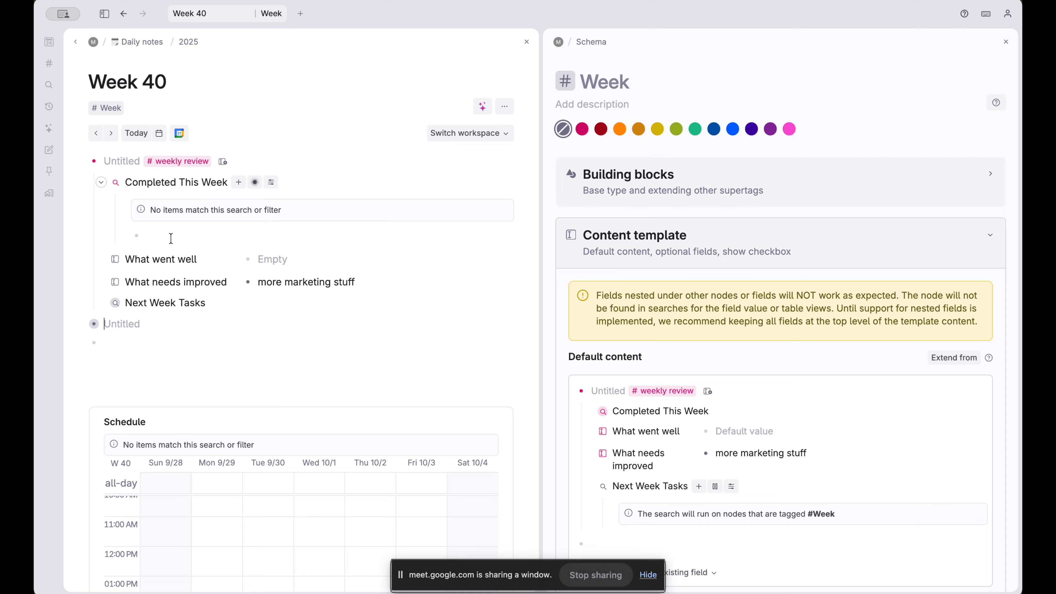
mouse_move(253, 182)
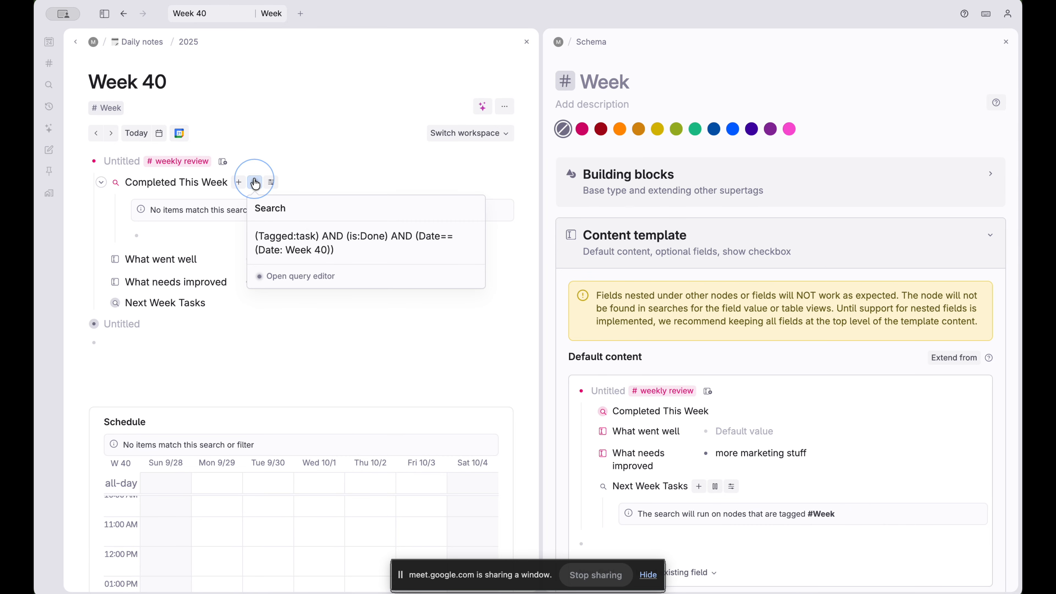
left_click(302, 276)
scroll(328, 317, "down", 2)
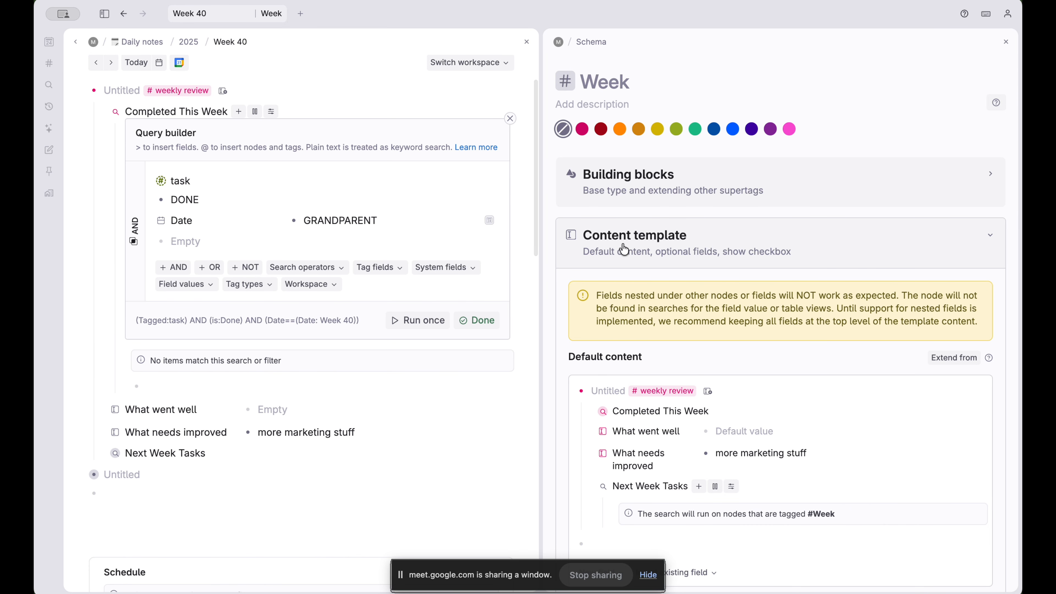
Open the weekly review supertag's configuration in place of Week's and expand its AI and Commands and Advanced options sections
left_click(665, 391, "alt+shift")
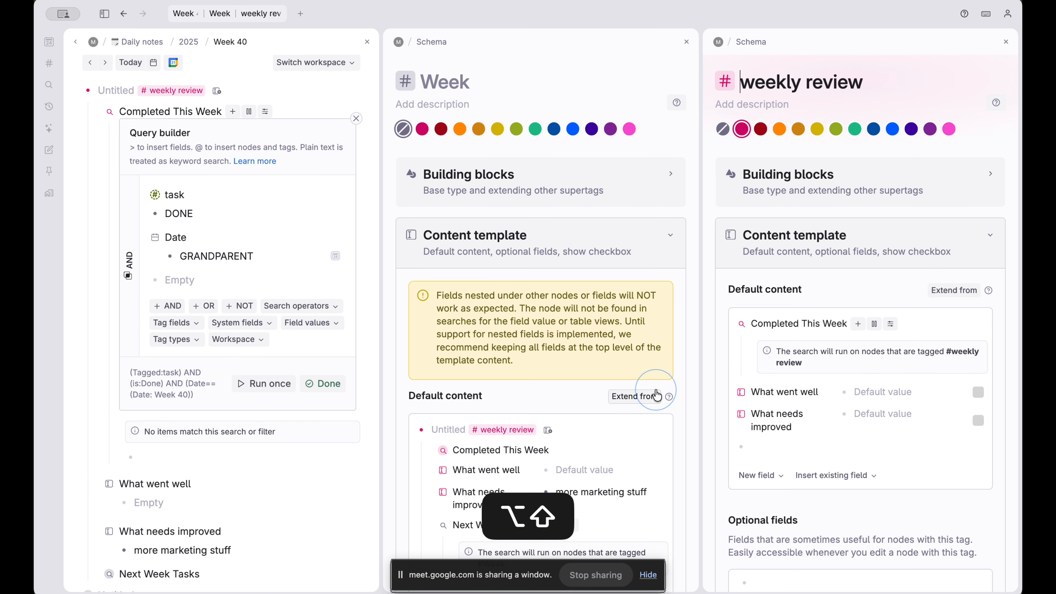
left_click(687, 42)
scroll(817, 145, "down", 10)
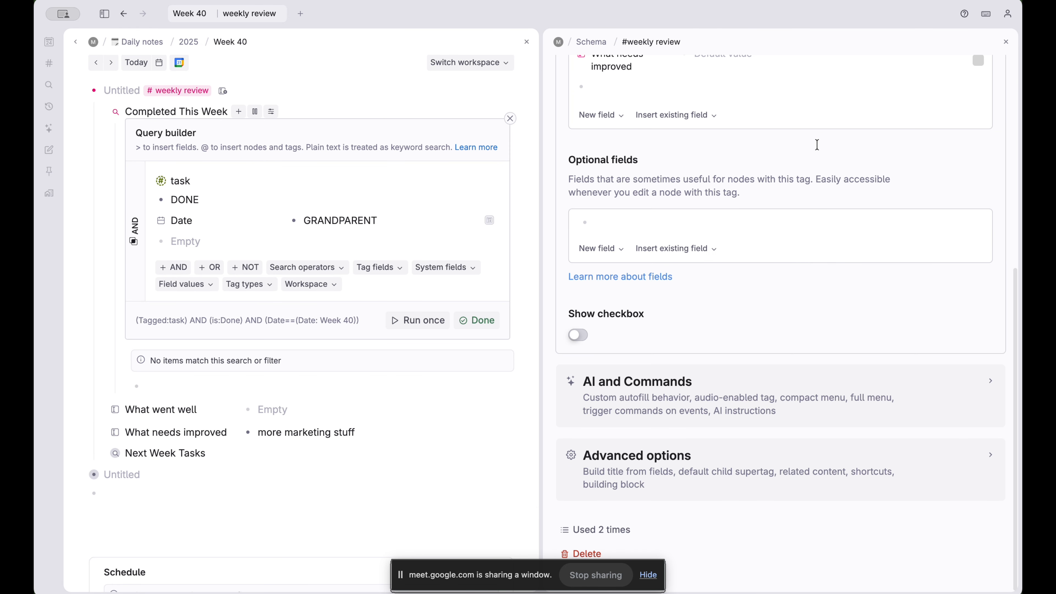
left_click(715, 383)
scroll(714, 380, "down", 10)
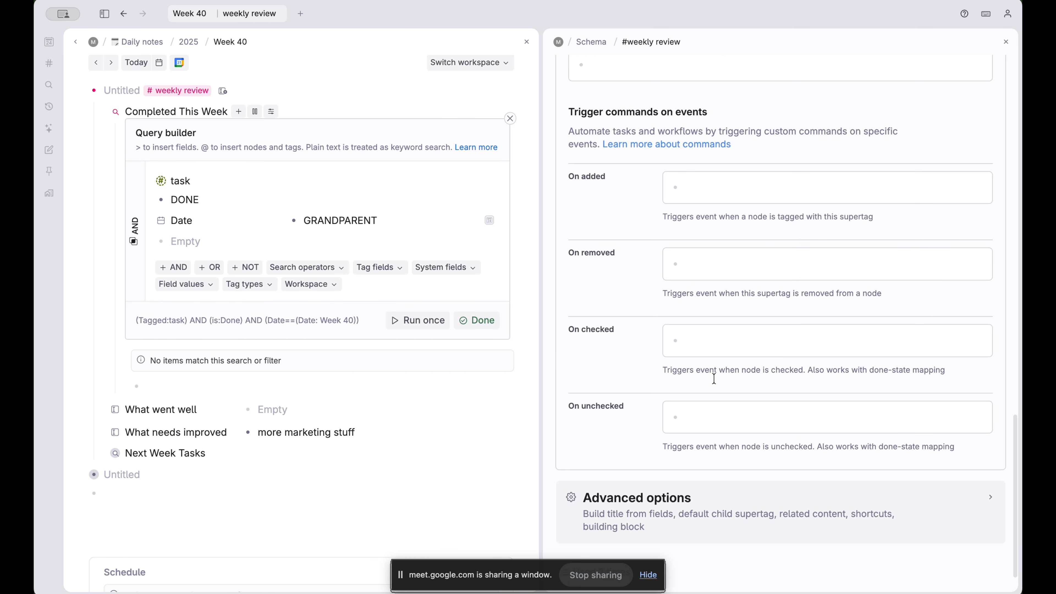
scroll(714, 378, "up", 3)
scroll(714, 378, "down", 4)
left_click(731, 462)
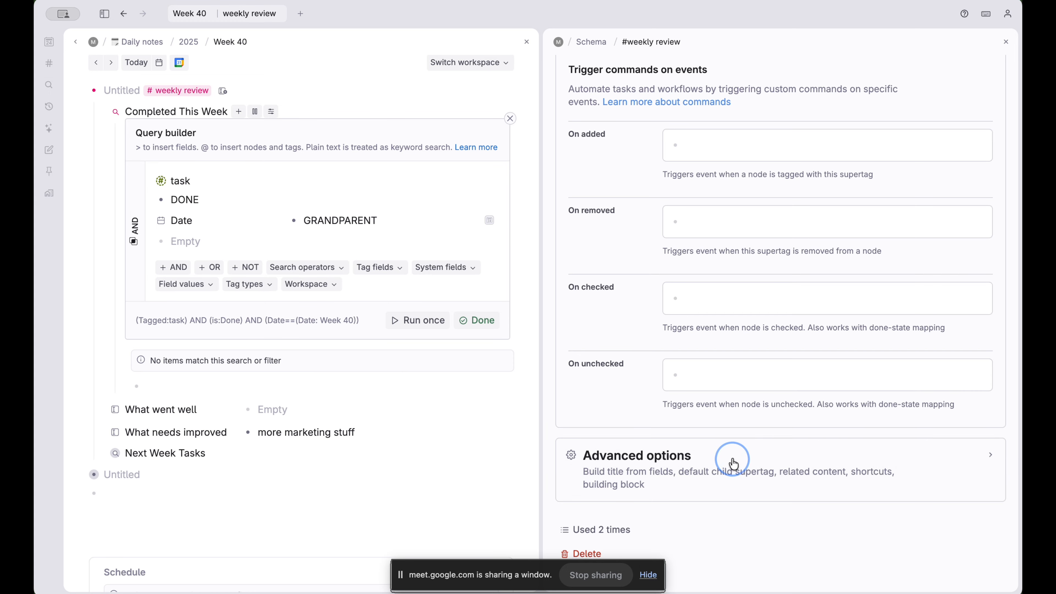
scroll(732, 461, "up", 10)
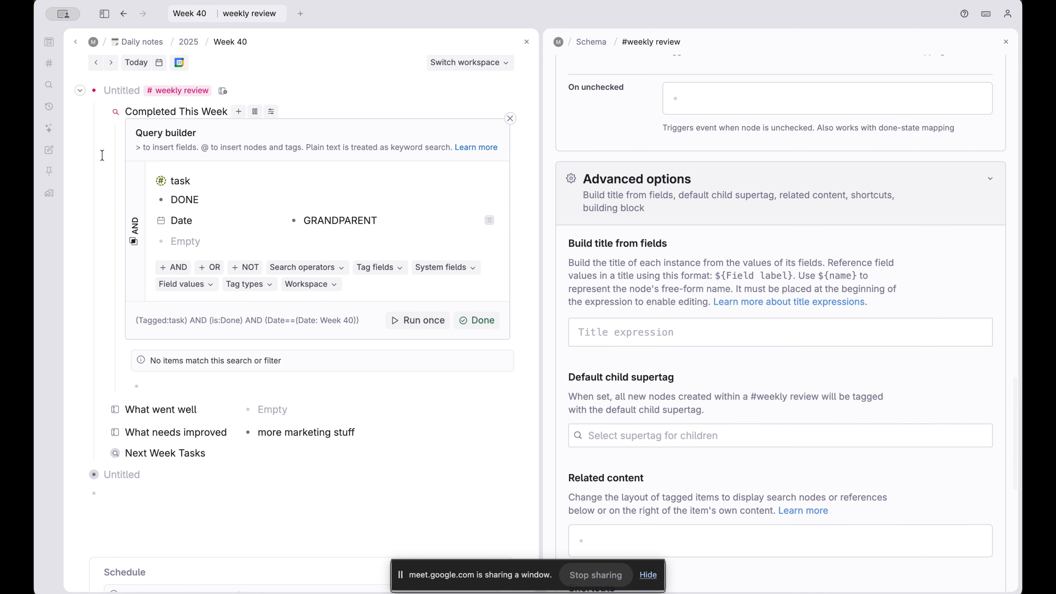
Set the weekly review supertag's title expression to ${sys:owner}
left_click(643, 341)
type("$")
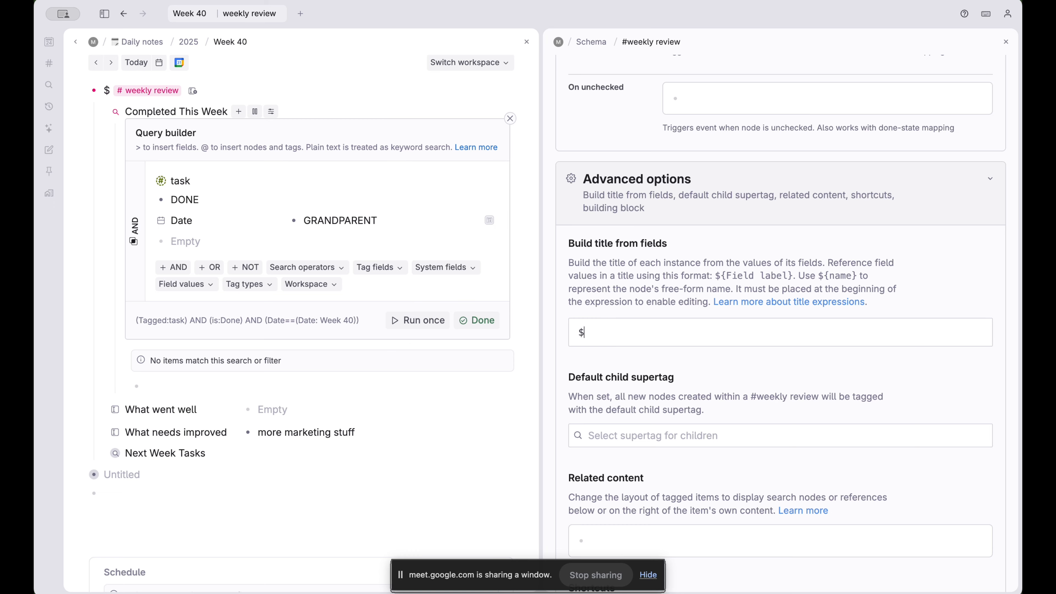
type("{sys:")
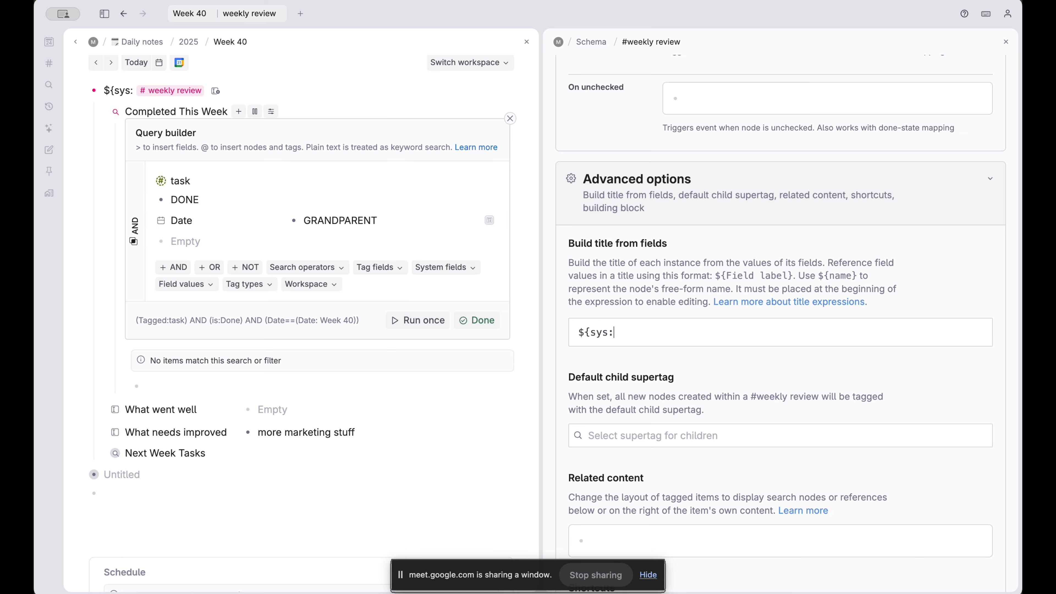
type("owner}")
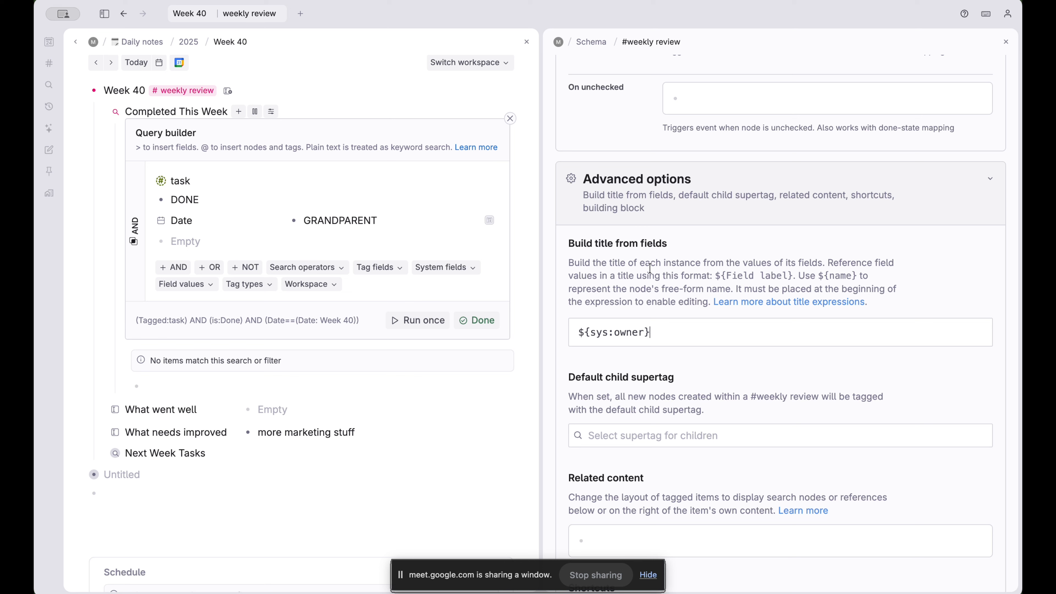
left_click_drag(650, 269, 884, 299)
left_click(884, 299)
mouse_move(578, 331)
left_mouse_down()
mouse_move(669, 330)
mouse_move(577, 330)
left_mouse_up()
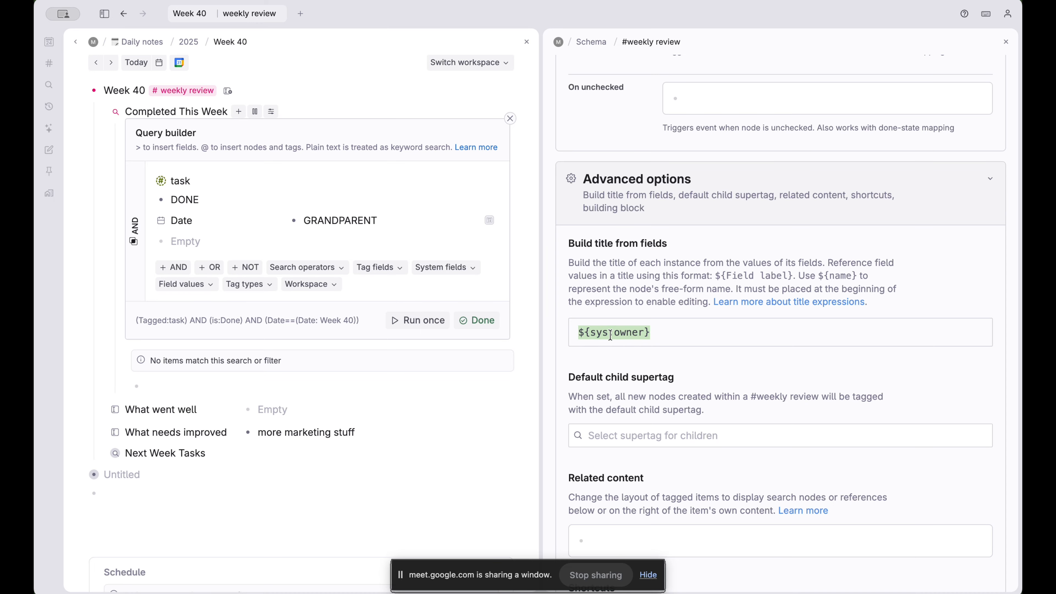
left_click(609, 335)
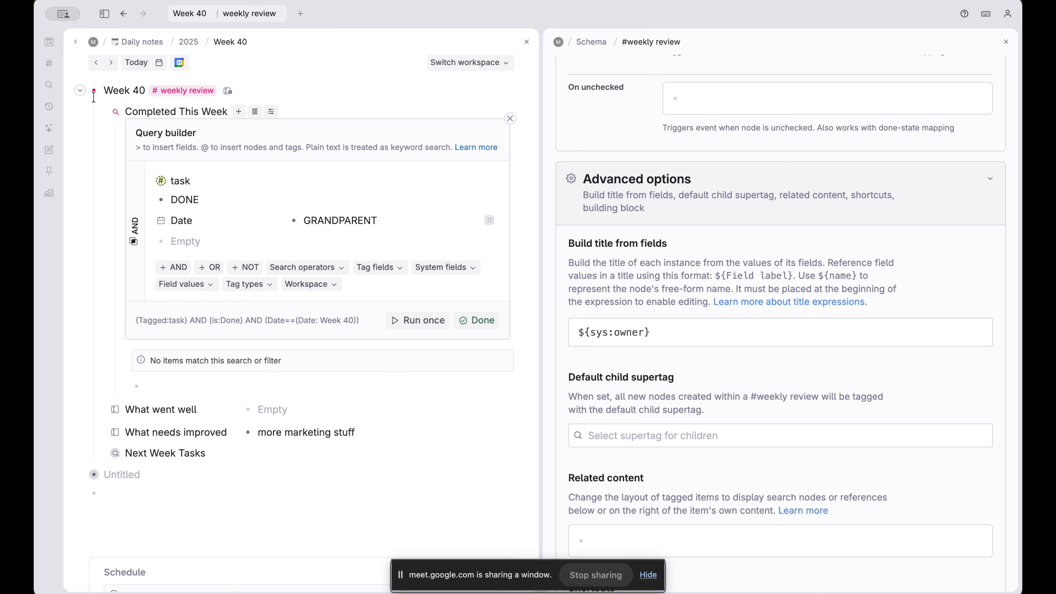
Extend the weekly review title expression to ${sys:owner} Review
scroll(125, 89, "up", 2)
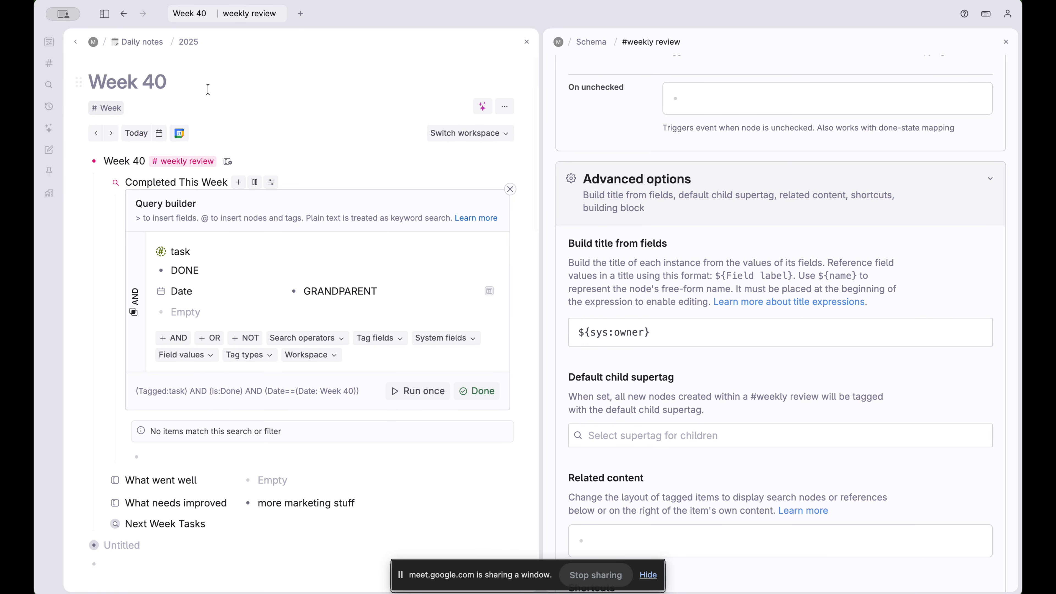
left_click_drag(112, 78, 229, 78)
left_click(269, 79)
left_click(139, 153)
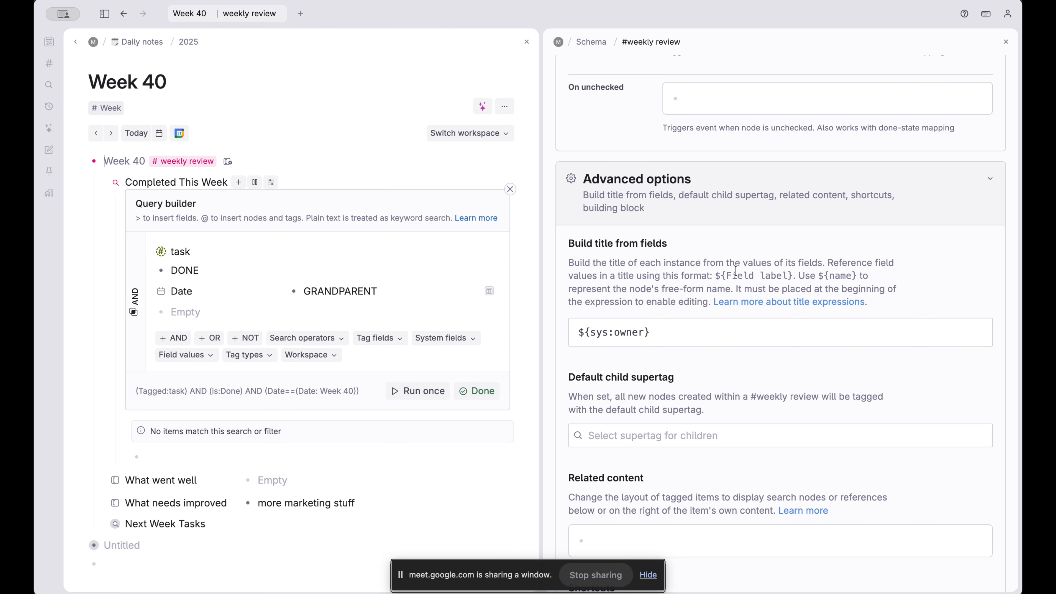
left_click(678, 331)
type("REview")
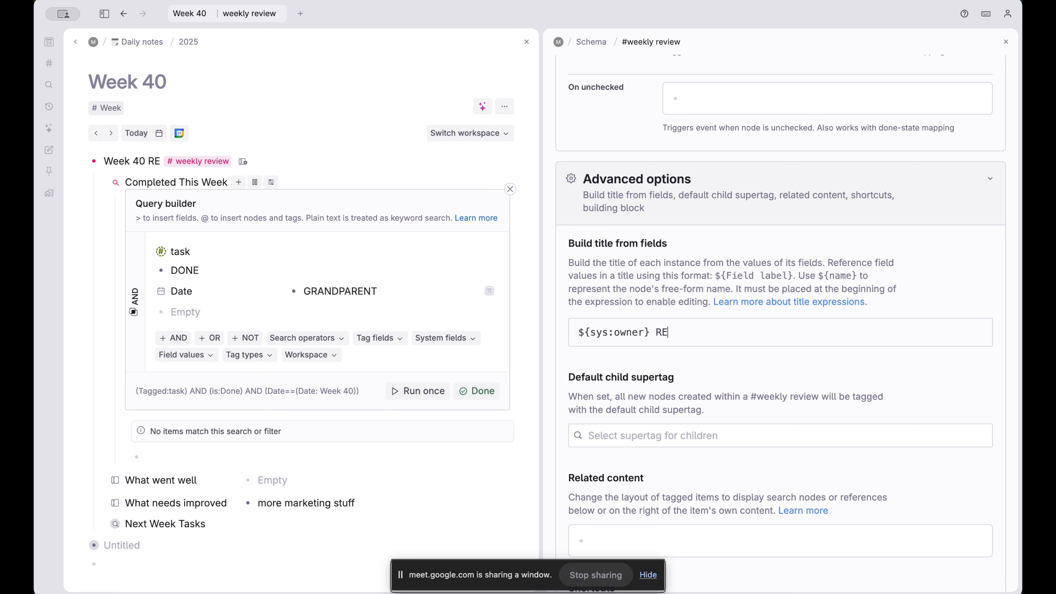
key("BackSpace")
key("BackSpace")
key("BackSpace")
key("BackSpace")
key("BackSpace")
type("eview")
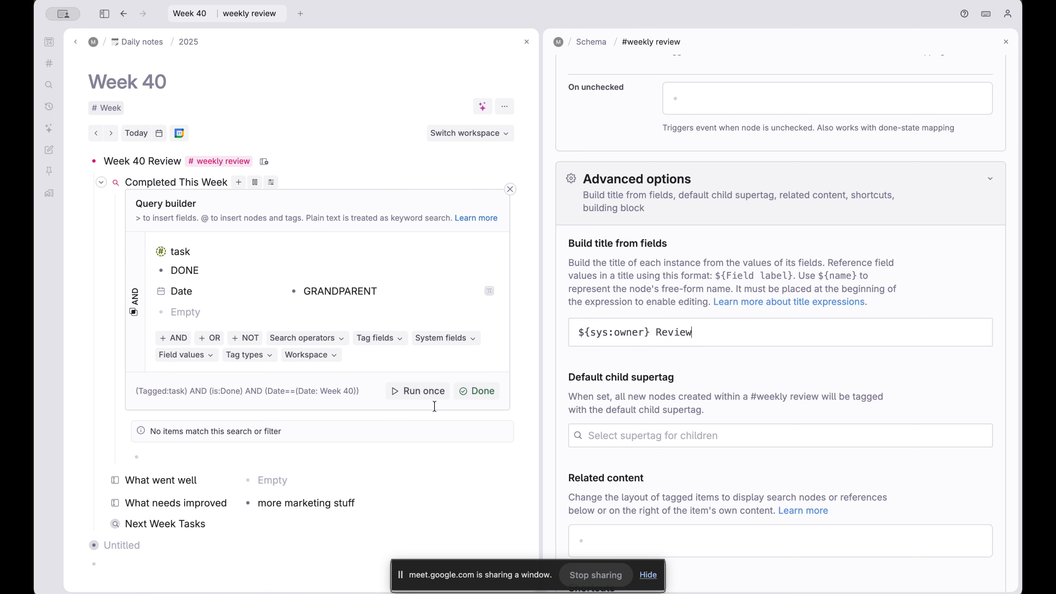
Finish the Week 40 query edit and show the Week 39 node on its own without the supertag configuration
left_click(468, 391)
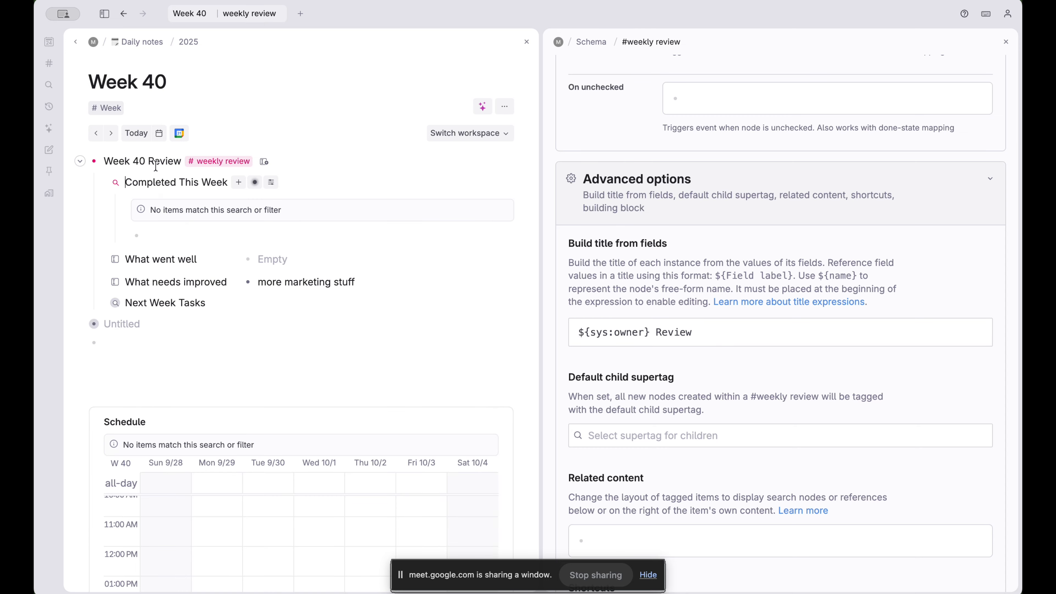
left_click(96, 133)
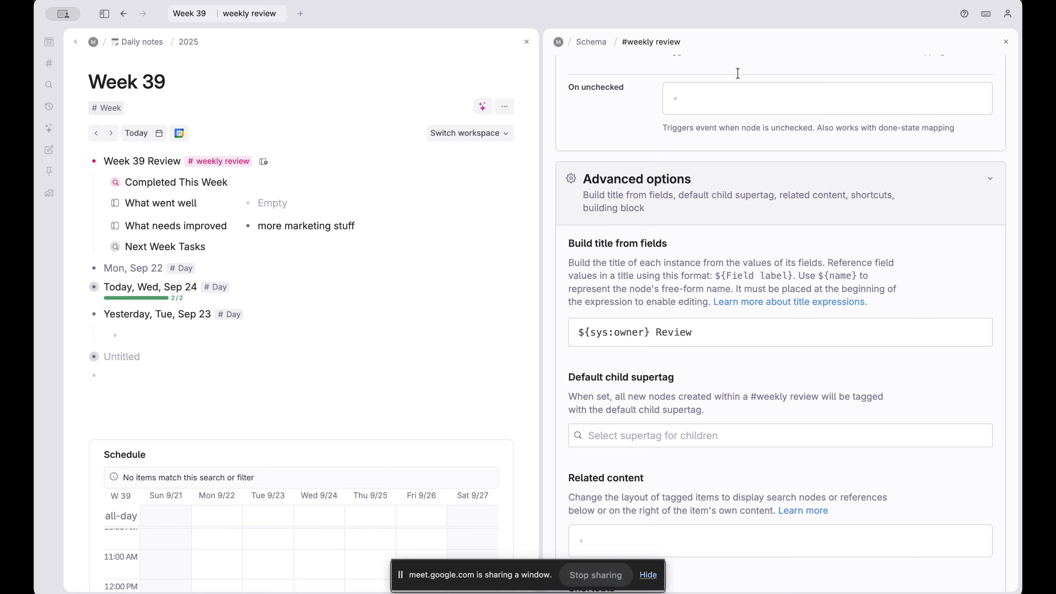
left_click(1007, 41)
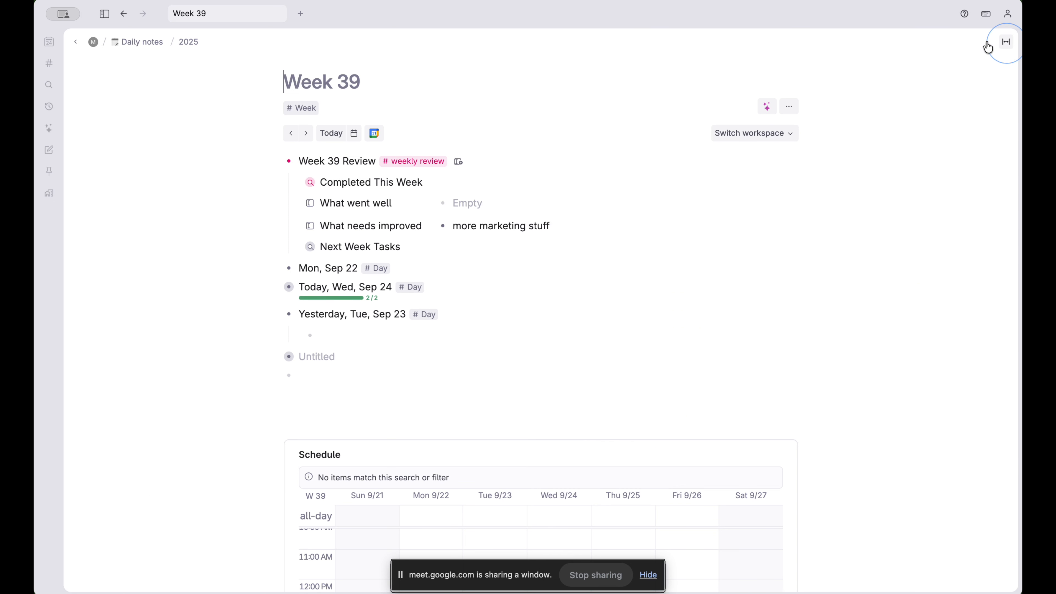
Open the Focus Dashboard and collapse its Week Calendar
left_click(93, 42)
left_click(291, 177)
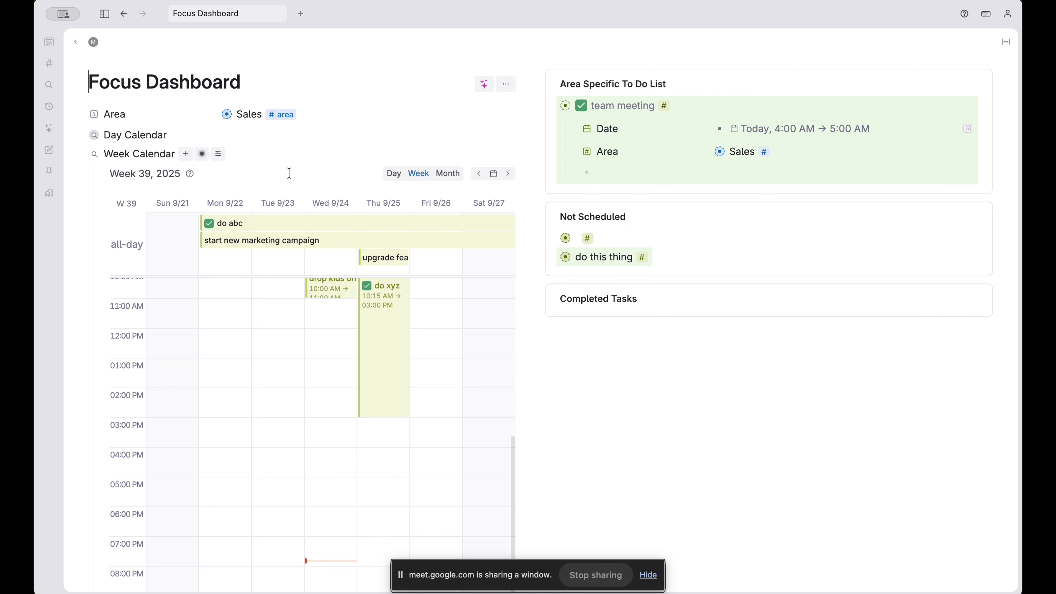
left_click(80, 154)
Add a search node below Area Not Set that looks for nodes tagged #weekly review
left_click(142, 204)
type("?")
key("Return")
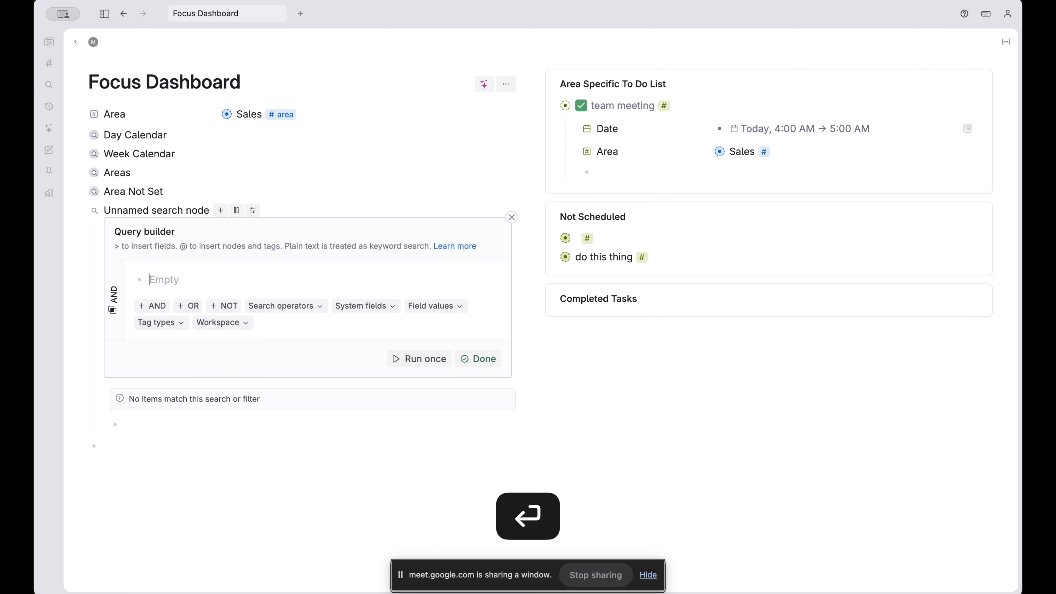
type("#we")
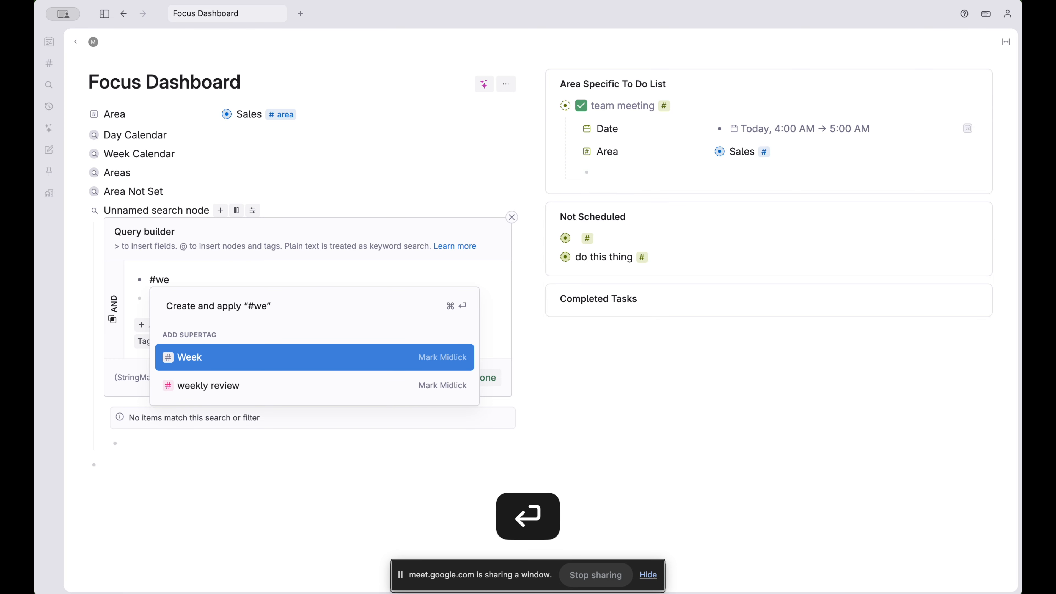
key("Down")
key("Return")
Add the condition FOR RELATIVE DATE THIS WEEK to the weekly review search and run it once
key("Down")
type("FO")
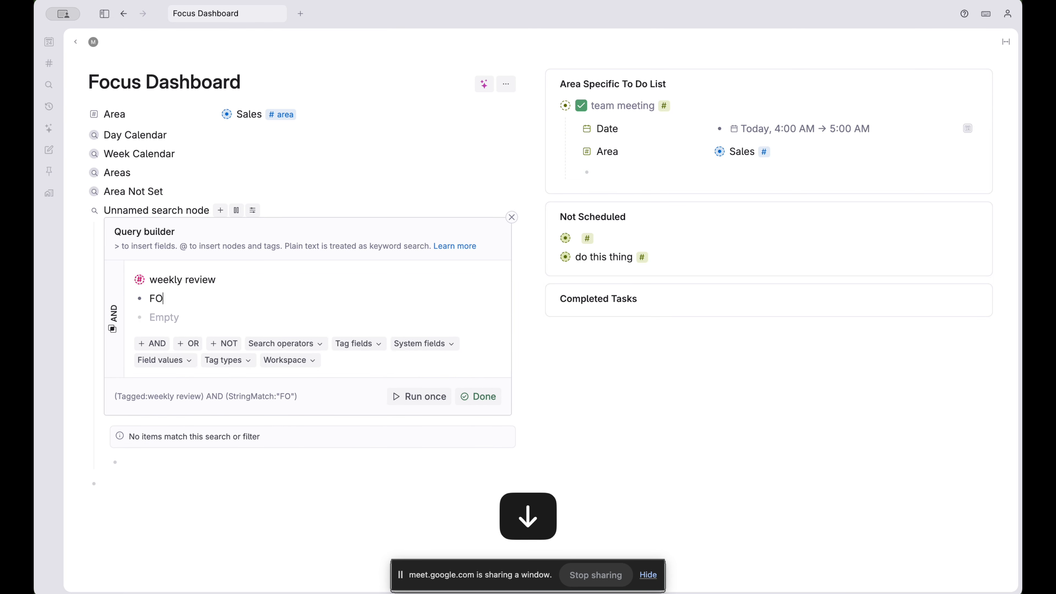
type("R RELATIV")
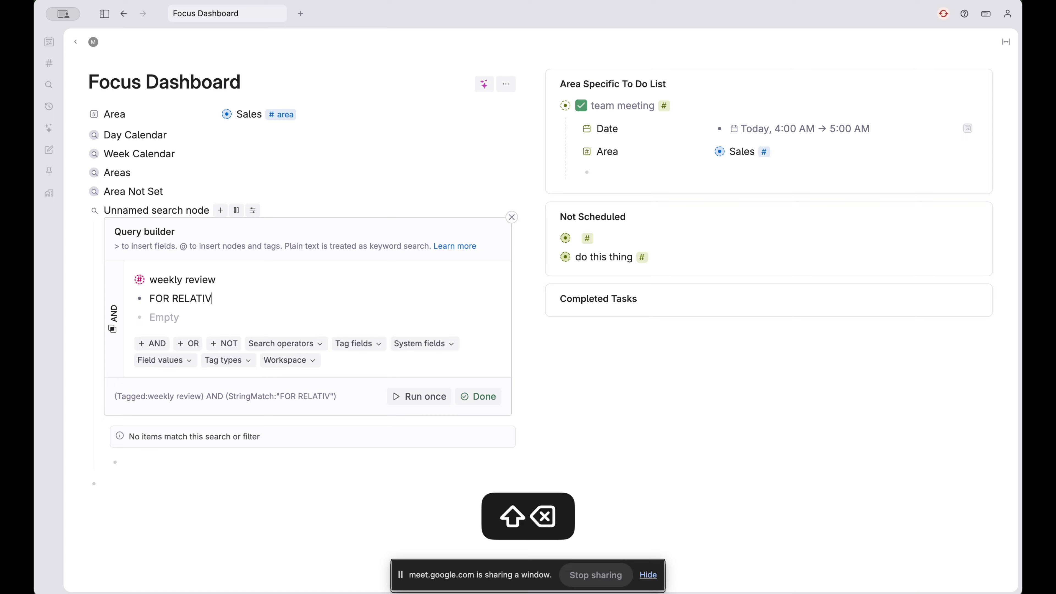
type("E DATE THIS WEE")
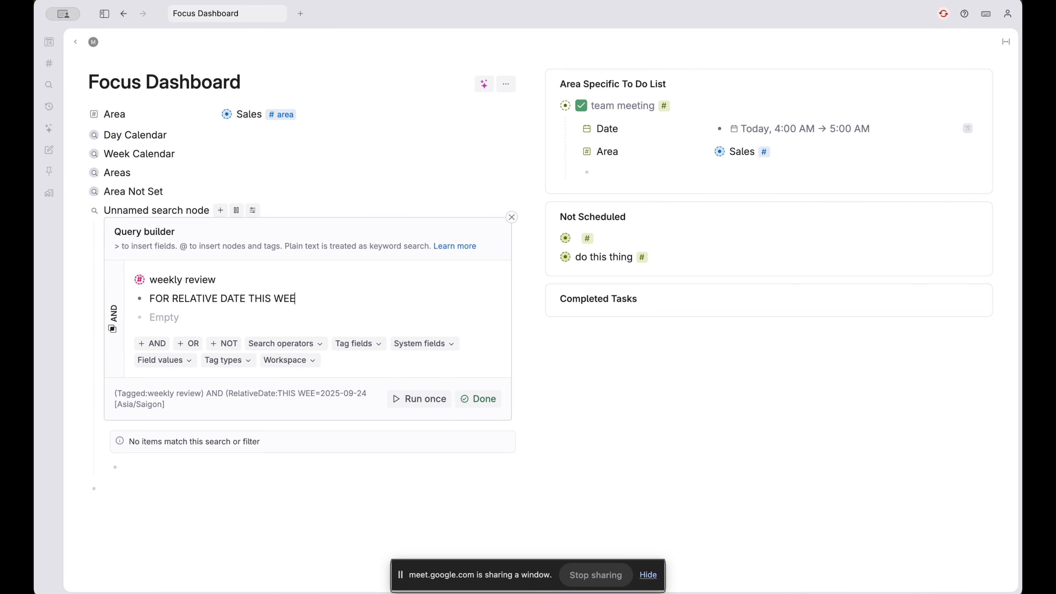
type("K")
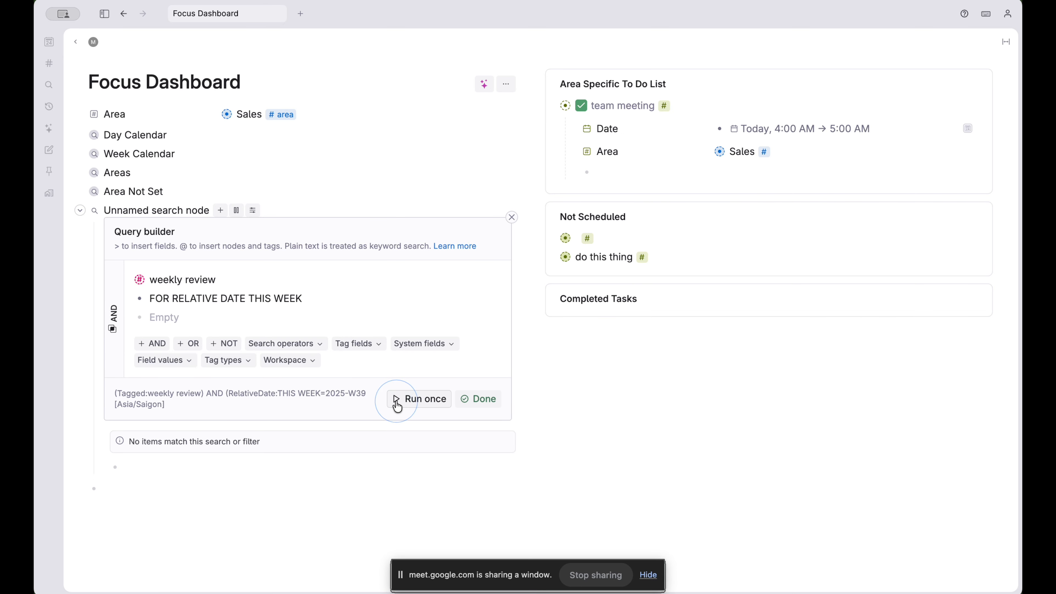
left_click(446, 405)
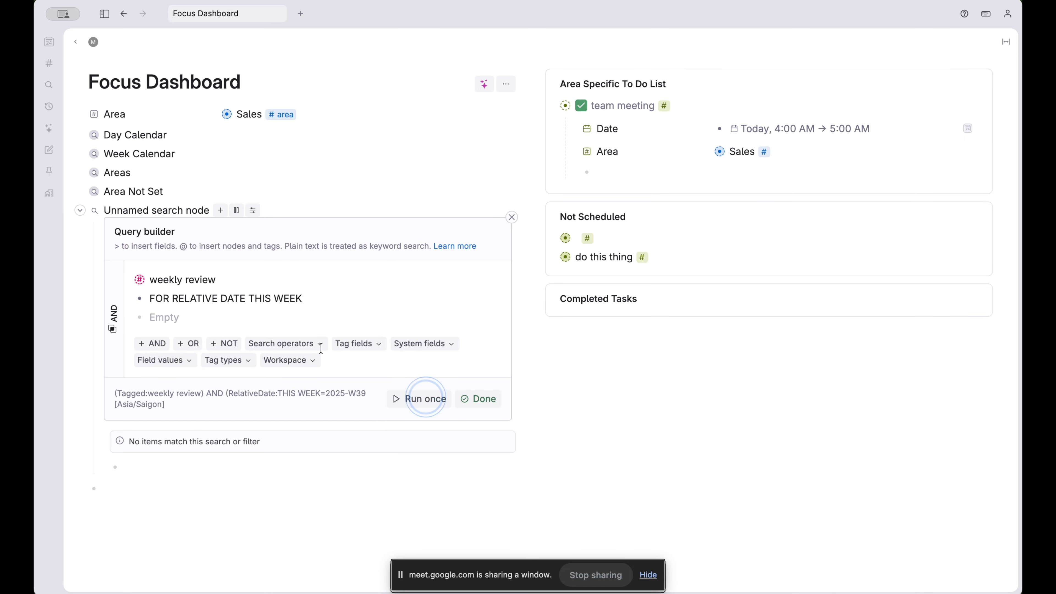
Try the relative date condition as the value of a Date field and run the search once
left_click(168, 318)
type(">Date")
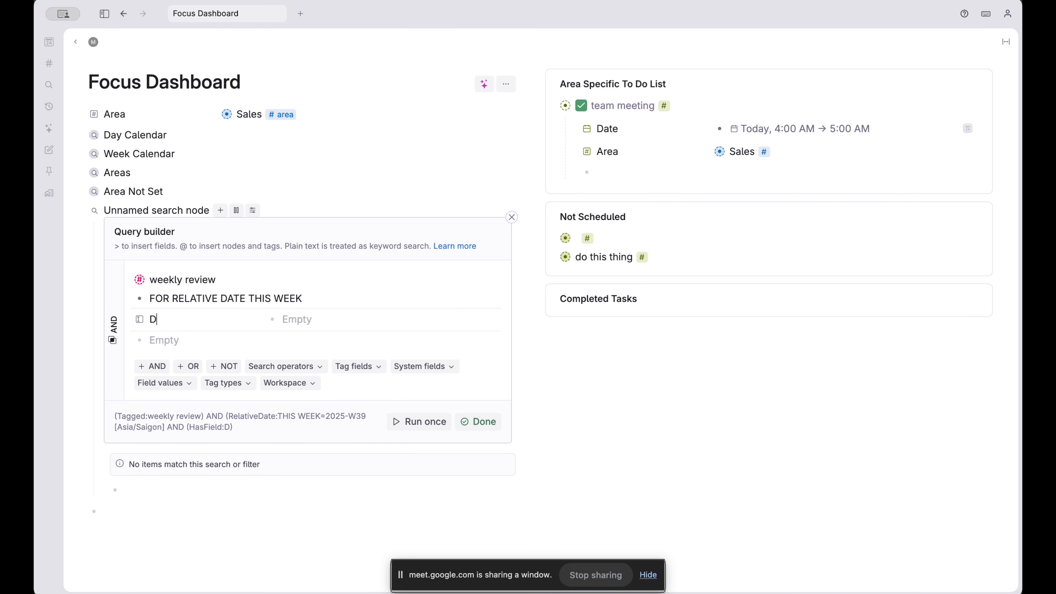
key("Return")
left_click_drag(151, 307, 296, 317)
left_click(415, 404)
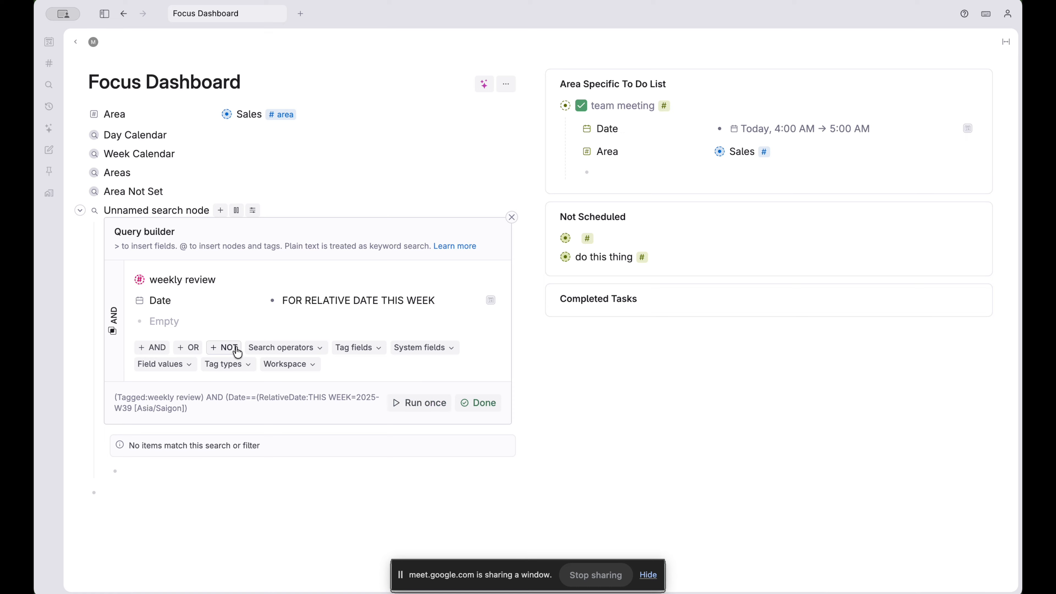
Add the Date from calendar node field to the weekly review search query
left_click(168, 321)
type(">Date")
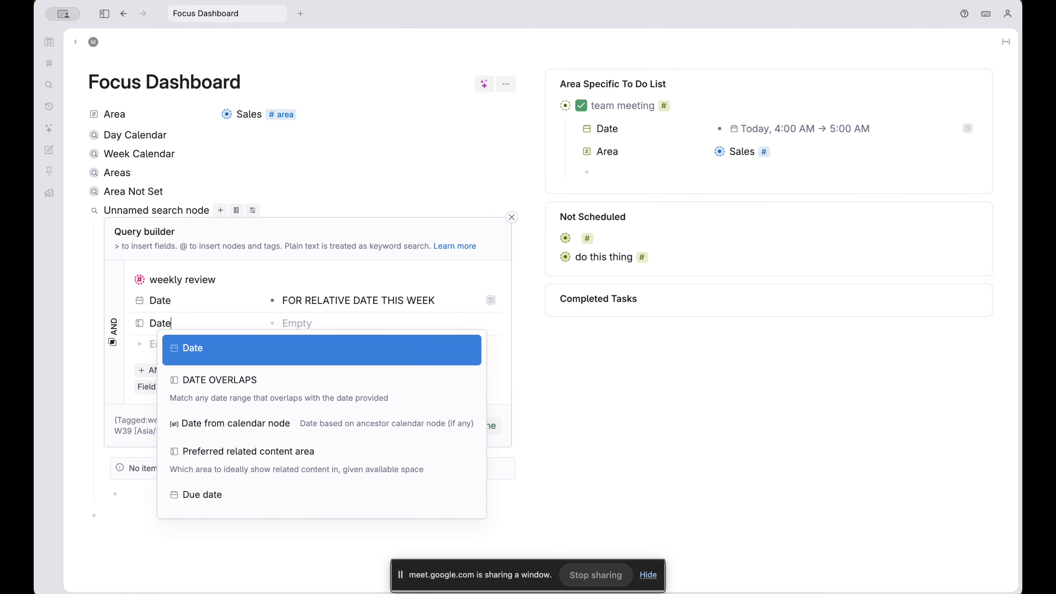
key("Down")
key("Down")
key("Return")
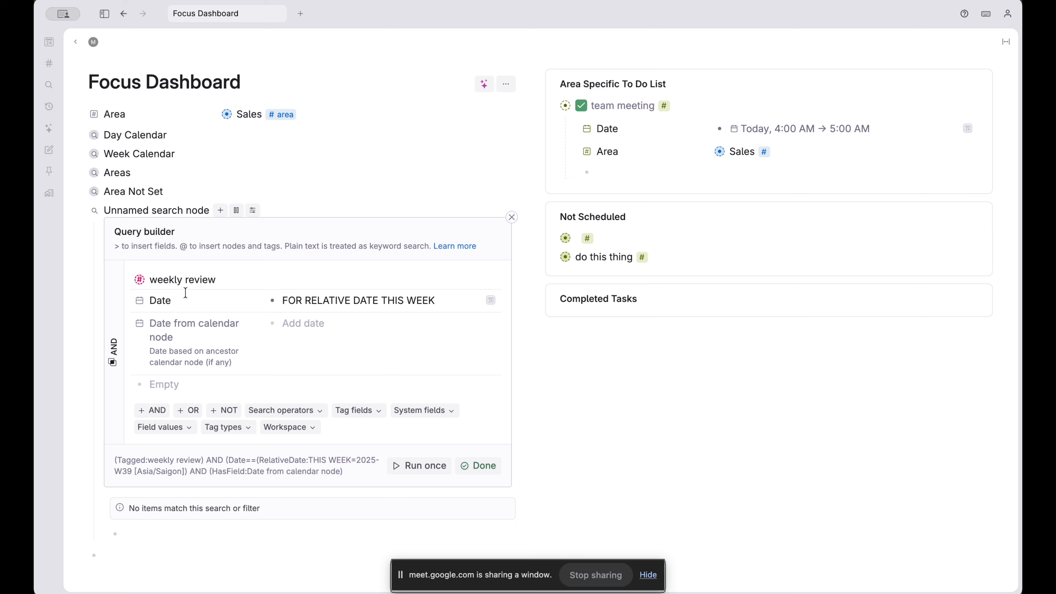
Check the fields in the weekly review supertag's default content beside the dashboard, and close its configuration
left_click(156, 295)
left_click(140, 283, "alt+shift")
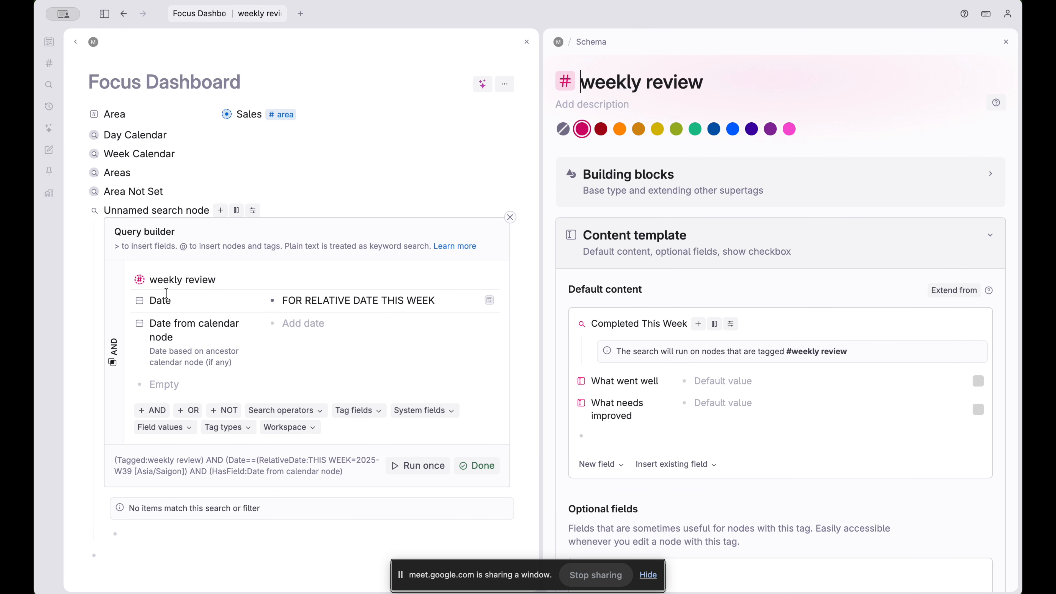
left_click(1006, 43)
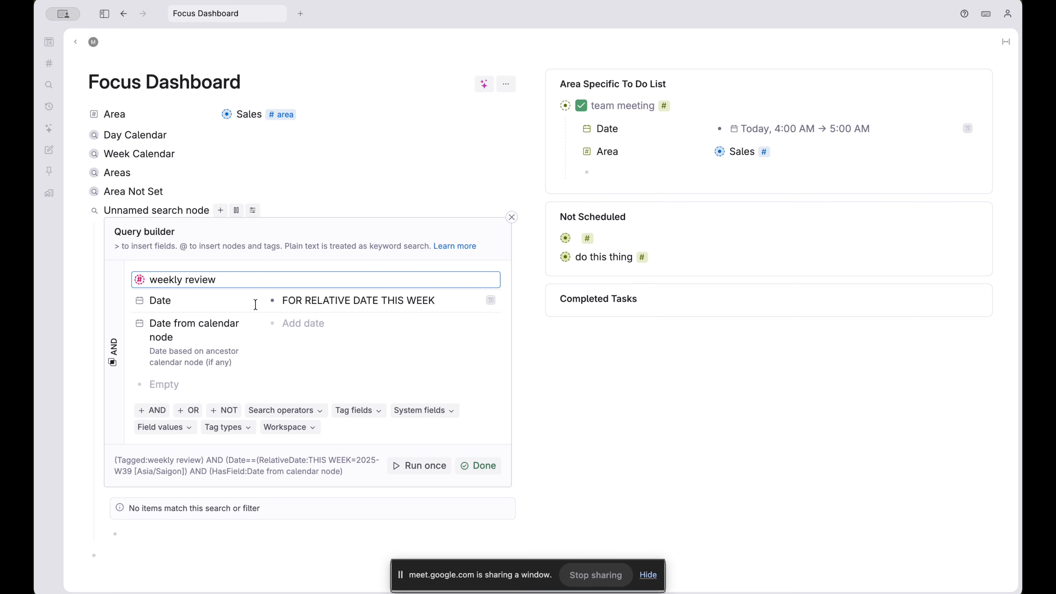
Move FOR RELATIVE DATE THIS WEEK into Date from calendar node, delete the Date field and run the search once
left_click_drag(274, 301, 299, 322)
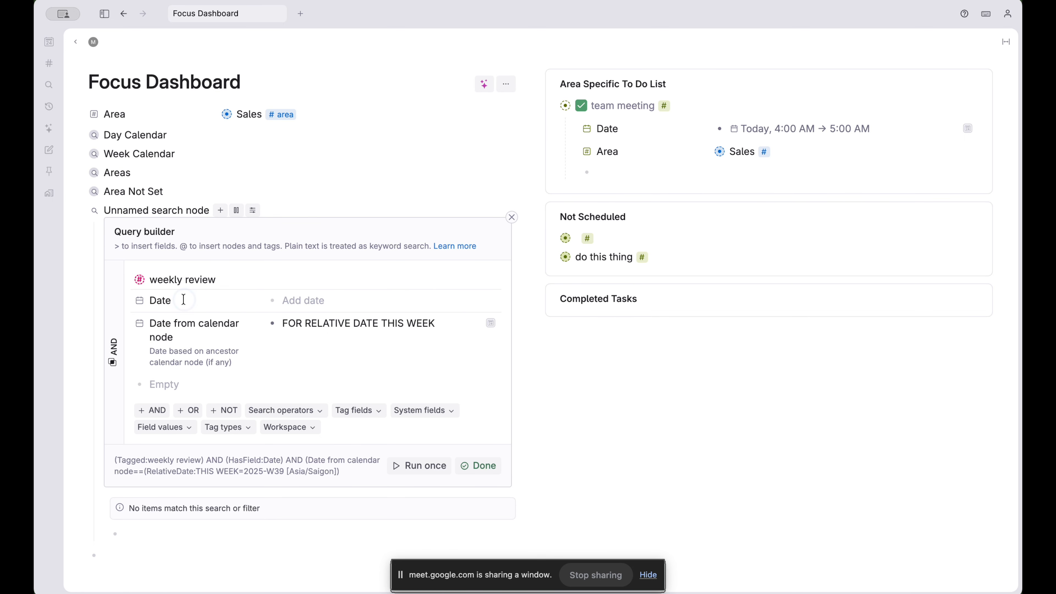
left_click(146, 300)
key("BackSpace")
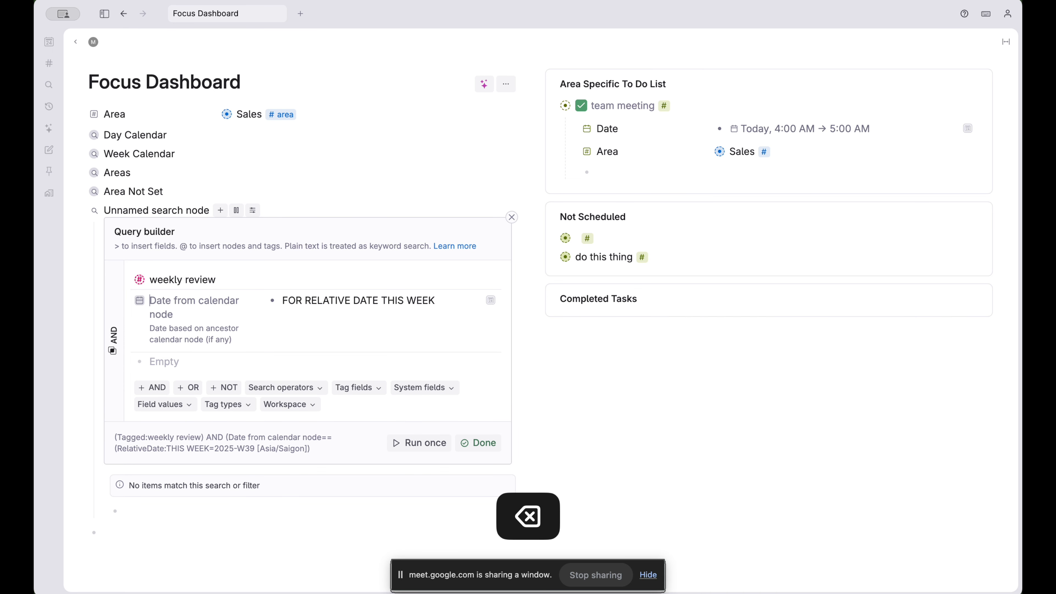
left_click(411, 445)
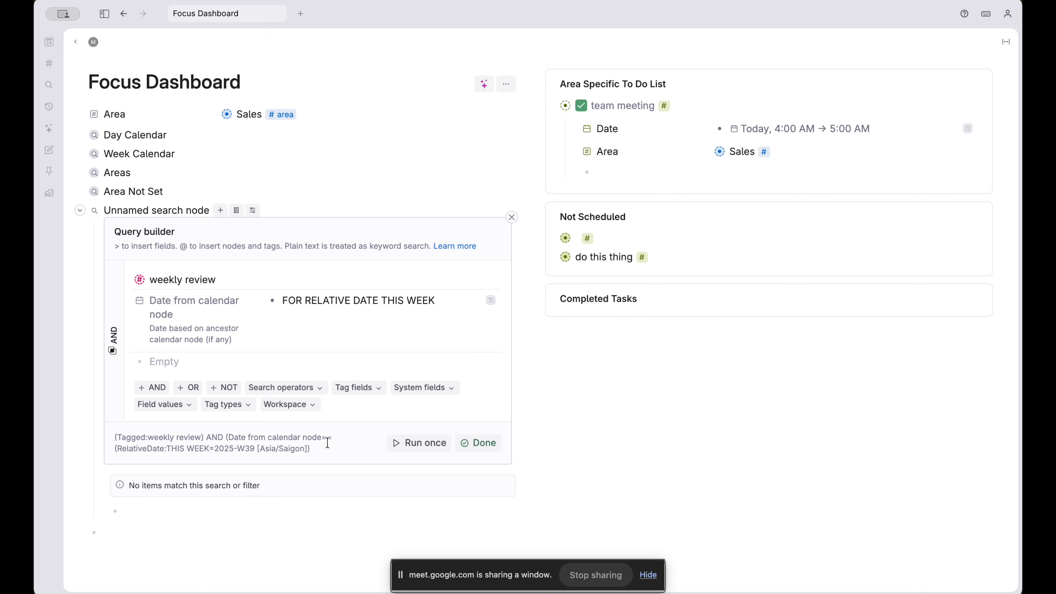
Recheck the query against the weekly review supertag's content template, and close the template
scroll(327, 442, "down", 2)
scroll(328, 443, "up", 1)
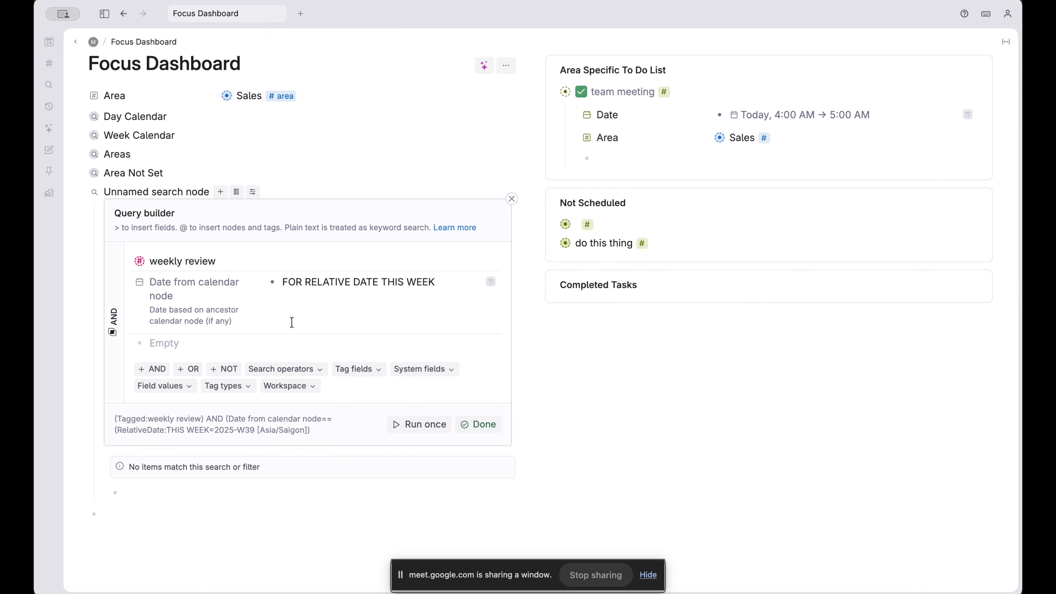
left_click(139, 261, "alt+shift")
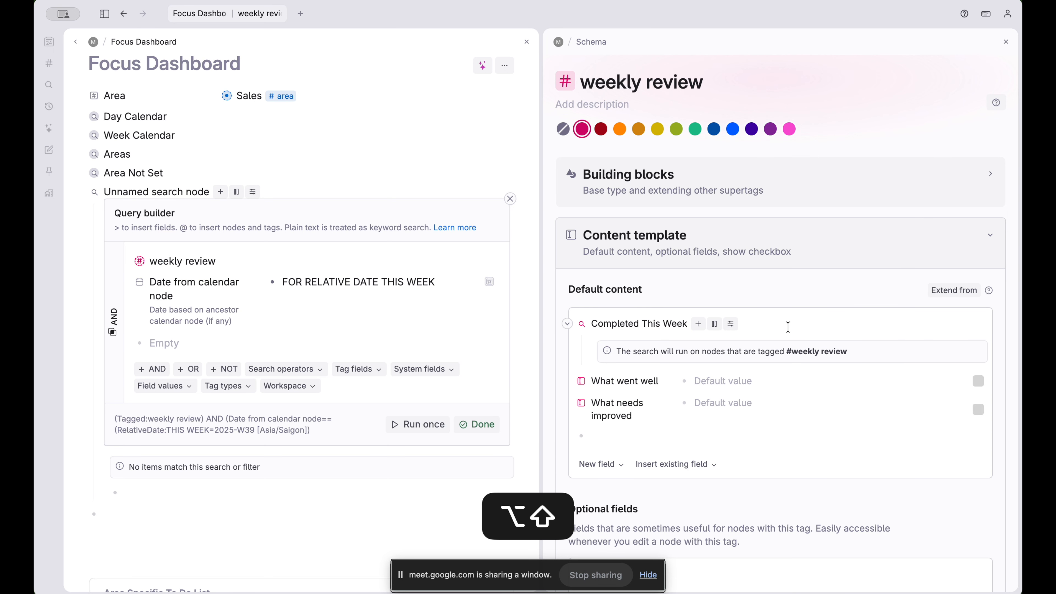
left_click(1006, 41)
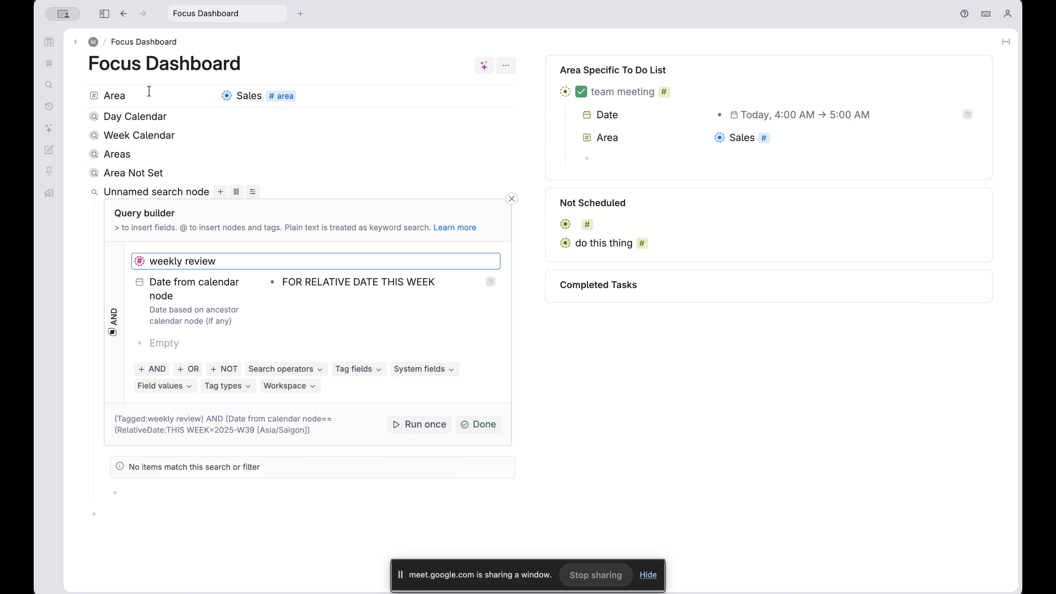
Open Week 39 beside the Focus Dashboard and expand its weekly review
left_click(49, 42)
left_click(695, 42)
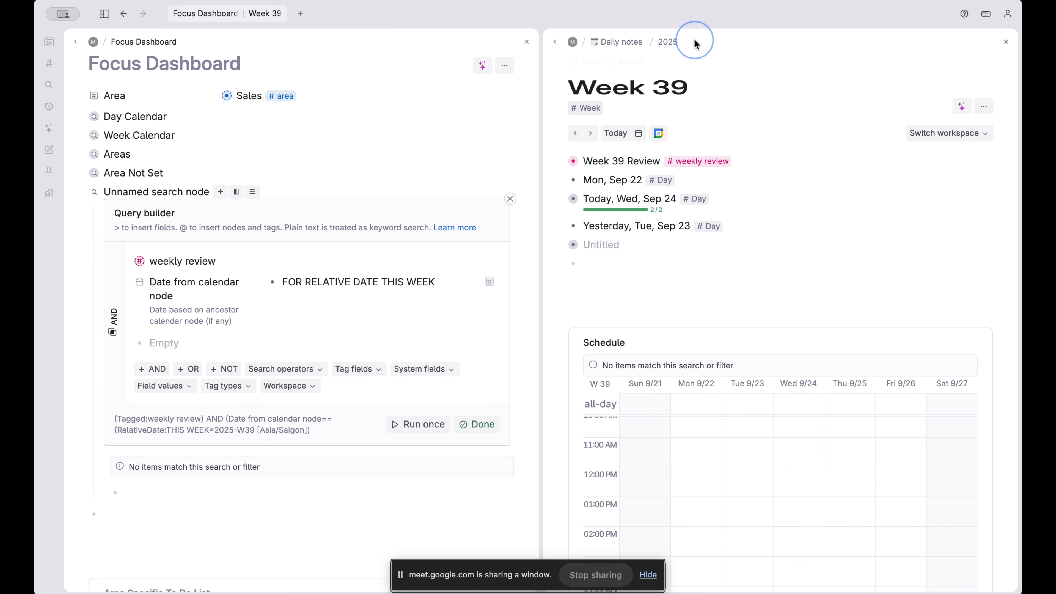
left_click(560, 161)
Add the Date from calendar node system field below Next Week Tasks in the Week 39 Review
left_click(690, 248)
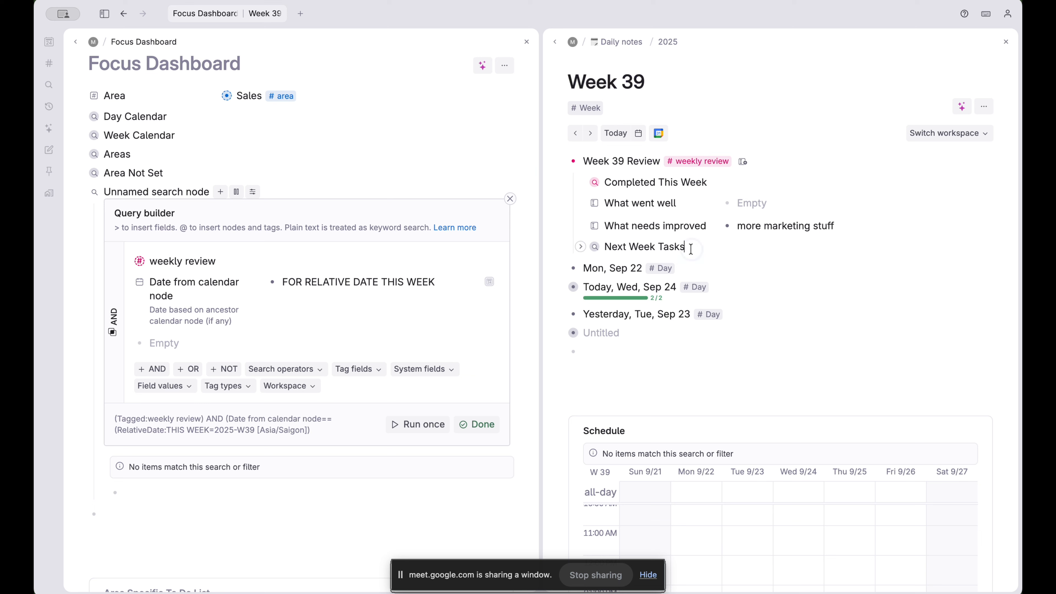
key("Return")
type(">date")
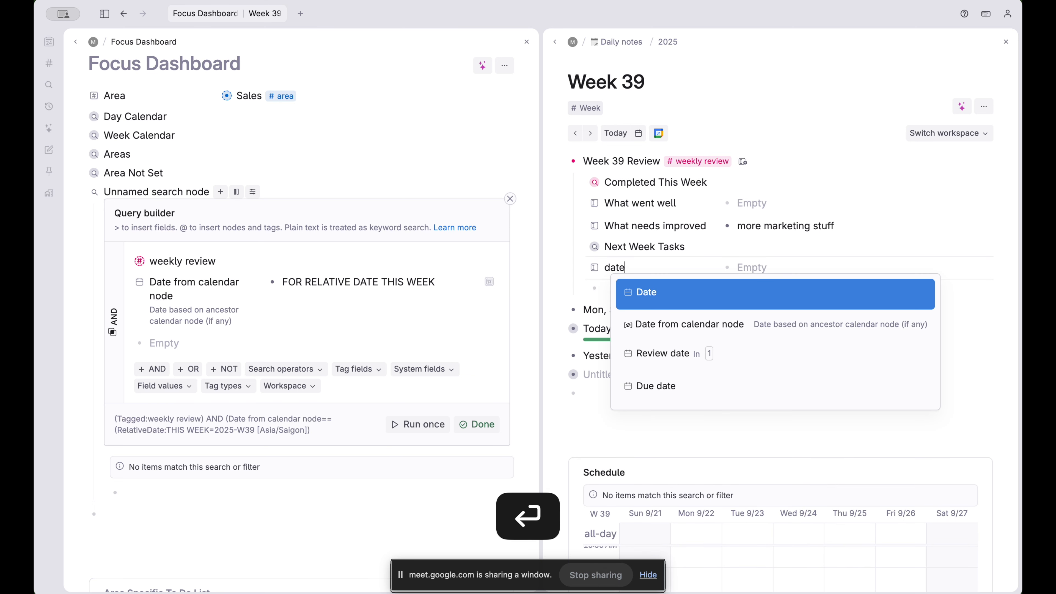
key("Down")
key("Return")
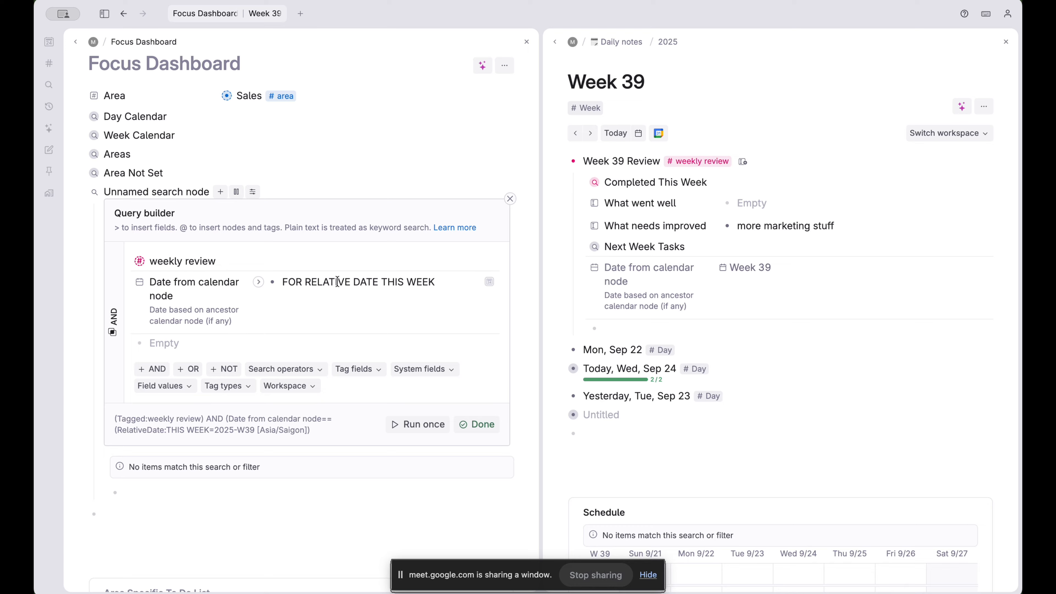
Run the unnamed weekly review search once with FOR RELATIVE DATE THIS WEEK and finish editing its query
left_click(380, 283)
key("BackSpace")
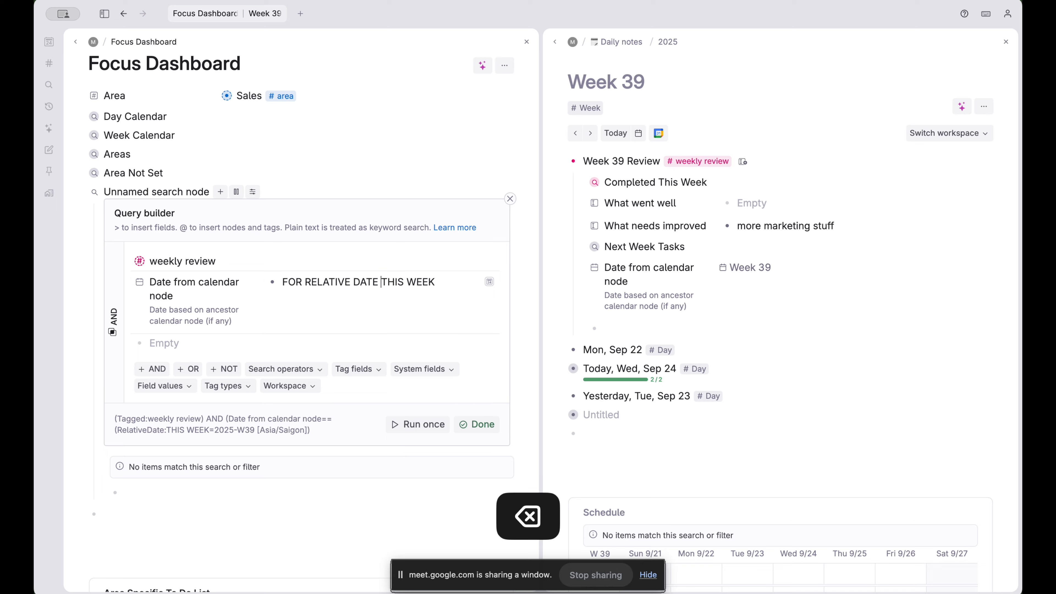
left_click(409, 424)
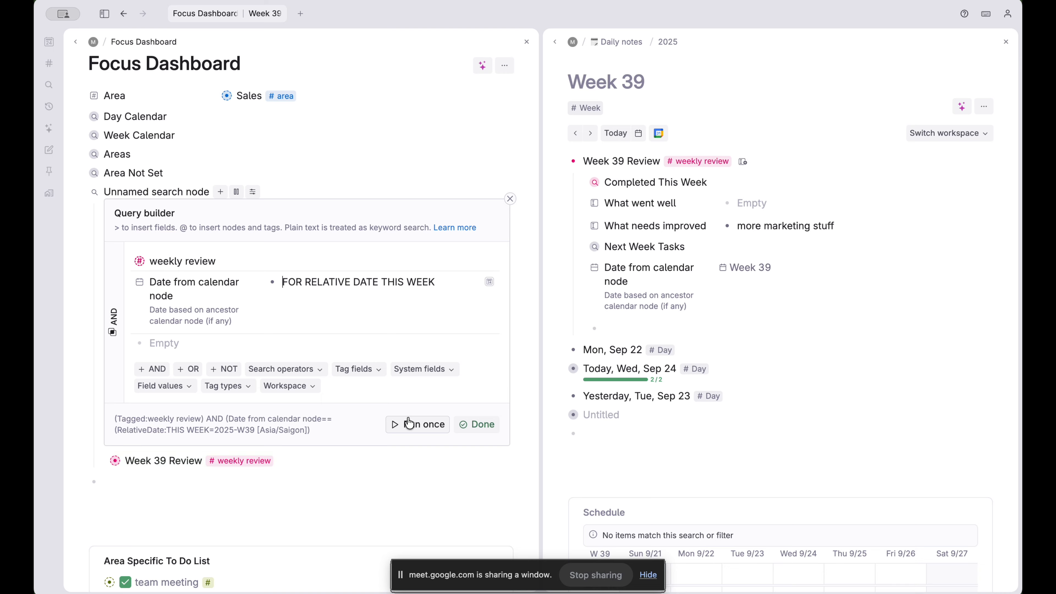
left_click(380, 283)
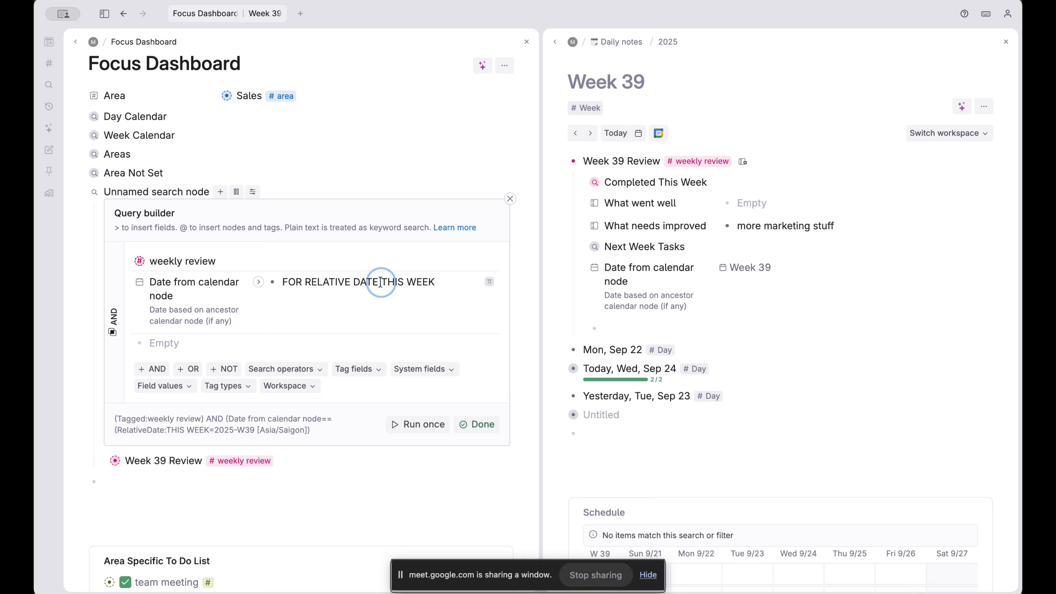
left_click(482, 425)
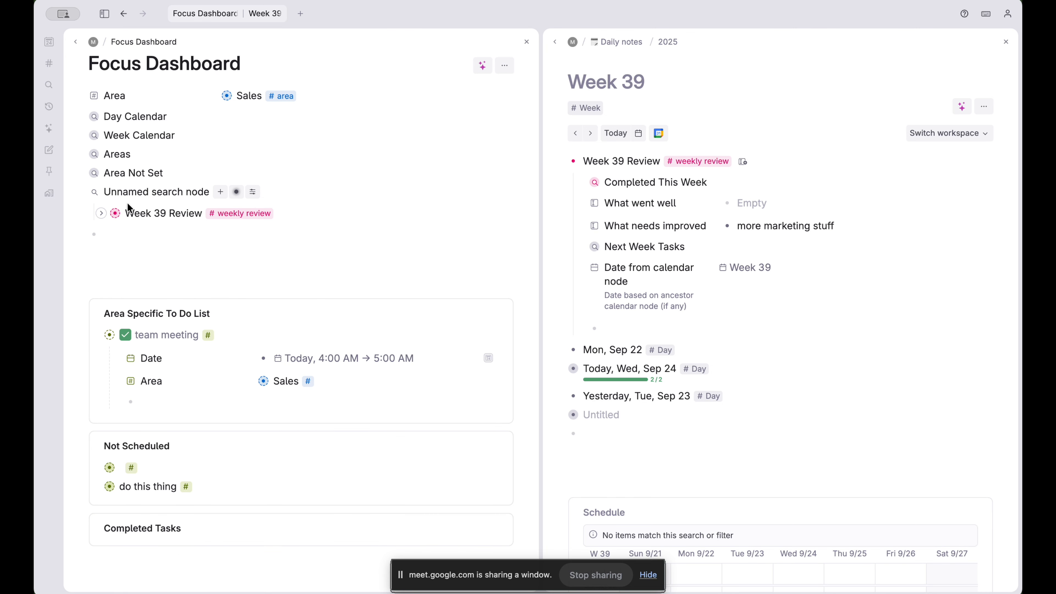
Rename the unnamed search node to Current Weekly Review and close Week 39 beside the dashboard
triple_click(144, 192)
type("Curre")
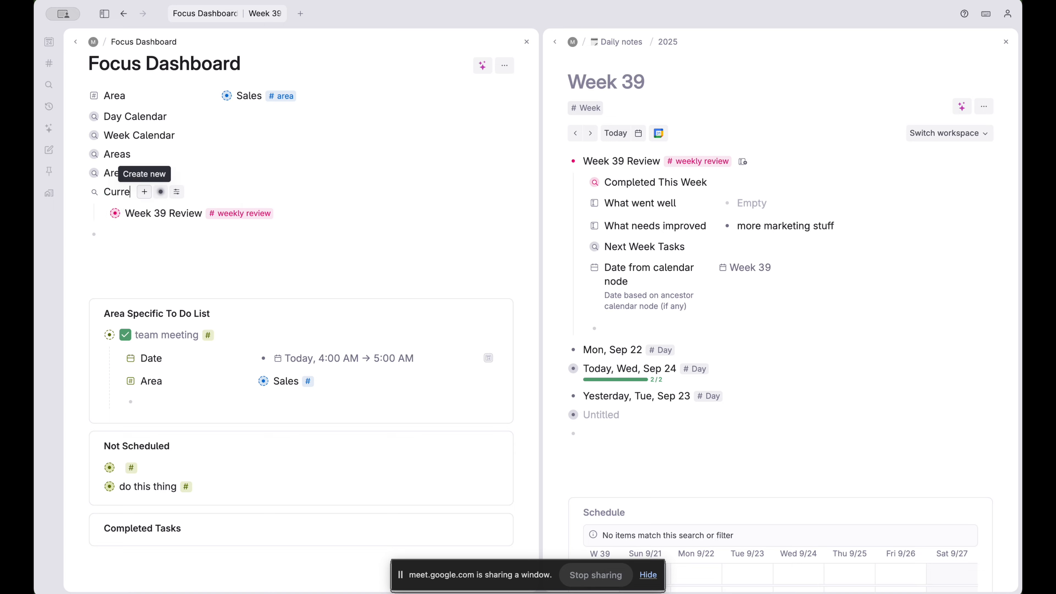
type("nt Weeek")
key("BackSpace")
key("BackSpace")
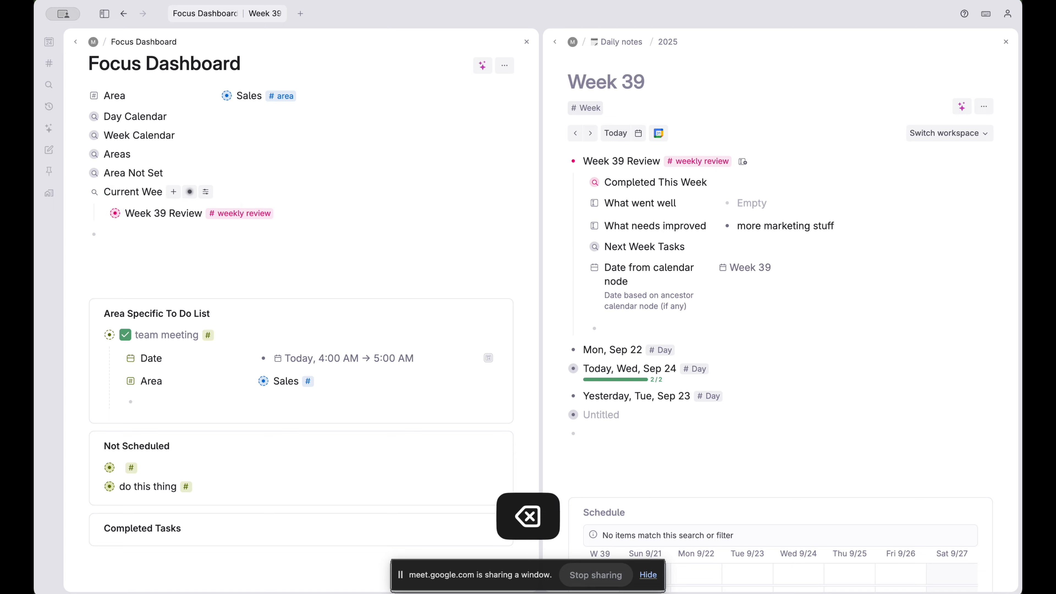
type("kly Review")
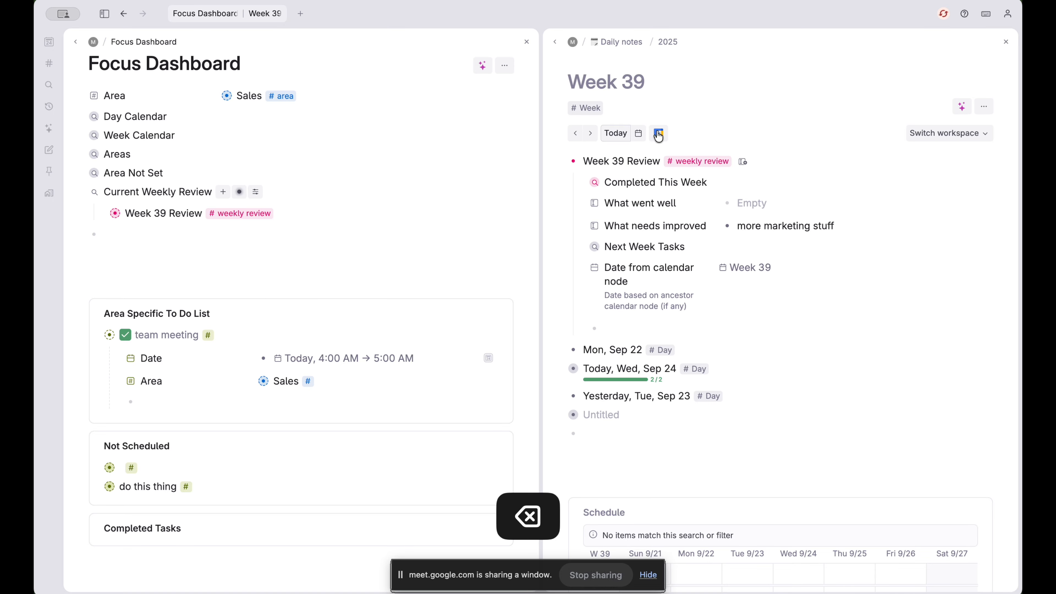
scroll(269, 189, "up", 1)
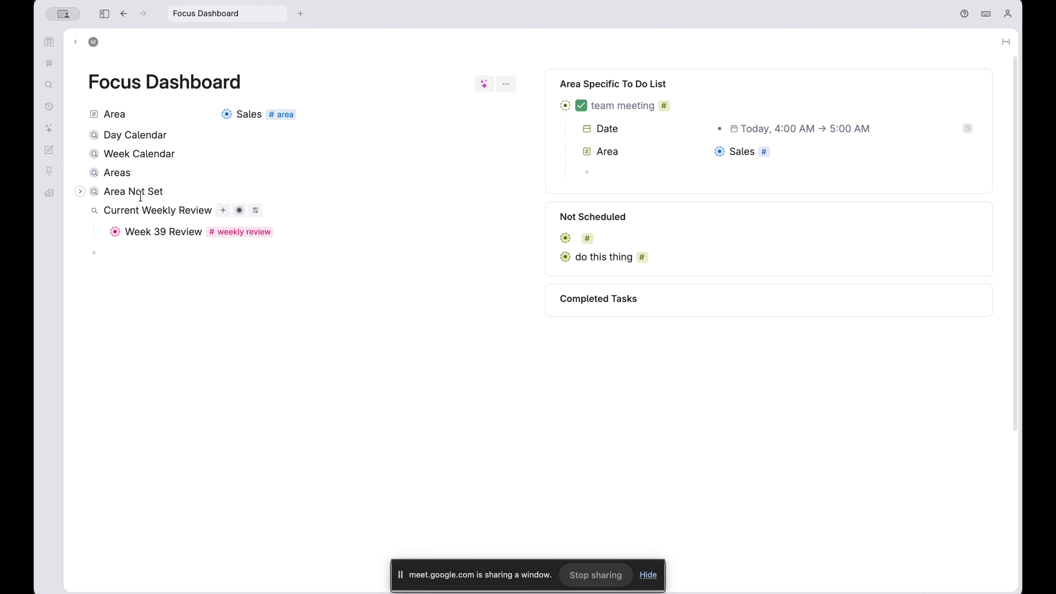
Reopen the Current Weekly Review query and expand the Week 39 Review with its Completed This Week search
mouse_move(240, 210)
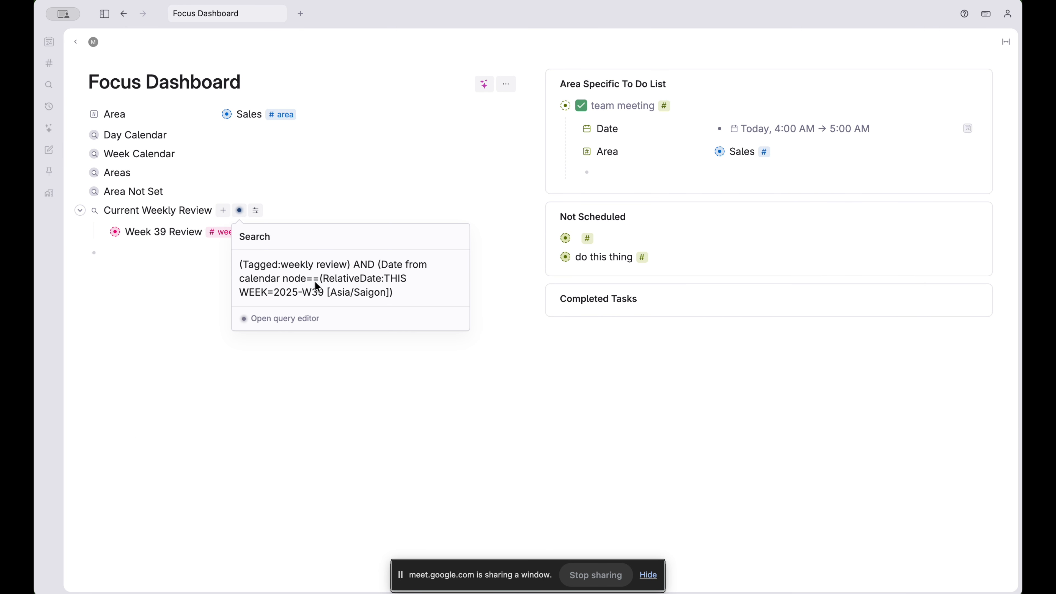
left_click(300, 318)
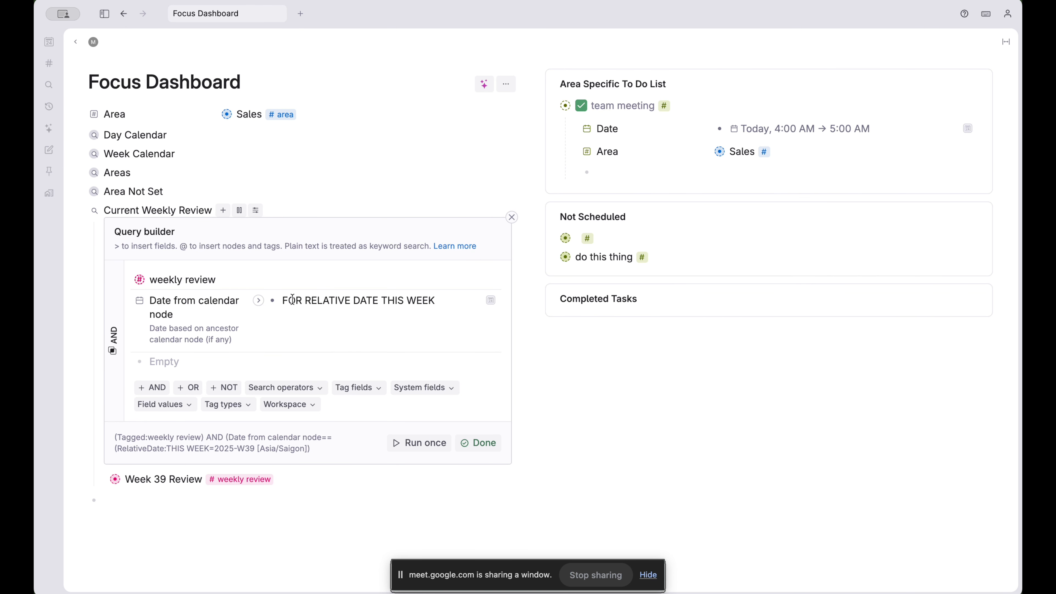
left_click(103, 479)
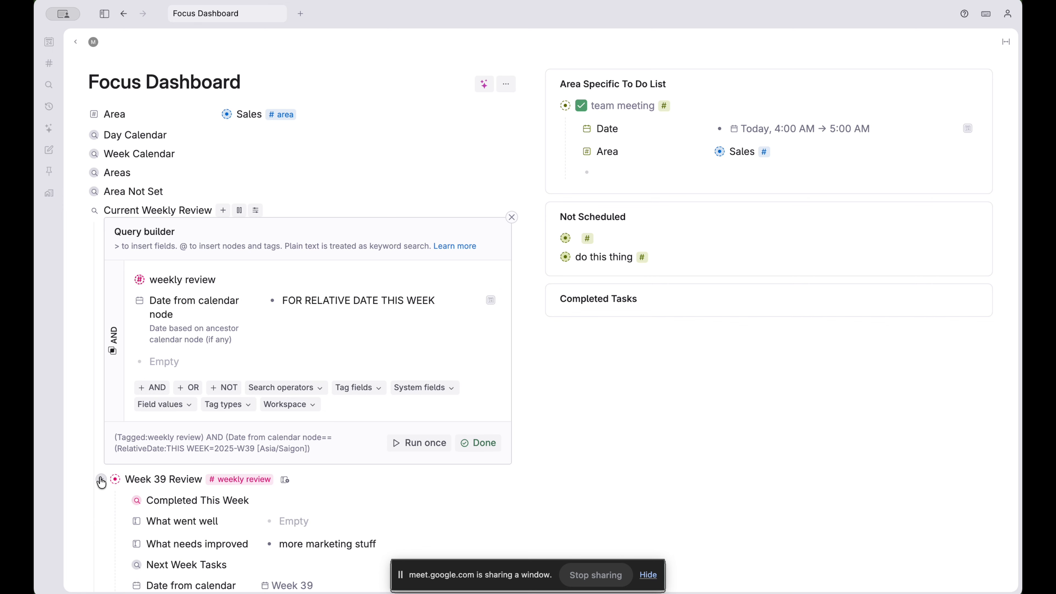
scroll(121, 437, "down", 3)
left_click(123, 425)
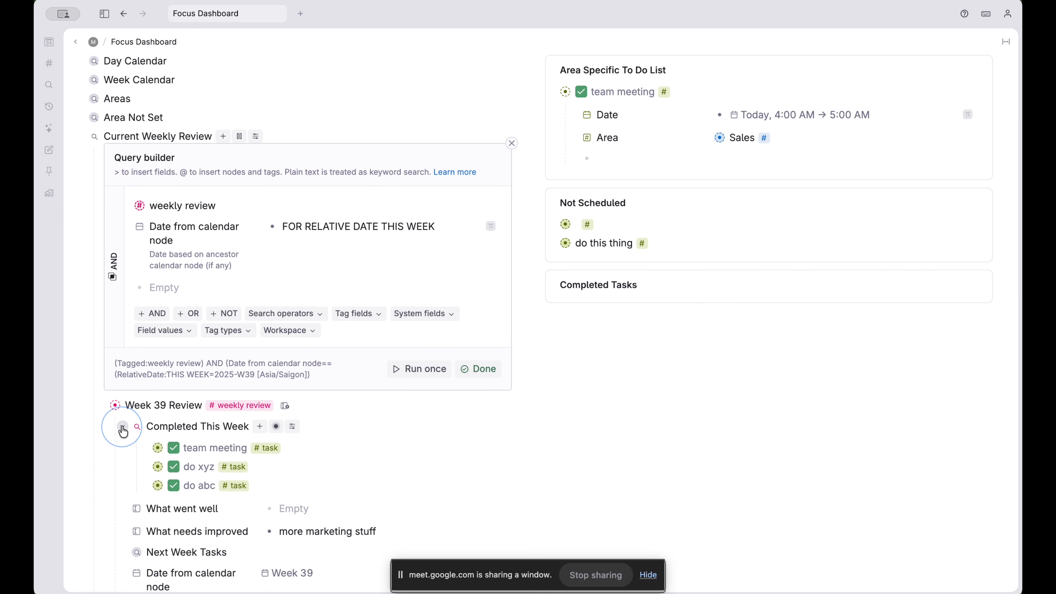
Open the Completed This Week query and compare its GRANDPARENT date value with the relative date value in the Current Weekly Review query
scroll(123, 425, "down", 2)
left_click(276, 376)
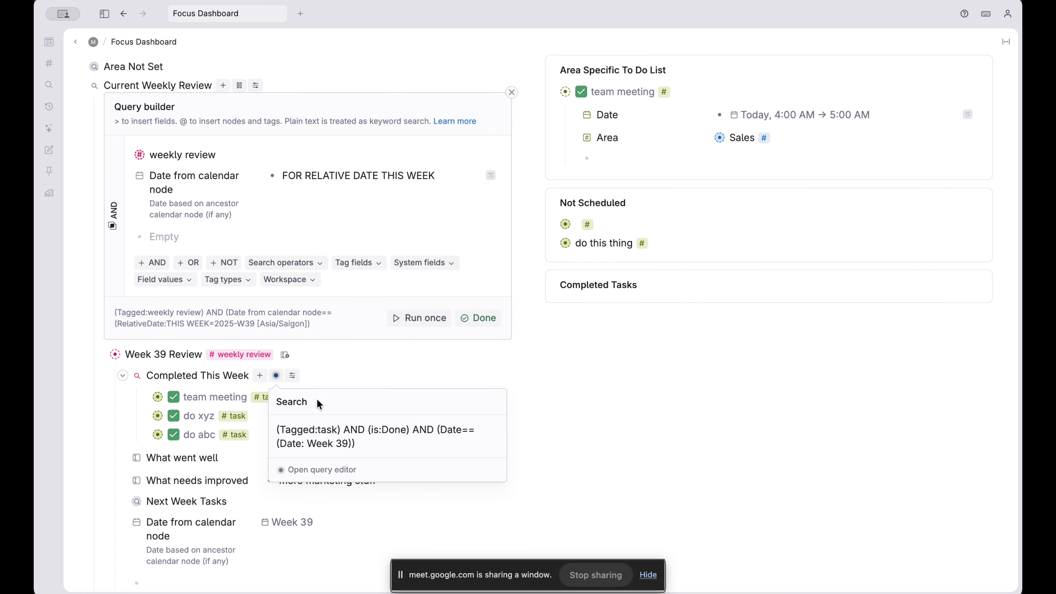
left_click(332, 468)
scroll(368, 457, "down", 2)
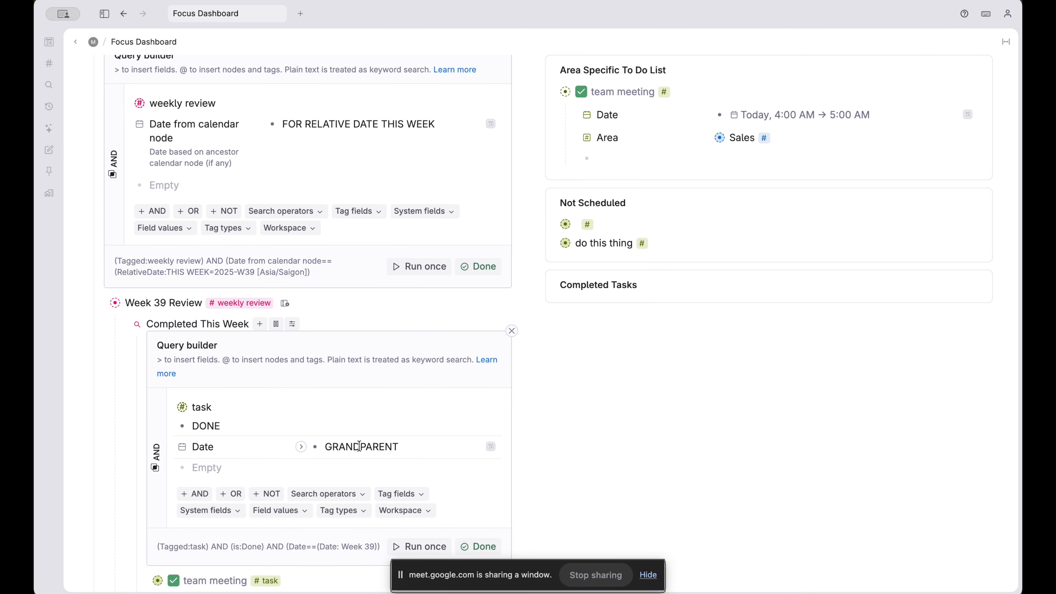
double_click(358, 447)
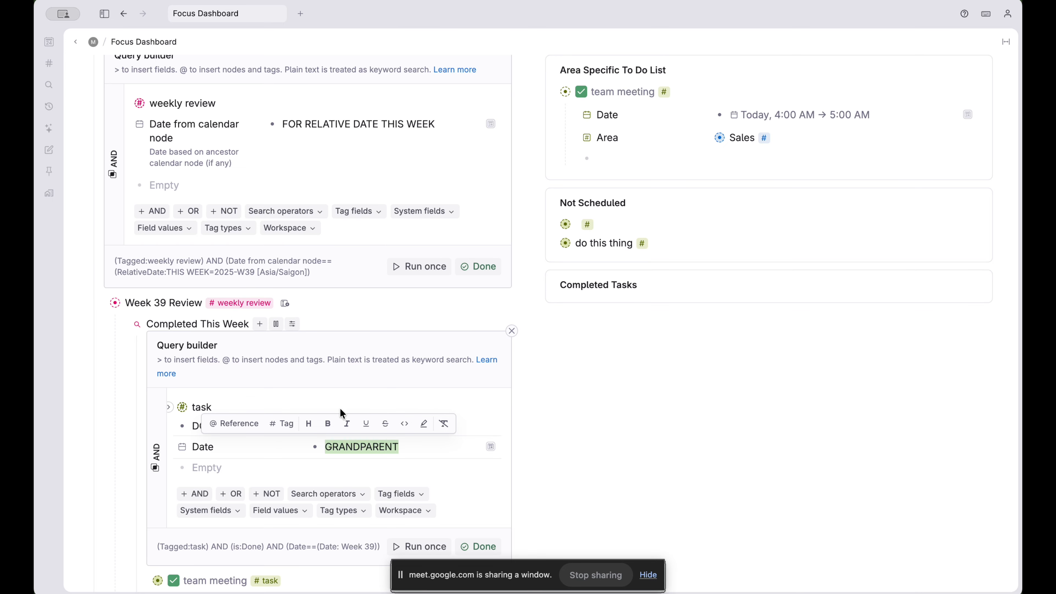
scroll(408, 216, "up", 3)
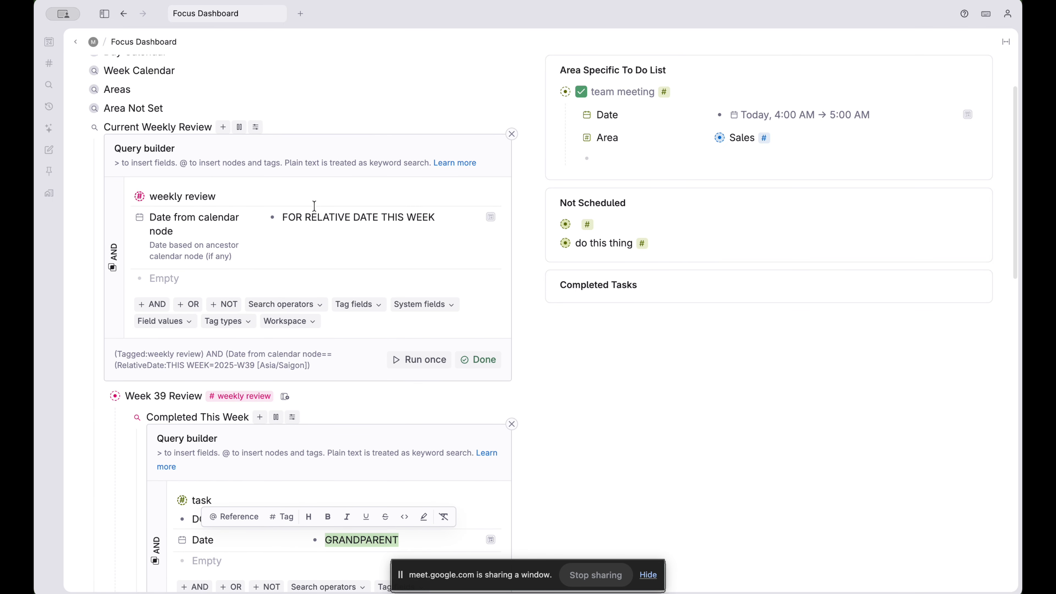
triple_click(310, 211)
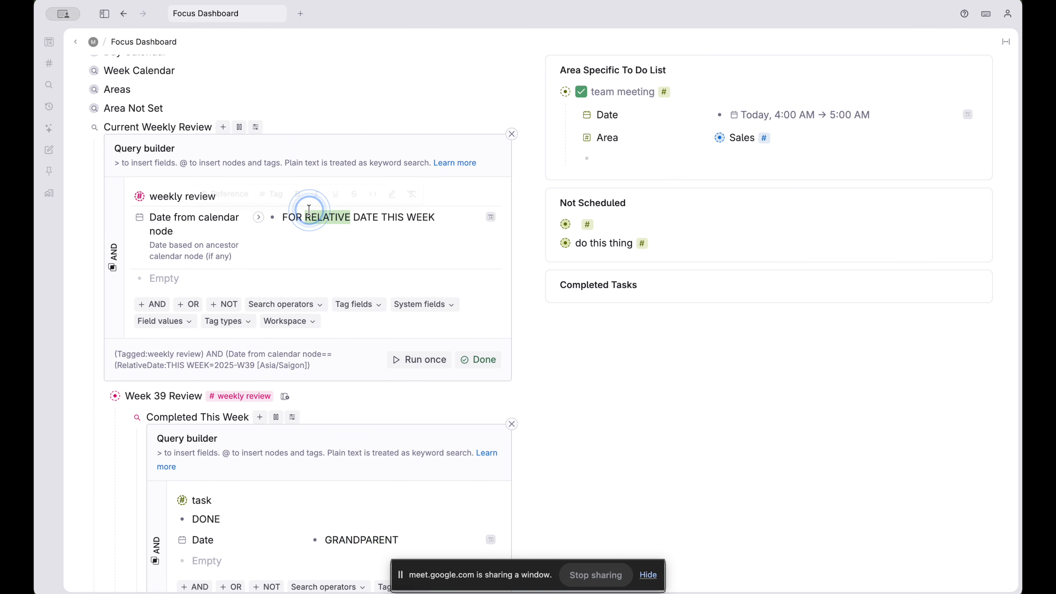
left_click(418, 219)
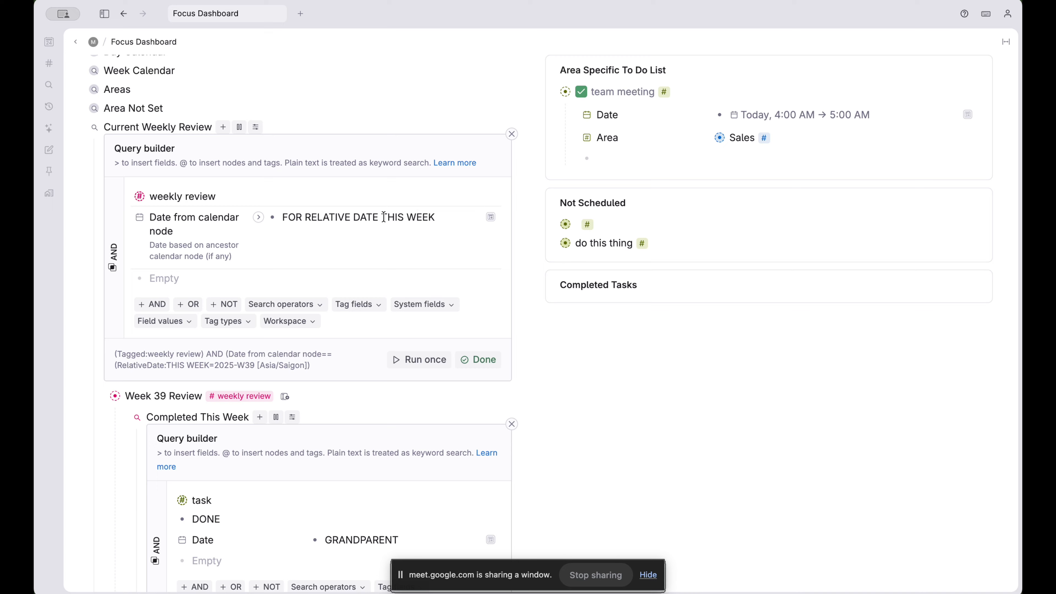
Look through the available search operators for the Current Weekly Review query, and open and close the help documentation
left_click(298, 305)
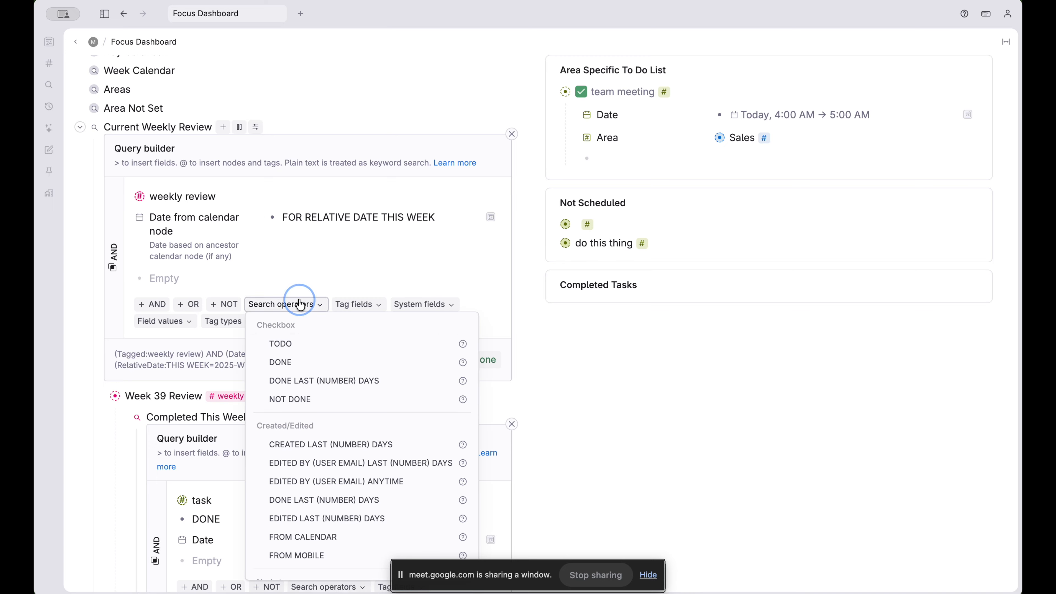
scroll(351, 354, "down", 4)
scroll(351, 352, "down", 3)
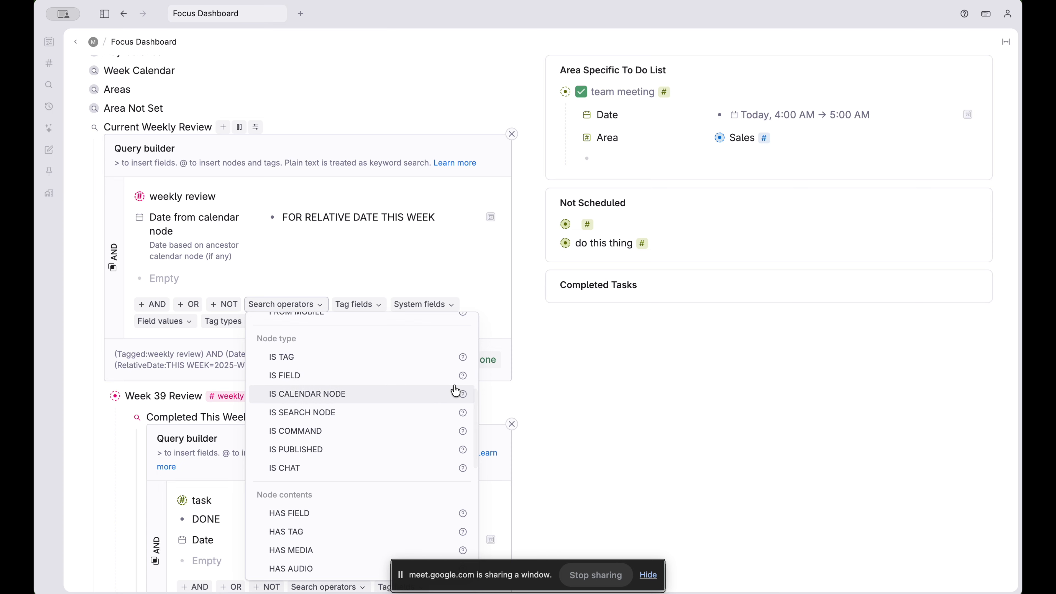
left_click(388, 255)
scroll(388, 254, "up", 2)
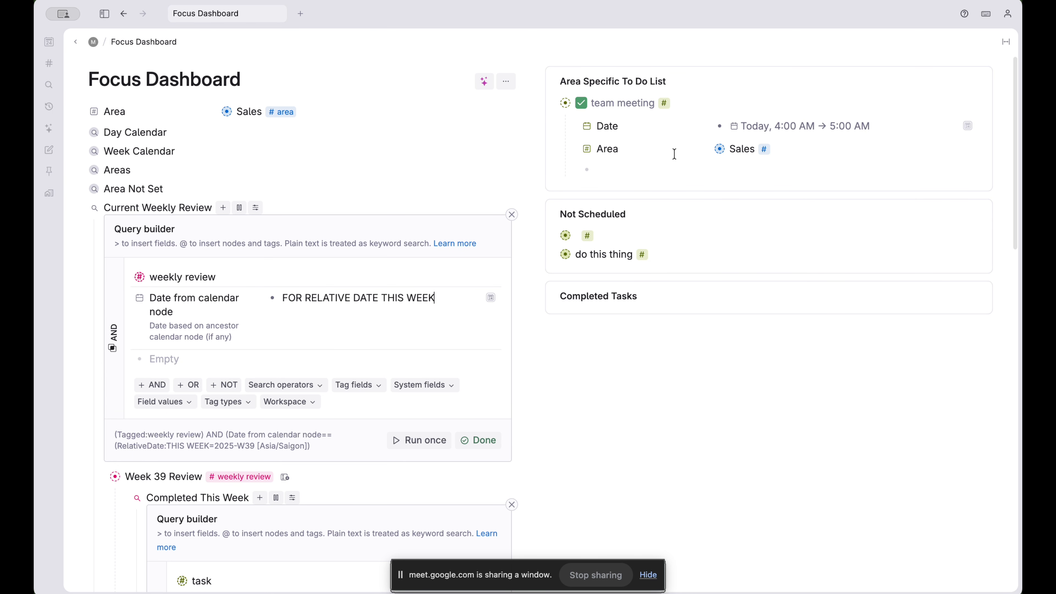
left_click(965, 14)
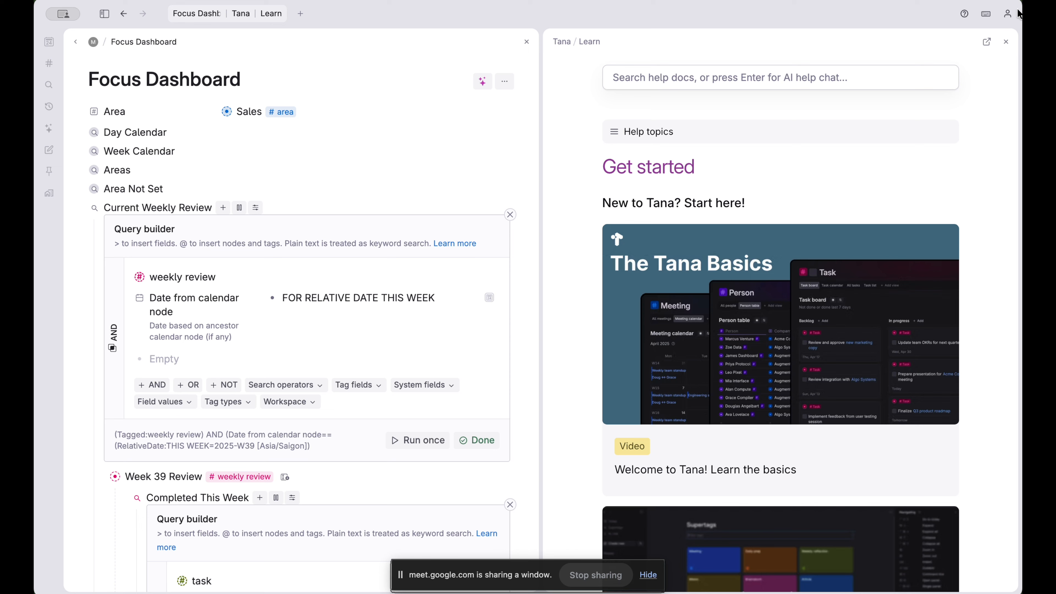
left_click(1007, 42)
Recheck the relative date expression in the Current Weekly Review query and close its query builder
double_click(358, 298)
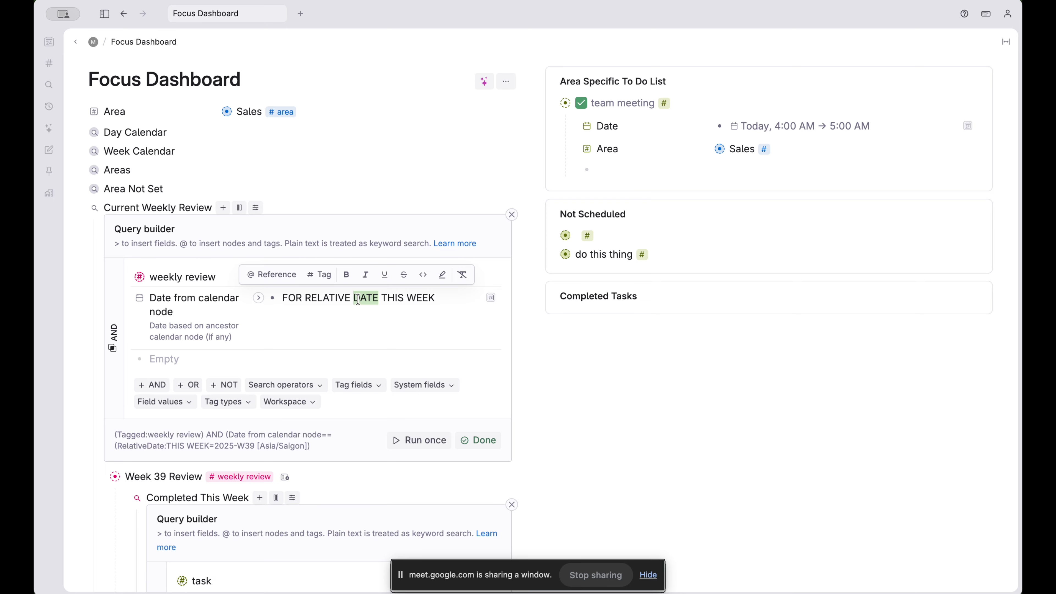
left_click(403, 338)
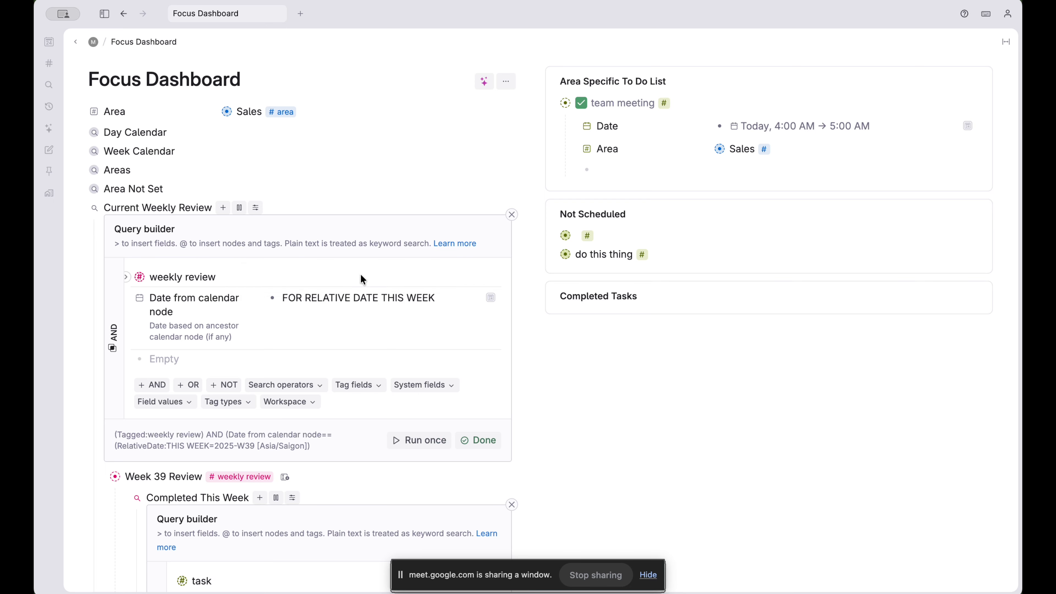
left_click(231, 443)
left_click(478, 440)
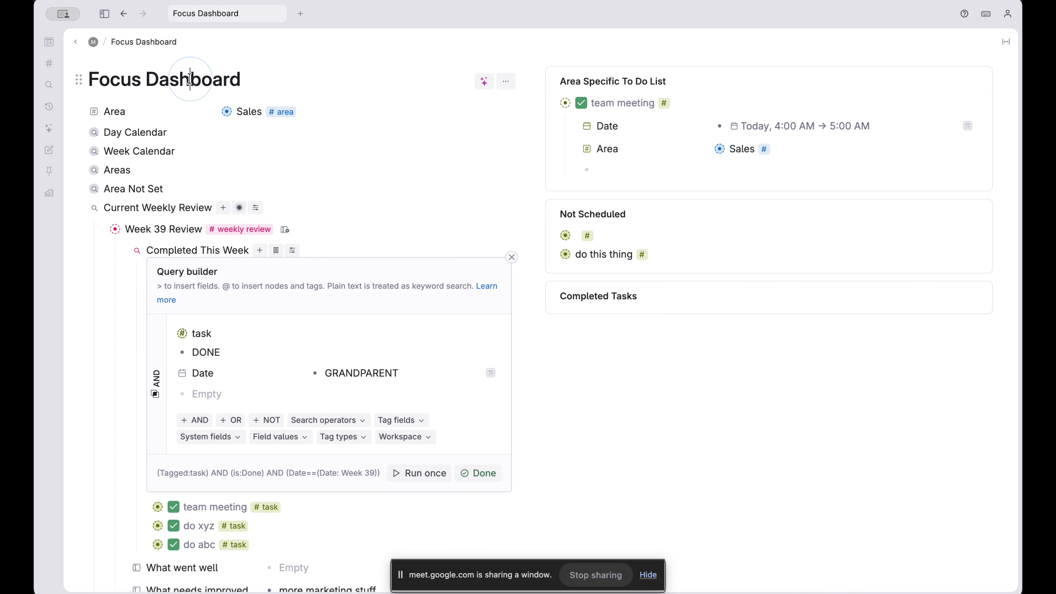
key("super+k")
type("con")
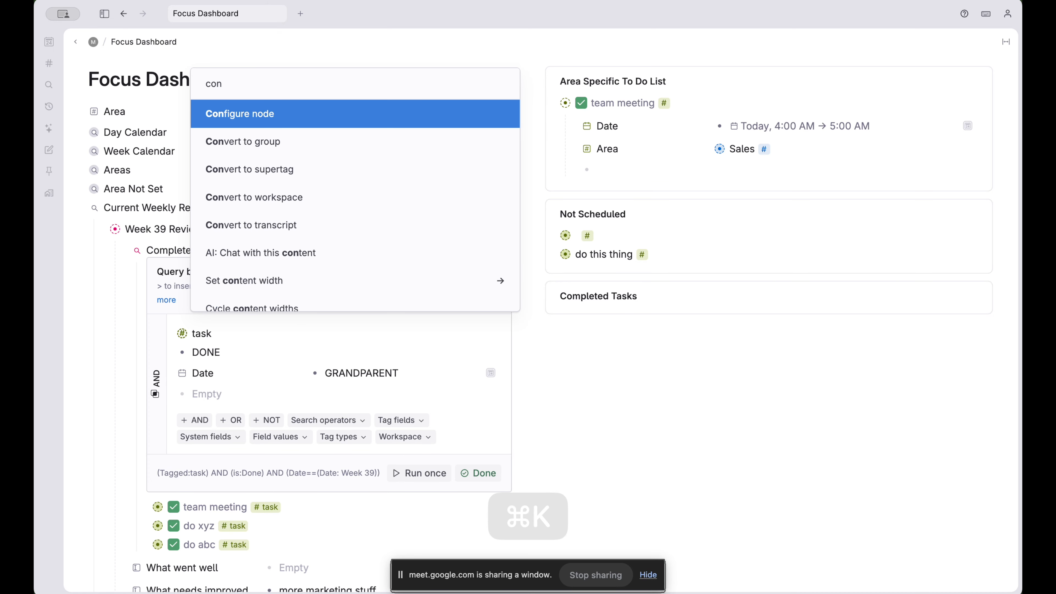
left_click(618, 420)
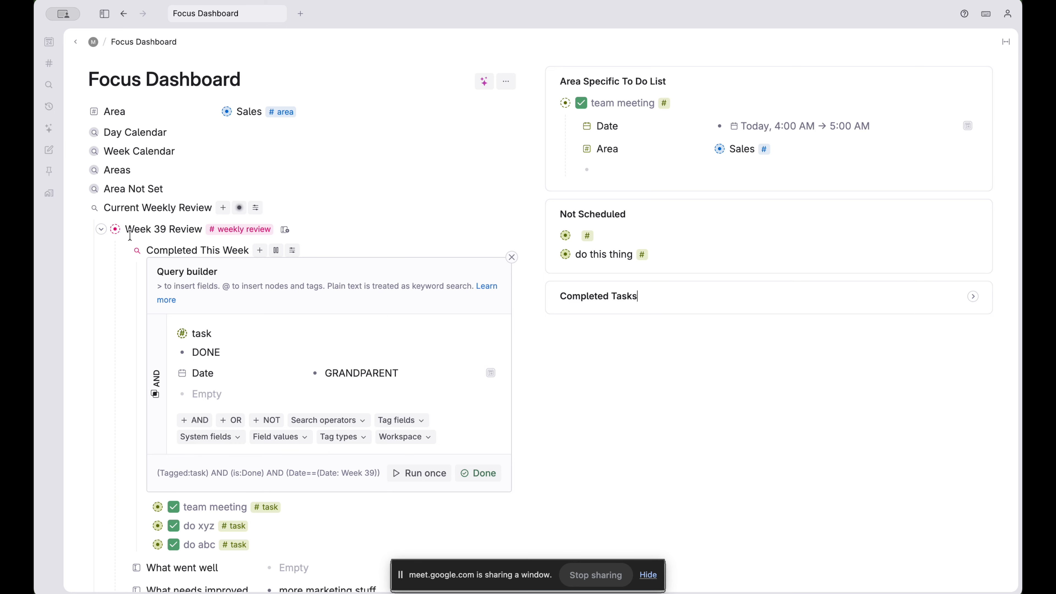
Collapse Completed This Week and add a field named Status to the team meeting task in Area Specific To Do List
left_click(123, 251)
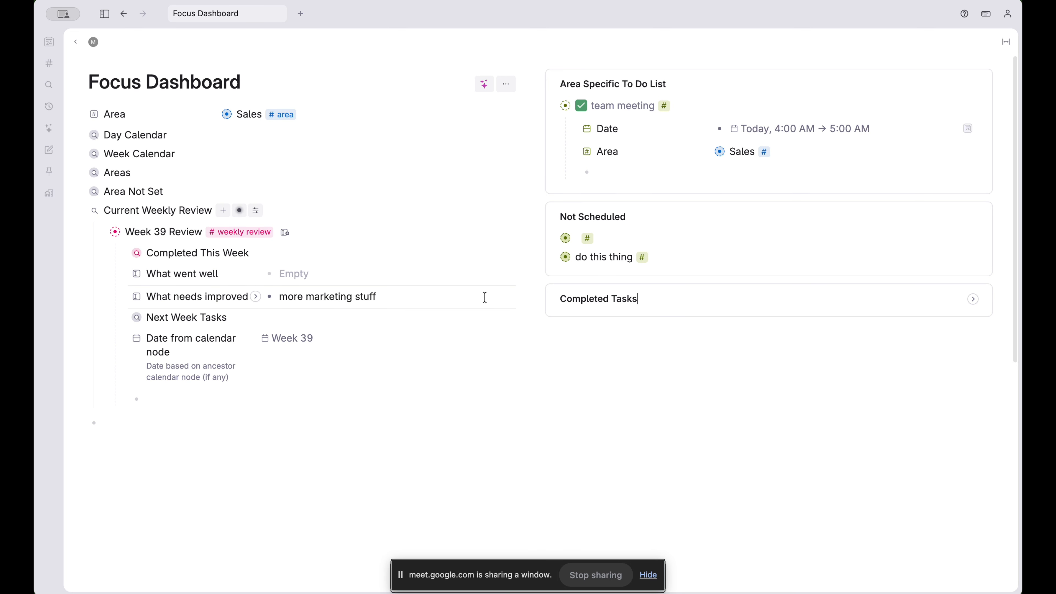
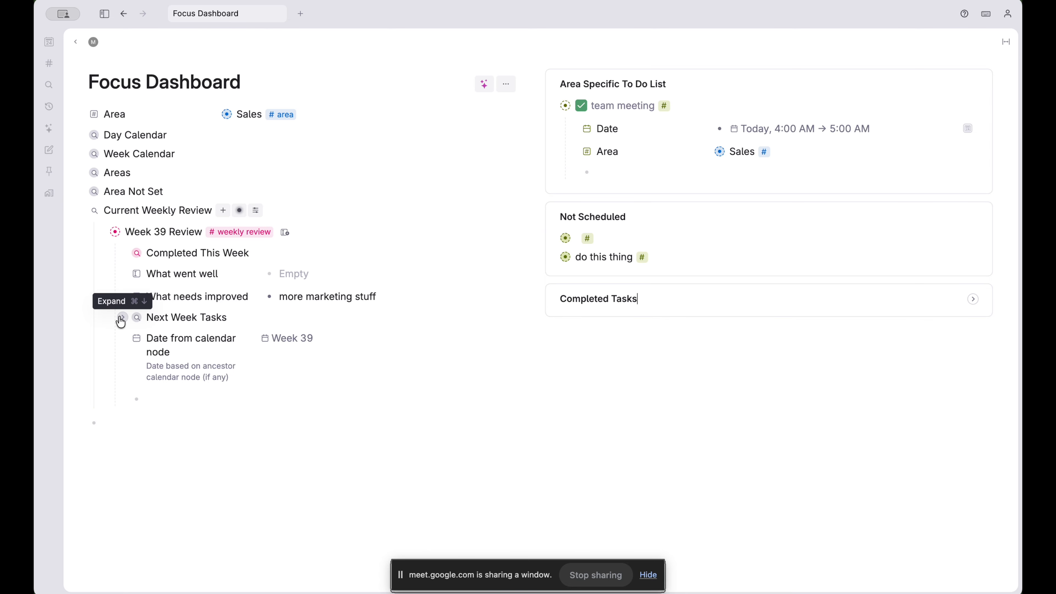
left_click(619, 170)
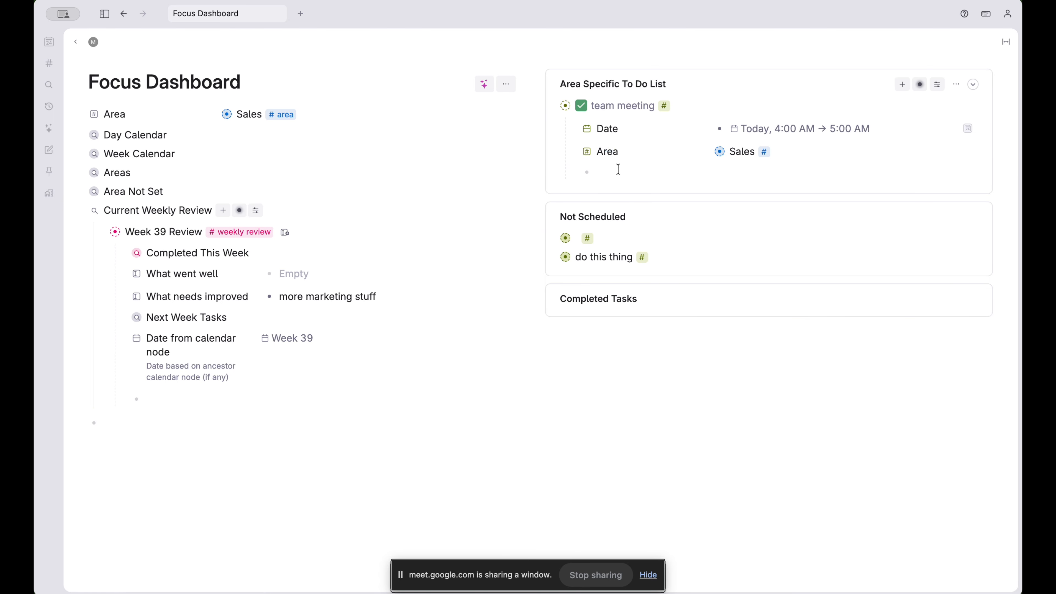
type(">")
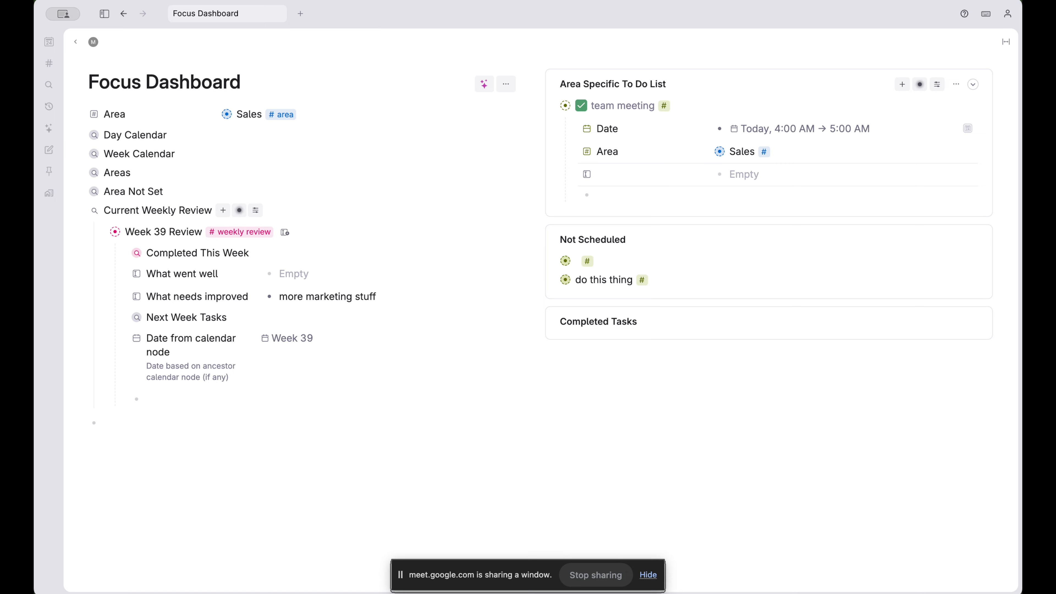
type("Stau")
key("BackSpace")
type("tus")
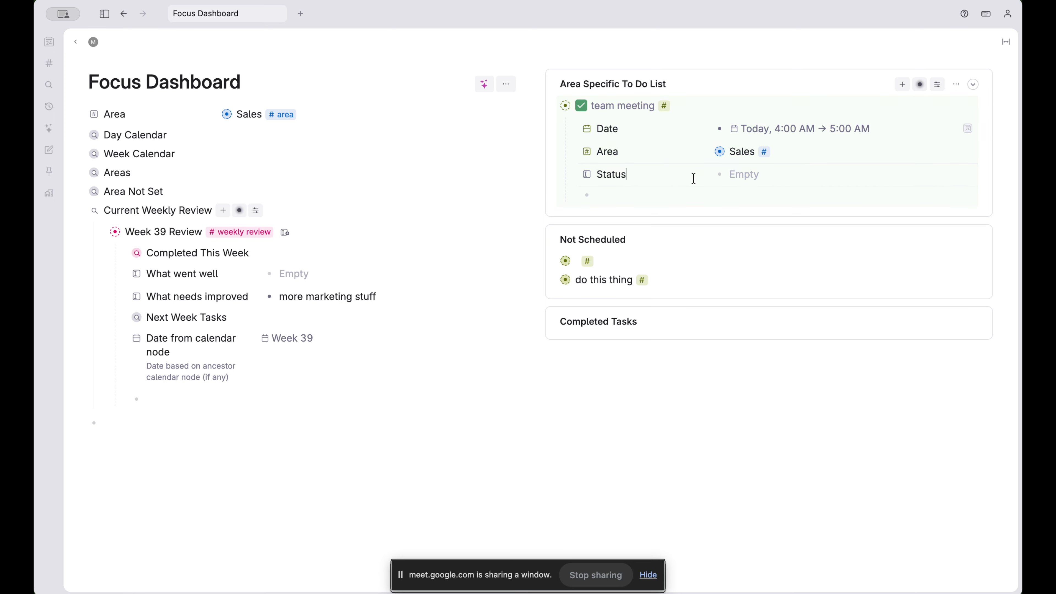
Set the team meeting task's Status field to the Options type and close the field's configuration
left_click(746, 177)
left_click(587, 174)
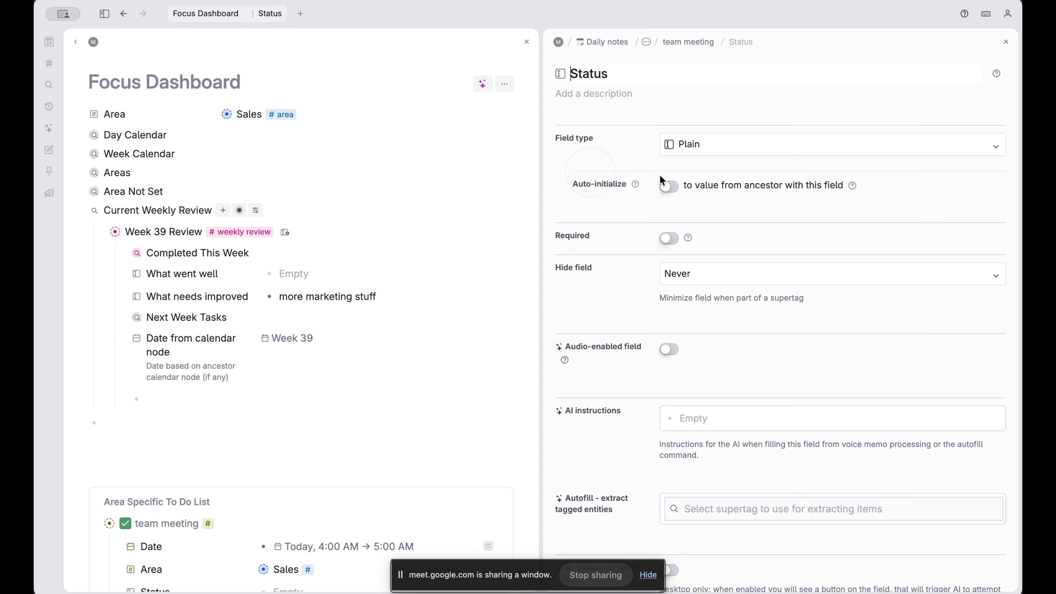
left_click(718, 130)
left_click(703, 188)
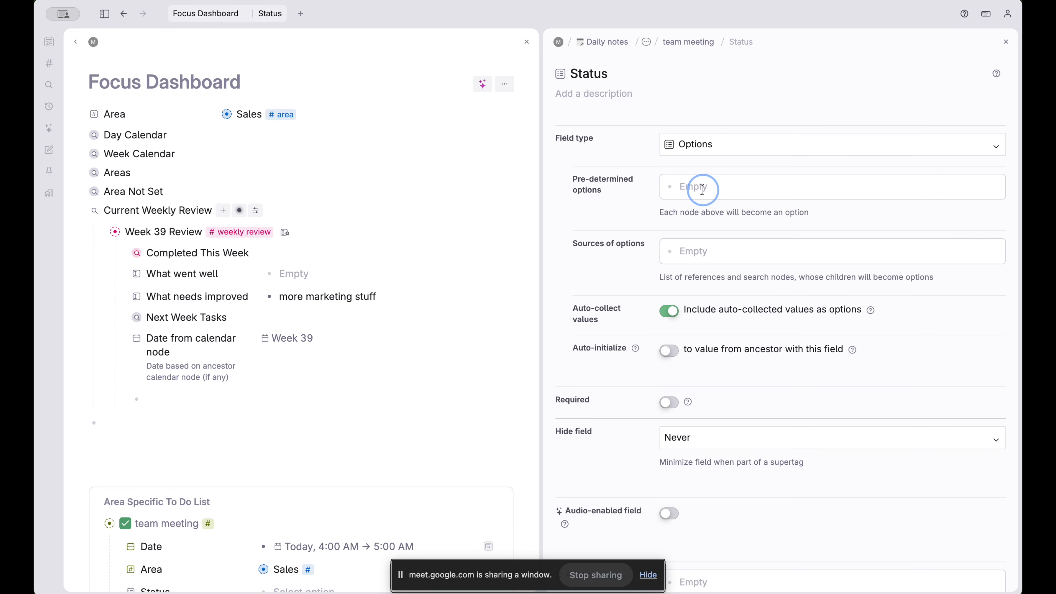
left_click(1005, 45)
left_click(772, 172)
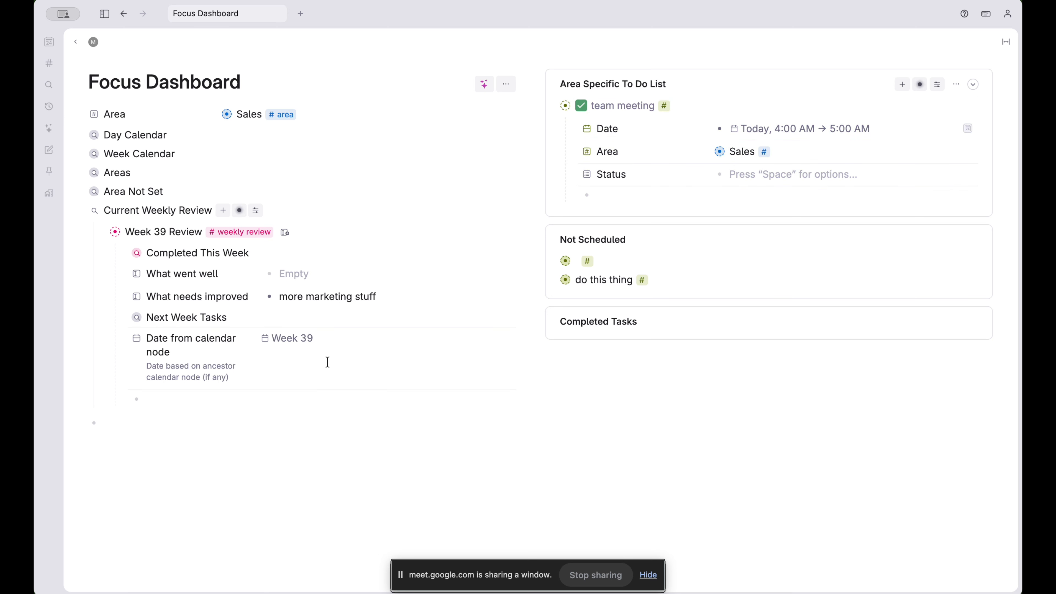
Collapse Area Specific To Do List and mark start new marketing campaign as done in the Day Calendar
left_click(973, 84)
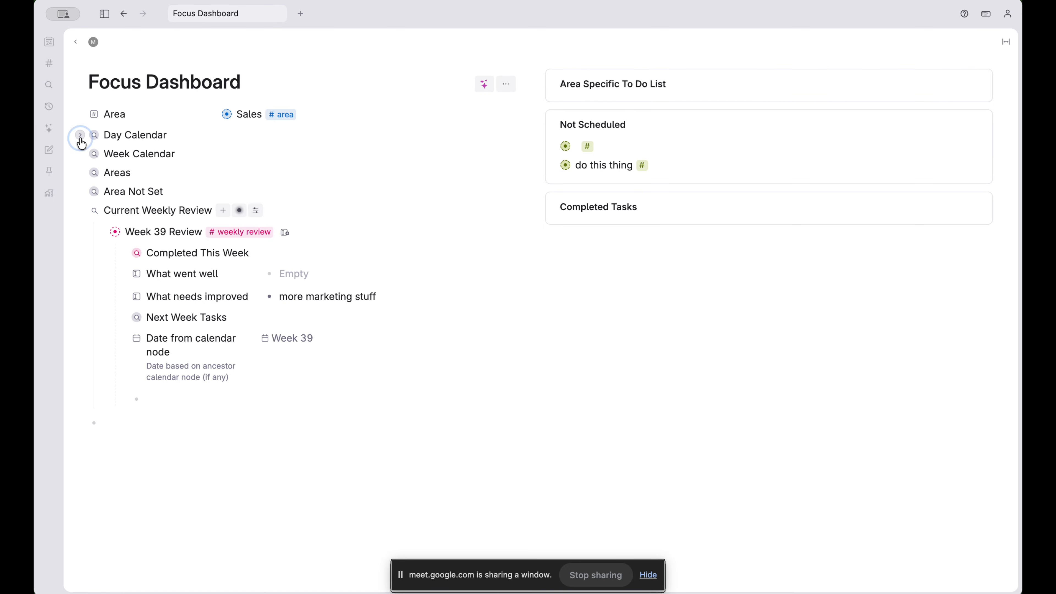
left_click(80, 135)
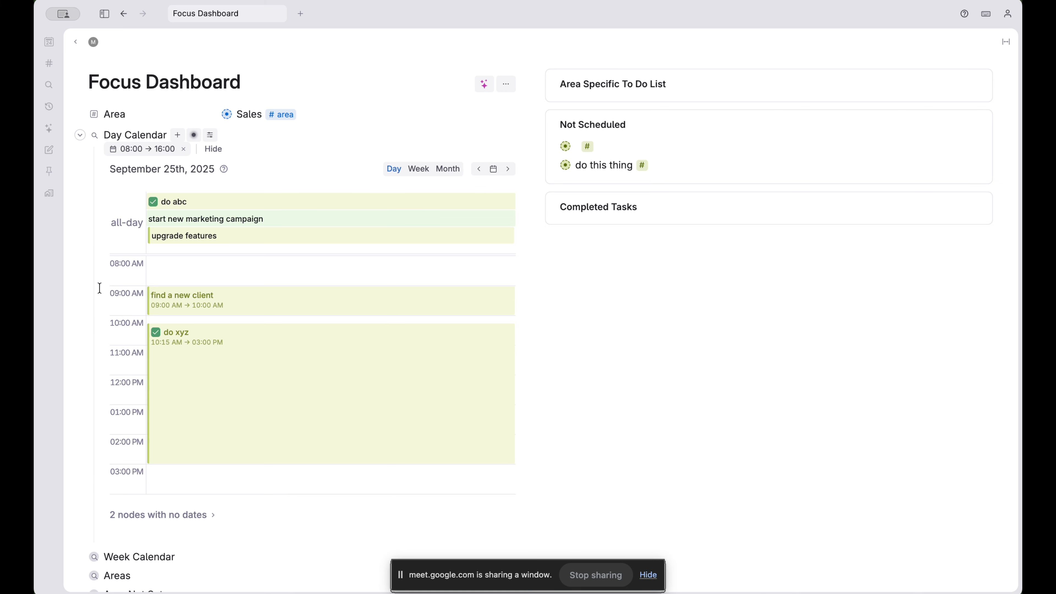
left_click(272, 226, "alt")
key("super+Return")
key("super+Return")
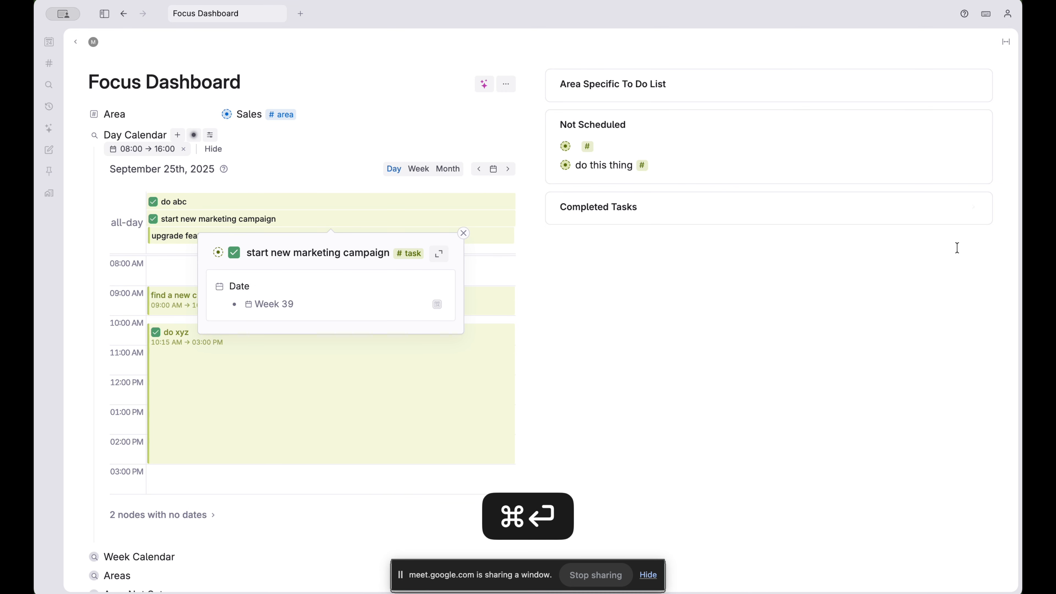
left_click(930, 274)
Expand Completed Tasks, review its finished tasks grouped by Area, and collapse the section again
left_click(973, 208)
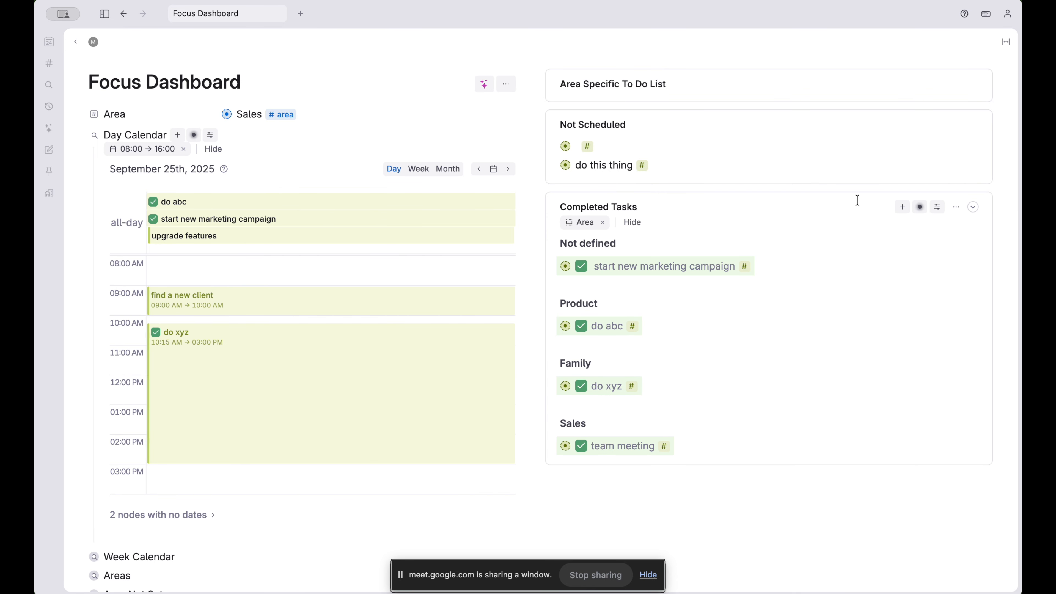
scroll(776, 285, "down", 2)
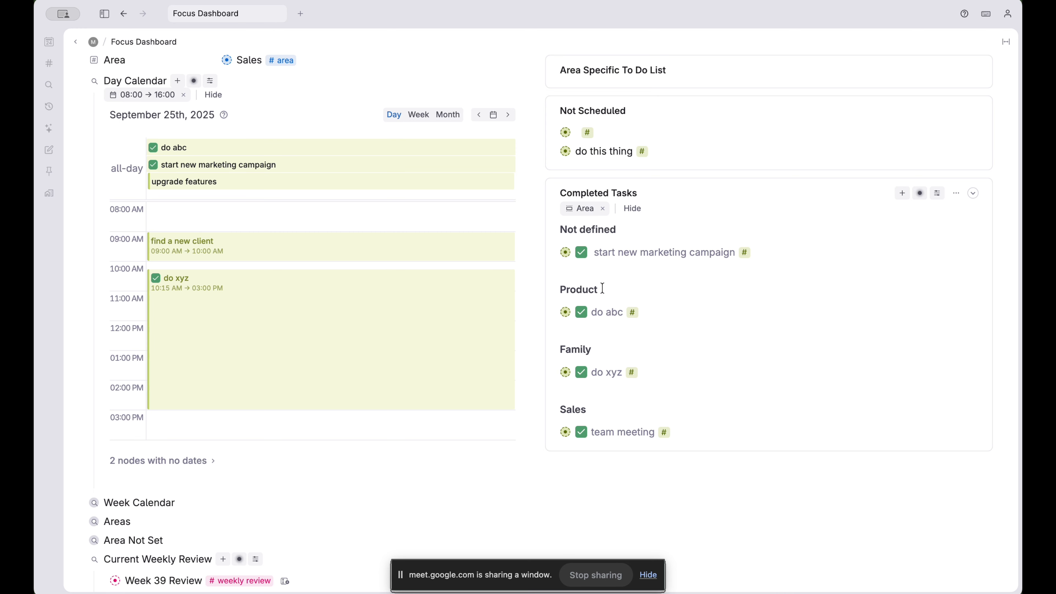
left_click_drag(602, 288, 555, 290)
left_click_drag(599, 347, 565, 349)
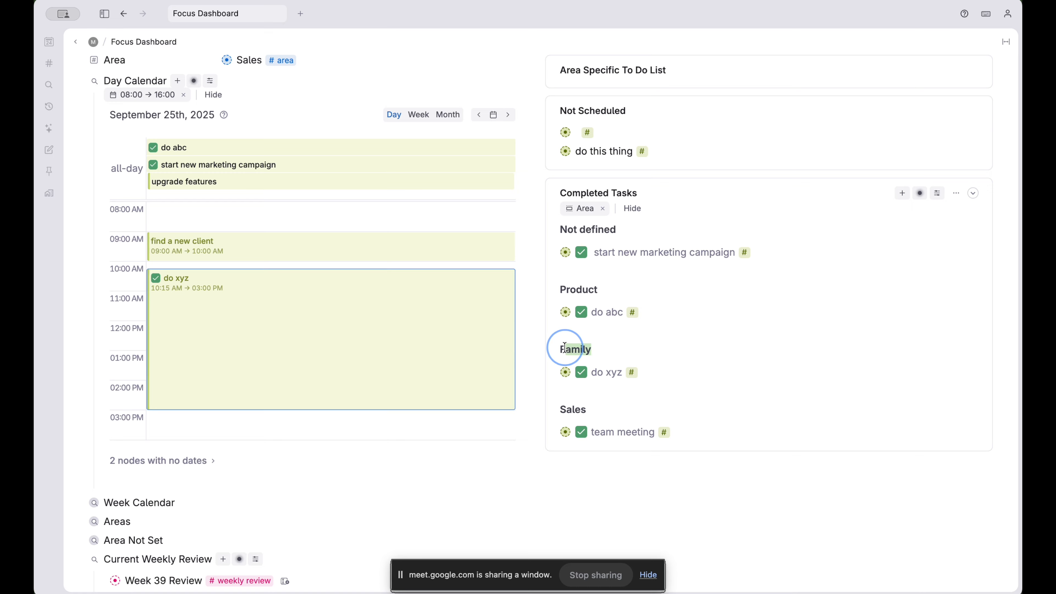
left_click_drag(597, 409, 562, 407)
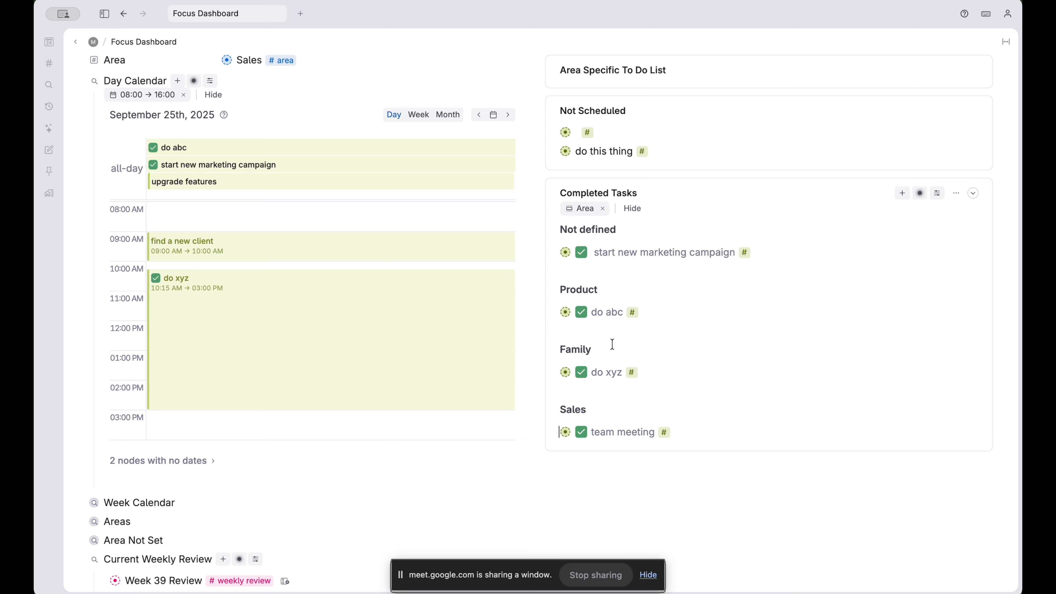
left_click_drag(561, 350, 635, 348)
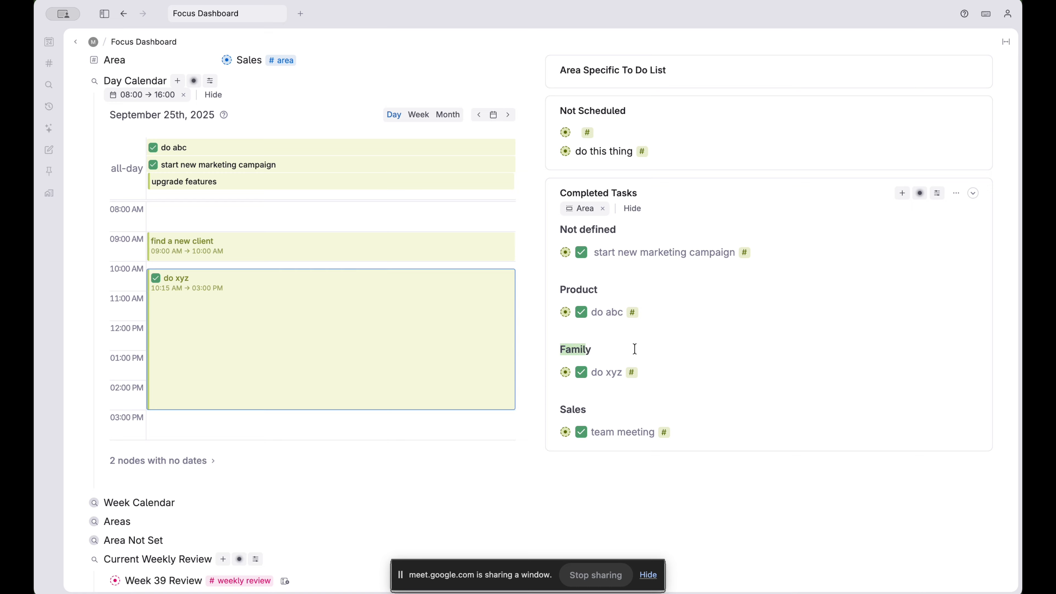
left_click(973, 192)
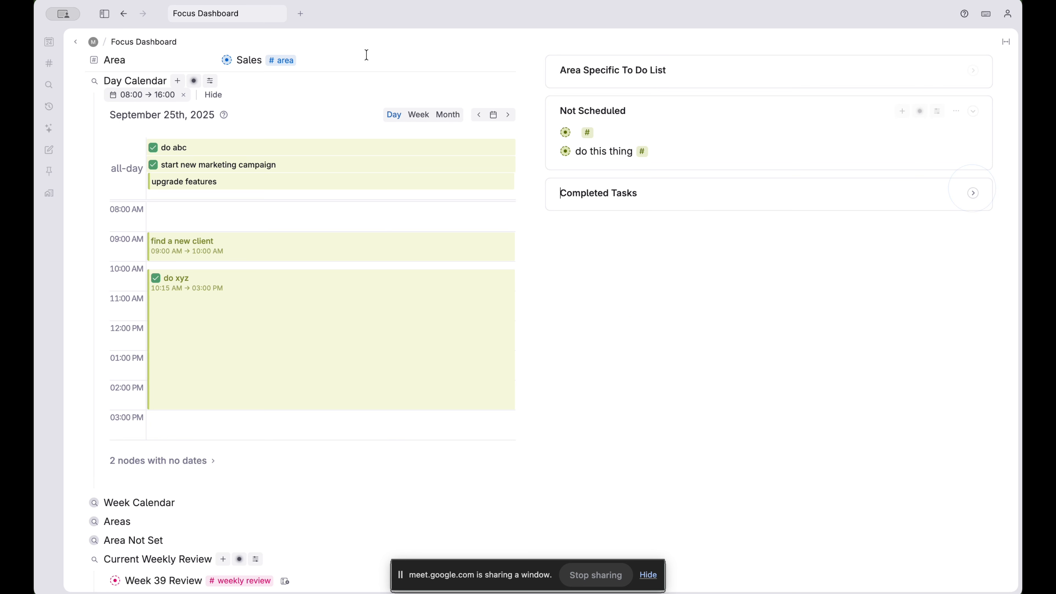
Collapse Day Calendar, open Week 39 Review and enter "completed to new website page" under What went well
left_click(81, 80)
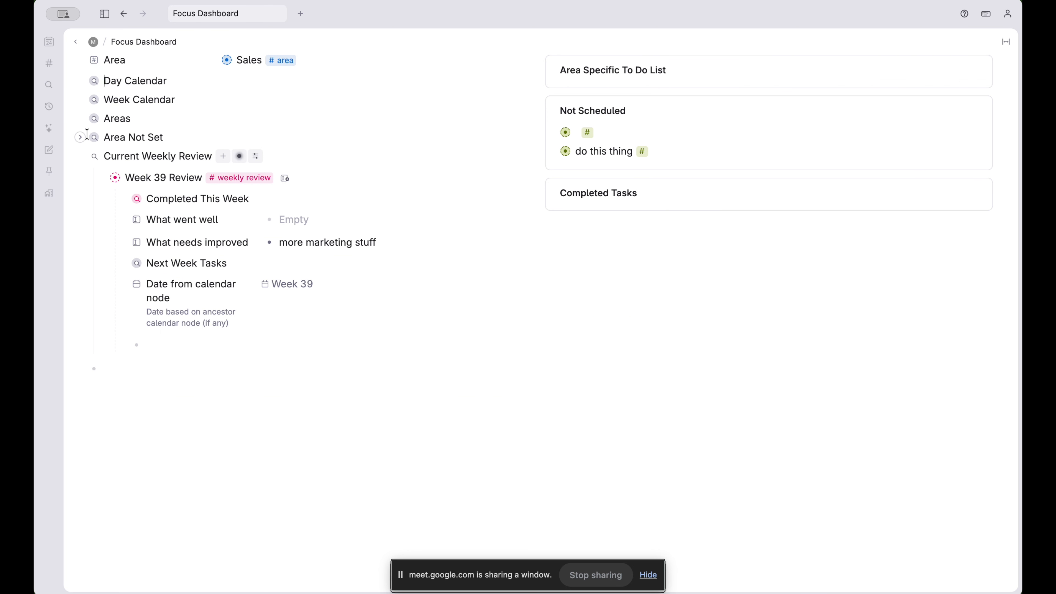
left_click(116, 178)
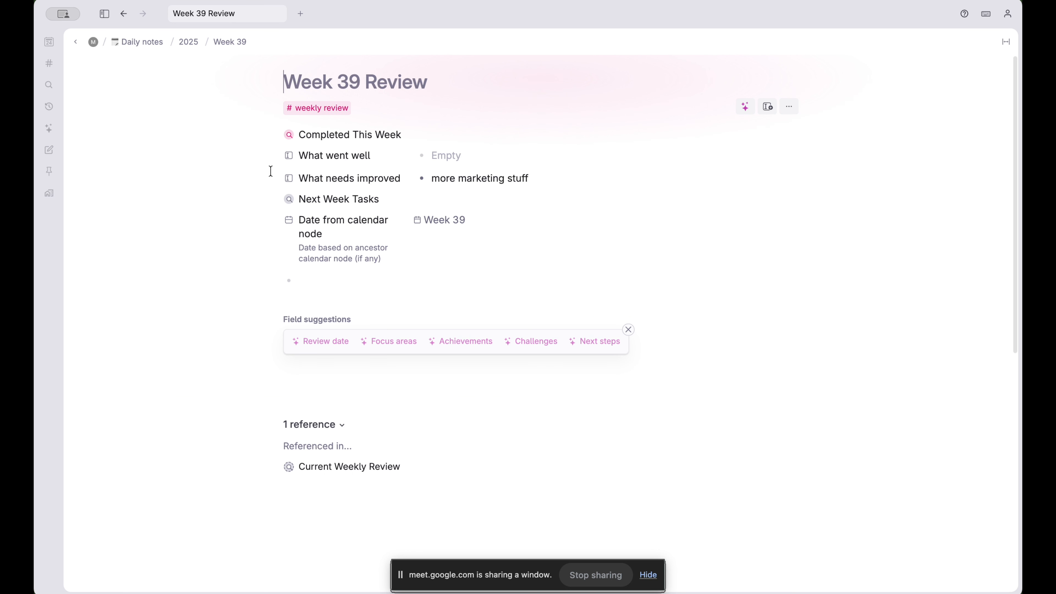
left_click(460, 158)
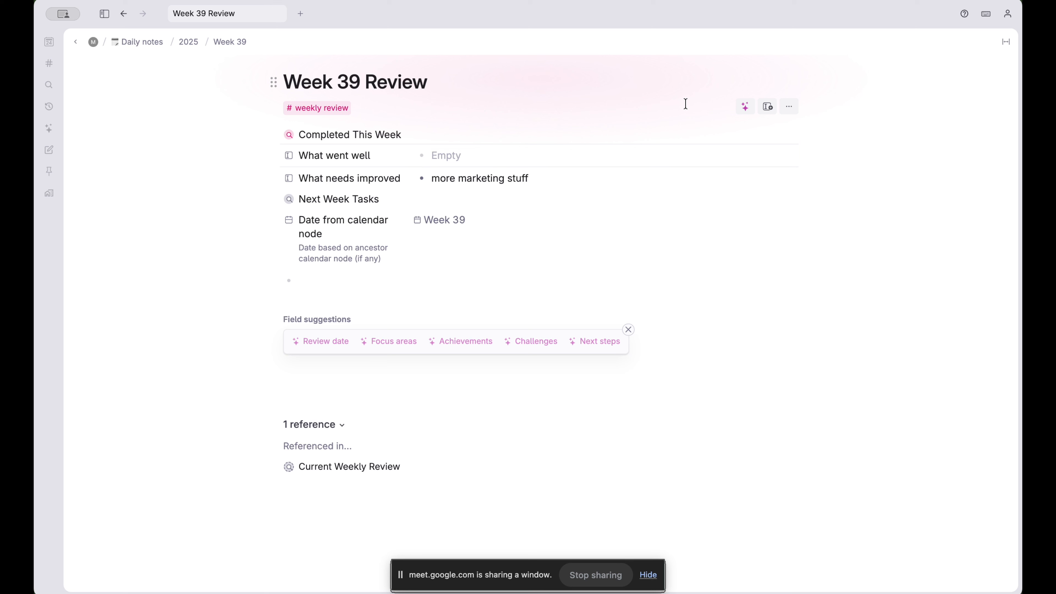
type("completed to new website page")
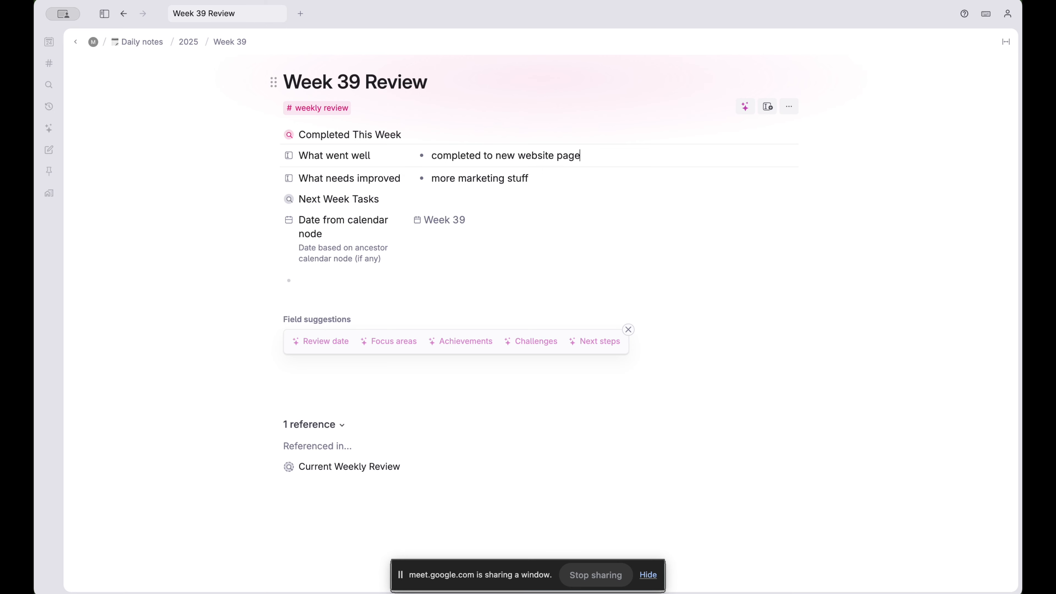
left_click(523, 164)
Check Next Week Tasks in Week 39 Review, collapse it and return to the Focus Dashboard
left_click(275, 200)
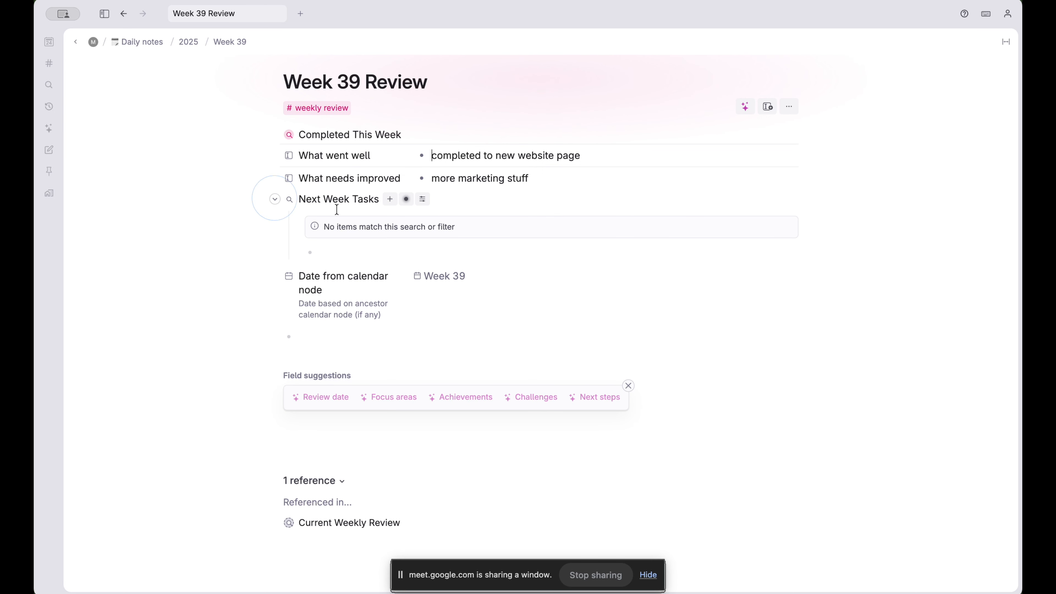
left_click(275, 201)
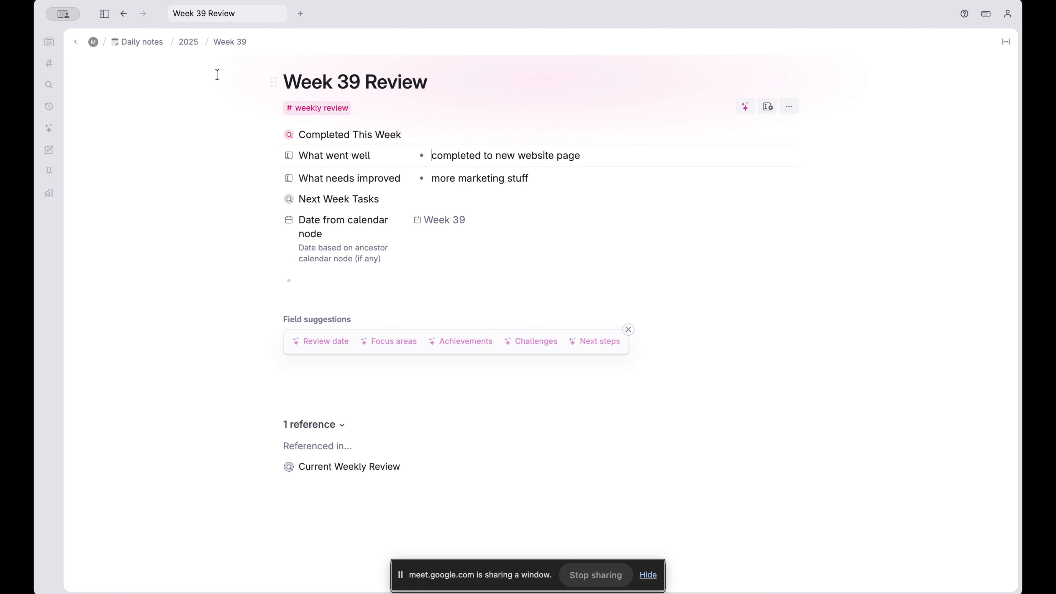
left_click(93, 40)
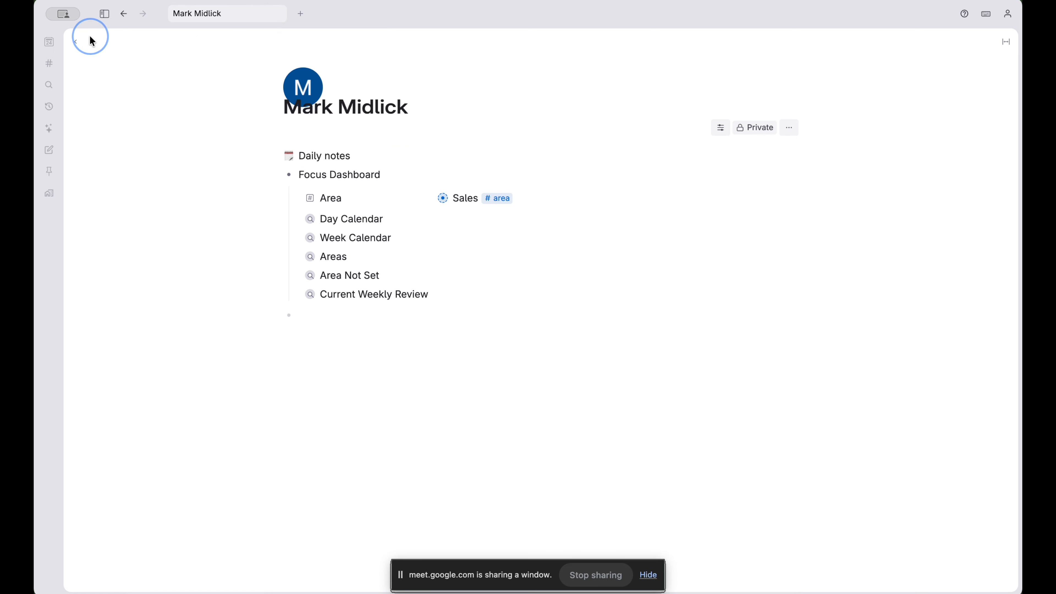
left_click(288, 172)
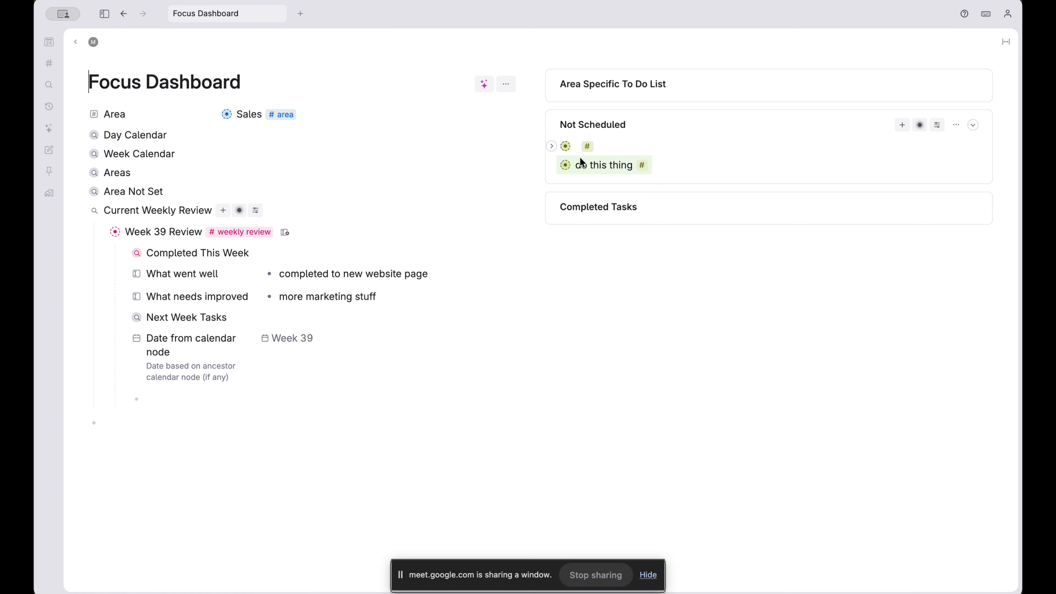
Check the fields of do this thing, and collapse Week 39 Review and the team meeting task in Area Specific To Do List
left_click(553, 166)
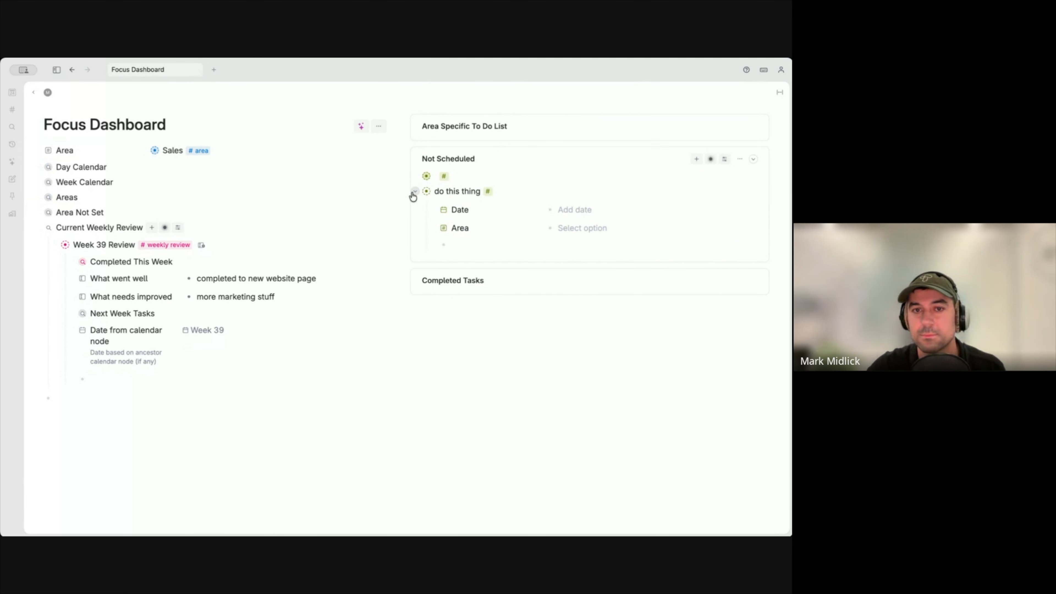
left_click(551, 166)
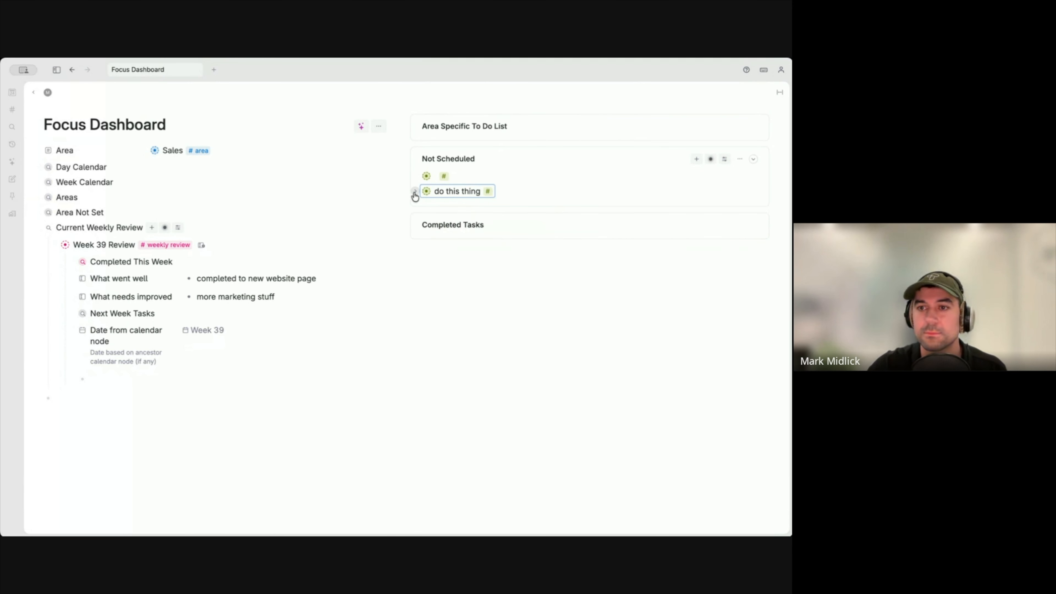
left_click(53, 245)
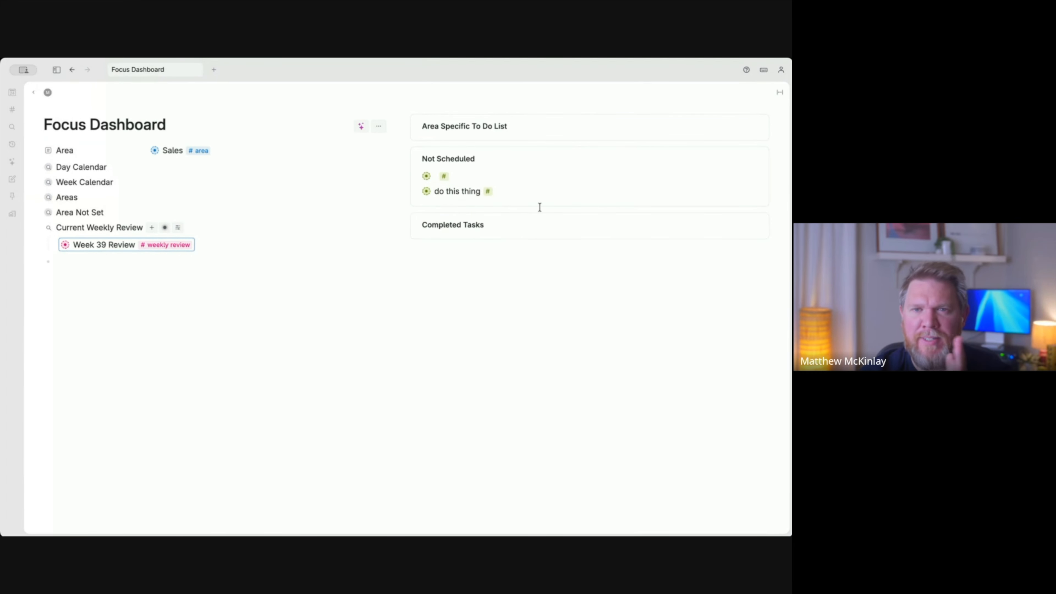
left_click(753, 126)
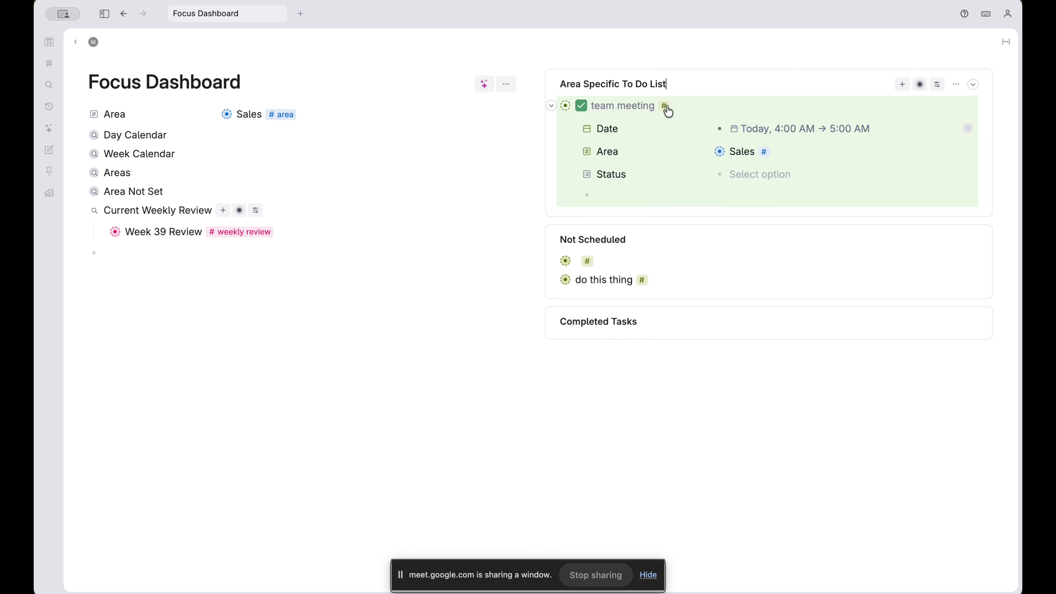
left_click(553, 107)
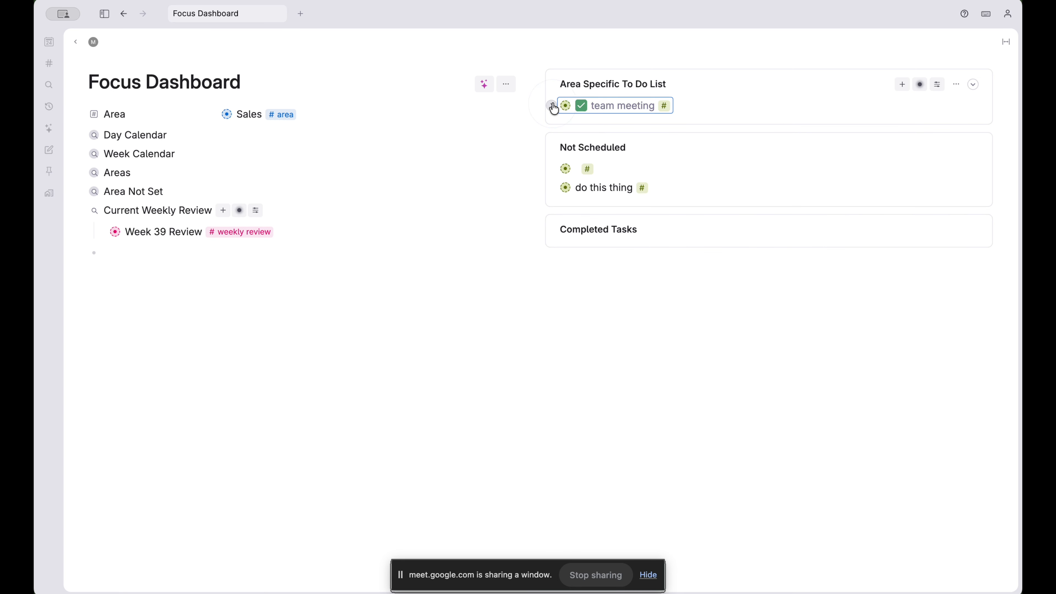
Inspect the search conditions of the Not Scheduled query and close its query builder
left_click(918, 147)
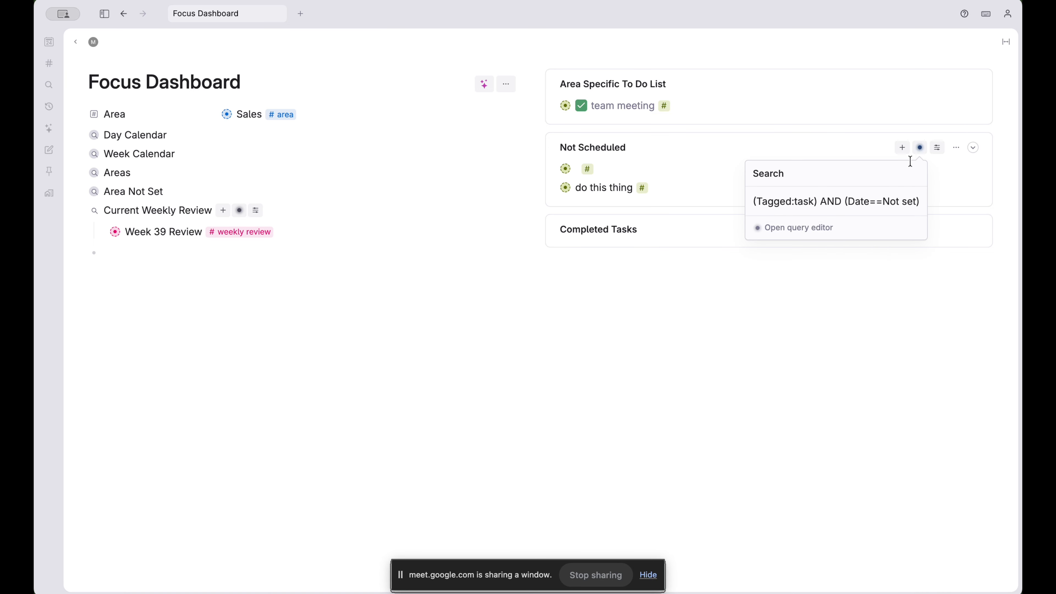
left_click(802, 229)
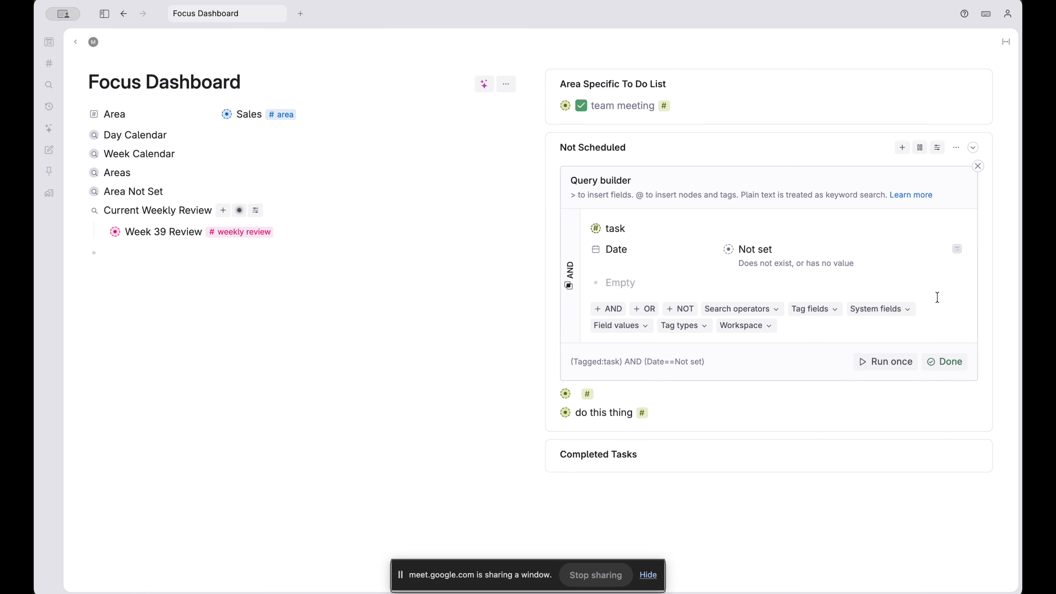
left_click(944, 360)
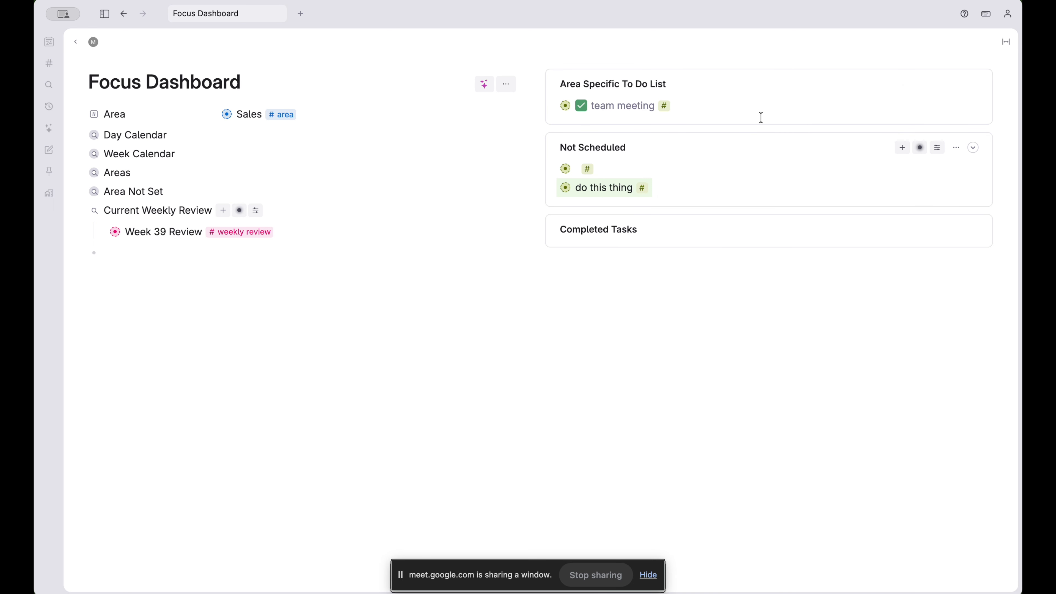
Clear the Area value of the Focus Dashboard and expand Global To Do List to look through its tasks
left_click(249, 122)
key("BackSpace")
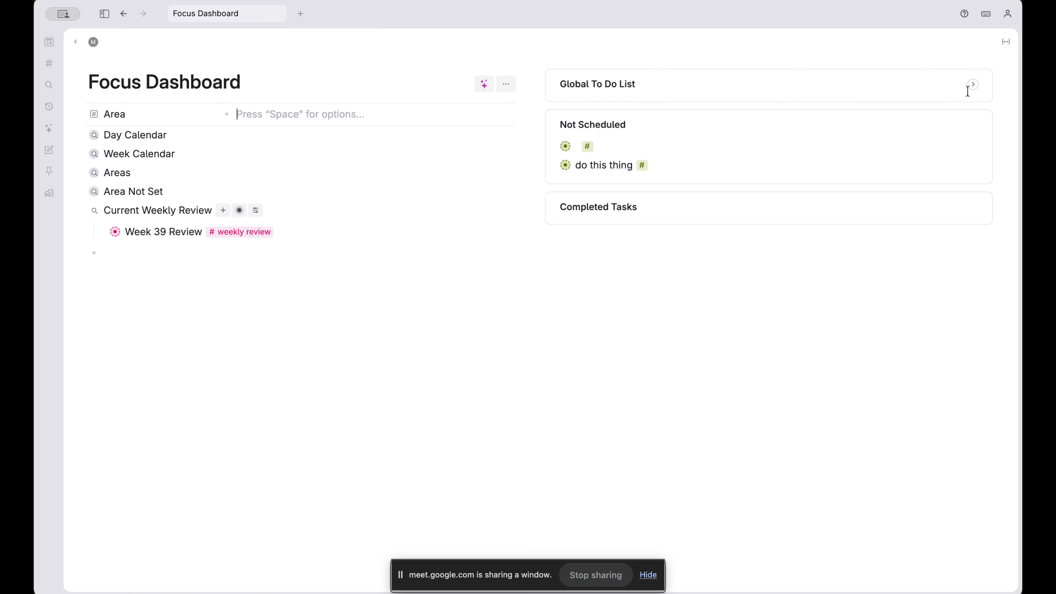
left_click(977, 84)
scroll(863, 174, "down", 8)
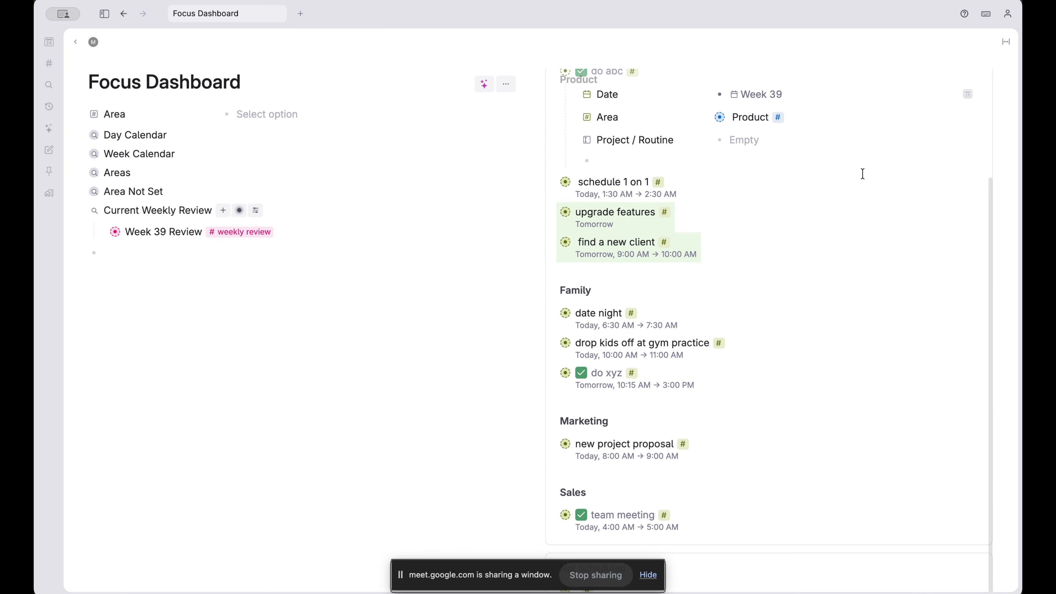
scroll(863, 173, "up", 6)
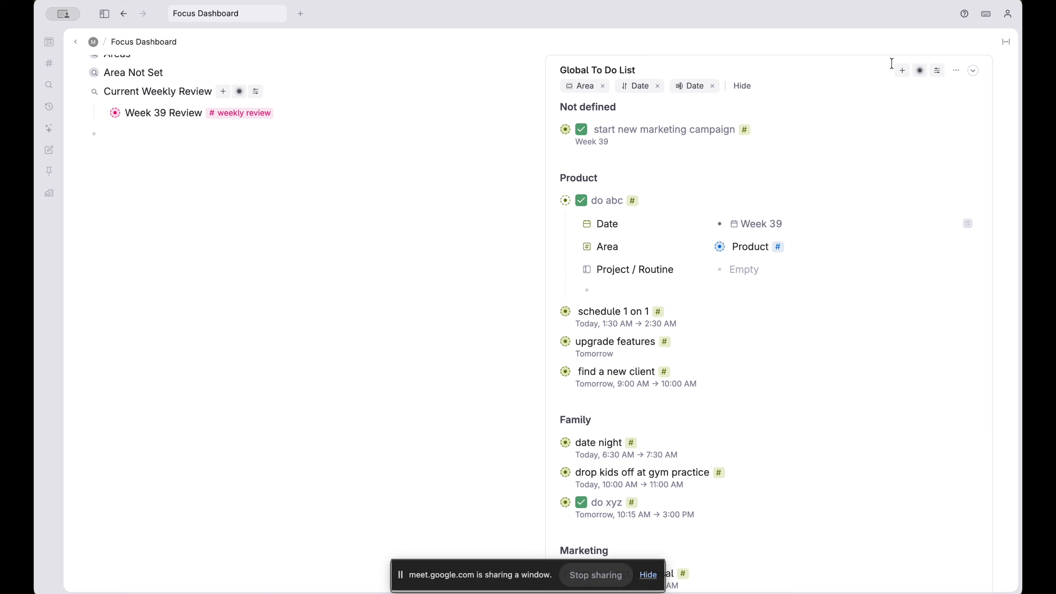
Inspect the search conditions of the Global To Do List query and close its query builder
left_click(918, 74)
left_click(815, 155)
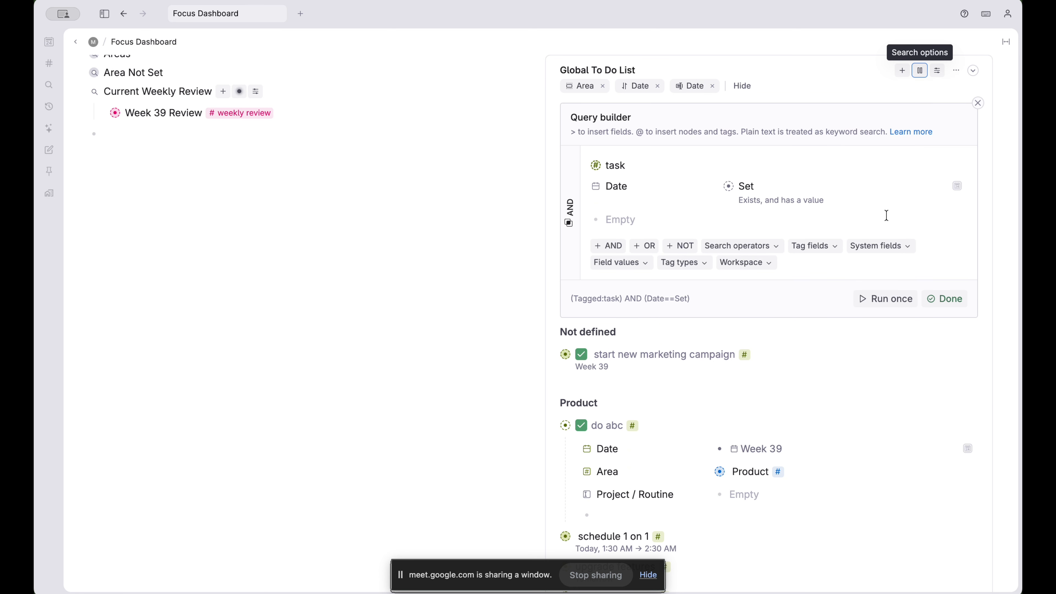
left_click(947, 299)
scroll(857, 293, "up", 1)
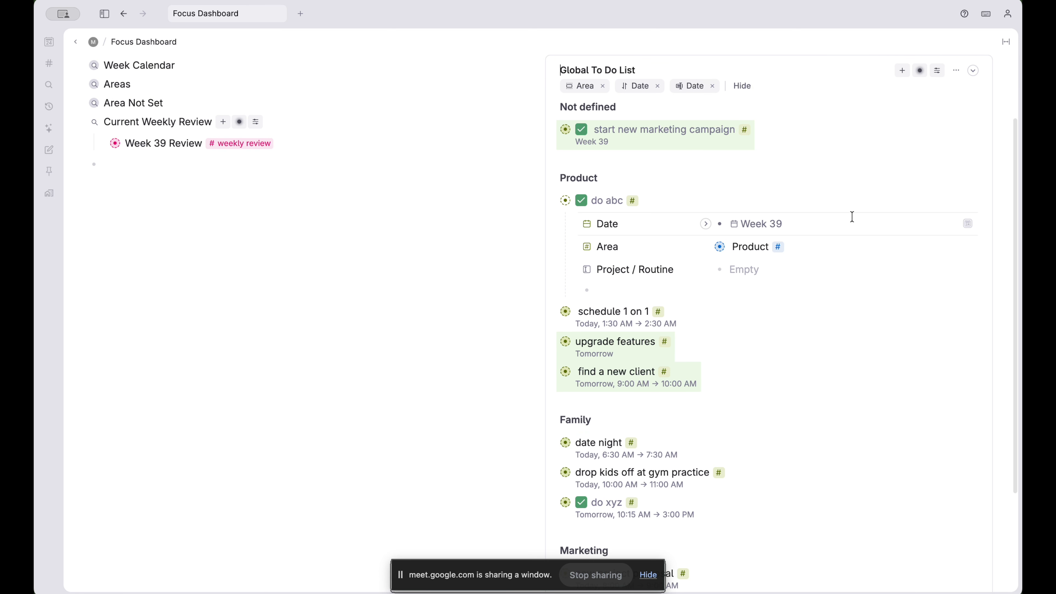
Collapse the do abc task's fields and the whole Global To Do List section
left_click(552, 201)
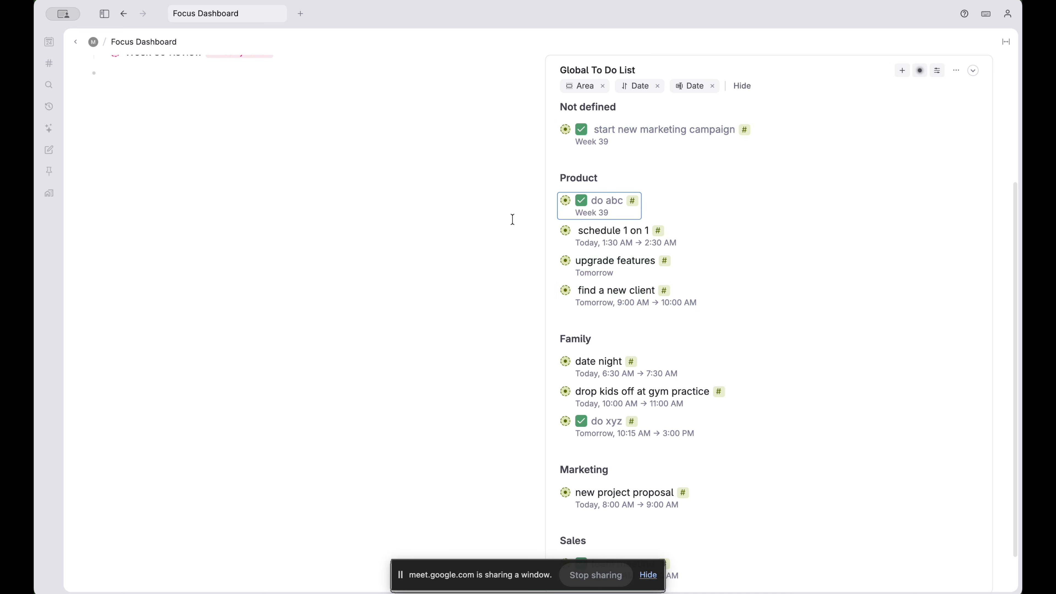
scroll(512, 219, "up", 2)
left_click(974, 83)
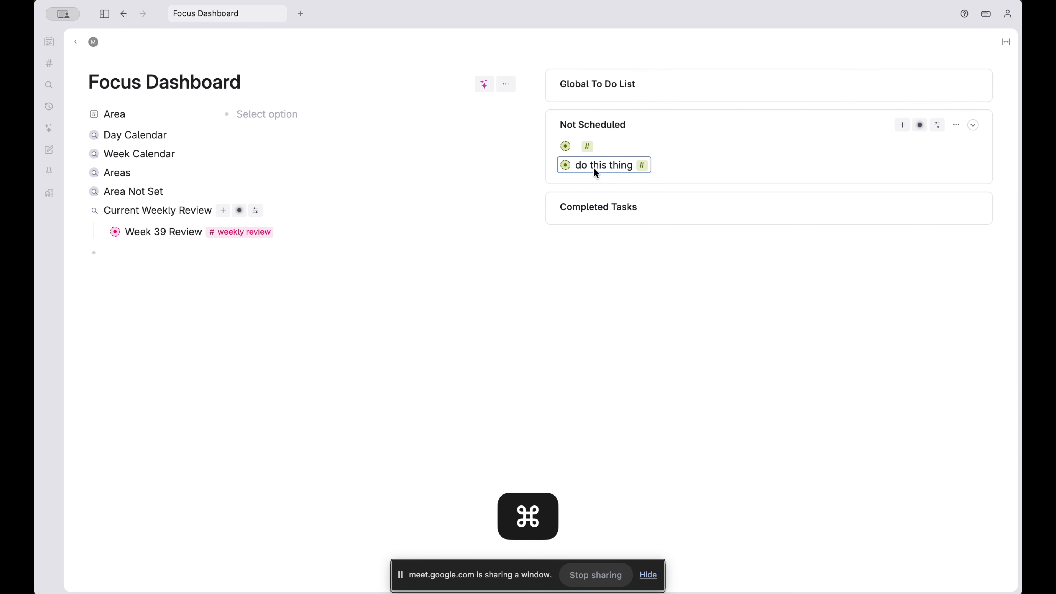
Set the Date of the do this thing task to September 25, 2025 and clean up the Not Scheduled list
left_click(552, 166)
left_click(748, 189)
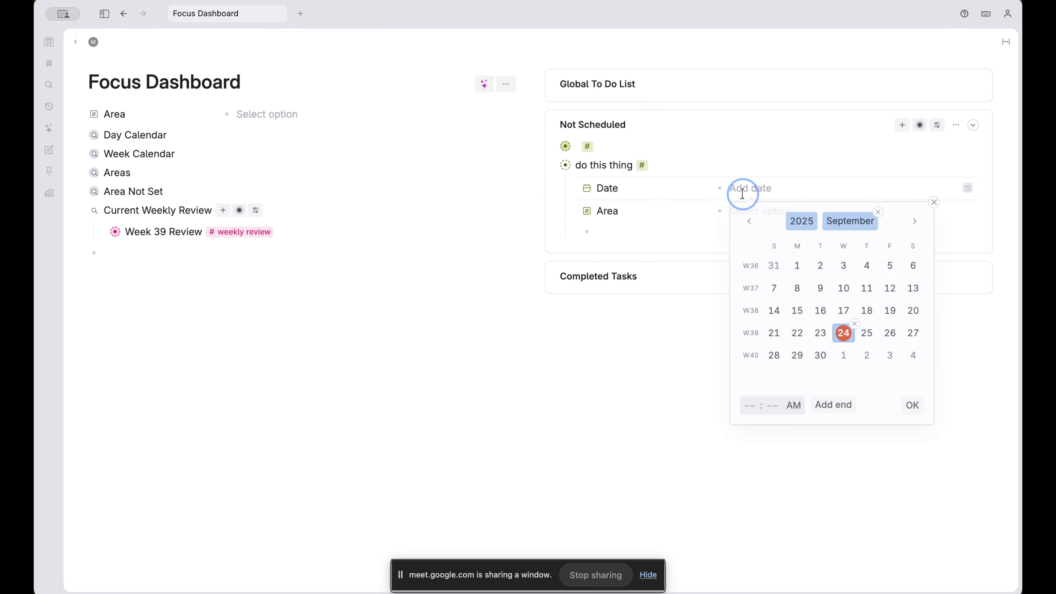
left_click(870, 334)
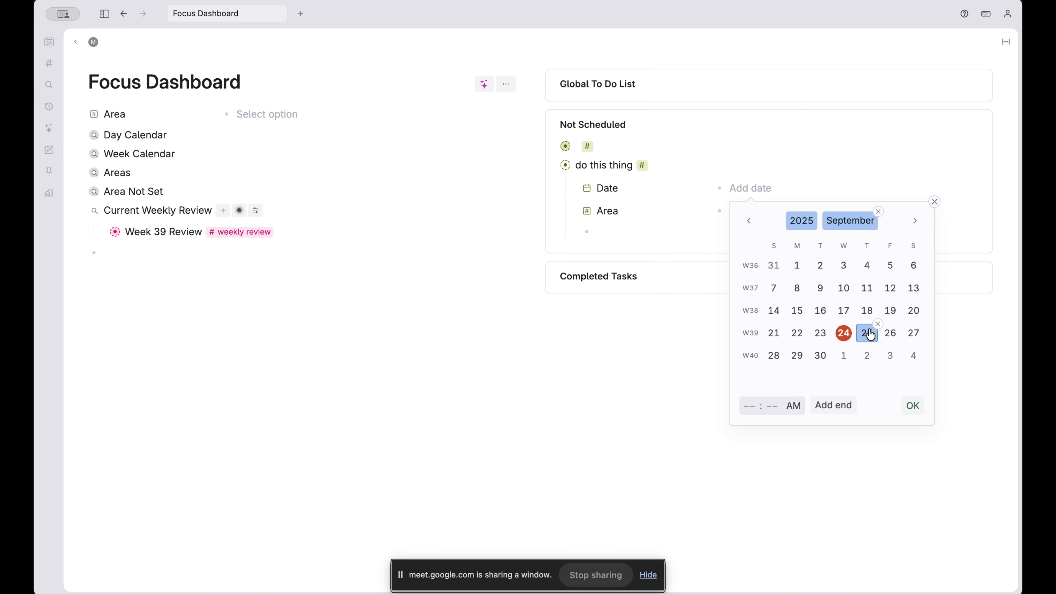
left_click(914, 407)
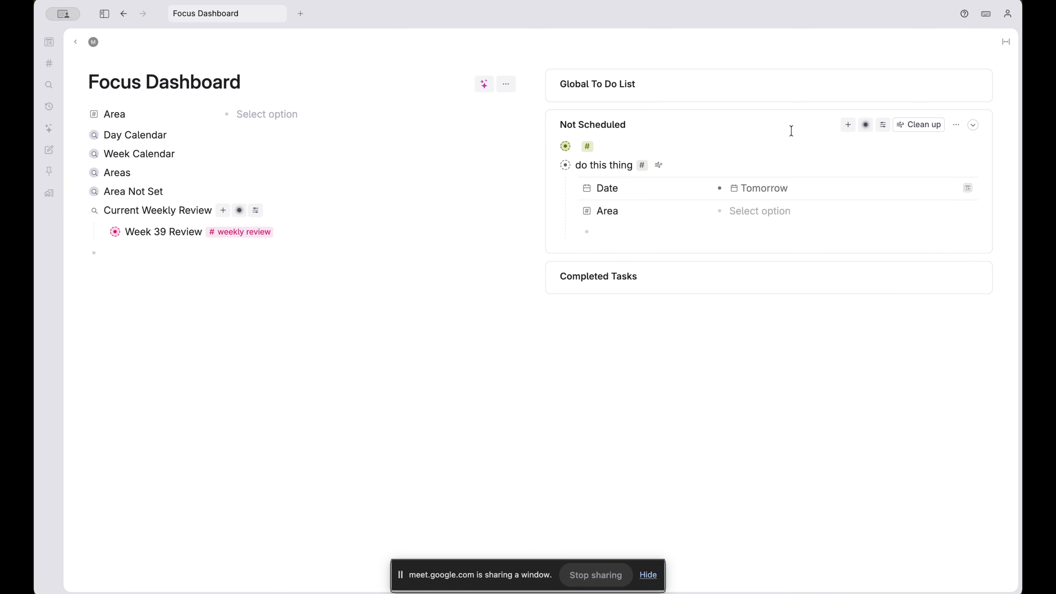
left_click(921, 127)
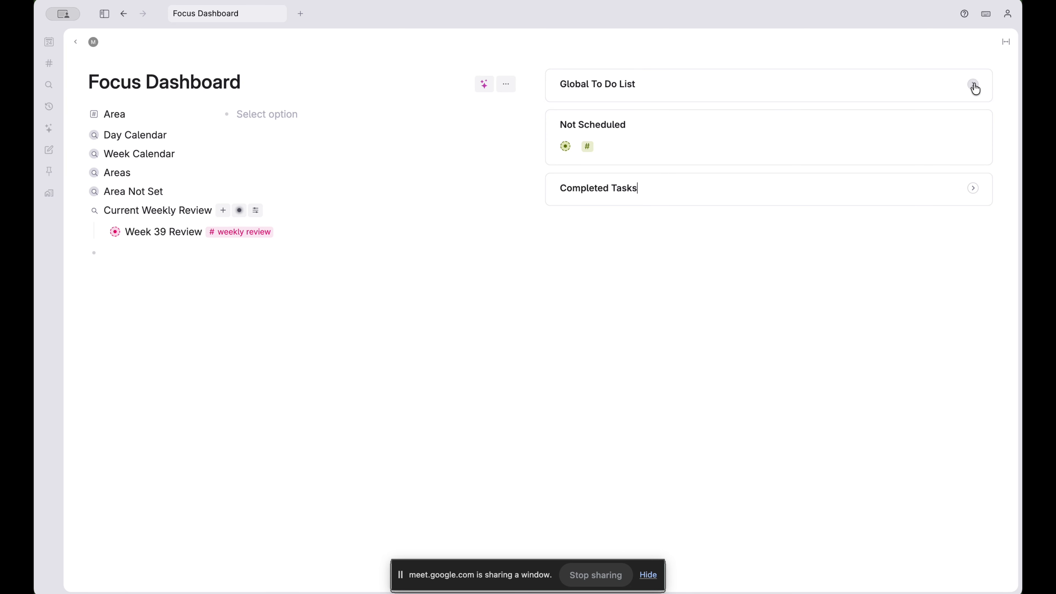
Look through Global To Do List and its search conditions, closing the query builder and collapsing the section again
left_click(974, 85)
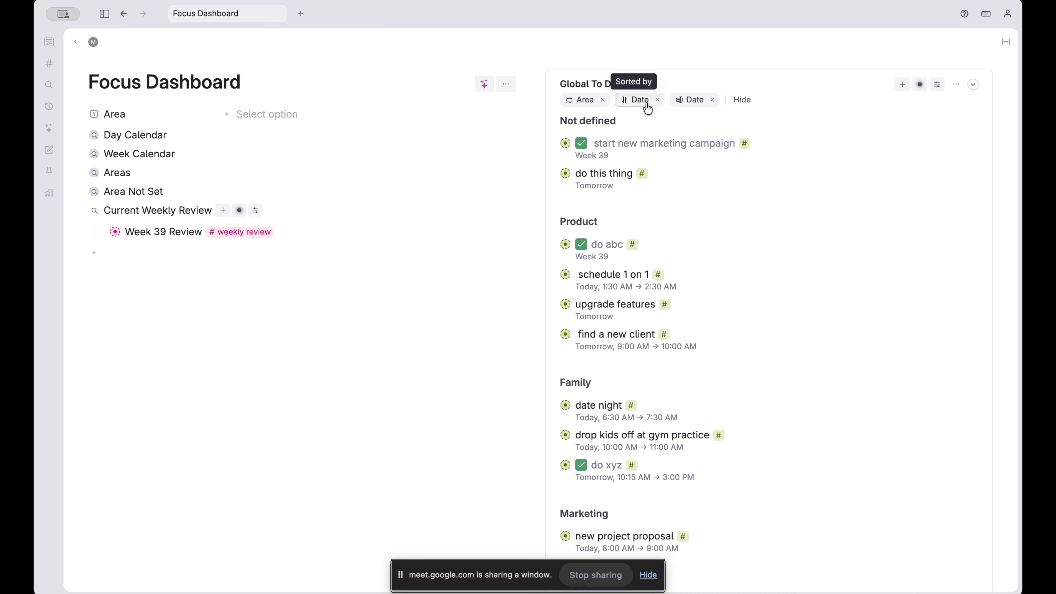
left_click(830, 149)
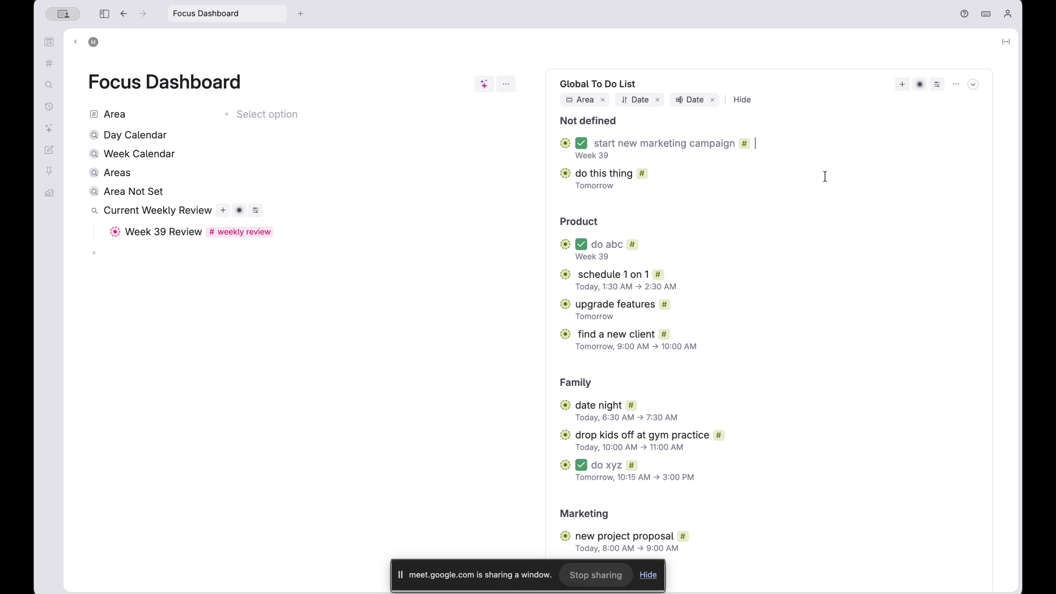
left_click(921, 85)
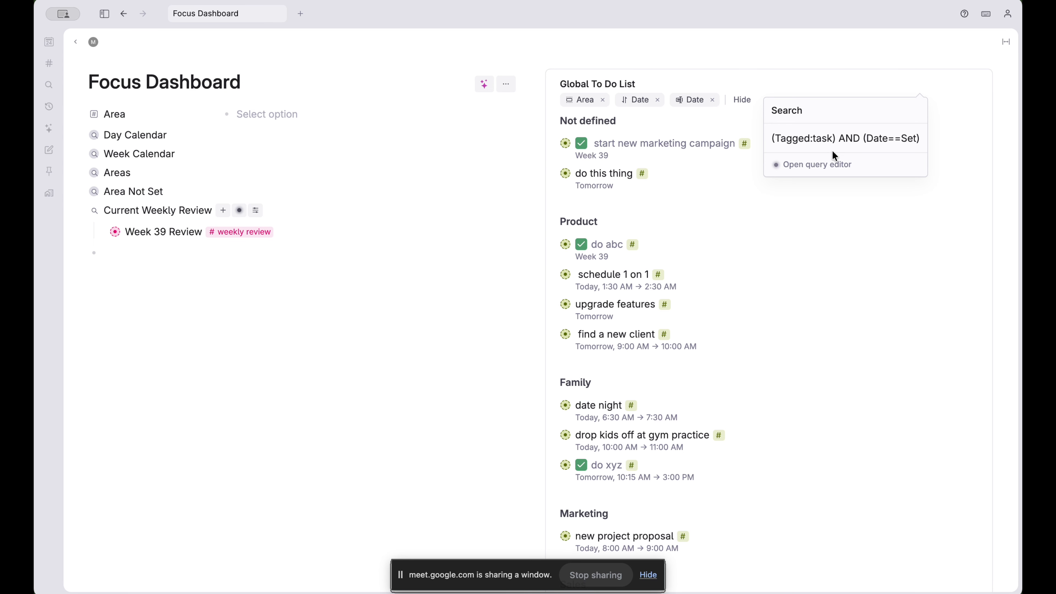
left_click(821, 163)
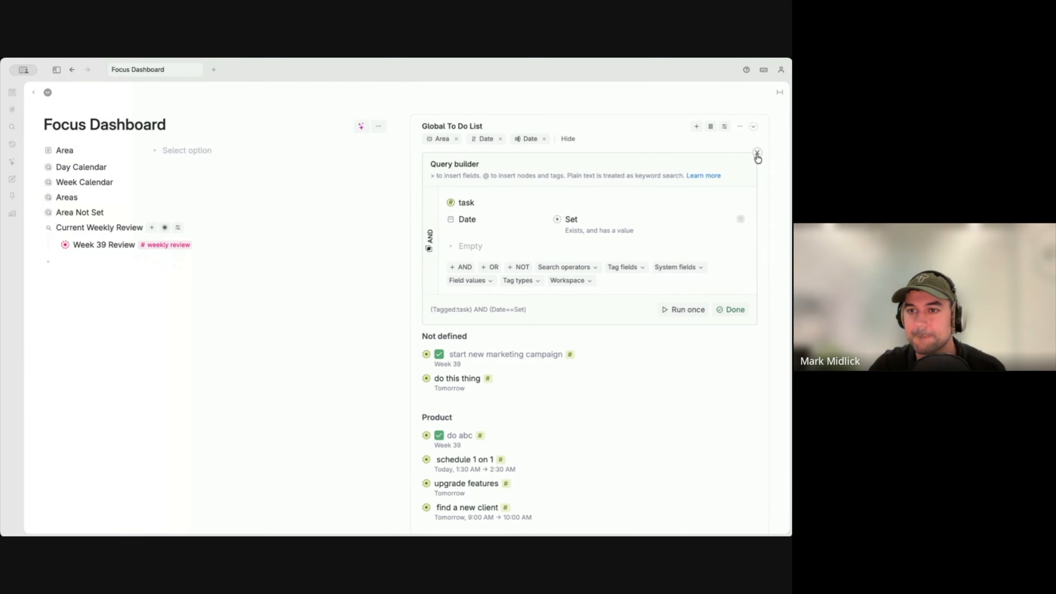
left_click(758, 154)
left_click(752, 127)
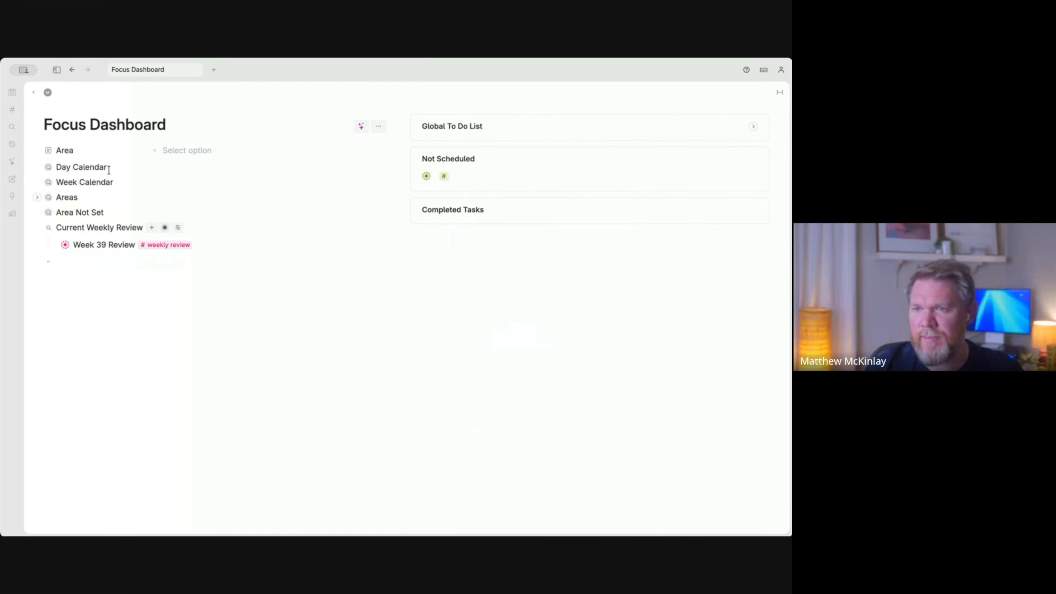
Open the node configuration of the Focus Dashboard with the Configure node command
left_click(167, 124)
key("super+k")
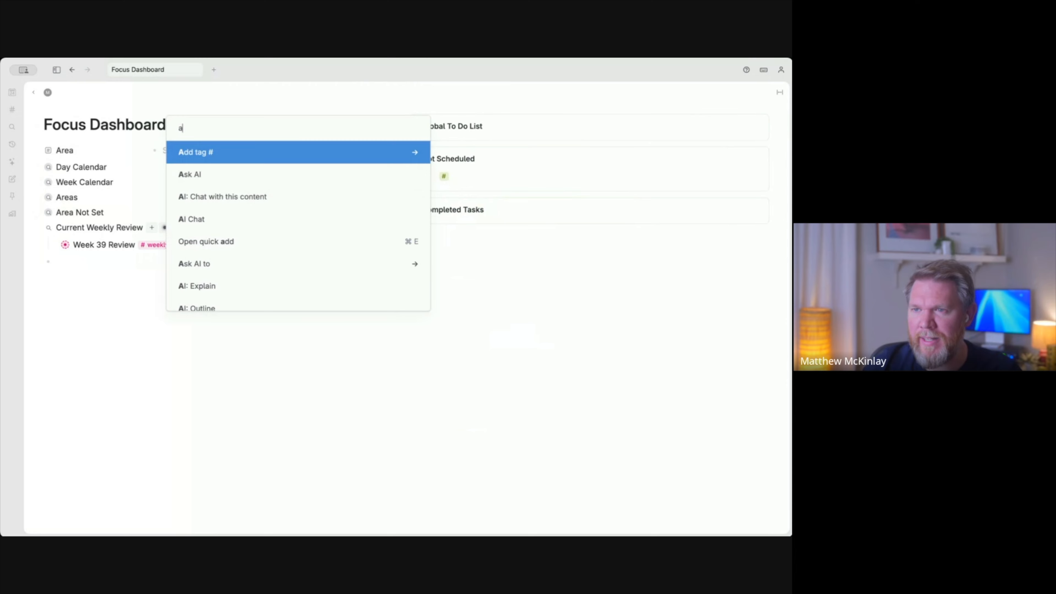
type("con")
key("Down")
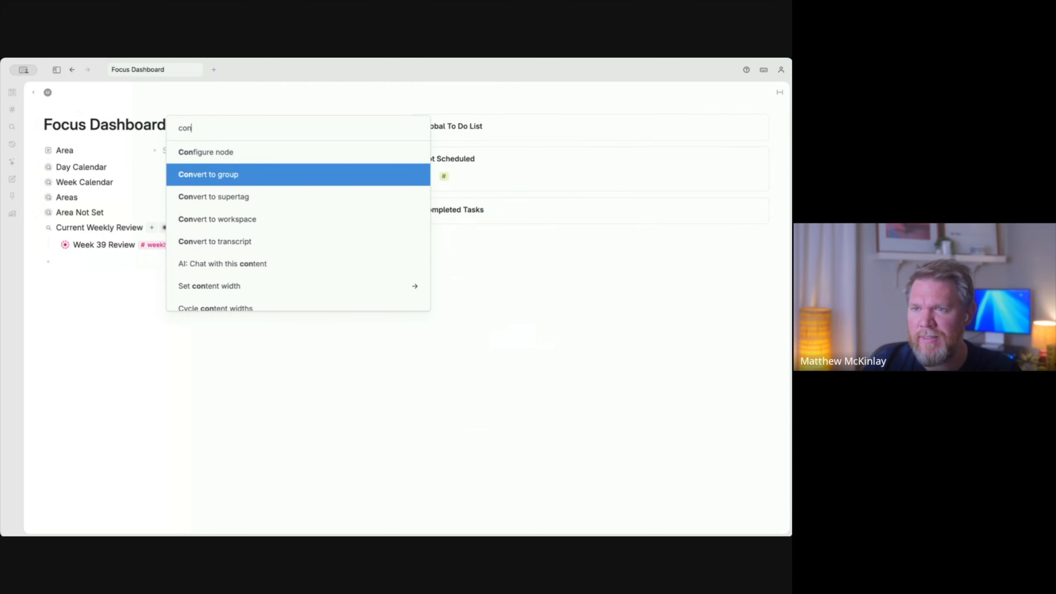
key("Up")
key("Return")
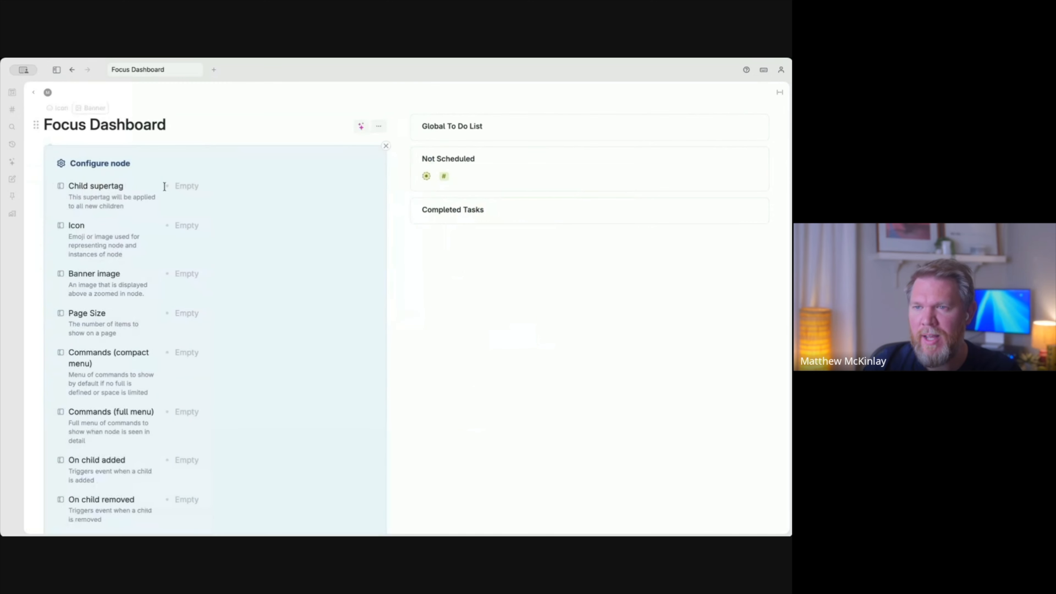
Move the Current Weekly Review search into the Related content field below Completed Tasks and collapse both entries there
scroll(162, 240, "down", 10)
scroll(163, 240, "down", 2)
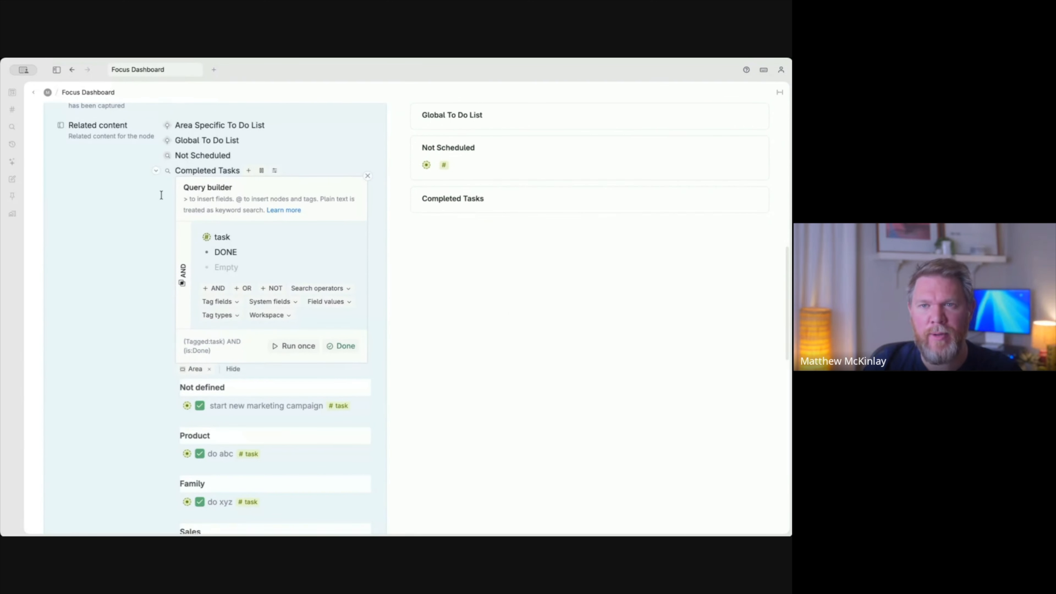
left_click(156, 171)
left_click_drag(48, 307, 200, 176)
scroll(201, 176, "up", 3)
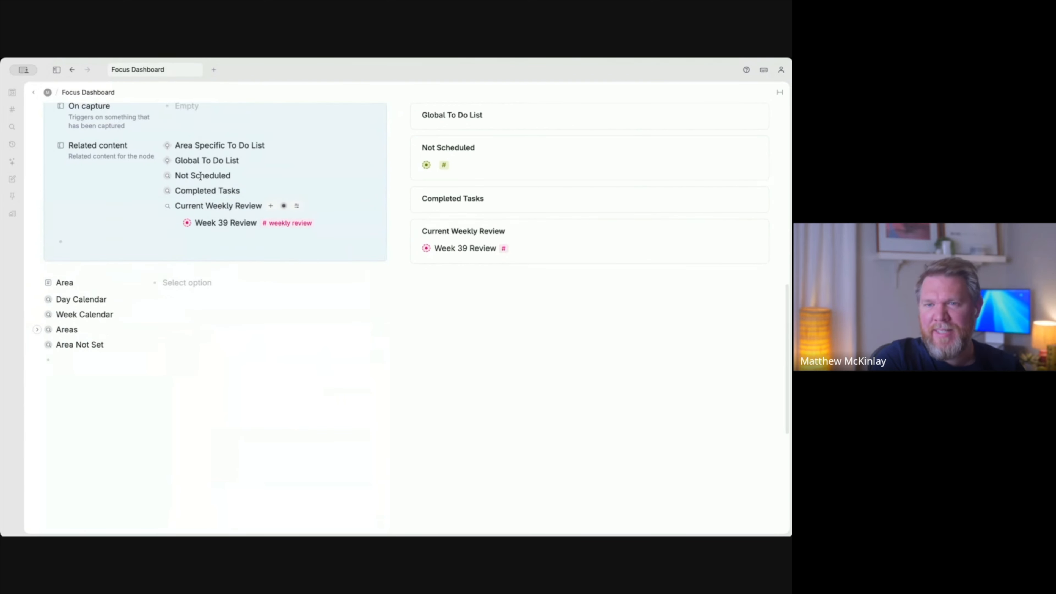
left_click(156, 274)
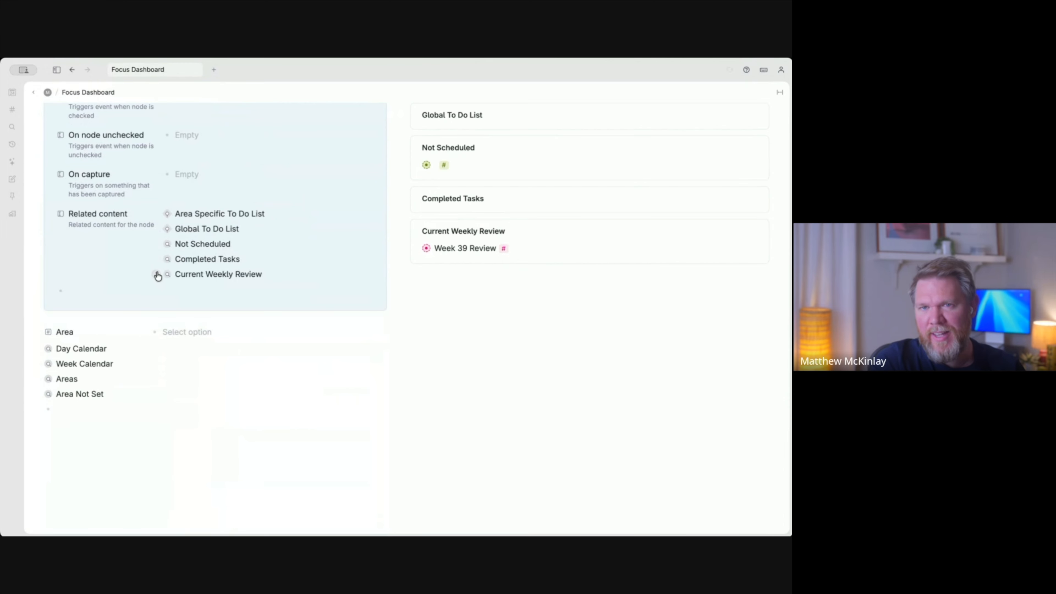
Move the Areas search into Related content below Current Weekly Review and collapse both of their dashboard sections
scroll(167, 377, "up", 1)
left_click_drag(48, 400, 198, 296)
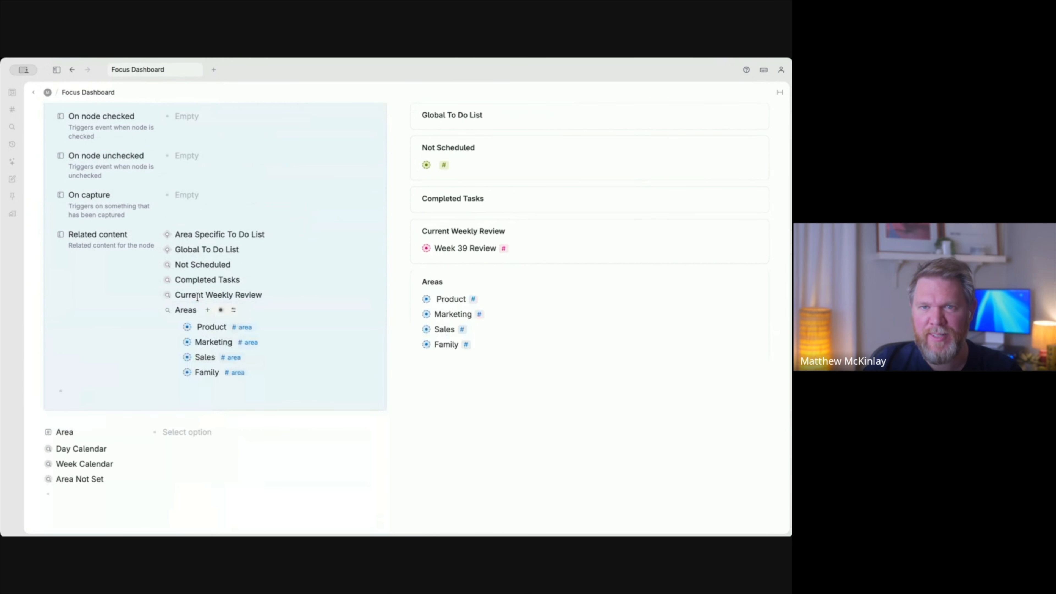
left_click(157, 311)
scroll(210, 318, "down", 1)
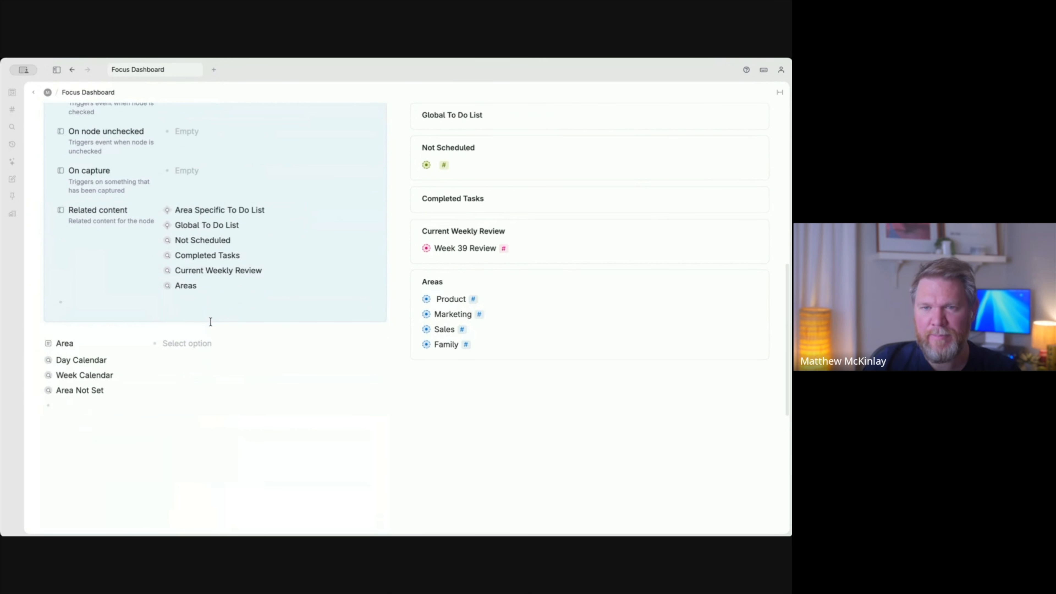
scroll(319, 357, "up", 2)
left_click(753, 281)
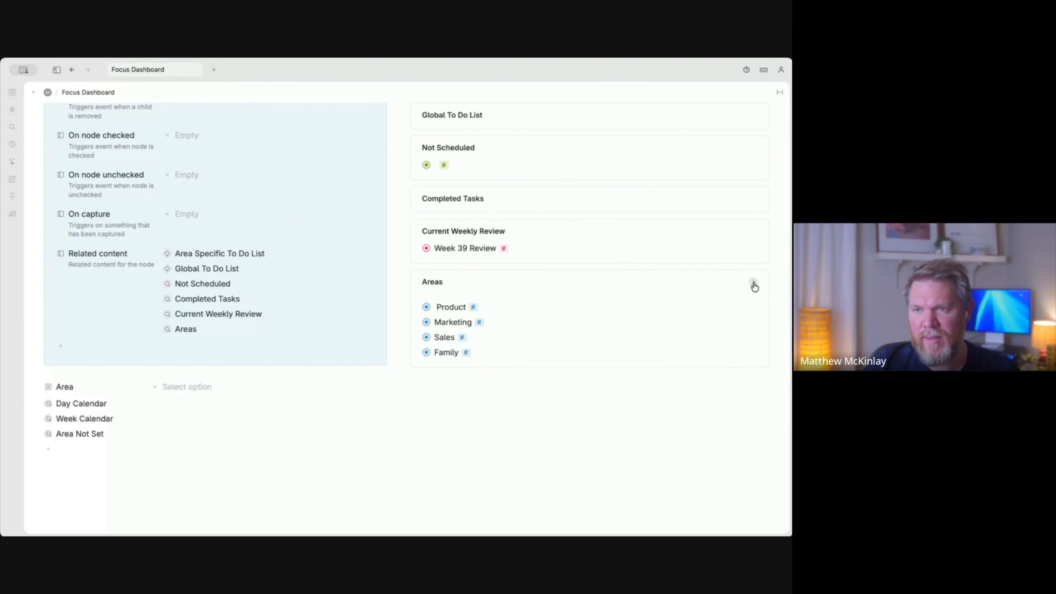
left_click(754, 232)
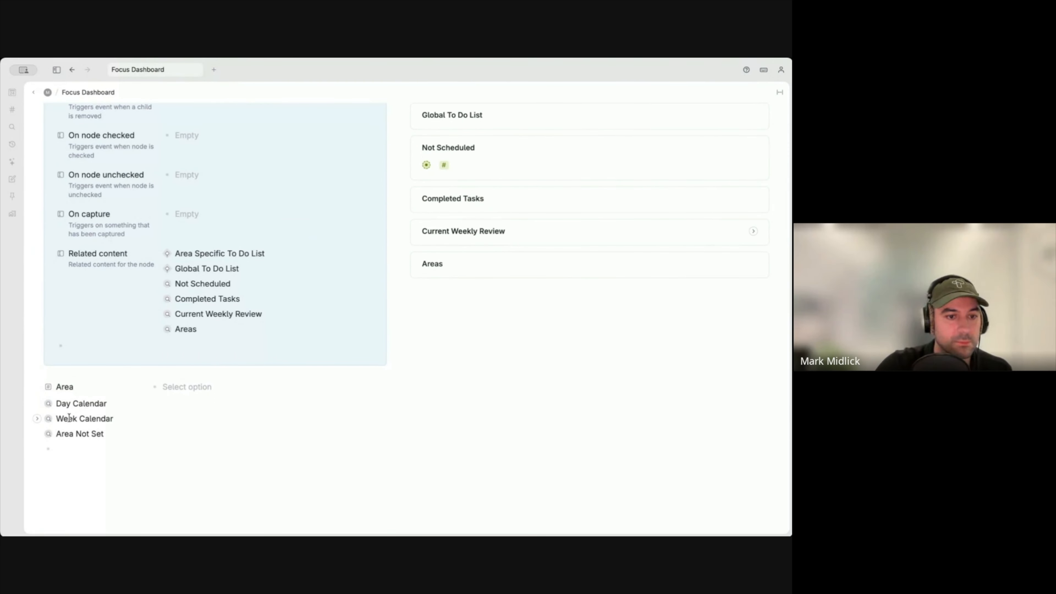
Move the Area Not Set search into Related content between Not Scheduled and Completed Tasks and collapse it in both places
left_click(38, 435)
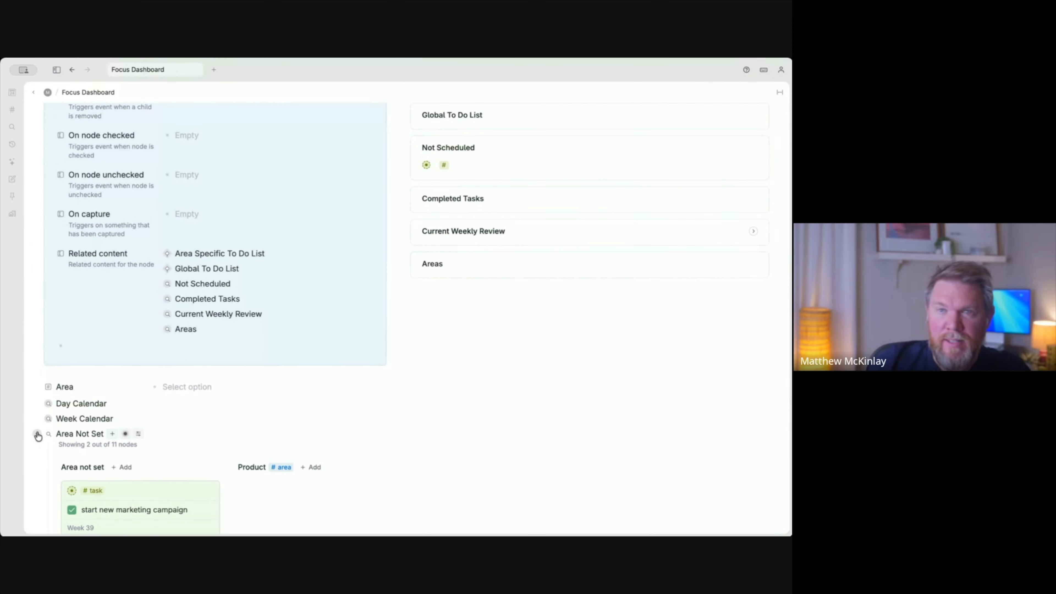
left_click(37, 434)
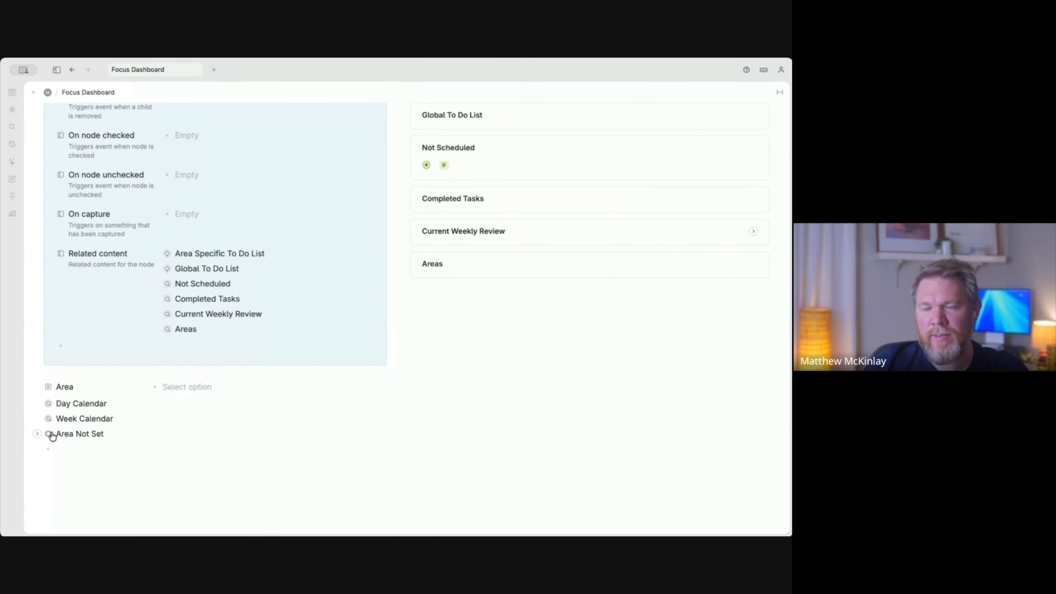
left_click_drag(50, 434, 187, 293)
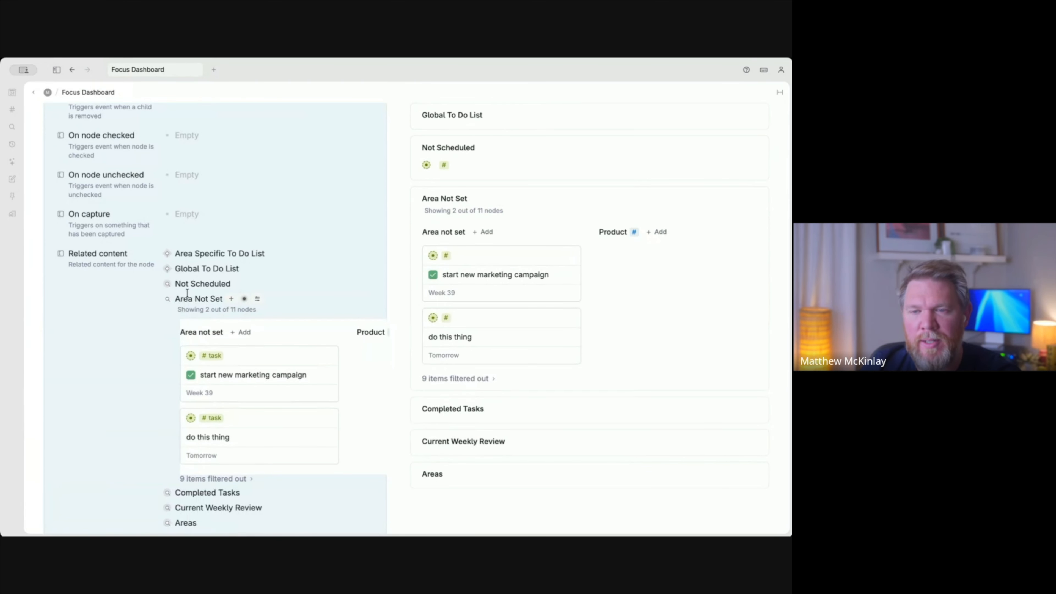
left_click(158, 300)
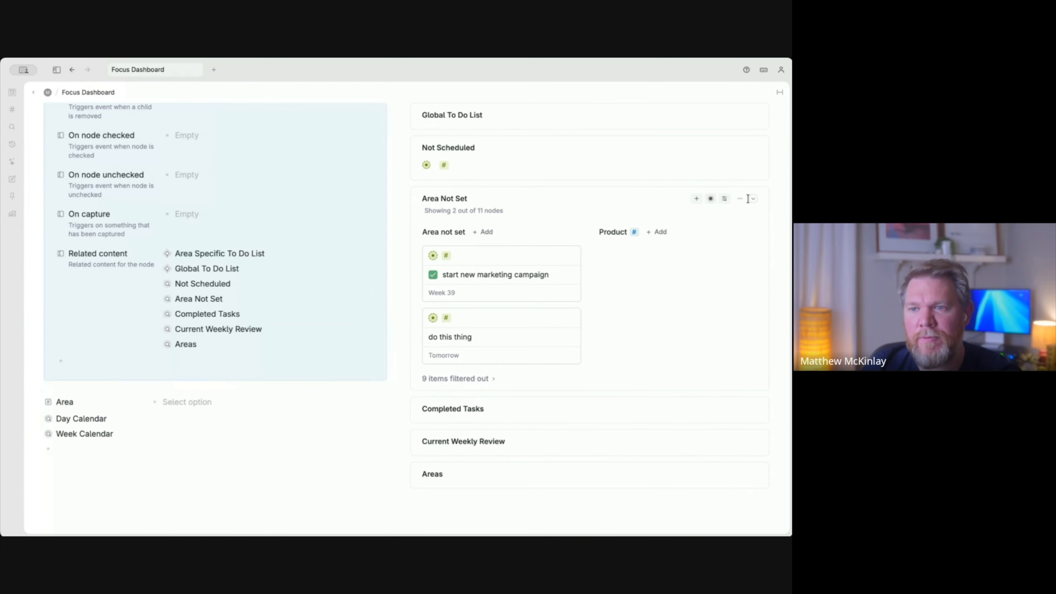
left_click(753, 200)
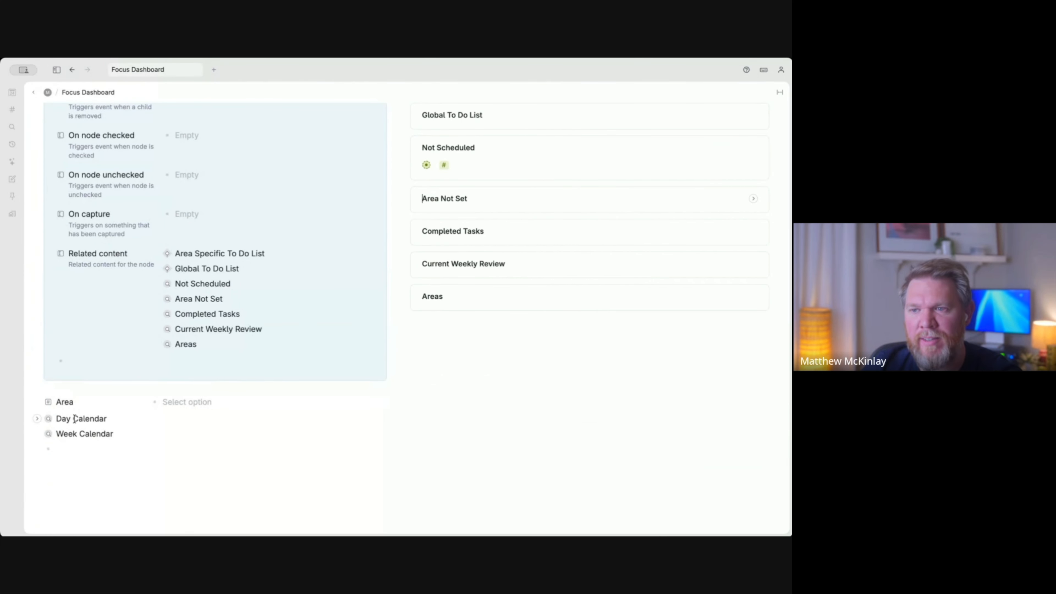
Close the Focus Dashboard's node configuration and return to the dashboard's content
scroll(83, 420, "up", 10)
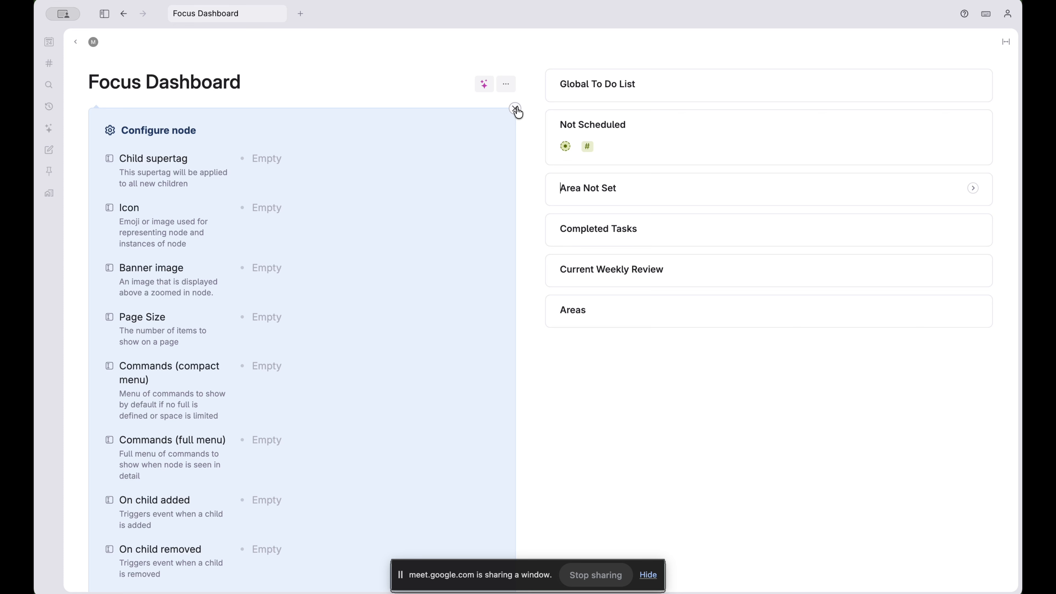
left_click(387, 146)
left_click(365, 191)
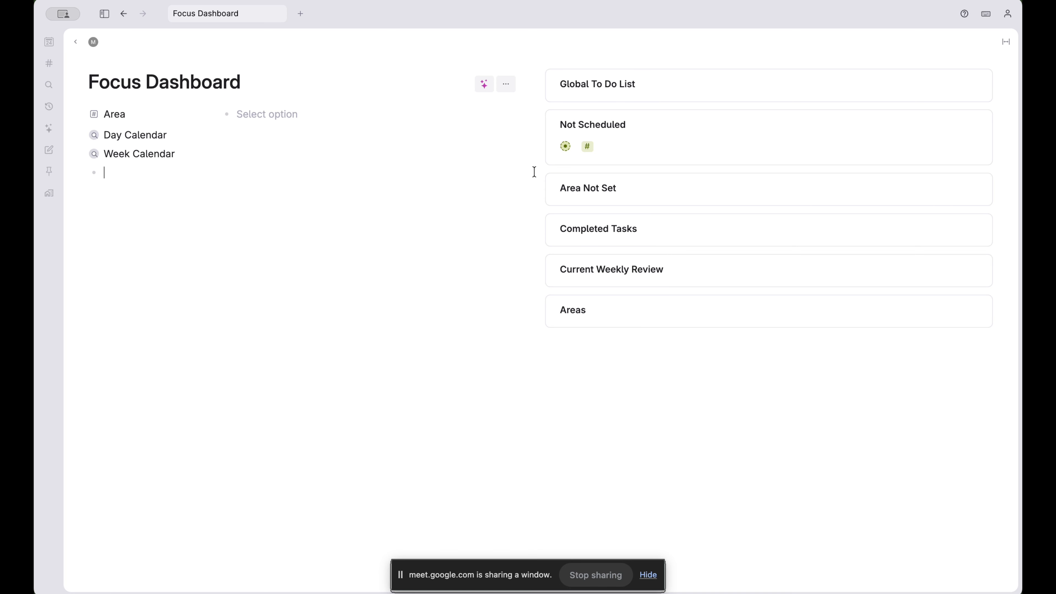
Open Focus Dashboard Live Build in the Tana Build Sessions workspace and bring up its publish preview
left_click(104, 13)
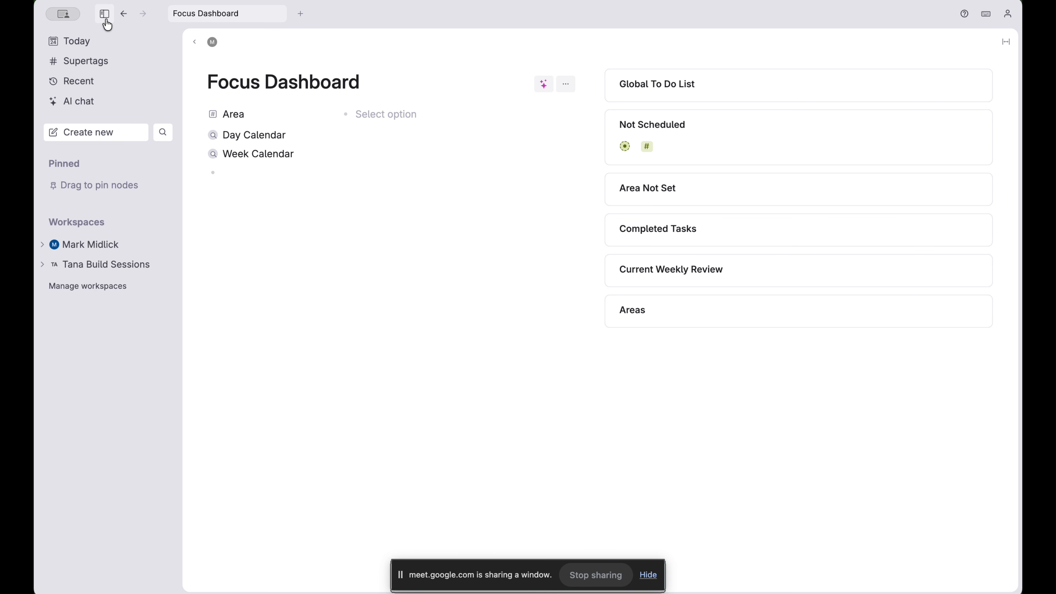
left_click(100, 265)
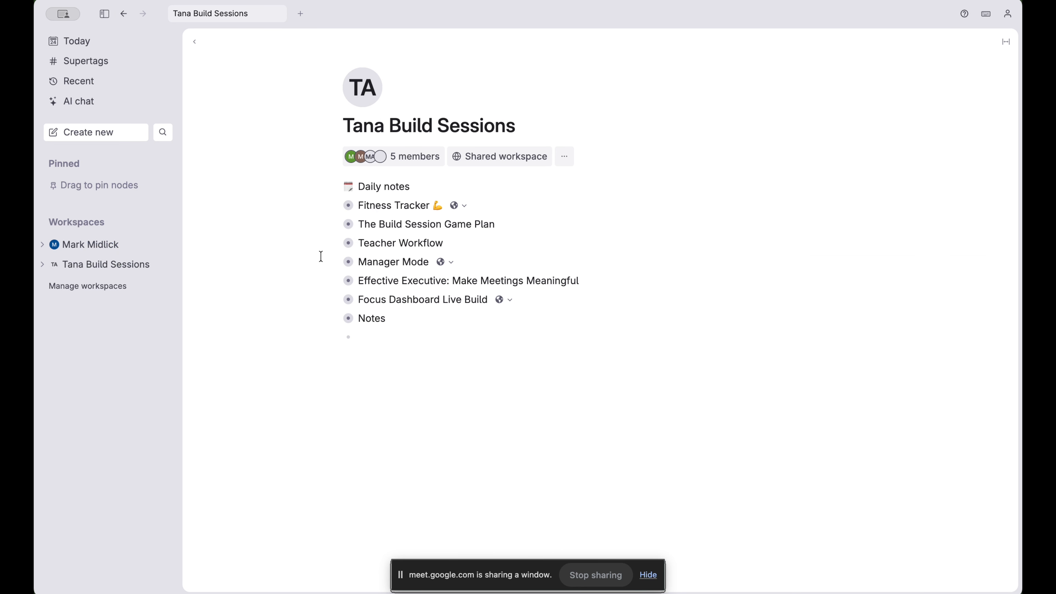
left_click(104, 14)
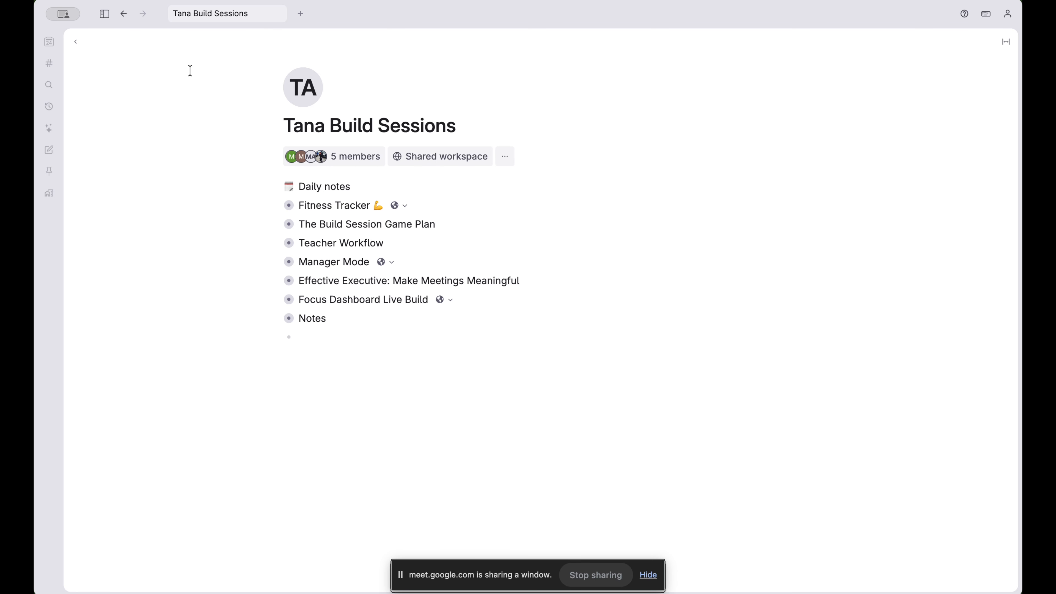
left_click(289, 299)
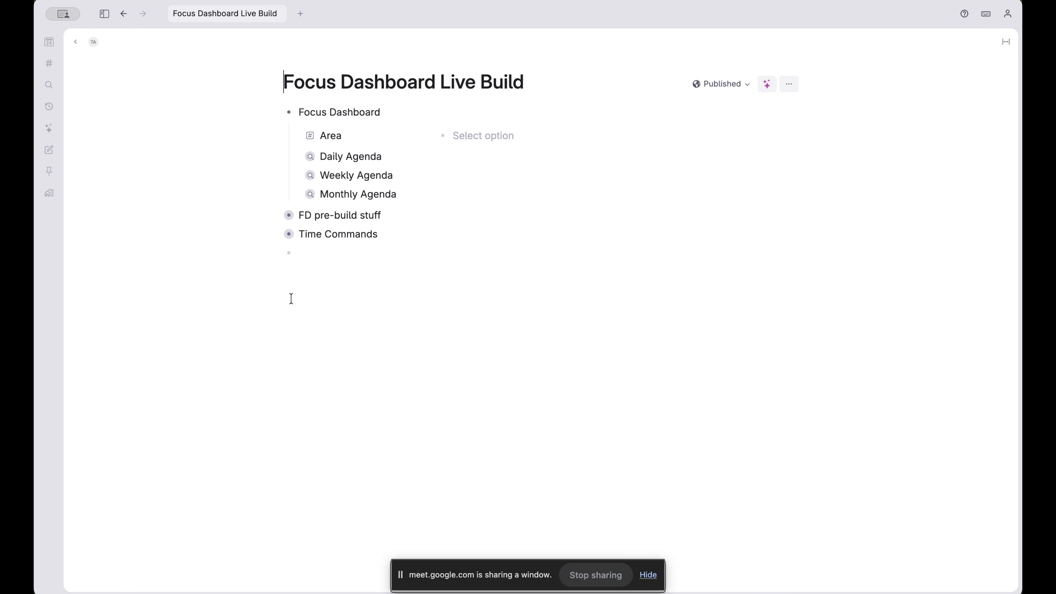
left_click(746, 85)
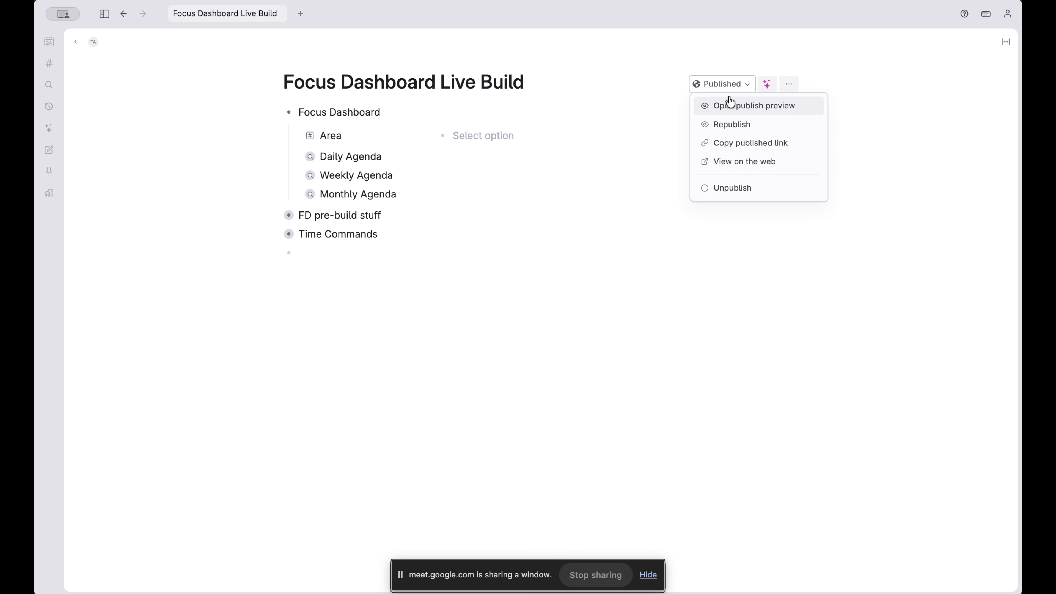
left_click(729, 105)
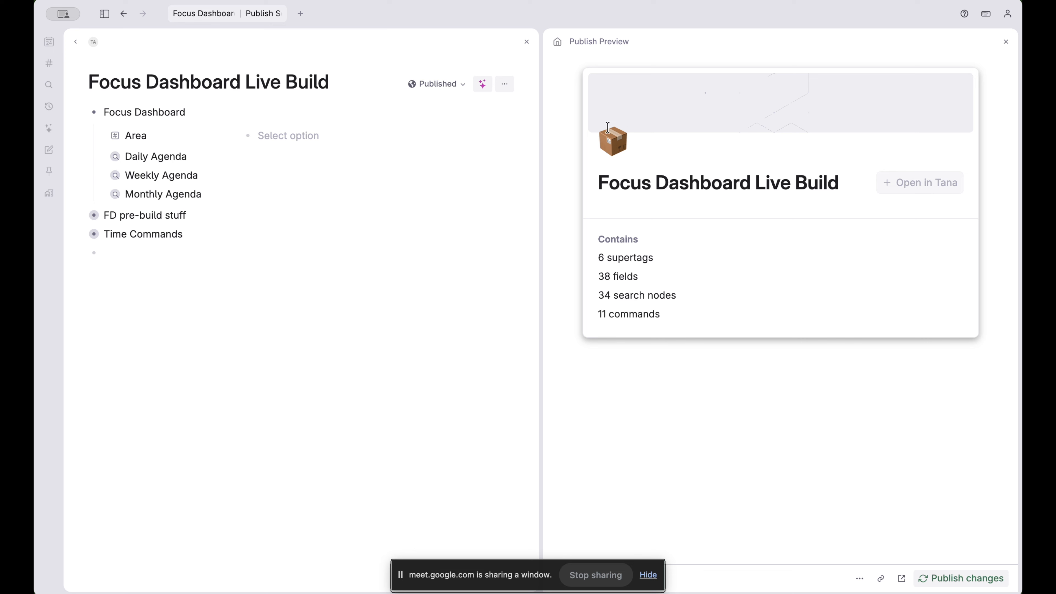
Rename the Focus Dashboard Live Build node to Focus Dashboard Pre-Build
left_click(243, 82)
left_click(291, 84)
key("BackSpace")
key("BackSpace")
key("BackSpace")
key("BackSpace")
key("BackSpace")
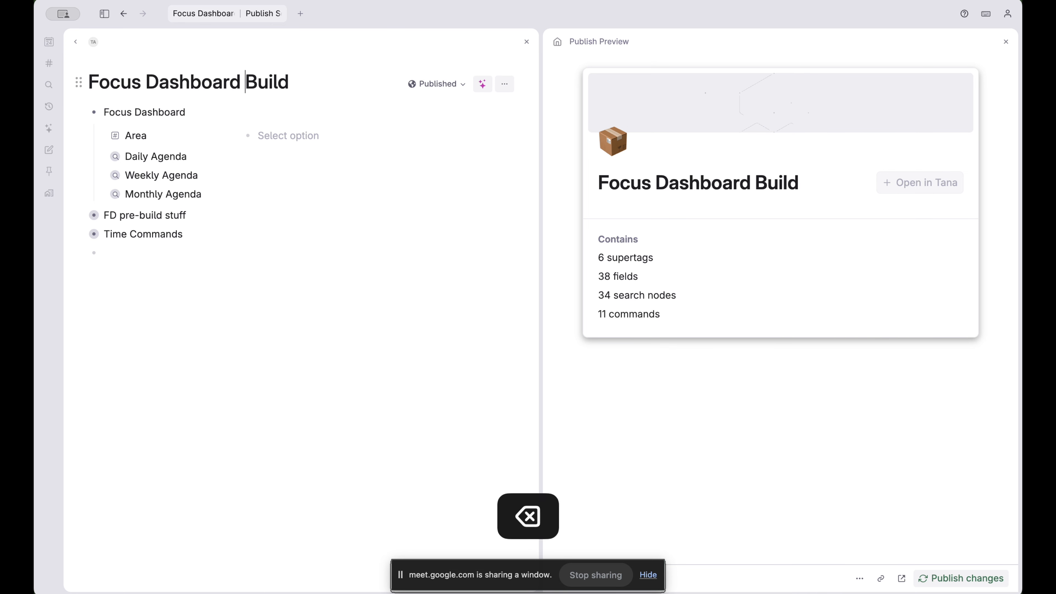
type("Pre-")
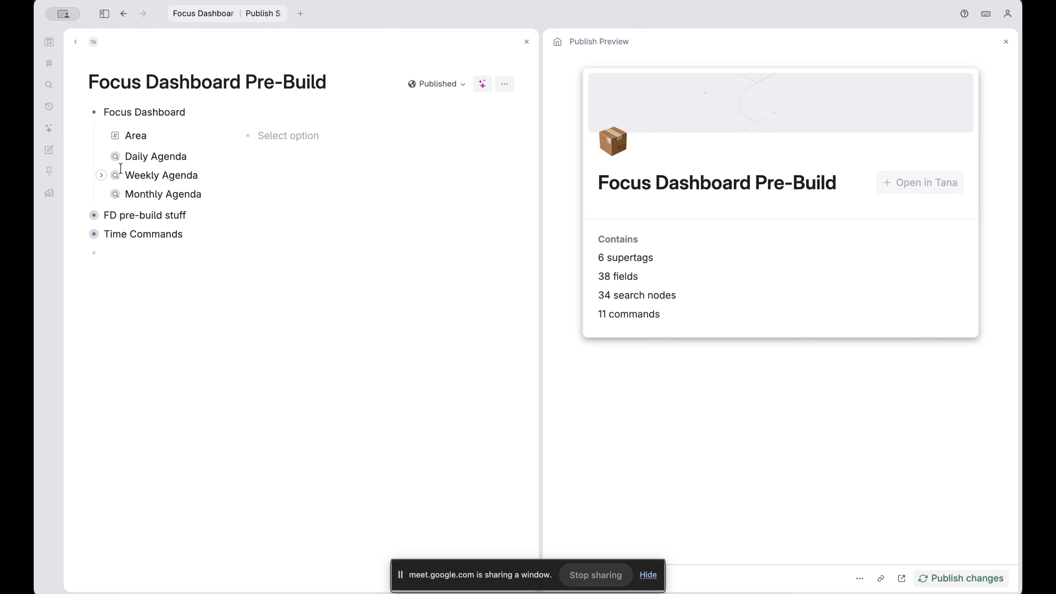
Examine the contents of FD pre-build stuff, expanding global elements and dashboard elements and collapsing them again
left_click(82, 216)
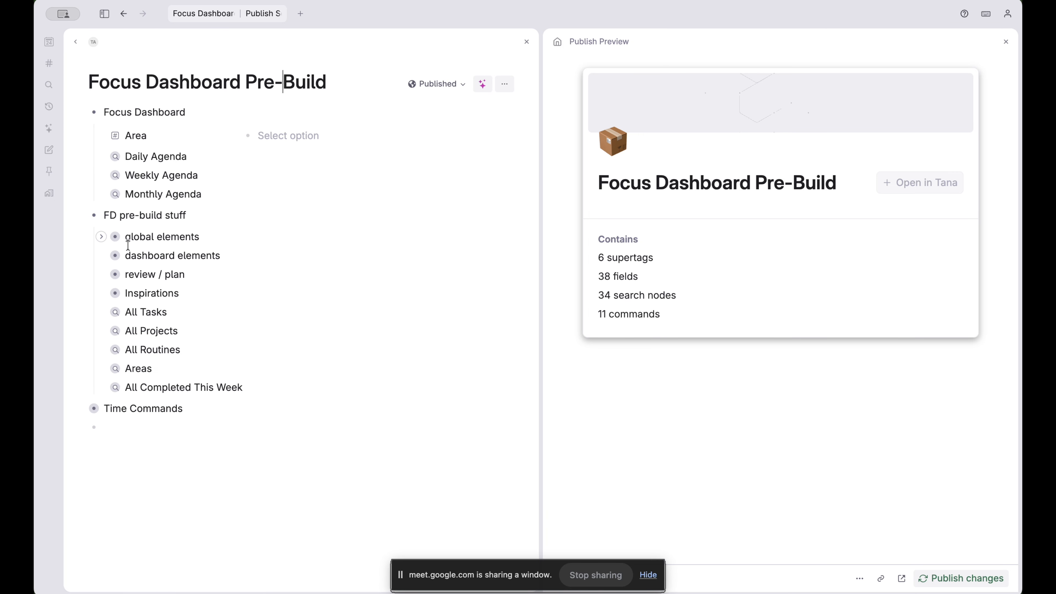
left_click(101, 239)
scroll(136, 283, "down", 2)
scroll(136, 283, "down", 3)
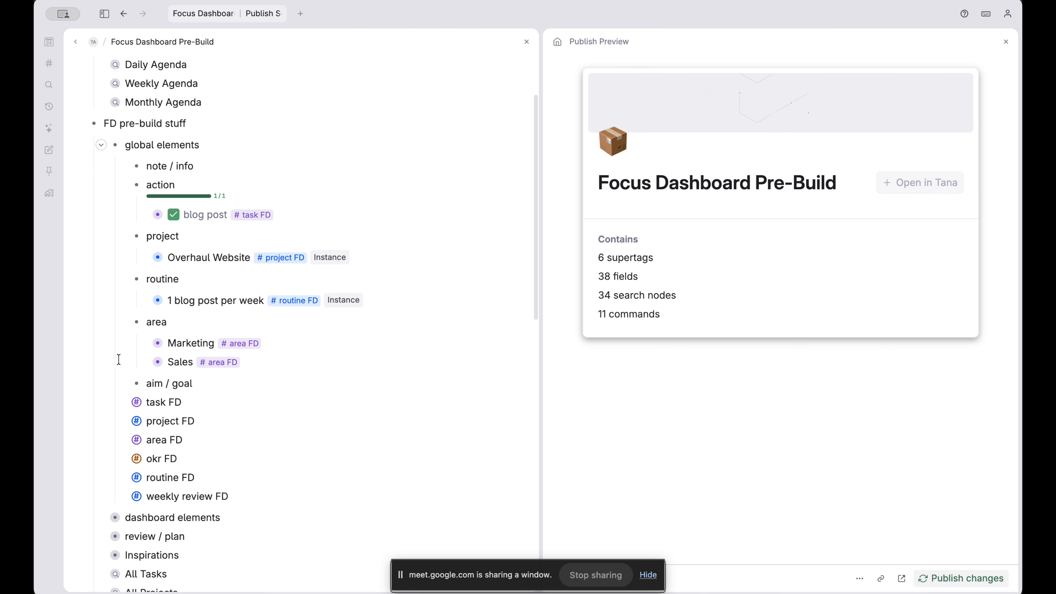
left_click(101, 494)
scroll(102, 495, "down", 5)
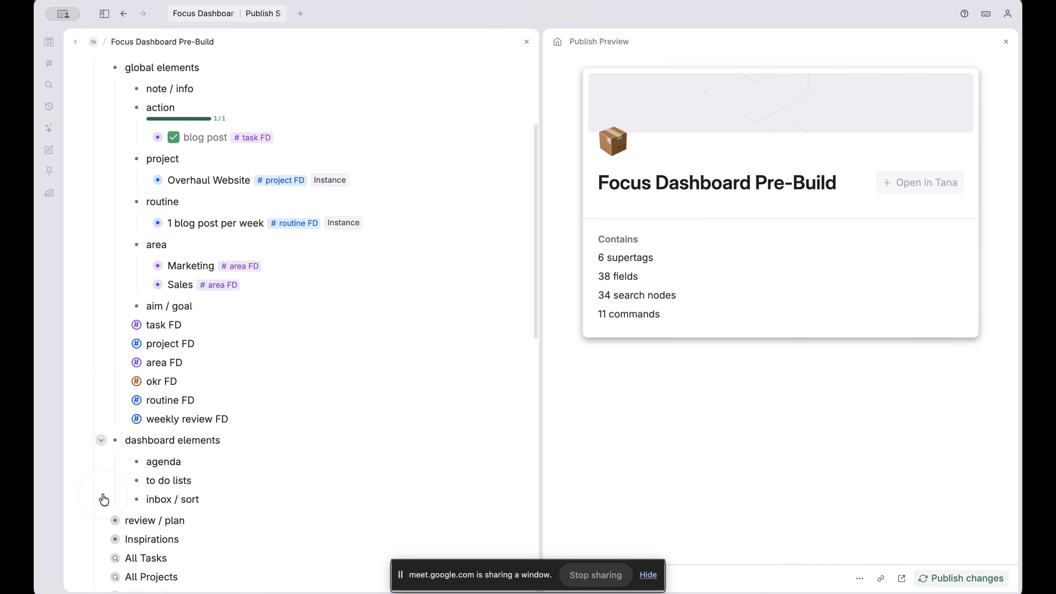
left_click(96, 450)
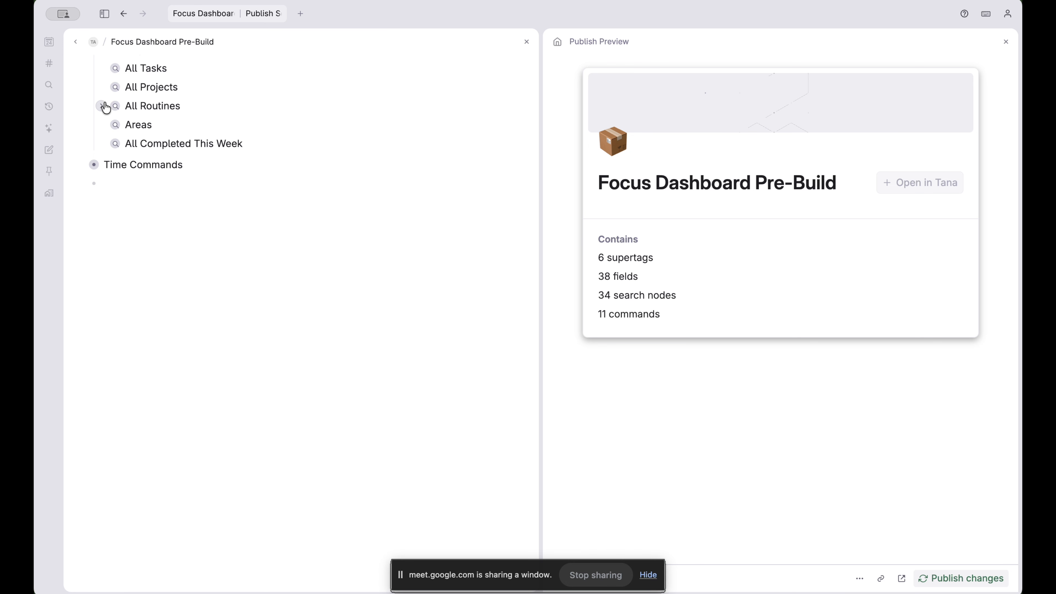
scroll(104, 109, "up", 6)
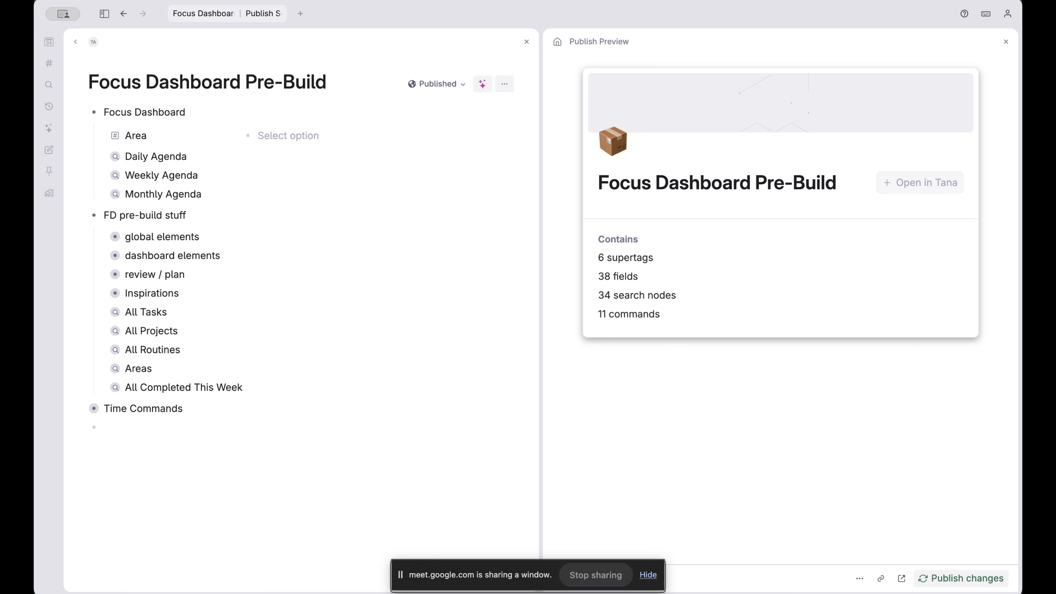
Show the sidebar and view the workspace management options, including creating a workspace, without changing anything
left_click(105, 13)
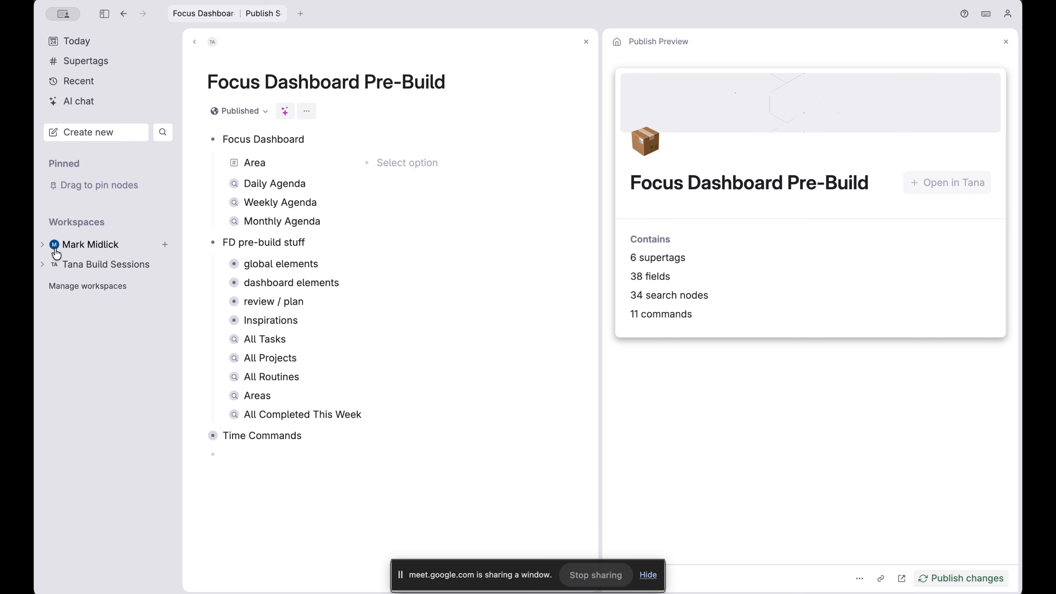
left_click(86, 286)
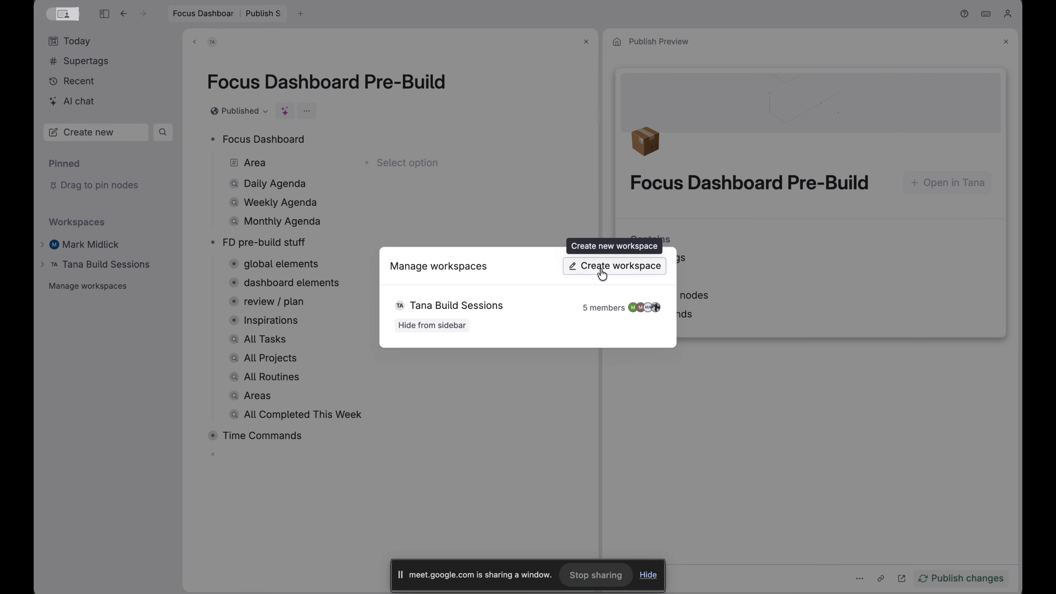
left_click(540, 201)
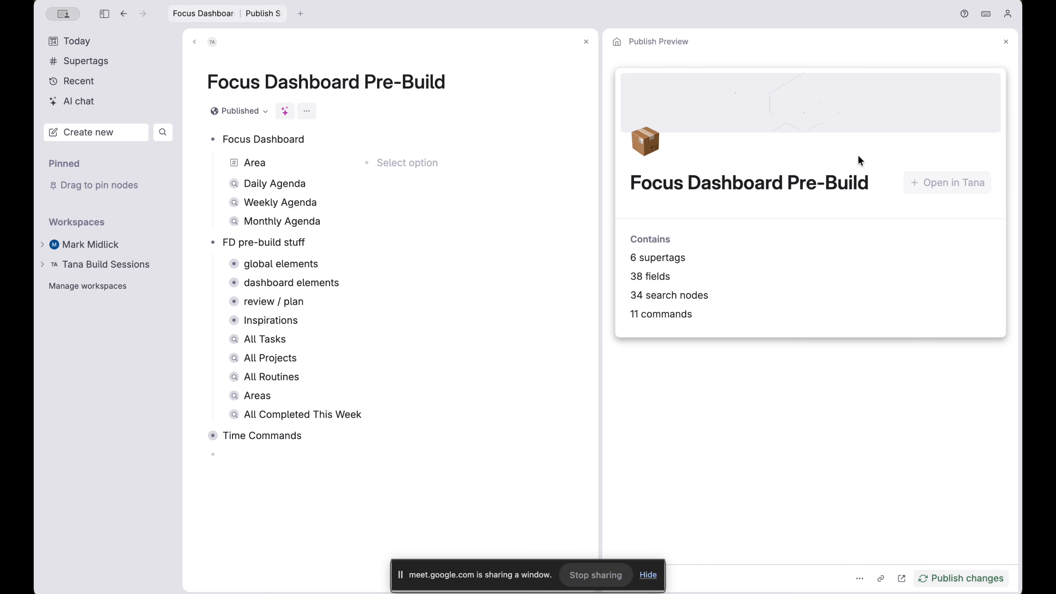
Close the publish preview and open the Instance command of Overhaul Website from the All Projects search
left_click(1007, 45)
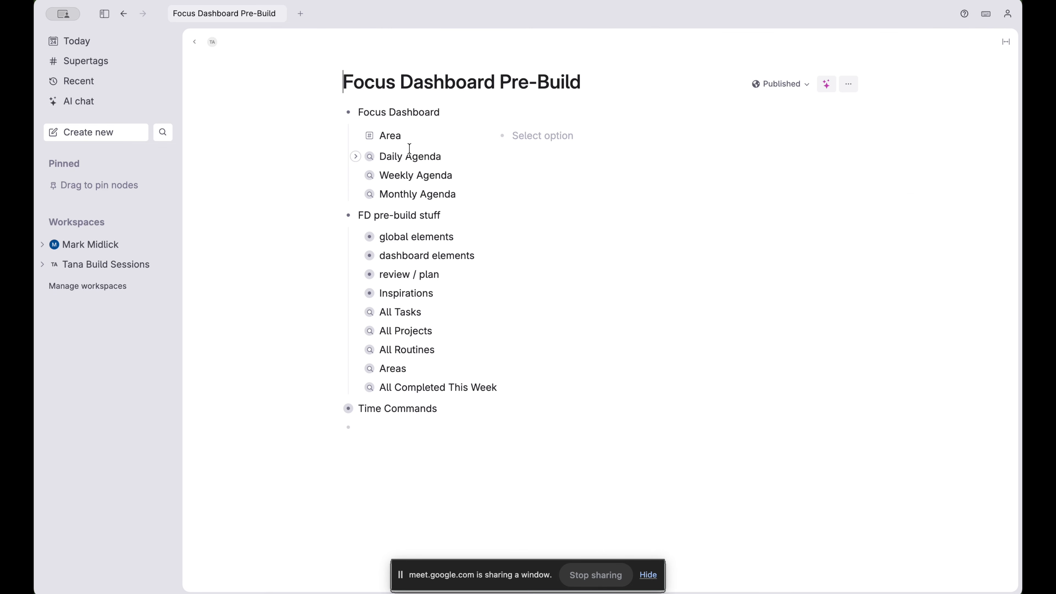
left_click(356, 158)
left_click(357, 157)
left_click(355, 331)
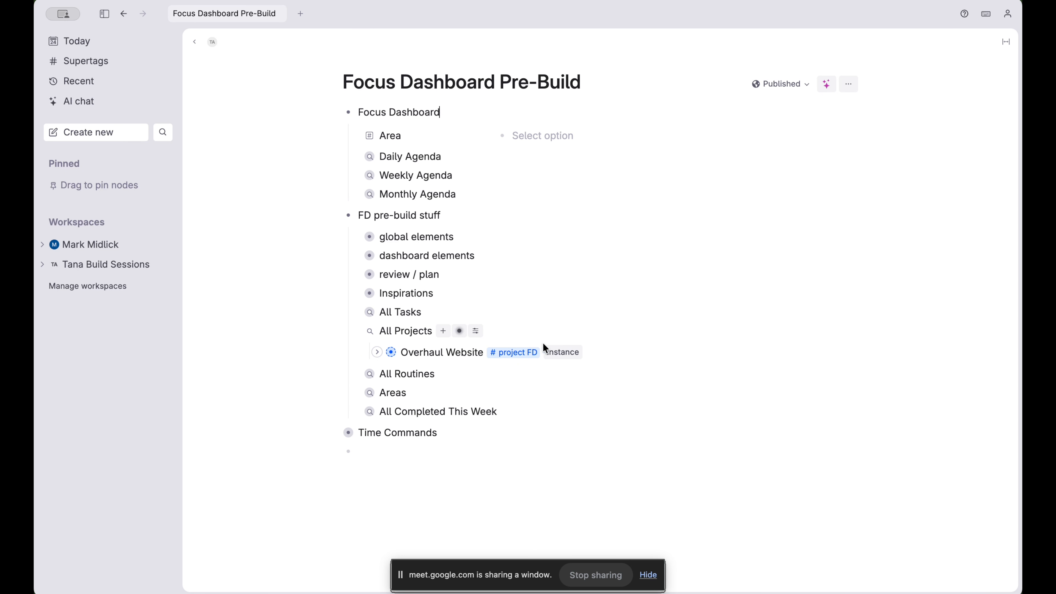
left_click(562, 351)
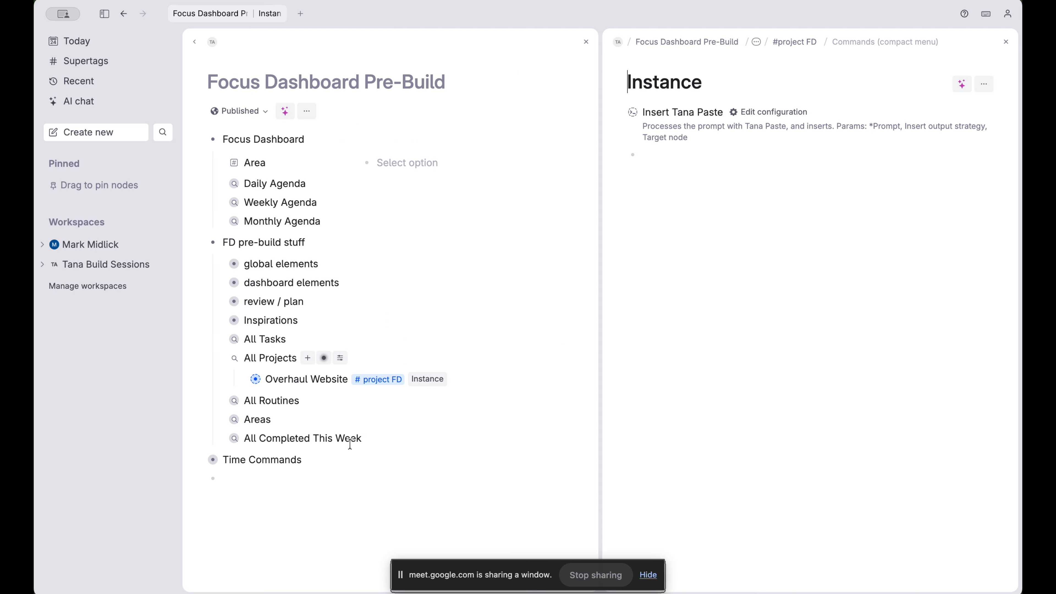
Open the project FD supertag's configuration and expand its AI and Commands section to view the compact menu
left_click(395, 379, "alt+shift")
scroll(611, 264, "down", 5)
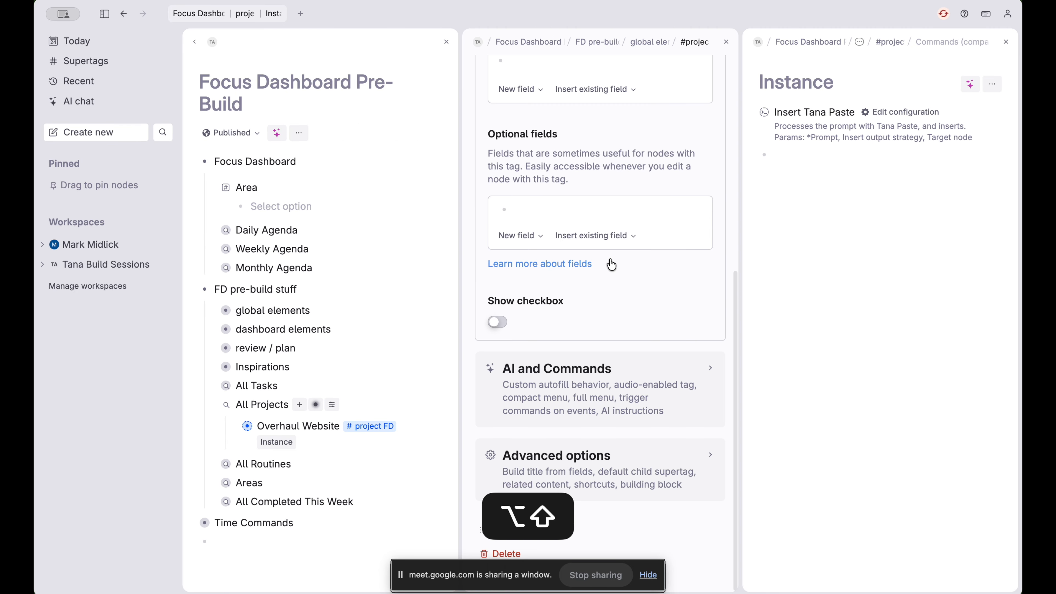
left_click(607, 385)
scroll(608, 385, "down", 8)
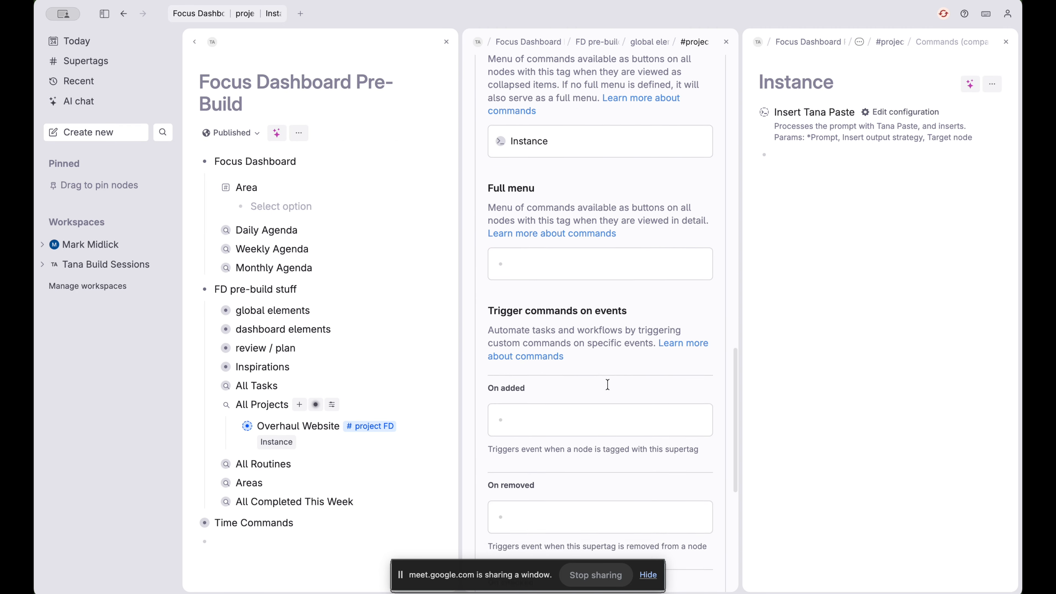
scroll(607, 385, "down", 8)
scroll(607, 384, "up", 10)
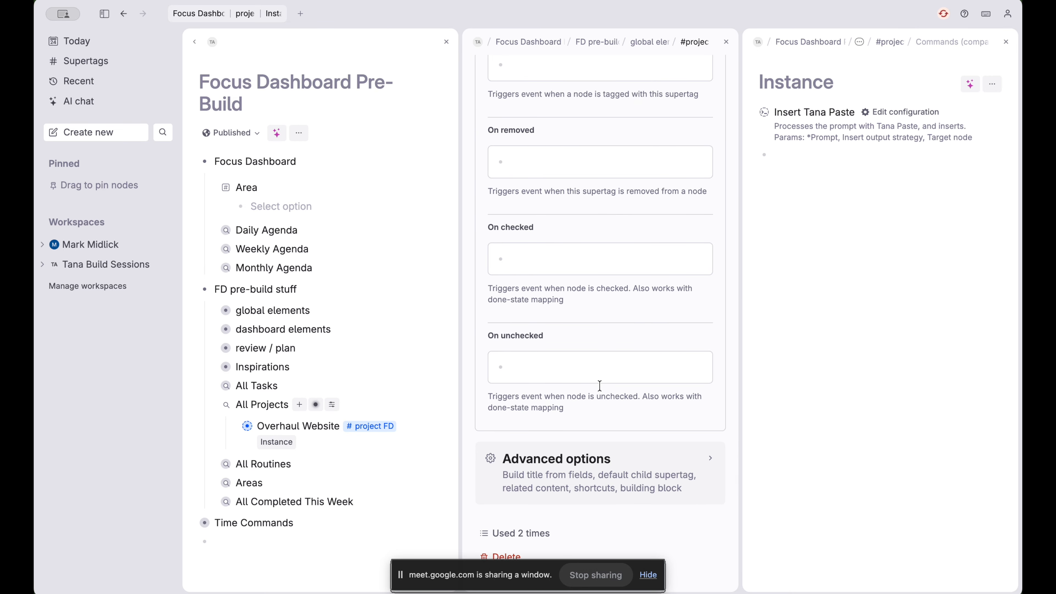
scroll(576, 394, "down", 3)
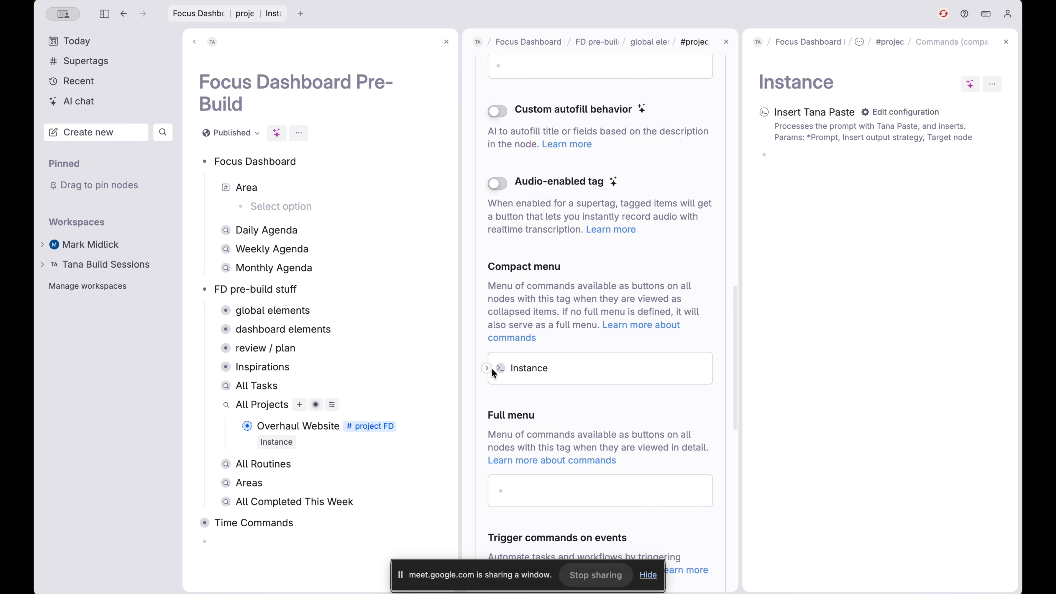
Expand the Instance command's Insert Tana Paste configuration in the compact menu to inspect its prompt lines and target node
left_click(495, 368)
left_click(659, 386)
scroll(660, 393, "down", 4)
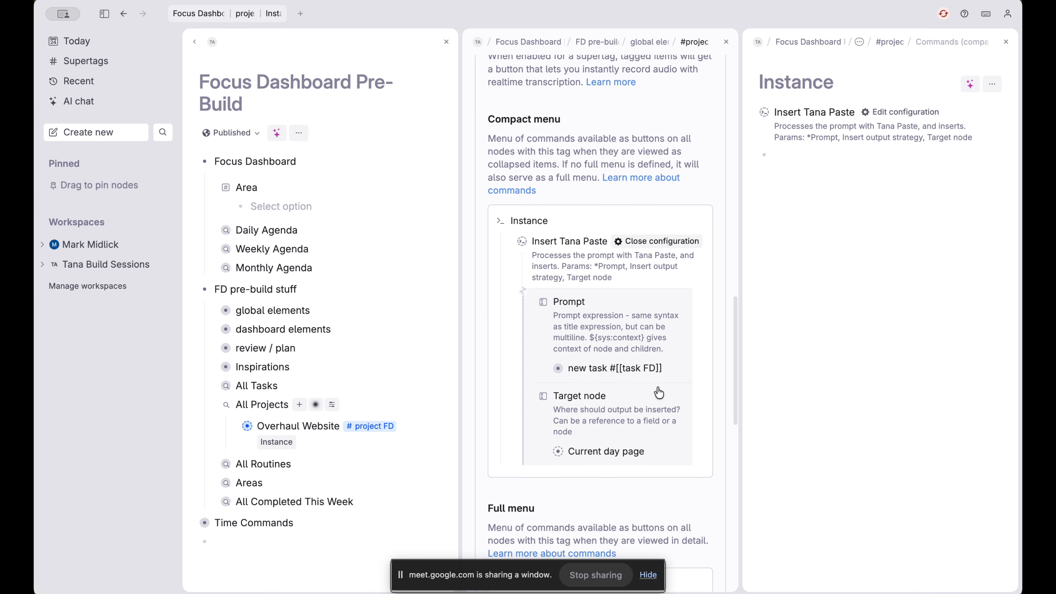
left_click(548, 364)
scroll(648, 353, "down", 4)
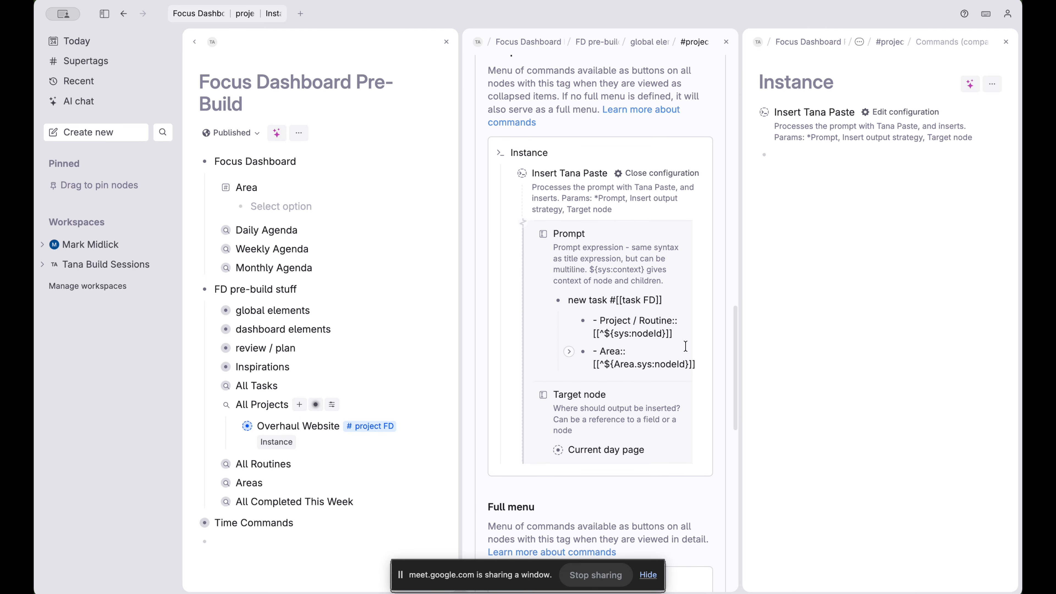
left_click_drag(576, 280, 667, 337)
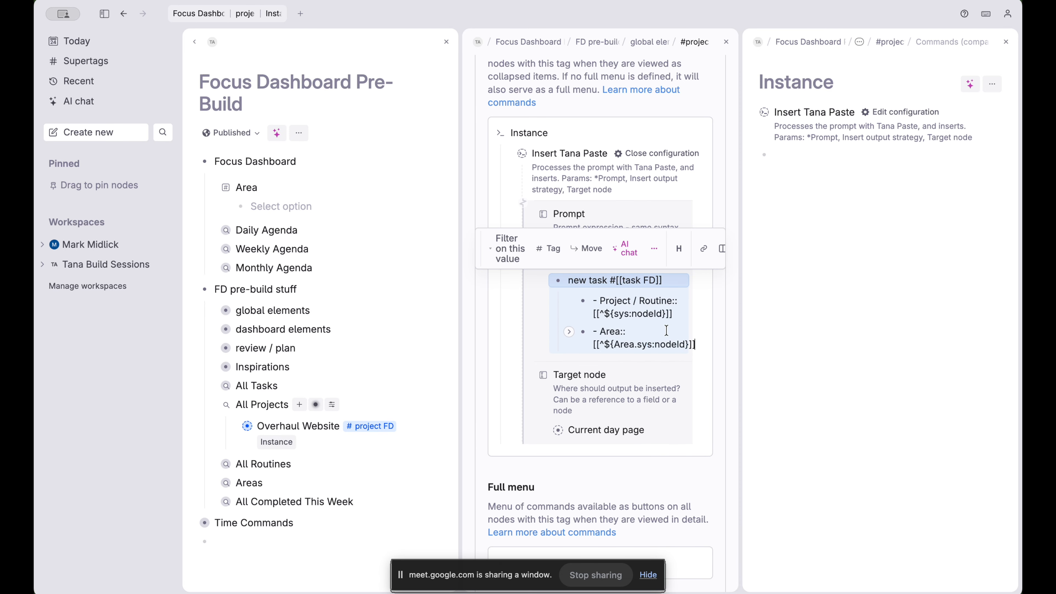
left_click(636, 300)
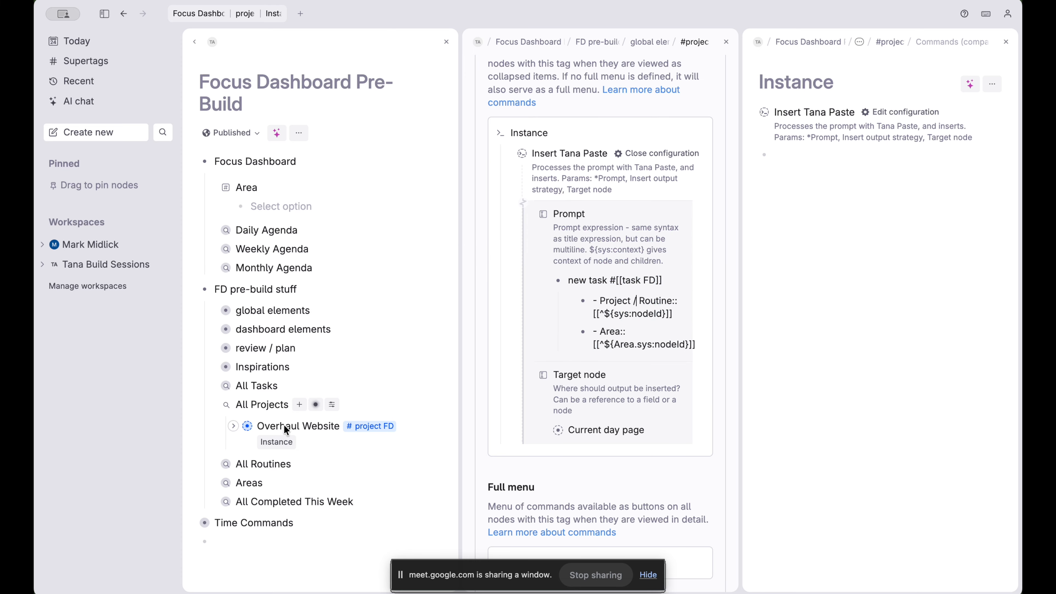
Look at the Related Tasks search inside Overhaul Website and collapse All Projects again
left_click(232, 426)
scroll(268, 417, "down", 2)
left_click(255, 425)
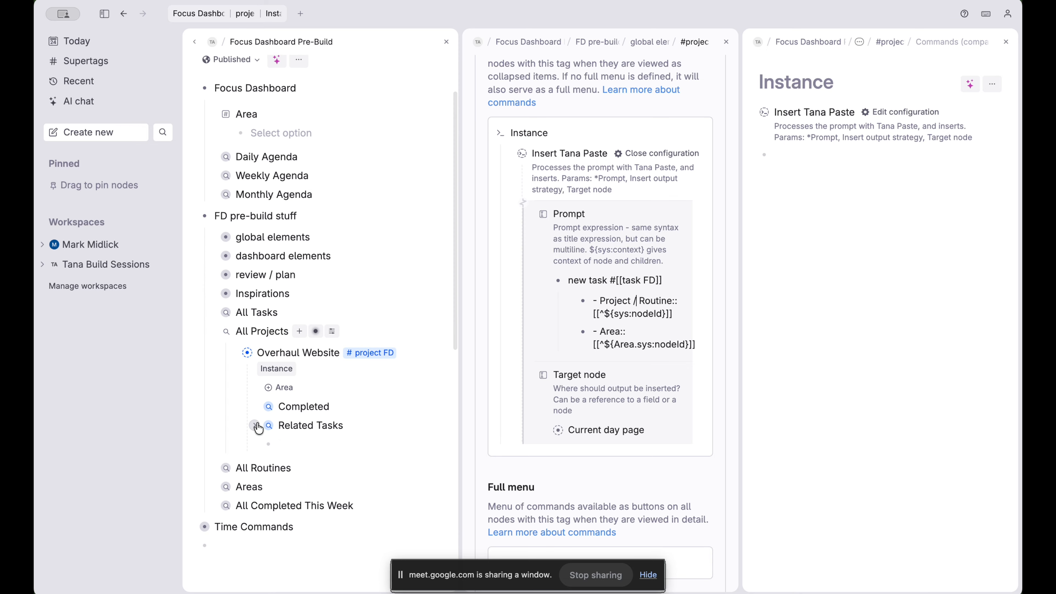
left_click(256, 427)
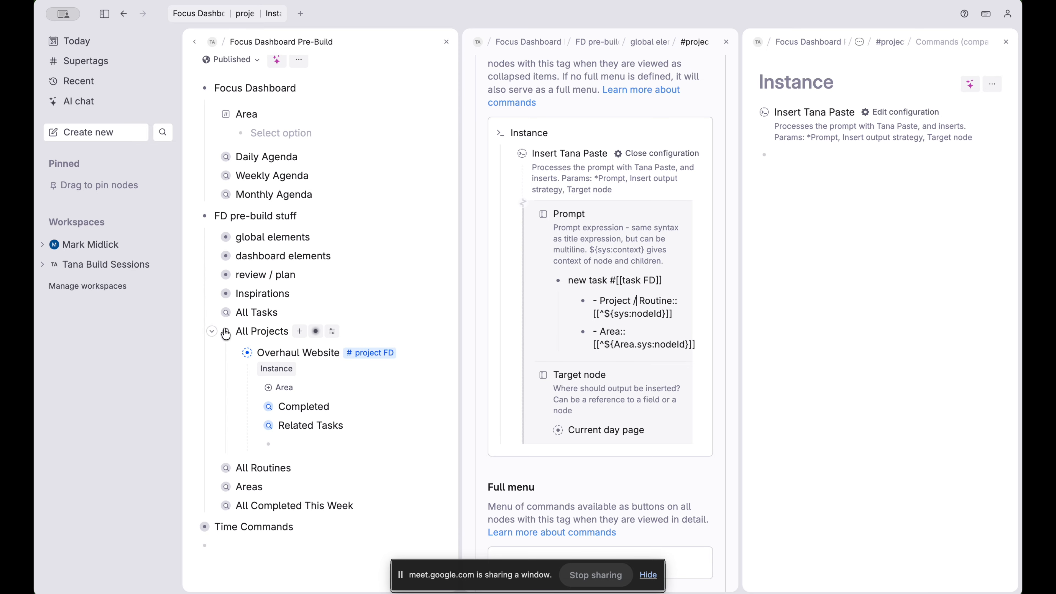
left_click(214, 332)
Expand Time Commands to review its list of commands, and close the Instance and project FD panels
left_click(193, 410)
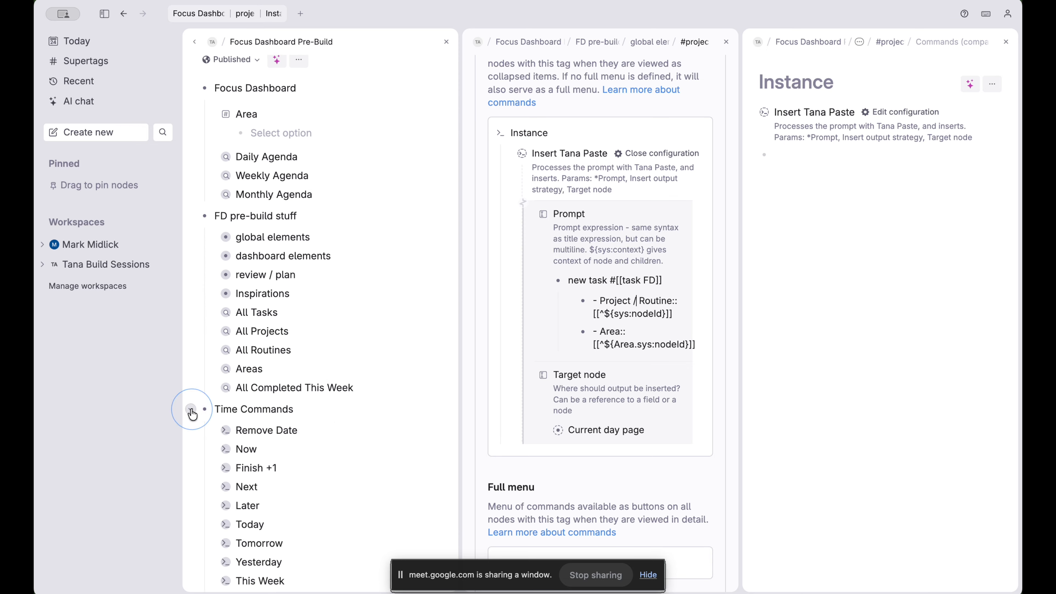
scroll(249, 333, "down", 5)
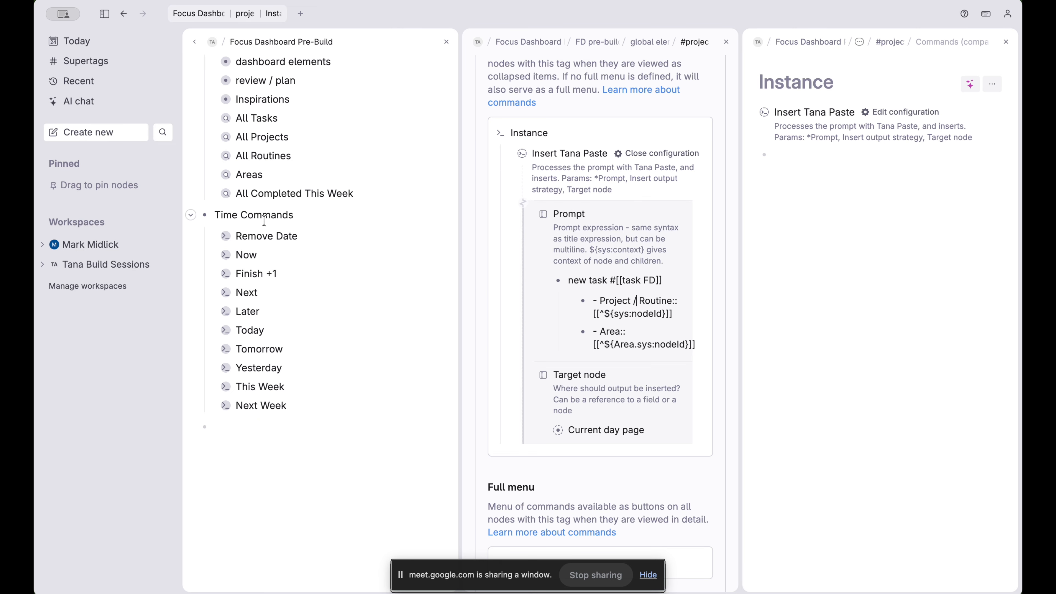
scroll(401, 278, "up", 5)
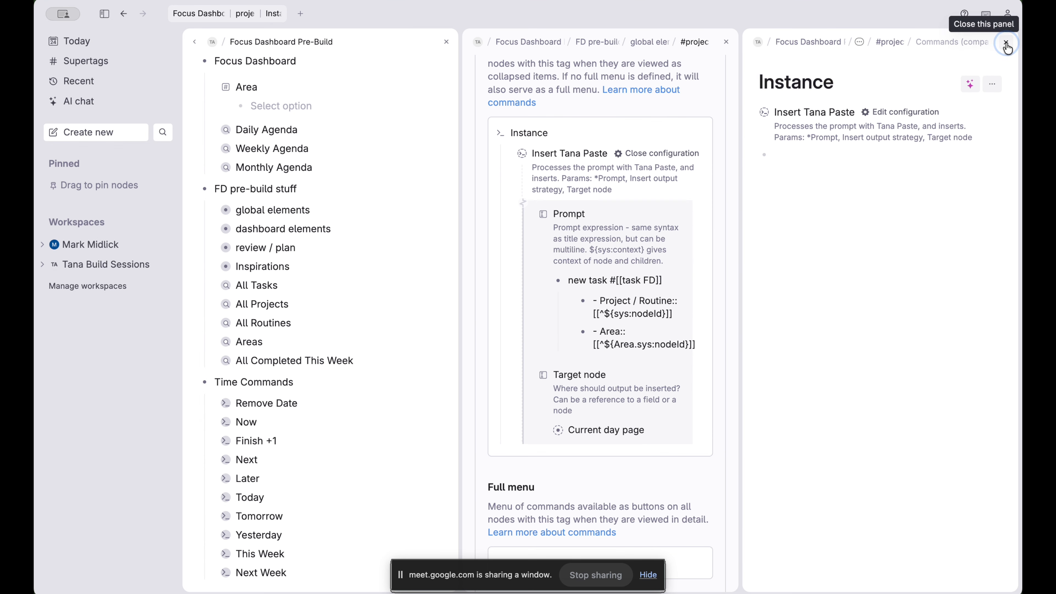
left_click(1008, 45)
left_click(1006, 44)
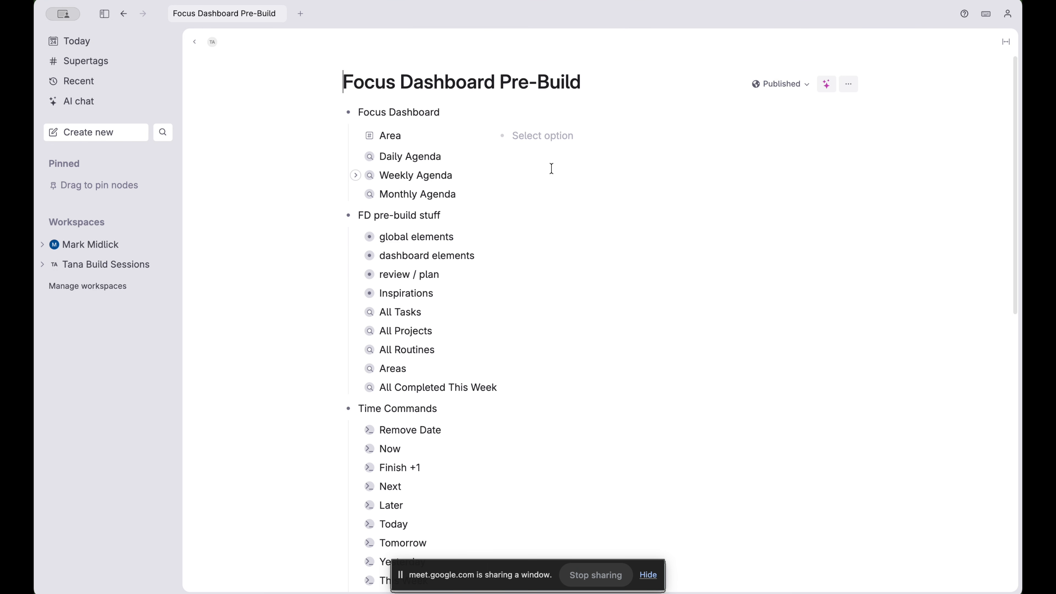
Open the Focus Dashboard, view the 4:00 PM task from the Daily Agenda and collapse that agenda
left_click(349, 112)
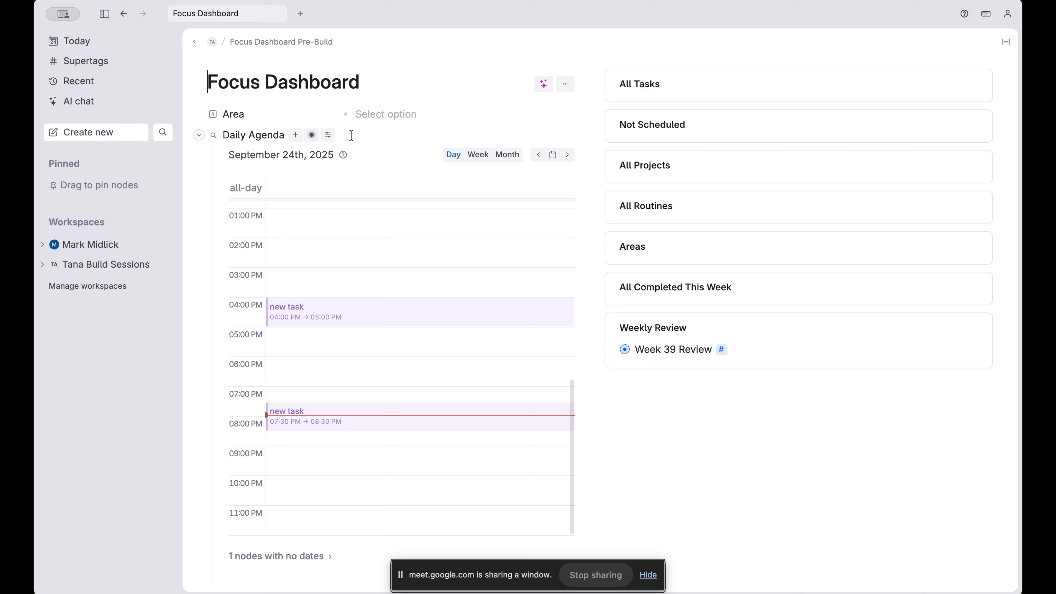
left_click(433, 320)
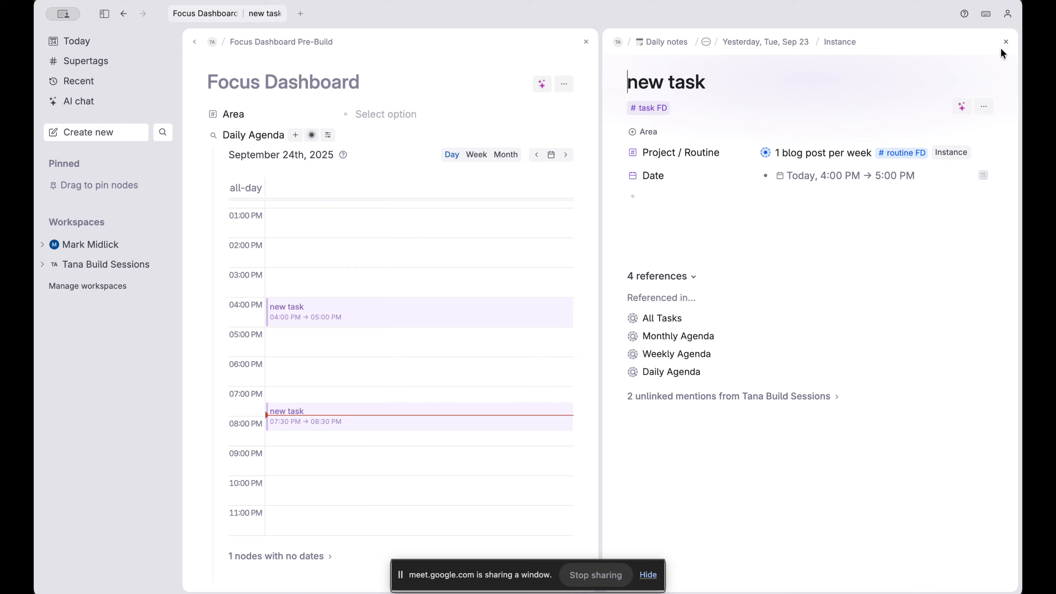
left_click(1007, 42)
left_click(201, 140)
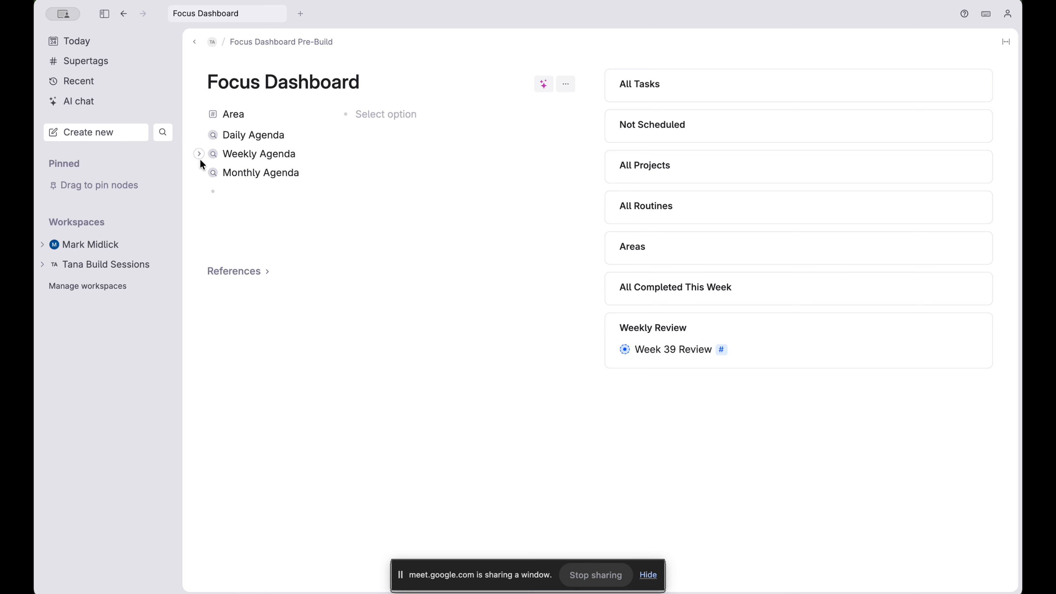
Expand the Weekly Agenda and the All Tasks list on the Focus Dashboard
left_click(200, 155)
left_click(423, 310)
left_click_drag(421, 305, 379, 304)
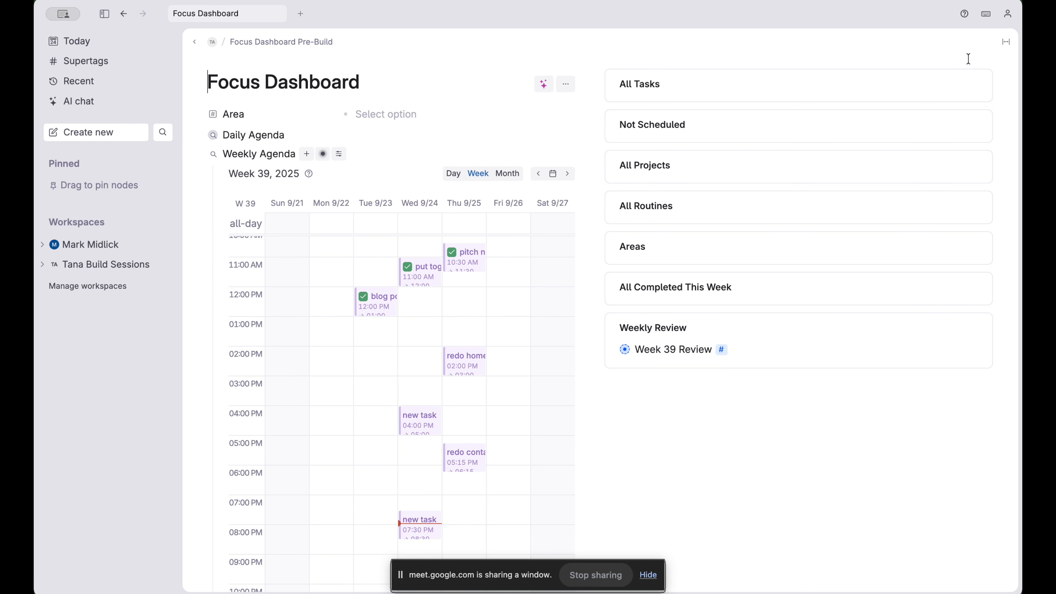
left_click(975, 85)
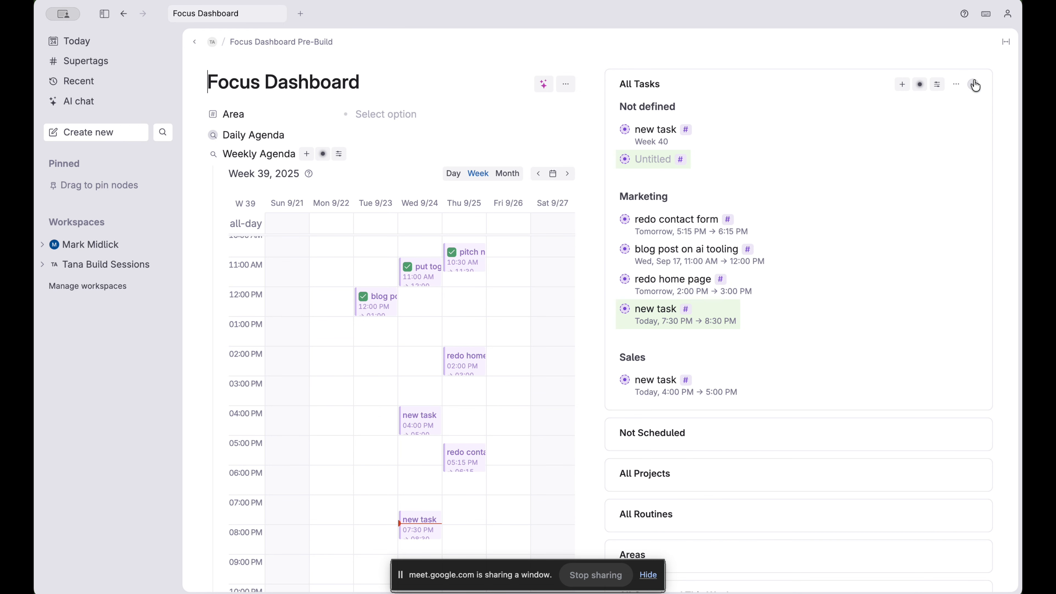
Reschedule the new task under Not defined in All Tasks with the Tomorrow command and with the Yesterday command
left_click(655, 129)
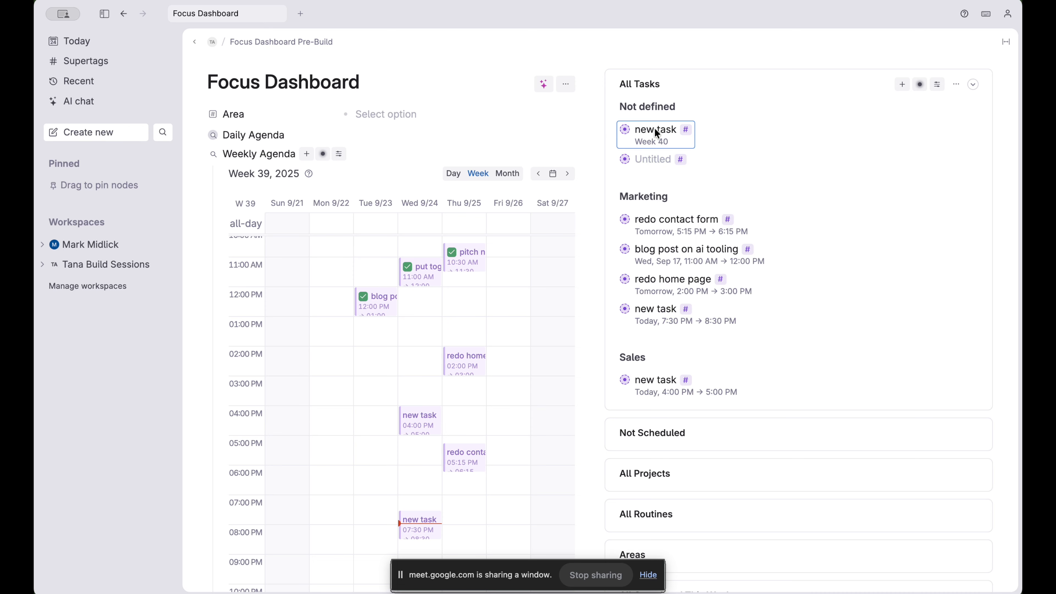
key("super+k")
type("tomo")
key("Return")
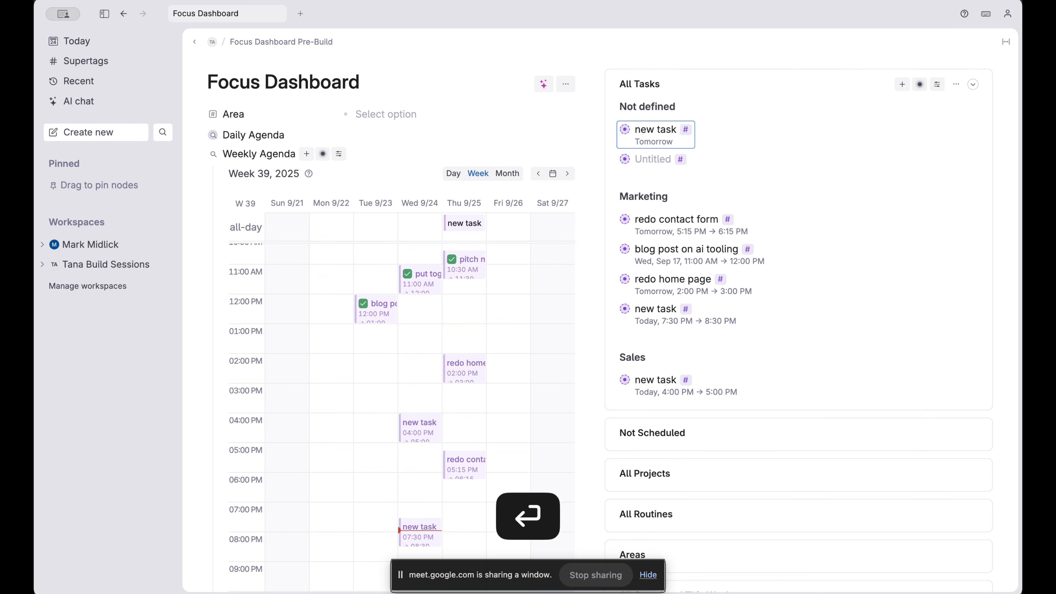
type("ye")
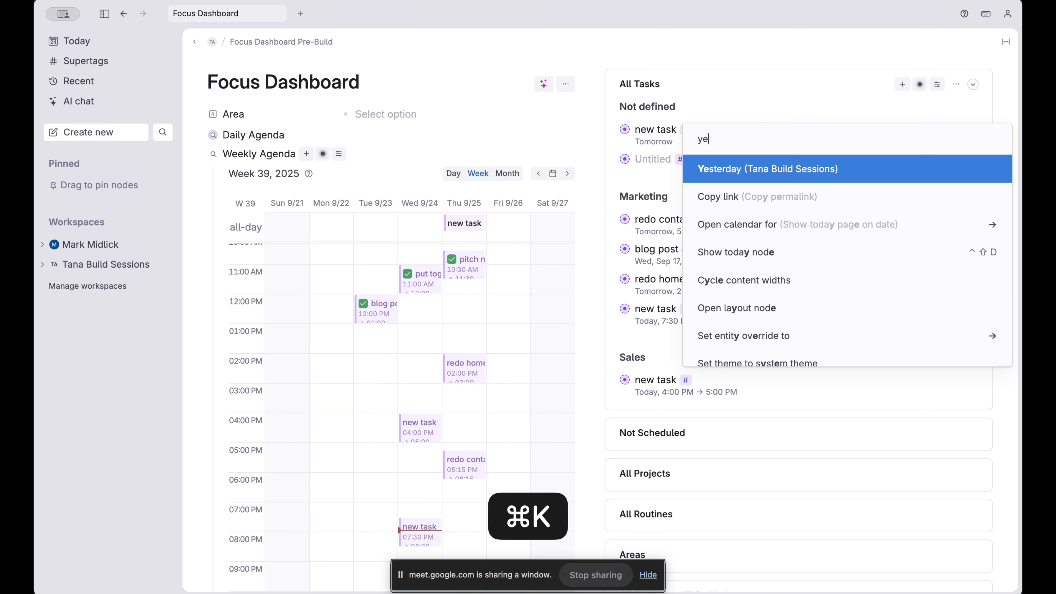
key("Return")
Set the date of the new task under Not defined with the Today command
key("super+k")
type("tod")
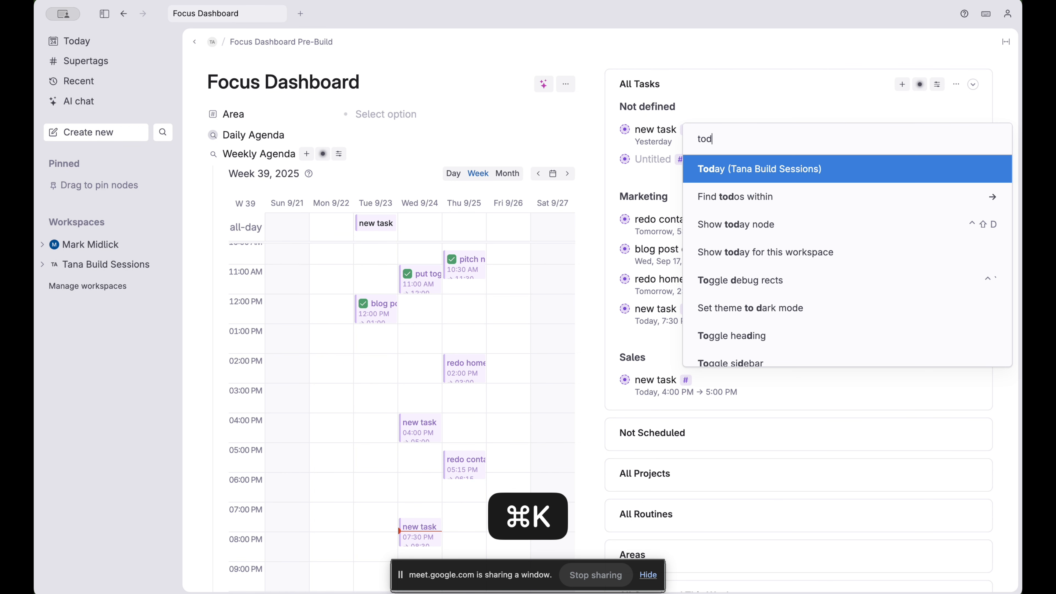
key("Return")
Reschedule the new task under Not defined with the Next Week command
key("super+k")
type("nex")
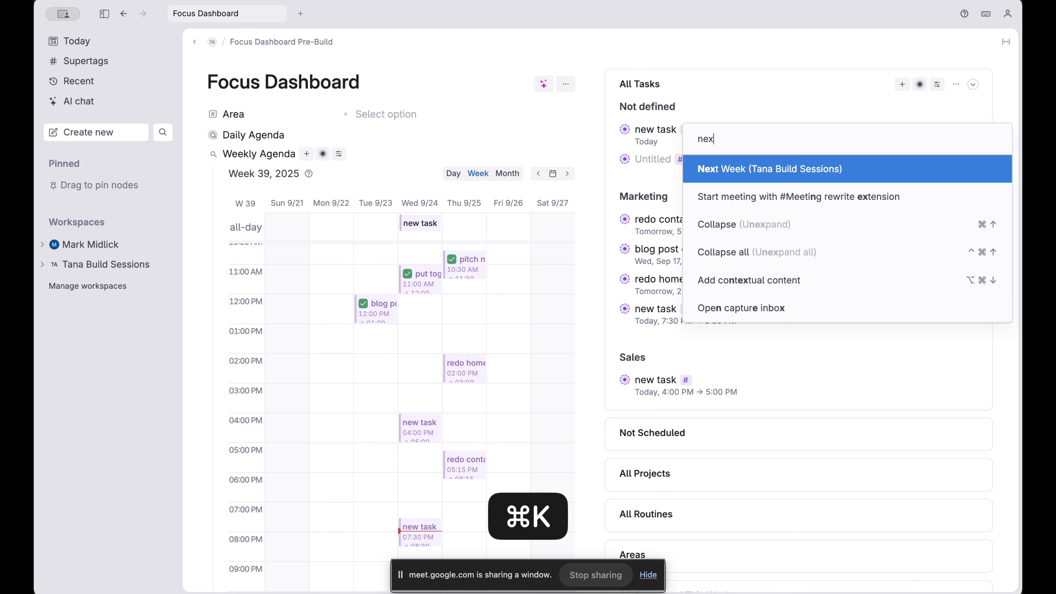
type("t")
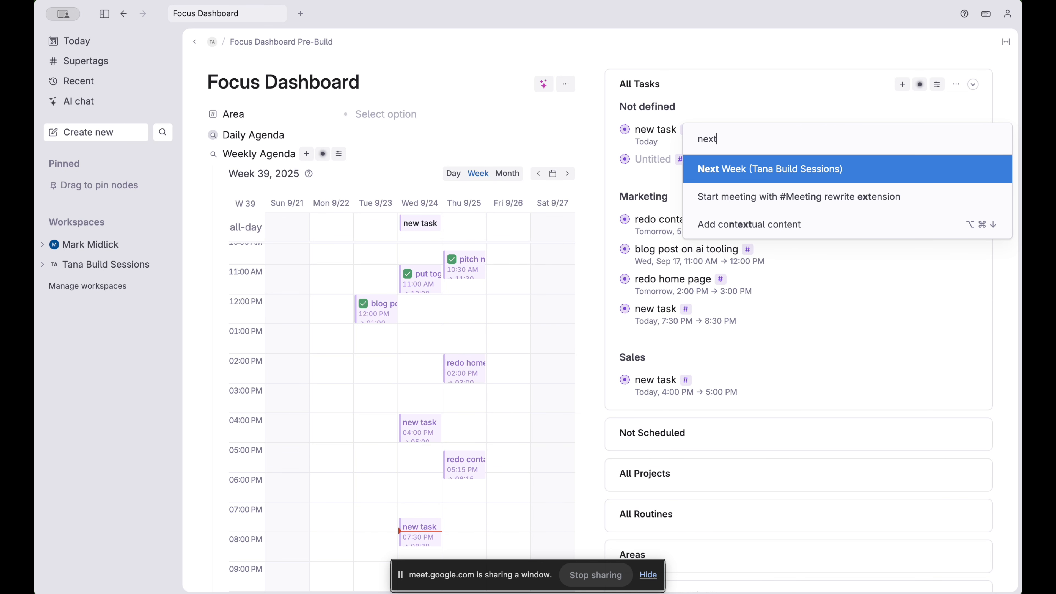
key("Return")
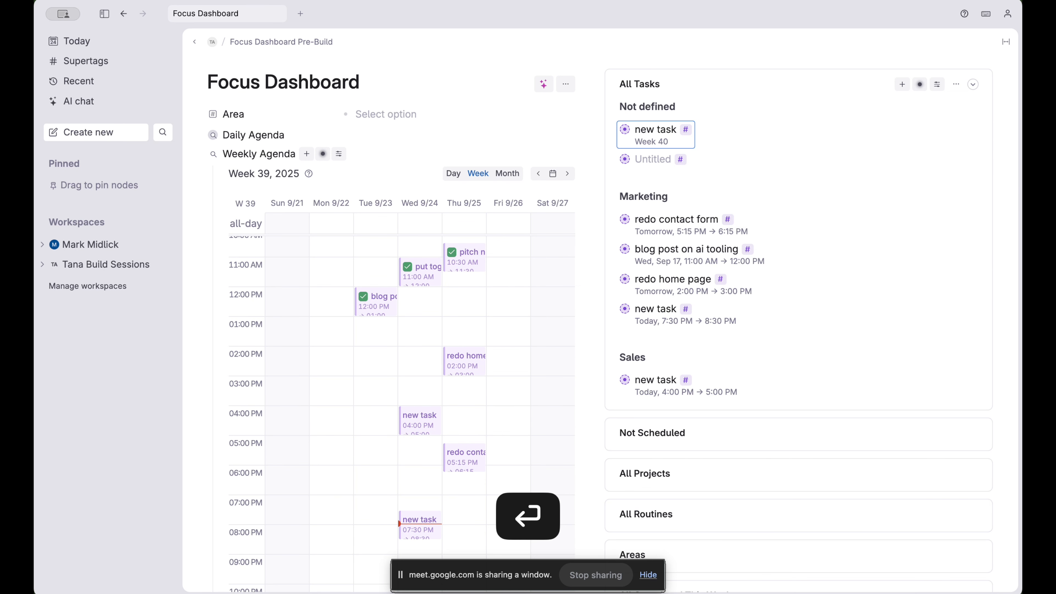
Search the commands for Now on the new task and collapse the Weekly Agenda
key("super+k")
type("now")
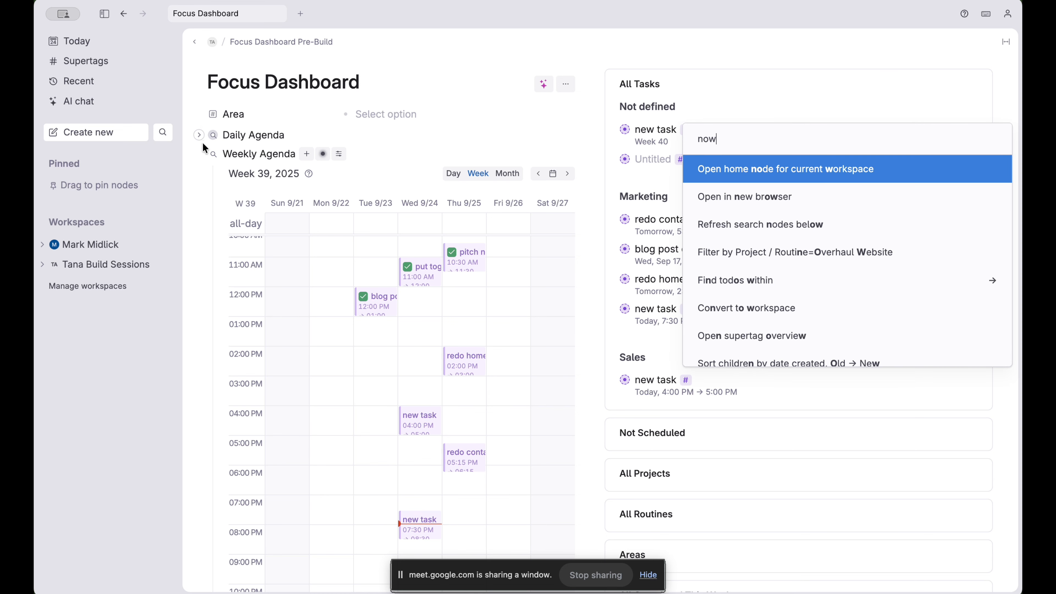
left_click(203, 153)
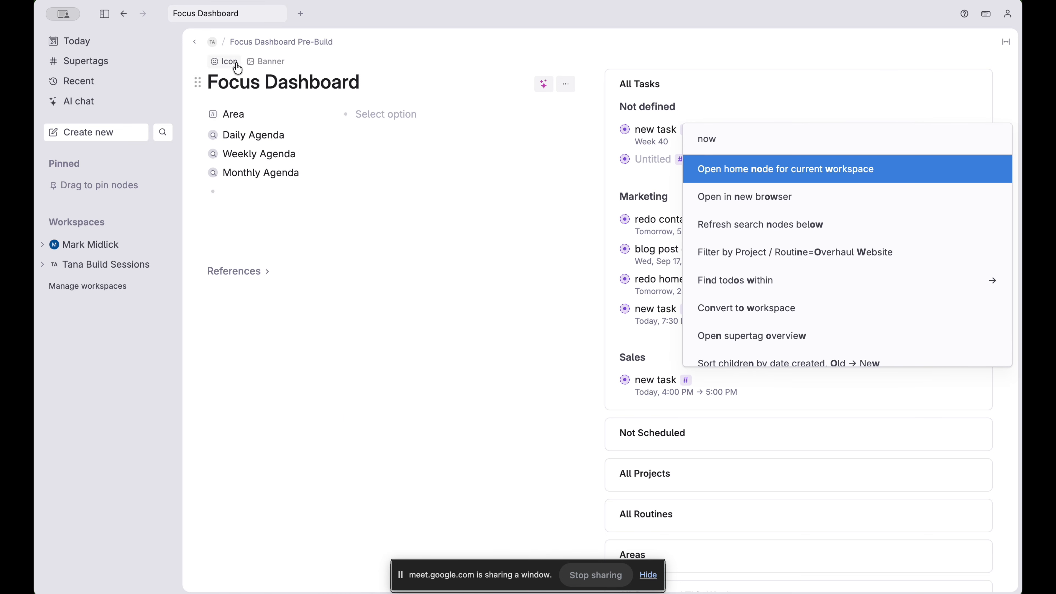
Open the Focus Dashboard Pre-Build page and examine the Insert relative date configuration of the Now command under Time Commands
left_click(234, 43)
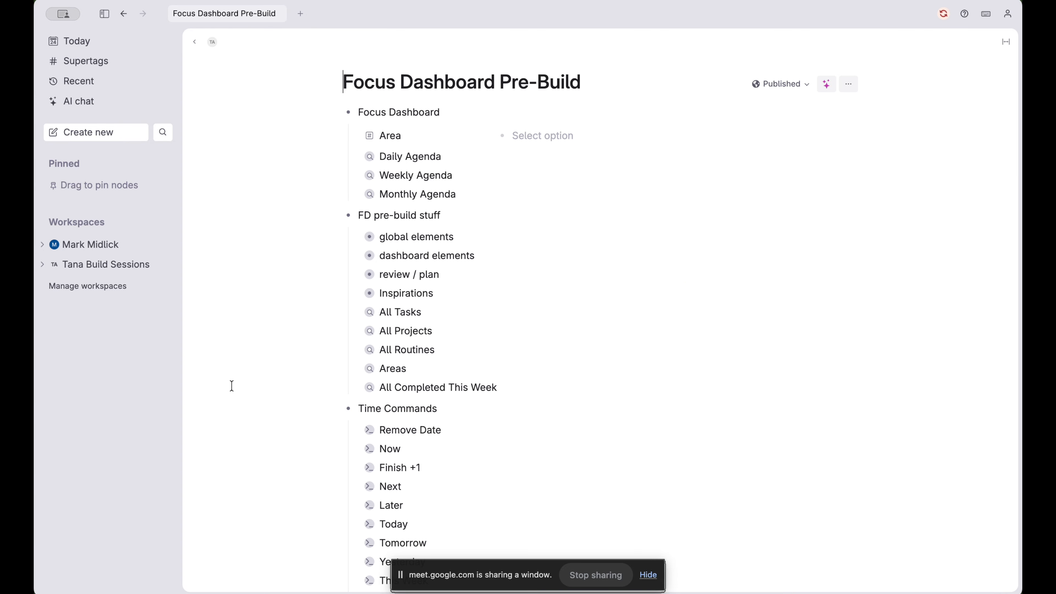
scroll(416, 329, "down", 5)
left_click(355, 241)
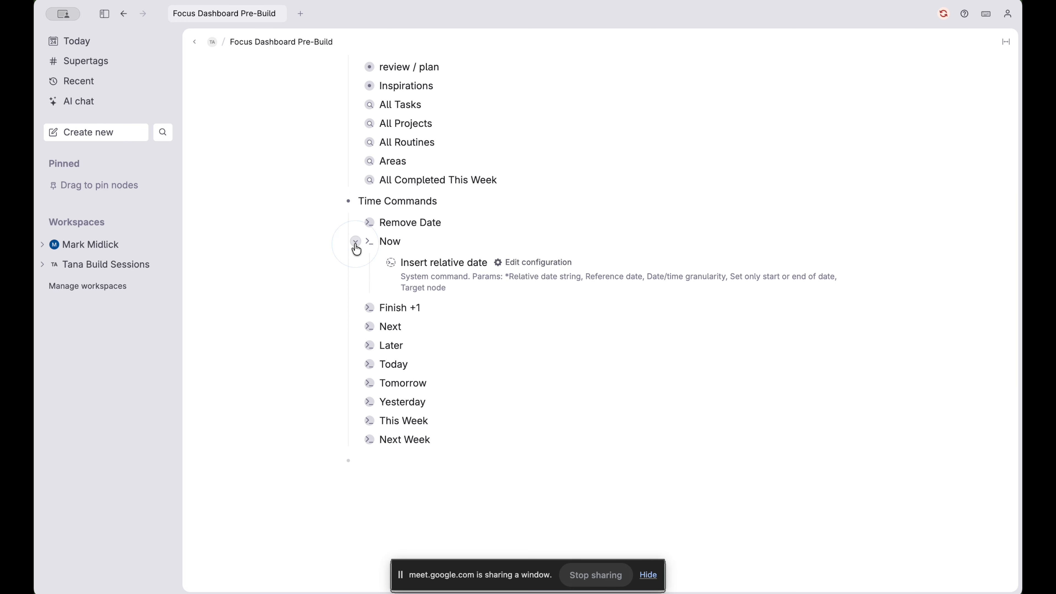
left_click(518, 263)
scroll(518, 263, "down", 3)
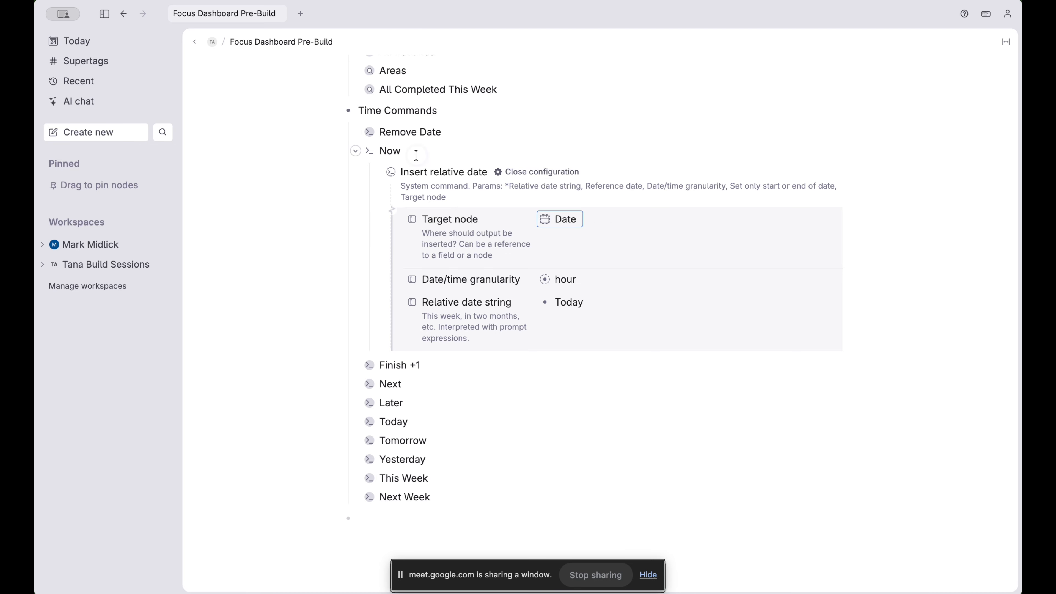
scroll(545, 171, "up", 5)
scroll(539, 341, "down", 2)
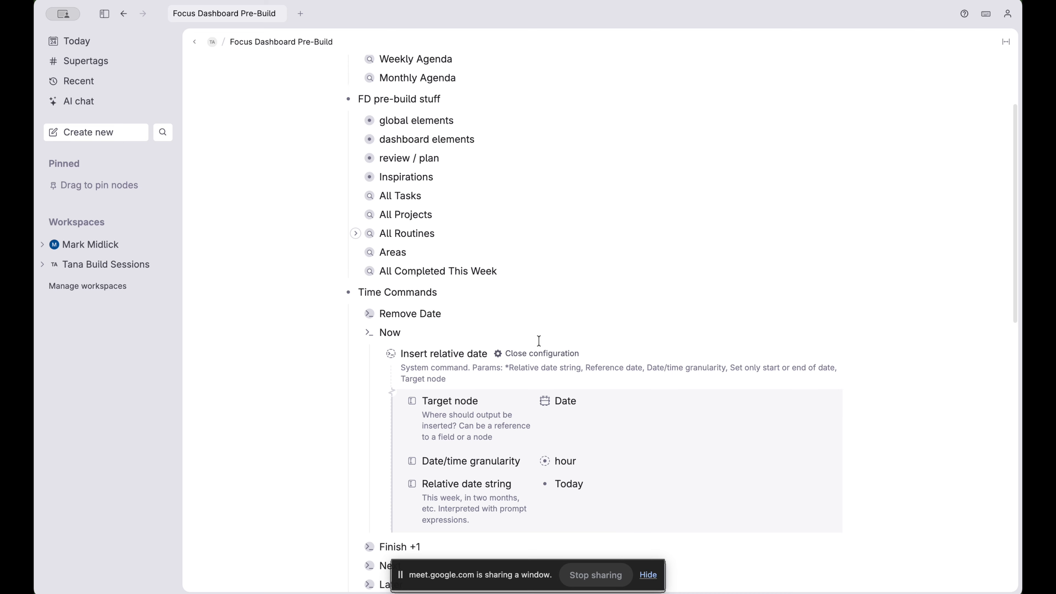
scroll(539, 341, "down", 1)
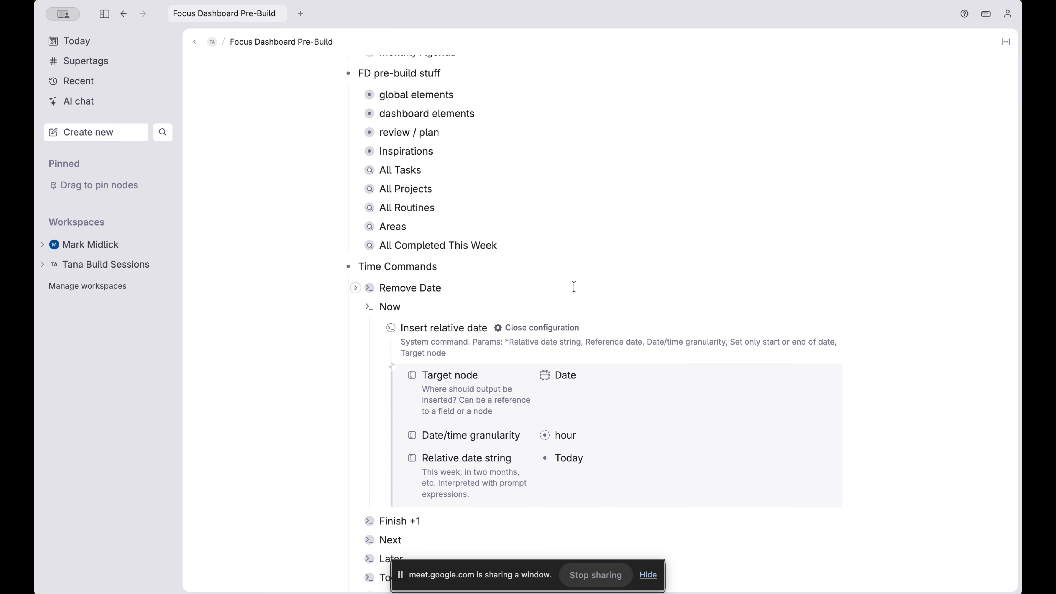
Collapse the Now, Time Commands and FD pre-build stuff nodes, and view the publishing options of the Pre-Build page
left_click(357, 308)
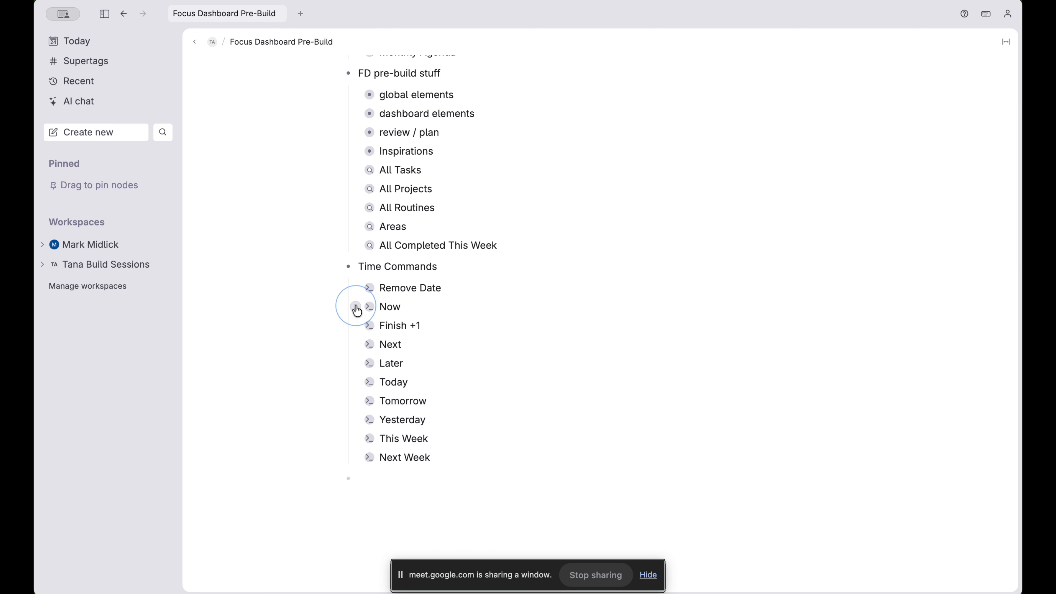
scroll(474, 333, "up", 1)
scroll(455, 286, "up", 1)
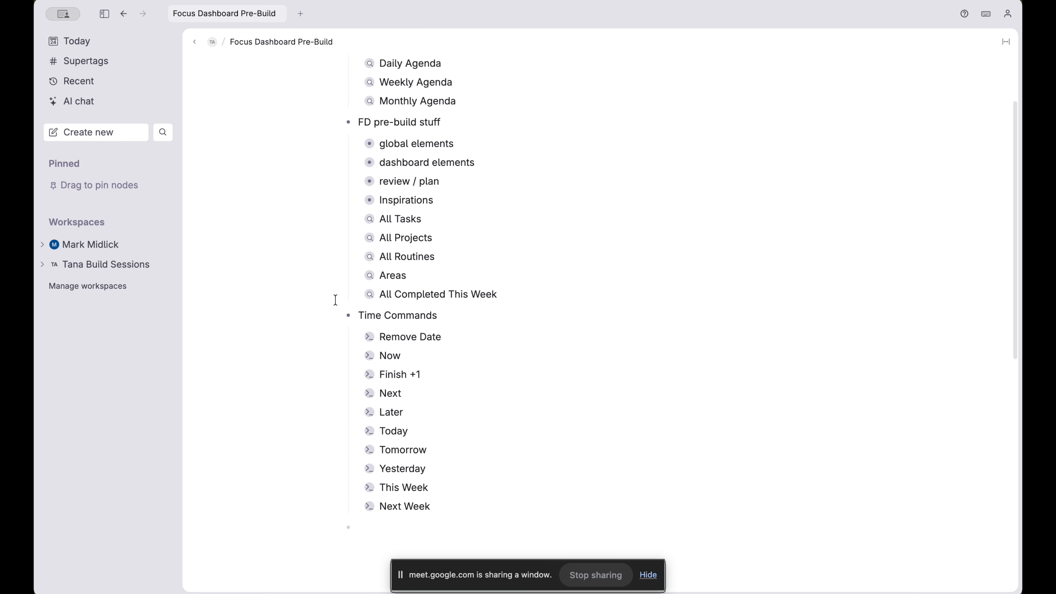
left_click(335, 314)
scroll(349, 254, "up", 4)
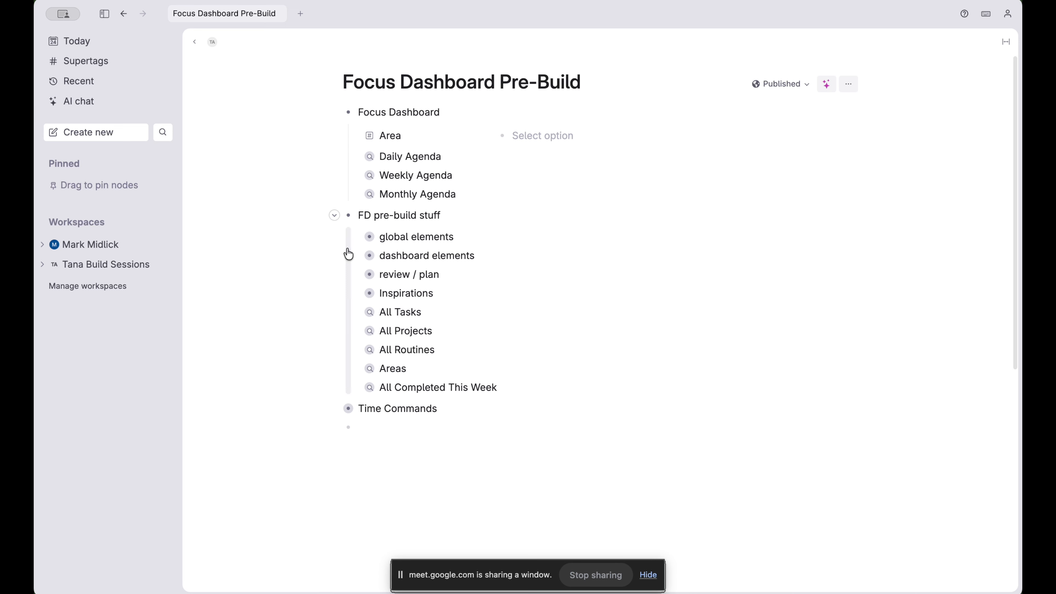
left_click(335, 215)
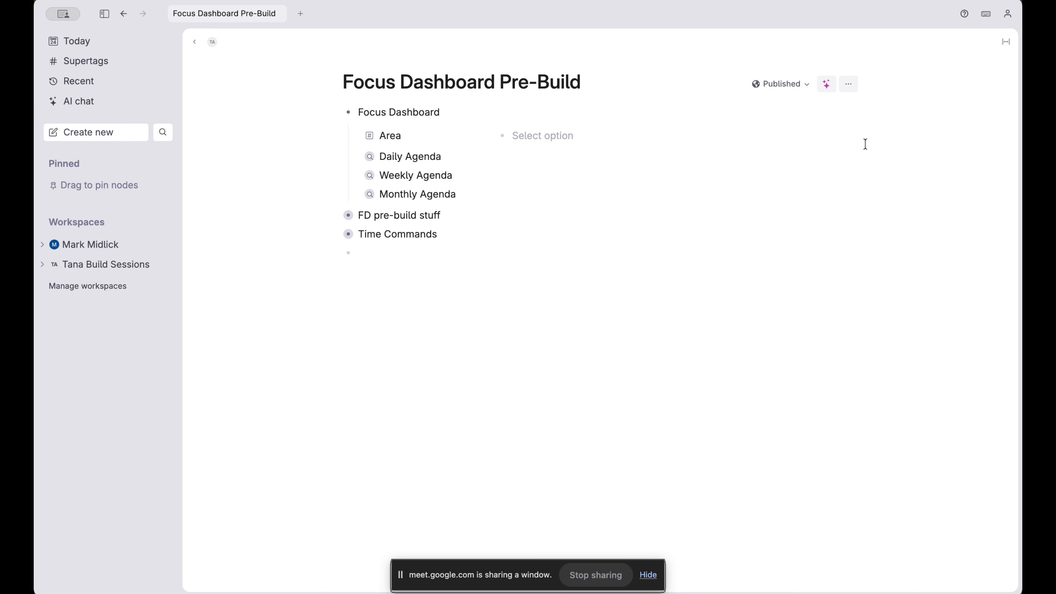
left_click(784, 85)
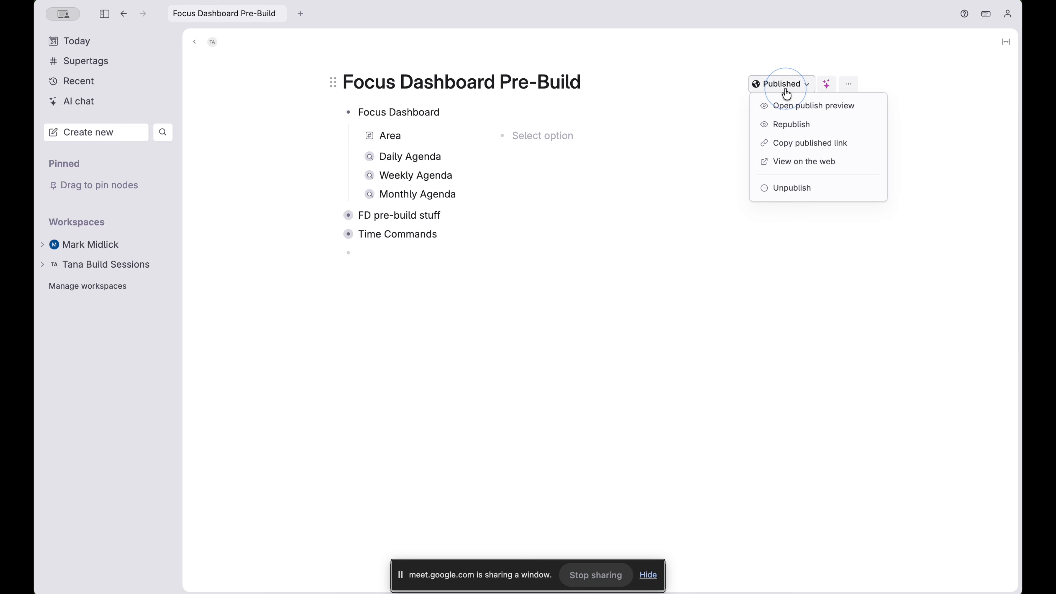
left_click(704, 194)
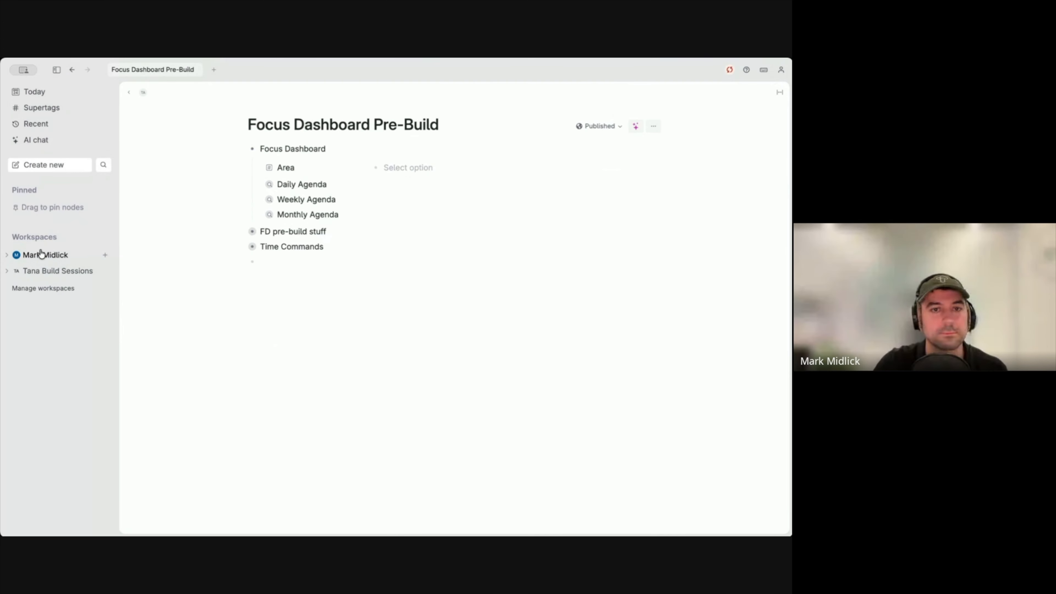
Open the Focus Dashboard in the personal workspace and collapse the sidebar
left_click(90, 244)
left_click(252, 199)
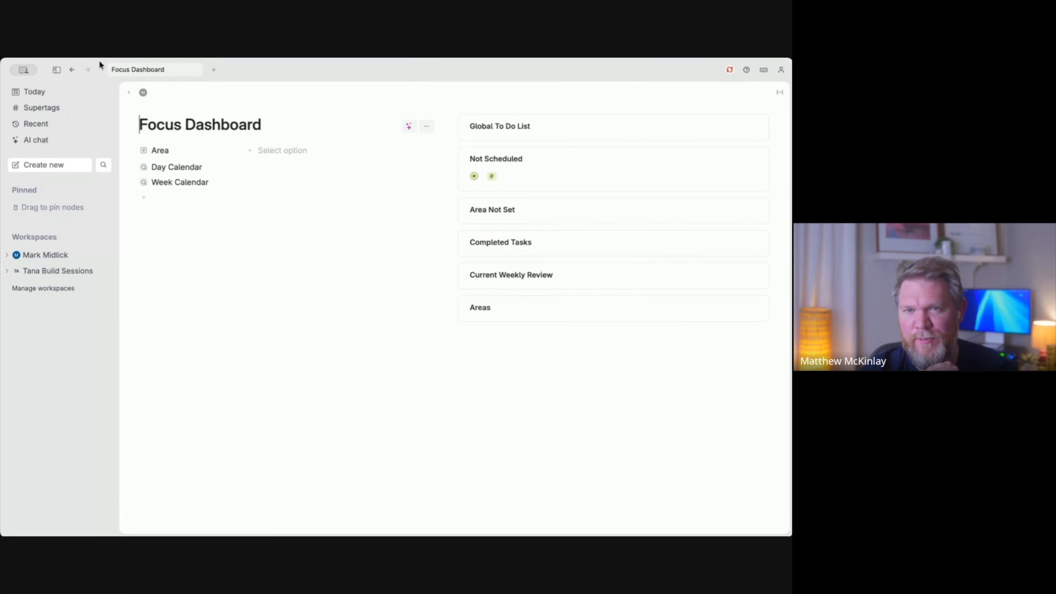
left_click(57, 69)
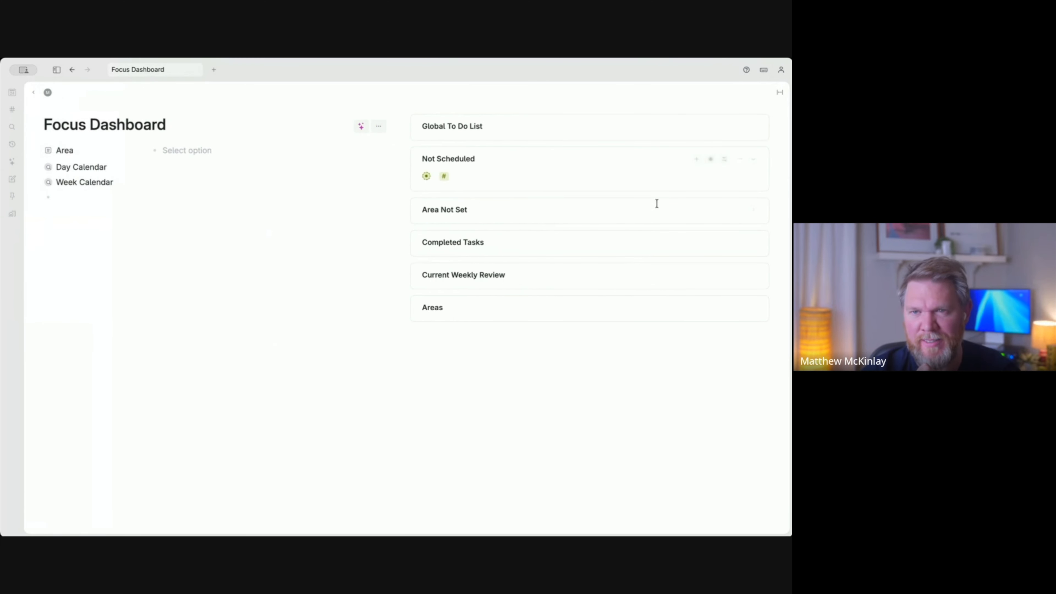
Collapse the Not Scheduled list and set the Focus Dashboard's Area to Sales
left_click(753, 159)
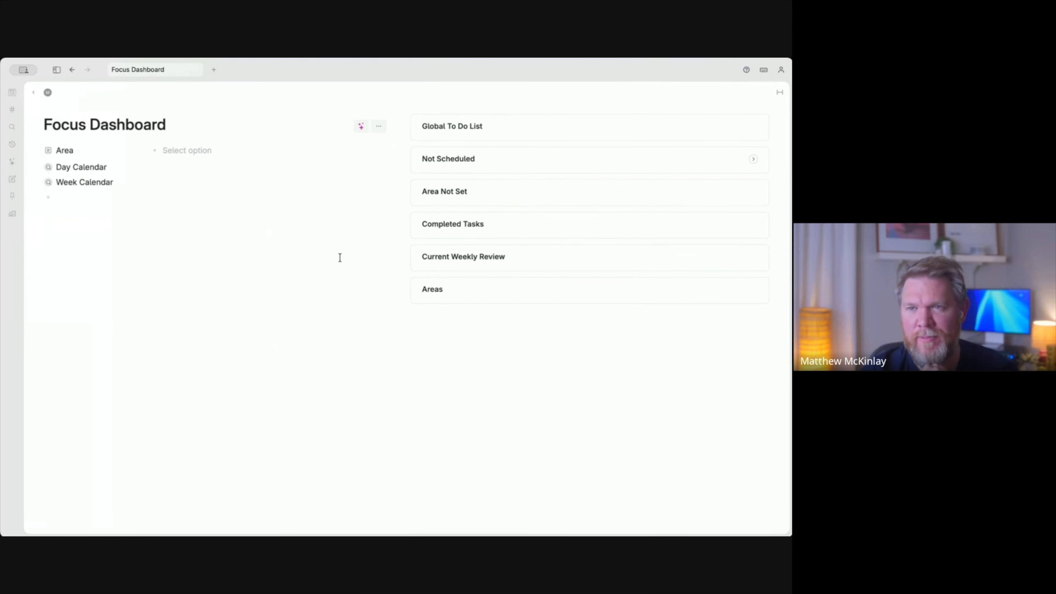
left_click(187, 150)
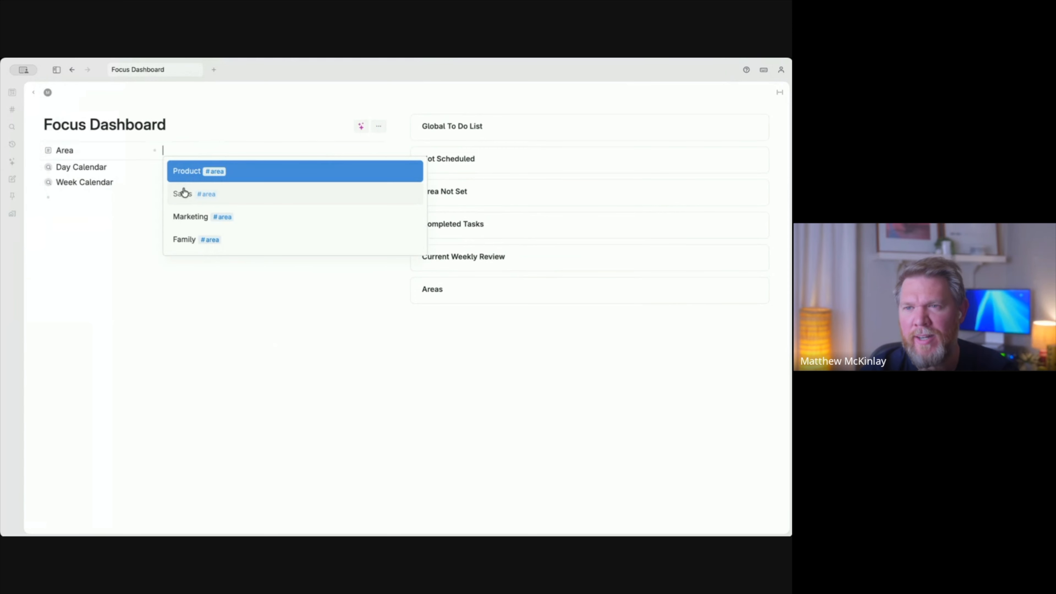
left_click(182, 191)
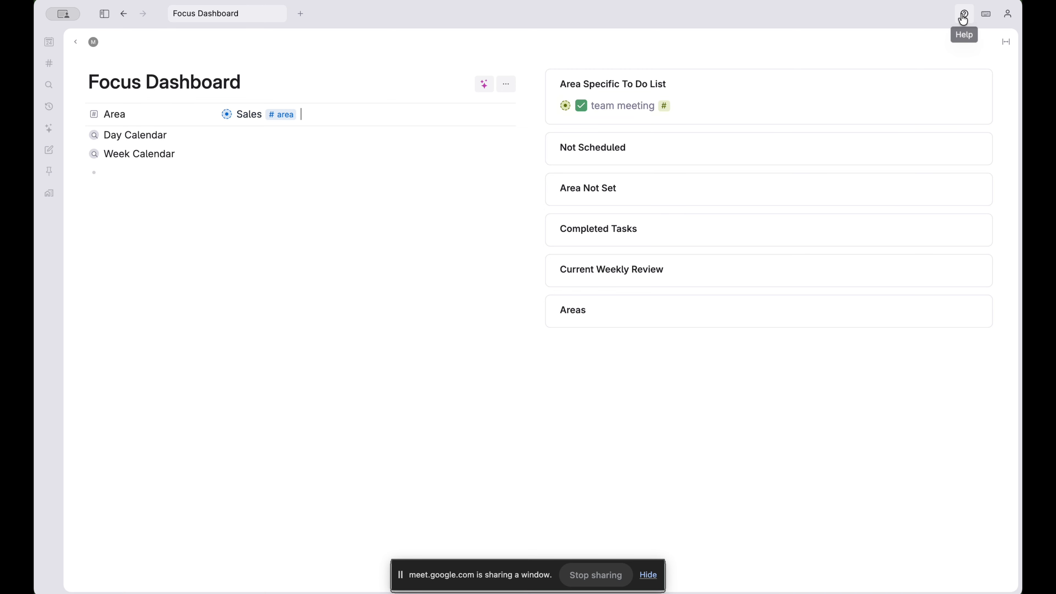
Open the help docs and ask the AI help chat about FOR RELATIVE DATE
left_click(964, 17)
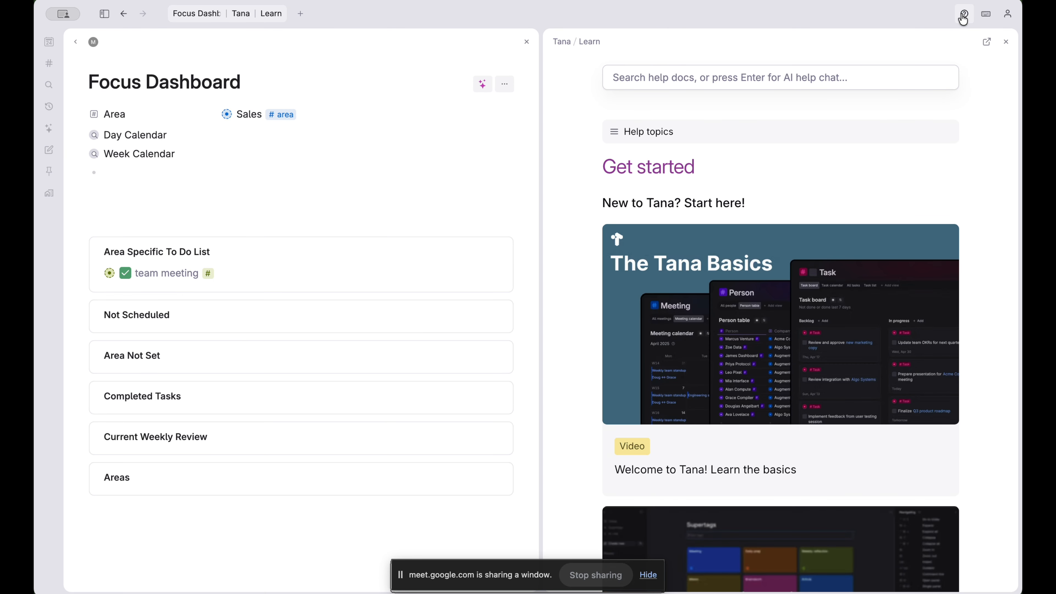
left_click(765, 78)
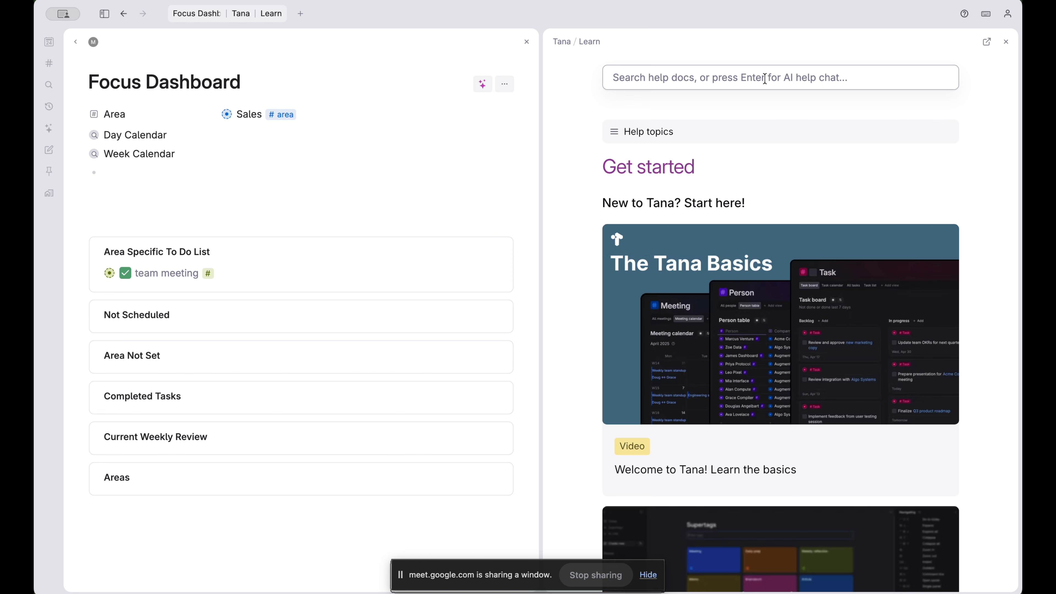
type("I")
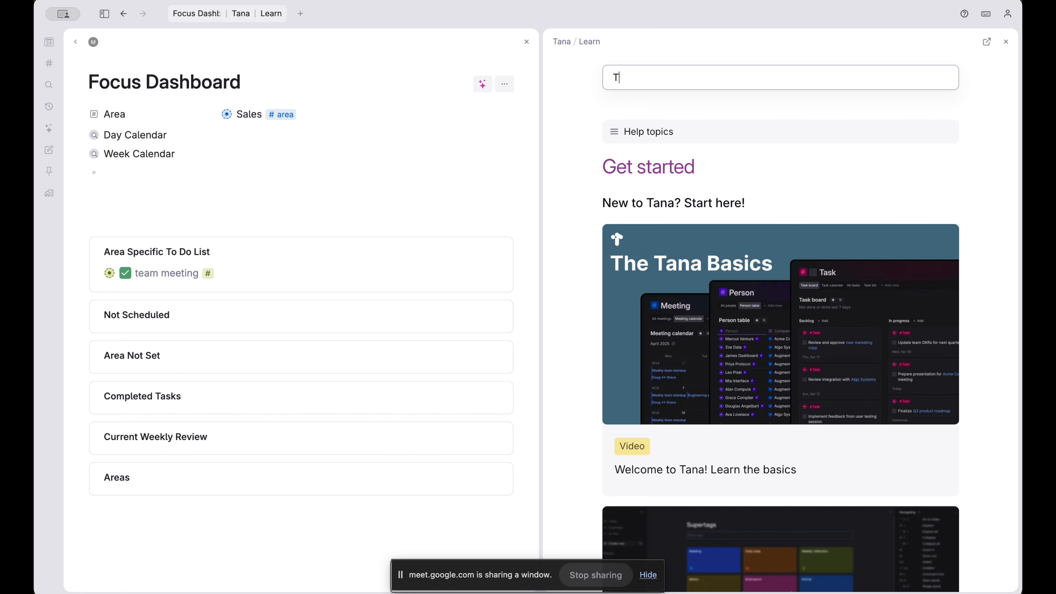
key("shift+BackSpace")
type("FOR RELATIVE DATE")
key("Return")
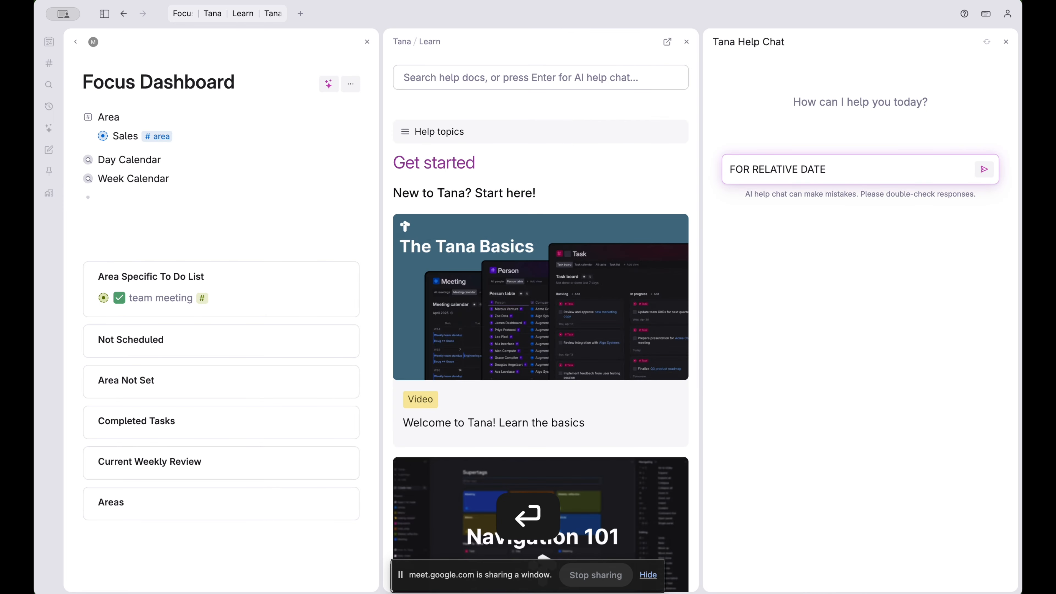
left_click(984, 169)
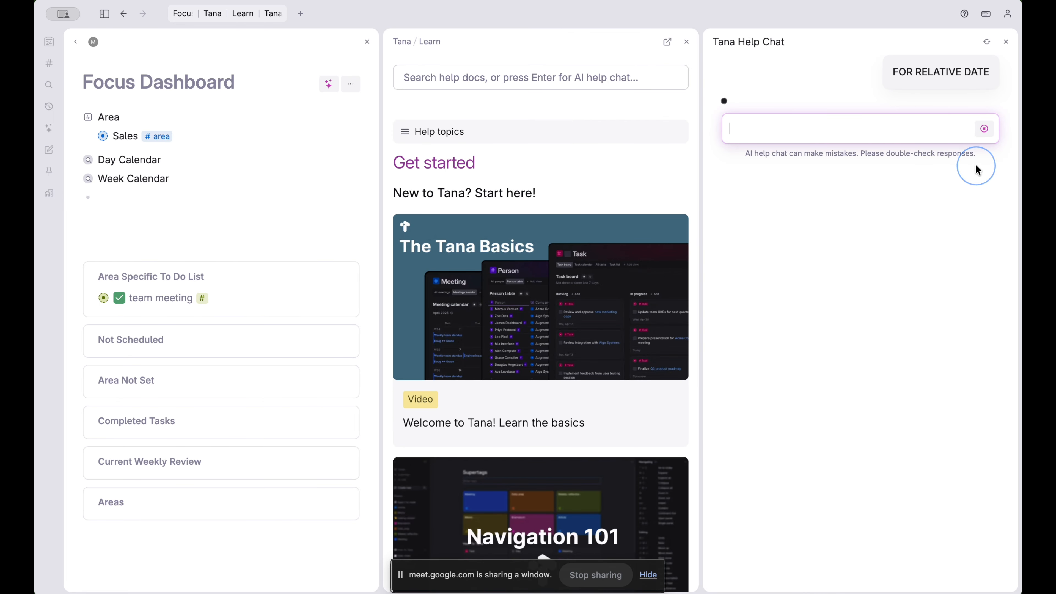
Widen the help chat to read the examples and supported terms for relative dates, and close the chat and help docs
left_click_drag(702, 170, 598, 189)
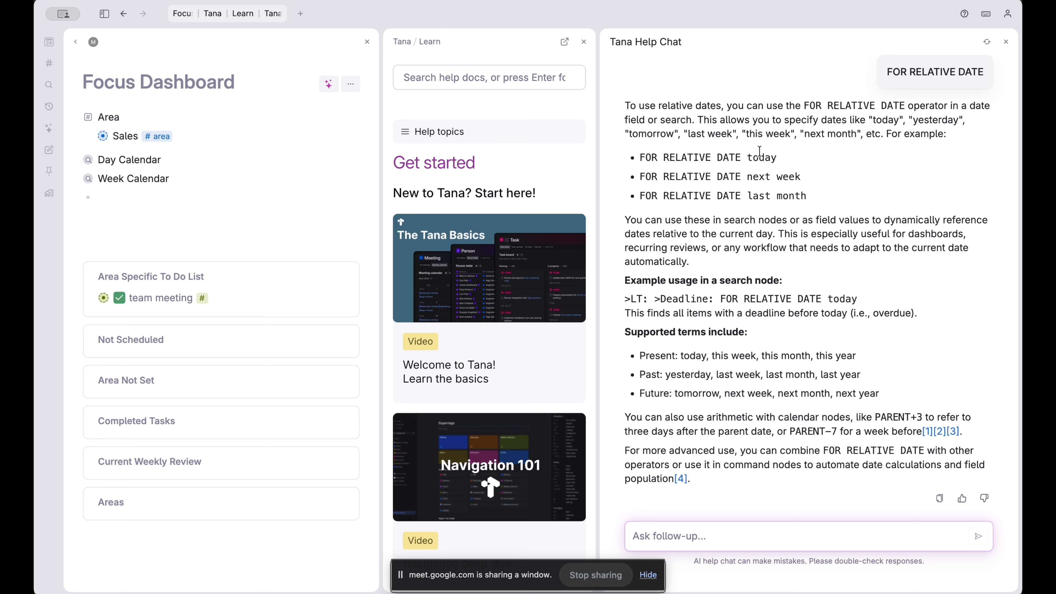
left_click_drag(749, 155, 797, 173)
left_click(797, 173)
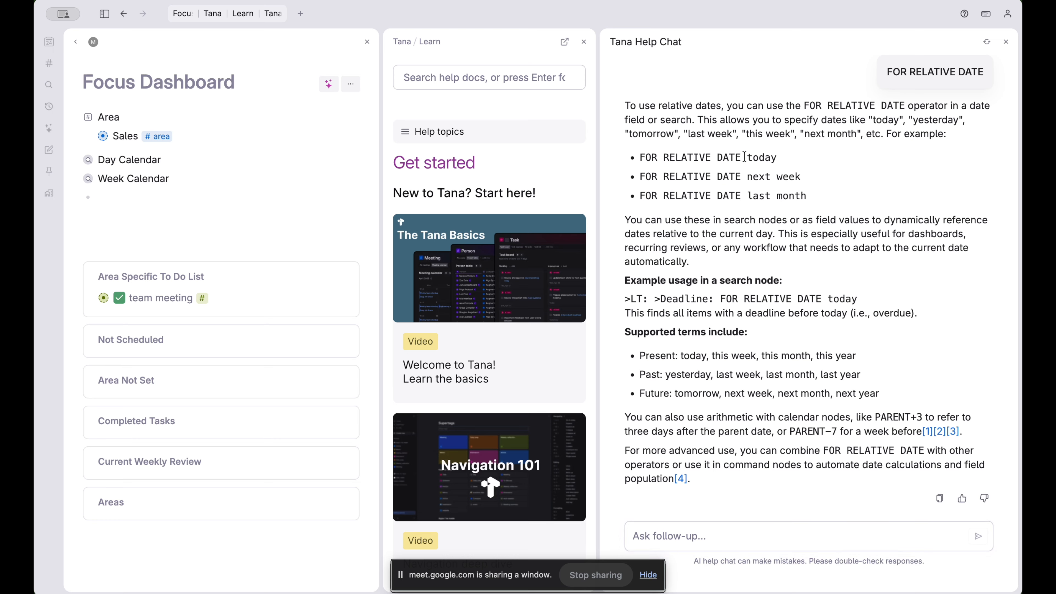
scroll(326, 253, "down", 2)
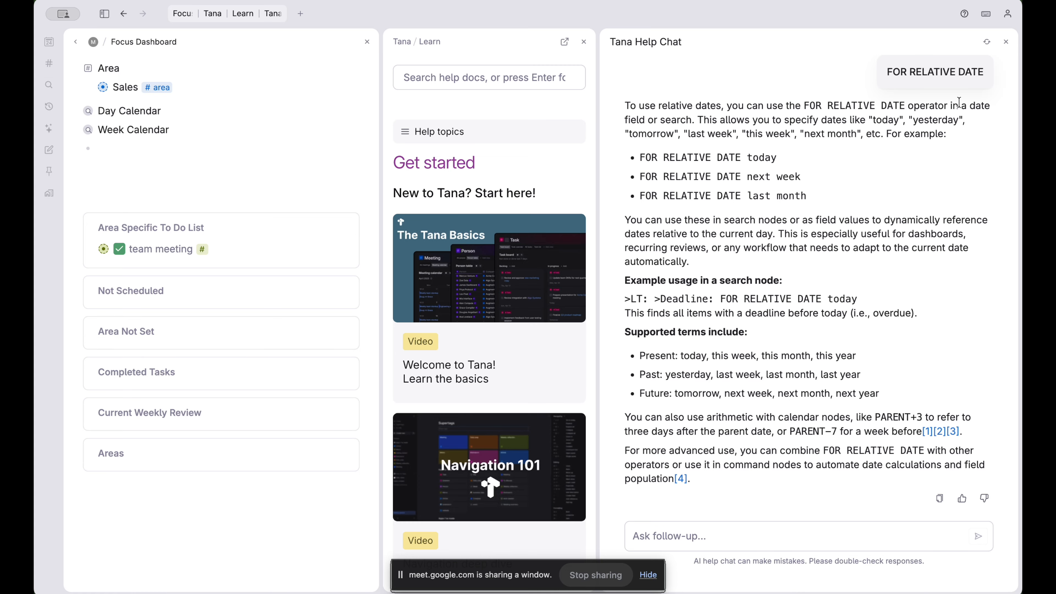
left_click(1009, 46)
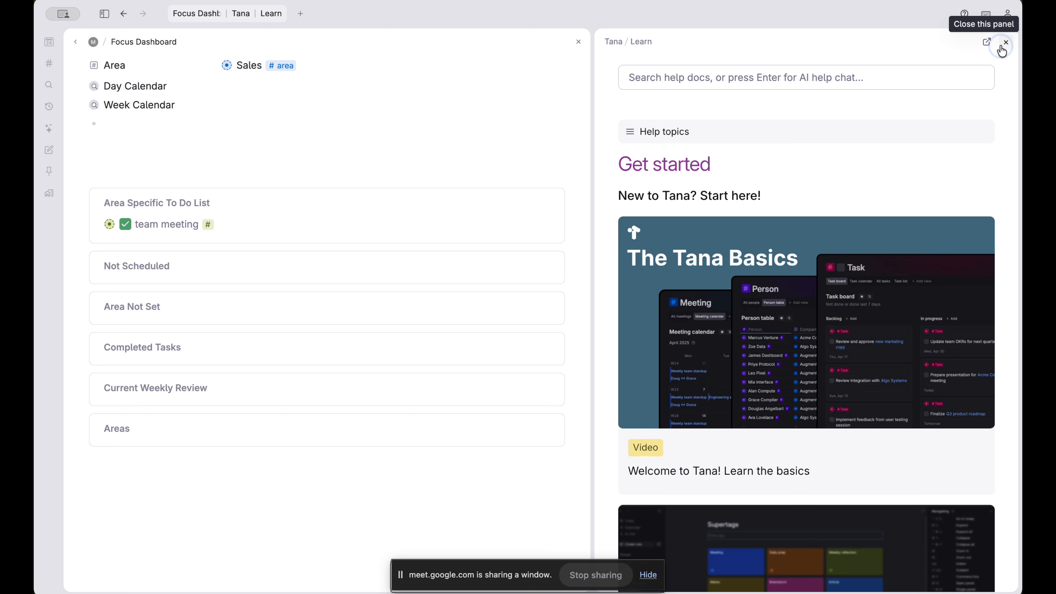
left_click(1003, 45)
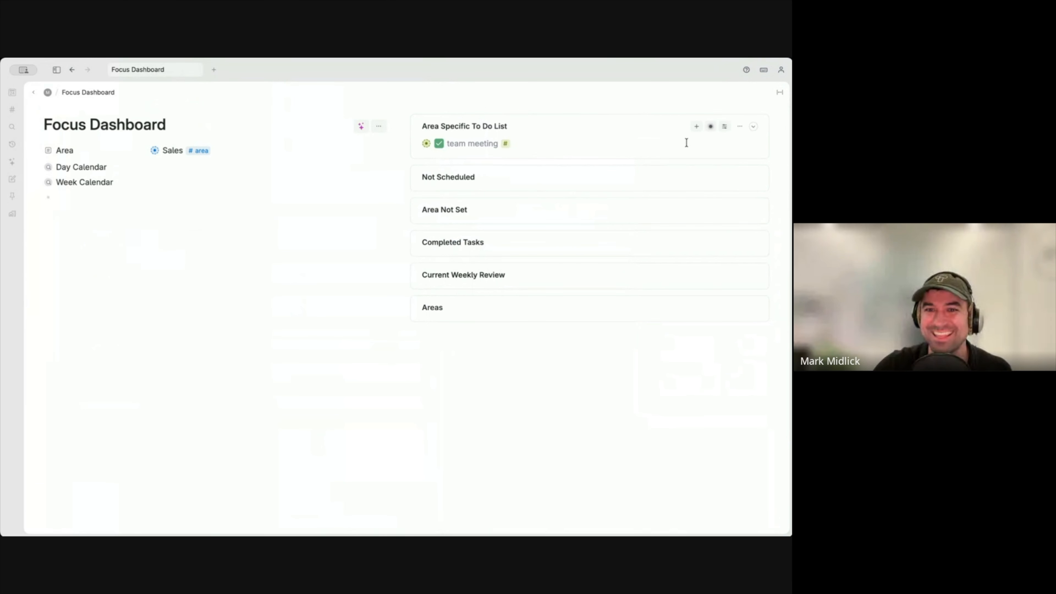
Add a NOT DONE condition to the Area Specific To Do List query, run it and finish editing
left_click(711, 126)
left_click(580, 201)
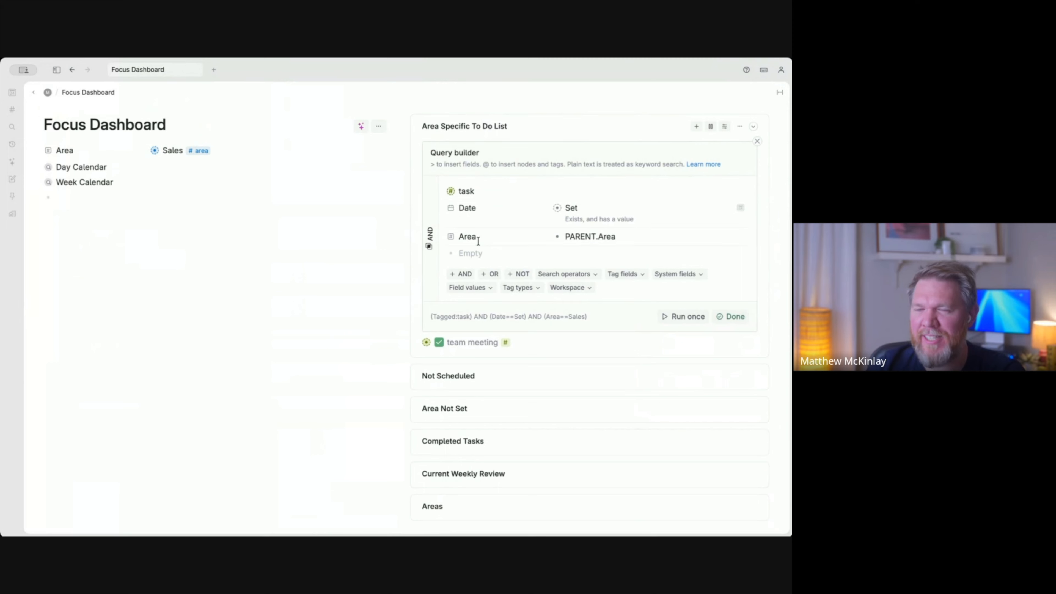
left_click(475, 253)
type("NOT DONE")
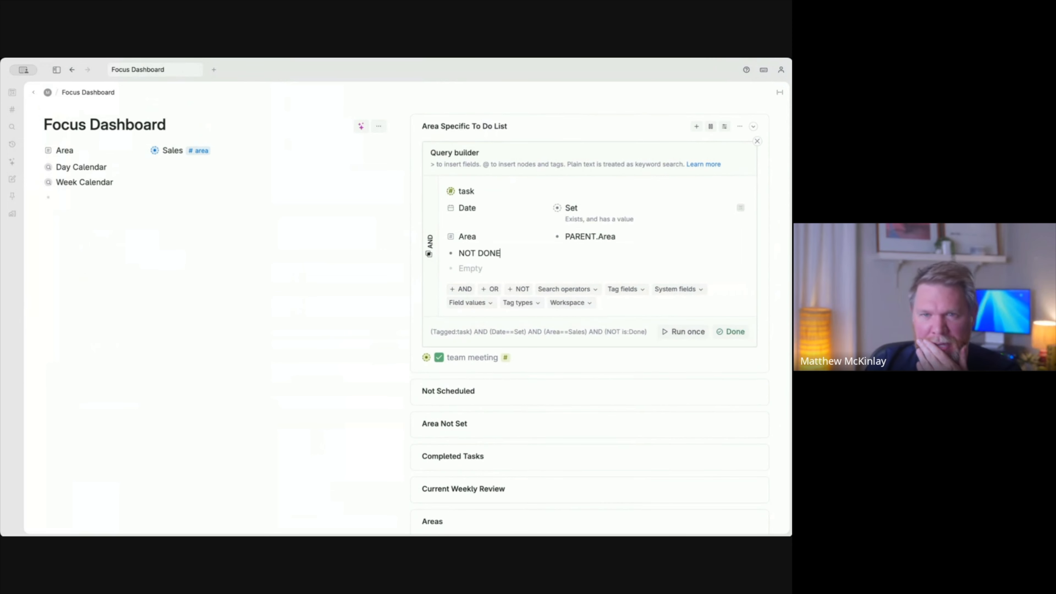
left_click(688, 333)
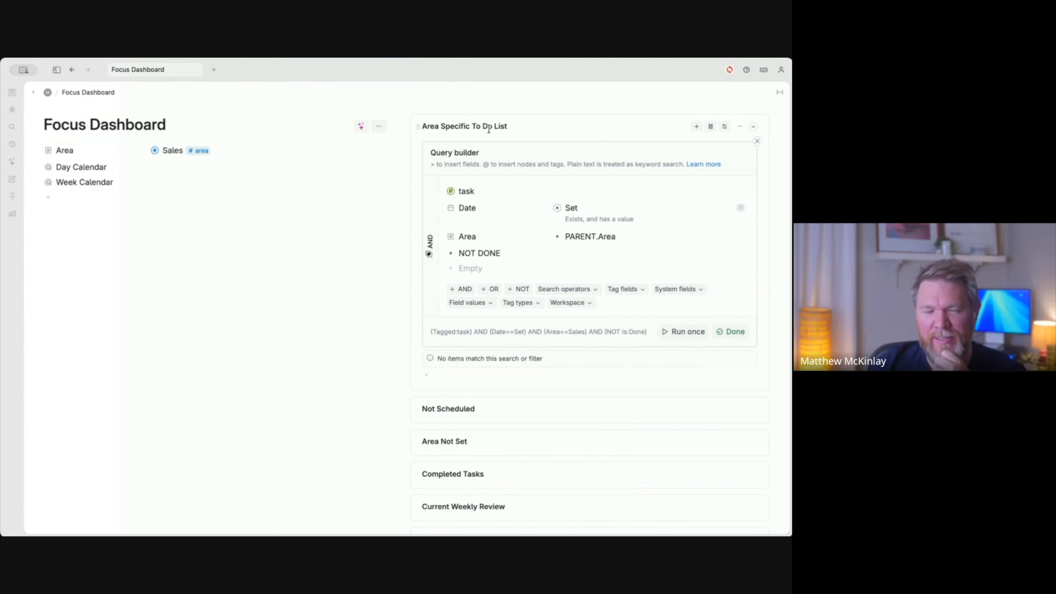
left_click(734, 332)
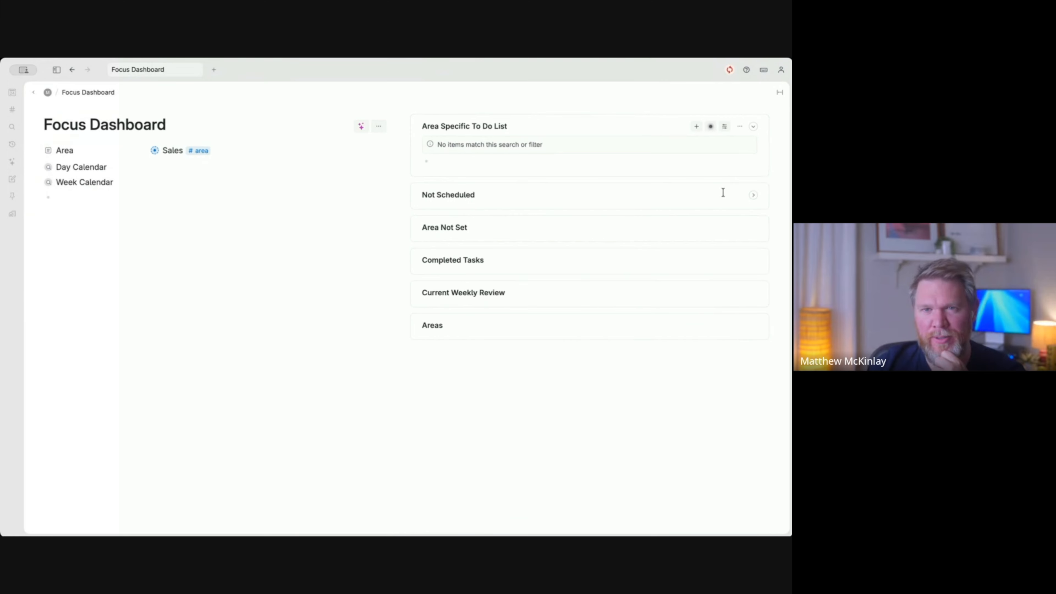
Collapse the Area Specific To Do List and tile the window to the left half of the display
left_click(755, 127)
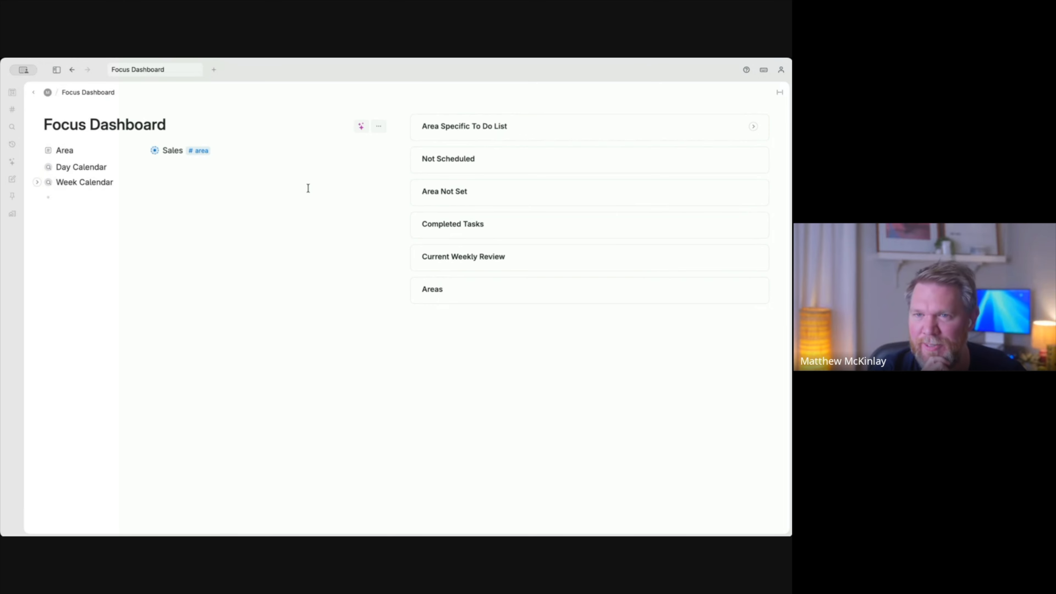
key("ctrl+alt+Left")
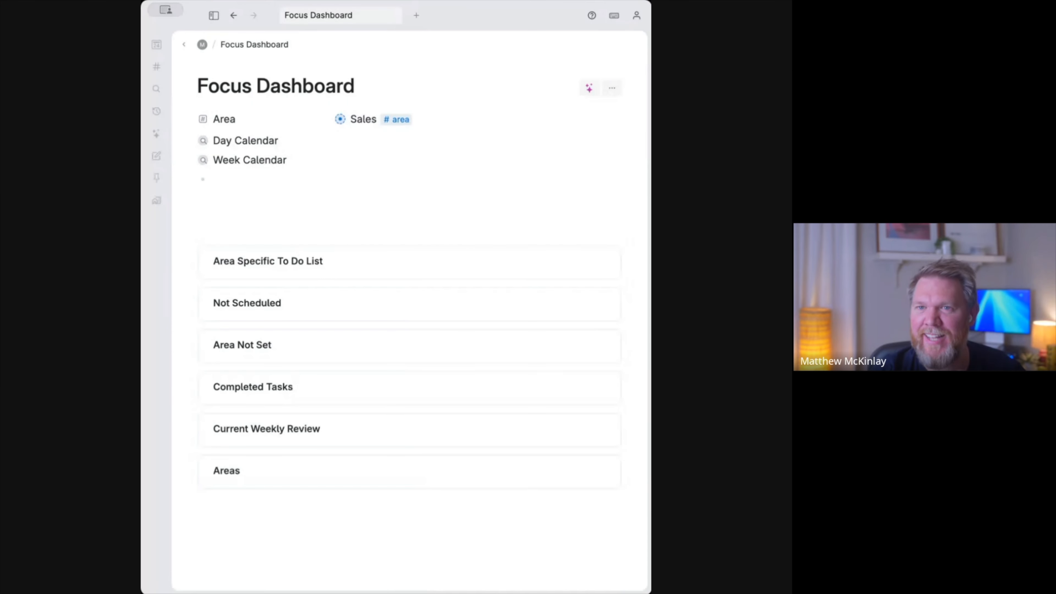